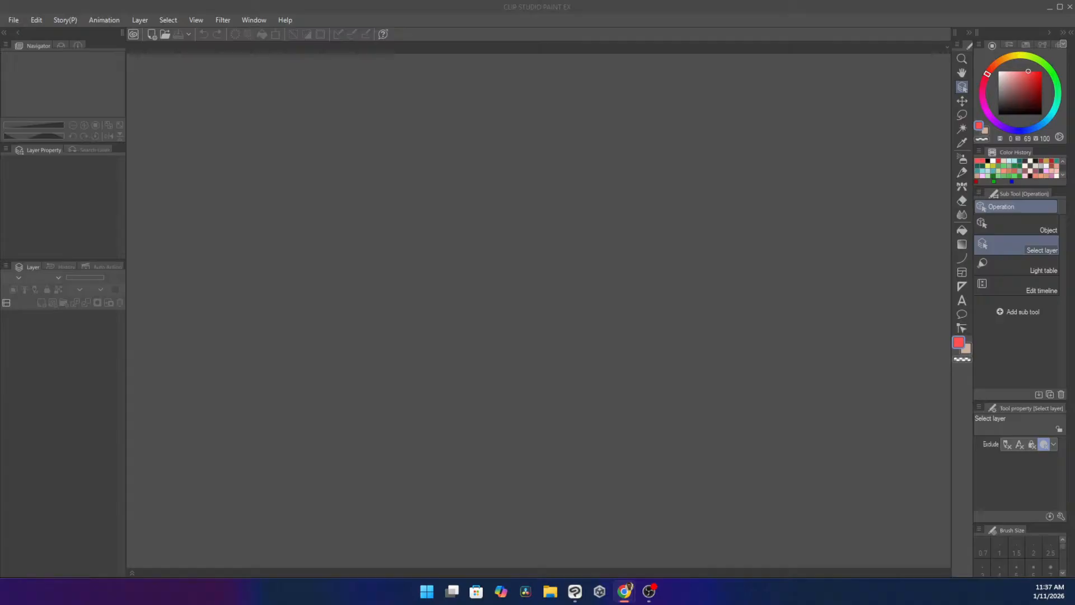
key("alt+Tab")
key("alt+Tab")
key("alt+Tab")
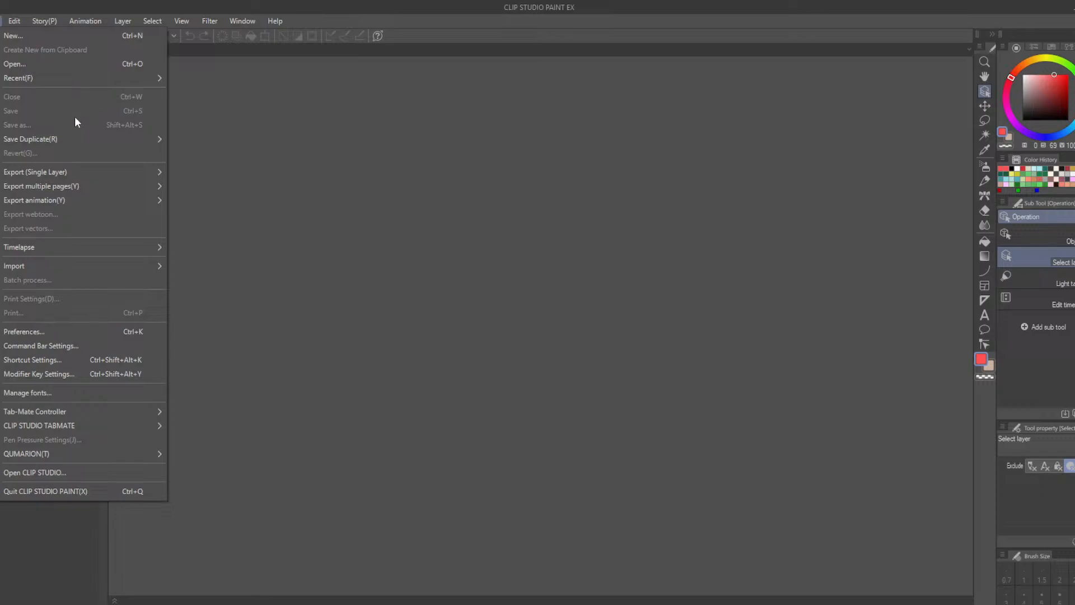
mouse_move(107, 185)
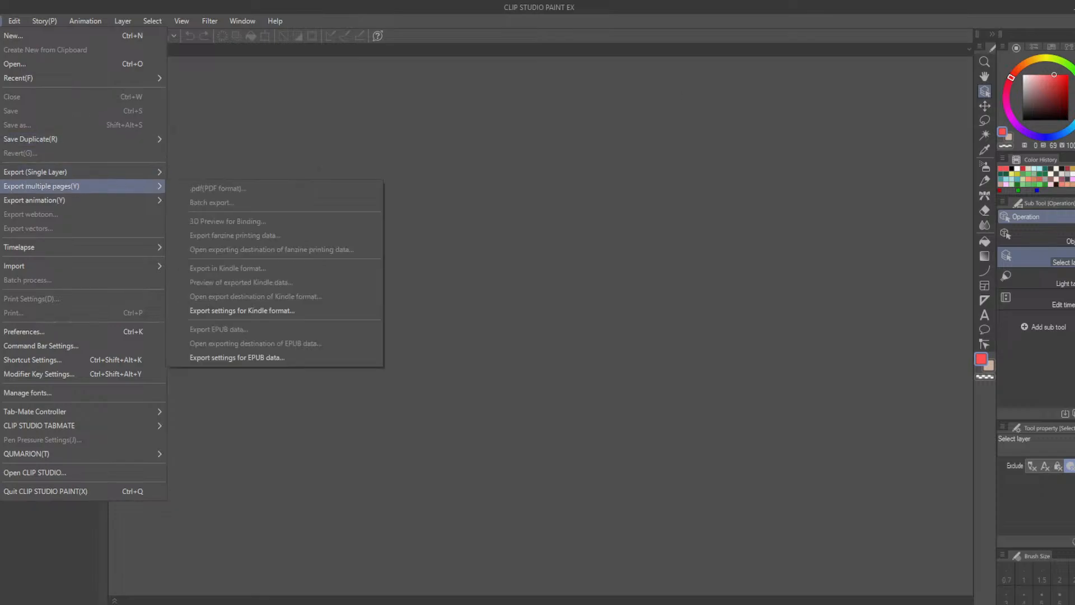
key("alt+Tab")
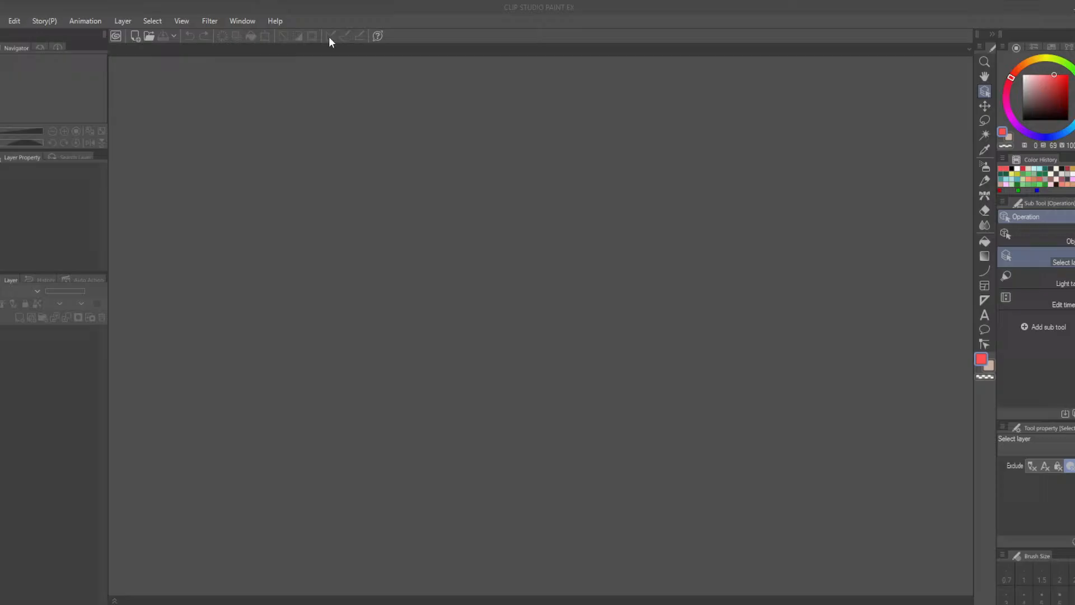
left_click(1, 21)
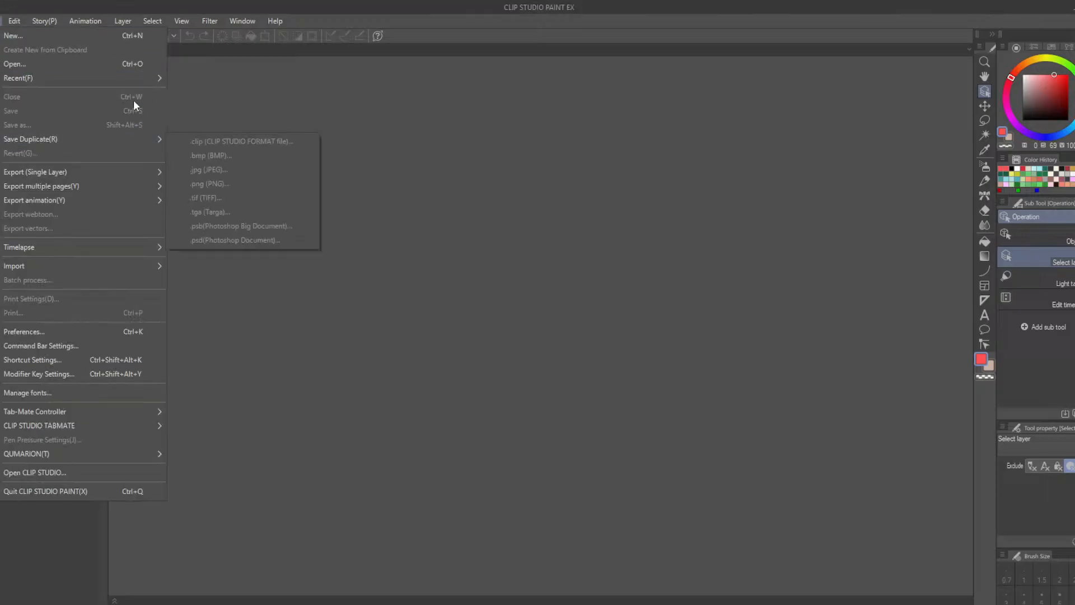
mouse_move(143, 83)
mouse_move(152, 21)
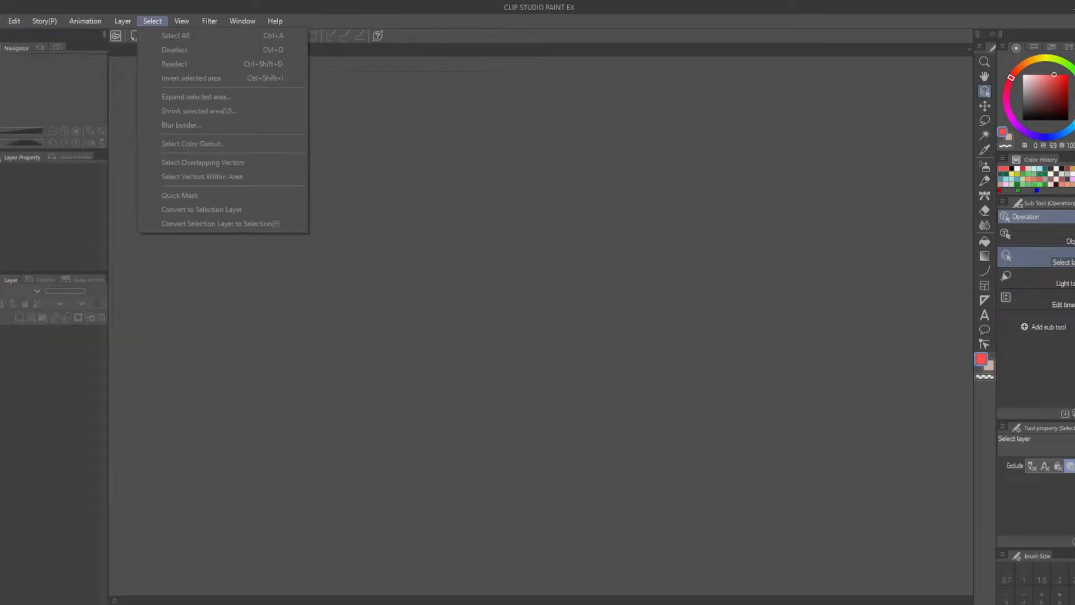
key("alt+Tab")
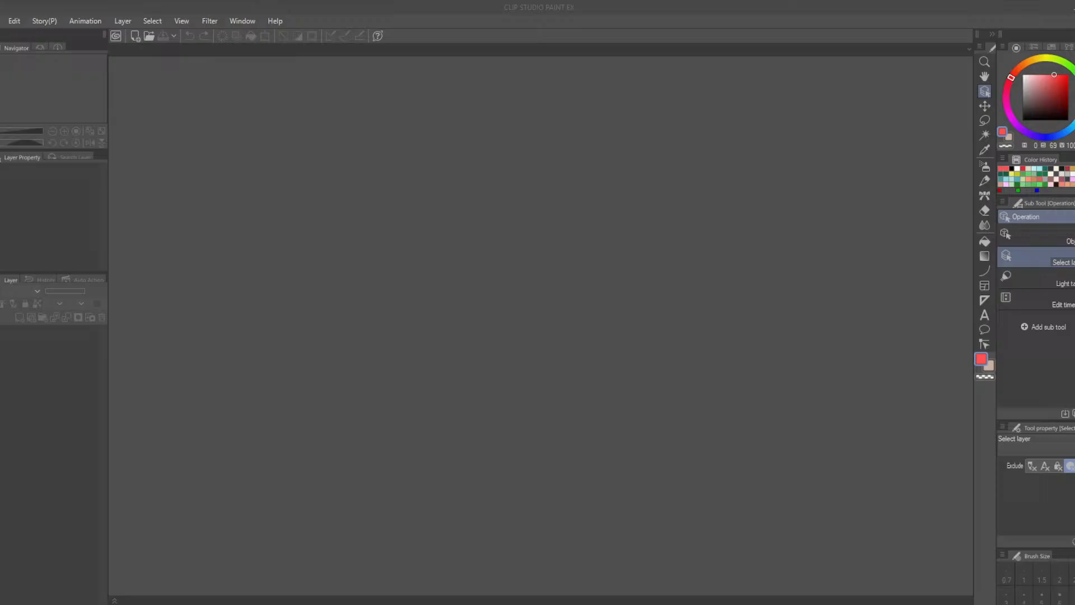
Step: In the browser, look through the YouTube results for "how to animate in clip studio paint"
left_click_drag(168, 0, 402, 0)
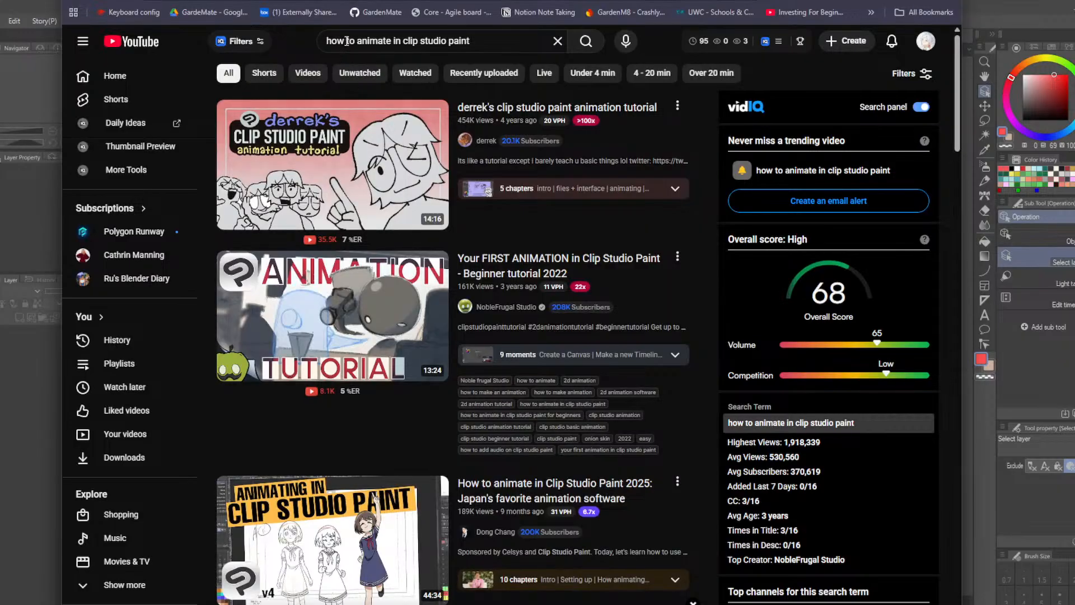
scroll(242, 347, "down", 2)
scroll(242, 341, "down", 2)
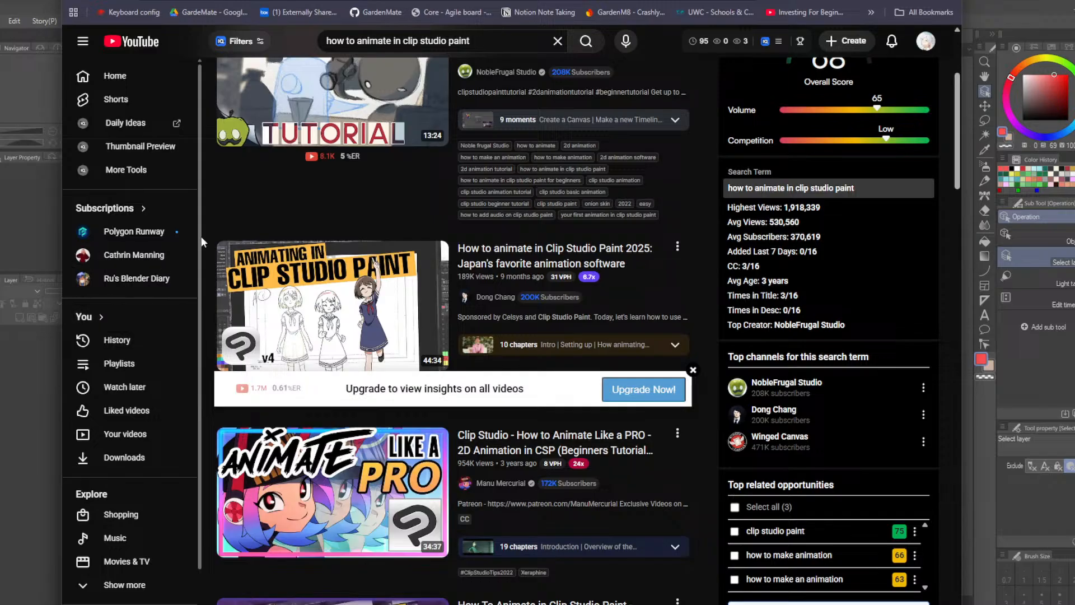
scroll(355, 184, "down", 3)
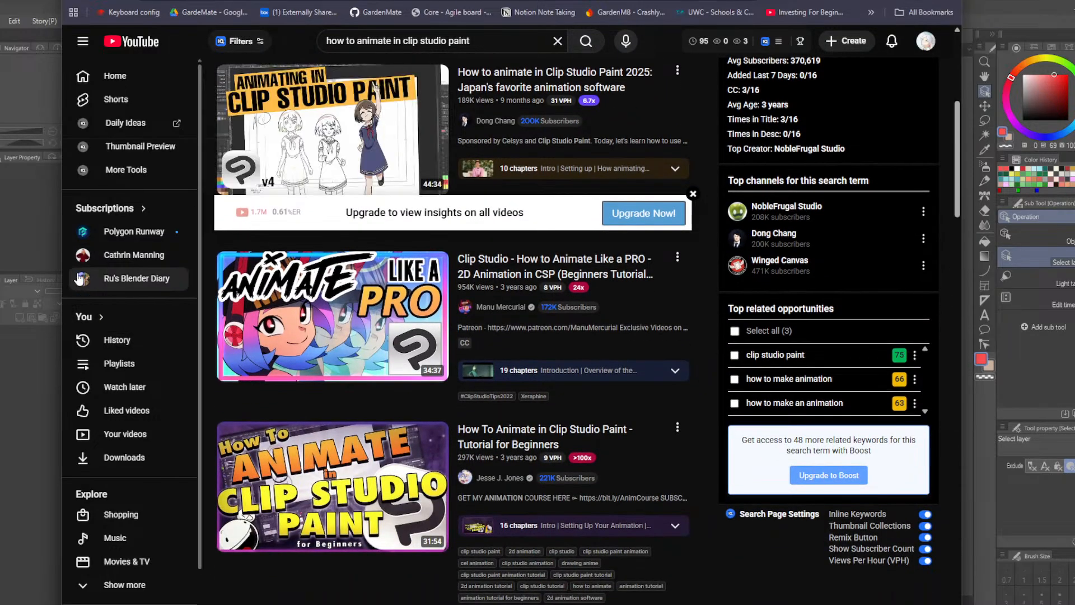
scroll(132, 312, "up", 7)
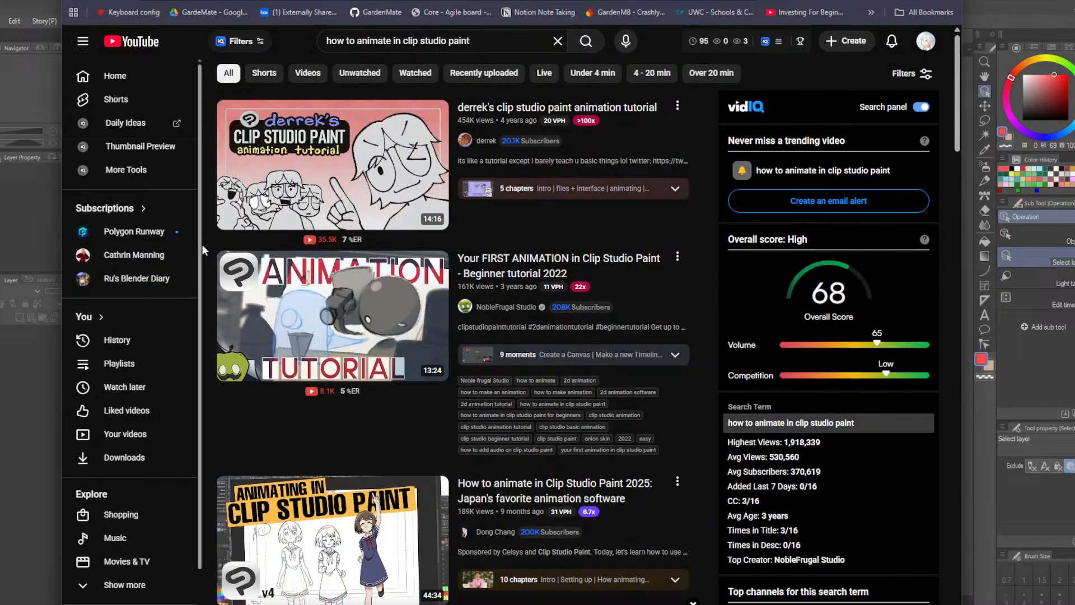
mouse_move(285, 180)
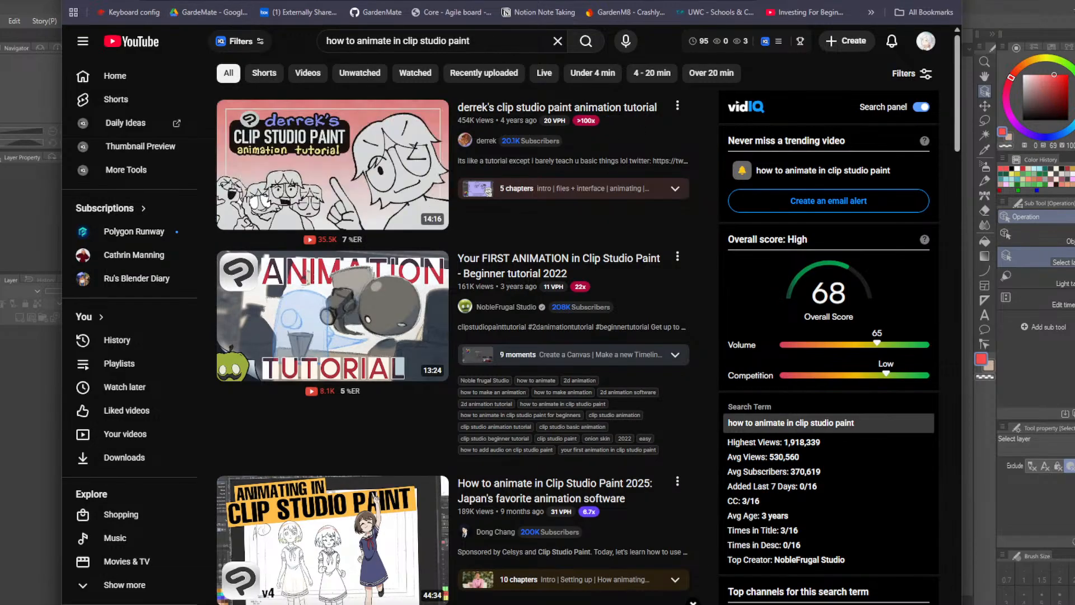
Step: Open the first-listed Clip Studio Paint animation tutorial, reload it and skip to the files + interface chapter at 1:02
left_click_drag(626, 0, 644, 109)
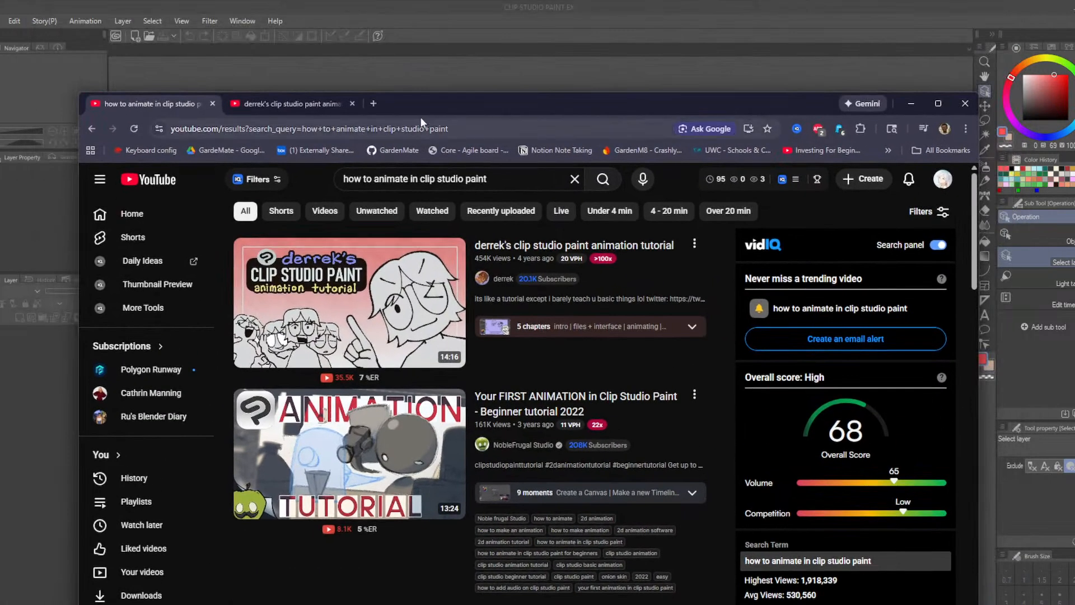
left_click(322, 103)
left_click_drag(447, 106, 509, 52)
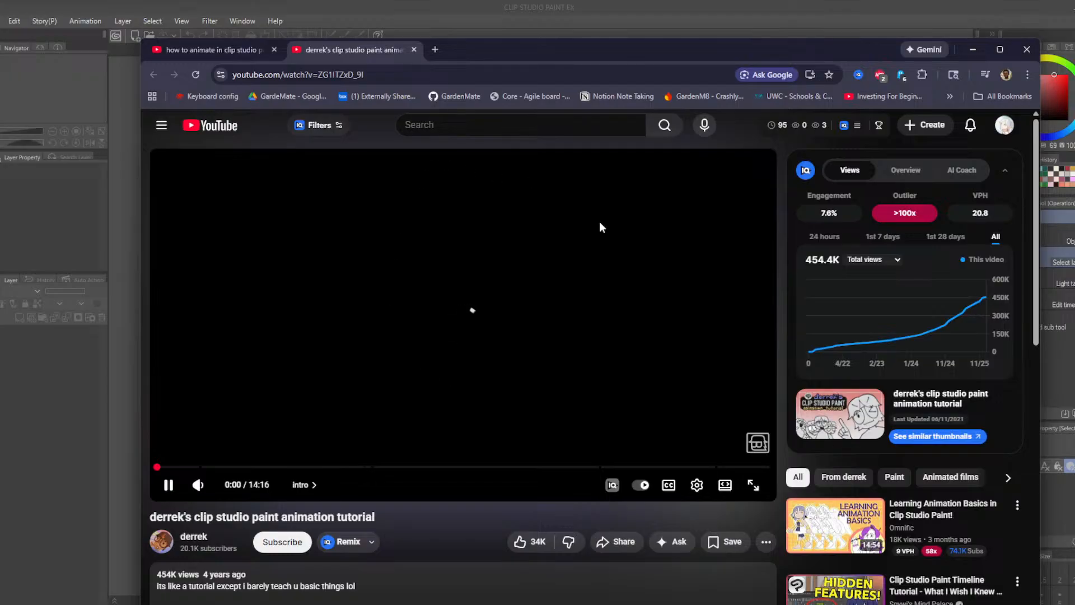
left_click(193, 75)
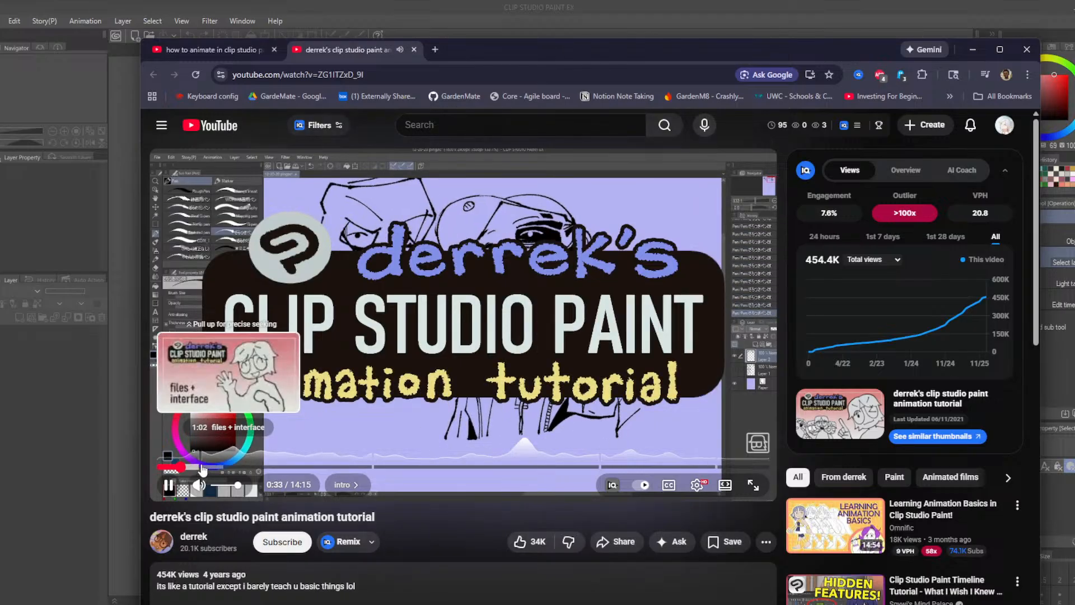
left_click(203, 467)
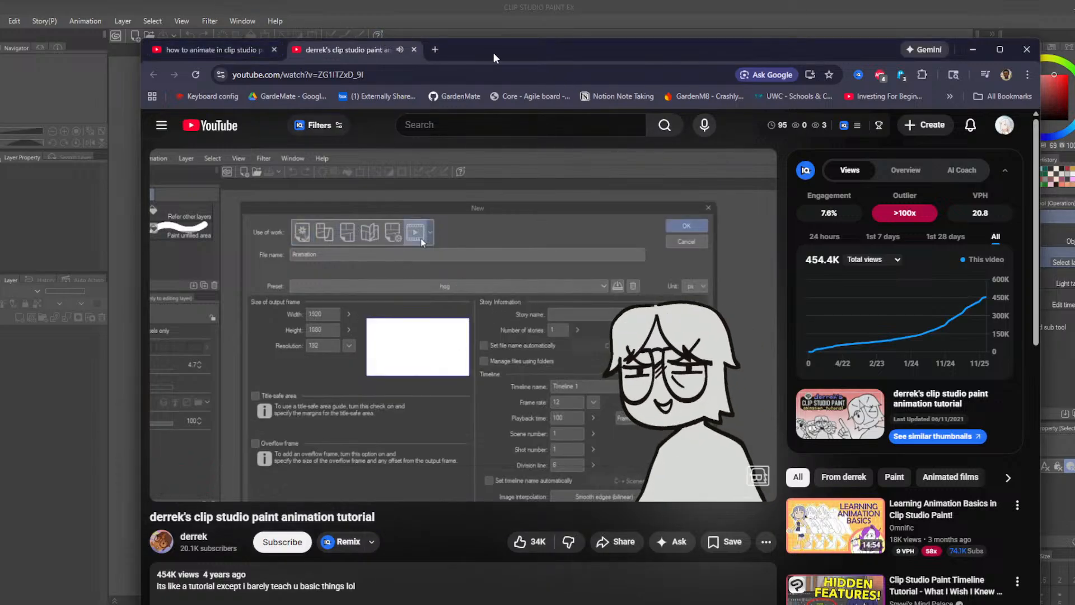
Step: Back in Clip Studio Paint, begin a new file with the animation type of work
left_click_drag(496, 57, 458, 0)
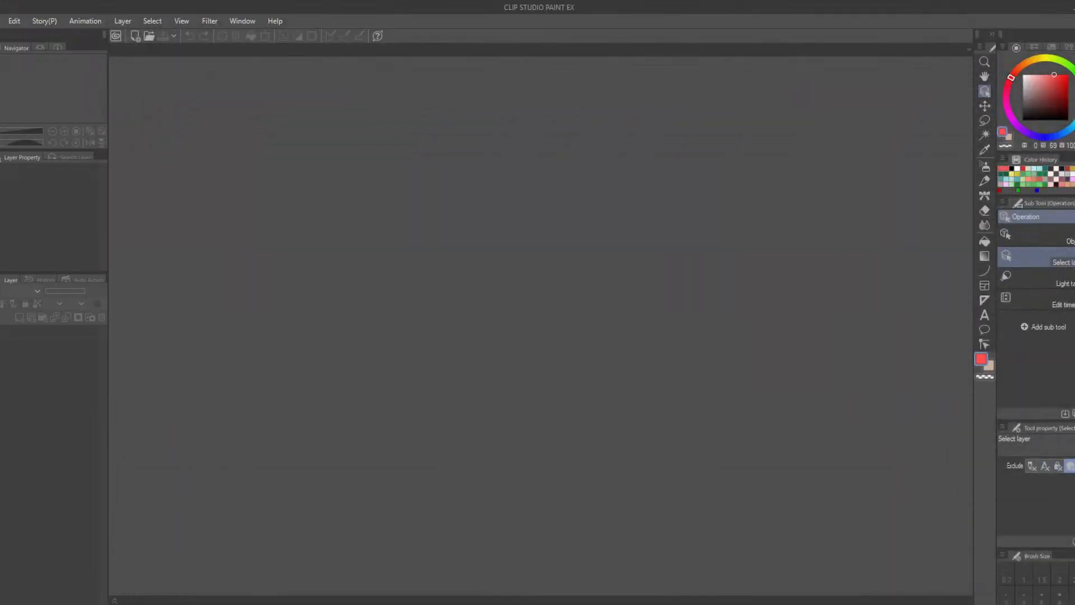
left_click(1, 20)
left_click(49, 35)
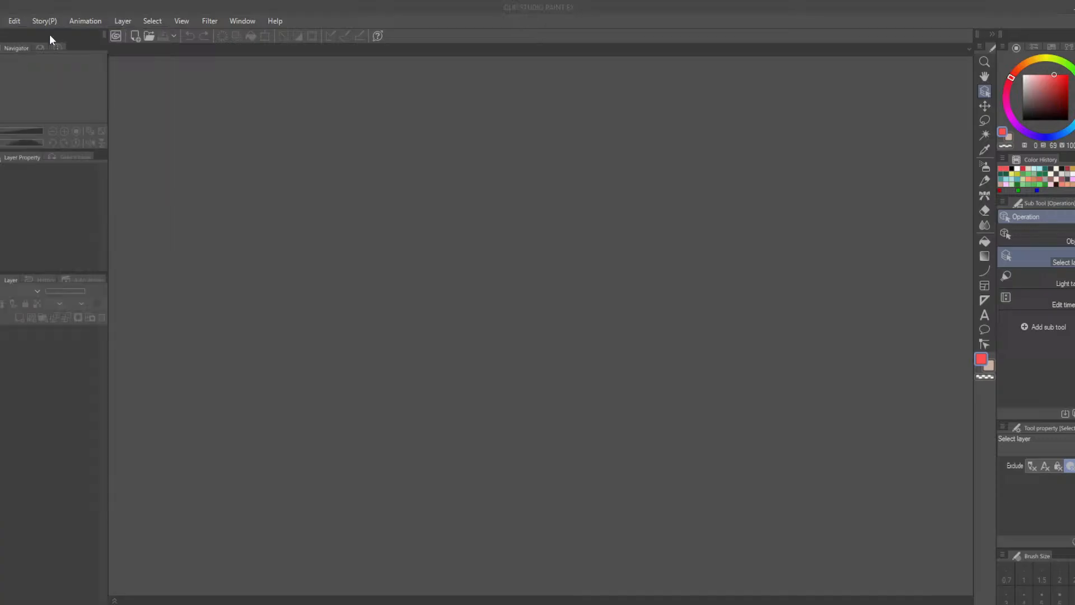
left_click(240, 137)
left_click_drag(249, 107, 405, 73)
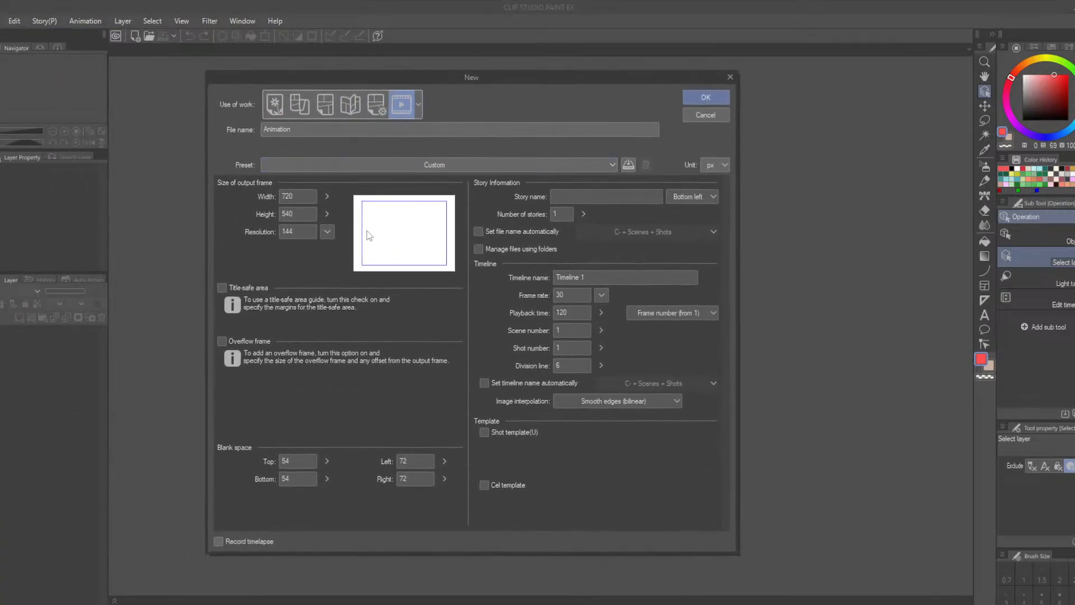
left_click(412, 130)
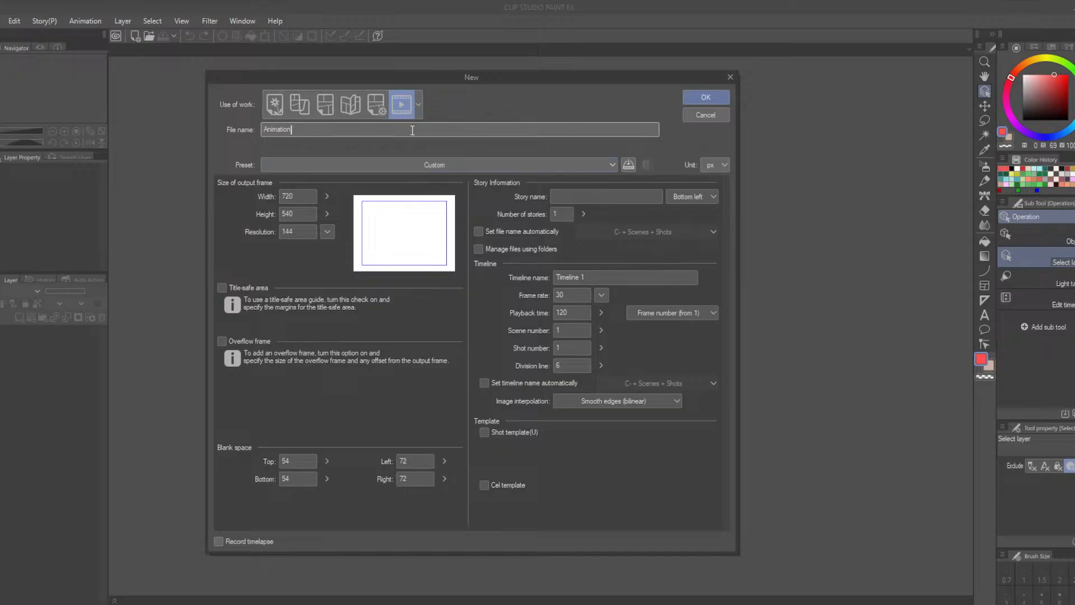
Step: Create the canvas with the 1920 x 1080 (192dpi) with blank space preset and a frame rate of 12
left_click(608, 166)
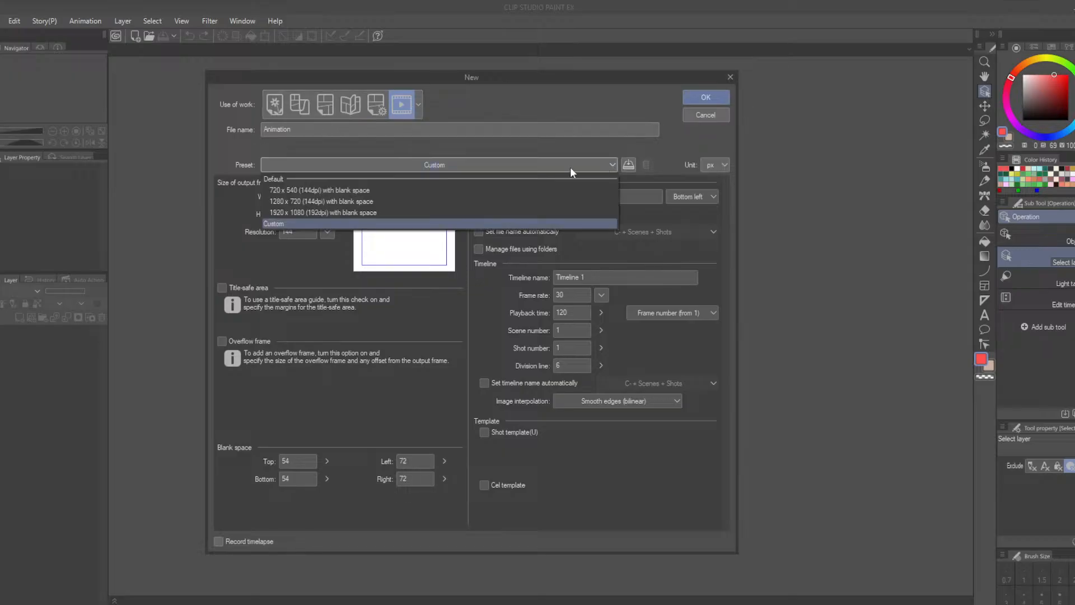
left_click(300, 210)
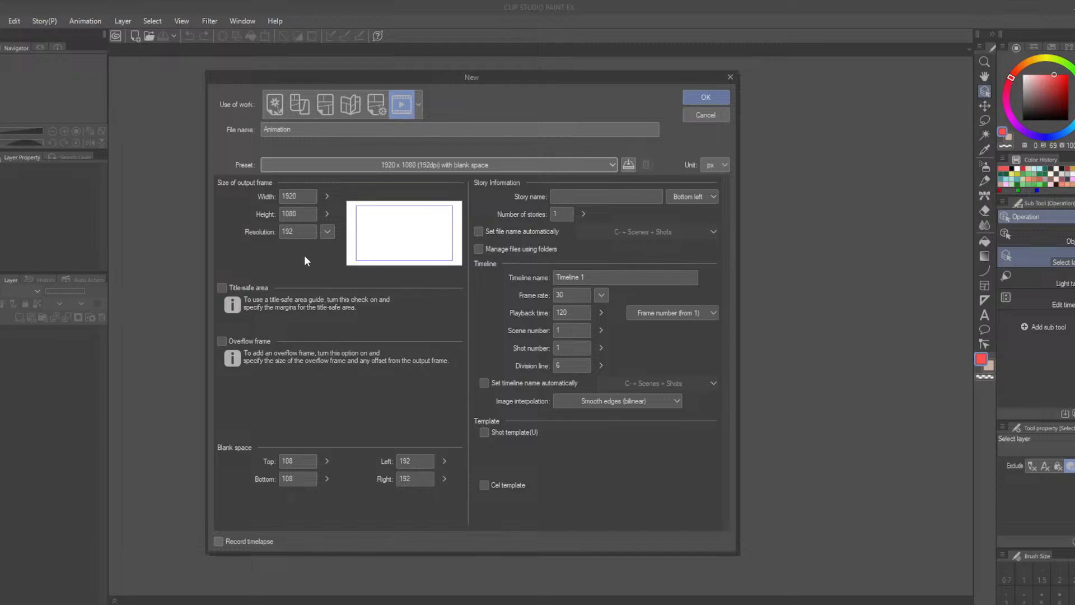
double_click(582, 301)
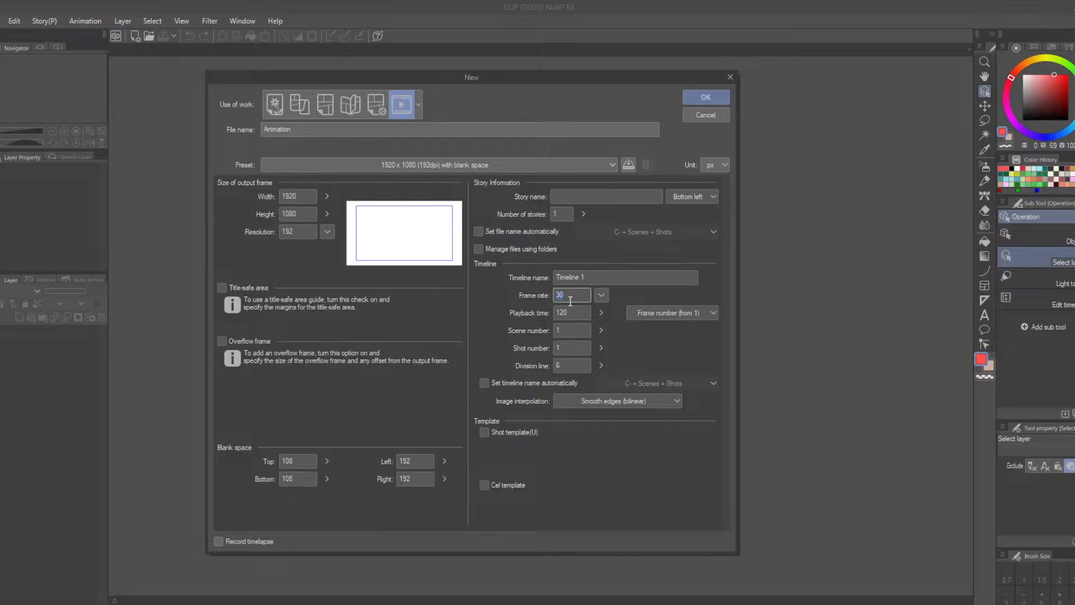
type("12")
left_click(706, 96)
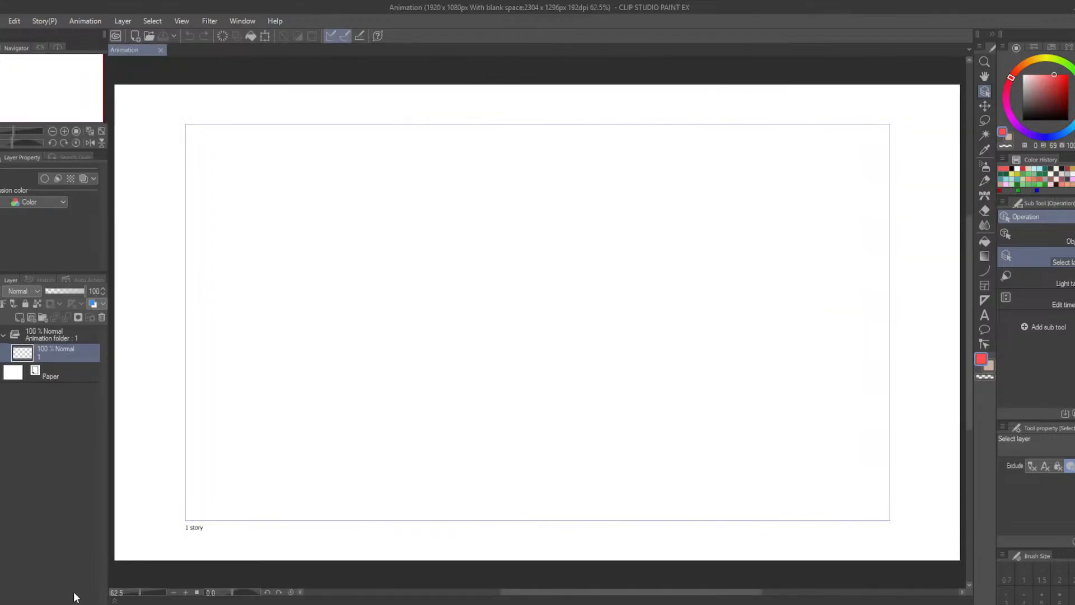
Step: Expand the Timeline palette beneath the canvas, make it taller and reduce the canvas view to 50%
left_click(115, 601)
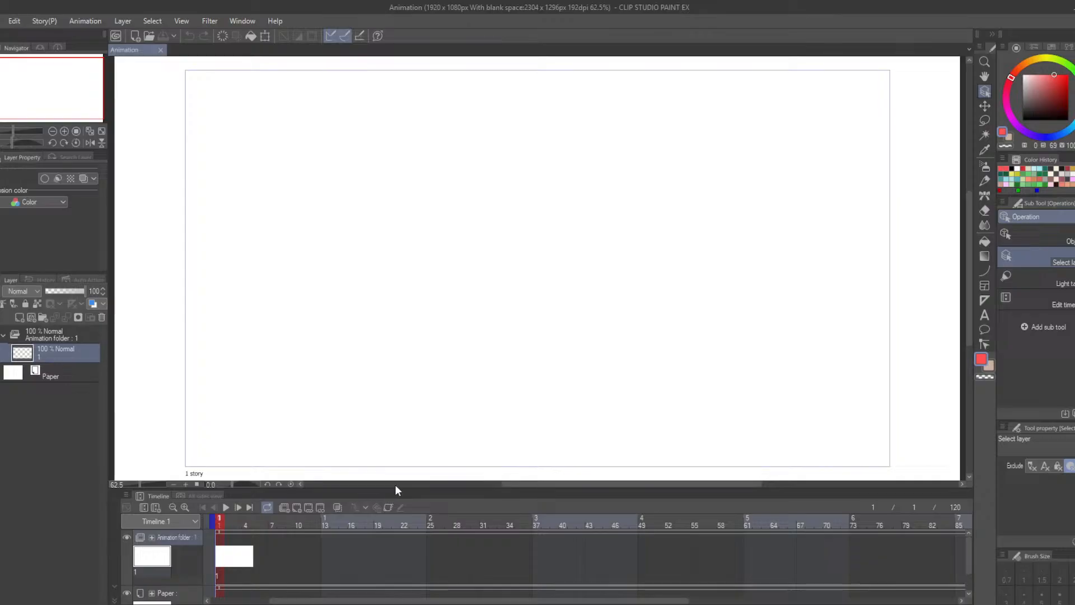
left_click_drag(399, 489, 436, 389)
scroll(449, 264, "down", 1)
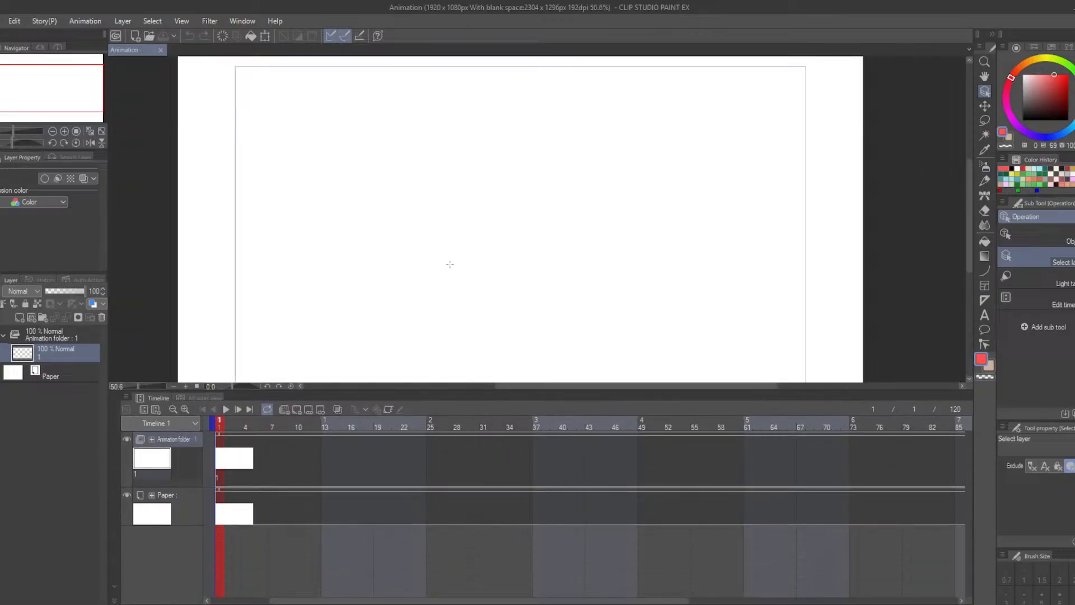
scroll(971, 207, "down", 2)
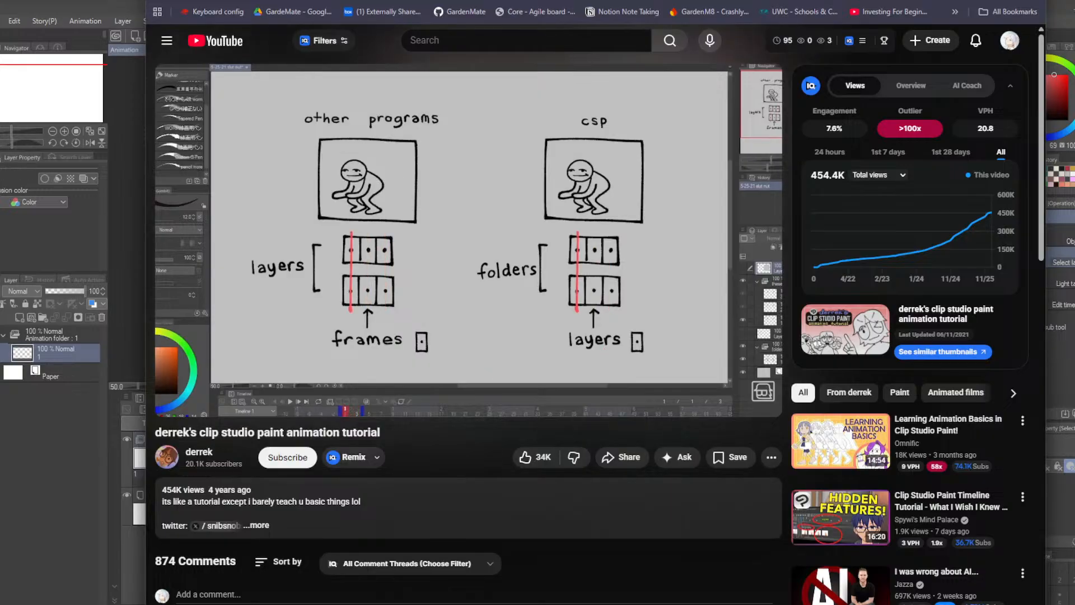
Step: Move the tutorial window out of the way and select the animation folder in the layer list
left_click_drag(593, 0, 582, 0)
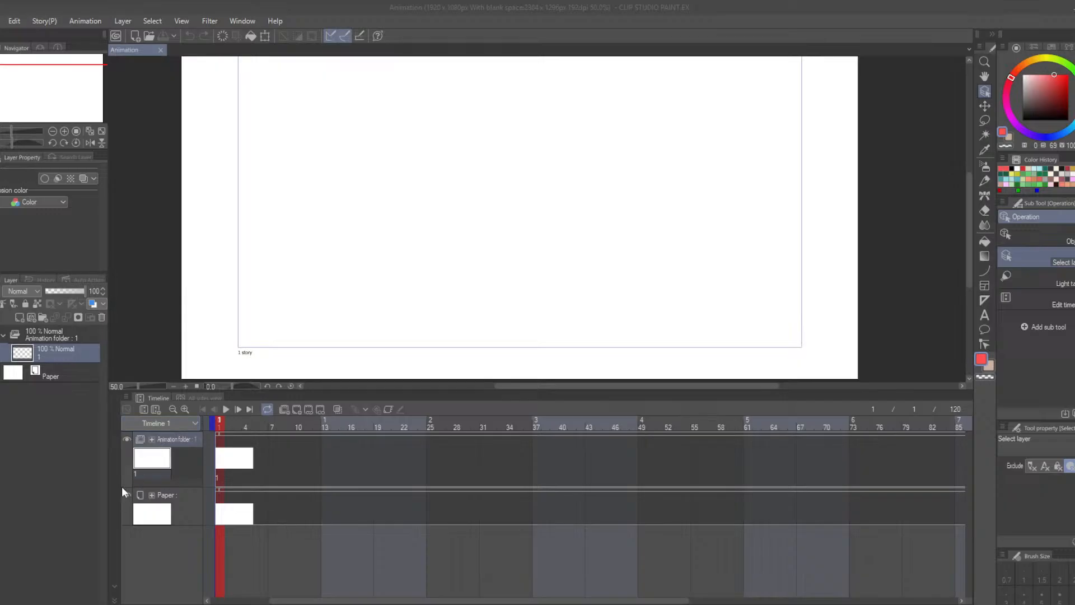
left_click(53, 337)
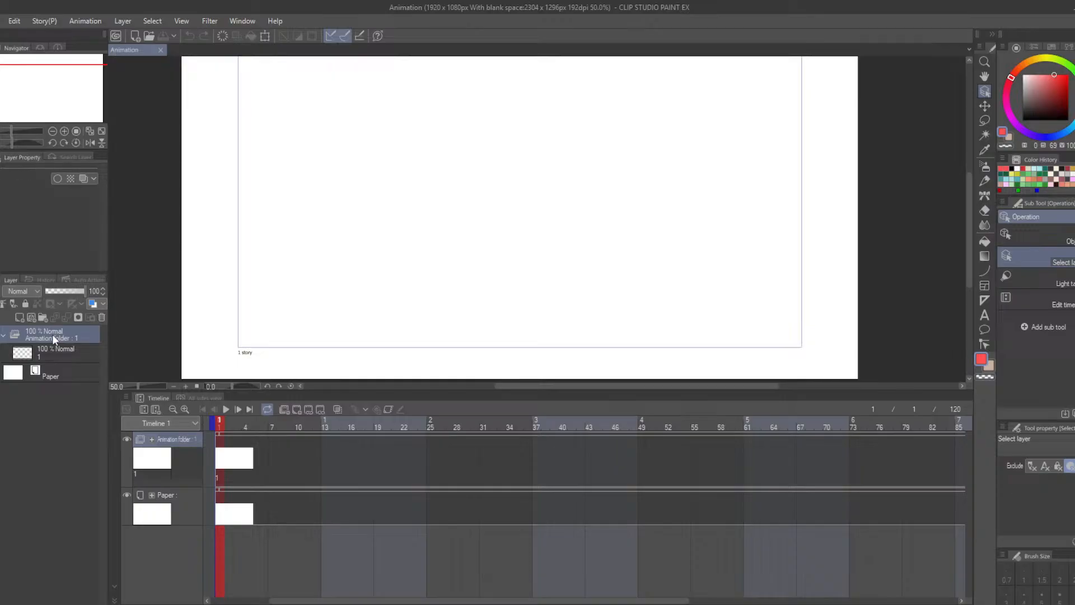
Step: Bring back the tutorial in the browser and rewind it to rewatch the explanation of layers inside animation folders
left_click_drag(537, 0, 499, 0)
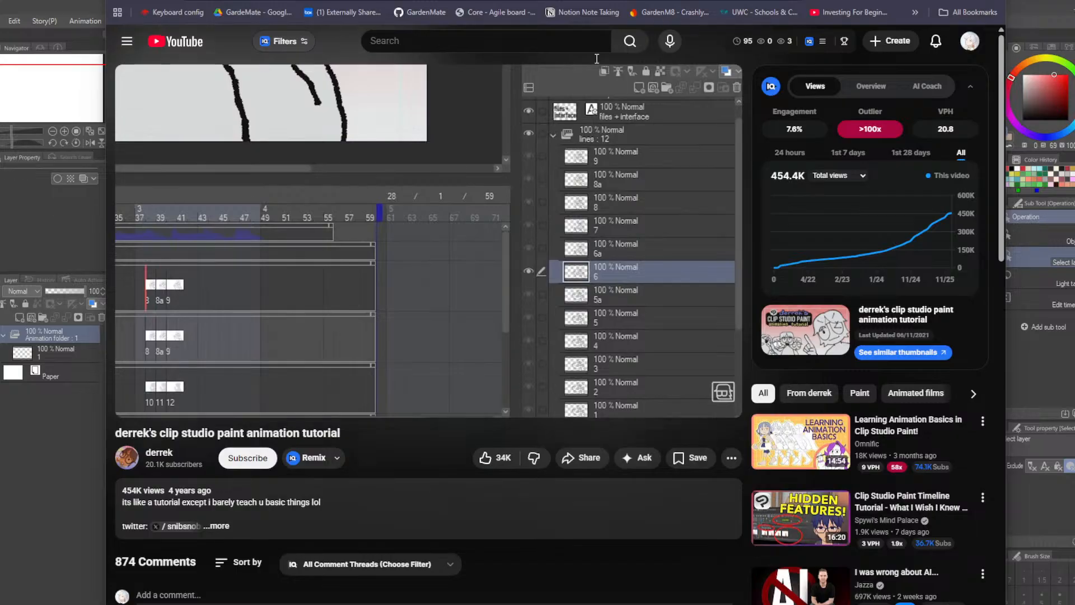
left_click_drag(560, 1, 551, 11)
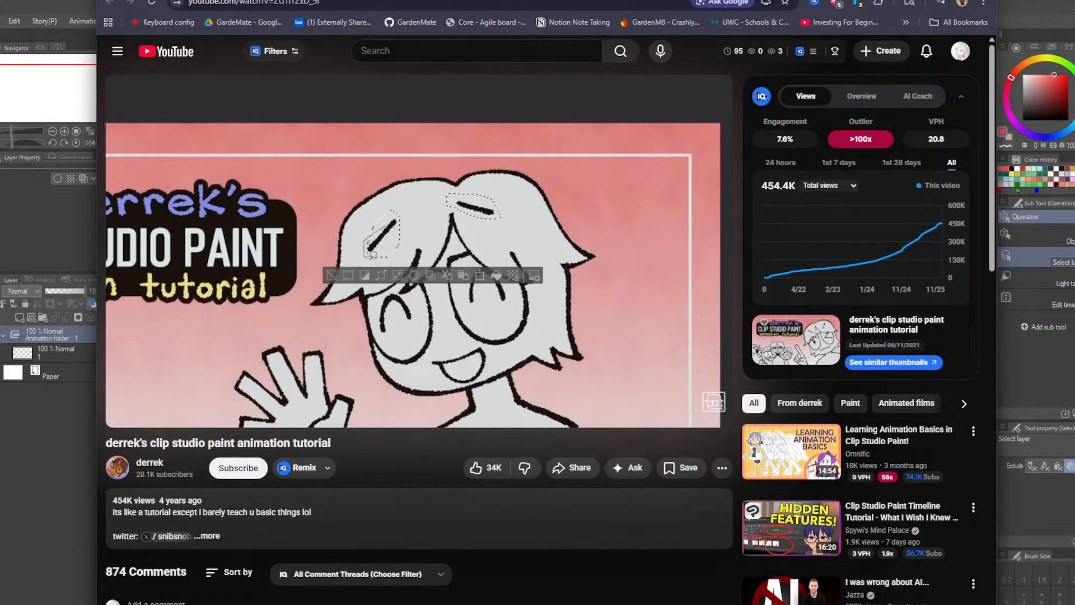
left_click_drag(560, 1, 557, 0)
key("Left")
key("Left")
key("Left")
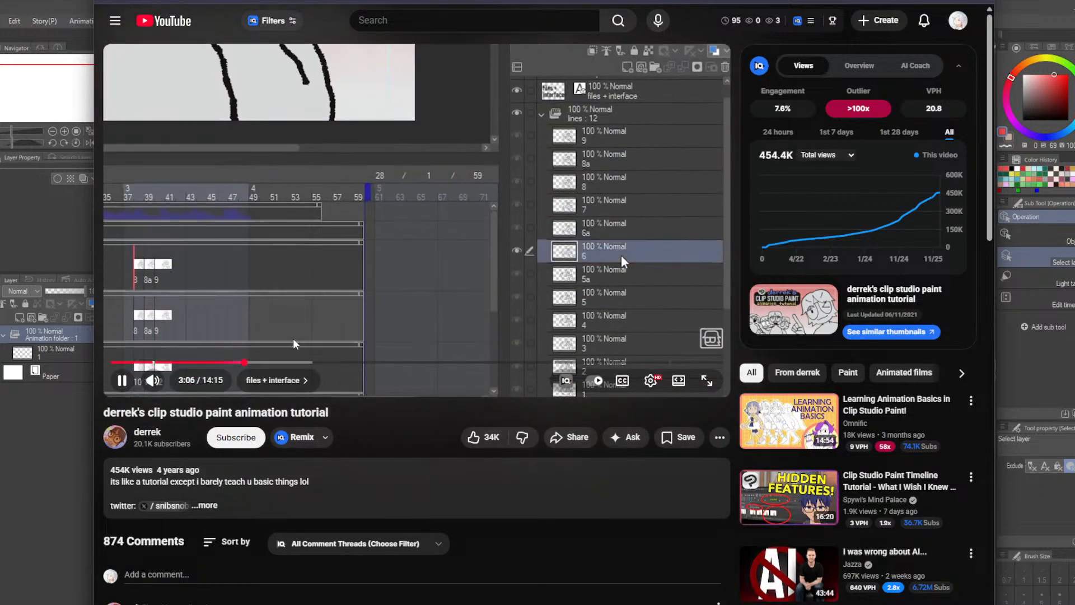
left_click_drag(280, 331, 280, 332)
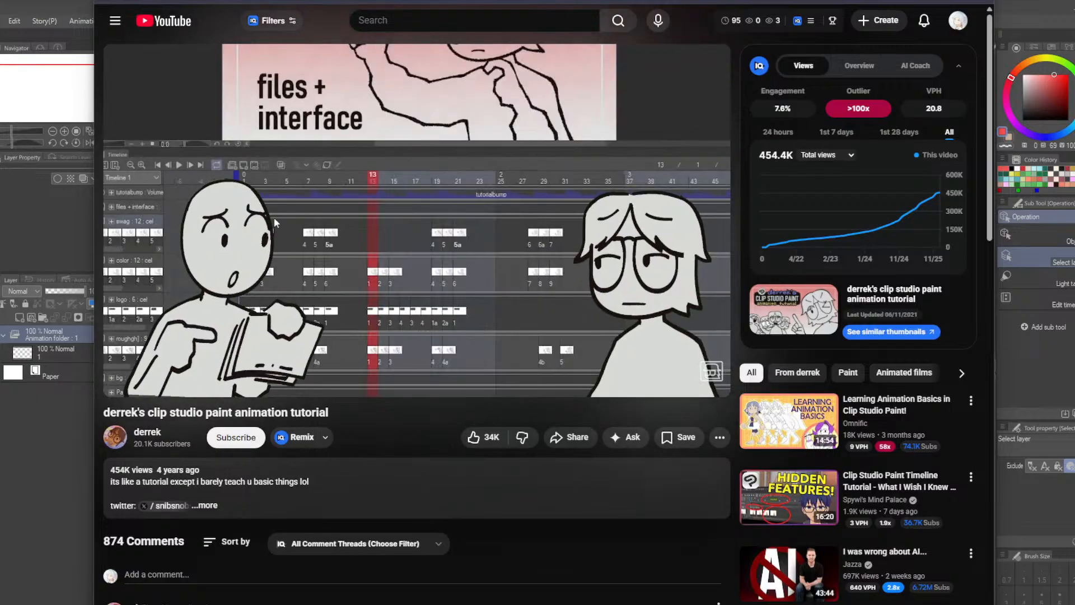
left_click_drag(653, 0, 714, 0)
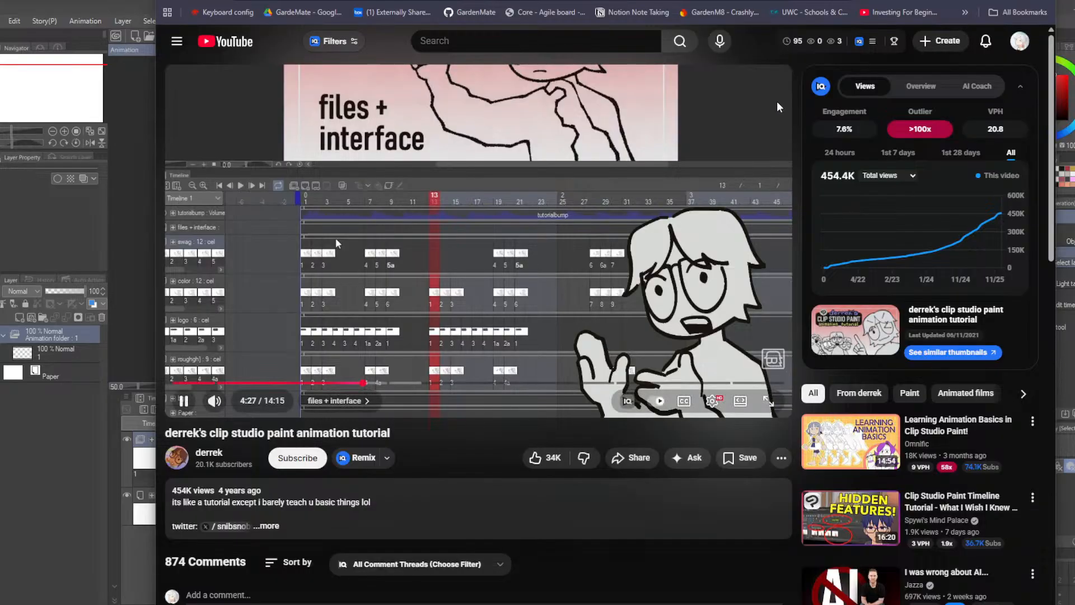
left_click_drag(715, 0, 724, 32)
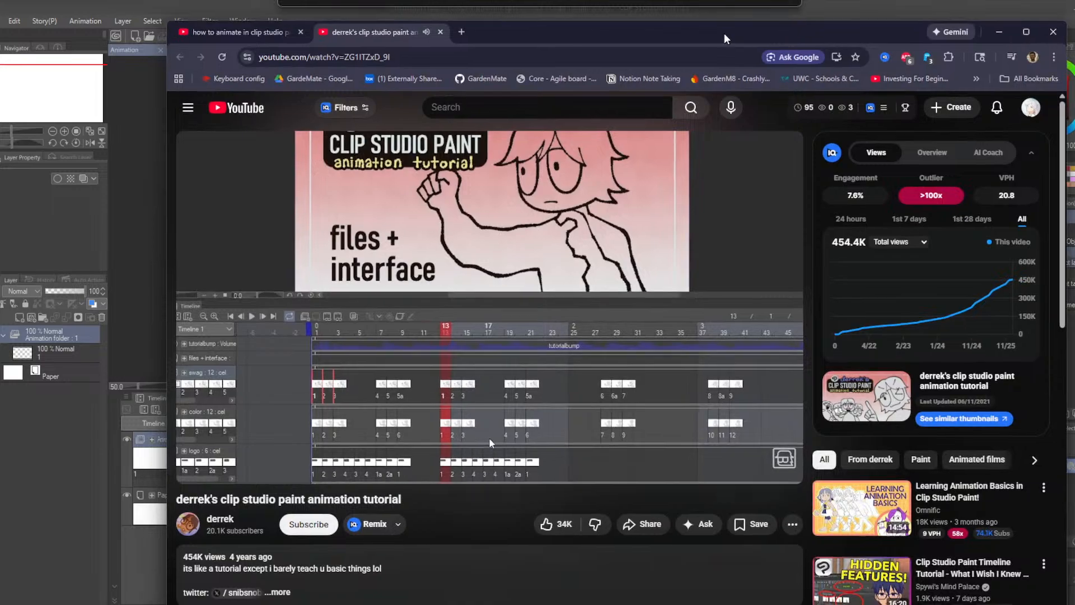
right_click(463, 335)
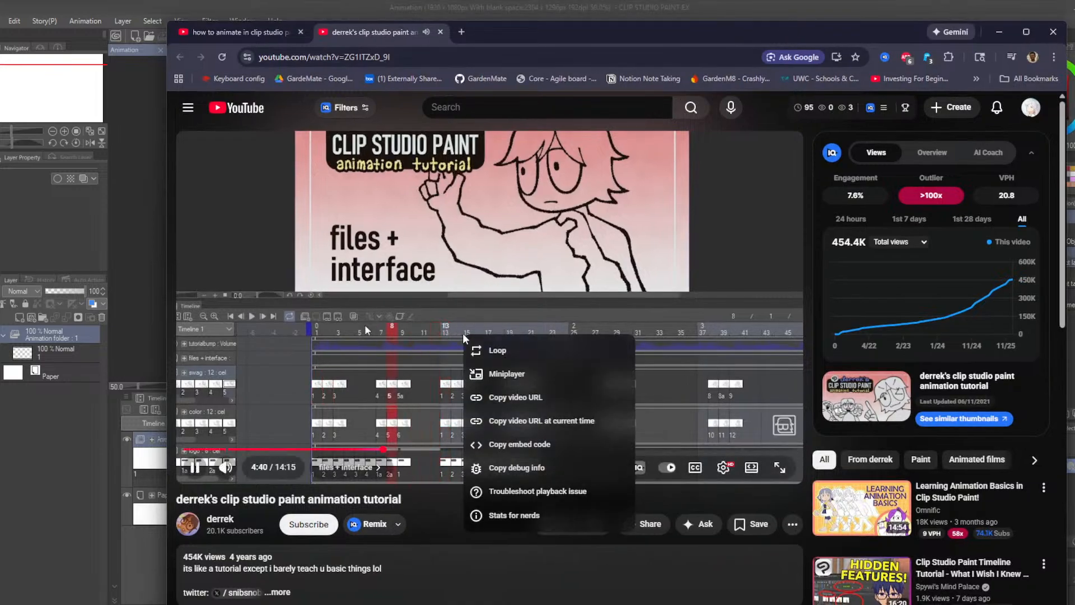
Step: Watch the end of the tutorial's files + interface chapter and skip ahead to the start of the animating chapter
left_click(429, 501)
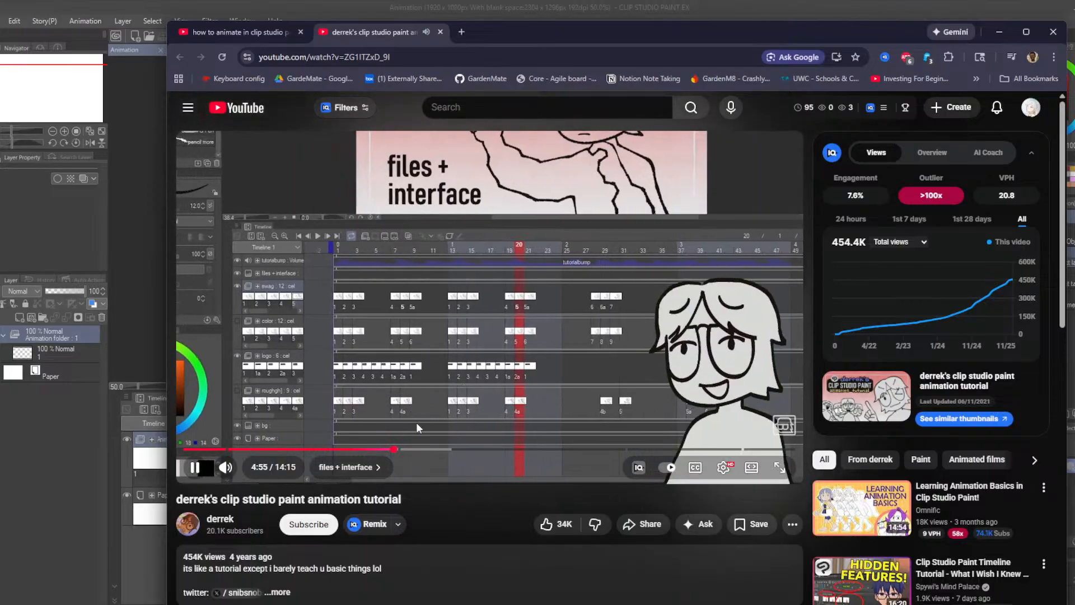
left_click(405, 449)
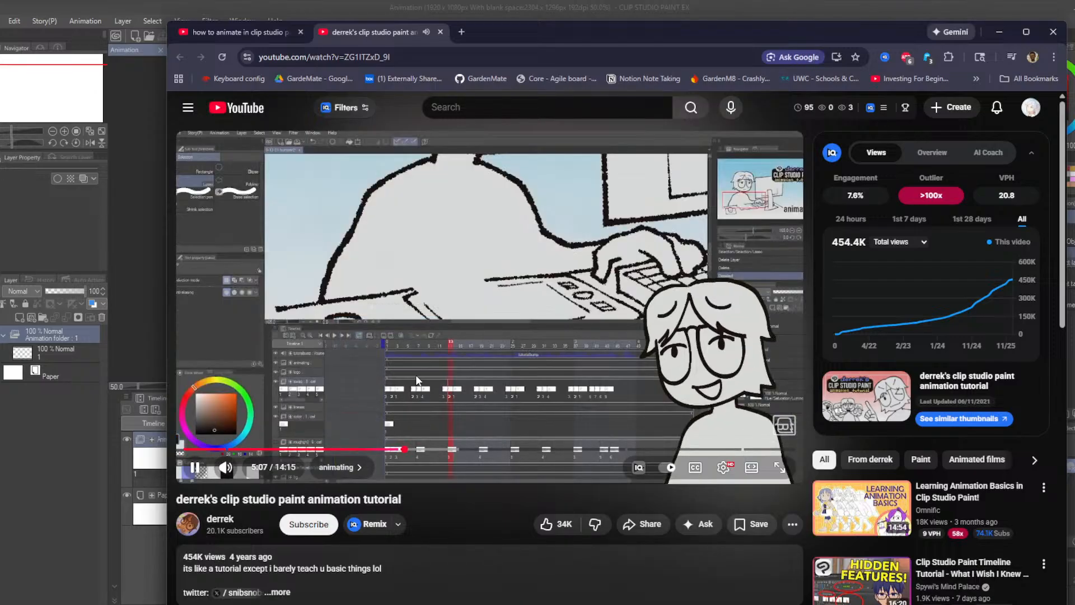
left_click_drag(416, 374, 442, 392)
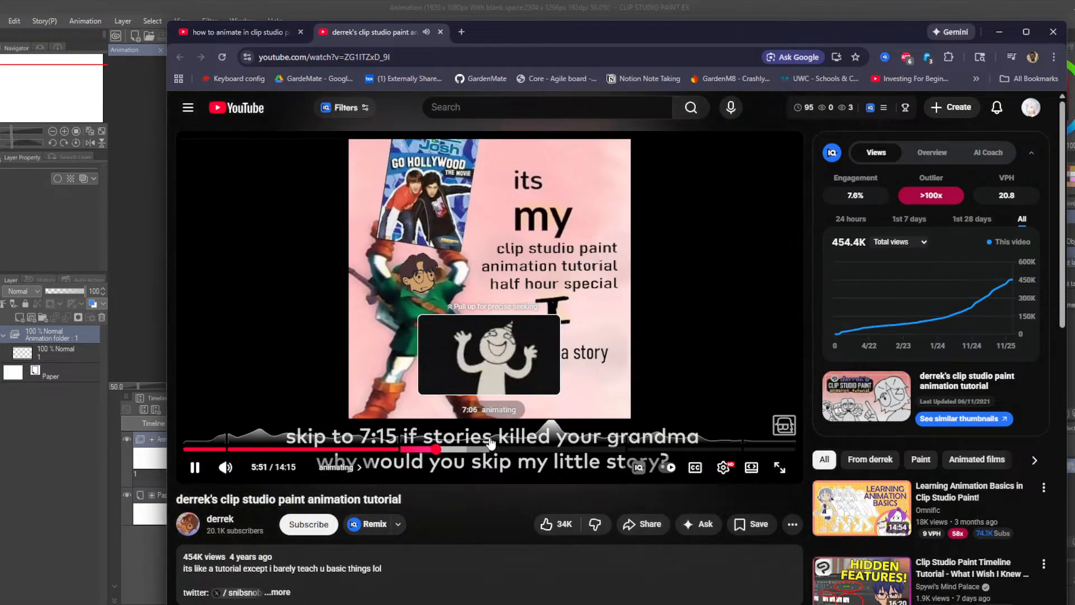
Step: Skip the story section of the tutorial, first to about 7:06 and then past 7:20
left_click(491, 449)
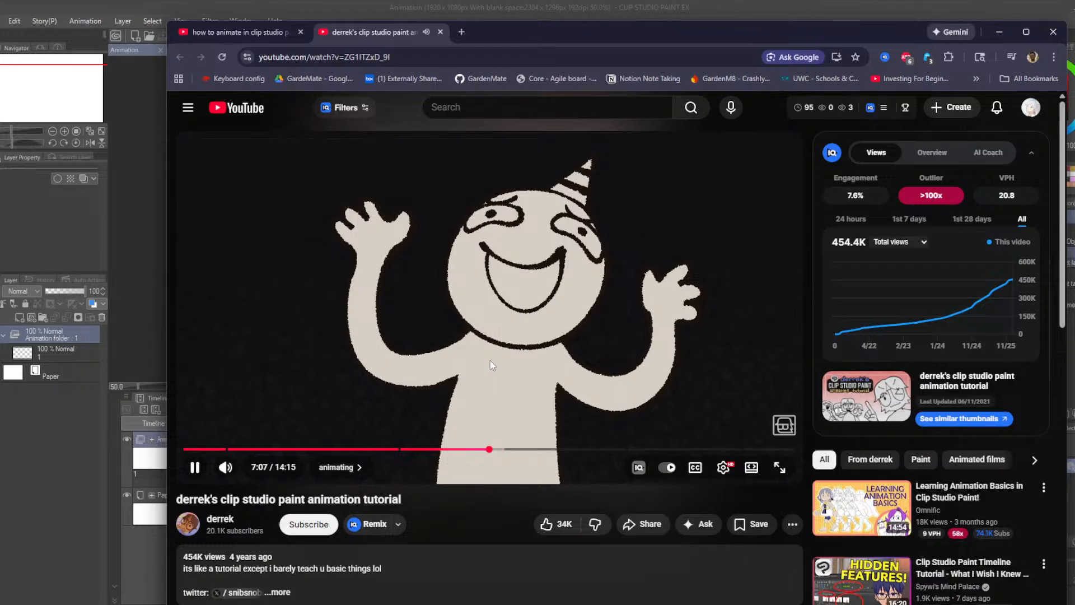
left_click_drag(489, 360, 489, 359)
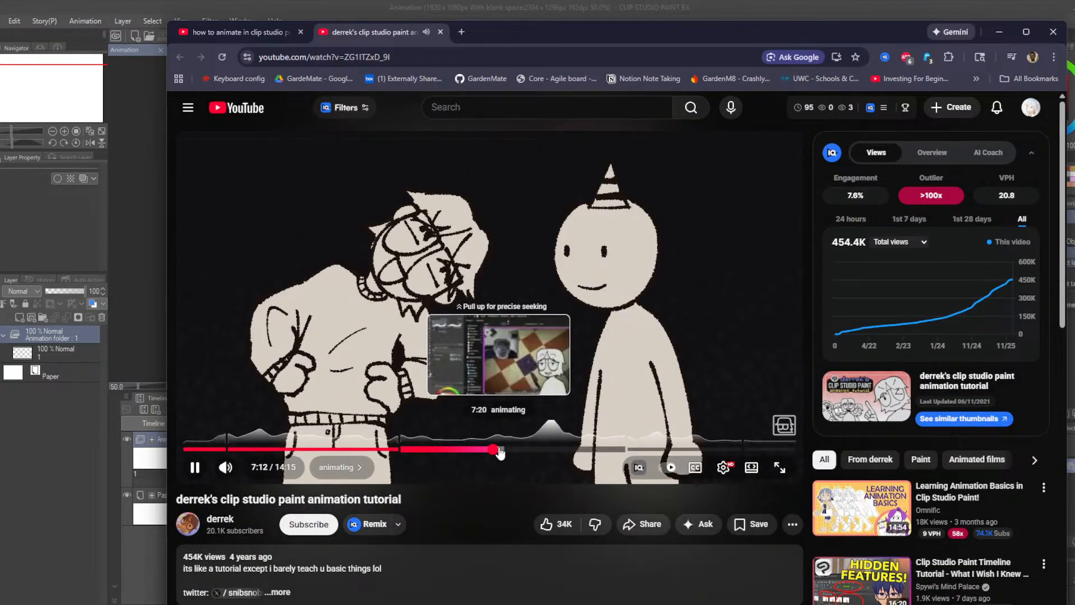
left_click(503, 449)
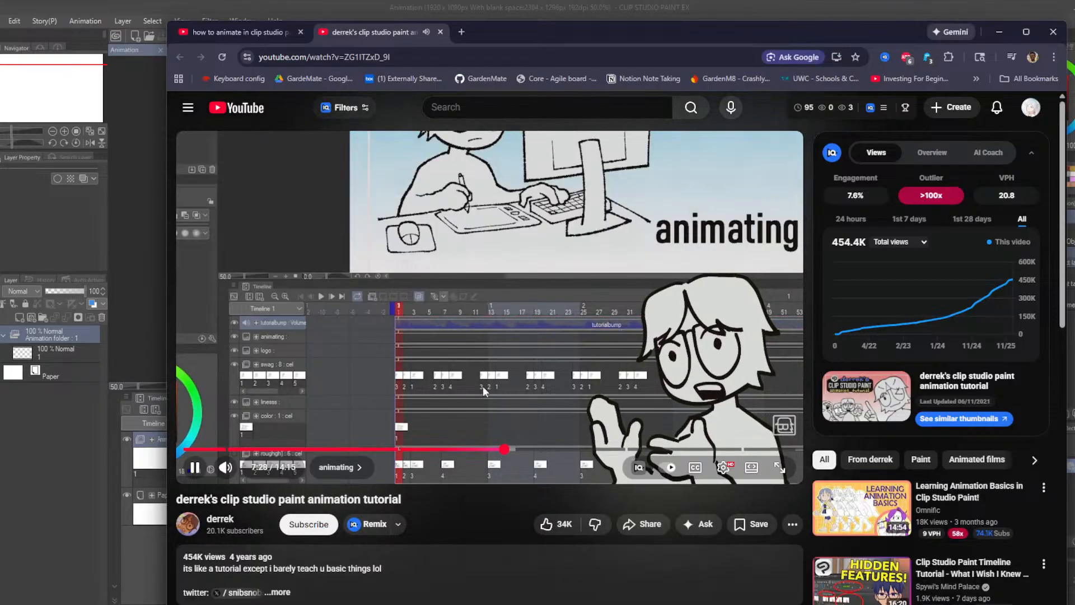
Step: Watch the remainder of the animating chapter at 2x speed for playback settings and layer transform keyframes
right_click(503, 351)
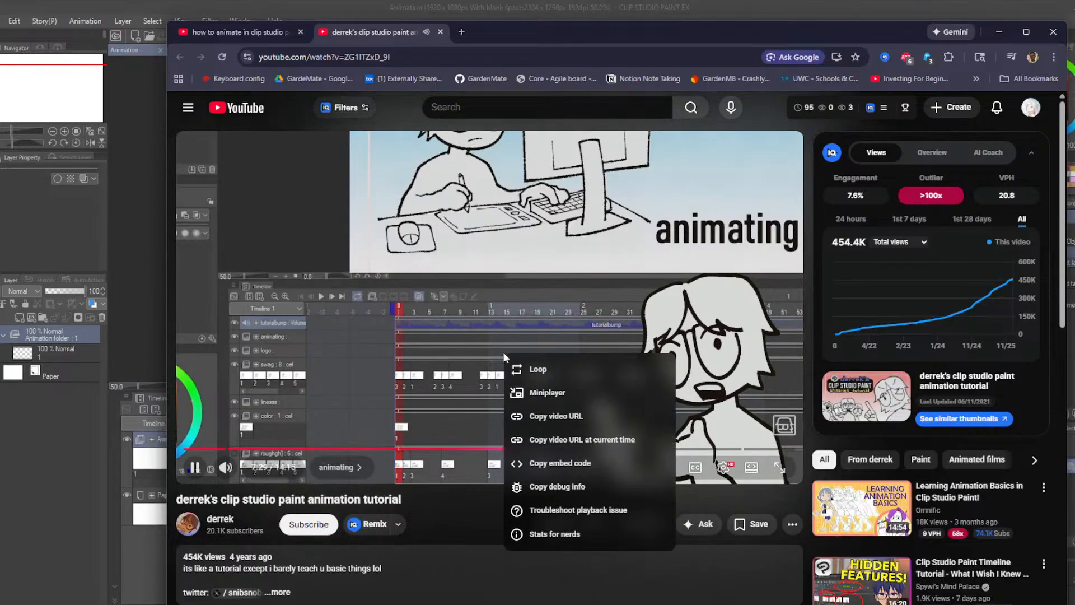
left_click(452, 309)
left_click_drag(495, 343, 500, 343)
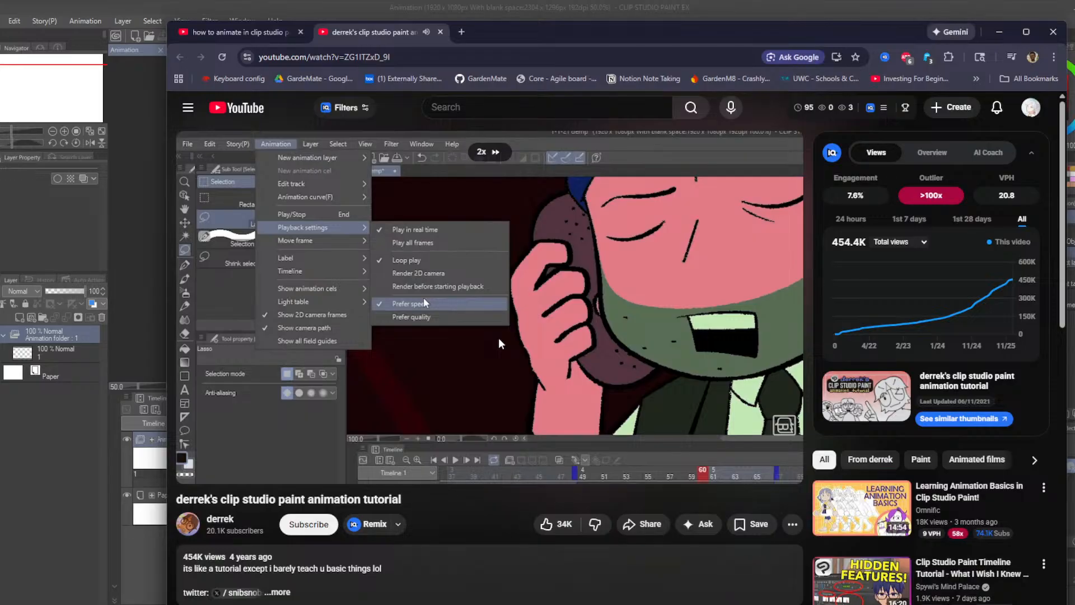
left_click_drag(499, 343, 493, 347)
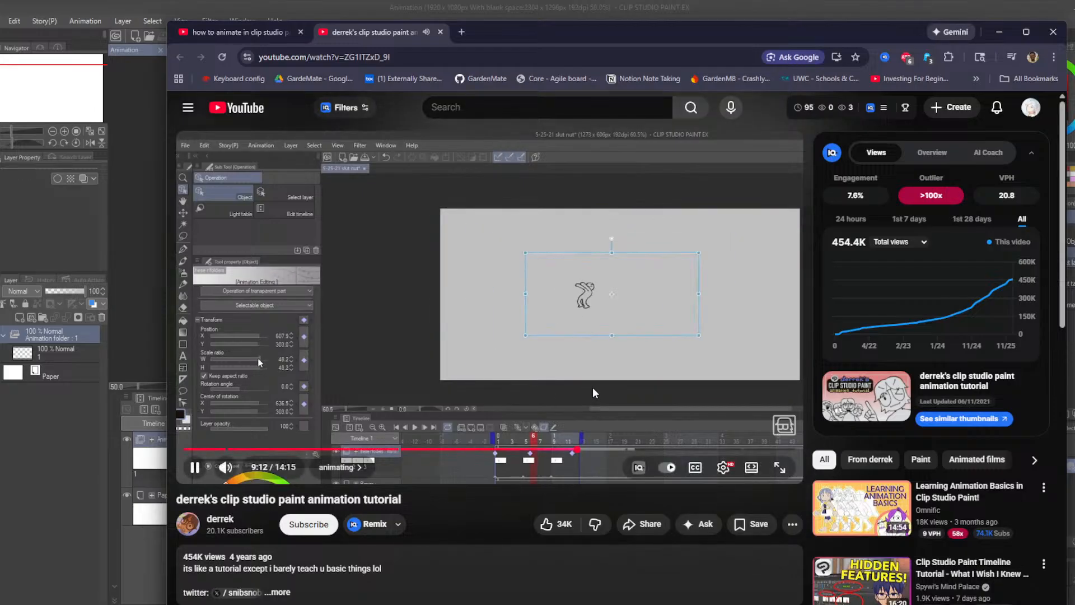
left_click_drag(592, 386, 594, 381)
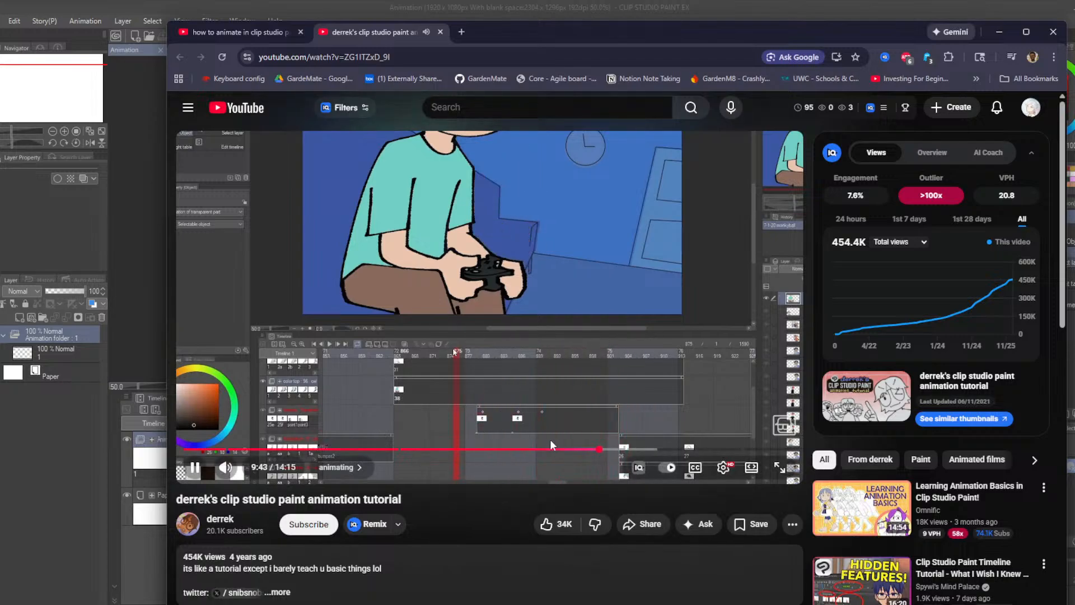
left_click_drag(591, 454, 571, 392)
left_click_drag(632, 367, 632, 367)
right_click(631, 366)
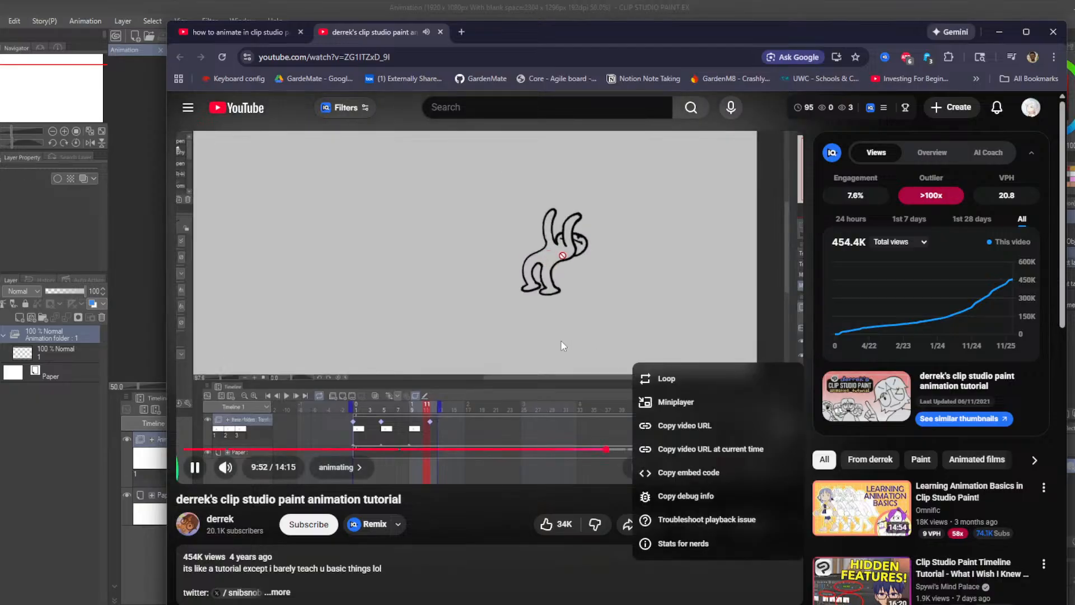
left_click(499, 327)
left_click_drag(525, 324, 529, 327)
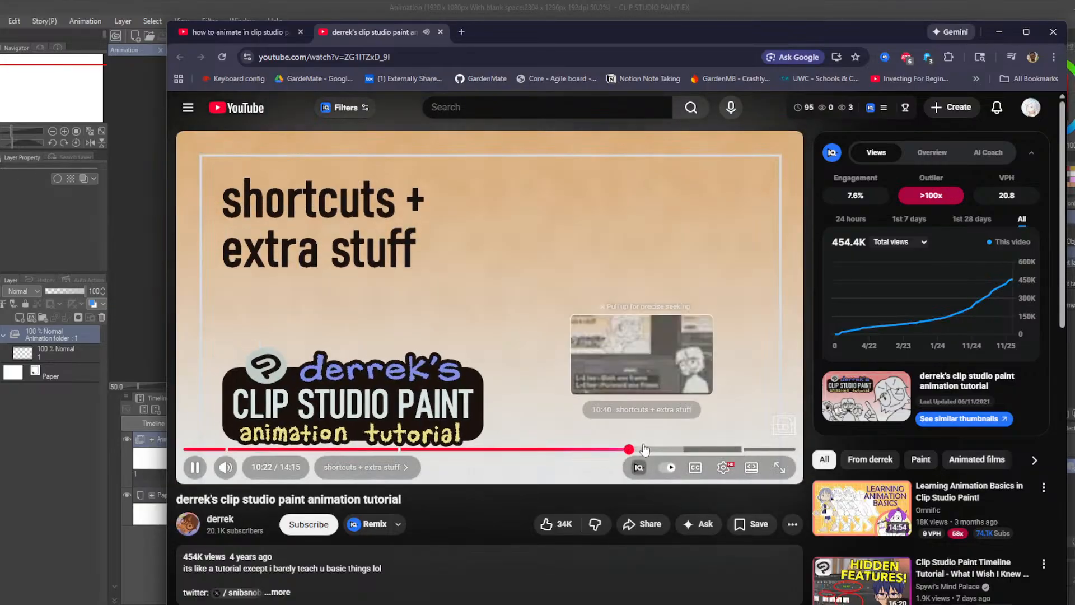
Step: Watch the shortcuts + extra stuff chapter, speeding playback up to 2x through the drawing and brush demonstrations
left_click(650, 420)
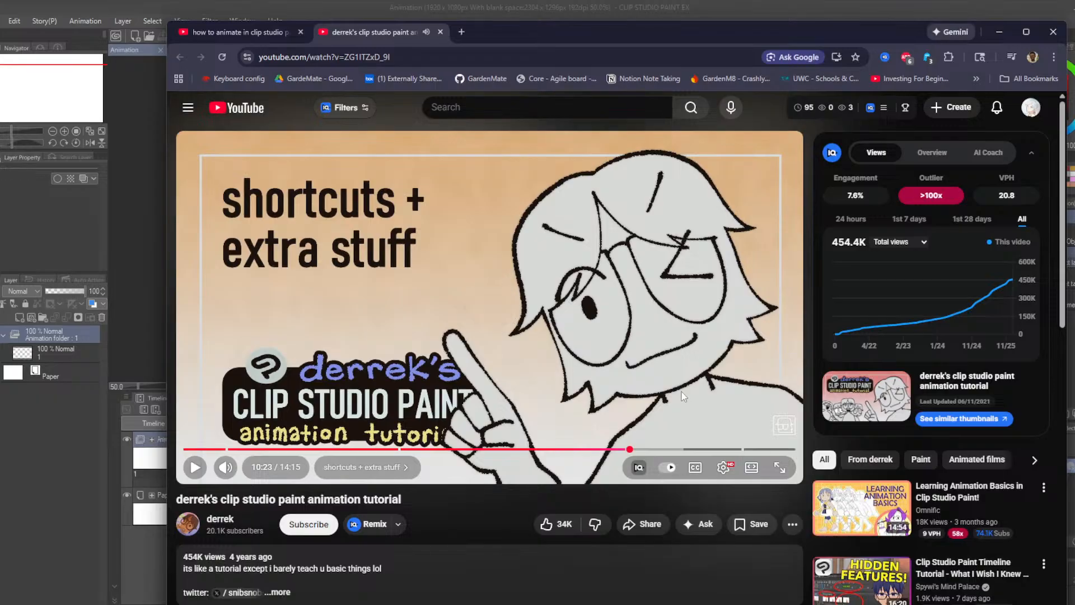
left_click(609, 366)
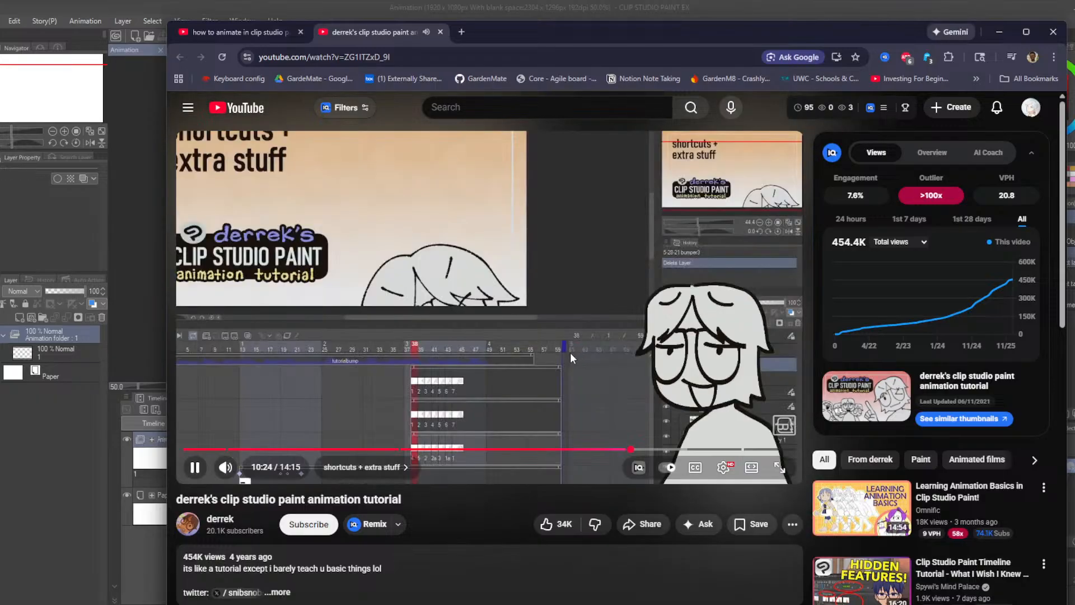
left_click_drag(559, 346, 448, 322)
right_click(507, 326)
right_click(448, 323)
left_click(421, 312)
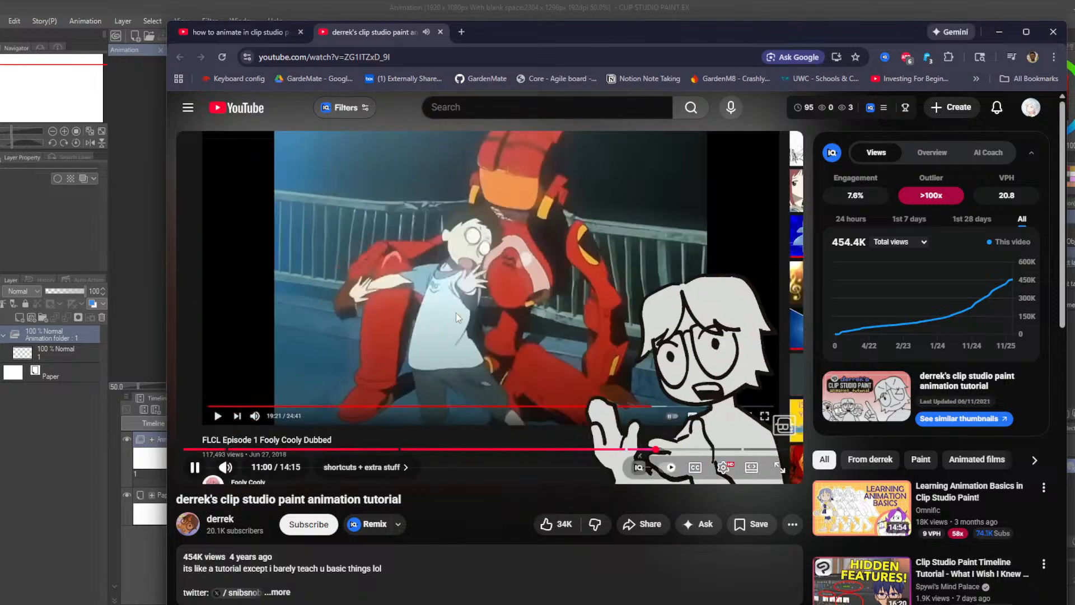
left_click_drag(455, 313, 462, 313)
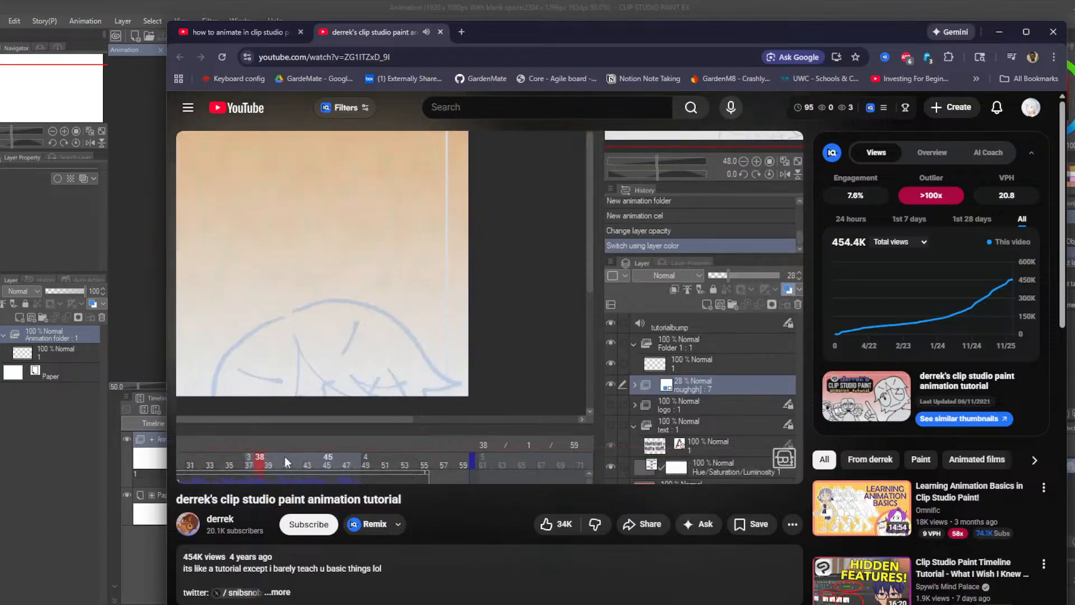
key("space")
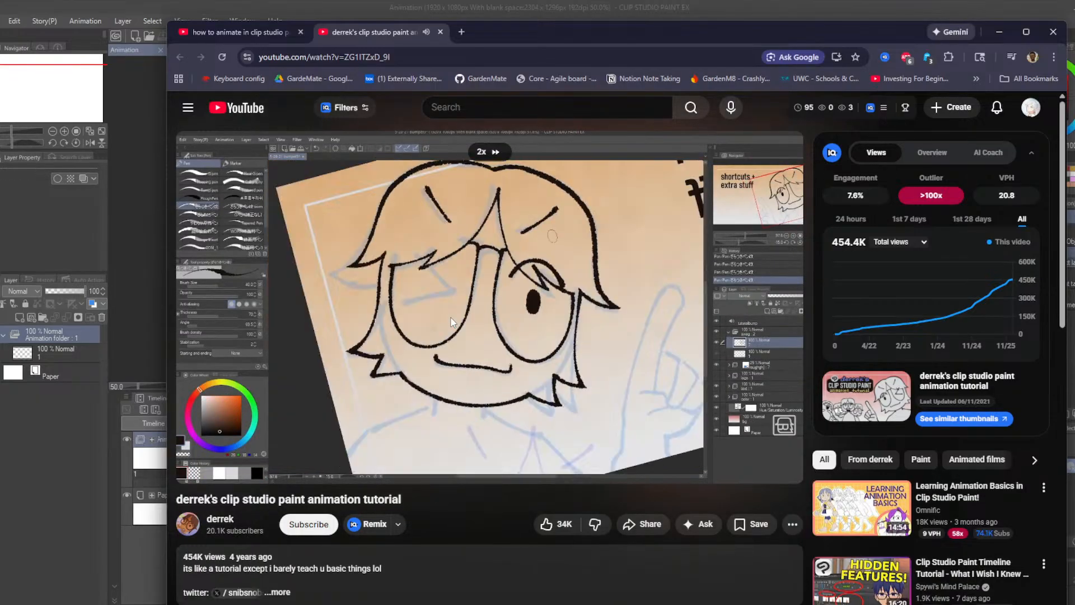
right_click(450, 322)
left_click(415, 271)
left_click_drag(517, 308, 516, 308)
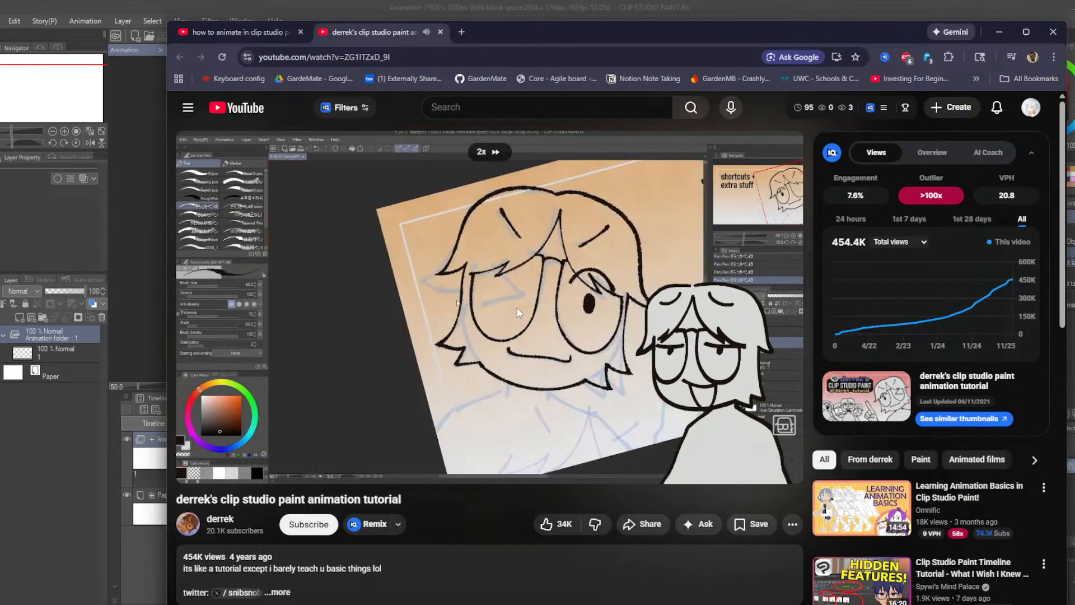
right_click(516, 307)
left_click(438, 267)
left_click_drag(512, 298, 517, 301)
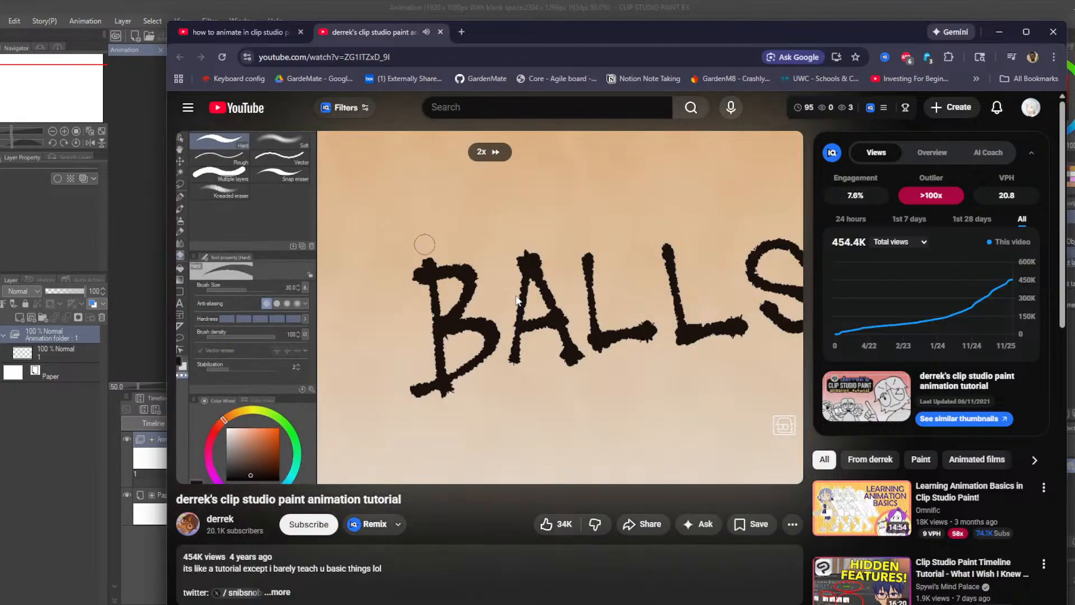
left_click_drag(516, 301, 516, 300)
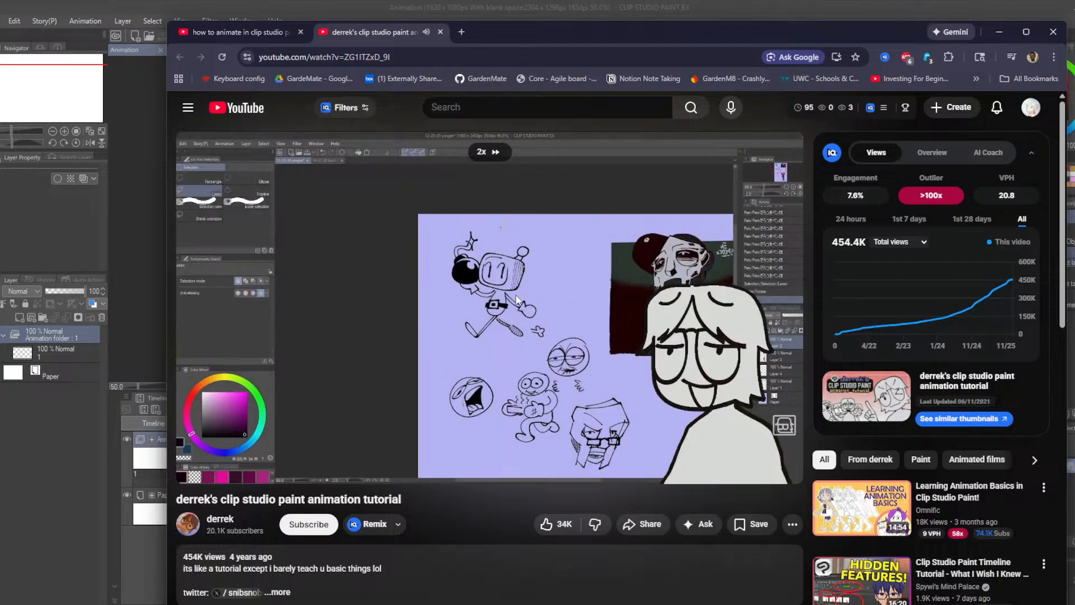
left_click(563, 331)
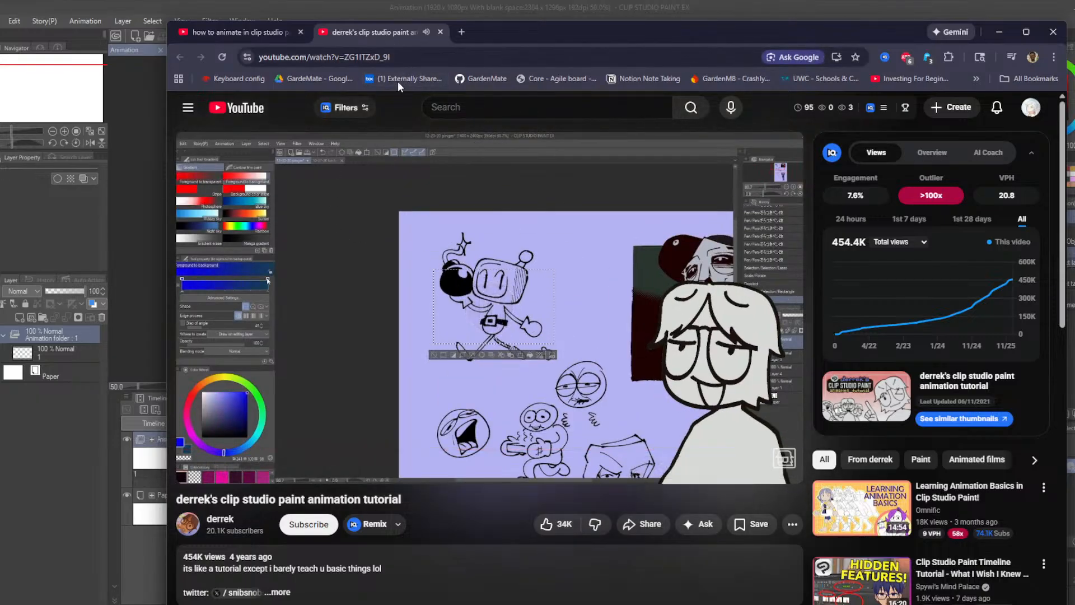
Step: Move the browser away to return to Clip Studio Paint, shorten the Timeline palette and centre the whole canvas at 44.1% zoom
left_click_drag(510, 37, 193, 0)
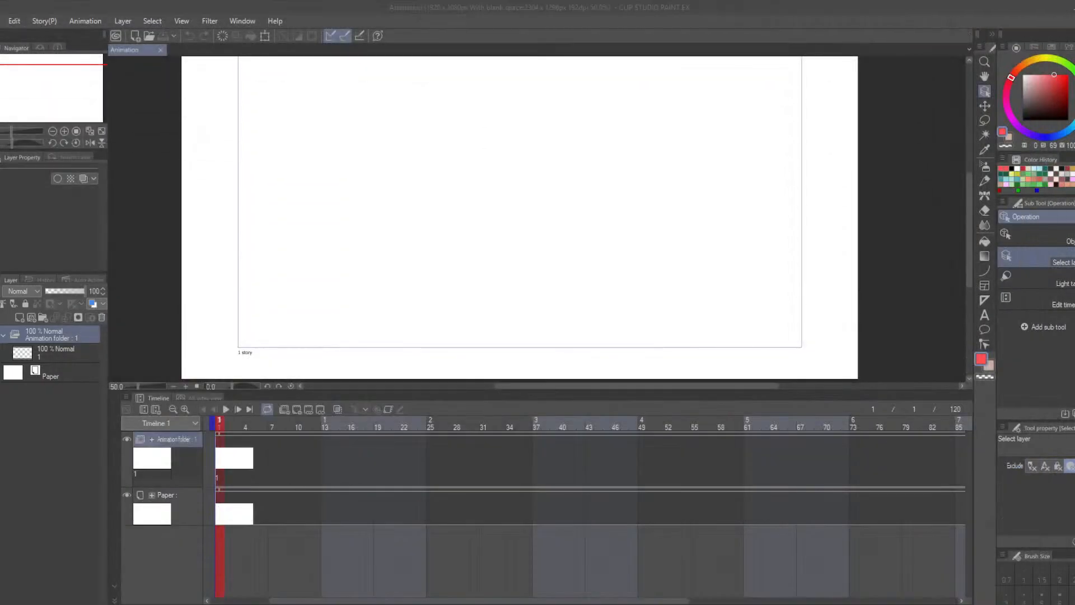
mouse_move(968, 194)
left_mouse_down()
mouse_move(963, 163)
mouse_move(965, 181)
left_mouse_up()
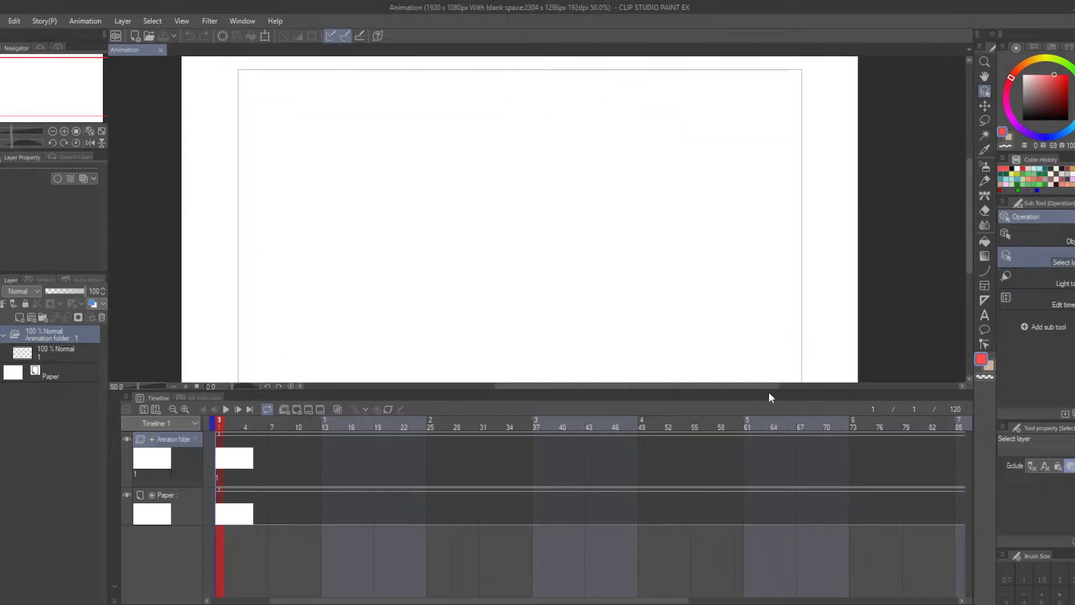
left_click_drag(775, 390, 781, 464)
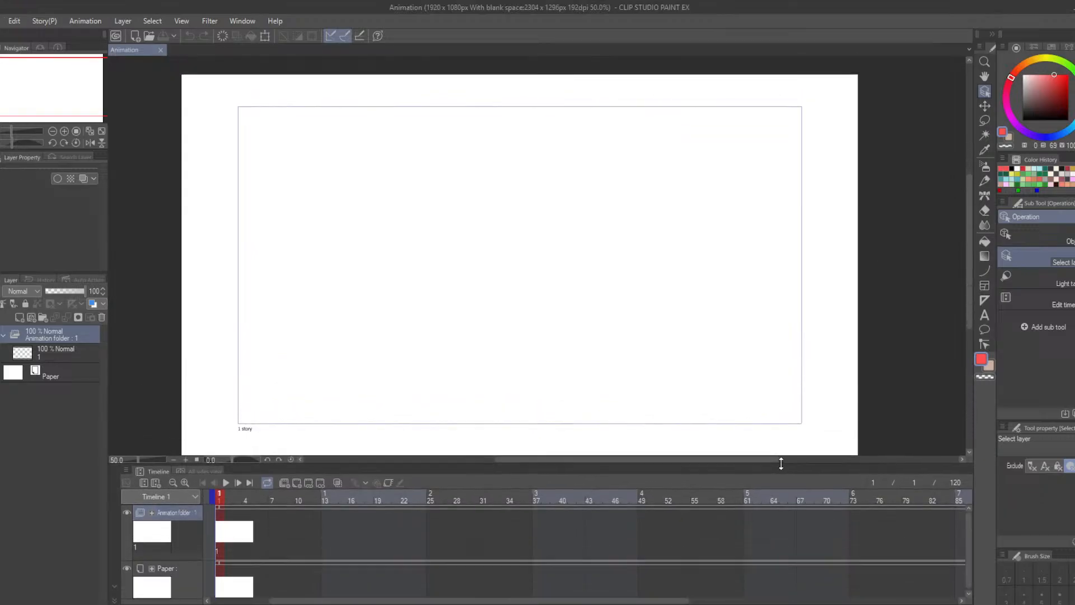
scroll(748, 287, "down", 2)
scroll(417, 213, "up", 2)
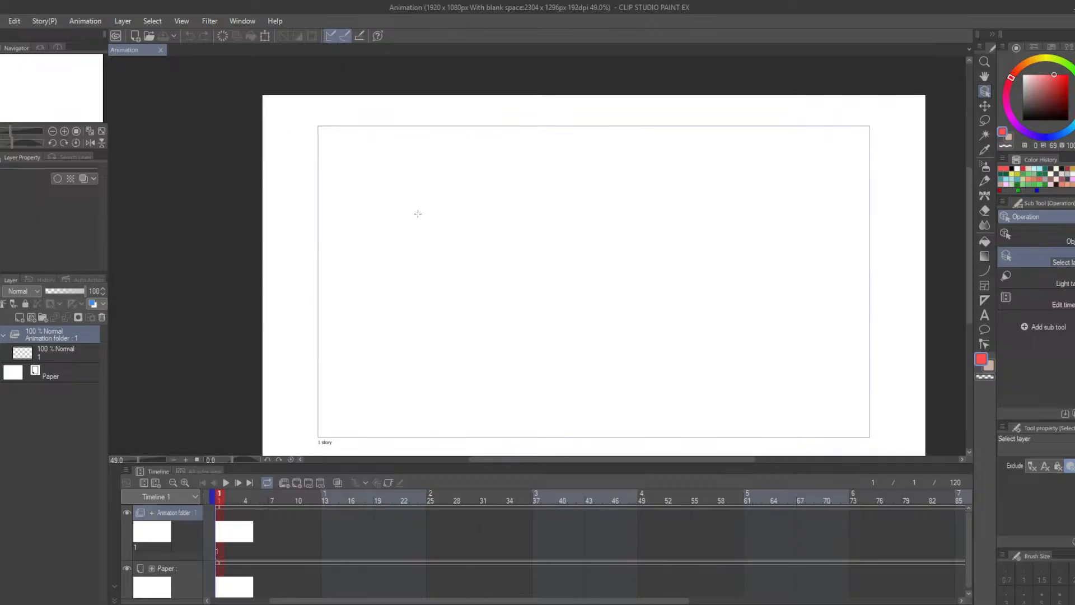
scroll(774, 287, "down", 1)
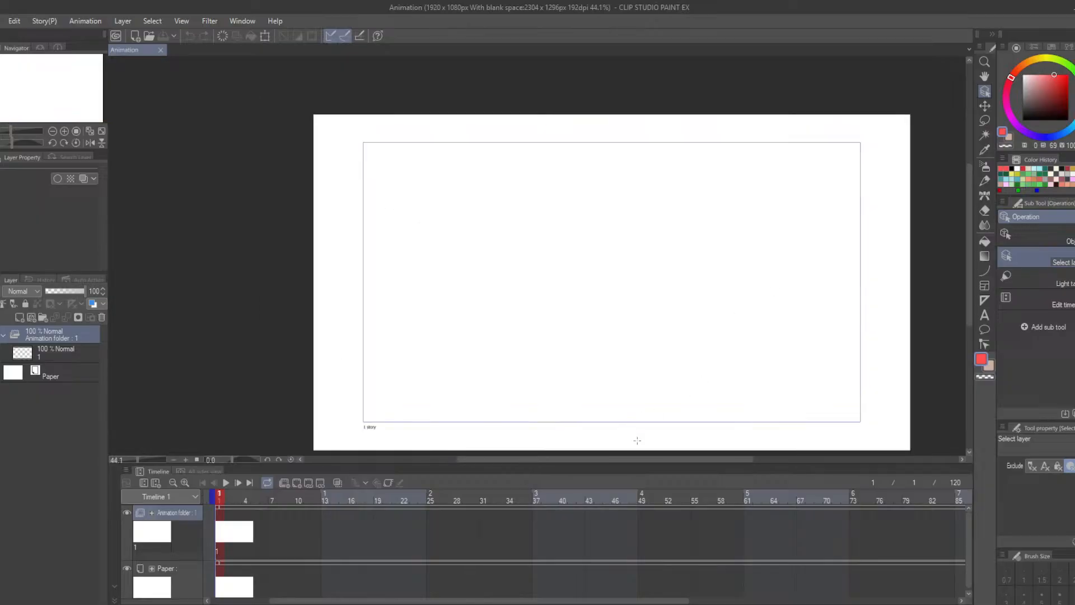
left_click_drag(655, 459, 660, 459)
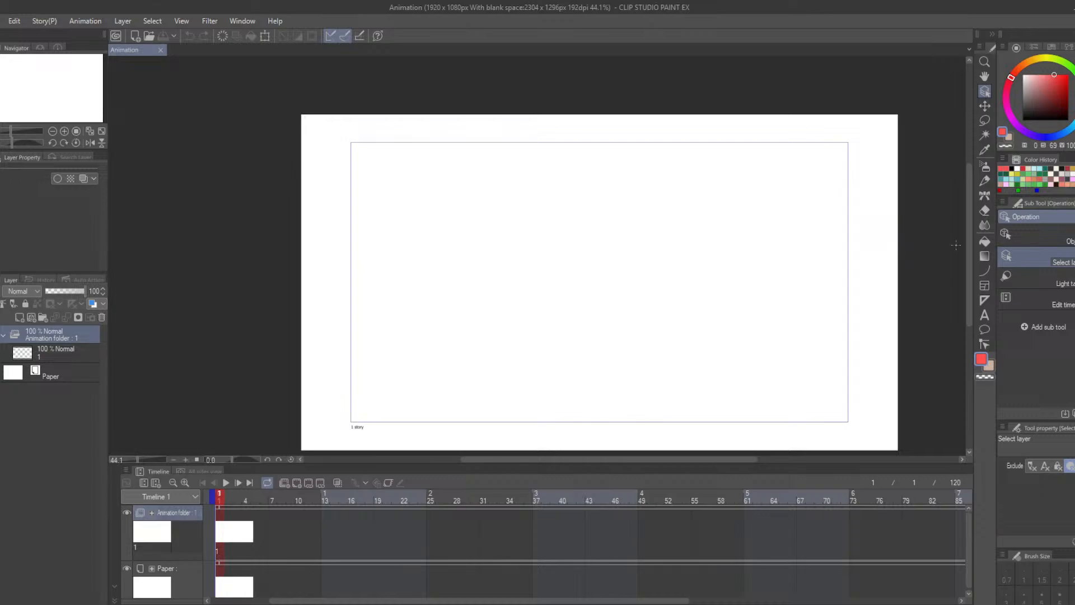
scroll(967, 257, "down", 1)
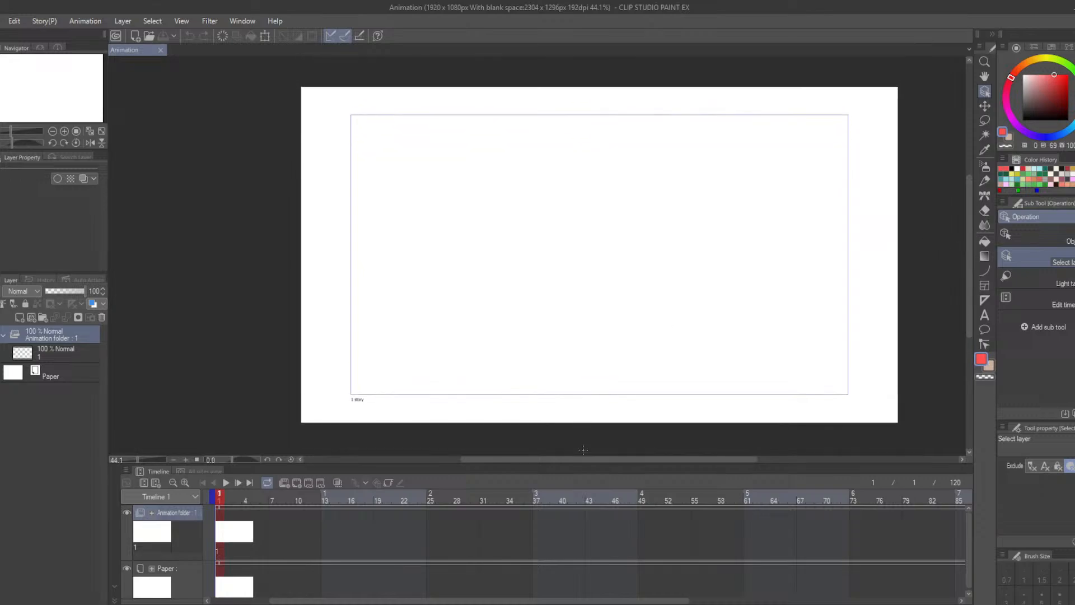
left_click_drag(595, 456, 609, 457)
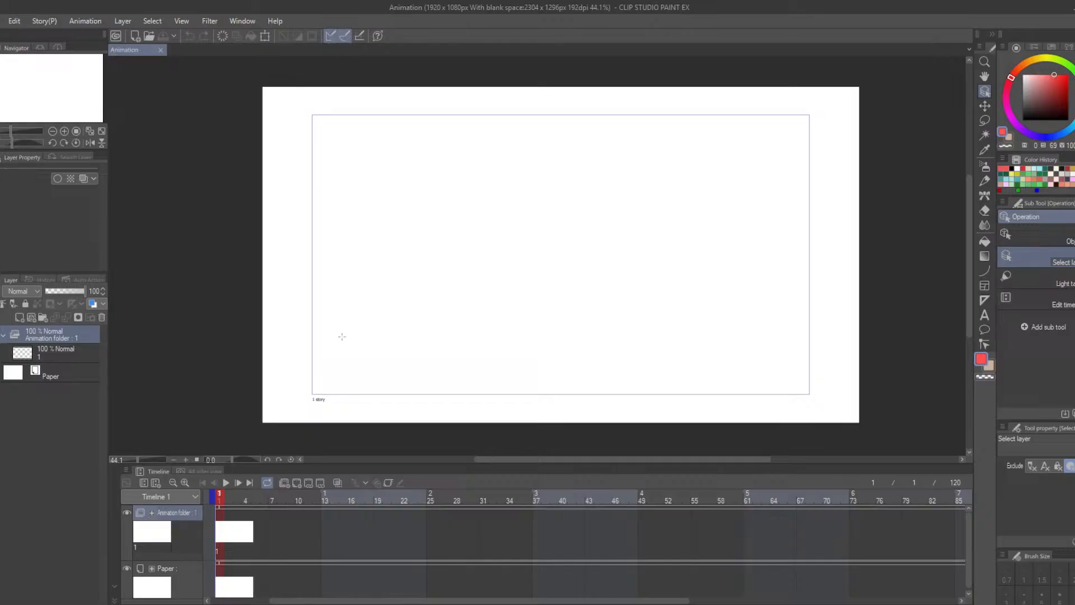
Step: Select layer 1 in the animation folder, try strokes with the Pencil, change the drawing color to black and undo the test strokes
left_click(38, 354)
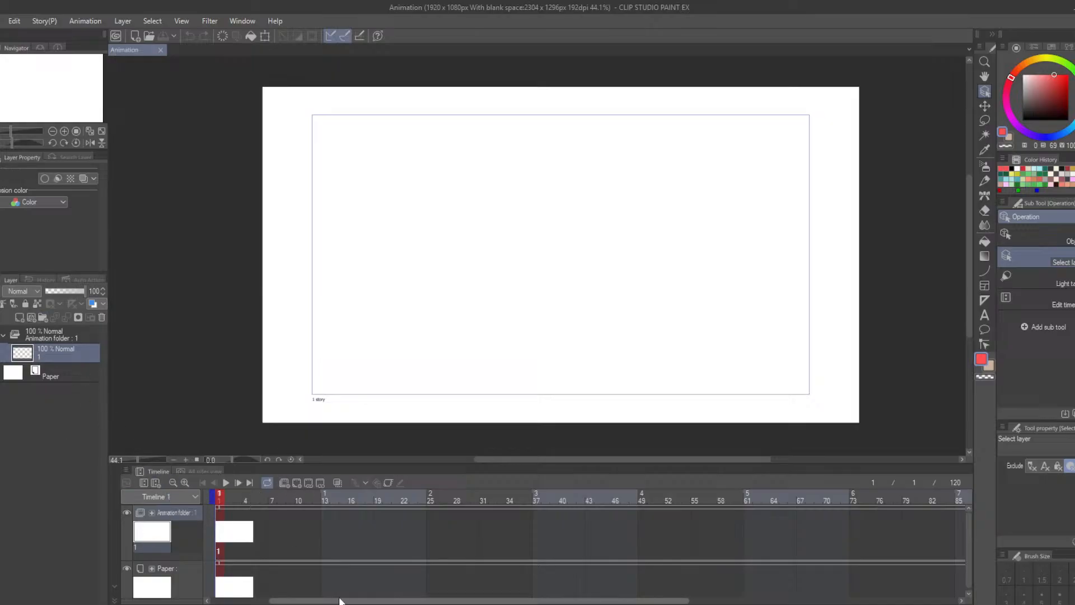
scroll(218, 146, "up", 1)
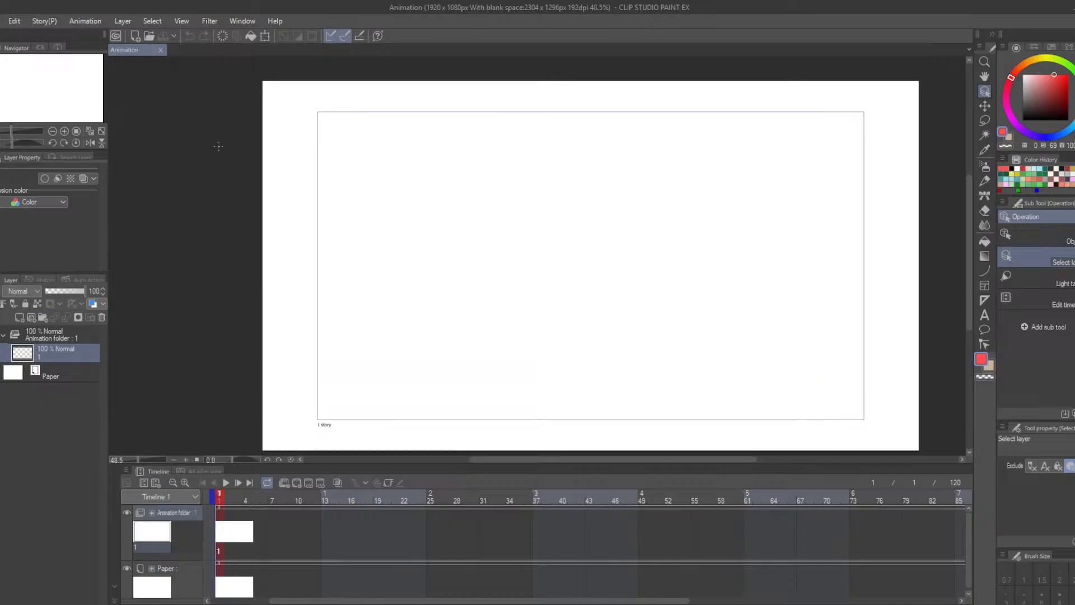
key("b")
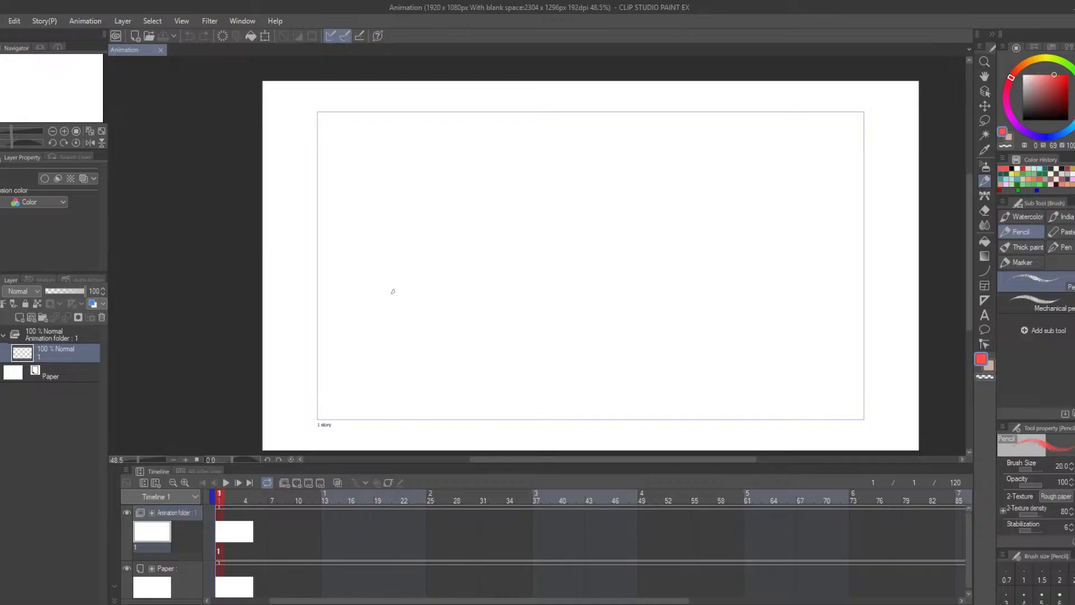
left_click_drag(376, 272, 398, 267)
key("ctrl+z")
left_click(1012, 166)
mouse_move(358, 255)
left_mouse_down()
mouse_move(380, 271)
mouse_move(358, 256)
left_mouse_up()
key("ctrl+z")
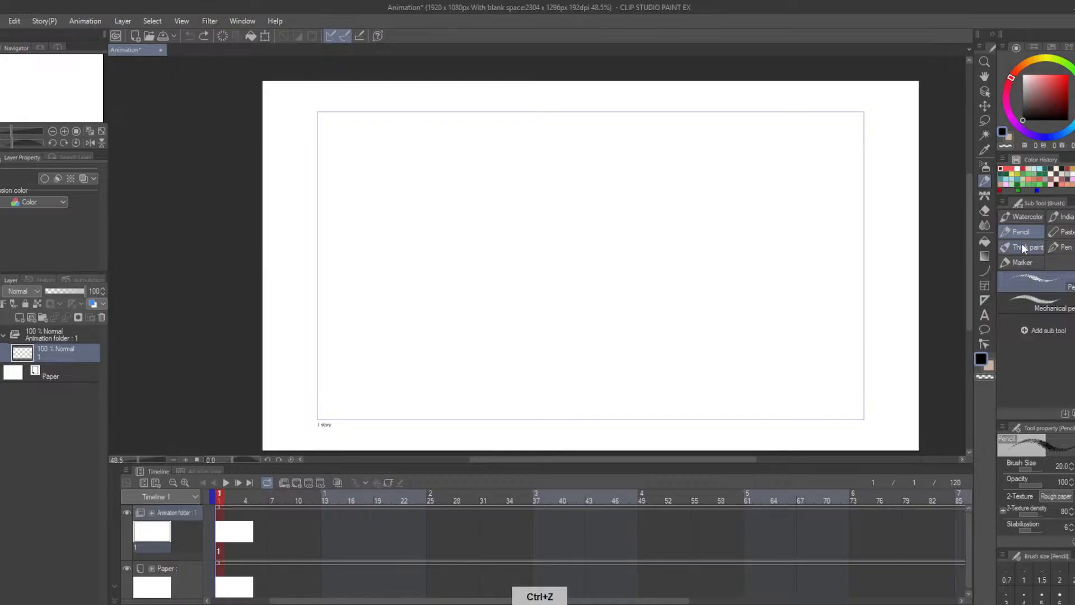
Step: Switch to the G-pen, draw a small black circle near the left side of the frame and play the animation
left_click(1062, 248)
mouse_move(351, 261)
left_mouse_down()
mouse_move(385, 252)
mouse_move(380, 272)
mouse_move(362, 275)
mouse_move(350, 257)
mouse_move(378, 245)
mouse_move(379, 280)
mouse_move(358, 249)
left_mouse_up()
key("ctrl+z")
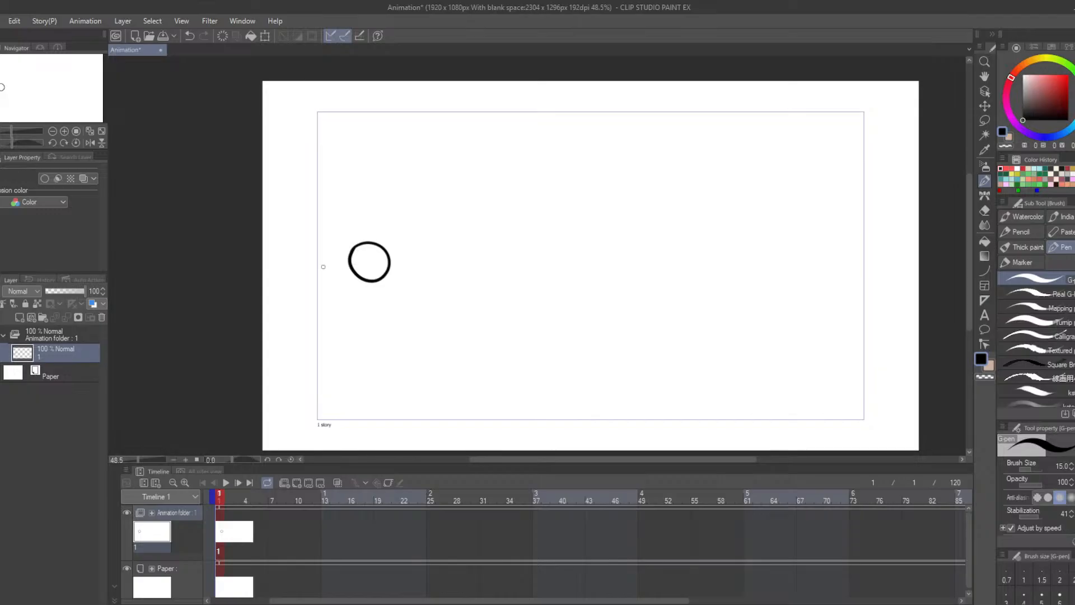
left_click(226, 482)
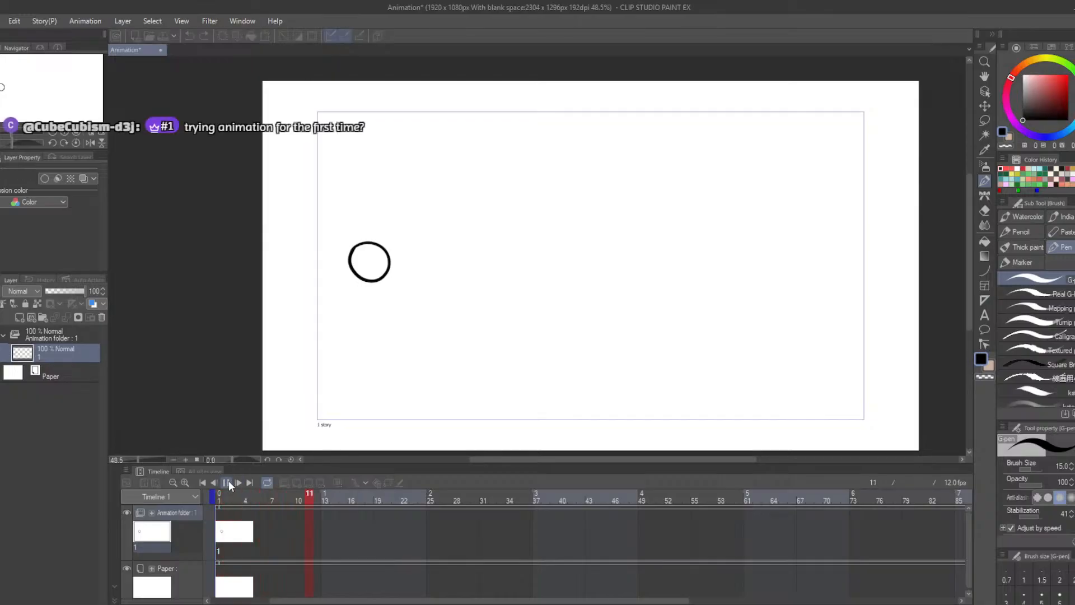
Step: Play the animation from frame 1 to check its timing and stop with the playhead on frame 24
left_click(227, 482)
left_click_drag(418, 495, 218, 496)
left_click(225, 481)
left_click(227, 481)
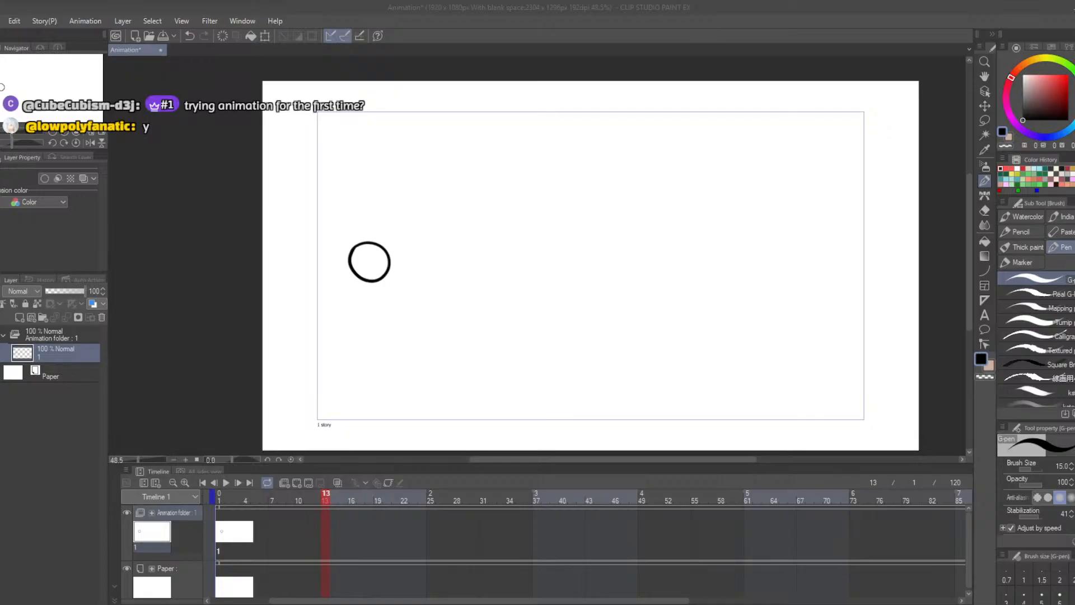
left_click(357, 5)
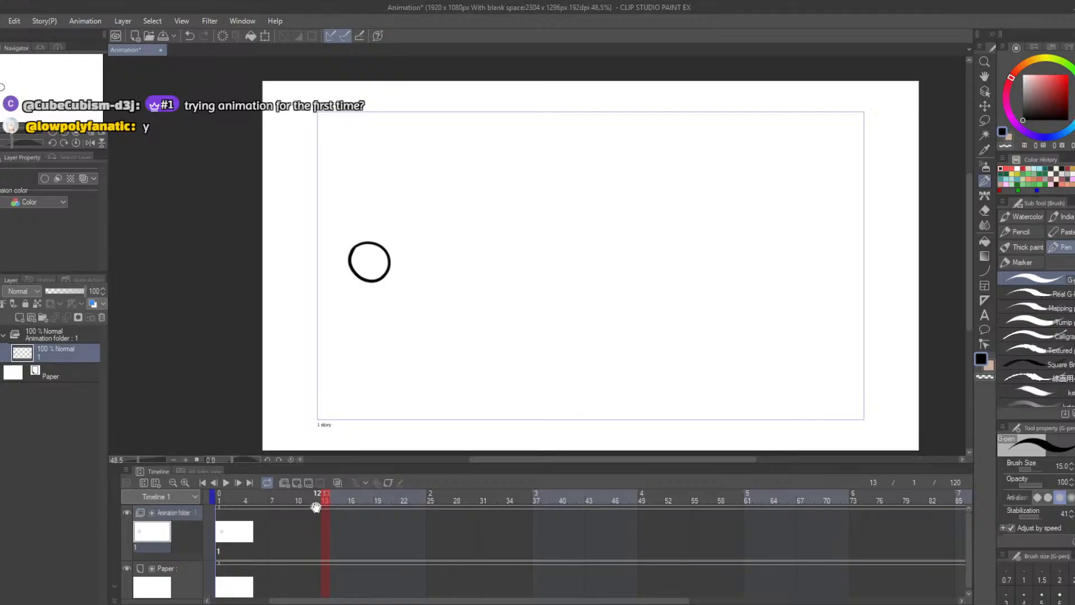
left_click_drag(326, 497, 213, 498)
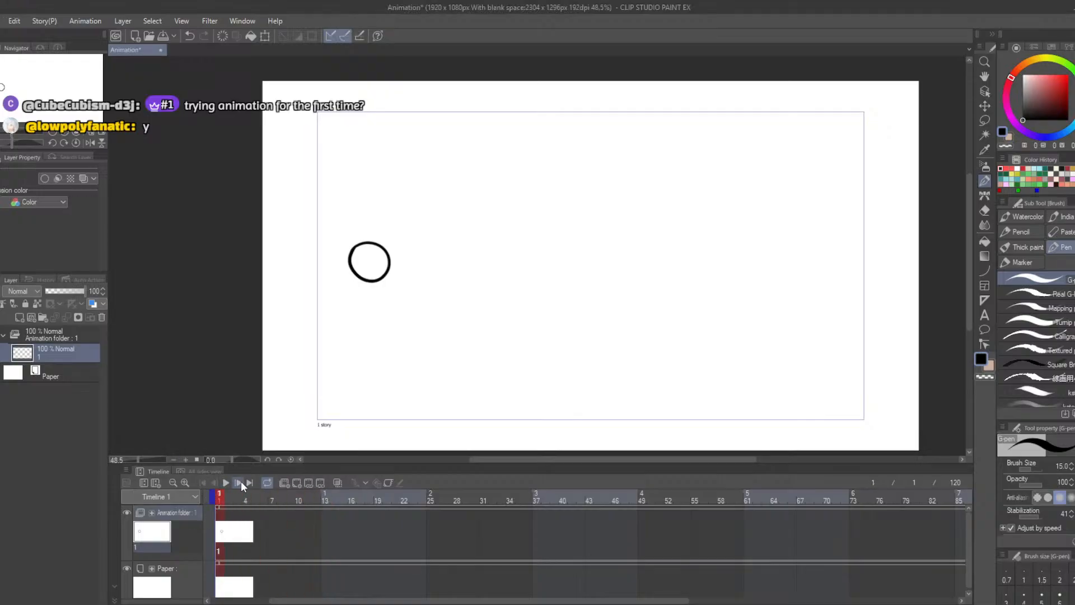
left_click(227, 482)
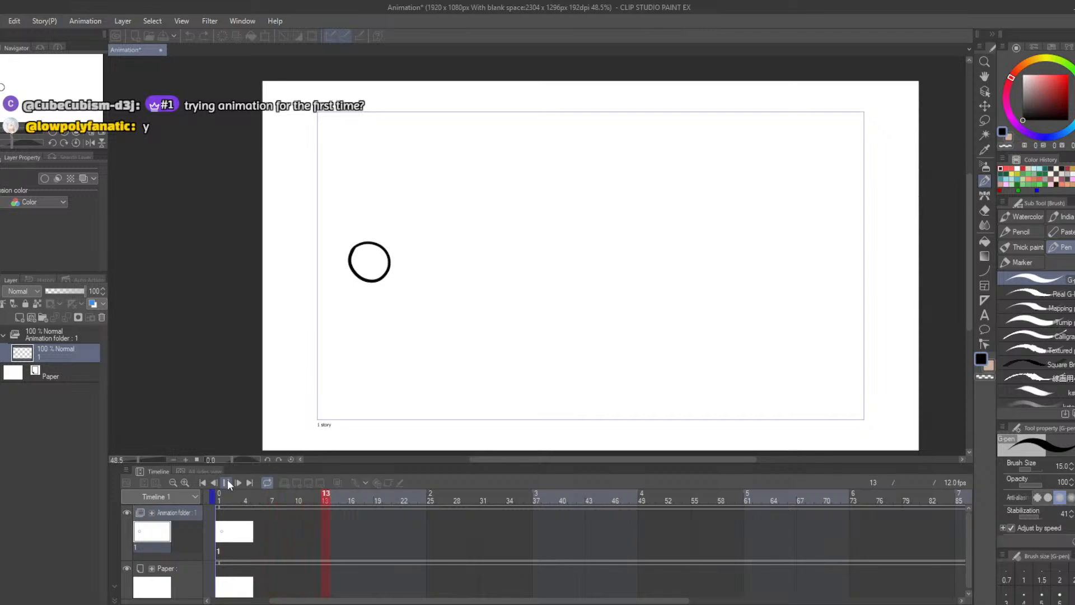
left_click(227, 482)
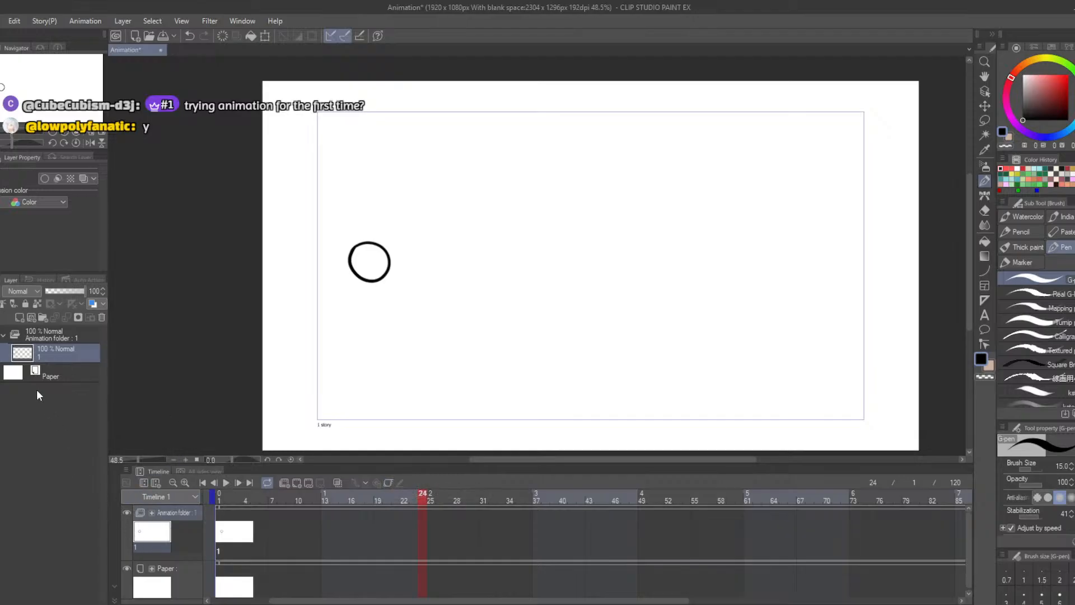
Step: Add layer 2 to the animation folder, assign it as the cel on frame 24 and enable onion skin
left_click(19, 318)
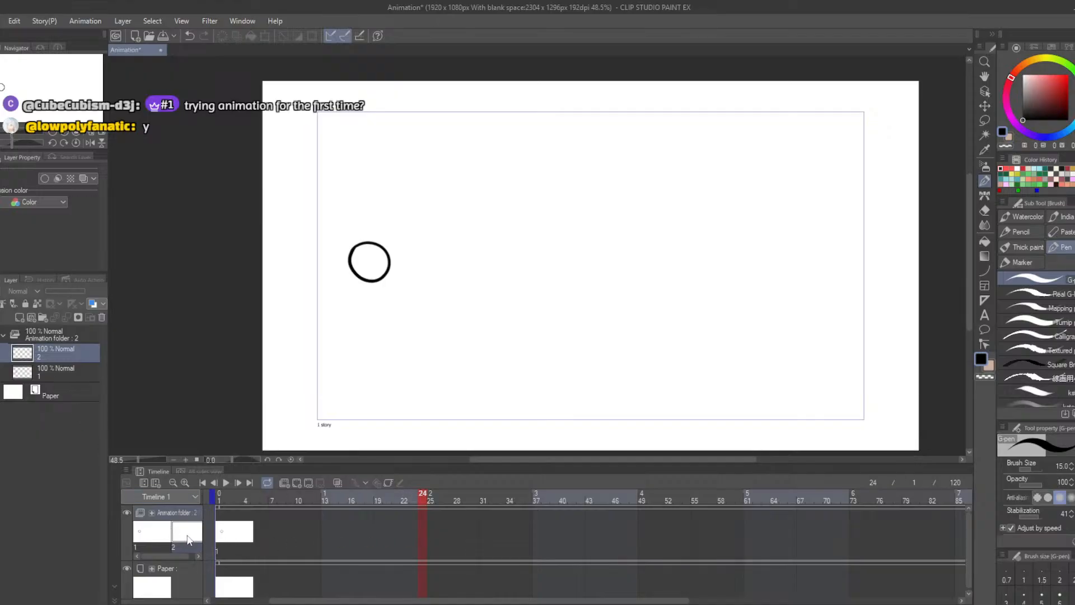
right_click(422, 539)
left_click(445, 302)
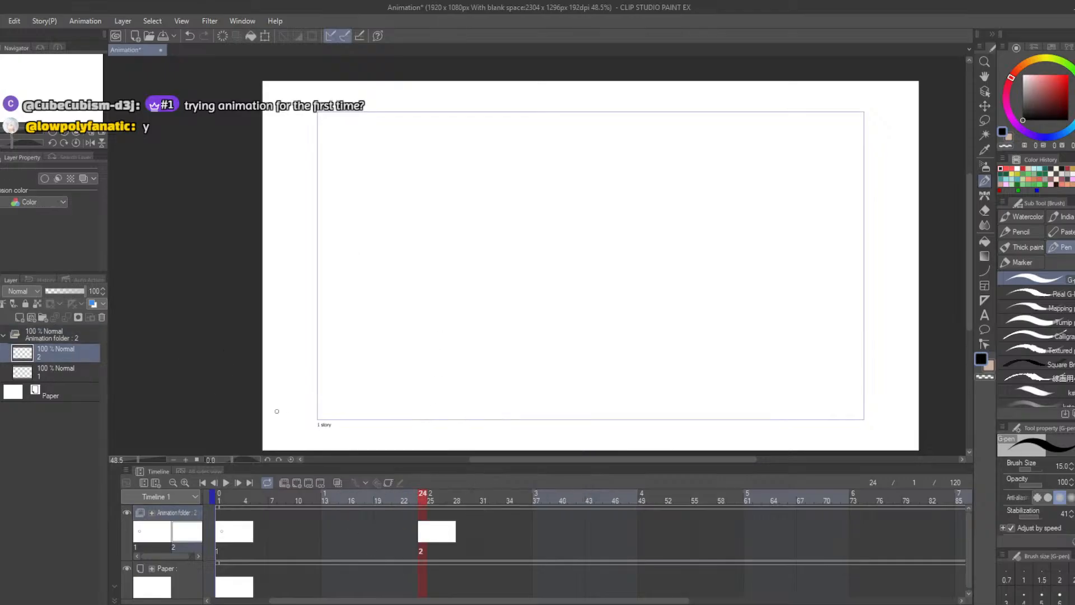
left_click(336, 483)
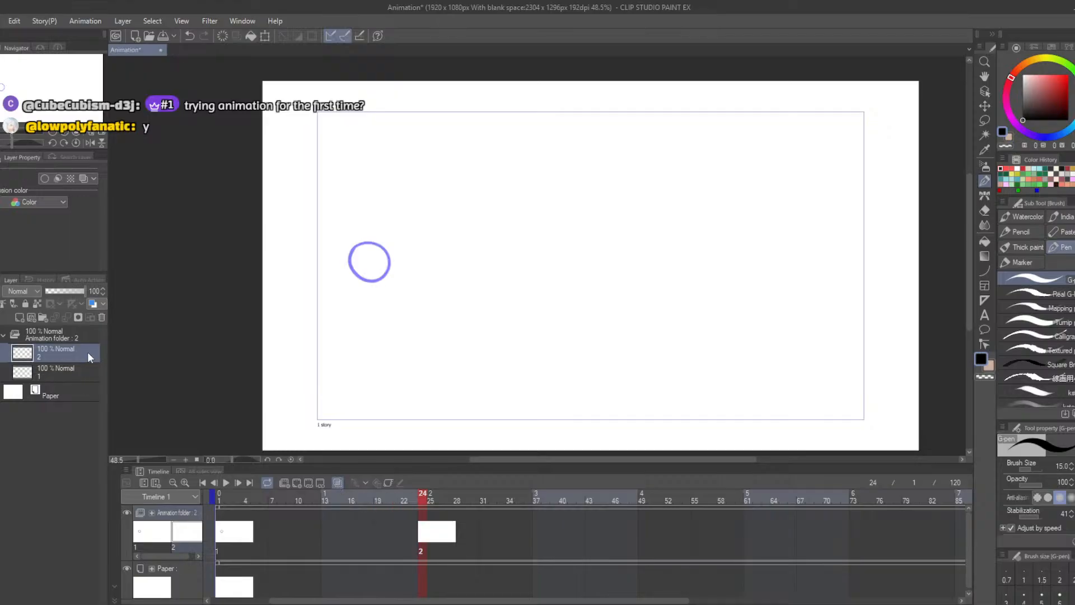
Step: Draw a small black circle on cel 2 near the right side of the frame, undoing and redrawing unsatisfactory strokes
mouse_move(809, 251)
left_mouse_down()
mouse_move(830, 261)
mouse_move(829, 296)
mouse_move(793, 291)
mouse_move(811, 251)
left_mouse_up()
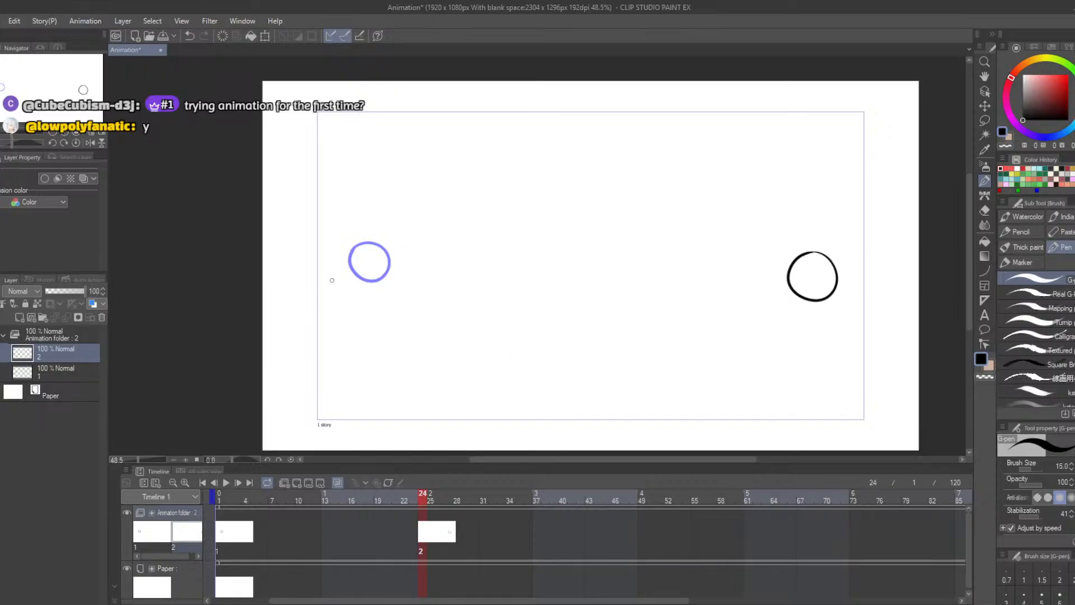
key("ctrl+z")
mouse_move(793, 256)
left_mouse_down()
mouse_move(820, 284)
mouse_move(793, 259)
mouse_move(792, 287)
mouse_move(798, 249)
mouse_move(828, 251)
mouse_move(791, 258)
mouse_move(811, 242)
left_mouse_up()
key("ctrl+z")
key("ctrl+z")
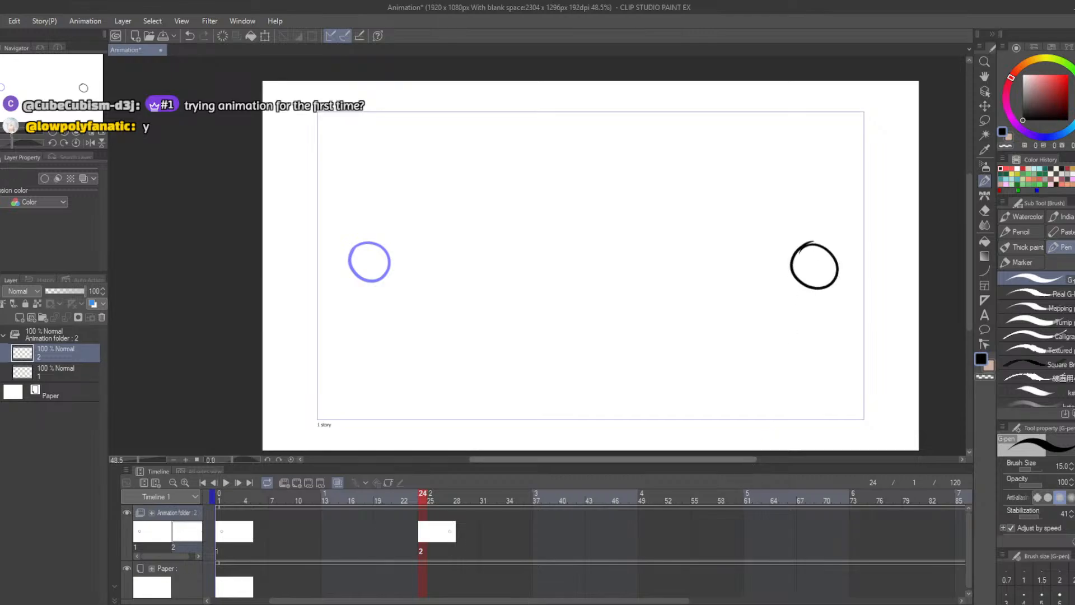
Step: Scrub the timeline back from frame 24 and set the playhead on frame 6 for an in-between
left_click_drag(422, 495, 219, 507)
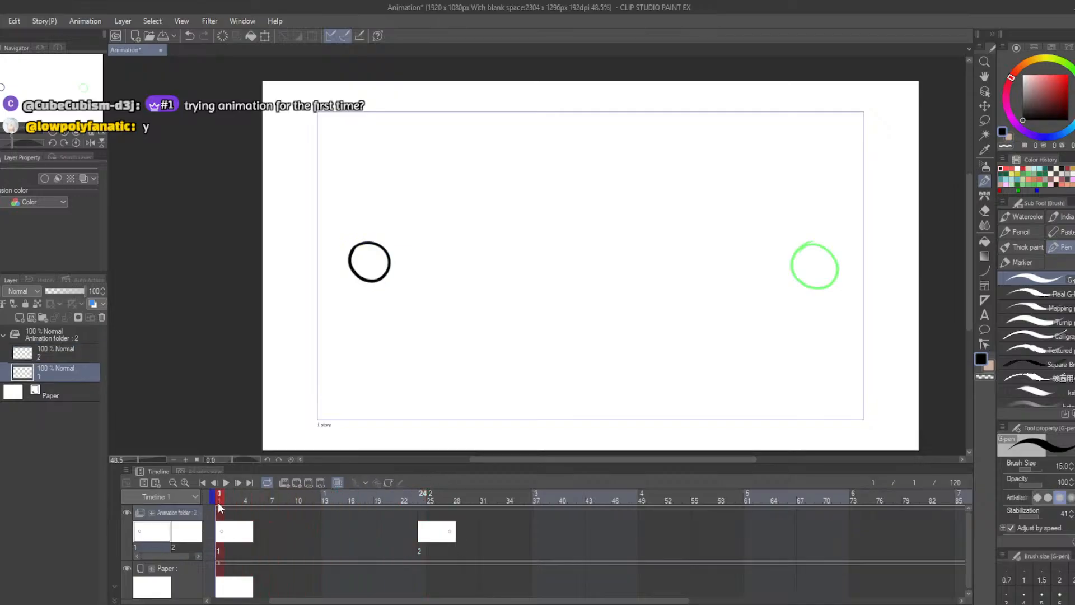
left_click(323, 507)
left_click(317, 503)
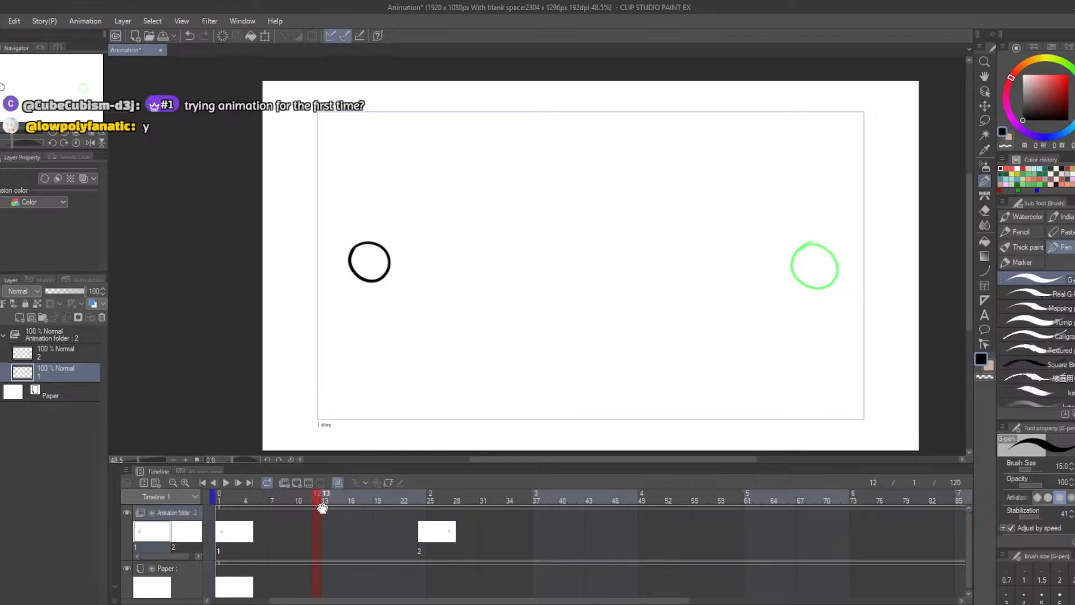
left_click_drag(317, 500, 258, 503)
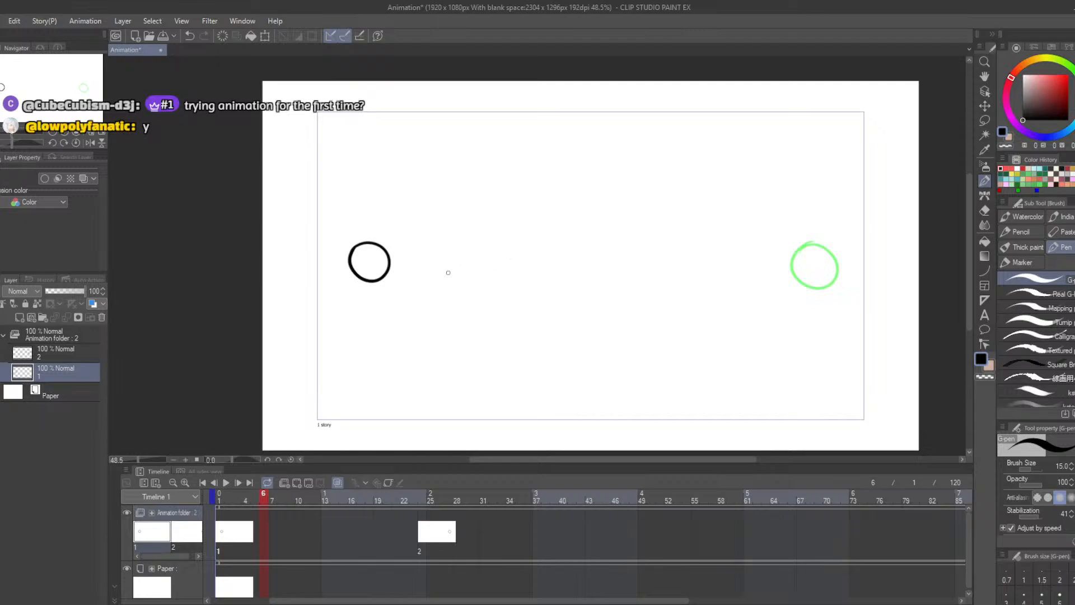
Step: Try drawing an in-between oval beside the first circle on cel 1, and undo it
mouse_move(468, 255)
left_mouse_down()
mouse_move(517, 258)
mouse_move(525, 278)
mouse_move(510, 294)
mouse_move(473, 292)
mouse_move(463, 258)
mouse_move(492, 246)
mouse_move(526, 259)
mouse_move(514, 284)
mouse_move(474, 273)
mouse_move(463, 258)
mouse_move(487, 245)
mouse_move(511, 268)
mouse_move(500, 282)
mouse_move(450, 259)
left_mouse_up()
key("ctrl+z")
key("ctrl+z")
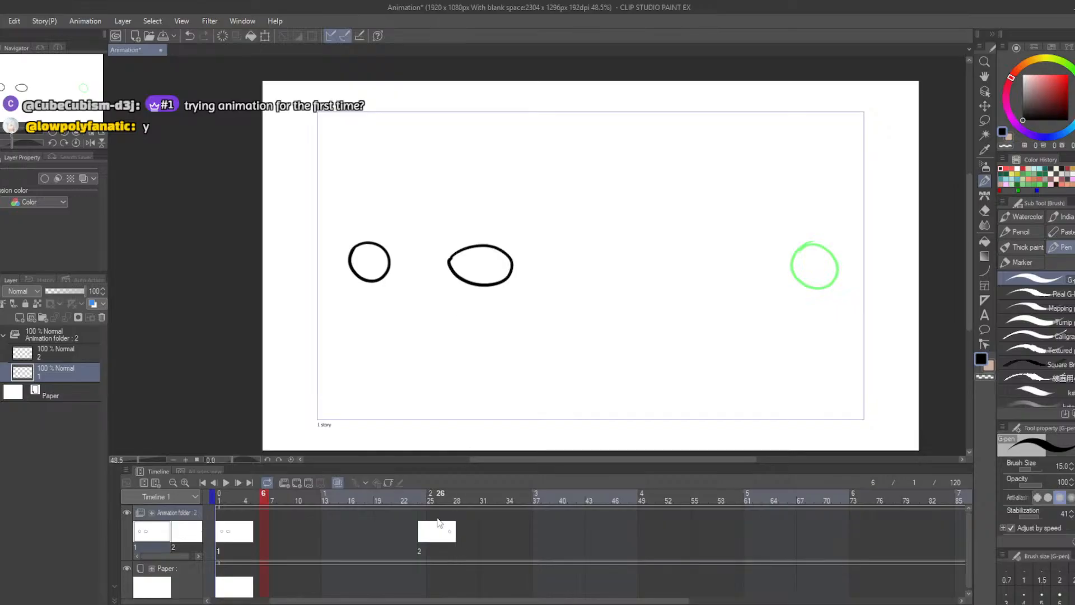
mouse_move(263, 496)
left_mouse_down()
mouse_move(219, 499)
mouse_move(253, 496)
left_mouse_up()
key("ctrl+z")
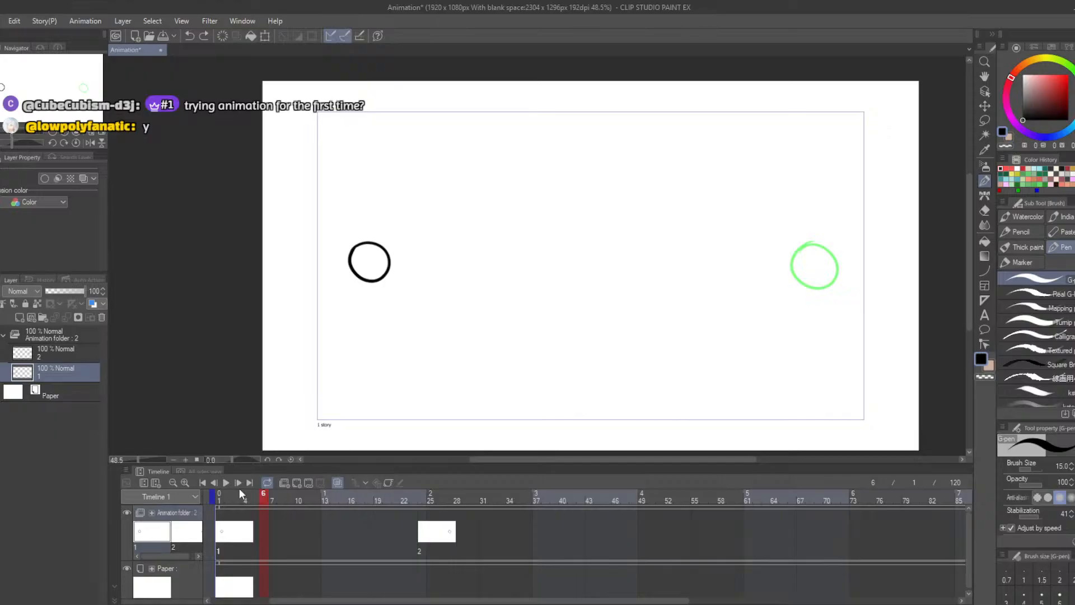
Step: Add in-between layer 1a above layer 1 and assign it as the cel on frame 6
left_click(19, 318)
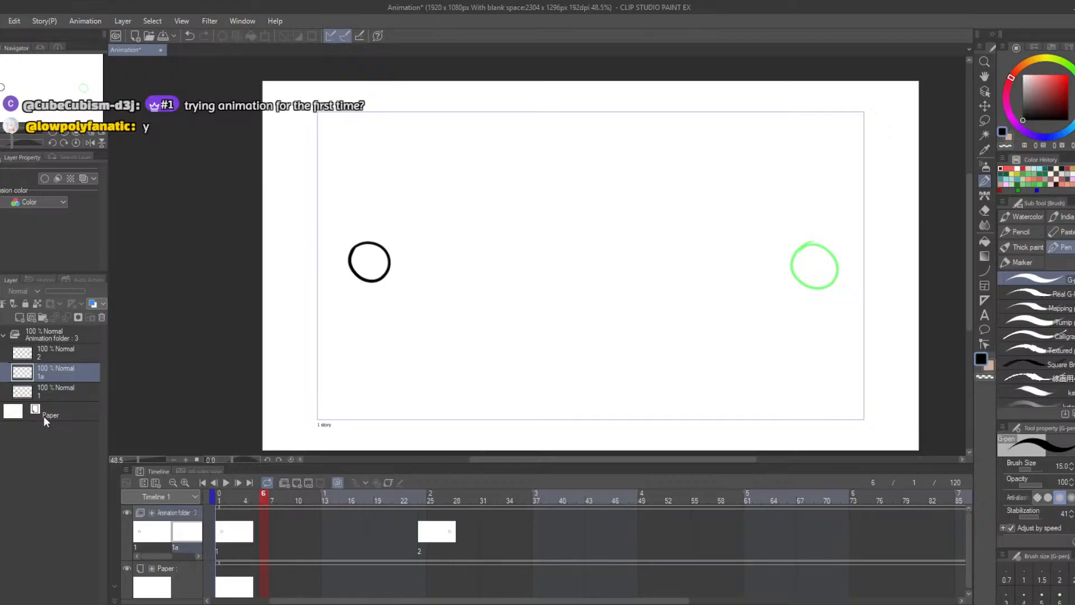
left_click(263, 534)
right_click(264, 531)
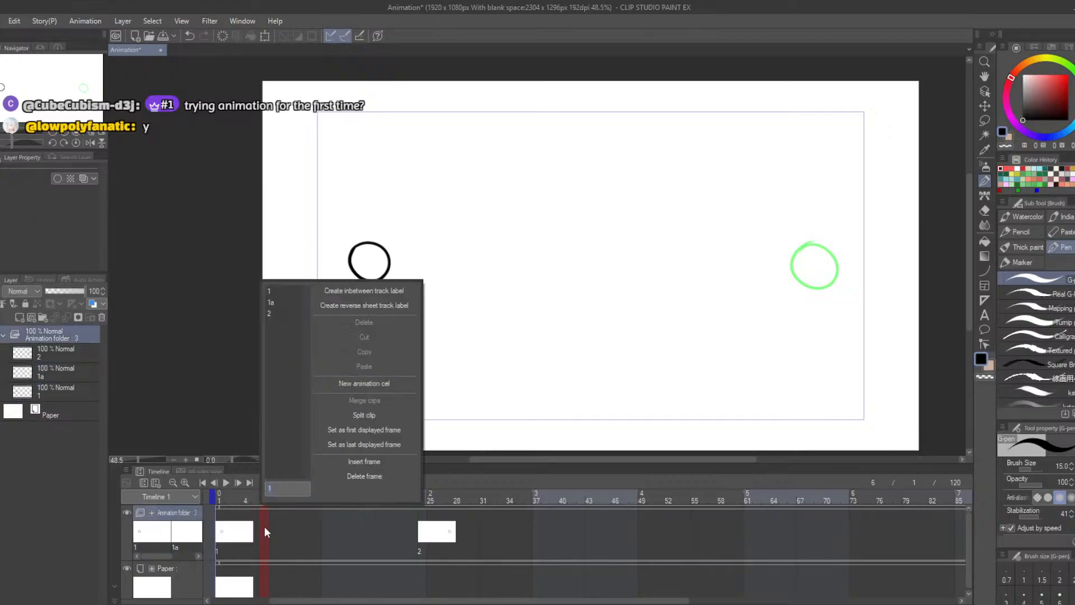
left_click(273, 302)
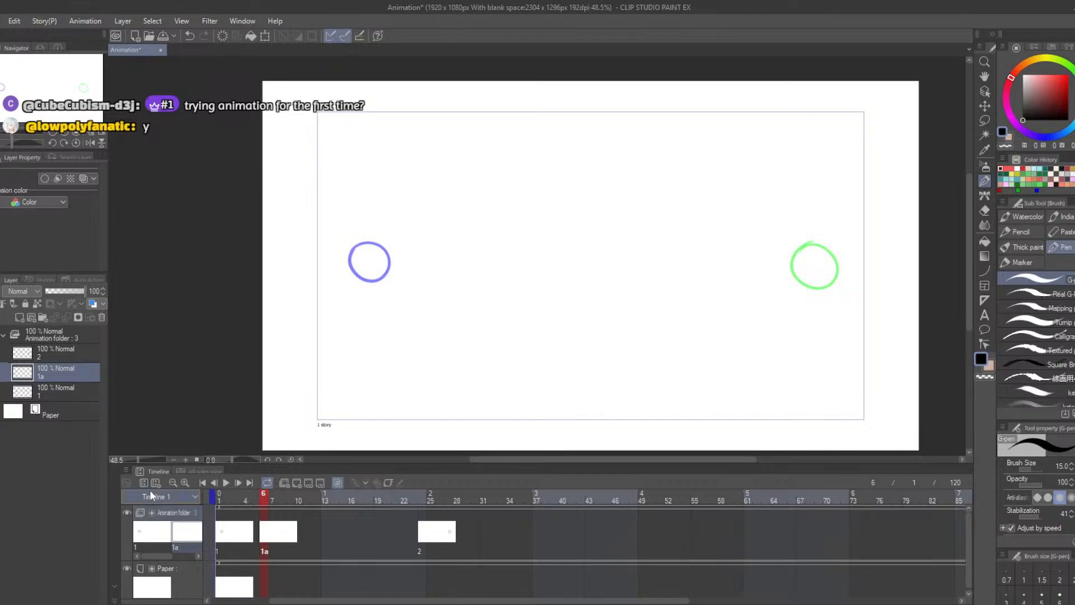
Step: Draw a slightly stretched black circle on cel 1a, a short distance right of the first circle, redrawing it until the shape fits
mouse_move(442, 258)
left_mouse_down()
mouse_move(496, 254)
mouse_move(501, 273)
mouse_move(480, 287)
mouse_move(441, 262)
left_mouse_up()
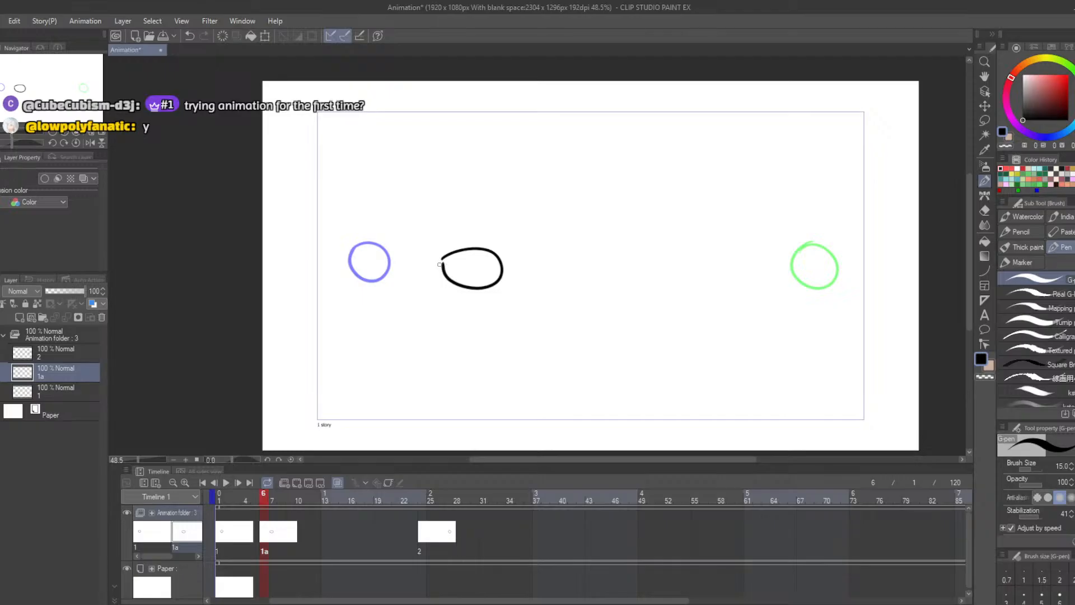
key("ctrl+z")
mouse_move(444, 258)
left_mouse_down()
mouse_move(513, 276)
mouse_move(461, 287)
mouse_move(440, 270)
left_mouse_up()
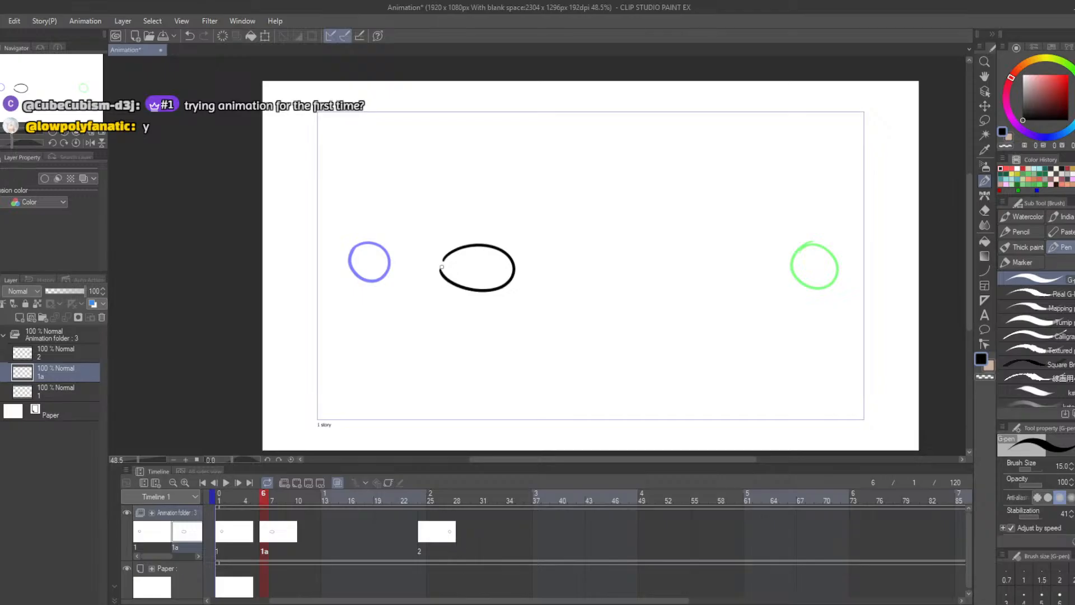
key("ctrl+z")
mouse_move(451, 257)
left_mouse_down()
mouse_move(525, 252)
mouse_move(518, 288)
mouse_move(458, 274)
mouse_move(461, 249)
mouse_move(517, 241)
mouse_move(543, 274)
mouse_move(487, 292)
mouse_move(502, 245)
mouse_move(529, 274)
mouse_move(482, 294)
mouse_move(453, 271)
mouse_move(468, 250)
mouse_move(513, 246)
mouse_move(531, 270)
mouse_move(510, 285)
mouse_move(474, 274)
mouse_move(481, 246)
mouse_move(526, 259)
mouse_move(510, 283)
mouse_move(463, 255)
left_mouse_up()
key("ctrl+z")
key("ctrl+z")
key("ctrl+z")
key("ctrl+z")
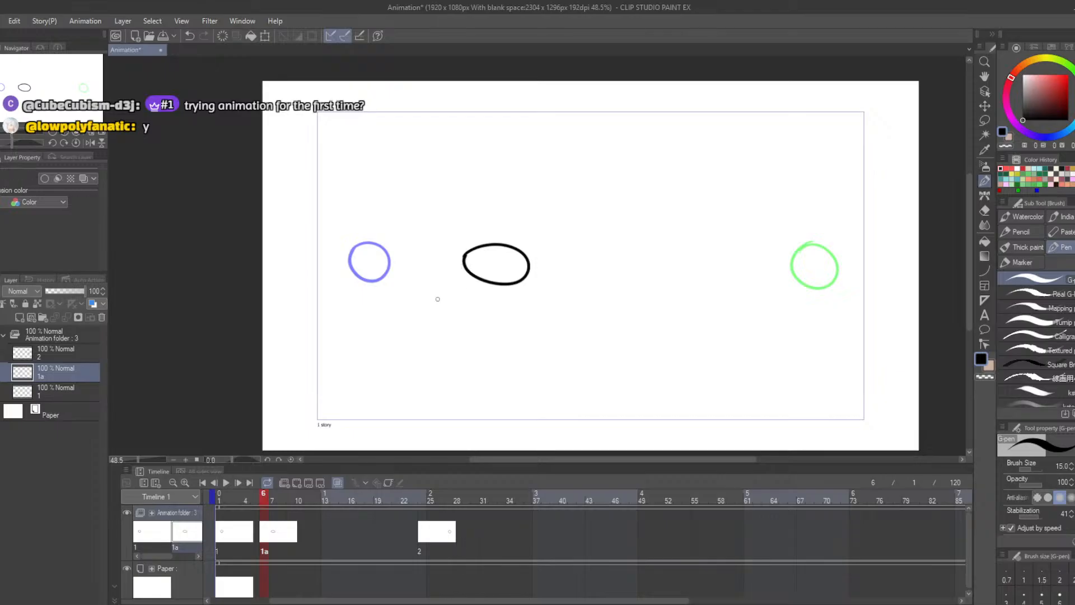
key("ctrl+z")
mouse_move(456, 257)
left_mouse_down()
mouse_move(502, 256)
mouse_move(495, 281)
mouse_move(453, 275)
mouse_move(448, 262)
mouse_move(472, 247)
mouse_move(503, 255)
mouse_move(496, 279)
mouse_move(465, 277)
mouse_move(464, 251)
left_mouse_up()
key("ctrl+z")
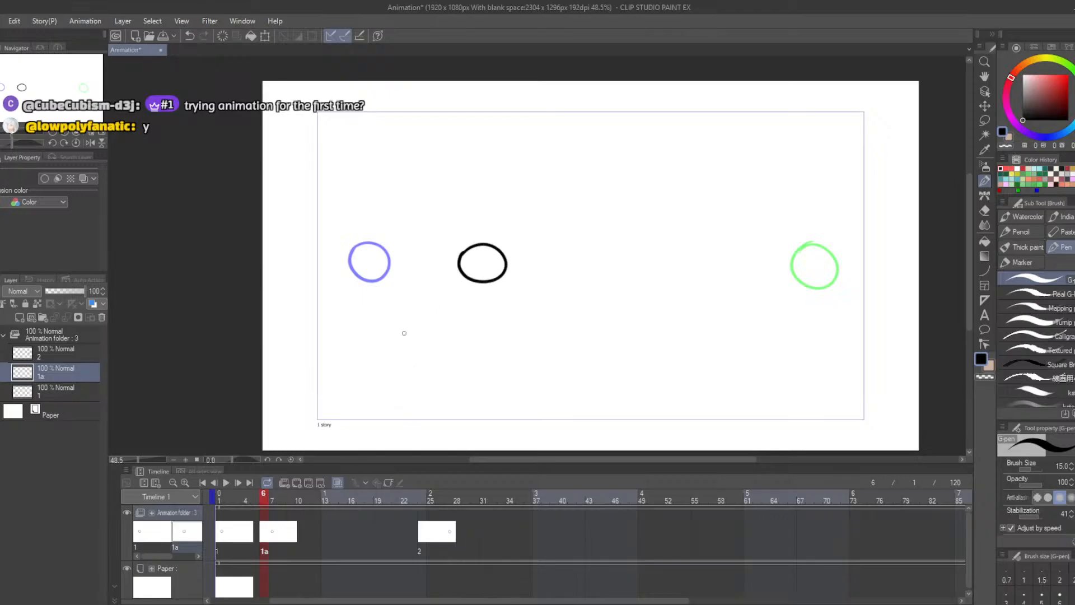
Step: Set the playhead on frame 18 and add layer 1b above layer 1a in the animation folder
left_click_drag(265, 496, 312, 501)
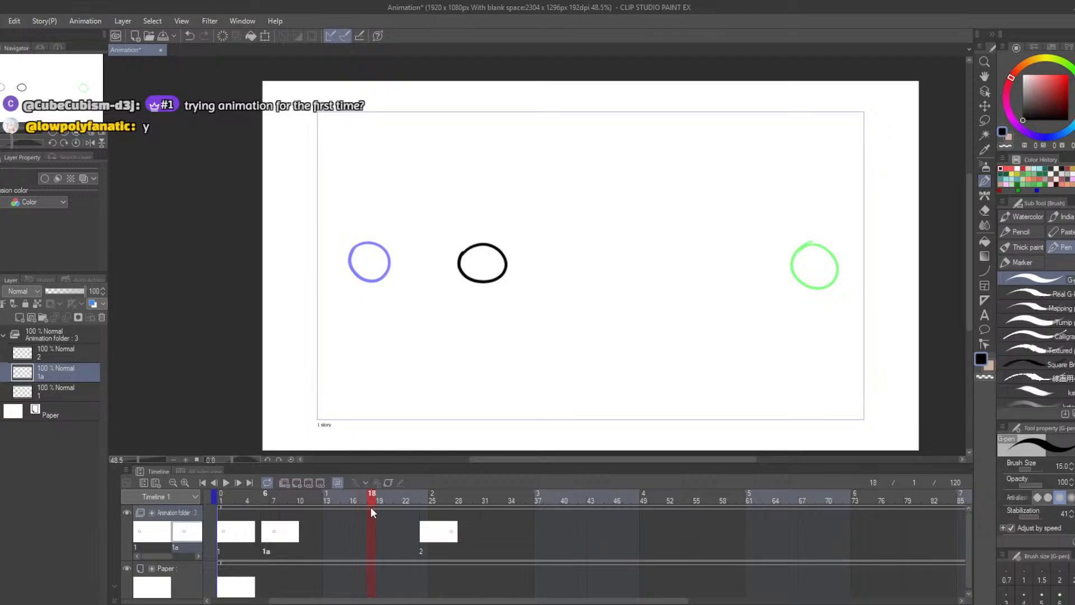
left_click_drag(415, 512, 383, 515)
left_click(21, 319)
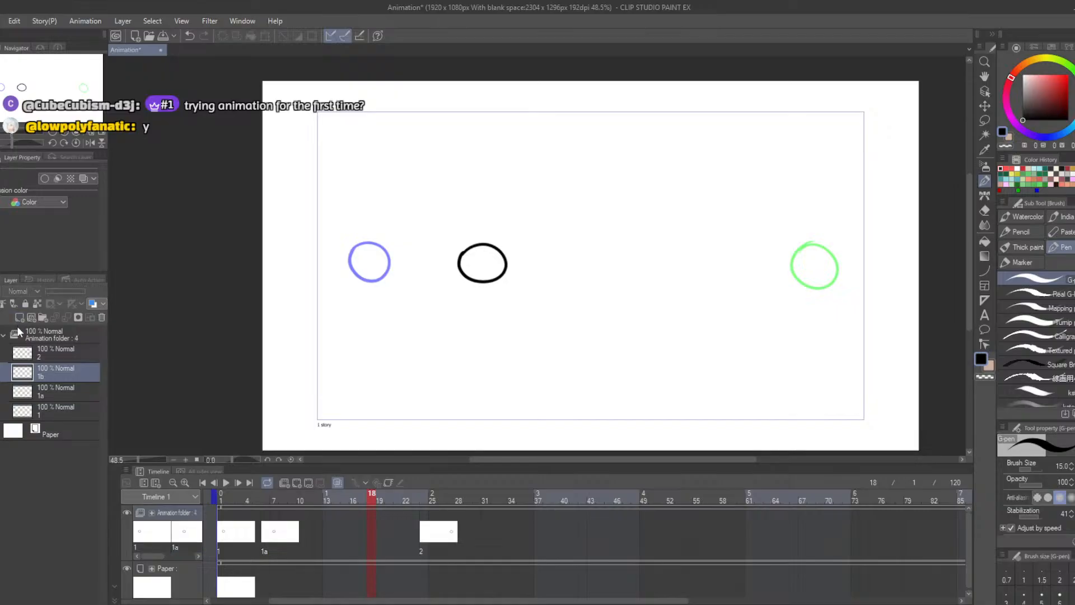
Step: Try layer 1b above layer 2, look through the folder's layers and move 1b back below layer 2
left_click_drag(48, 357, 48, 349)
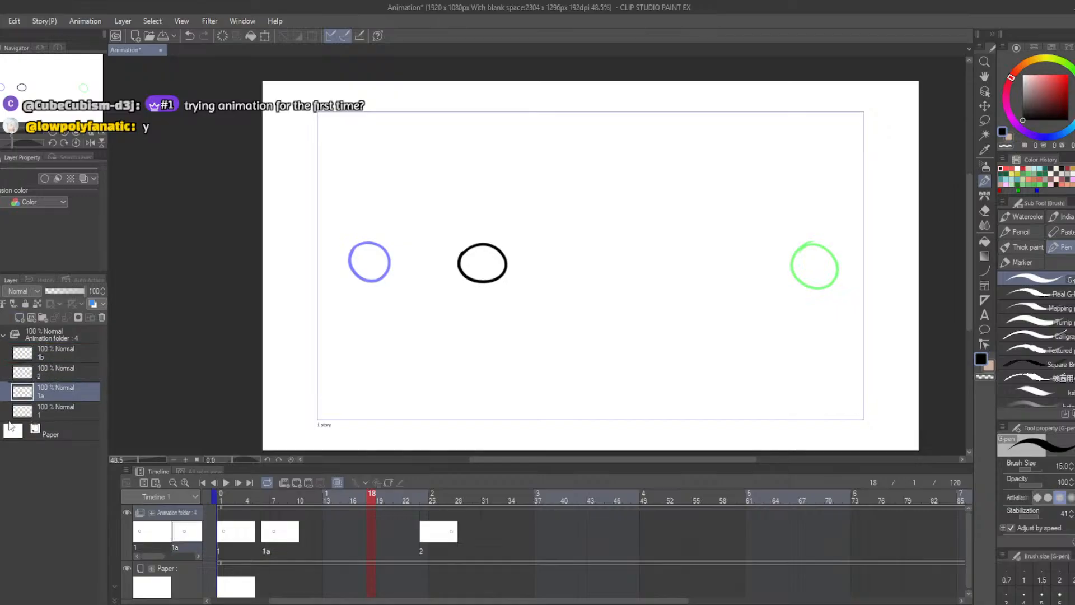
left_click(46, 412)
left_click(49, 393)
left_click(49, 374)
left_click(52, 354)
mouse_move(50, 366)
left_mouse_down()
mouse_move(39, 381)
mouse_move(46, 374)
mouse_move(48, 387)
left_mouse_up()
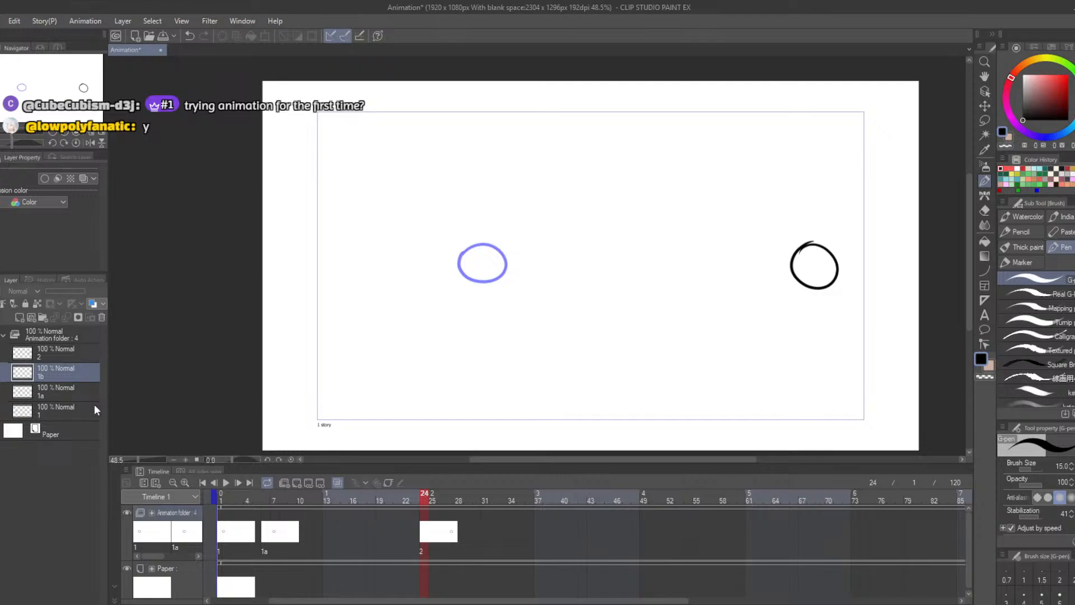
Step: Return to frame 18 and assign layer 1b as its cel
left_click(367, 497)
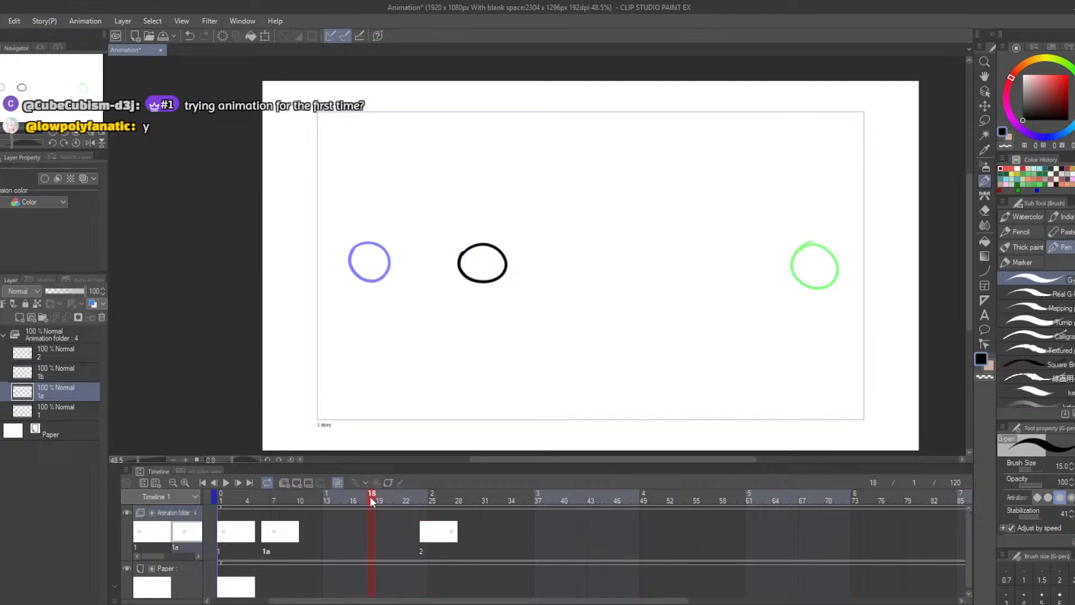
right_click(373, 539)
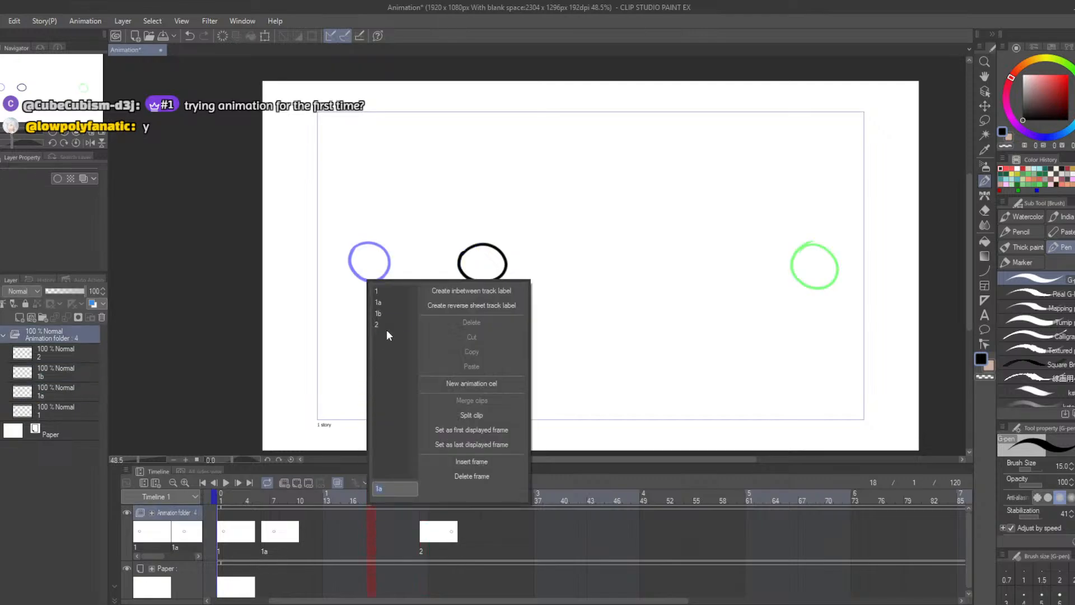
left_click(381, 314)
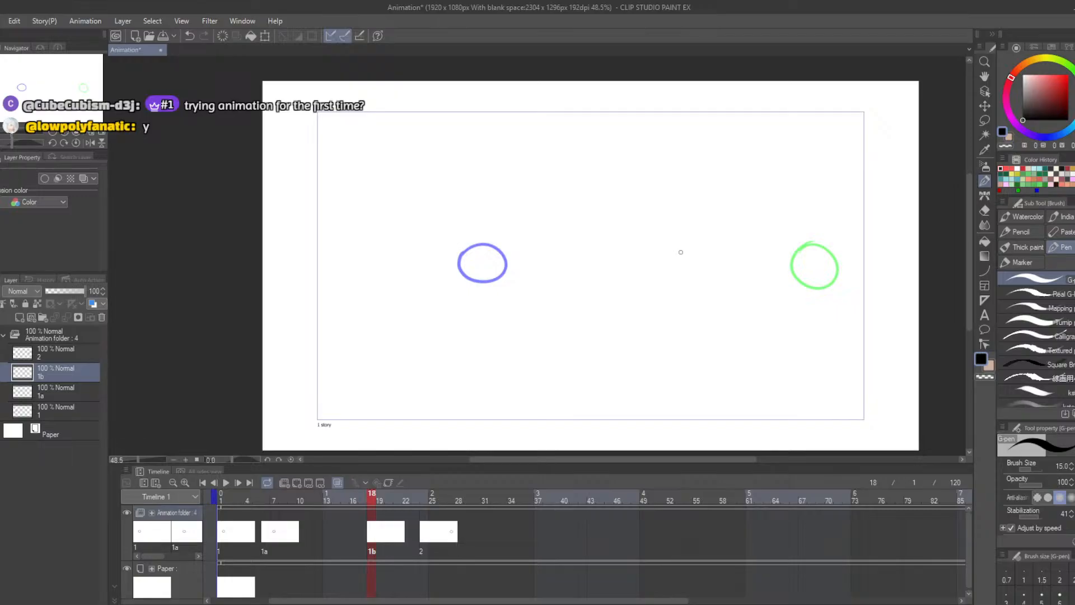
Step: Draw a stretched teardrop-shaped ball on cel 1b, left of the final circle, with its point trailing left, redrawing as needed
mouse_move(658, 255)
left_mouse_down()
mouse_move(727, 253)
mouse_move(734, 272)
mouse_move(704, 286)
mouse_move(667, 271)
mouse_move(685, 253)
mouse_move(733, 264)
left_mouse_up()
key("ctrl+z")
key("ctrl+z")
mouse_move(657, 258)
left_mouse_down()
mouse_move(726, 278)
mouse_move(677, 283)
mouse_move(656, 269)
mouse_move(676, 250)
mouse_move(724, 258)
mouse_move(716, 281)
mouse_move(672, 278)
mouse_move(656, 260)
left_mouse_up()
key("ctrl+z")
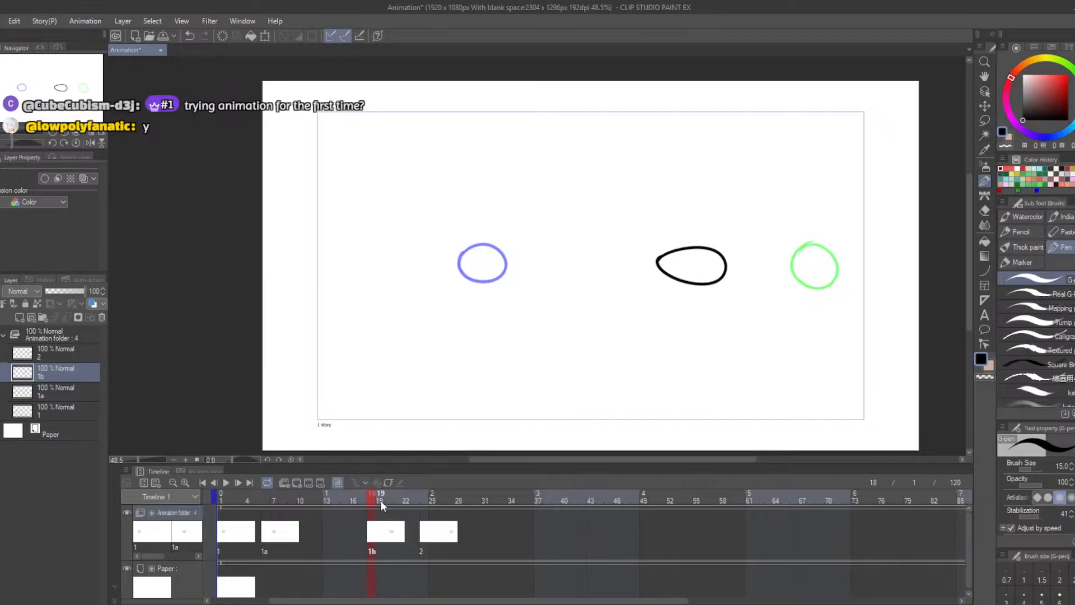
Step: Add a new layer above 1a, assign it as the cel on frame 12 and return the playhead to frame 1
left_click(422, 499)
mouse_move(429, 501)
left_mouse_down()
mouse_move(234, 501)
mouse_move(439, 517)
mouse_move(413, 516)
mouse_move(427, 518)
left_mouse_up()
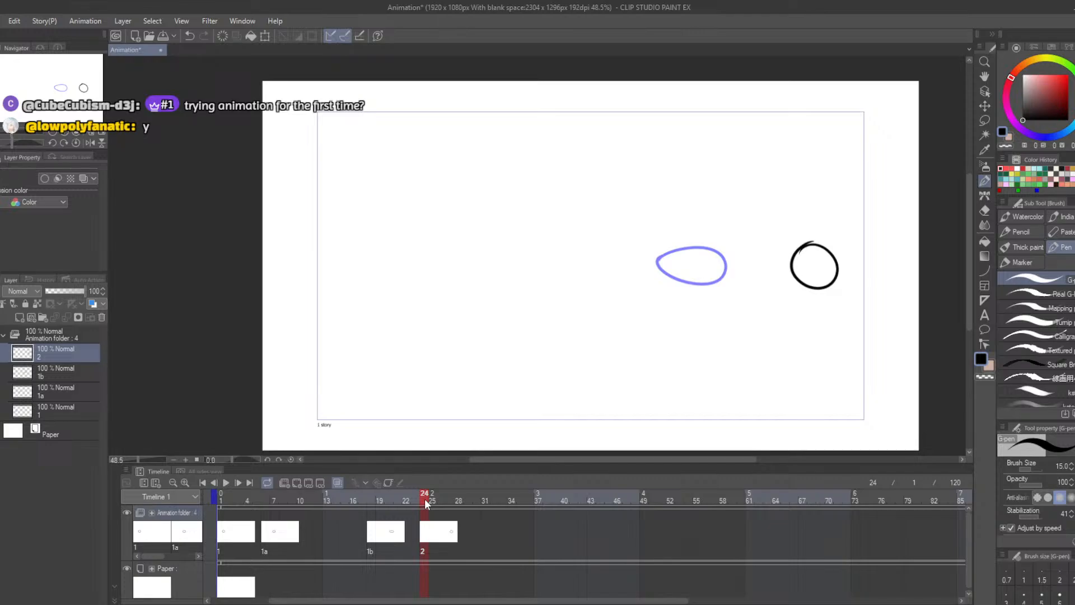
left_click_drag(425, 503, 299, 533)
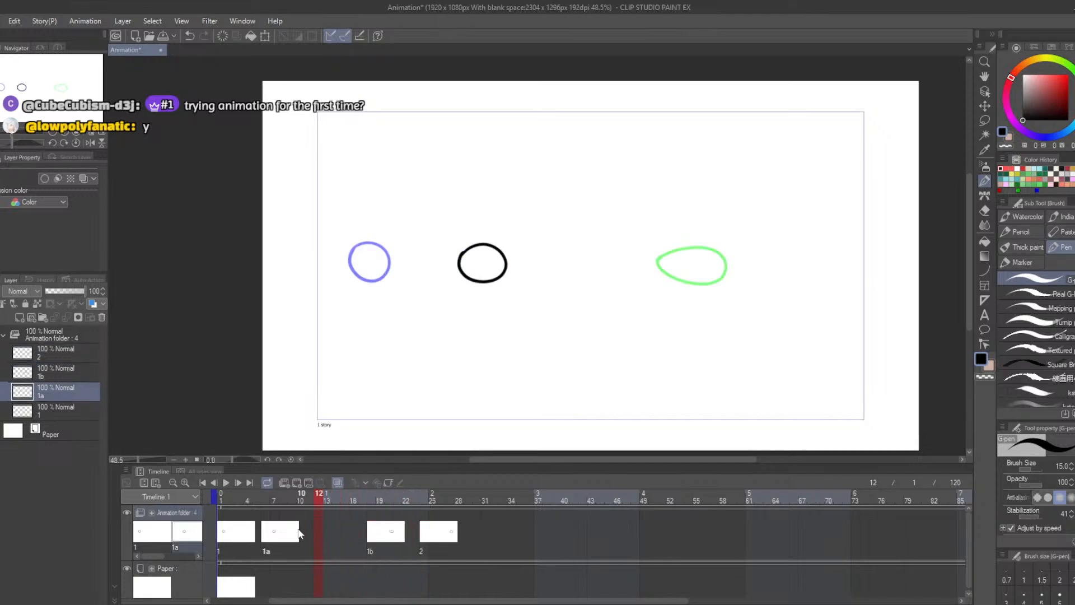
left_click(19, 318)
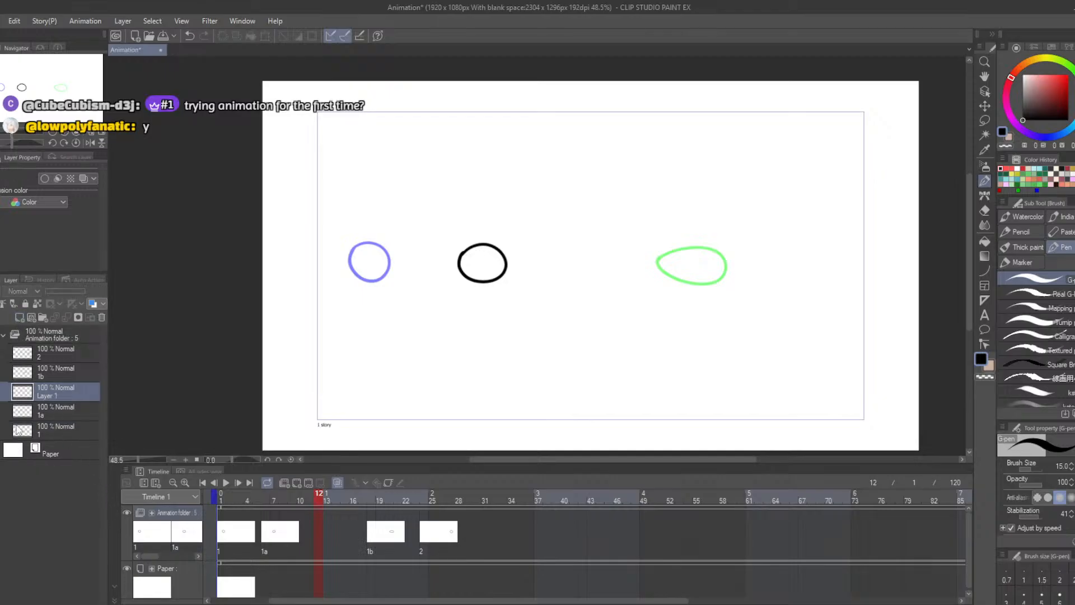
right_click(44, 395)
right_click(319, 532)
left_click(331, 314)
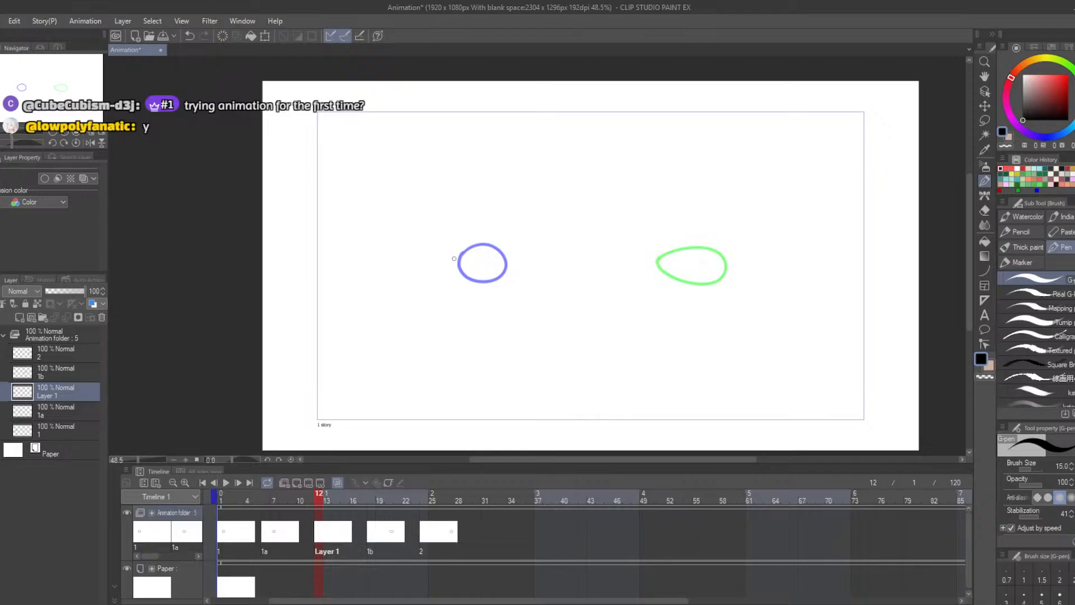
left_click_drag(313, 496, 222, 498)
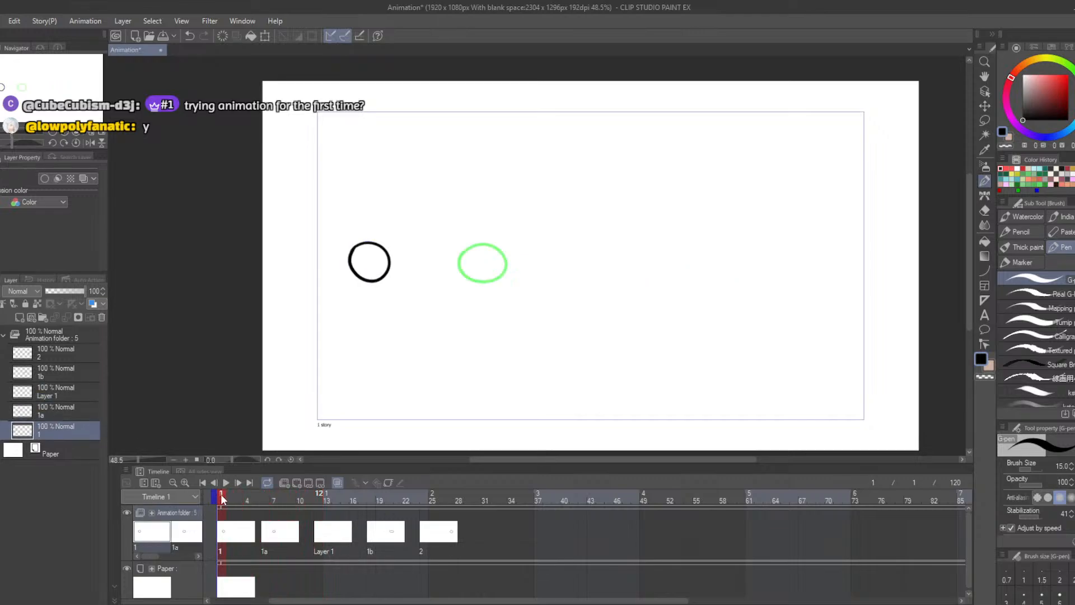
Step: Hide the onion skin and play the animation from frame 1 twice to preview the motion
left_click(337, 483)
left_click(226, 482)
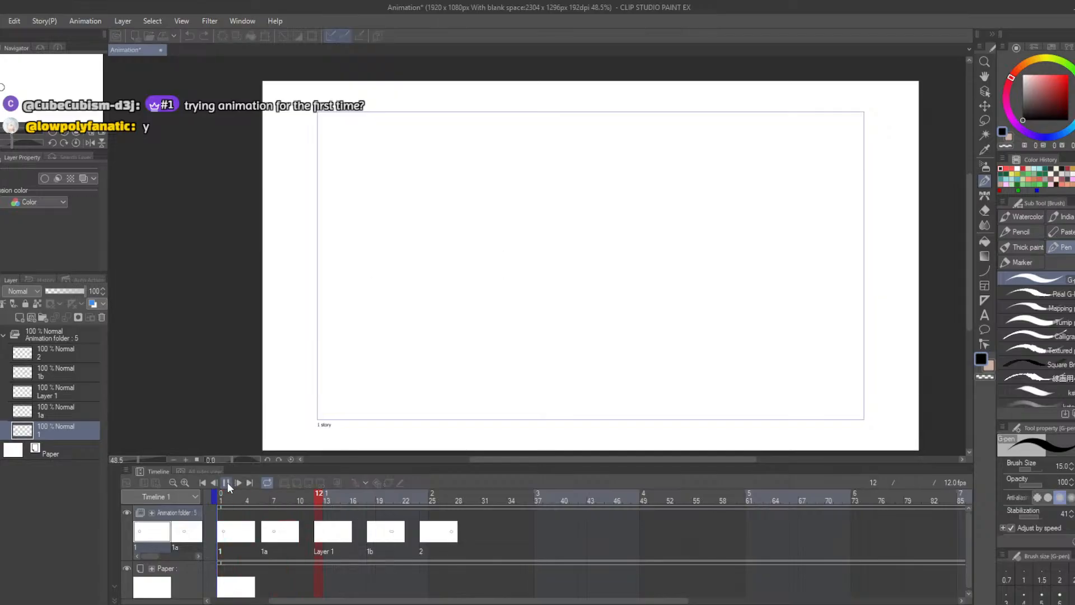
left_click(227, 482)
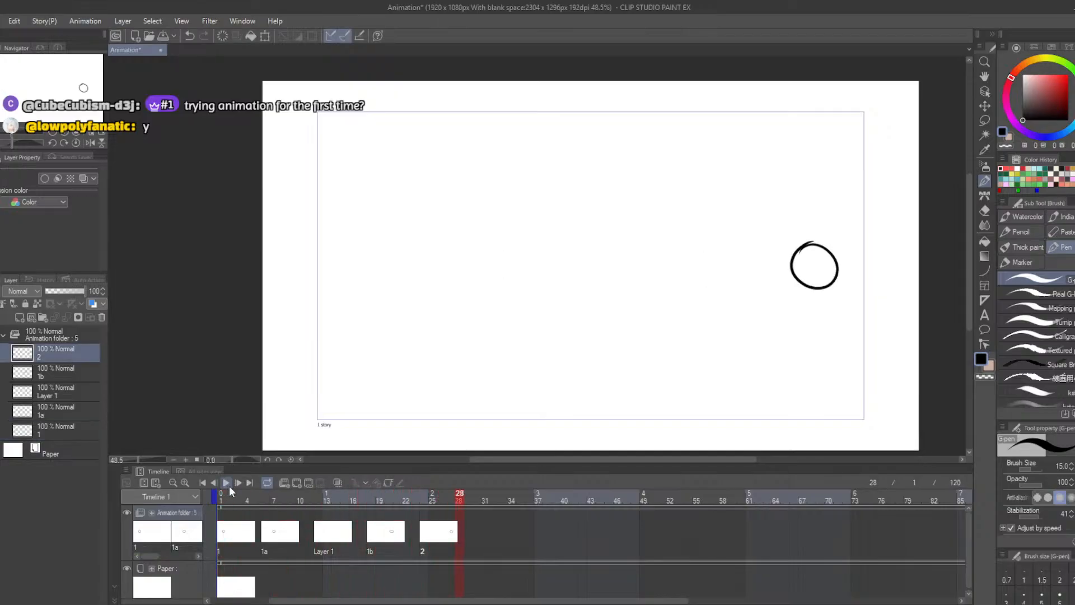
left_click_drag(451, 497, 222, 496)
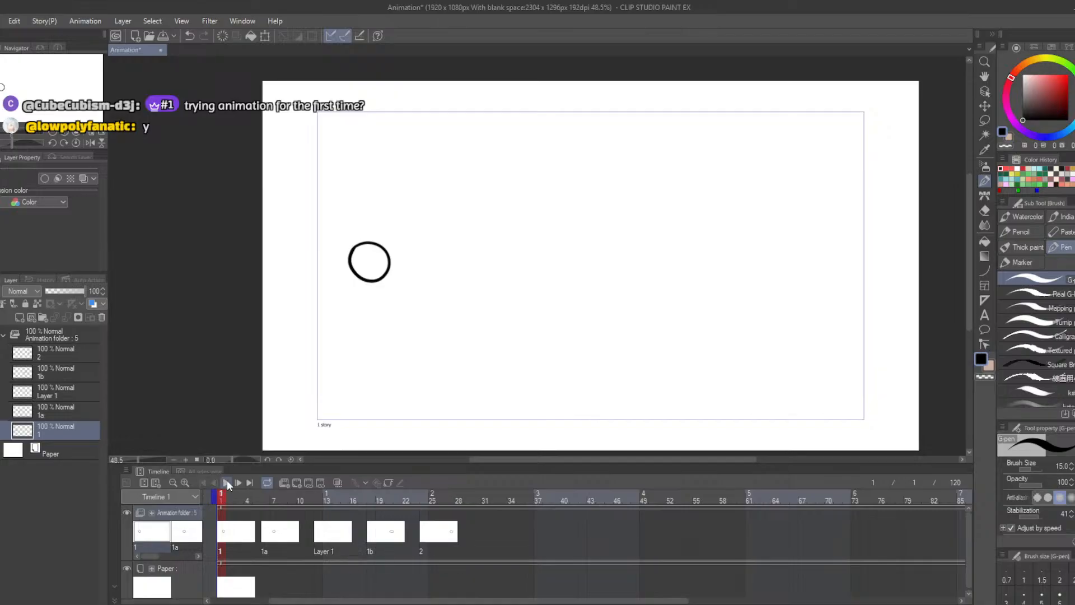
left_click(227, 481)
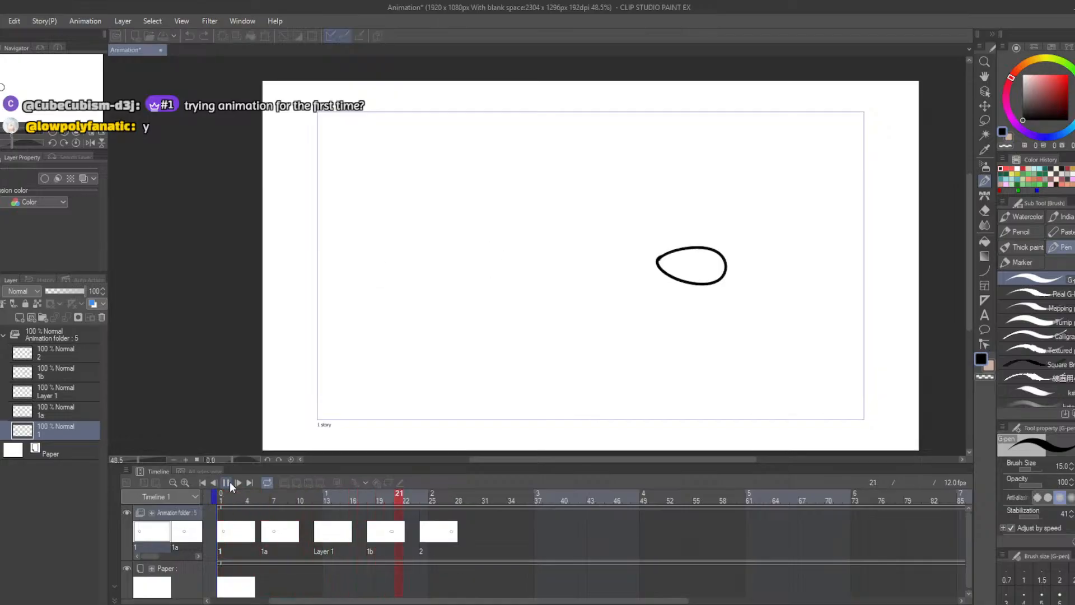
left_click(227, 482)
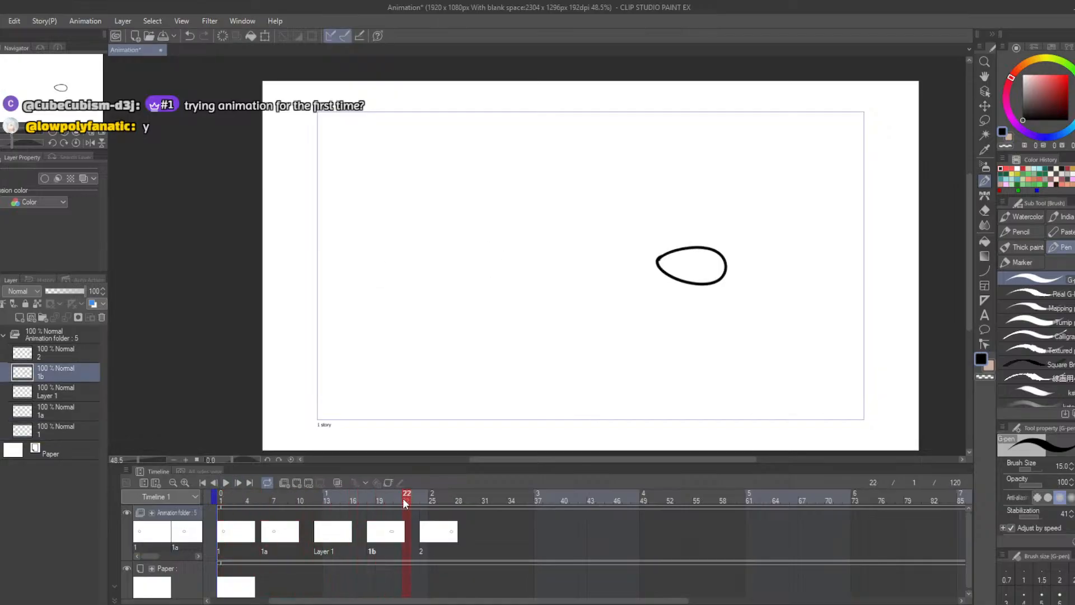
Step: Go to frame 12, show the onion skin and draw a slightly stretched teardrop ball on the Layer 1 cel, between its neighbouring shapes
left_click_drag(406, 501, 319, 497)
left_click(337, 482)
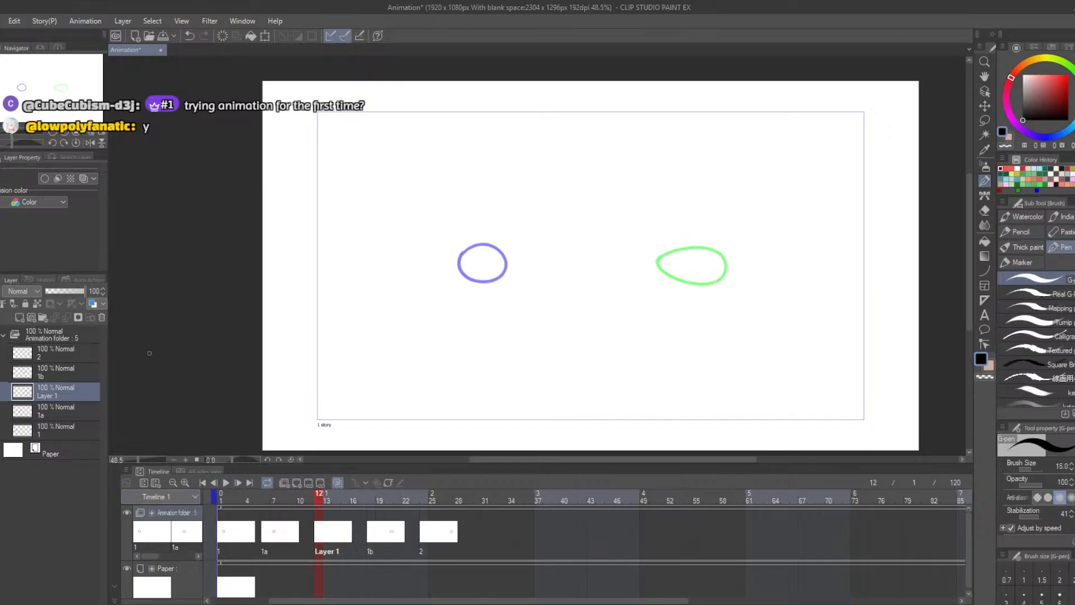
mouse_move(560, 256)
left_mouse_down()
mouse_move(588, 245)
mouse_move(614, 259)
mouse_move(599, 284)
mouse_move(563, 272)
mouse_move(560, 255)
left_mouse_up()
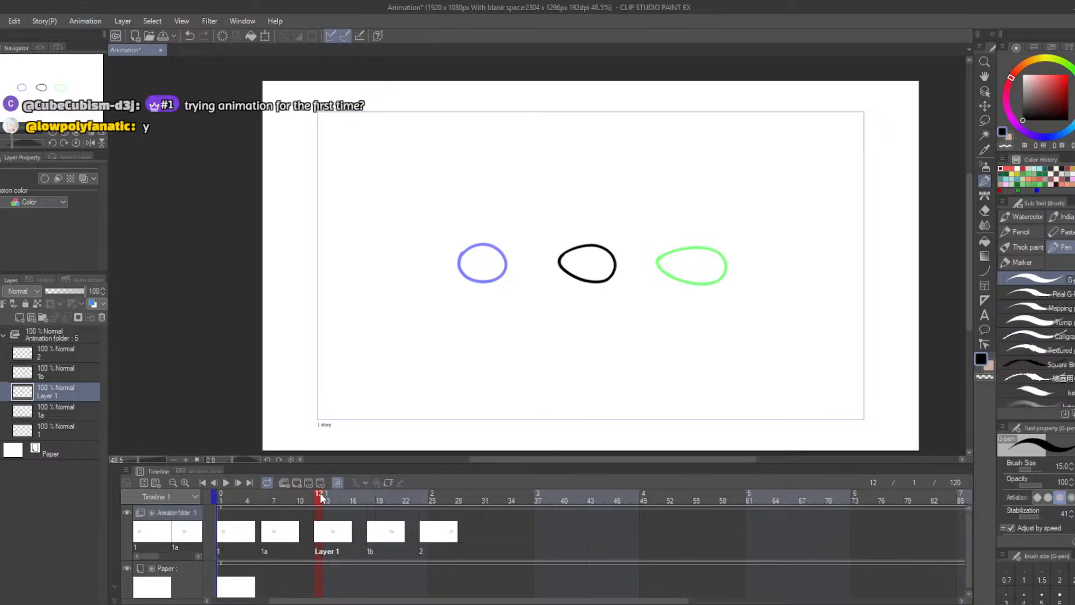
Step: Return to frame 1, hide the onion skin and play the animation with the new in-between
left_click_drag(321, 493, 221, 499)
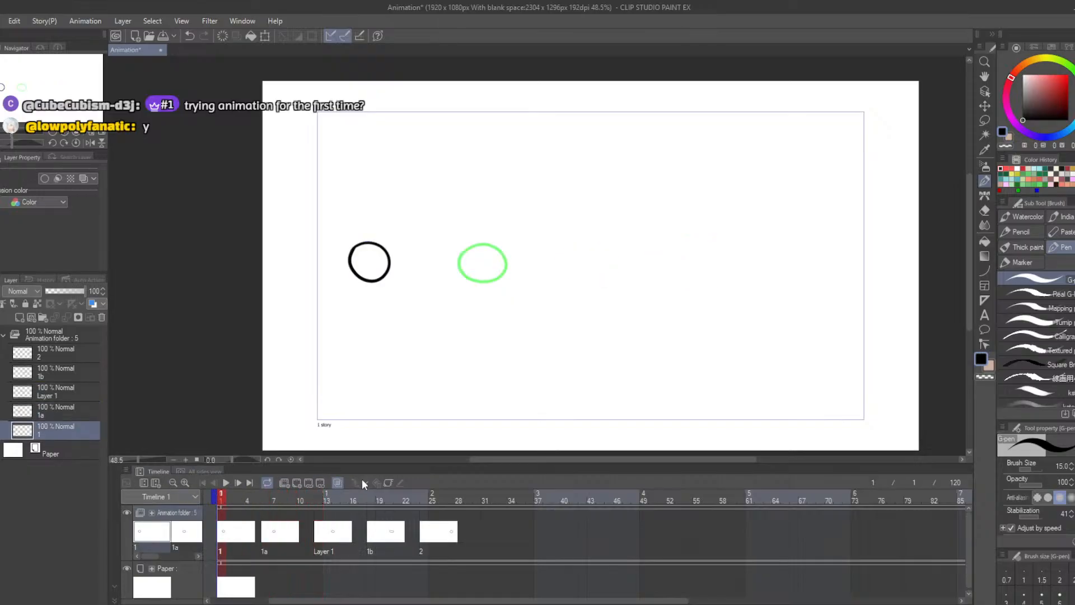
left_click(338, 481)
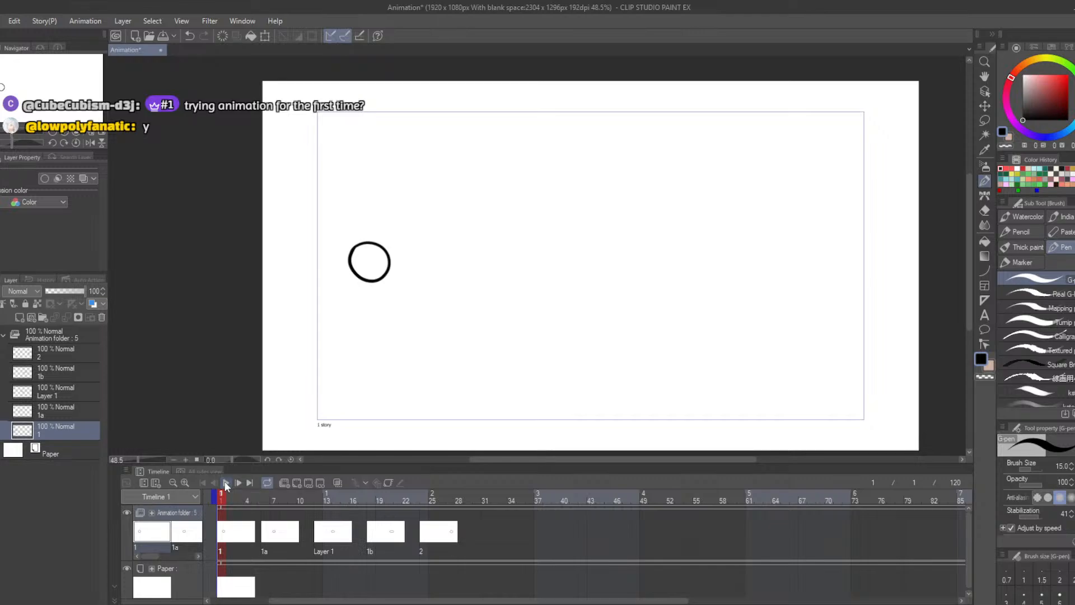
left_click(226, 483)
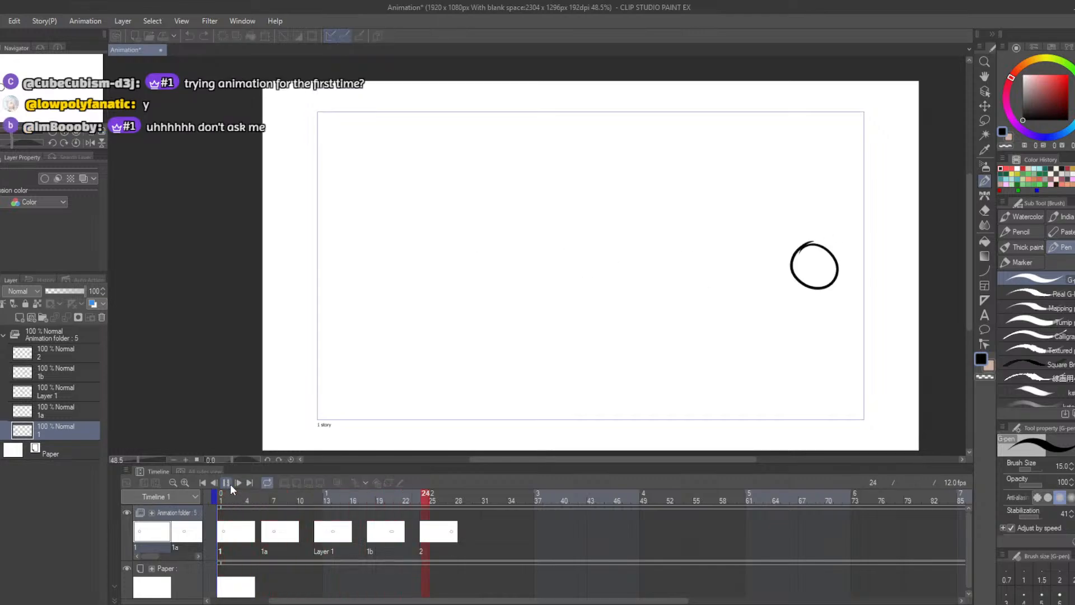
left_click(226, 483)
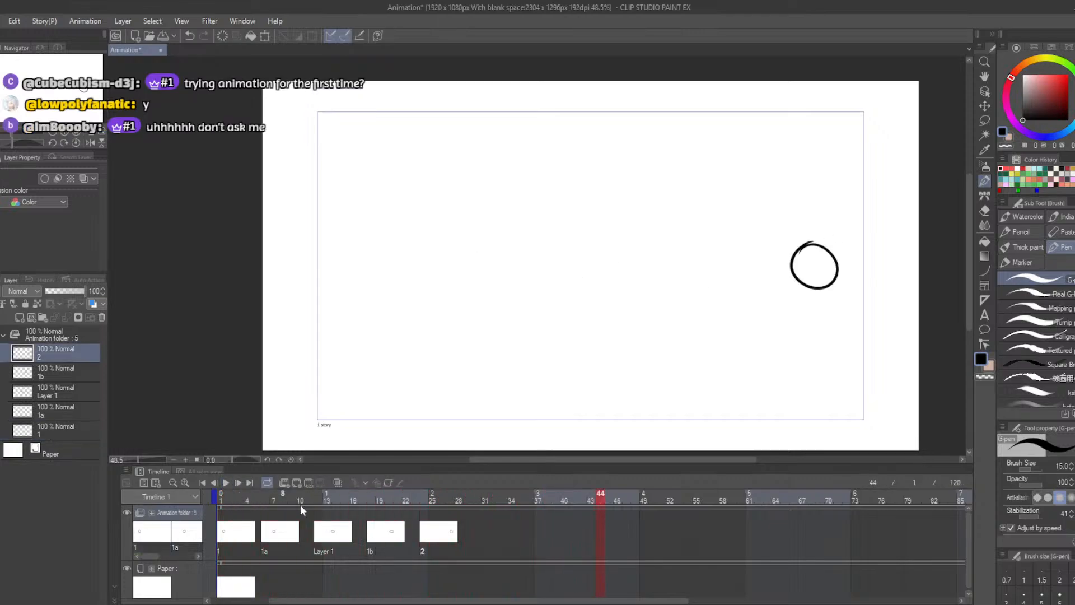
Step: Shorten the timeline so it ends at frame 24, playing the loop to check its length
mouse_move(544, 600)
left_mouse_down()
mouse_move(775, 599)
mouse_move(767, 599)
left_mouse_up()
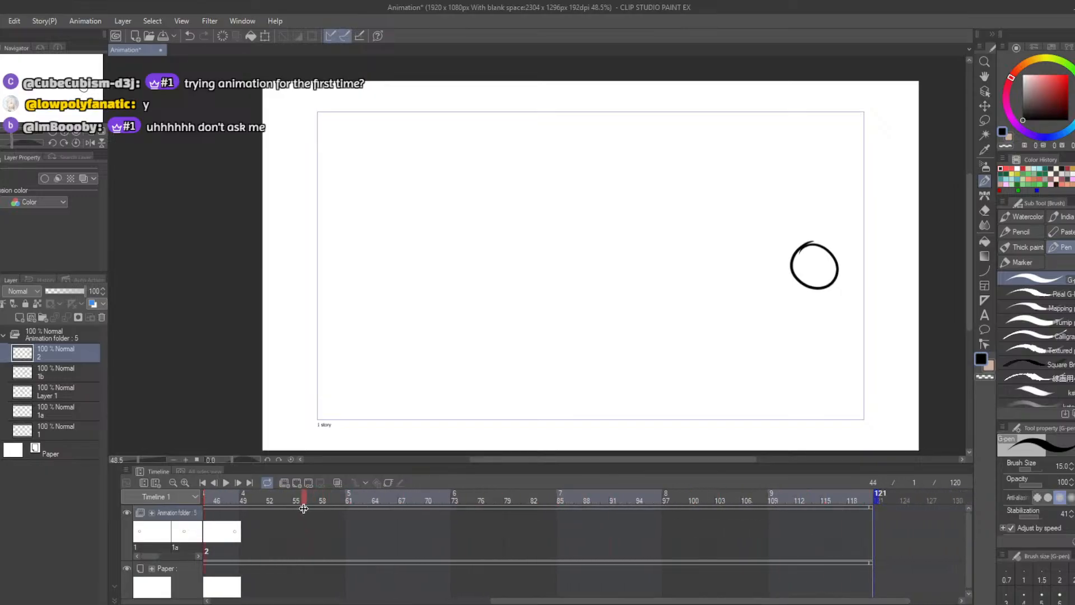
scroll(437, 569, "up", 10)
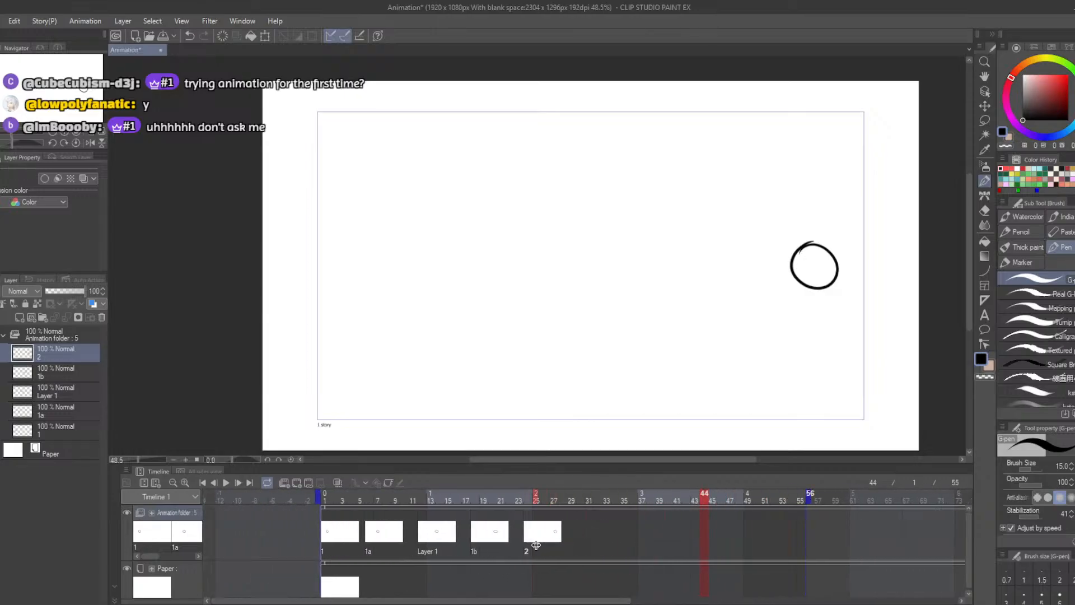
left_click_drag(536, 544, 535, 545)
left_click_drag(540, 505, 520, 499)
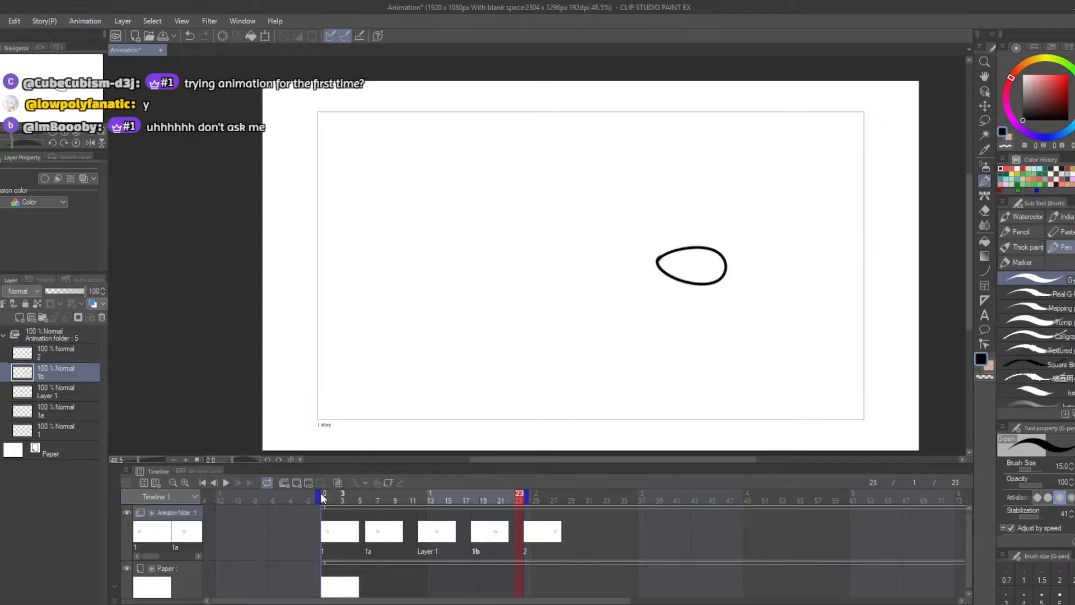
left_click(226, 483)
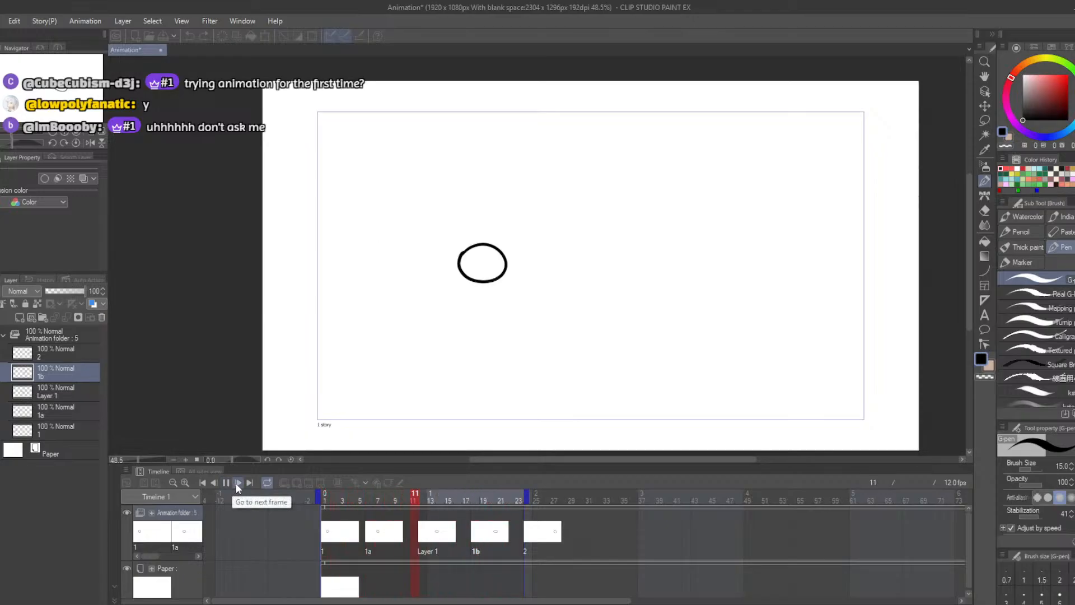
left_click(225, 483)
left_click_drag(533, 499, 537, 499)
left_click(226, 482)
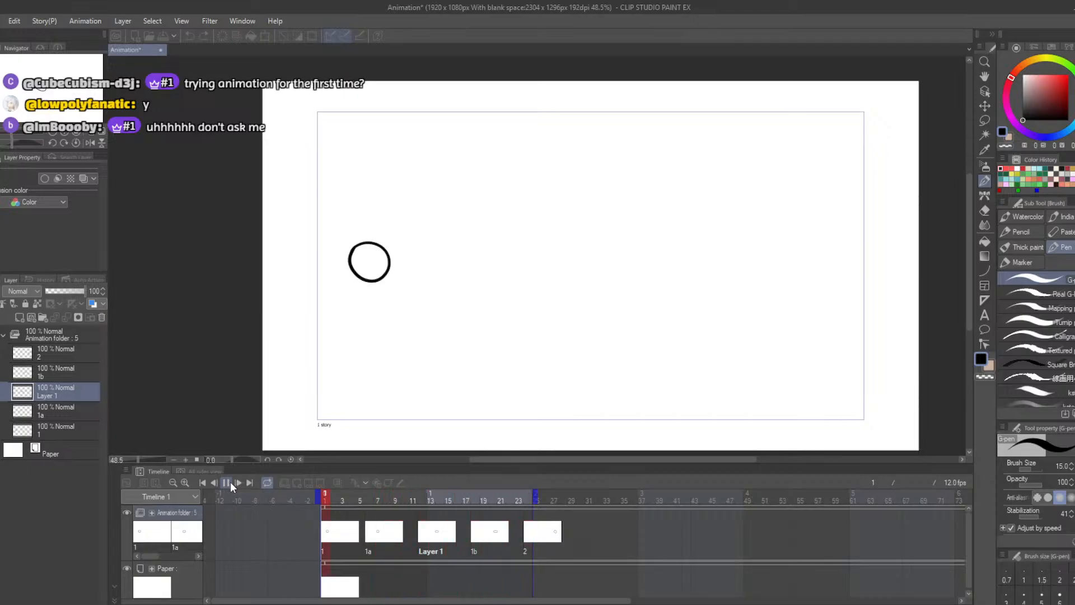
left_click(226, 482)
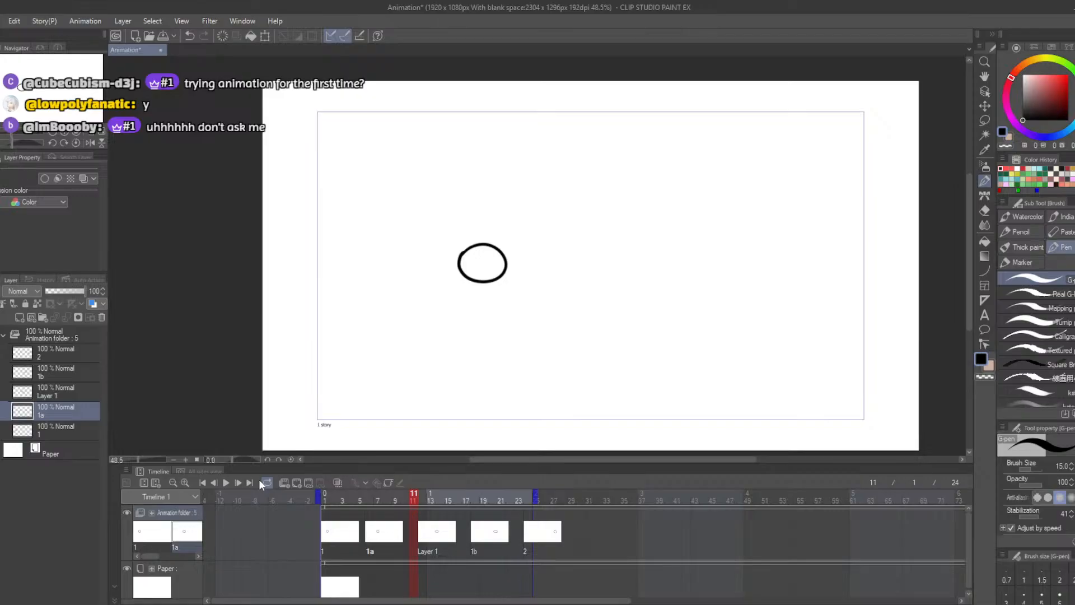
Step: Save the file as Animation1 in CLIP STUDIO FORMAT in the illustration folder
left_click(1, 21)
left_click(34, 112)
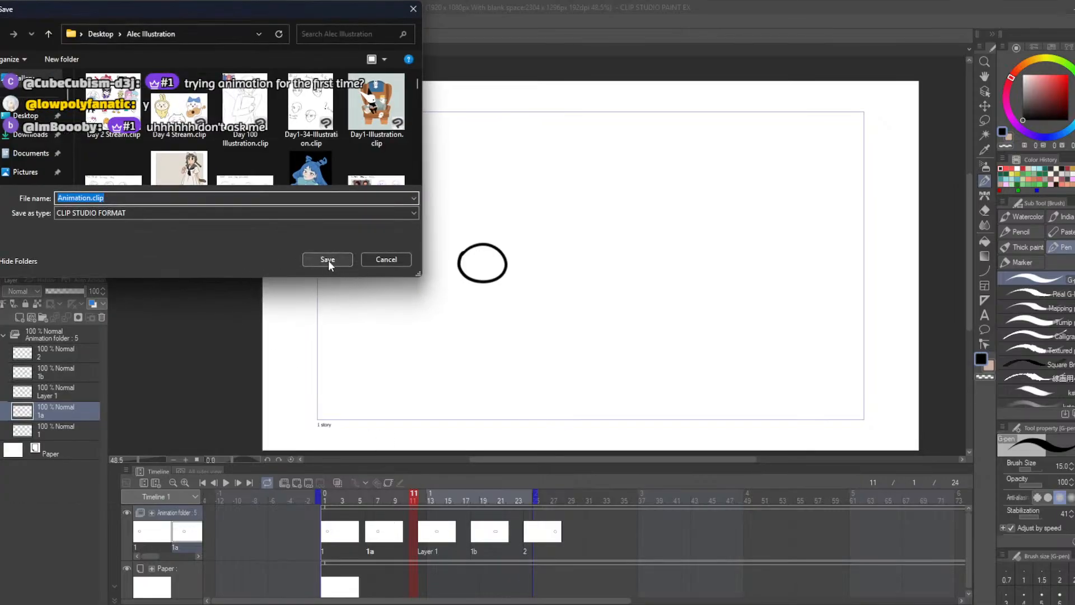
left_click(91, 198)
type("11")
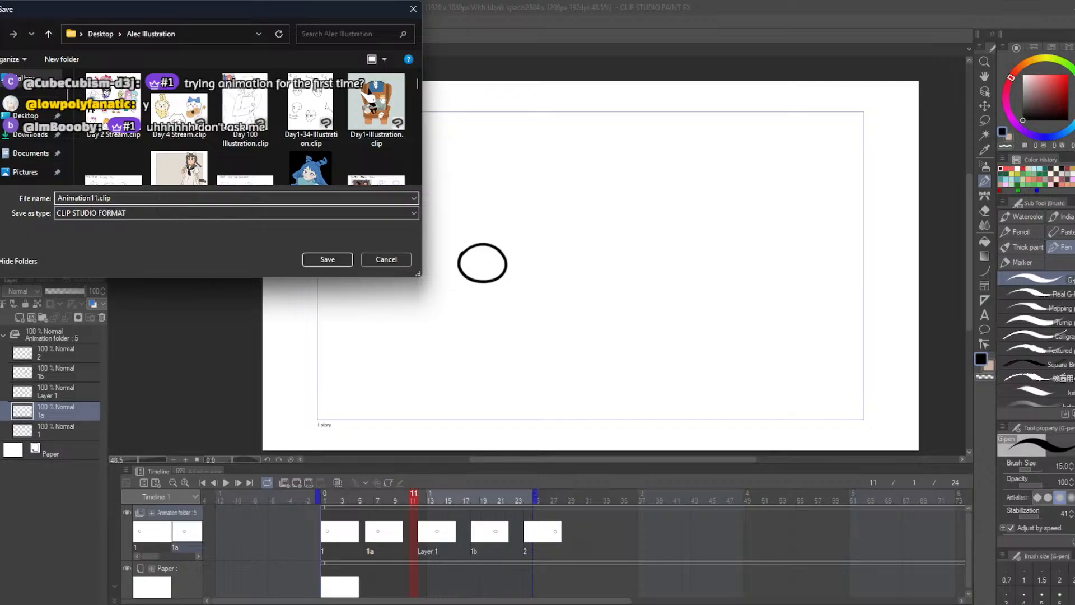
left_click(328, 259)
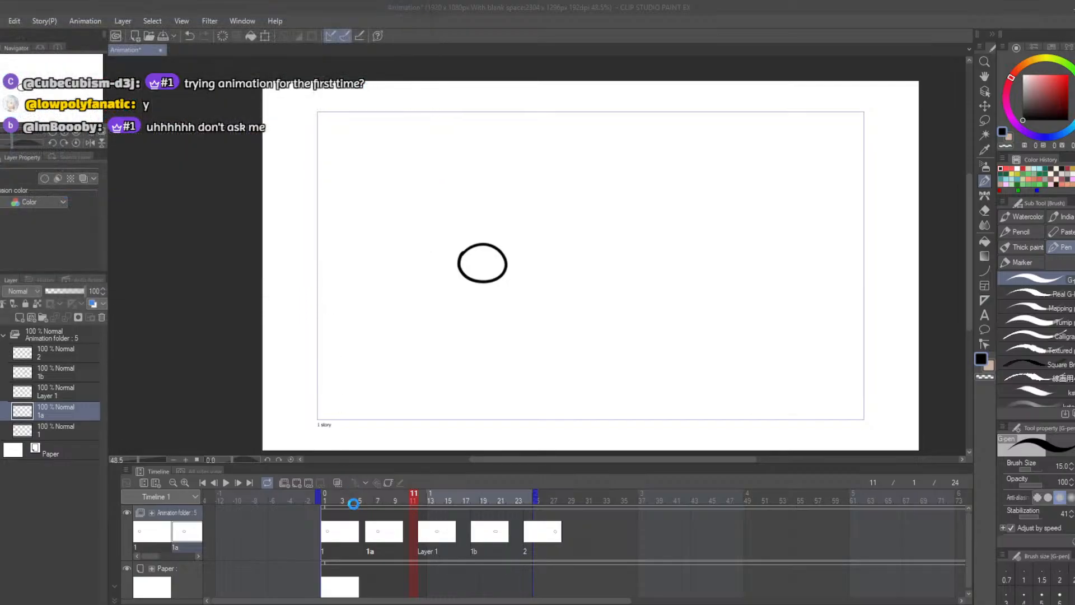
Step: Check the first two drawings on the timeline, return to frame 1 and turn the onion skin back on
left_click(332, 497)
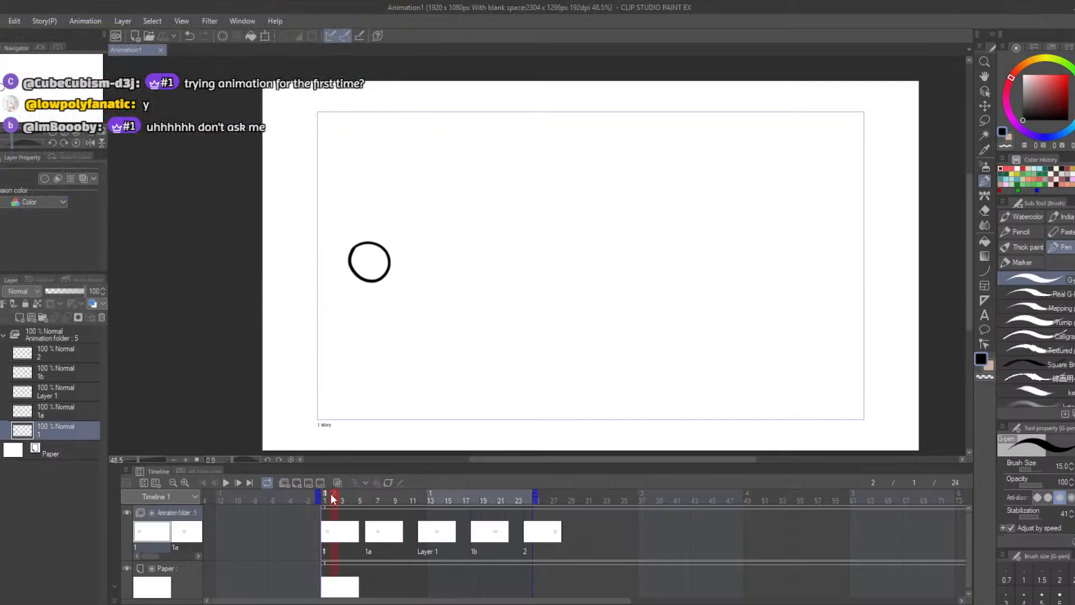
left_click(379, 501)
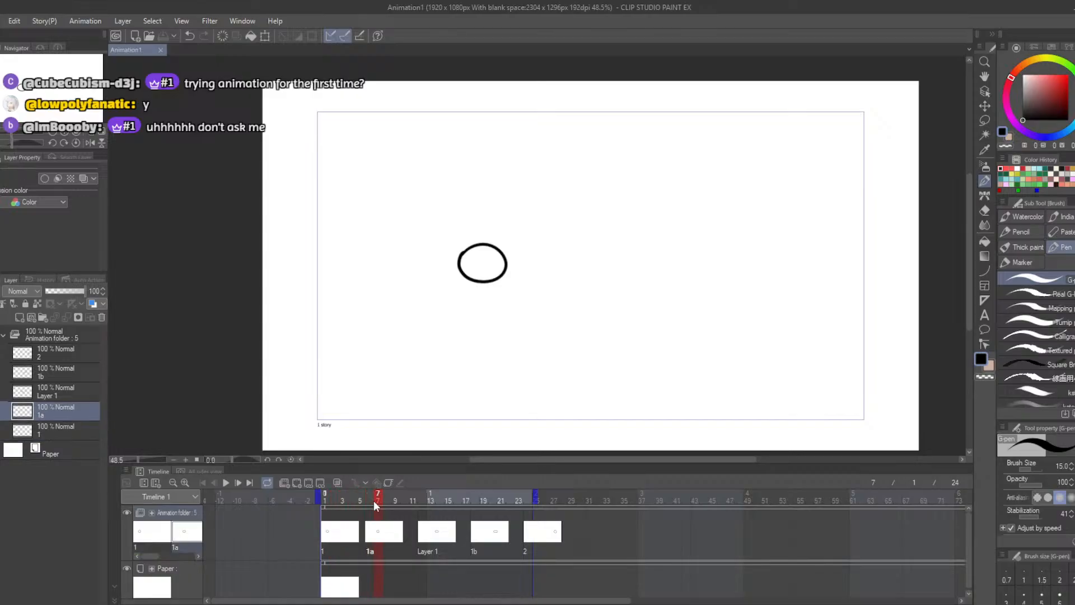
left_click(324, 499)
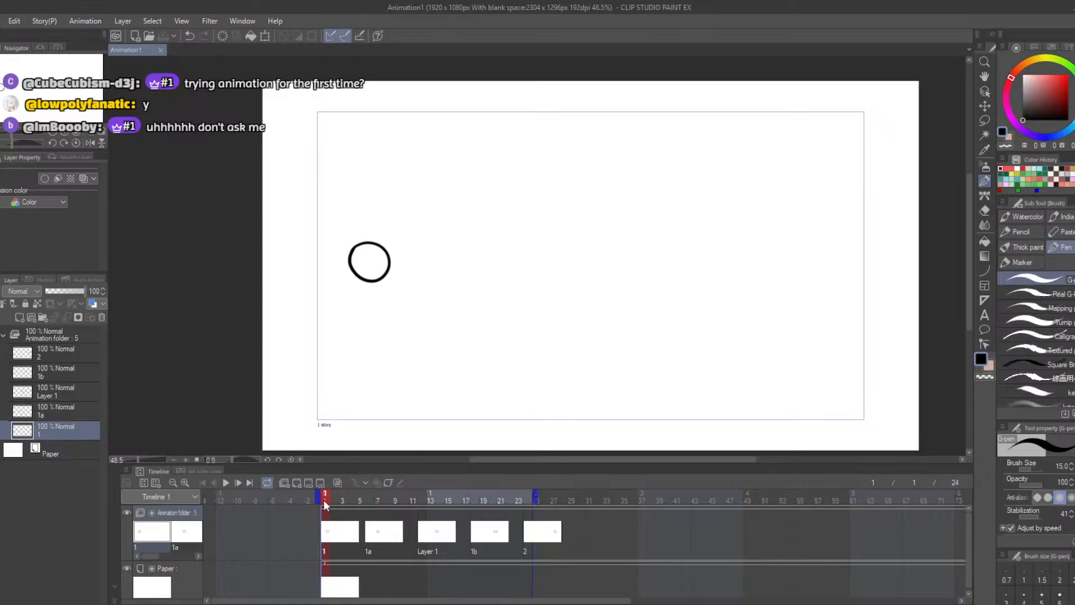
left_click(338, 482)
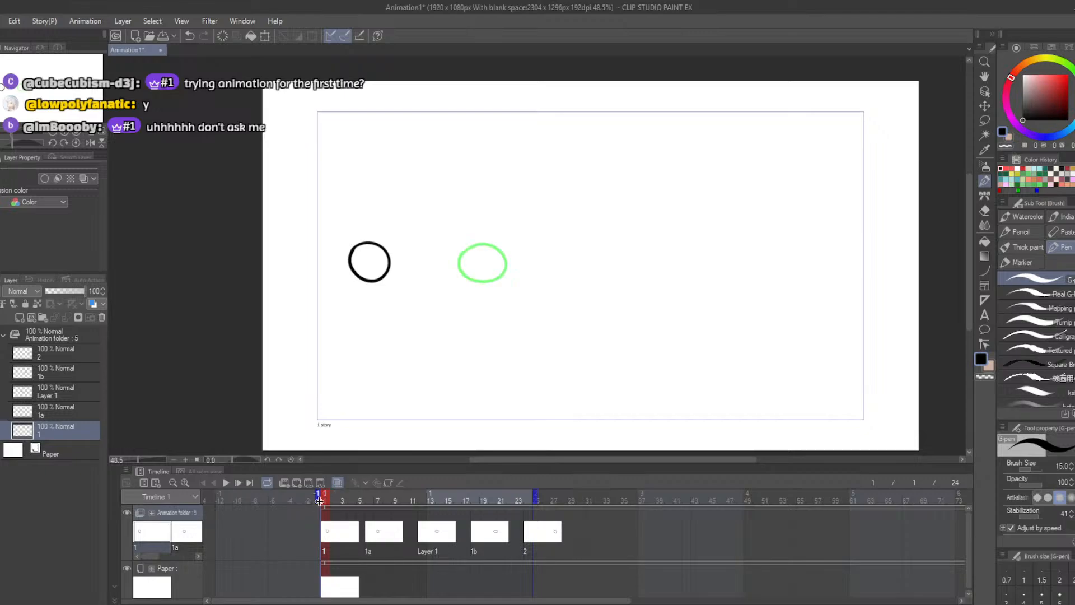
Step: Add a new layer above layer 1 and assign it as the cel on frame 3
mouse_move(350, 499)
left_mouse_down()
mouse_move(372, 502)
mouse_move(345, 501)
left_mouse_up()
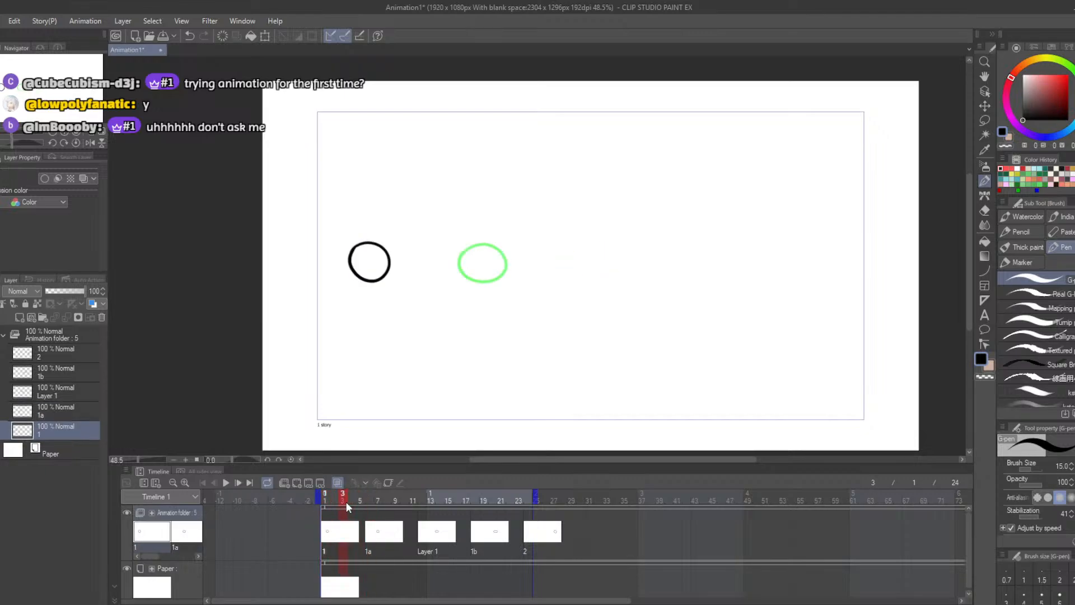
left_click(20, 317)
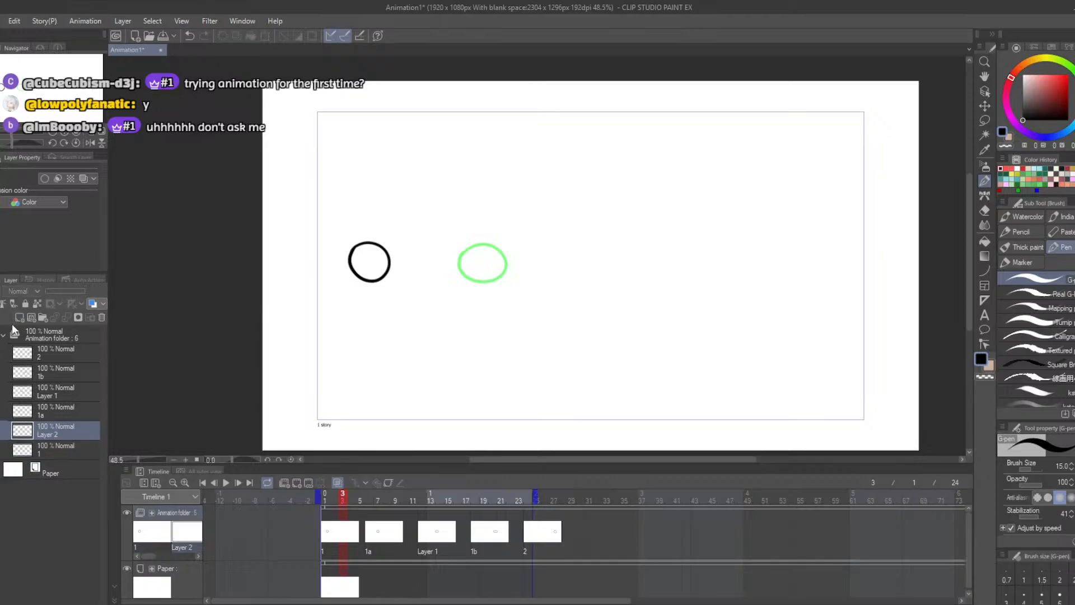
right_click(343, 534)
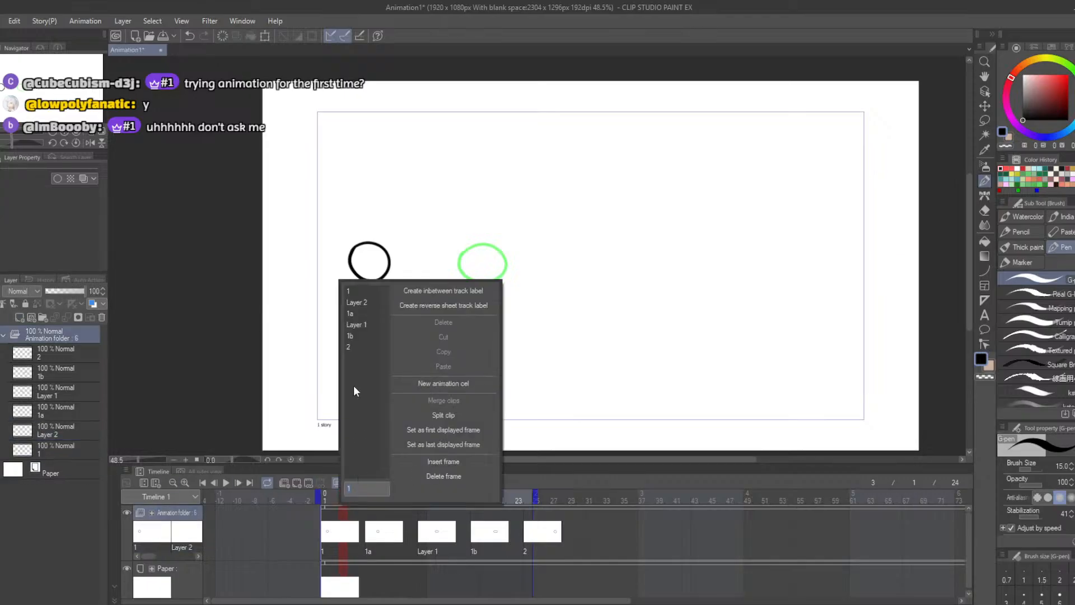
left_click(357, 302)
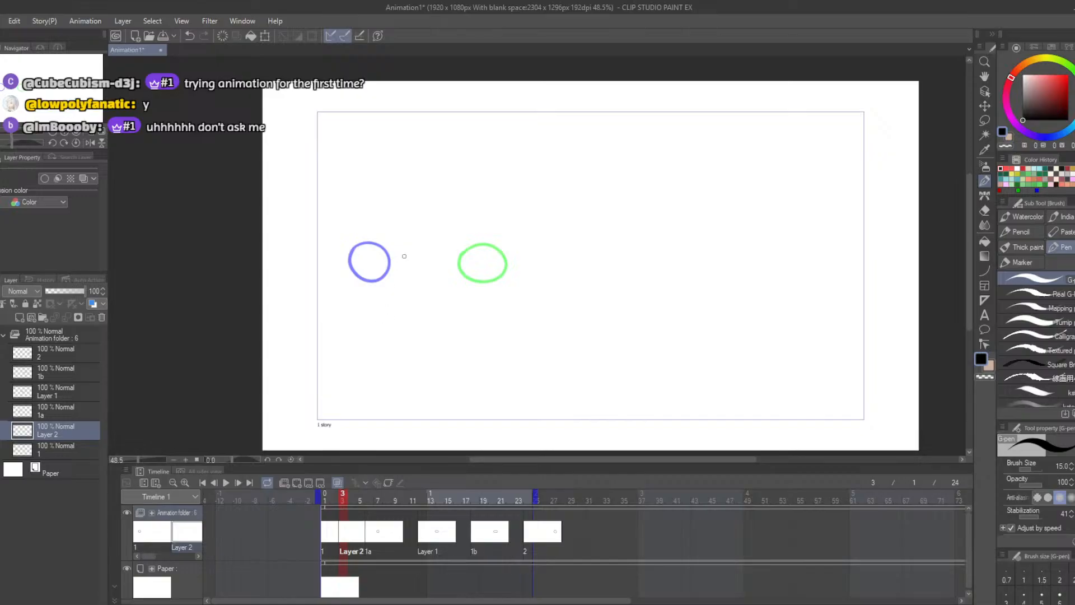
Step: Draw a ball on the Layer 2 cel between the first circle and the 1a ball, redrawing as needed, and scrub to check it
mouse_move(375, 256)
left_mouse_down()
mouse_move(406, 254)
mouse_move(386, 247)
mouse_move(402, 259)
mouse_move(400, 275)
mouse_move(376, 278)
mouse_move(373, 269)
mouse_move(422, 247)
mouse_move(432, 267)
mouse_move(413, 278)
mouse_move(407, 247)
mouse_move(423, 255)
mouse_move(420, 277)
mouse_move(402, 279)
mouse_move(393, 249)
mouse_move(413, 243)
mouse_move(426, 259)
mouse_move(414, 252)
mouse_move(419, 280)
mouse_move(394, 248)
mouse_move(422, 260)
mouse_move(409, 283)
mouse_move(388, 272)
mouse_move(395, 248)
left_mouse_up()
key("ctrl+z")
key("ctrl+z")
key("ctrl+z")
key("ctrl+z")
key("ctrl+z")
key("ctrl+z")
mouse_move(324, 496)
left_mouse_down()
mouse_move(371, 495)
mouse_move(343, 499)
left_mouse_up()
Step: Add a new layer above 1a and assign it as the cel on frame 10
left_click_drag(349, 500, 399, 502)
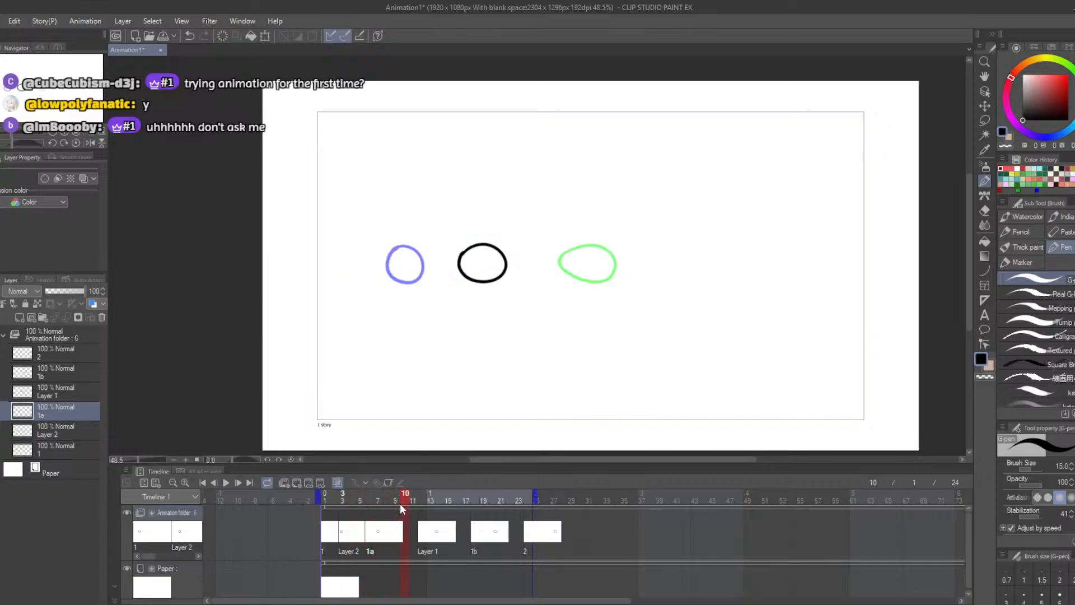
left_click(19, 318)
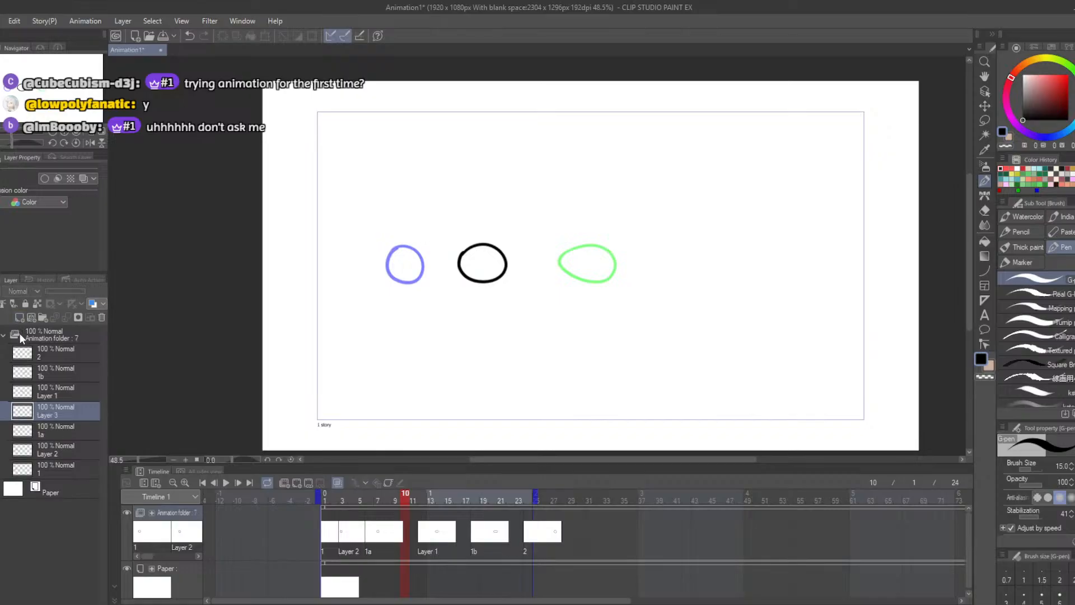
right_click(404, 529)
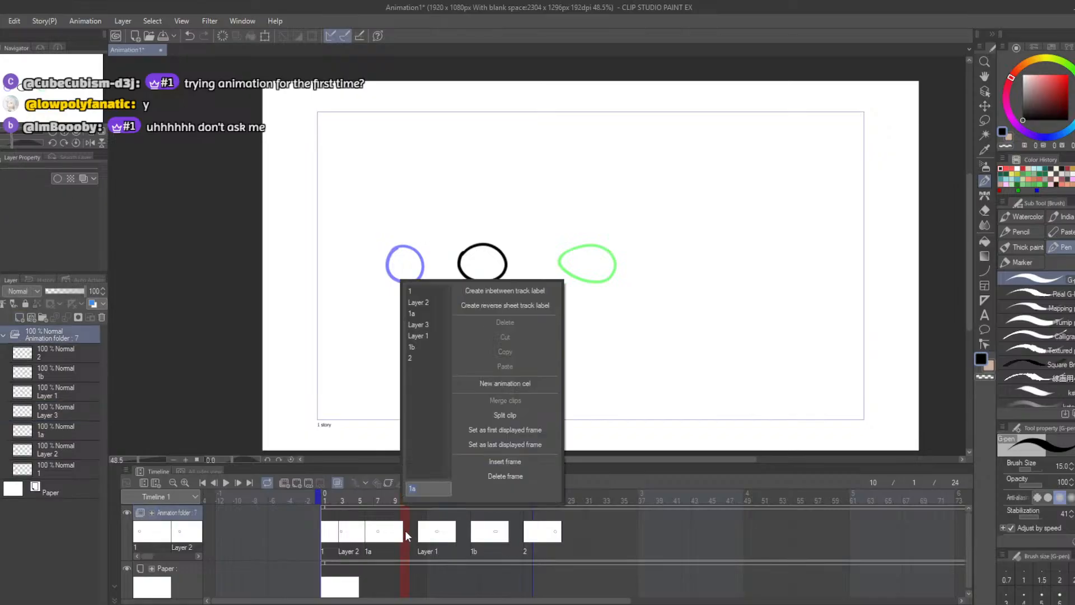
left_click(421, 325)
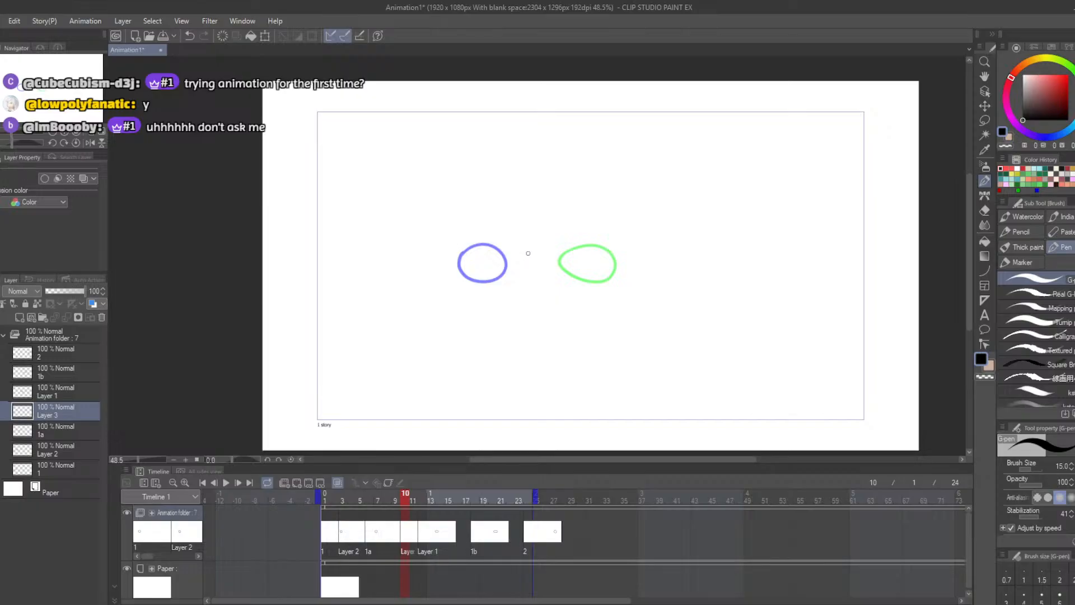
Step: Draw a slightly stretched ball on the Layer 3 cel, between the 1a ball and the Layer 1 teardrop, undoing and redrawing as needed
mouse_move(529, 253)
left_mouse_down()
mouse_move(571, 249)
mouse_move(579, 262)
mouse_move(533, 250)
mouse_move(560, 264)
mouse_move(535, 282)
mouse_move(520, 273)
mouse_move(525, 245)
mouse_move(570, 252)
mouse_move(568, 273)
mouse_move(525, 265)
mouse_move(524, 254)
mouse_move(558, 247)
mouse_move(571, 260)
mouse_move(566, 280)
mouse_move(541, 285)
mouse_move(555, 246)
mouse_move(573, 270)
mouse_move(535, 279)
mouse_move(522, 251)
mouse_move(564, 254)
mouse_move(555, 283)
mouse_move(523, 277)
mouse_move(546, 249)
mouse_move(567, 271)
mouse_move(534, 282)
mouse_move(521, 264)
mouse_move(530, 253)
mouse_move(562, 255)
mouse_move(557, 277)
mouse_move(523, 277)
mouse_move(547, 248)
mouse_move(567, 273)
mouse_move(523, 272)
mouse_move(525, 252)
mouse_move(549, 249)
mouse_move(558, 273)
mouse_move(528, 271)
mouse_move(557, 250)
mouse_move(566, 270)
mouse_move(542, 285)
mouse_move(523, 254)
left_mouse_up()
key("ctrl+z")
key("ctrl+z")
key("ctrl+z")
key("ctrl+z")
key("ctrl+z")
key("ctrl+z")
key("ctrl+z")
key("ctrl+z")
key("ctrl+z")
key("ctrl+z")
key("ctrl+z")
Step: Move the Layer 3 cel one frame earlier so that it starts on frame 9
left_click_drag(400, 499, 398, 497)
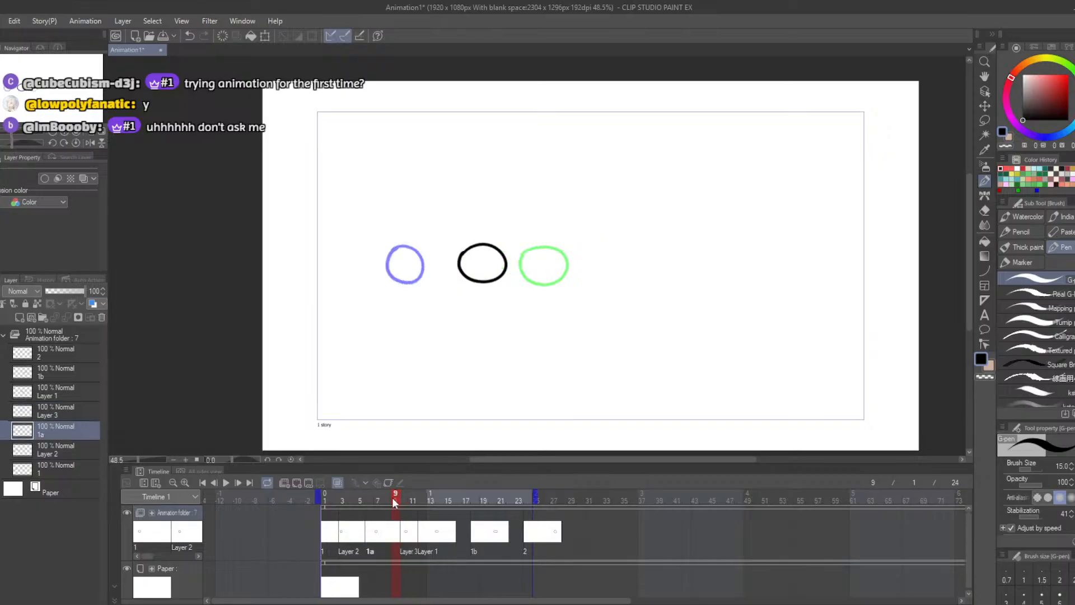
left_click(411, 539)
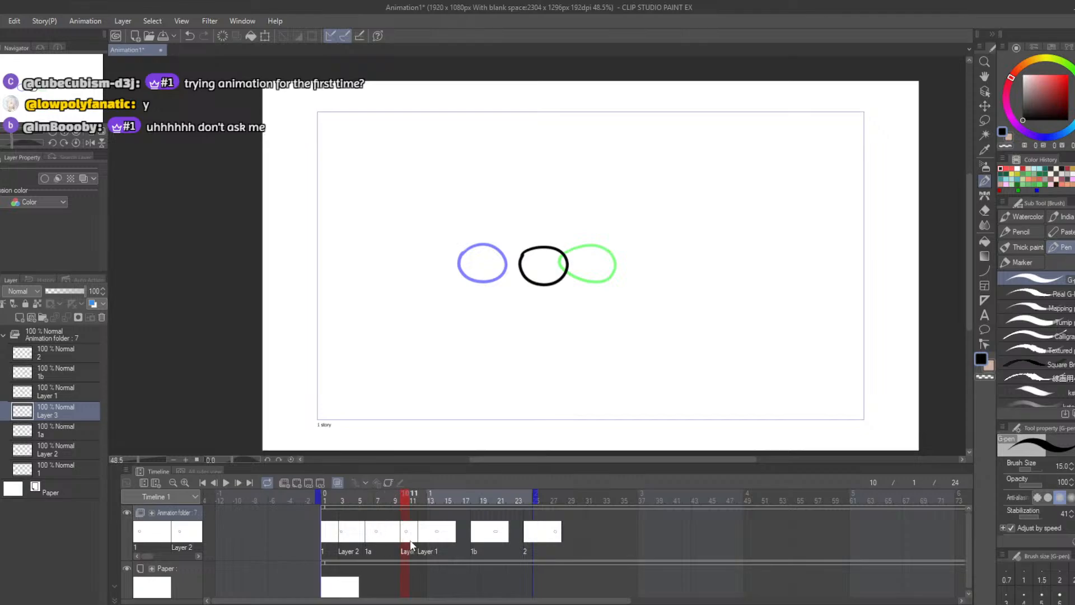
right_click(408, 539)
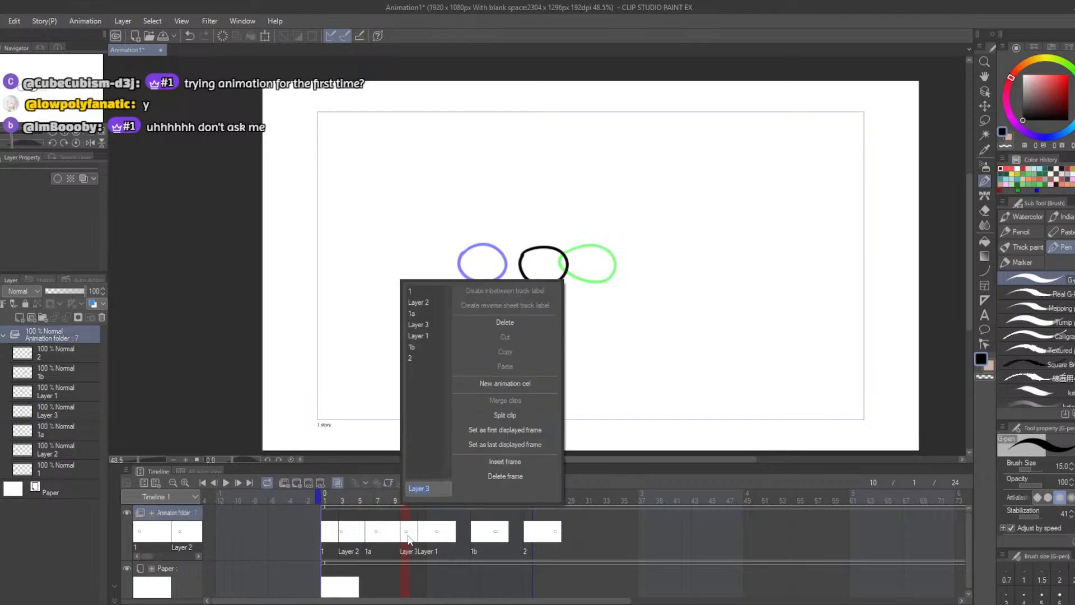
left_click(408, 541)
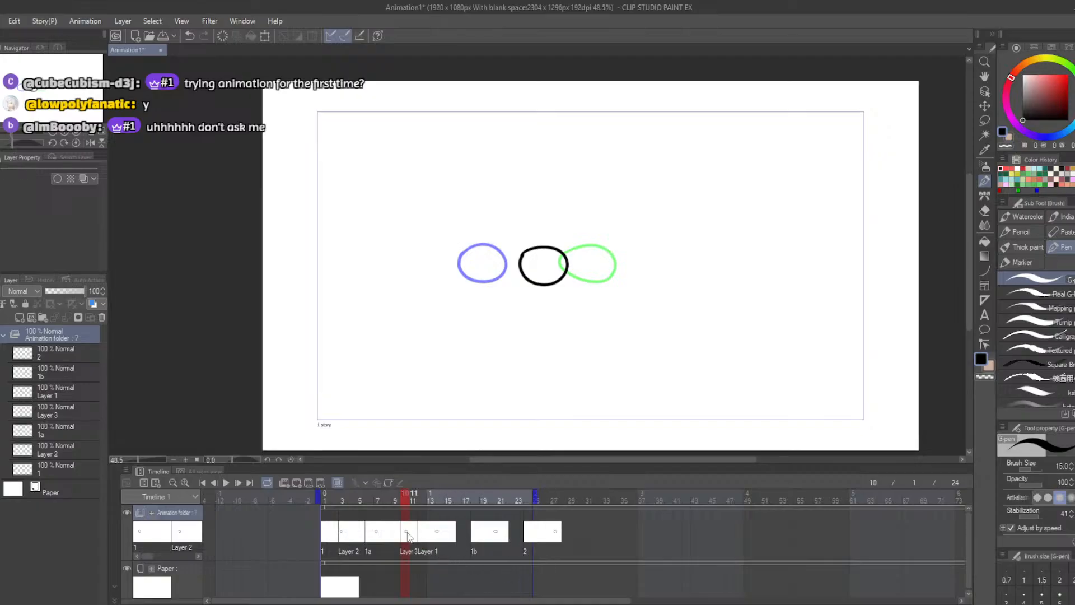
left_click(408, 538)
left_click_drag(391, 533, 401, 535)
Step: Add a new layer above Layer 1 and assign it as the cel on frame 15
left_click_drag(398, 493, 451, 499)
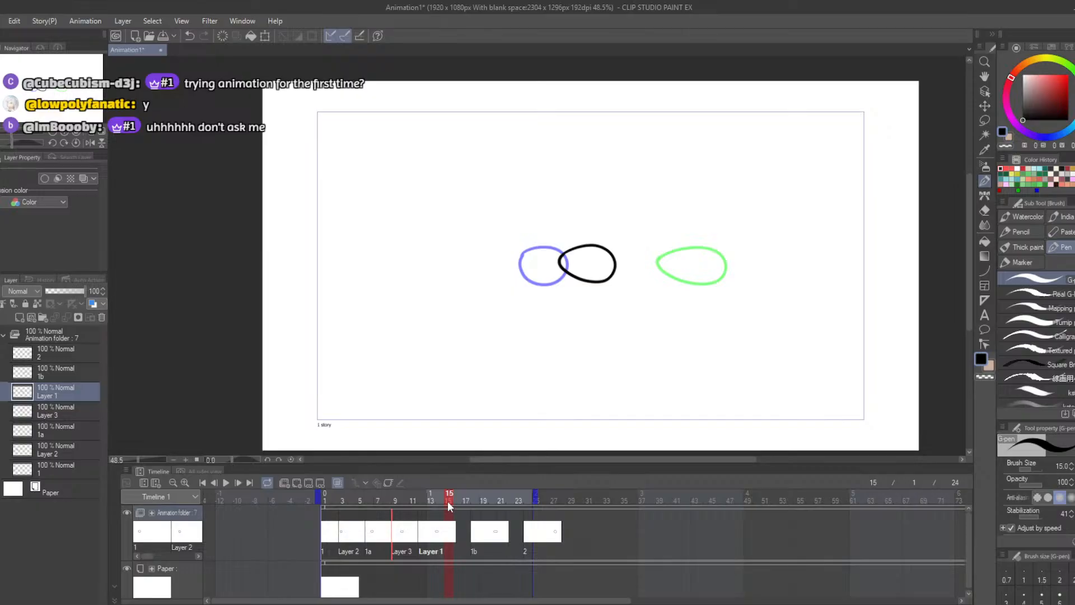
left_click(20, 317)
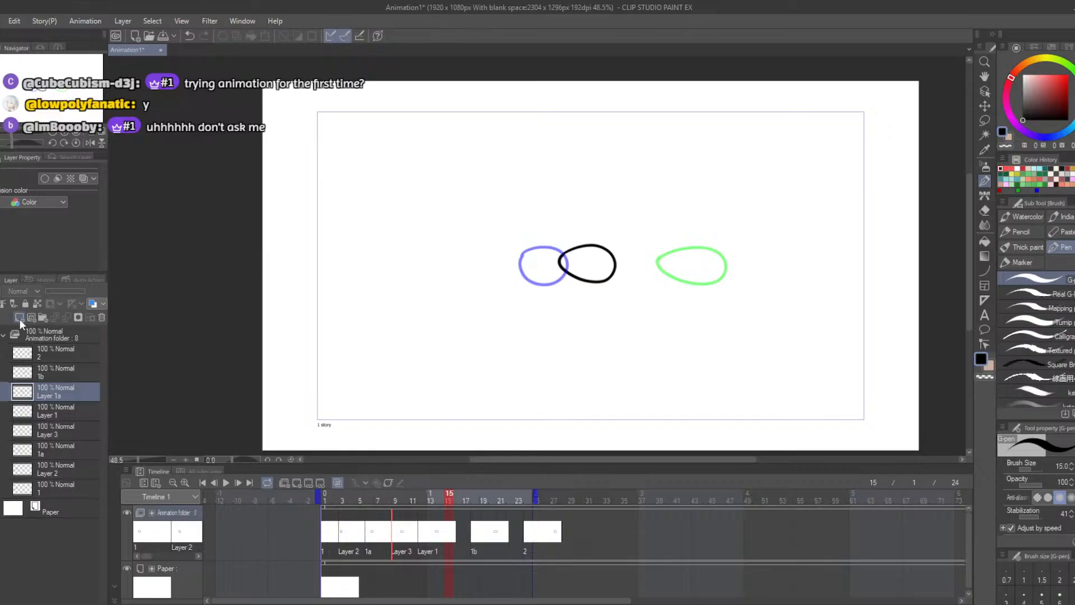
left_click(451, 534)
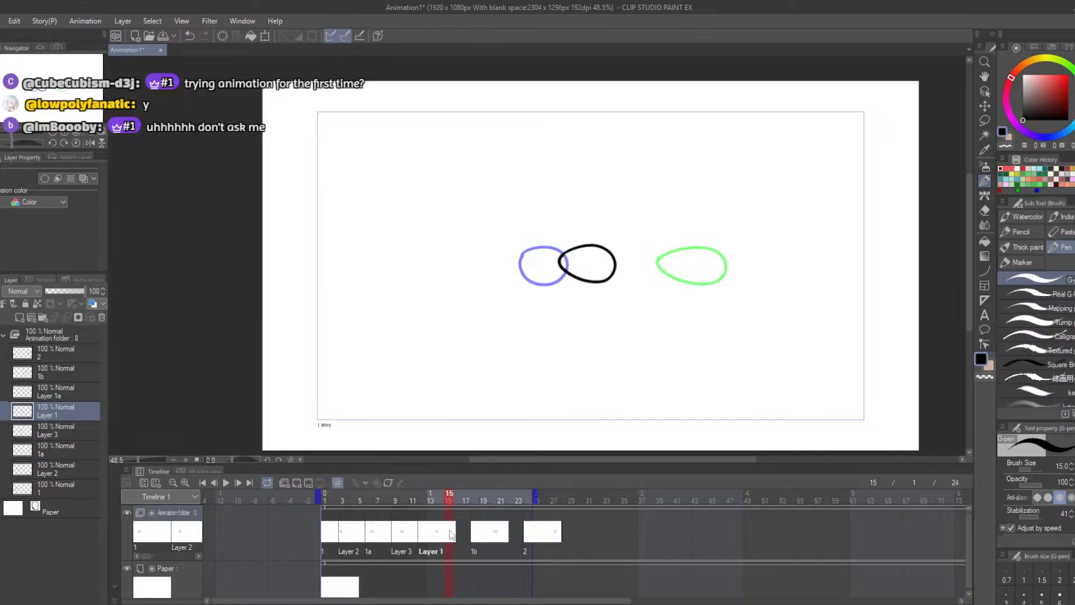
right_click(450, 536)
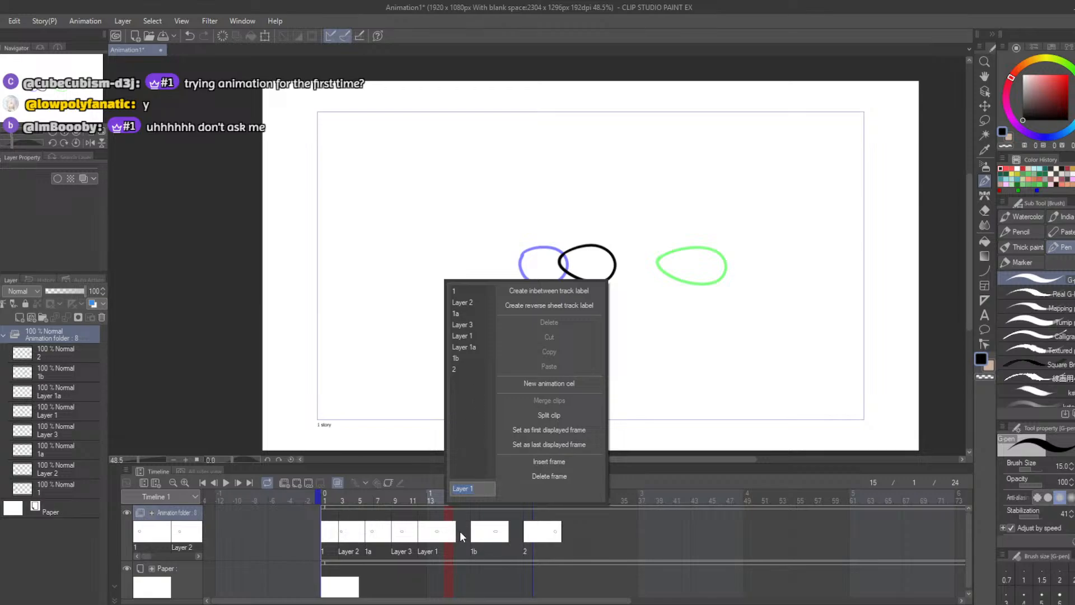
left_click(464, 535)
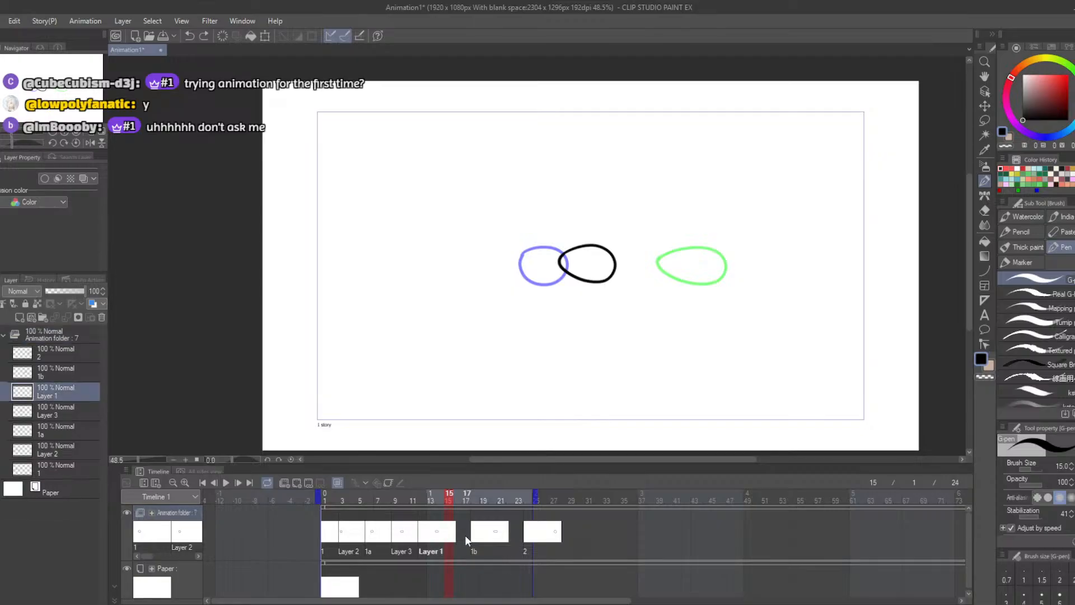
right_click(455, 536)
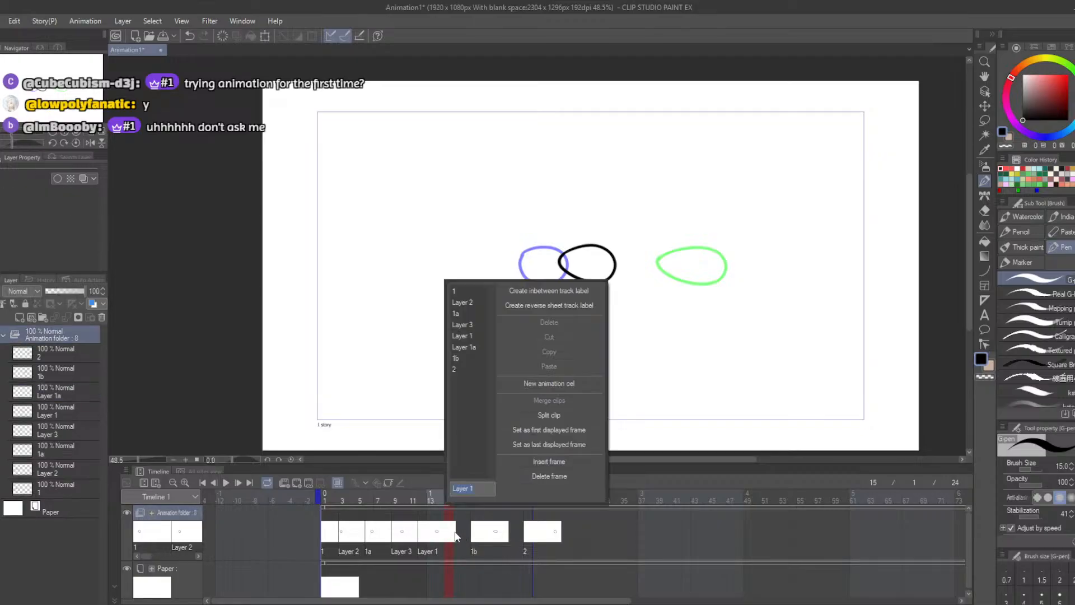
left_click(462, 347)
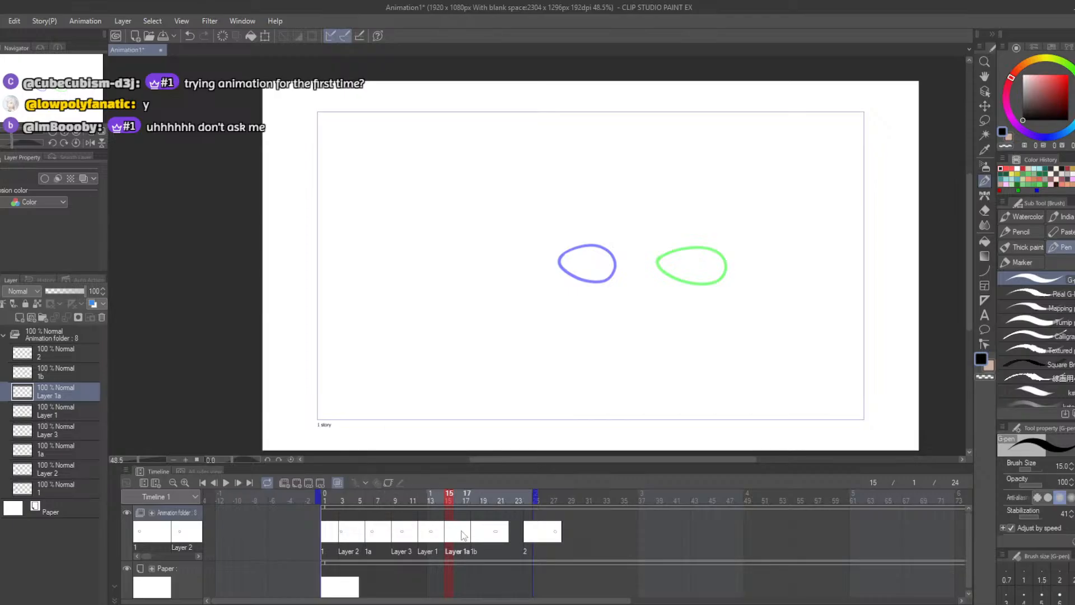
Step: Draw a teardrop-shaped ball on the Layer 1a cel, midway between the Layer 1 and 1b teardrops, undoing and redrawing as needed
mouse_move(609, 259)
left_mouse_down()
mouse_move(656, 254)
mouse_move(651, 274)
mouse_move(636, 248)
mouse_move(667, 259)
mouse_move(665, 276)
mouse_move(612, 270)
mouse_move(610, 260)
mouse_move(642, 250)
mouse_move(664, 262)
mouse_move(623, 252)
mouse_move(660, 260)
mouse_move(655, 279)
mouse_move(609, 274)
mouse_move(616, 254)
mouse_move(656, 248)
mouse_move(668, 265)
mouse_move(652, 279)
mouse_move(609, 258)
left_mouse_up()
key("ctrl+z")
key("ctrl+z")
key("ctrl+z")
key("ctrl+z")
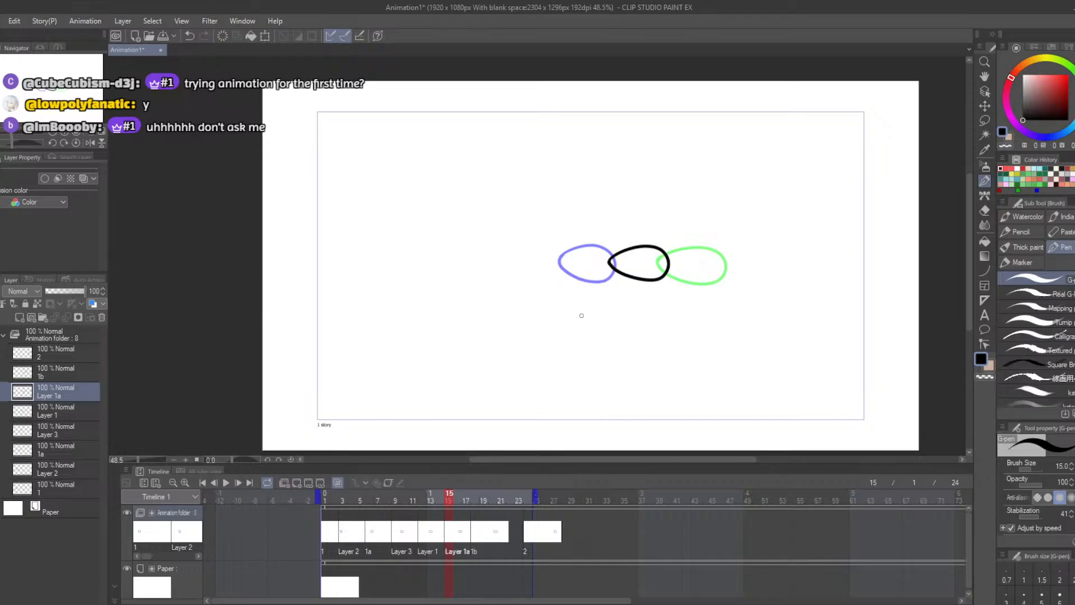
Step: Add a new layer above 1b and assign it as the cel on frame 21
left_click(478, 505)
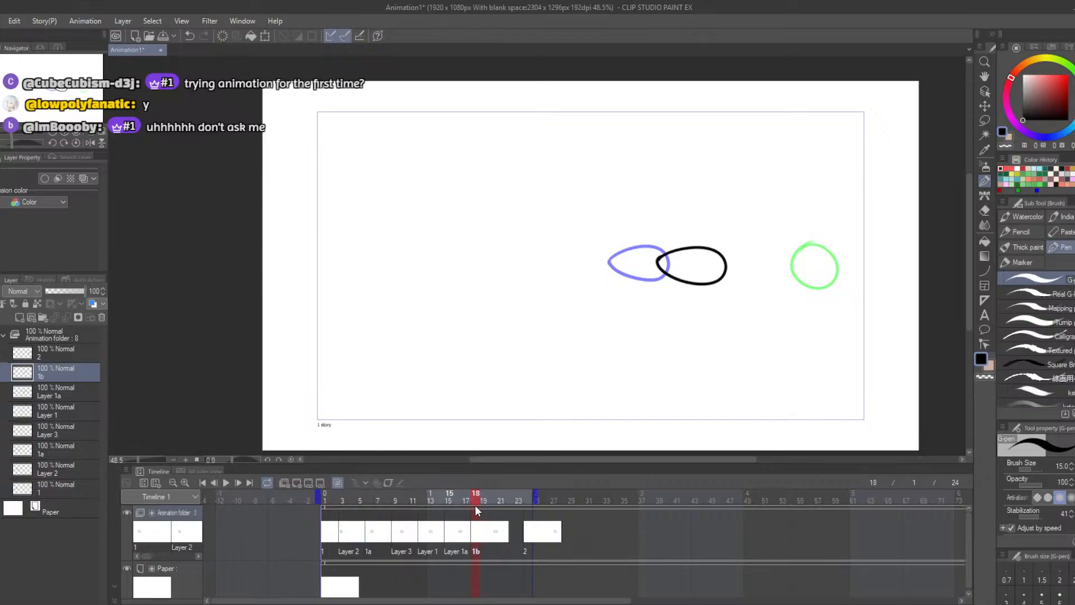
left_click_drag(470, 504, 501, 523)
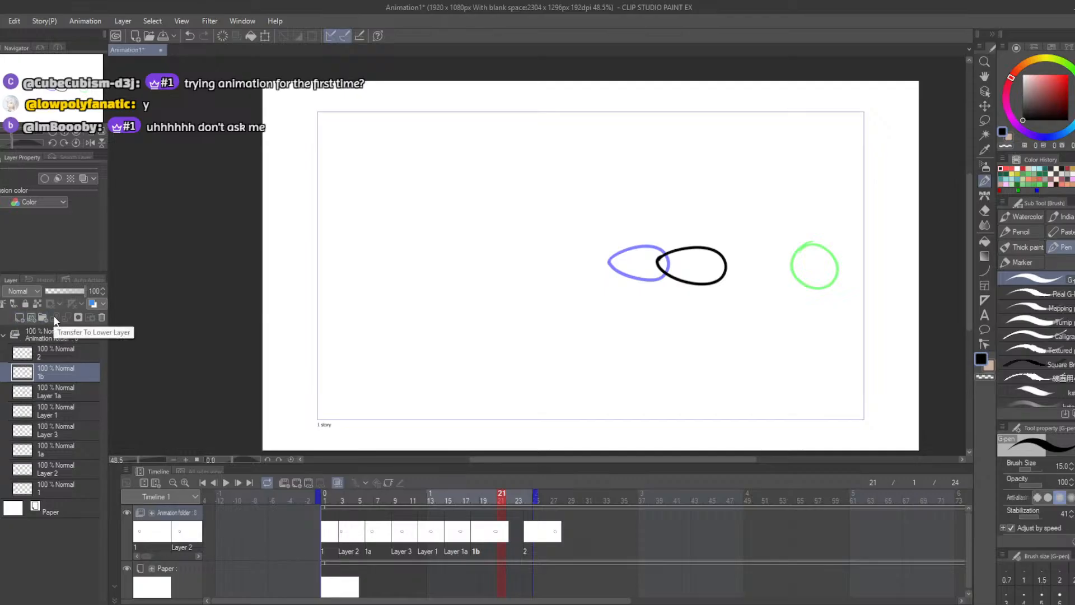
left_click(21, 320)
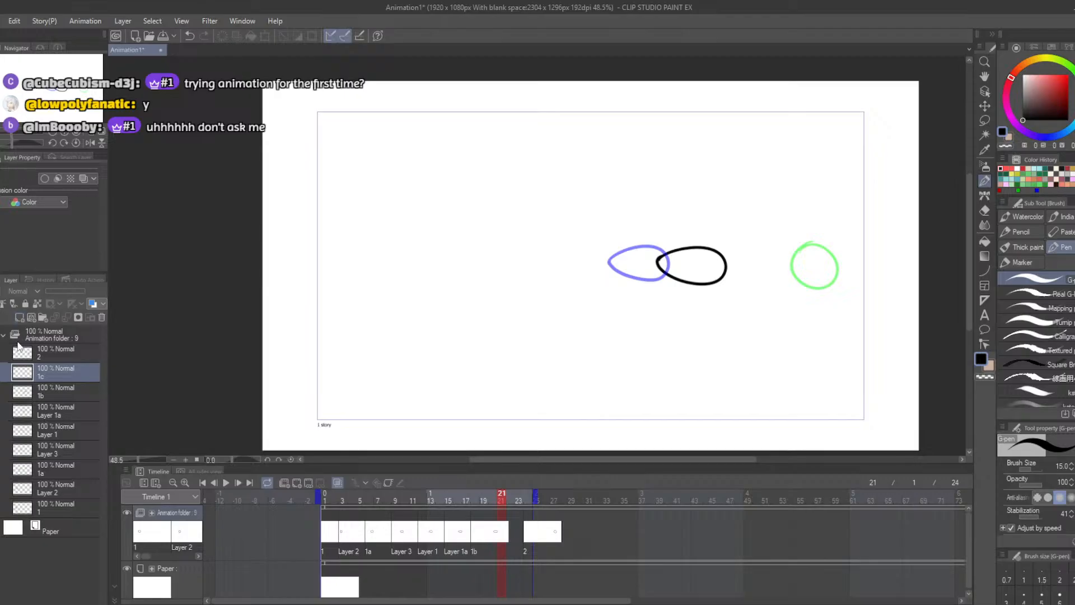
right_click(506, 538)
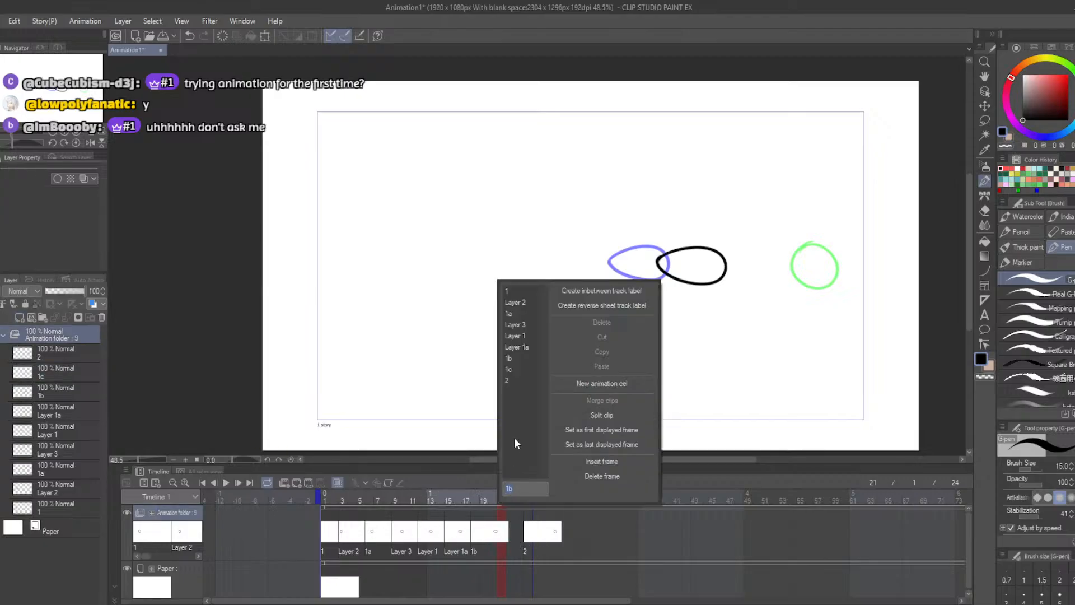
left_click(509, 368)
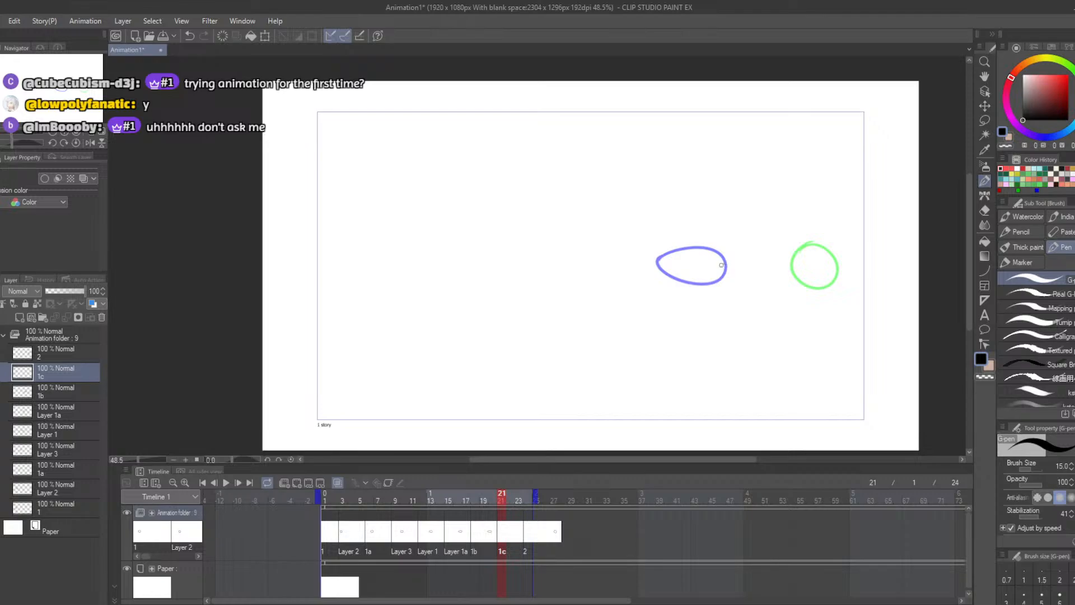
Step: Draw a slightly stretched ball on the 1c cel between the 1b teardrop and the final circle, redrawing as needed, and erase the stray line end
mouse_move(716, 267)
left_mouse_down()
mouse_move(746, 247)
mouse_move(772, 253)
mouse_move(742, 249)
mouse_move(768, 257)
mouse_move(760, 278)
mouse_move(740, 282)
mouse_move(726, 249)
mouse_move(759, 252)
mouse_move(765, 277)
mouse_move(735, 287)
mouse_move(710, 271)
mouse_move(712, 258)
mouse_move(770, 260)
mouse_move(751, 284)
mouse_move(718, 256)
left_mouse_up()
key("ctrl+z")
key("ctrl+z")
key("ctrl+z")
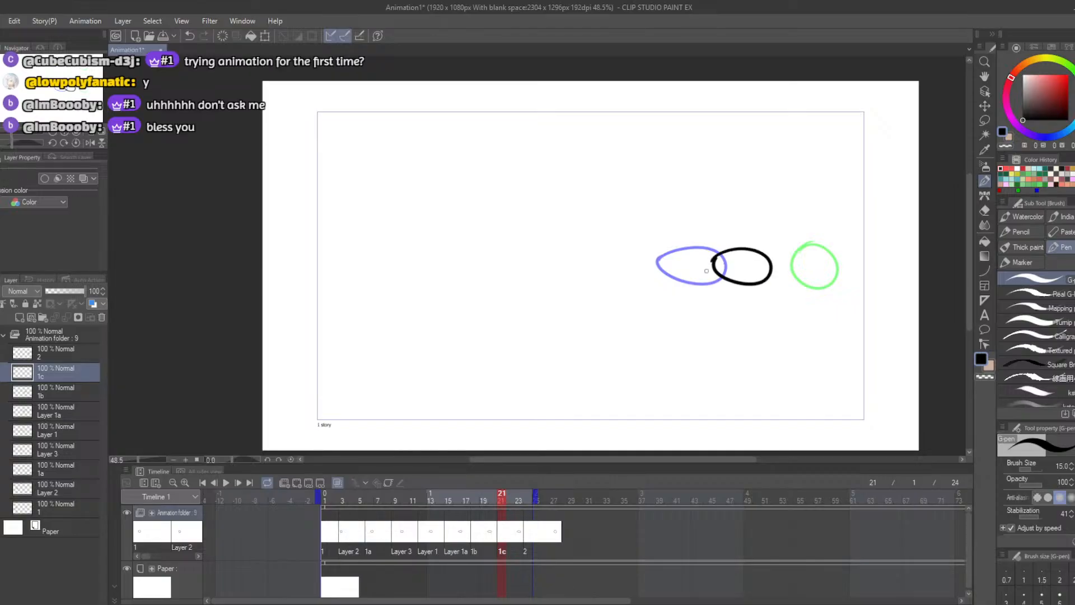
key("e")
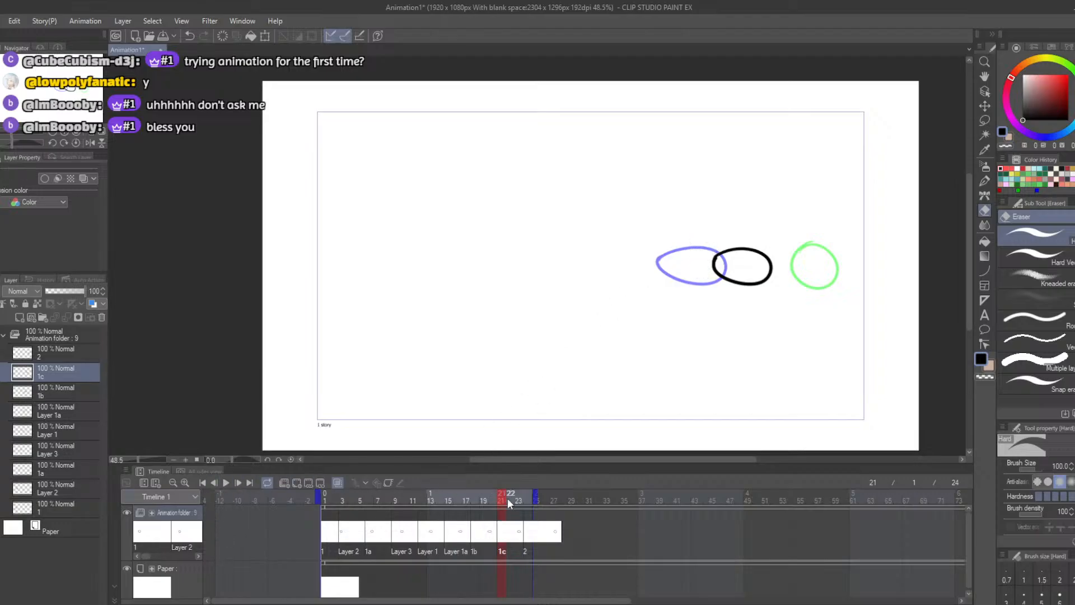
Step: Turn off onion skin, play the animation from the first frames and stop it
left_click(338, 482)
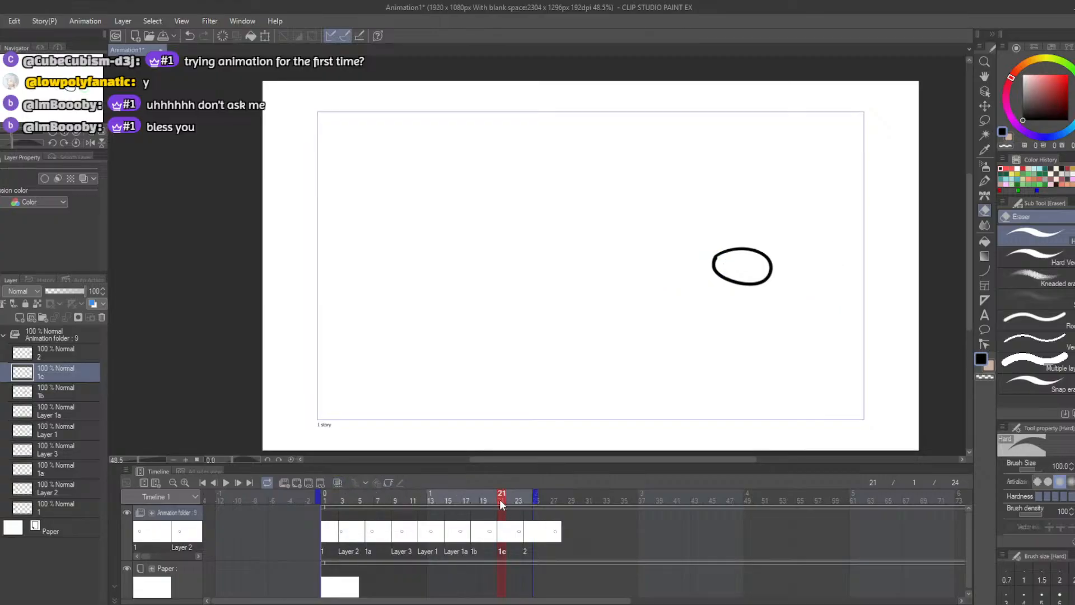
left_click_drag(500, 499, 304, 515)
left_click(238, 483)
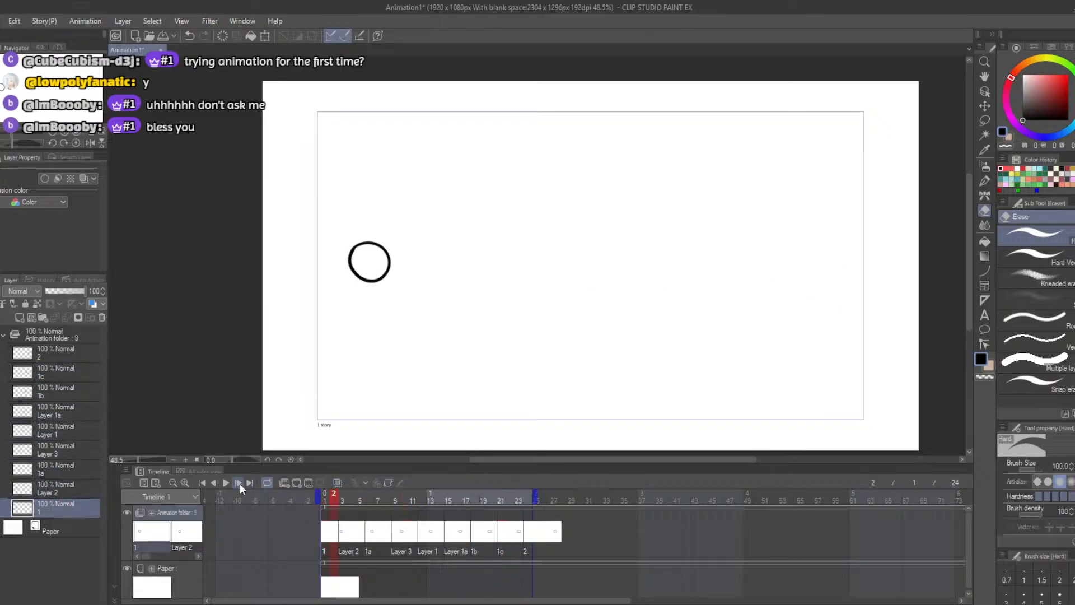
left_click(226, 482)
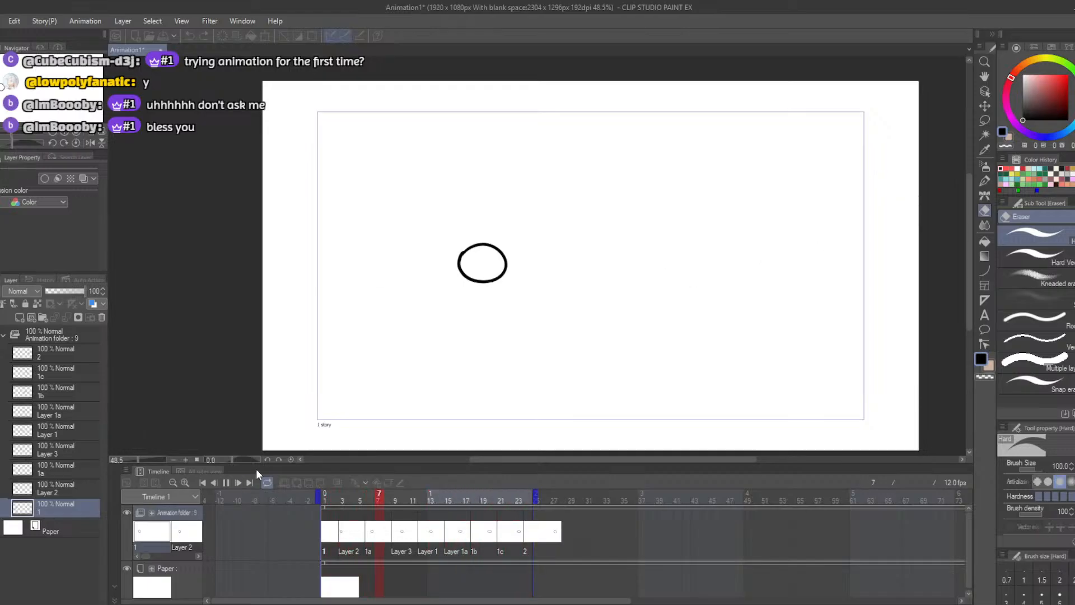
left_click(226, 483)
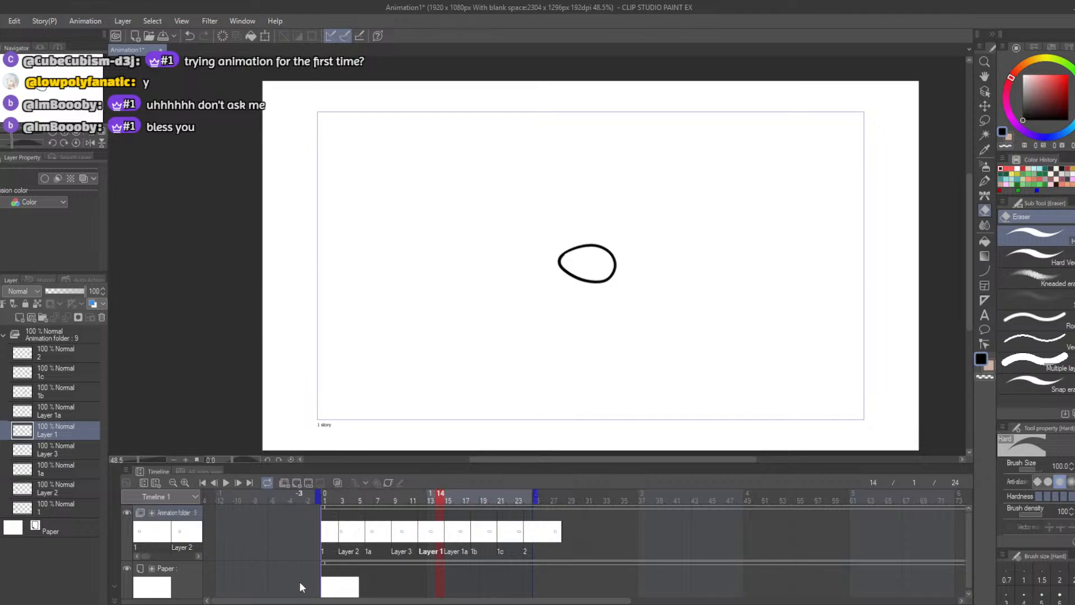
Step: Move the Layer 2 cel to frame 2 and the 1a cel to frame 3
left_click(344, 533)
left_click(329, 532)
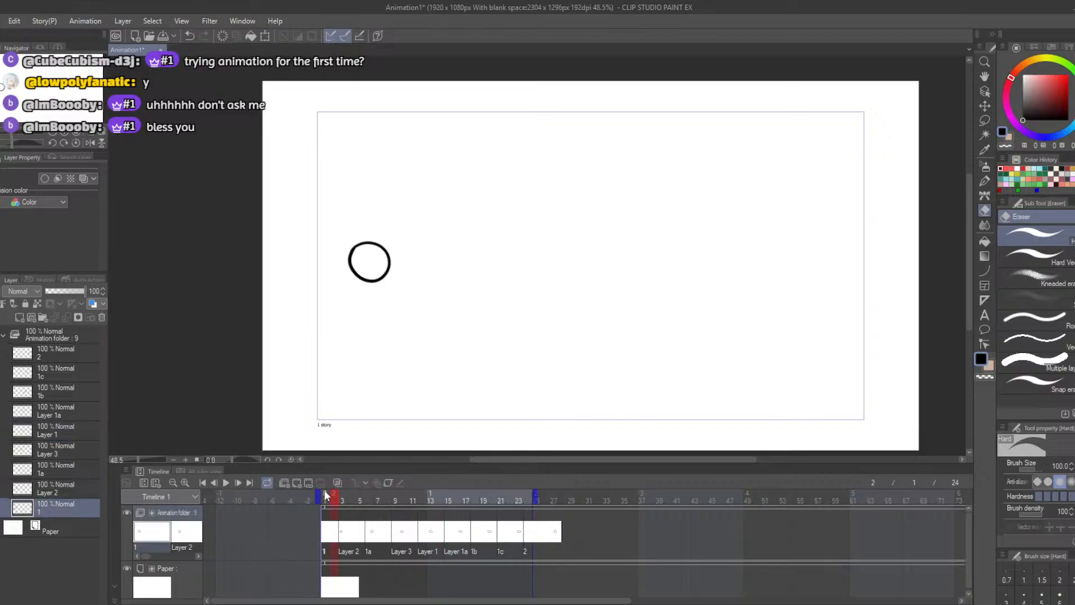
left_click(347, 541)
mouse_move(346, 541)
left_mouse_down()
mouse_move(333, 541)
mouse_move(369, 539)
mouse_move(347, 539)
mouse_move(358, 534)
left_mouse_up()
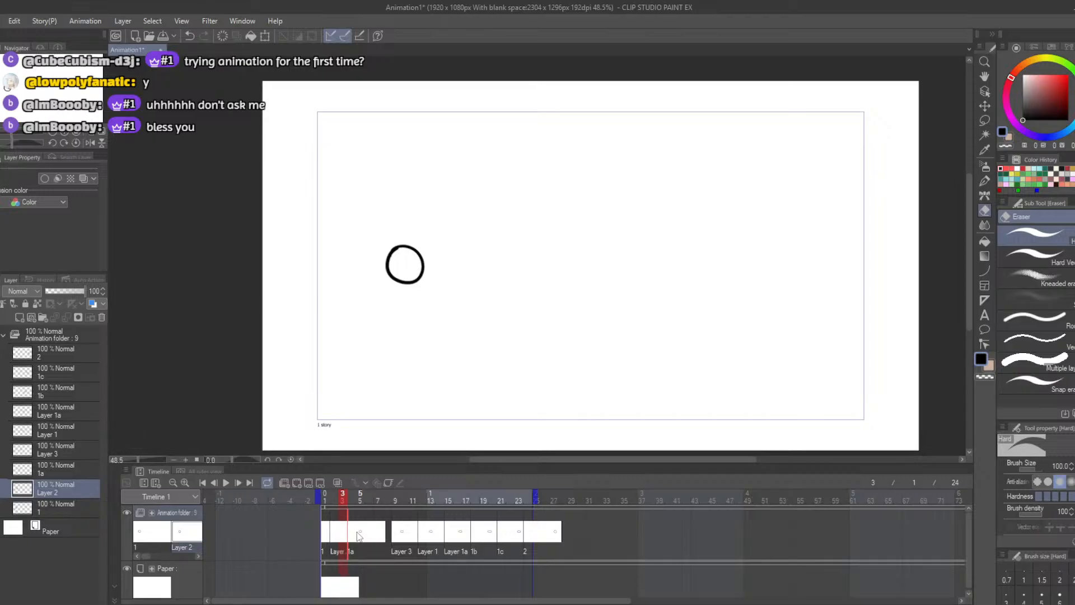
left_click(404, 537)
left_click(343, 501)
mouse_move(342, 504)
left_mouse_down()
mouse_move(322, 500)
mouse_move(332, 504)
left_mouse_up()
left_click(353, 537)
mouse_move(347, 504)
left_mouse_down()
mouse_move(314, 497)
mouse_move(345, 497)
left_mouse_up()
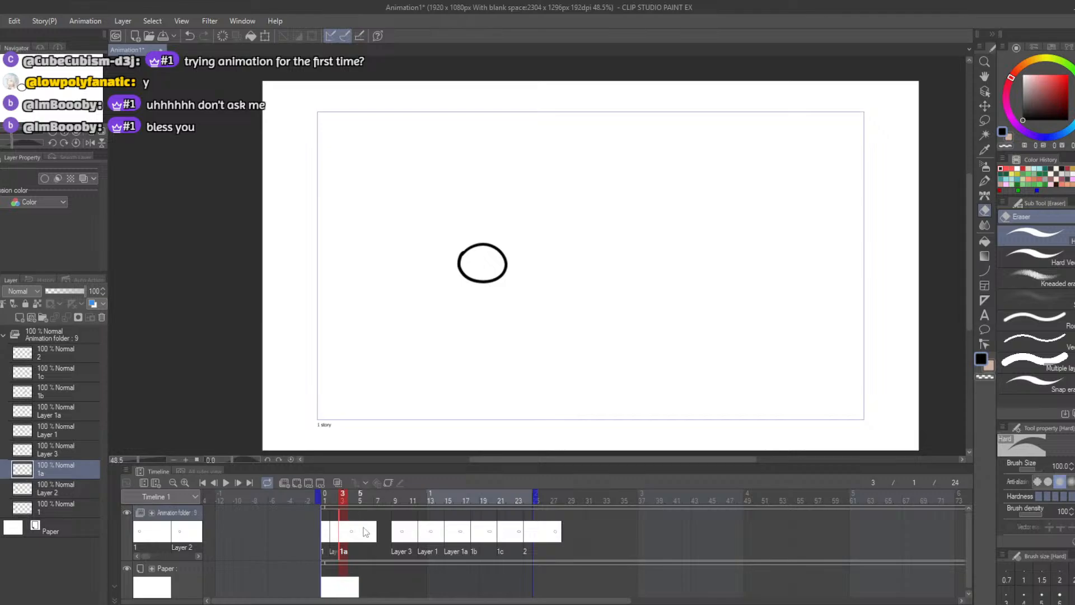
Step: Move the Layer 3 cel to frame 6 and the Layer 1 cel to frame 7
mouse_move(406, 539)
left_mouse_down()
mouse_move(374, 536)
mouse_move(390, 534)
left_mouse_up()
left_click(402, 536)
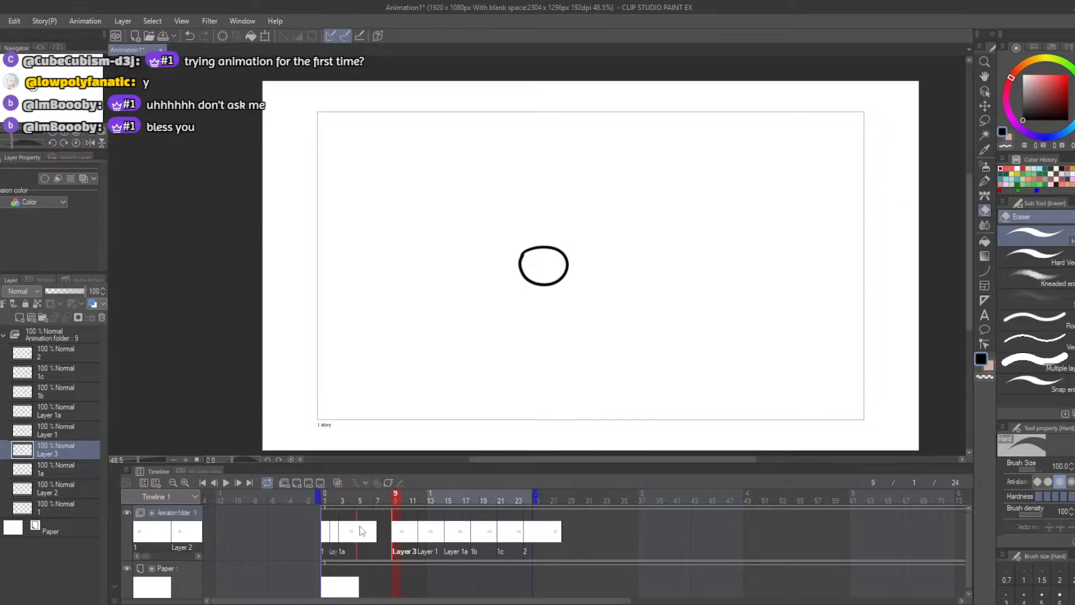
left_click_drag(371, 530, 422, 500)
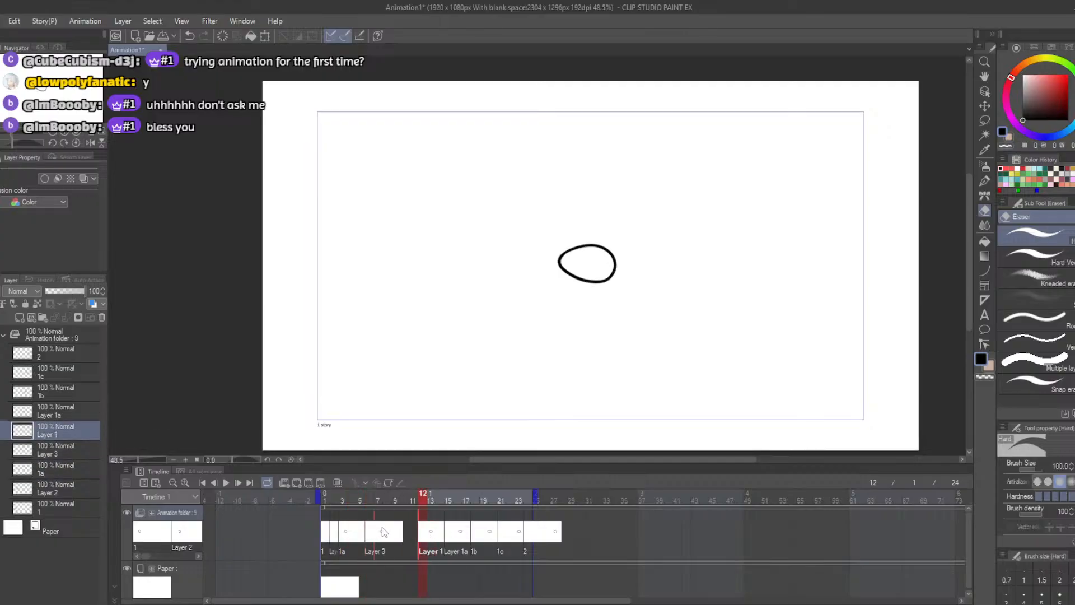
left_click_drag(382, 531, 382, 530)
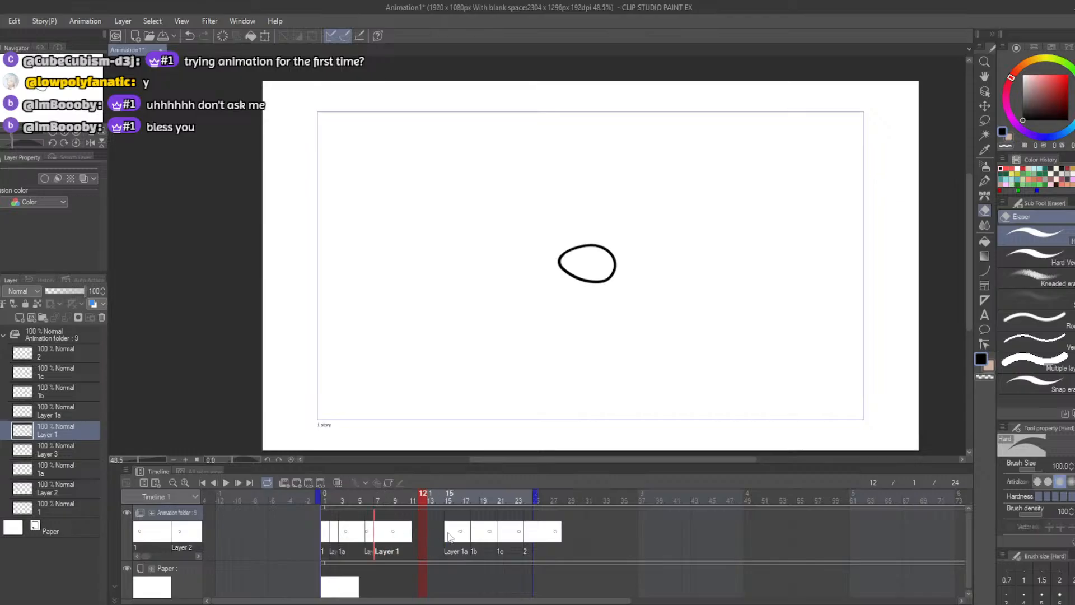
Step: Move the Layer 1a cel to frame 8 and the 1b, 1c and 2 cels to frames 12, 13 and 14
left_click(449, 493)
left_click_drag(390, 532, 434, 536)
left_click(478, 538)
left_click(502, 531)
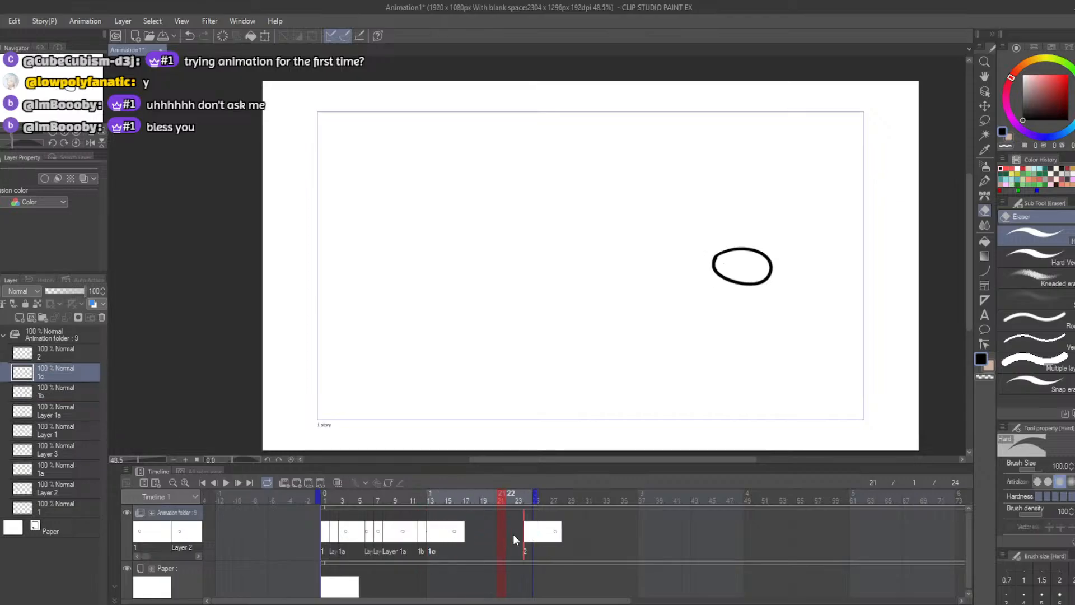
left_click_drag(522, 535, 436, 529)
Step: Play the retimed animation from the start and stop it
left_click_drag(368, 495, 286, 482)
left_click(226, 482)
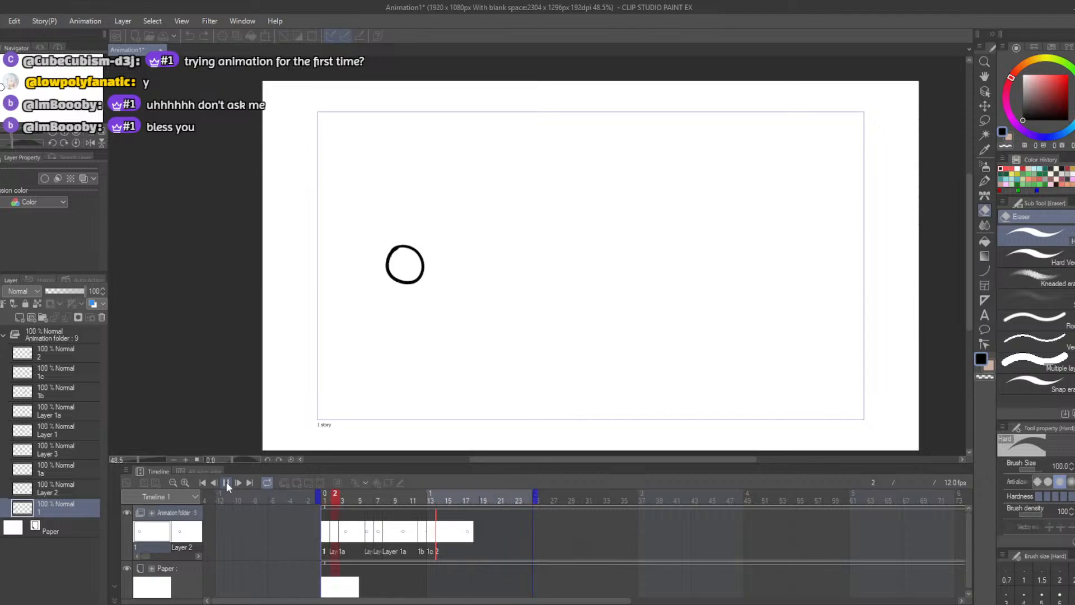
left_click(226, 482)
Step: Move the cels from Layer 3 through 2 onto consecutive frames 4 to 9 and shorten the timeline to end at frame 10
left_click(362, 536)
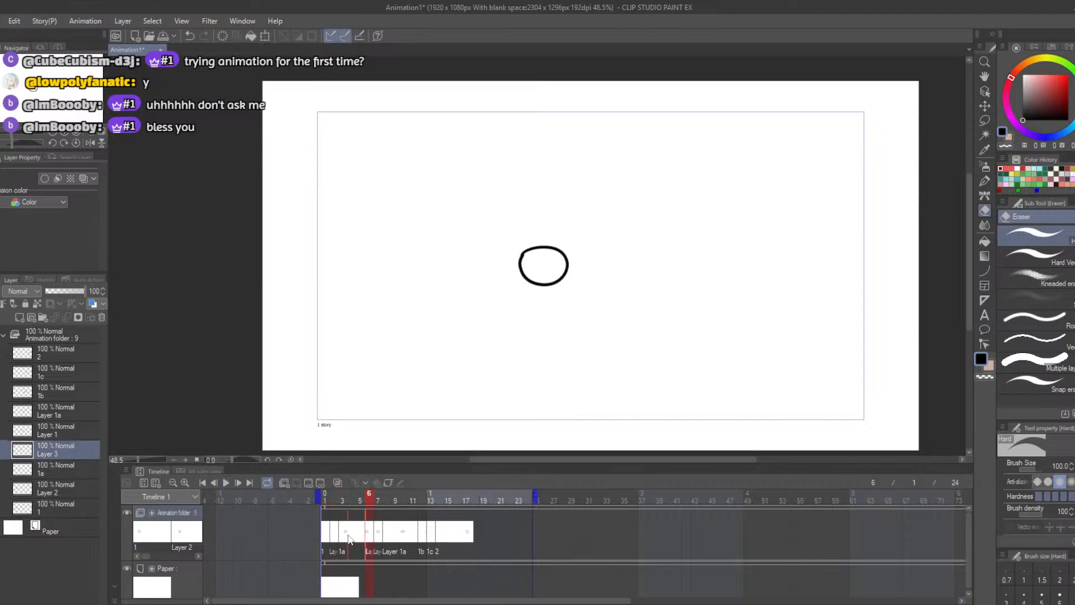
left_click(369, 534)
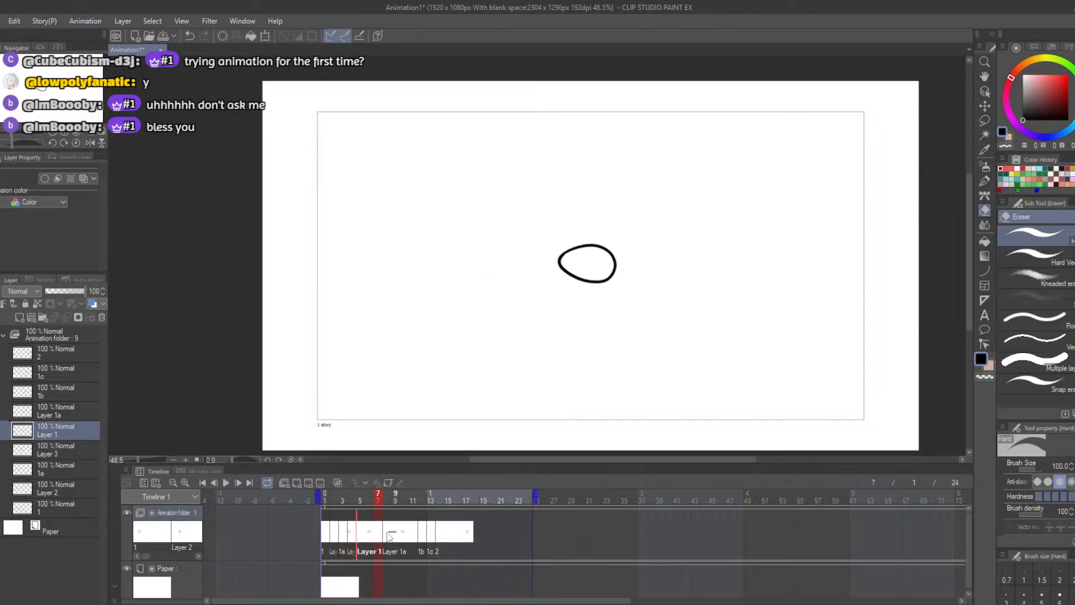
mouse_move(388, 534)
left_mouse_down()
mouse_move(374, 534)
mouse_move(410, 537)
mouse_move(395, 537)
left_mouse_up()
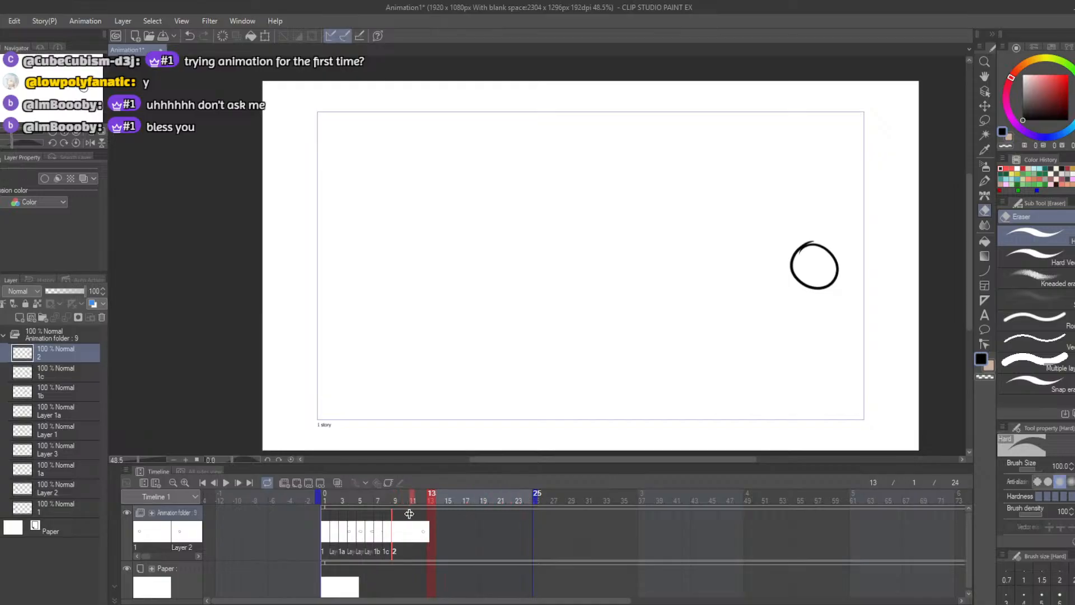
mouse_move(409, 513)
left_mouse_down()
mouse_move(410, 498)
mouse_move(328, 497)
left_mouse_up()
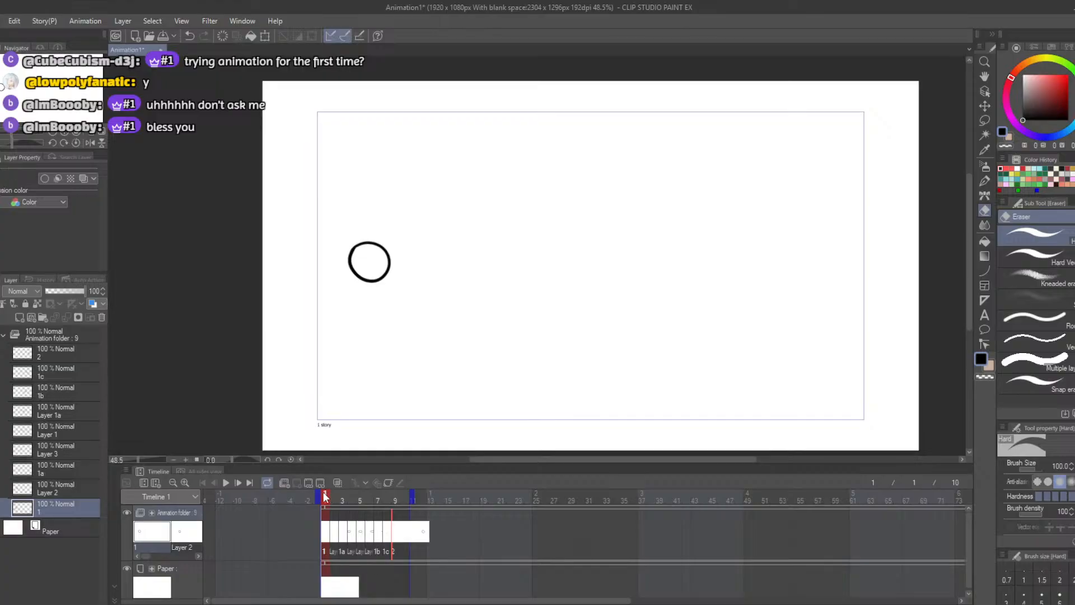
Step: Play and stop the ten-frame ball animation several times to review its timing
left_click(224, 484)
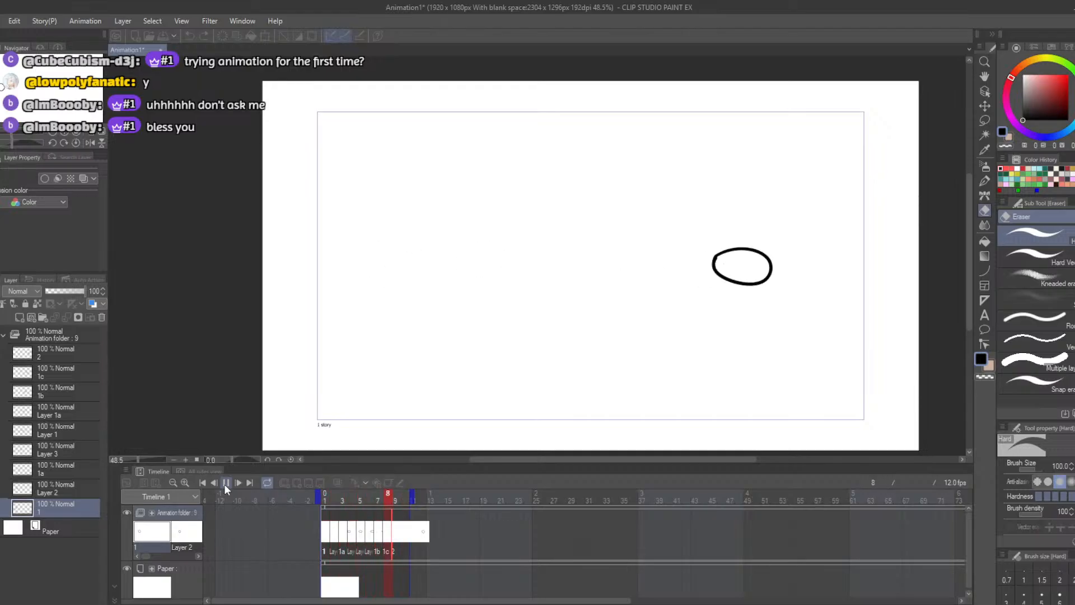
left_click(223, 484)
left_click(224, 484)
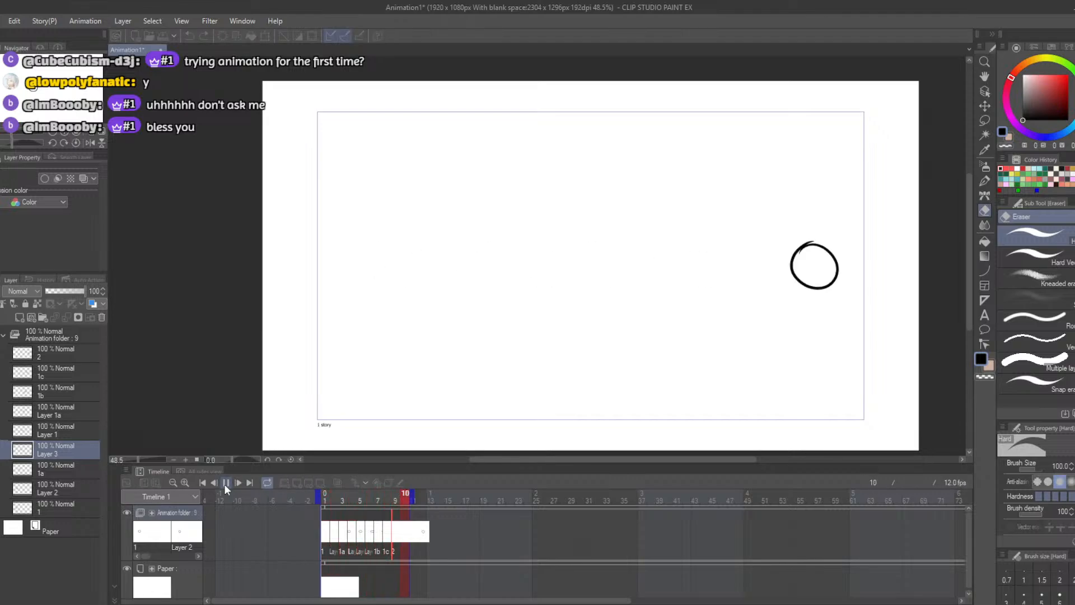
left_click(226, 484)
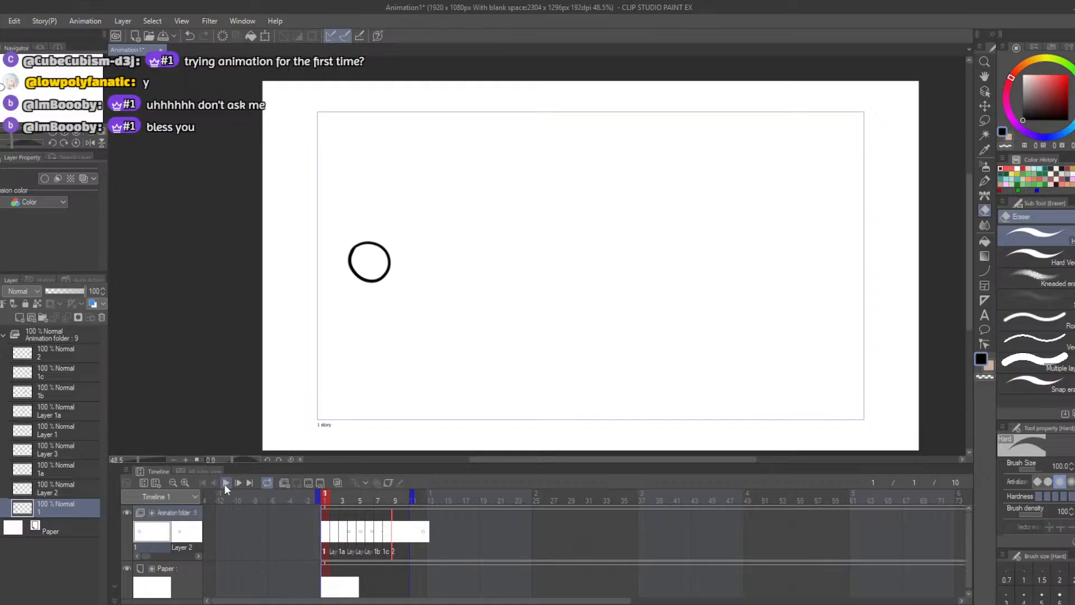
left_click(223, 484)
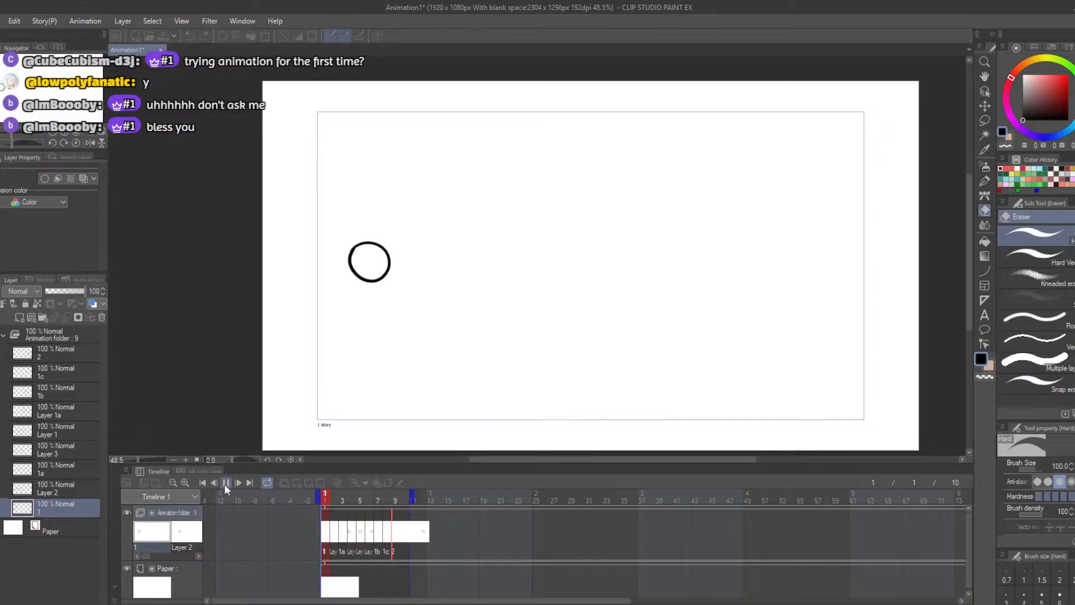
left_click(223, 484)
left_click(224, 484)
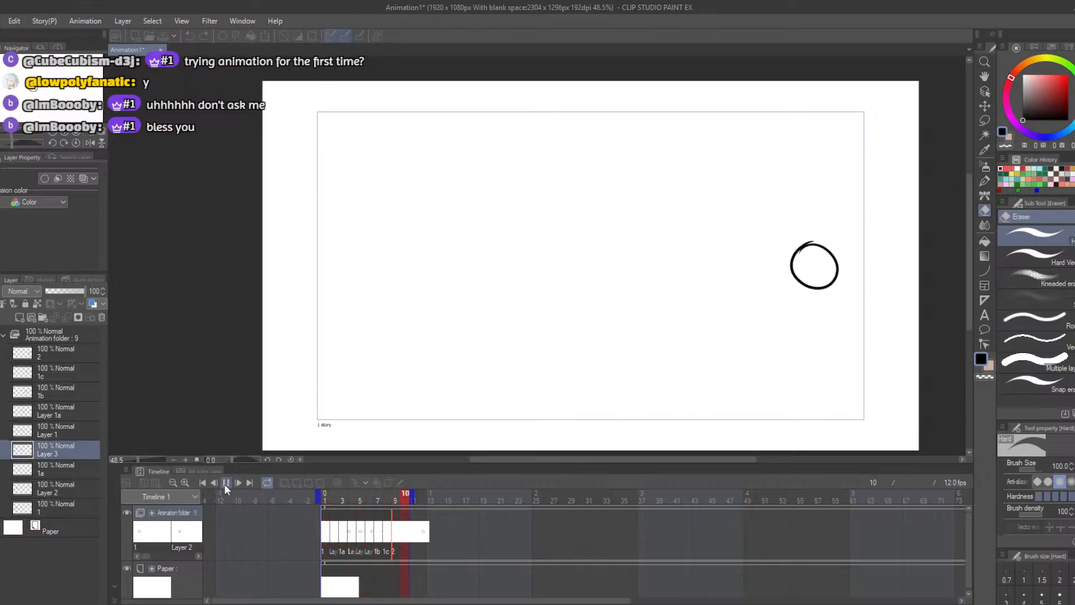
left_click(224, 484)
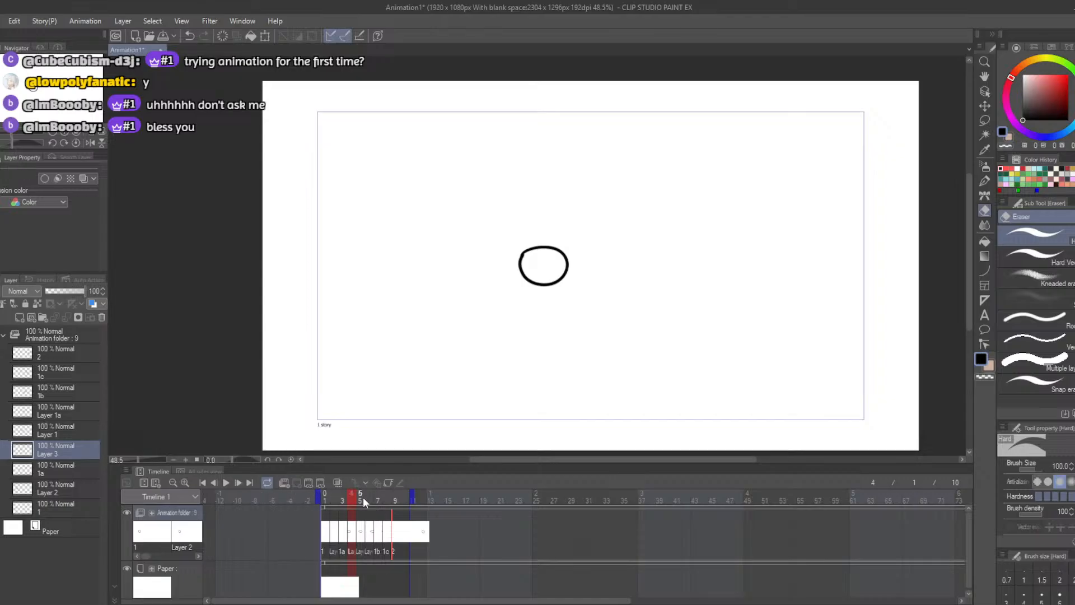
Step: Scrub through the opening frames, replay the loop from frame 1, and return to the first frame
left_click(324, 497)
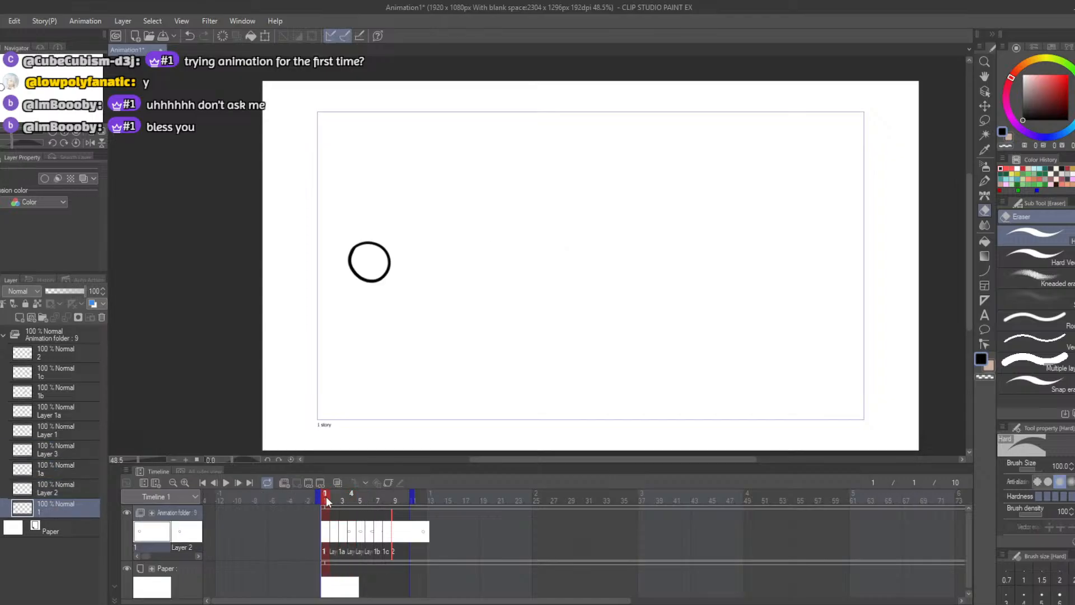
left_click_drag(340, 497, 286, 482)
left_click(227, 485)
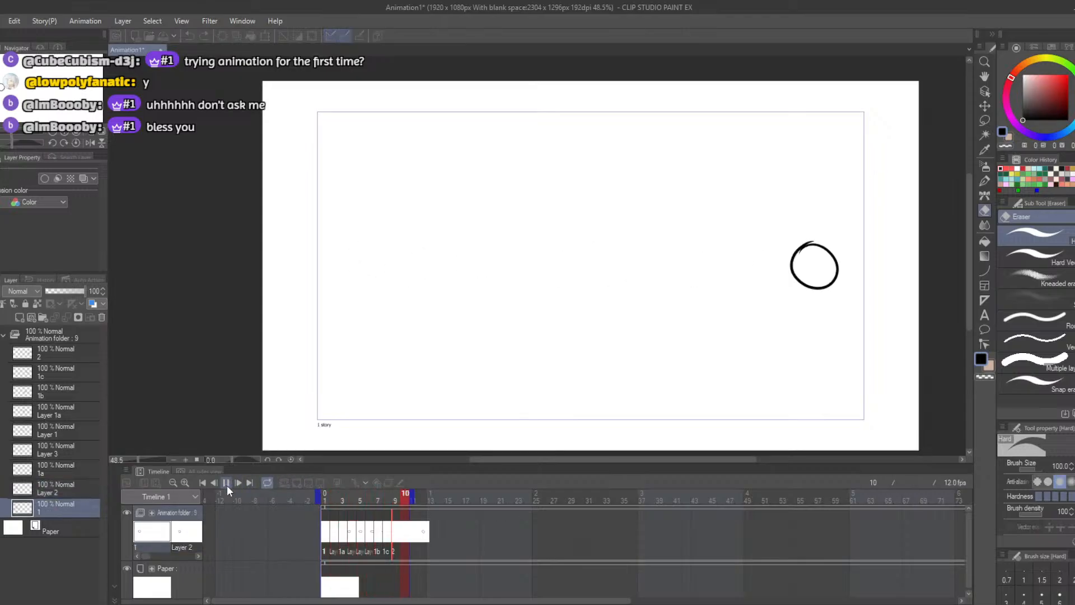
left_click_drag(361, 496, 301, 473)
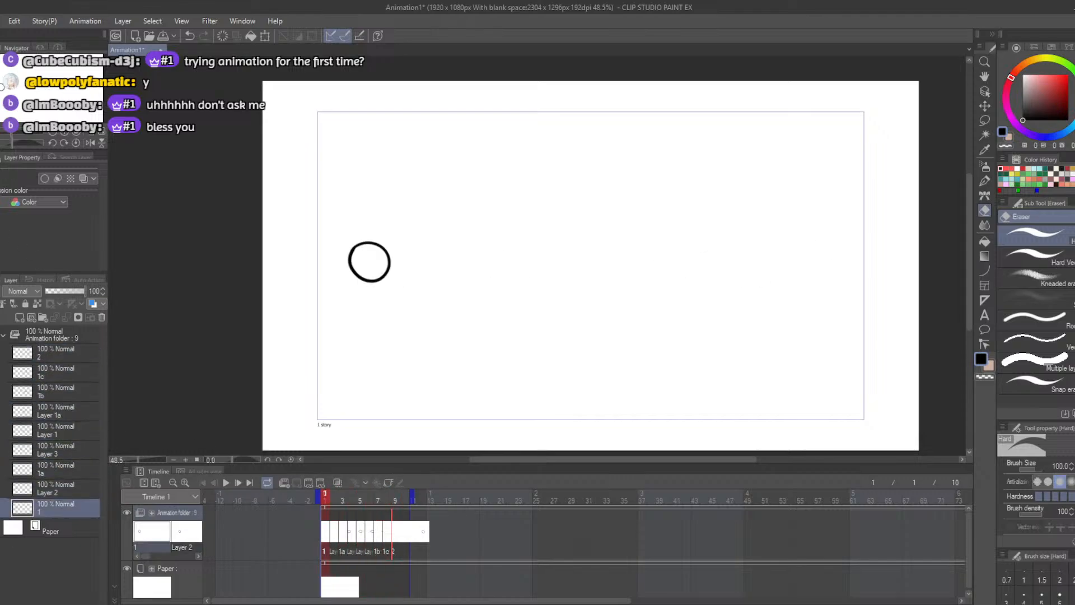
Step: Save the animation as Animation1.clip in the Alec Illustration folder, replacing the existing file
left_click(1, 21)
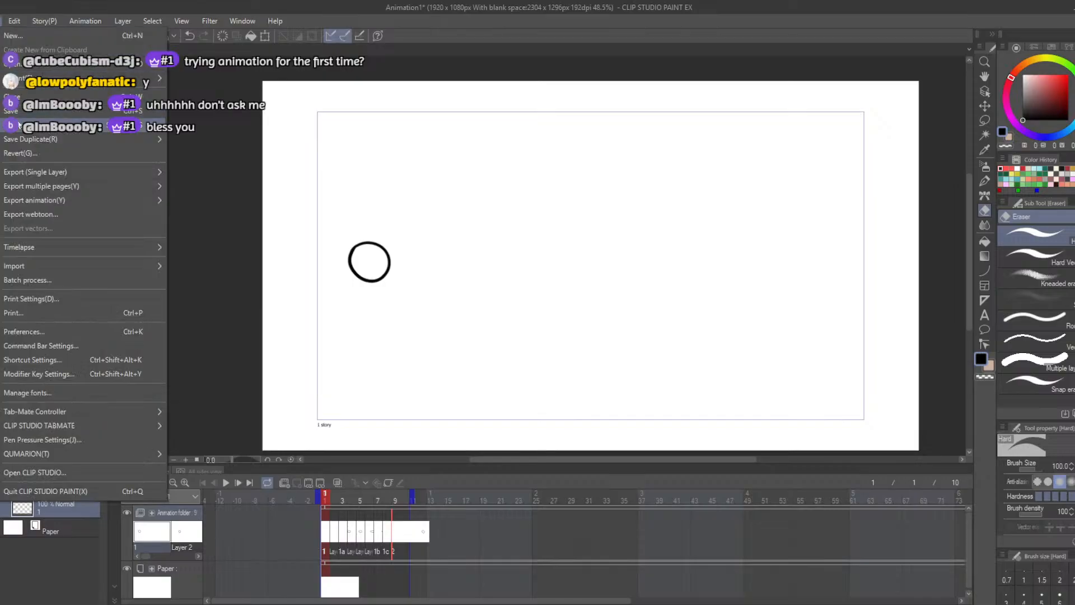
left_click(56, 126)
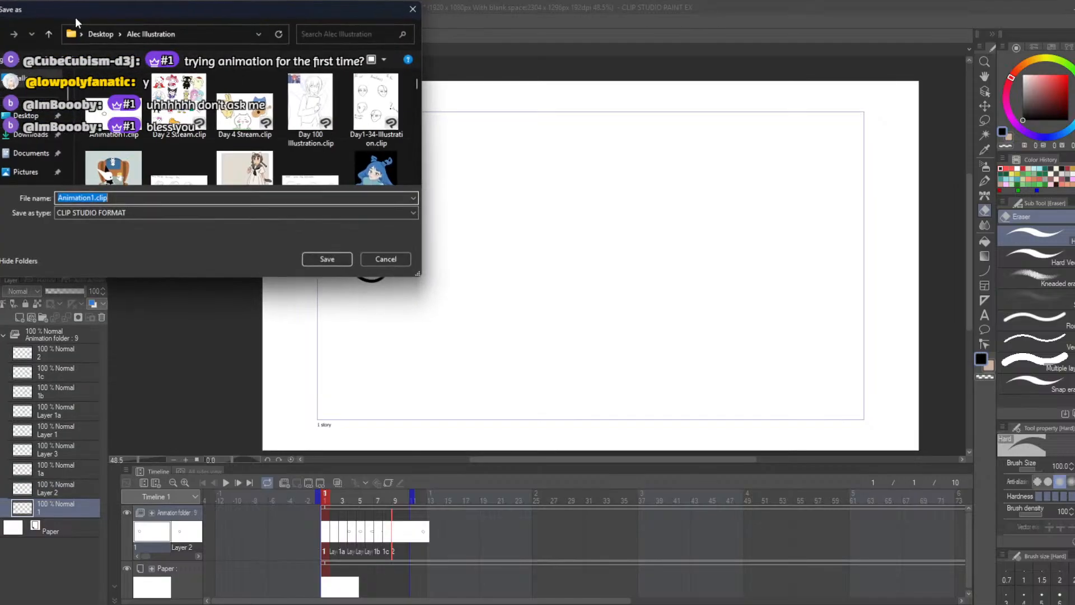
left_click(327, 259)
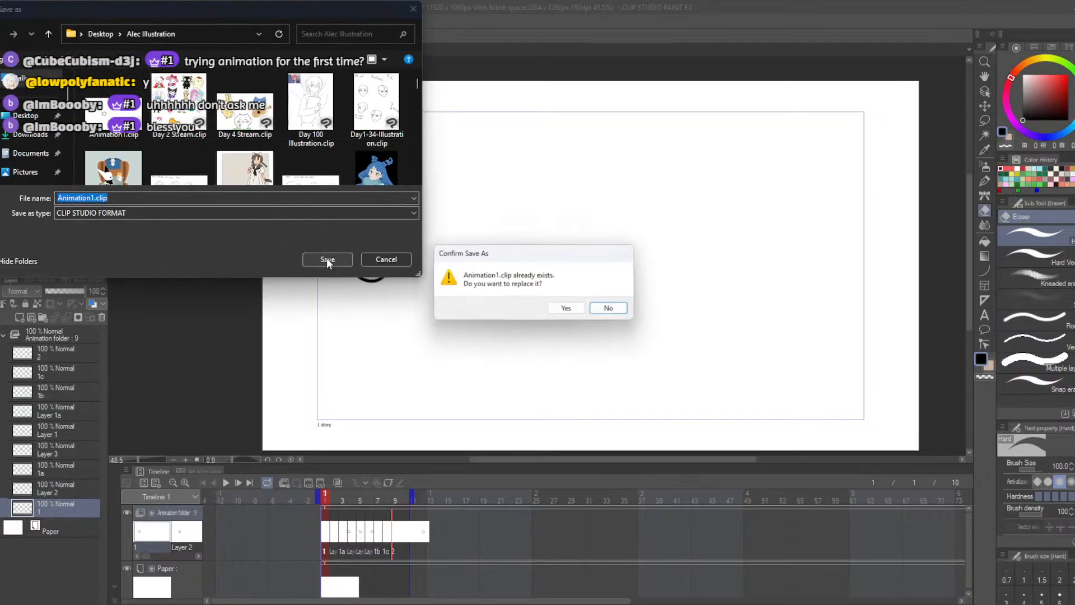
left_click(568, 309)
Step: Change the timeline's frame rate to 24 fps
left_click(123, 21)
mouse_move(148, 23)
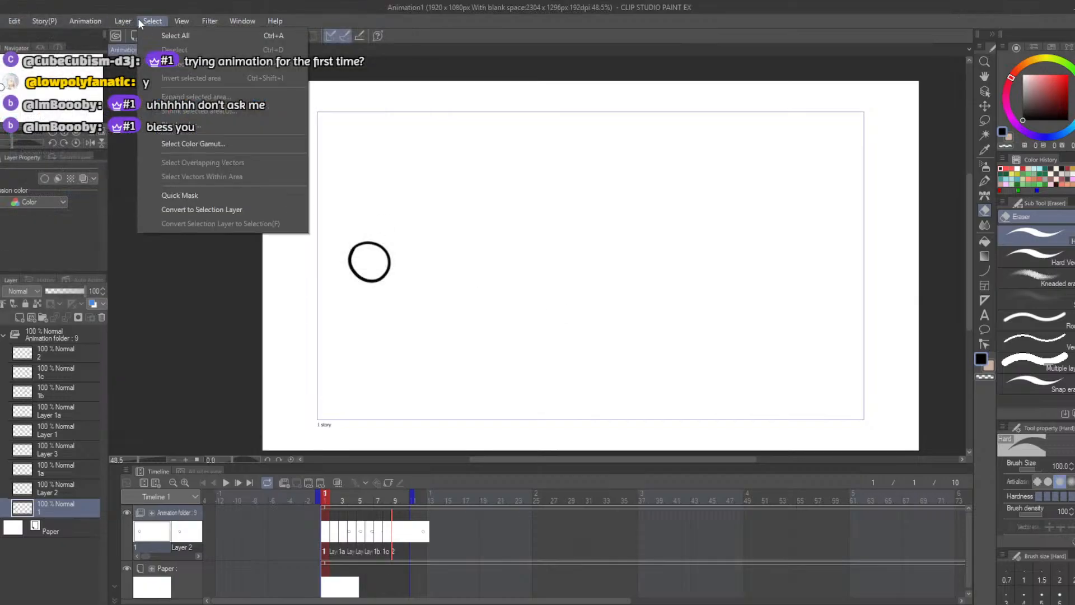
mouse_move(91, 21)
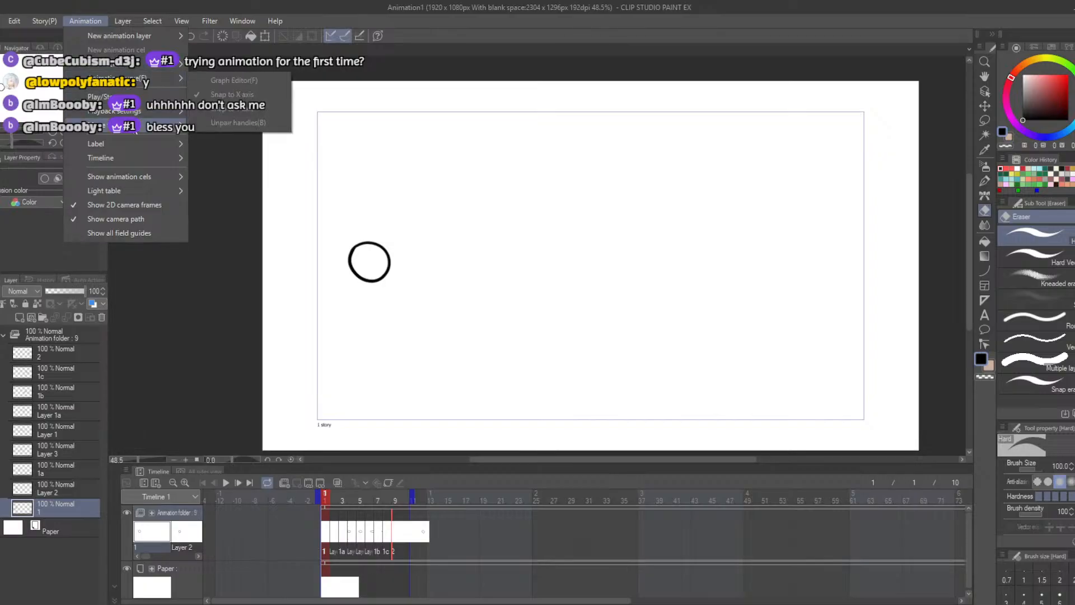
mouse_move(150, 152)
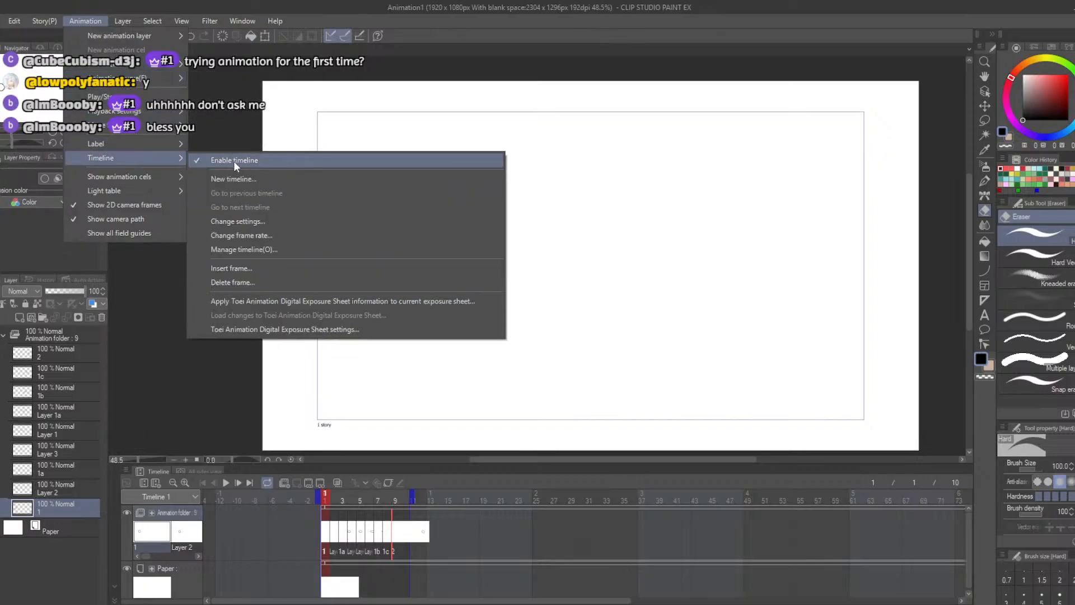
left_click(524, 299)
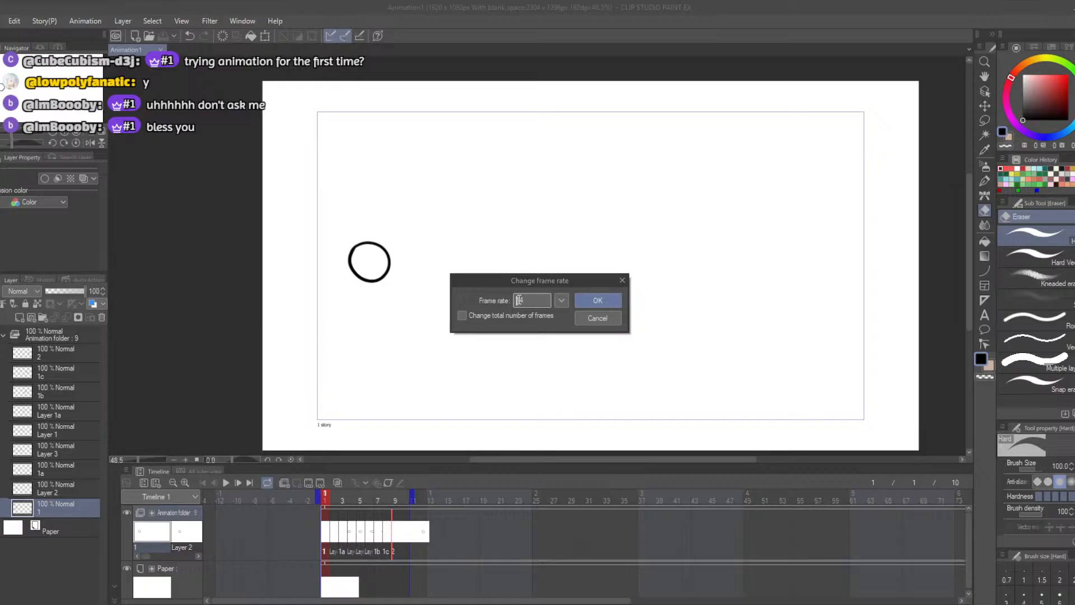
type("4")
left_click(595, 300)
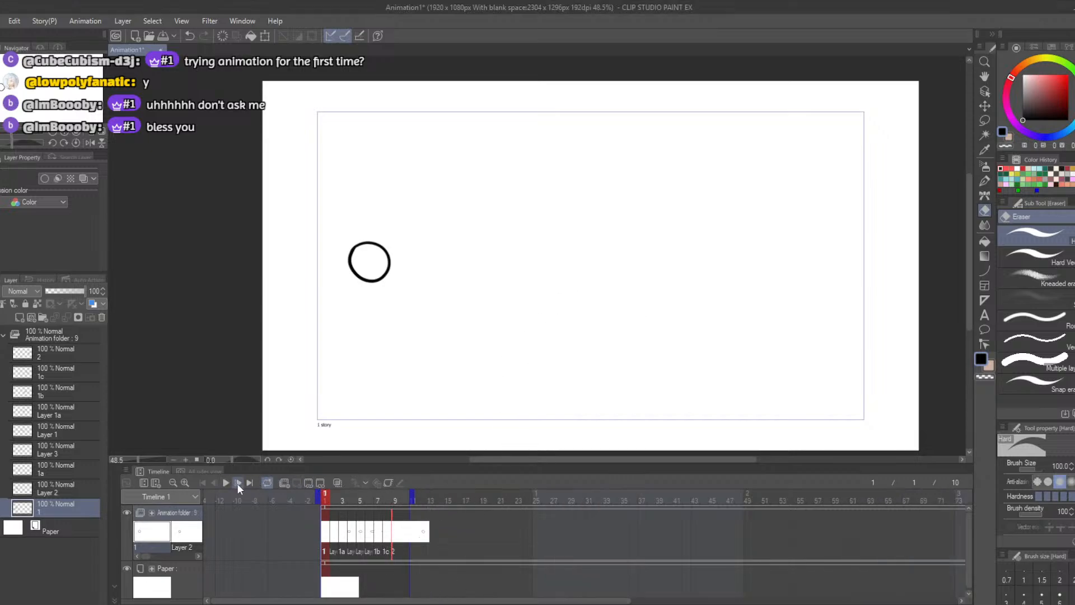
Step: Play and stop the animation at 24 fps to check the faster motion
left_click(223, 483)
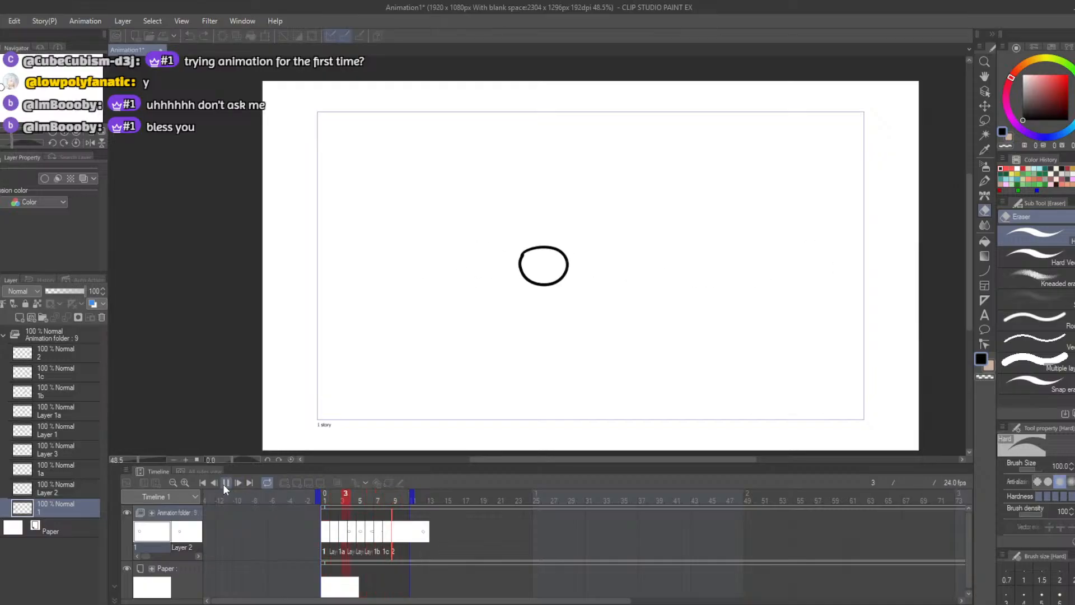
left_click(223, 484)
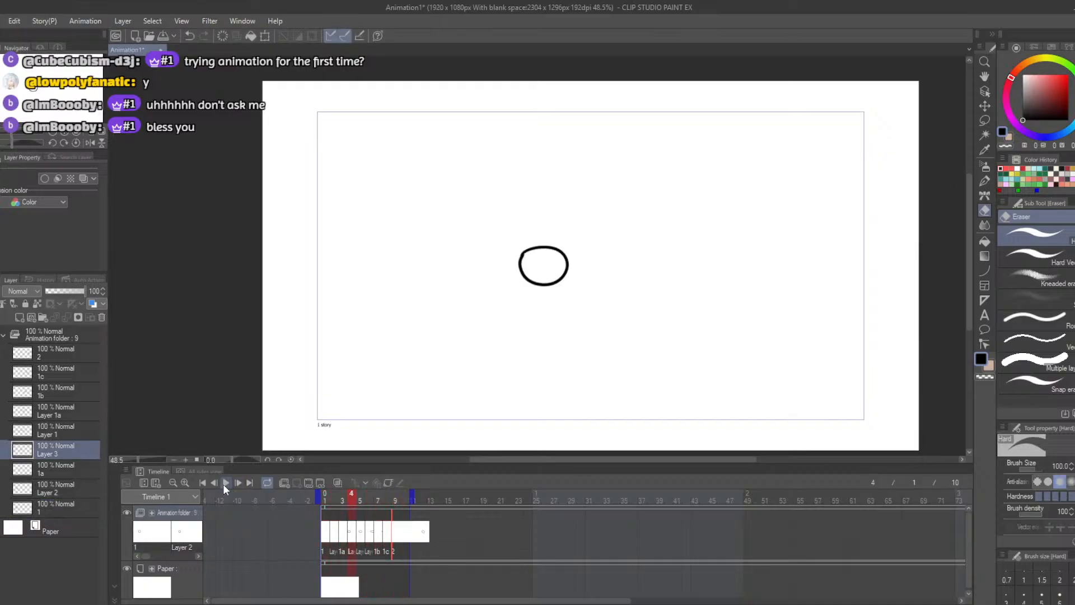
left_click(223, 484)
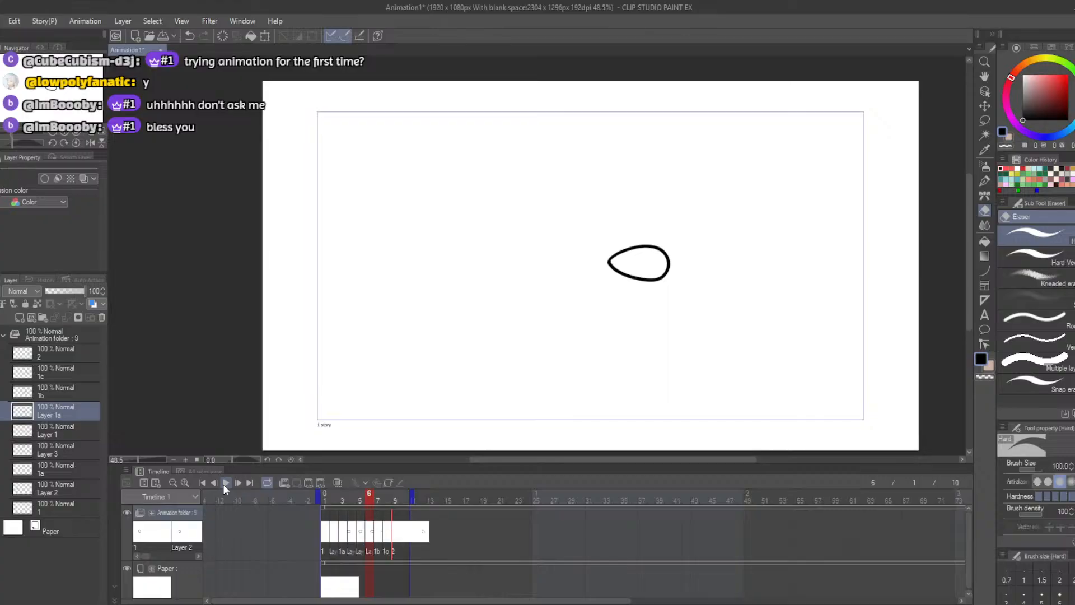
left_click(222, 484)
Step: Space out the final cels by moving 1b to frame 8, 1c to frame 10 and 2 to frame 13
left_click(334, 532)
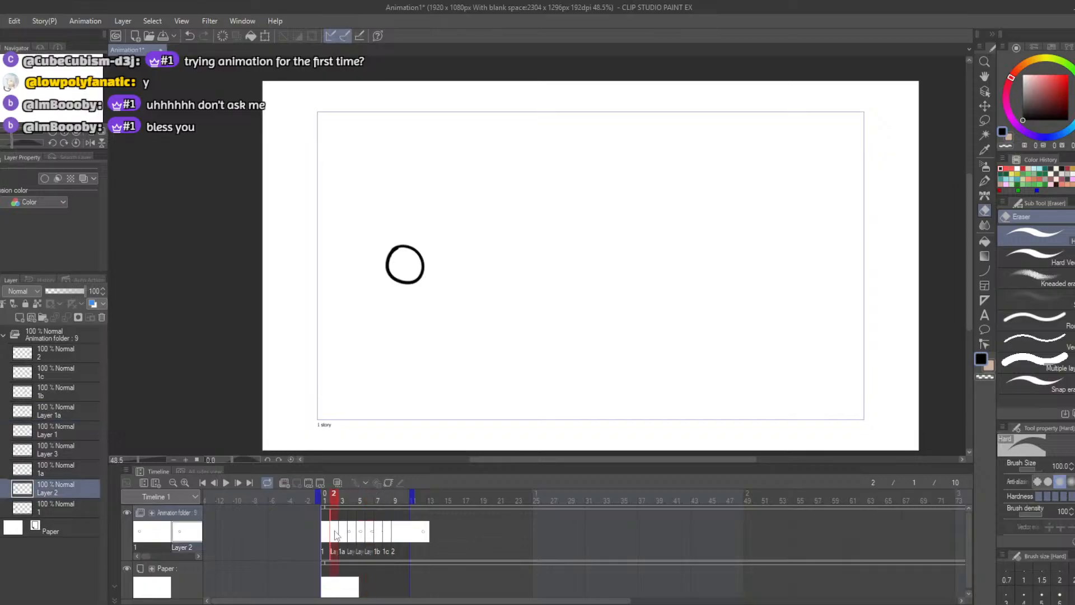
left_click(398, 537)
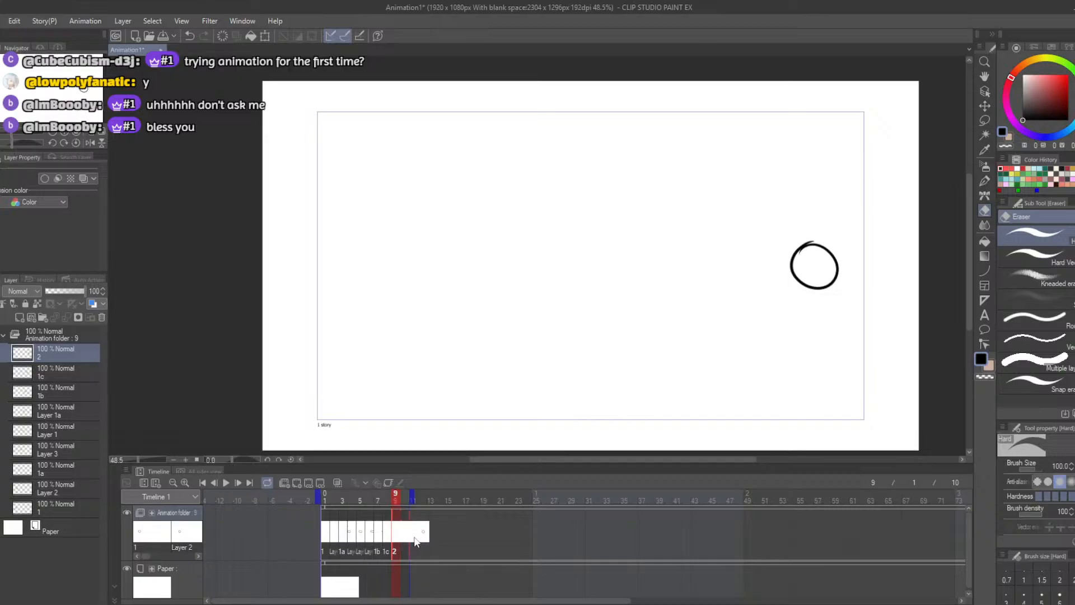
left_click_drag(397, 539, 414, 539)
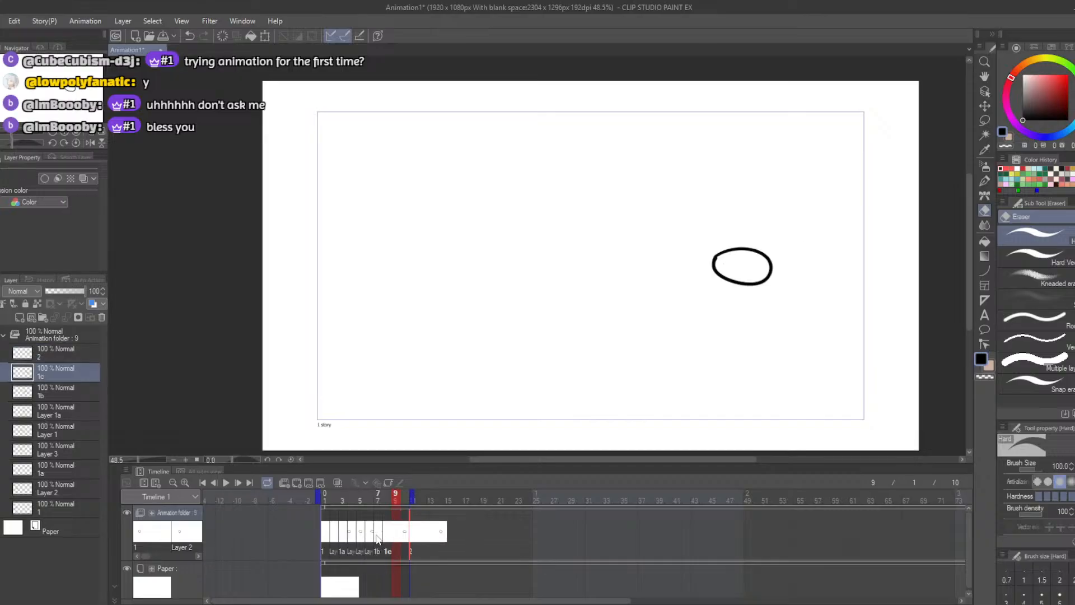
left_click(378, 538)
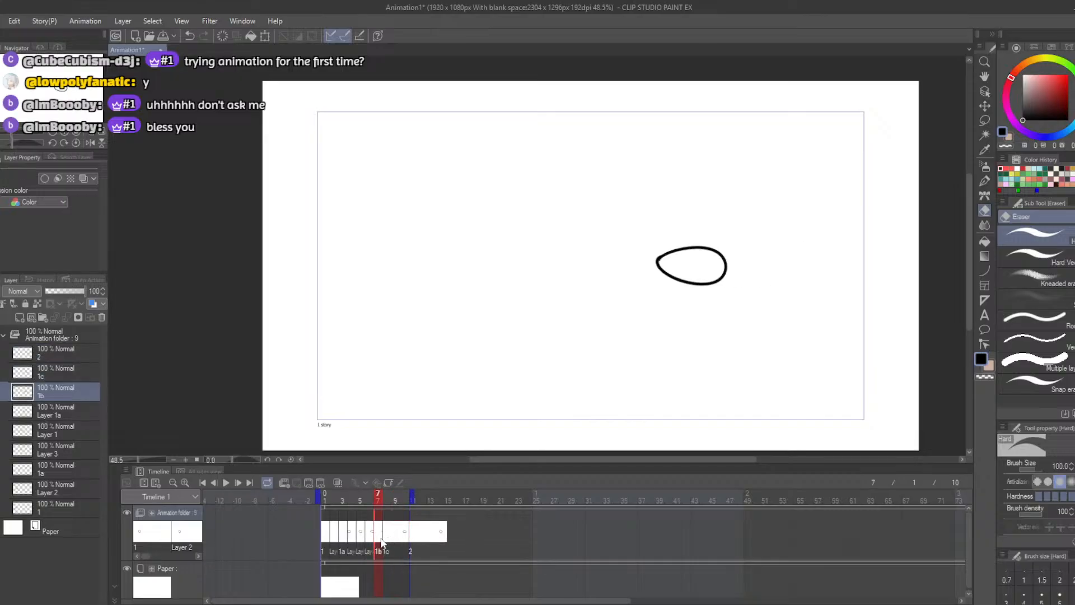
left_click(388, 539)
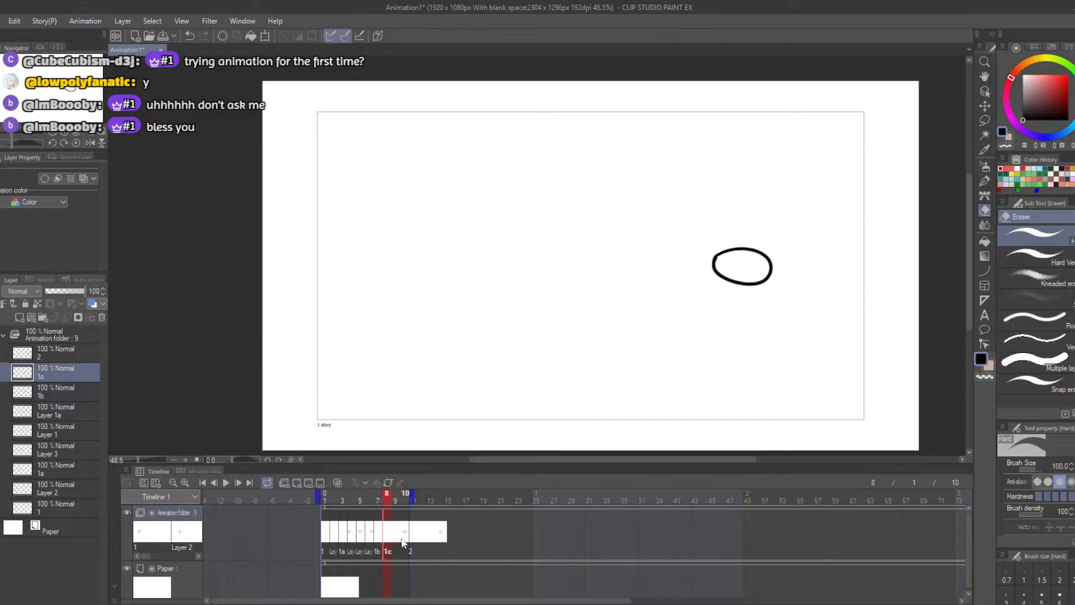
left_click(406, 539)
left_click_drag(433, 539, 404, 538)
left_click(388, 539)
left_click(411, 539)
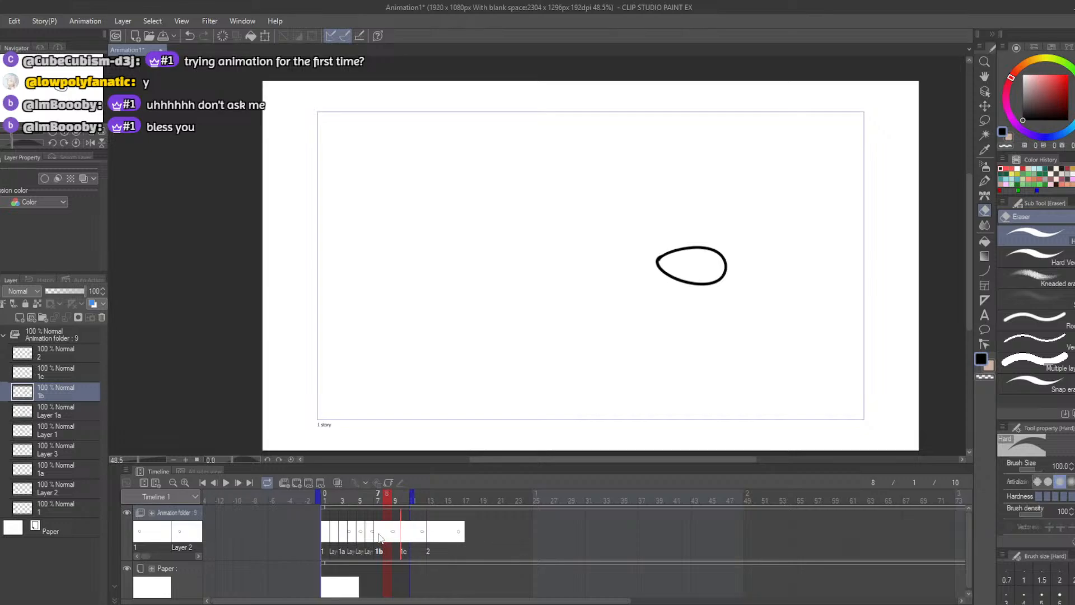
left_click(388, 539)
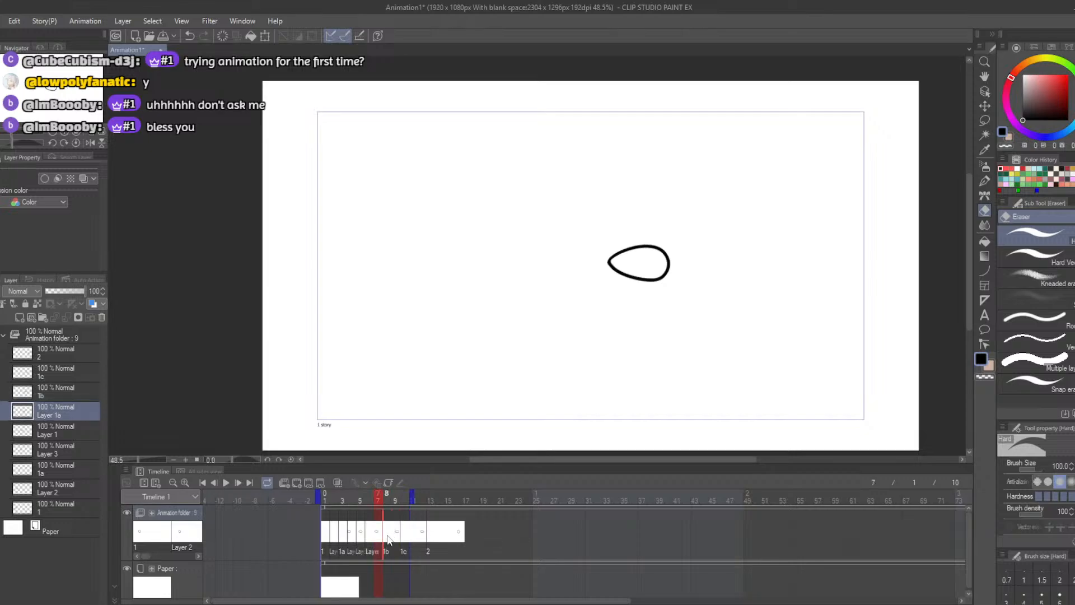
Step: Play the respaced animation from frame 1 and stop it
left_click(325, 496)
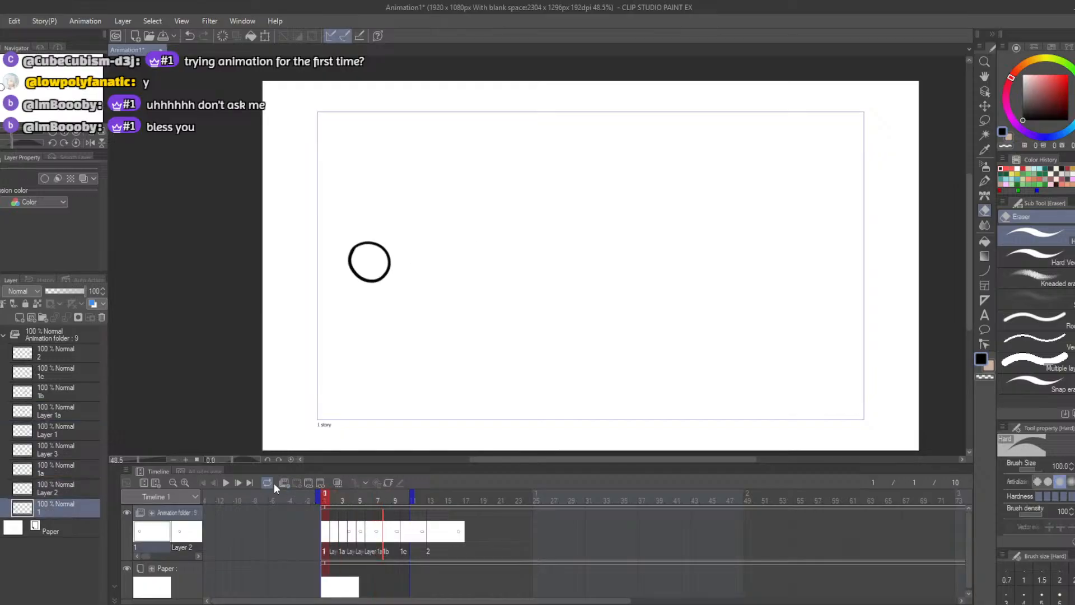
left_click(224, 482)
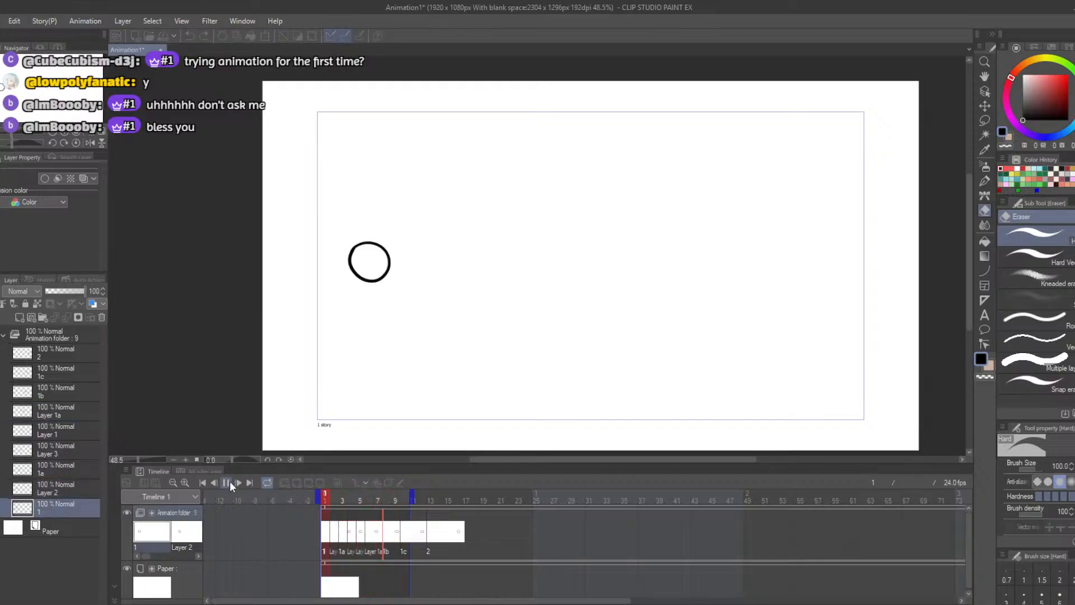
left_click(227, 482)
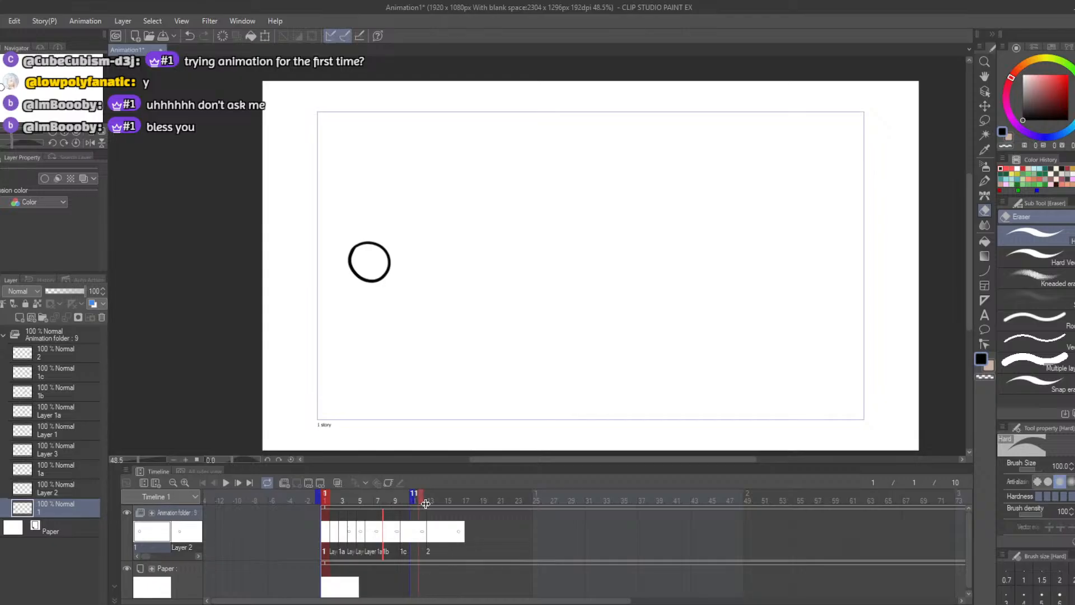
Step: Extend the timeline's end to frame 13 and then to frame 16, playing the animation after each extension
left_click(442, 500)
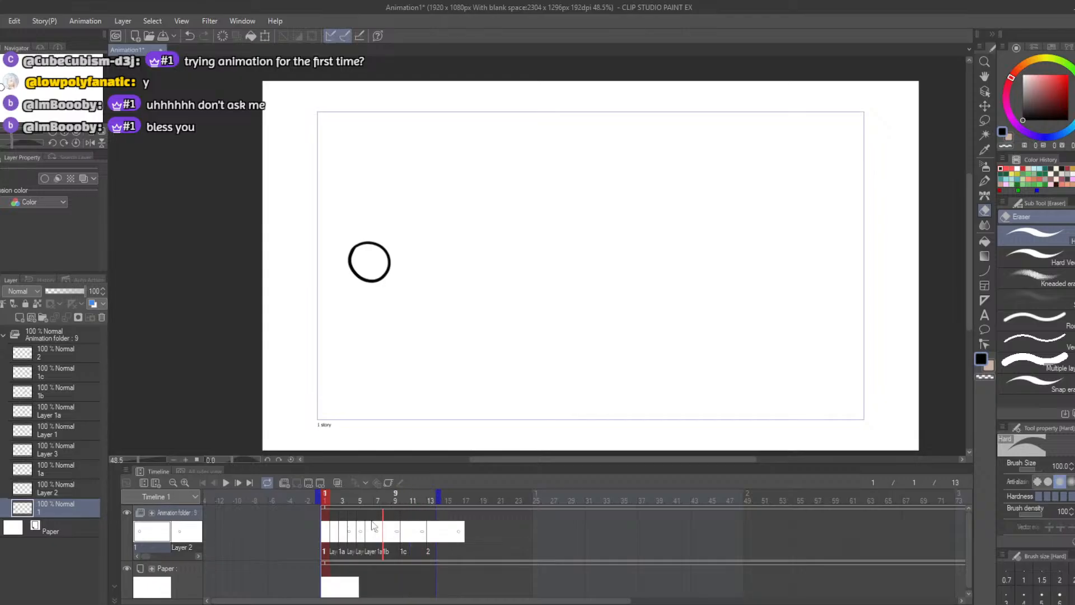
left_click(225, 482)
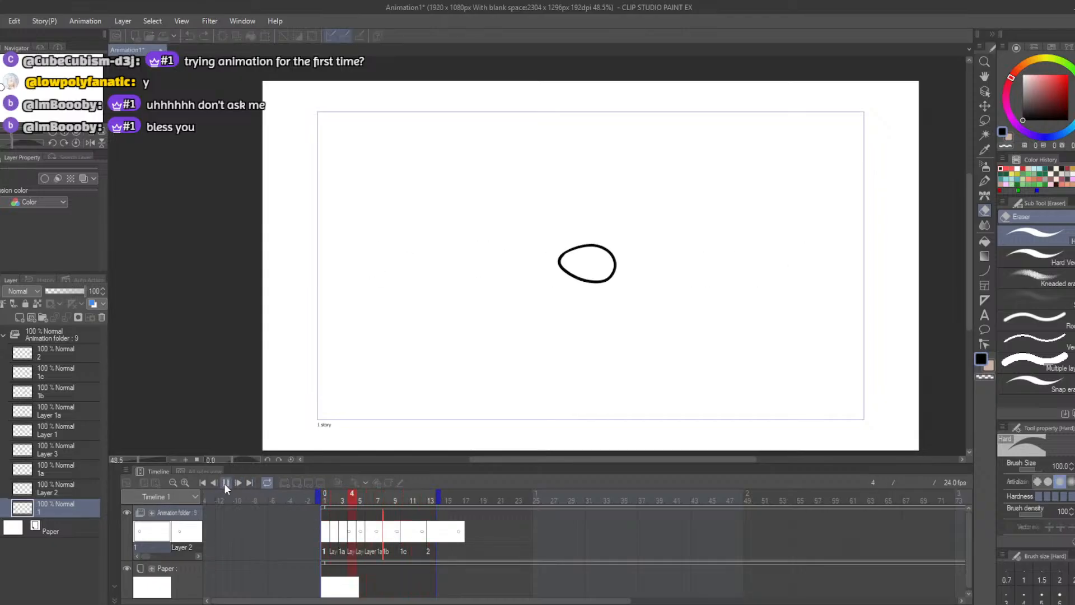
left_click(225, 482)
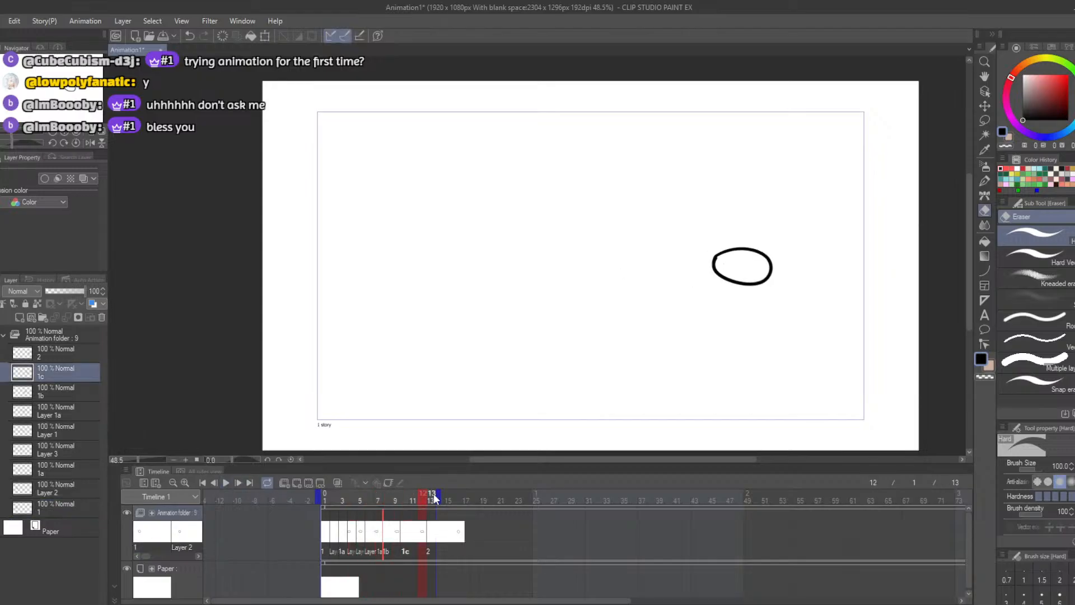
left_click(461, 496)
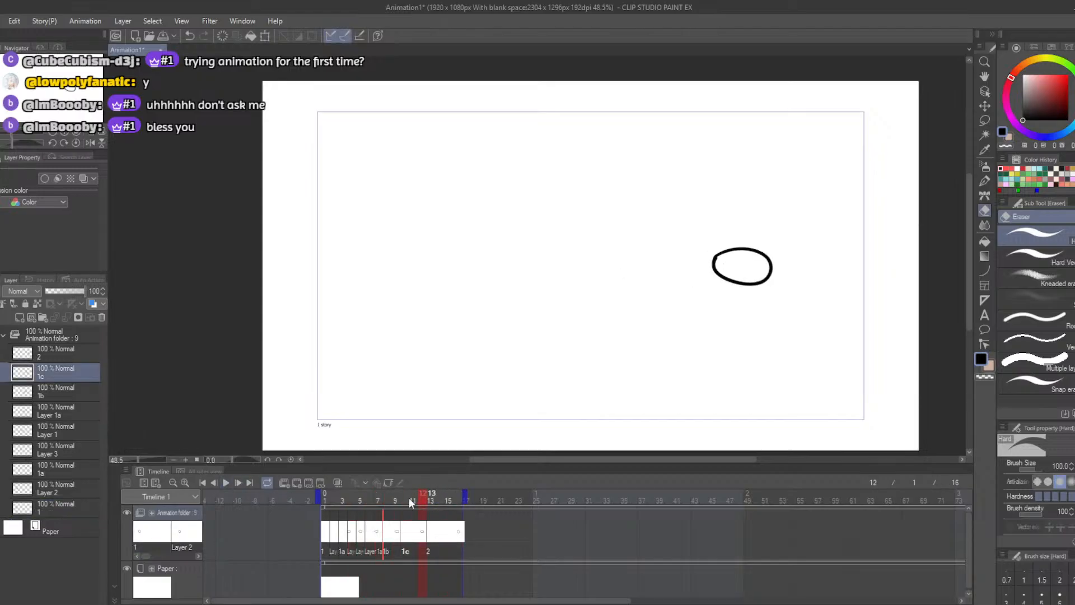
left_click(224, 482)
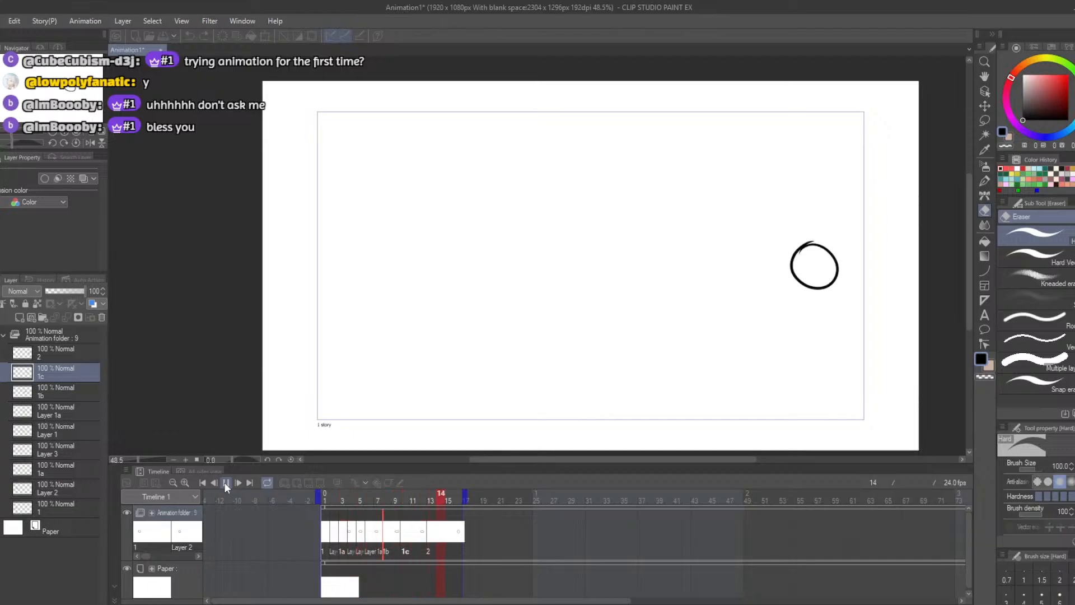
Step: Replay the looping ball animation and stop it
left_click(224, 482)
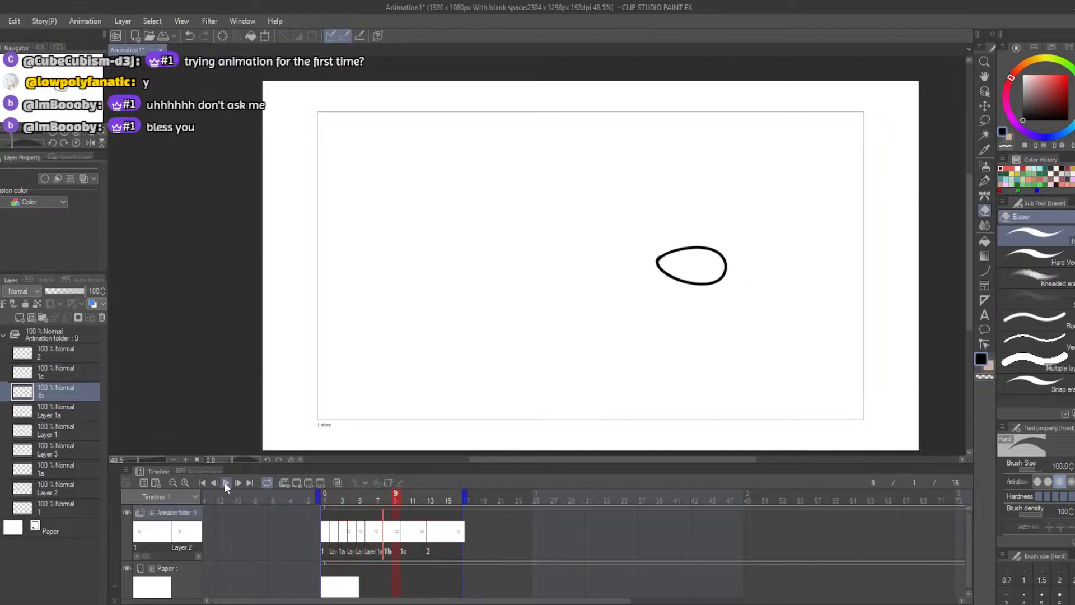
left_click(224, 482)
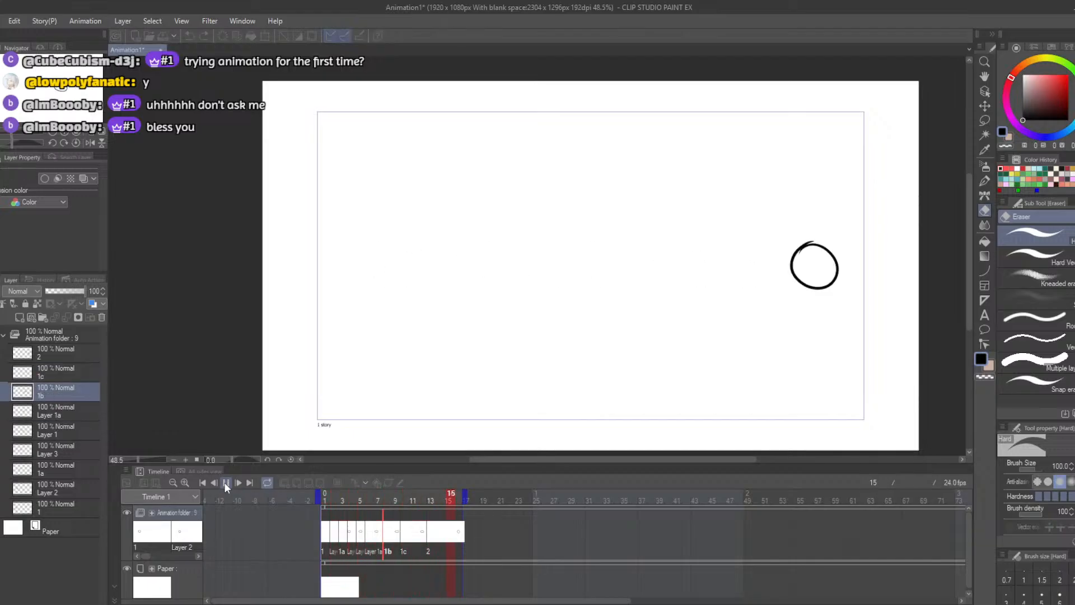
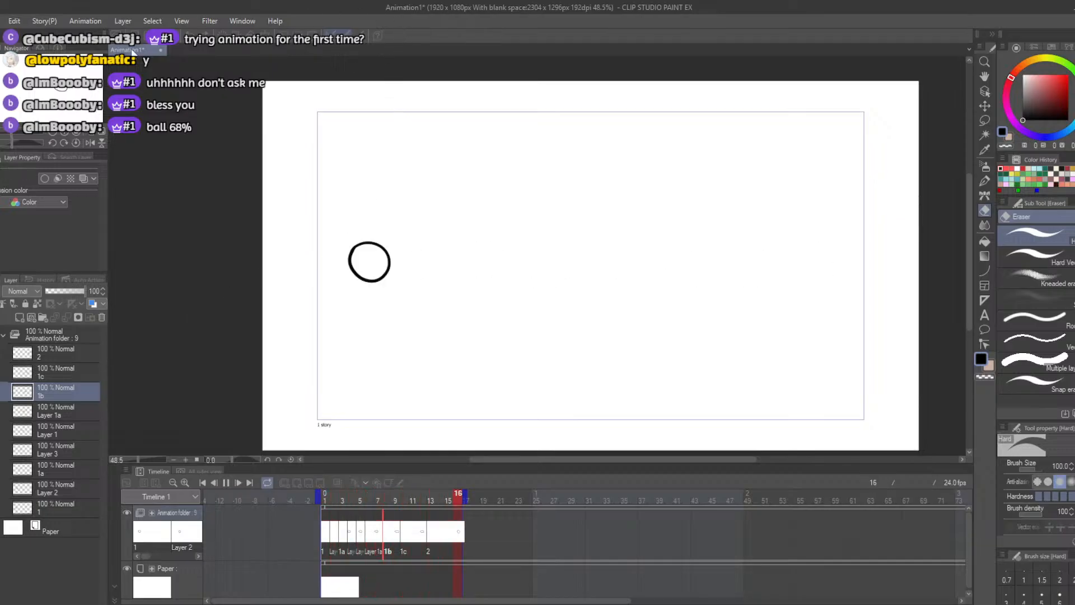
left_click(1, 21)
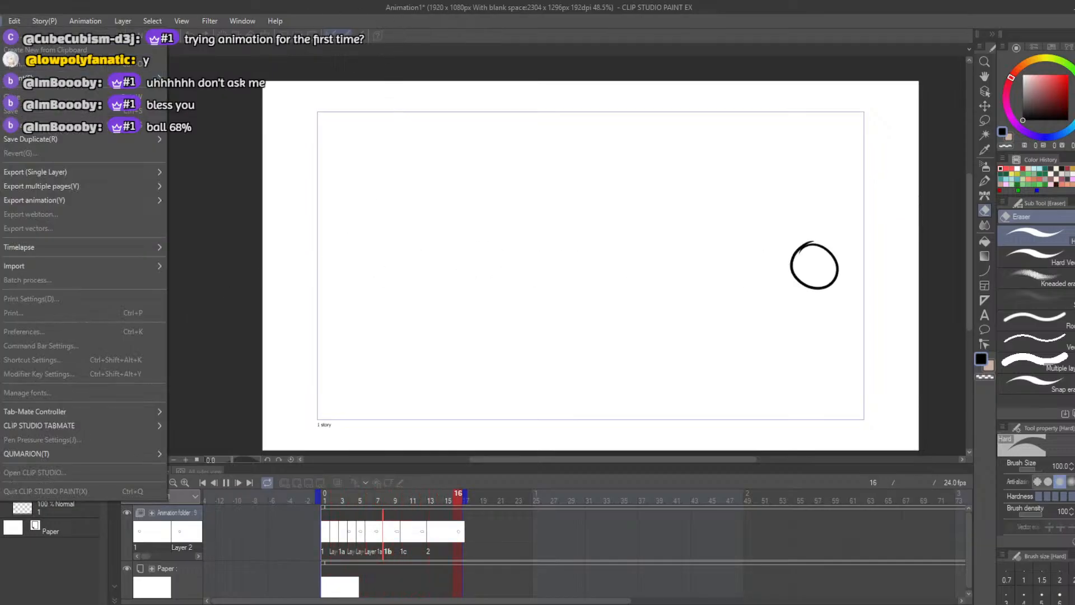
left_click(240, 111)
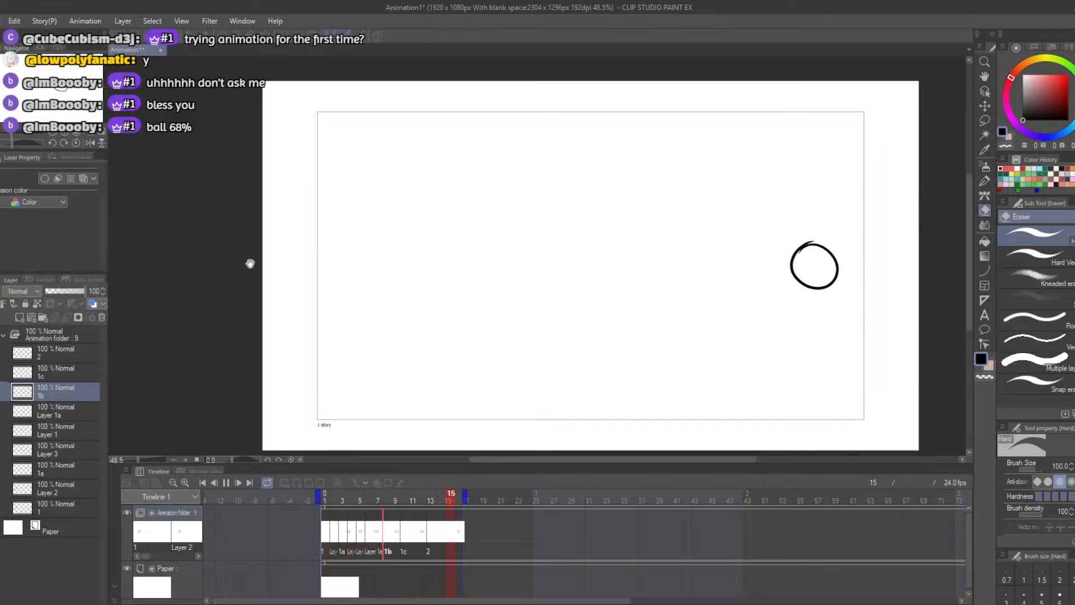
left_click(227, 482)
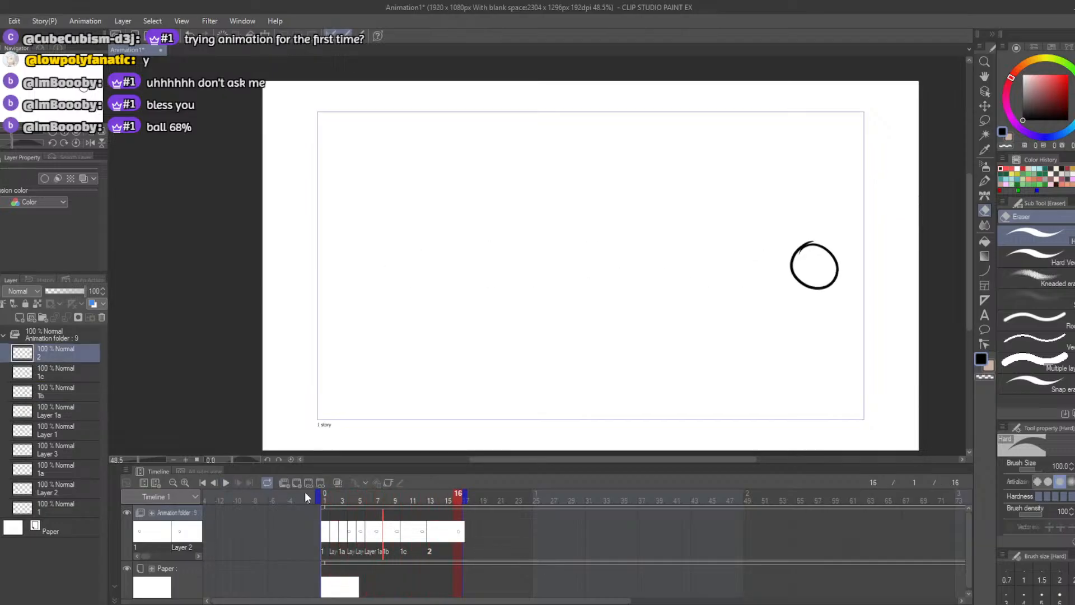
Step: Extend the timeline's end to frame 20, add a new layer to the animation folder and assign it as cel 3 at frame 16
left_click_drag(456, 498, 437, 482)
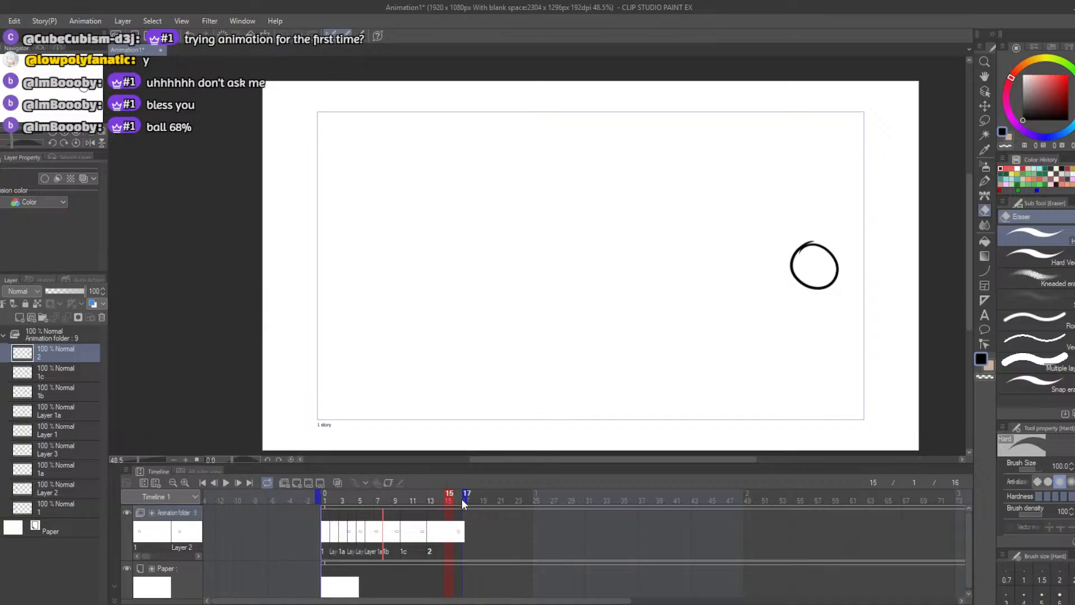
left_click_drag(461, 498, 481, 498)
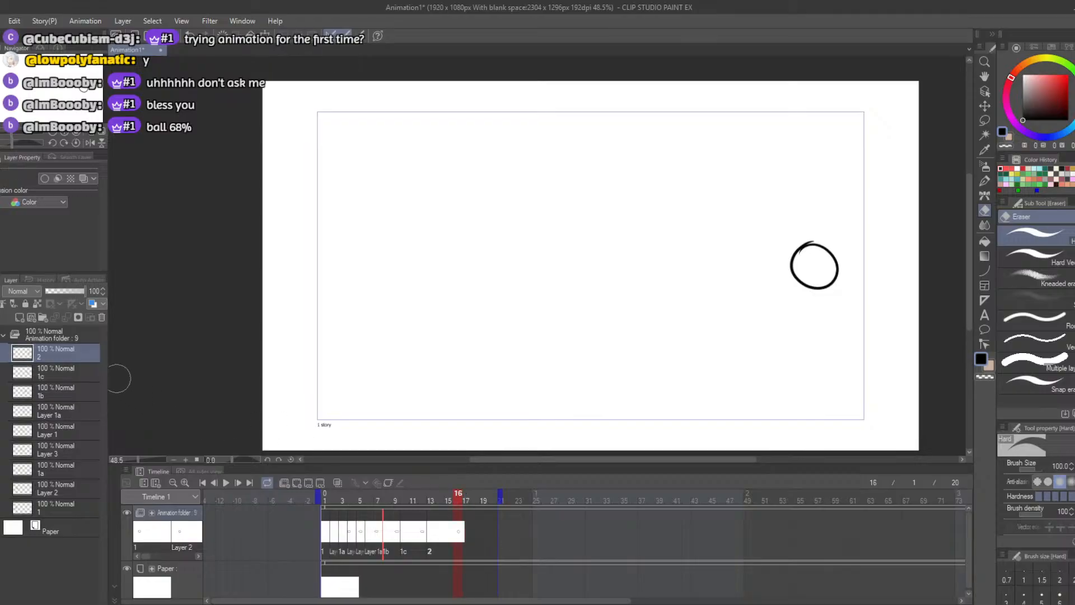
left_click(20, 320)
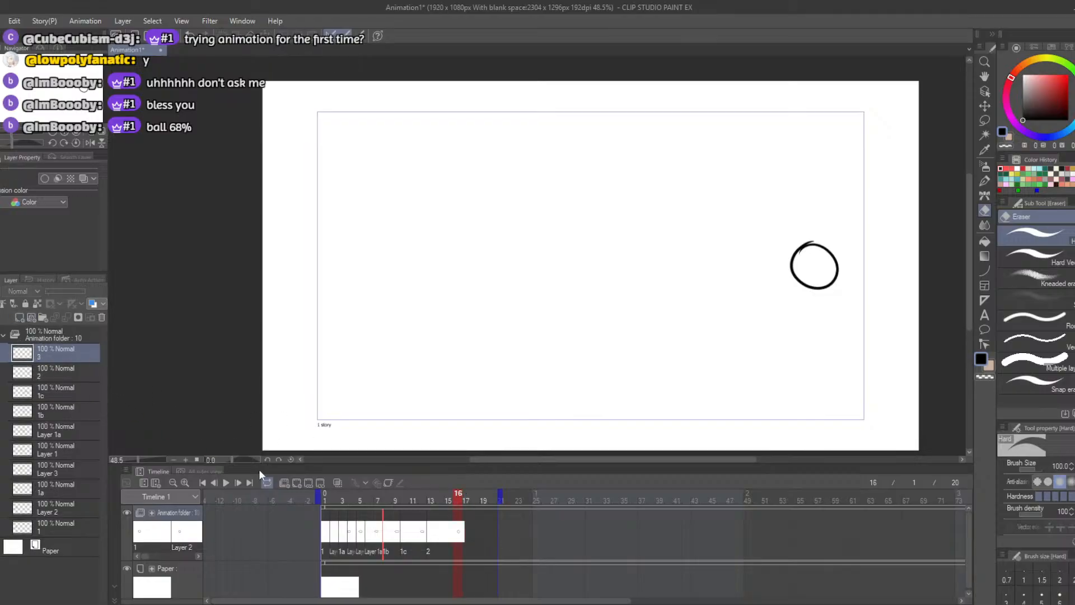
right_click(459, 535)
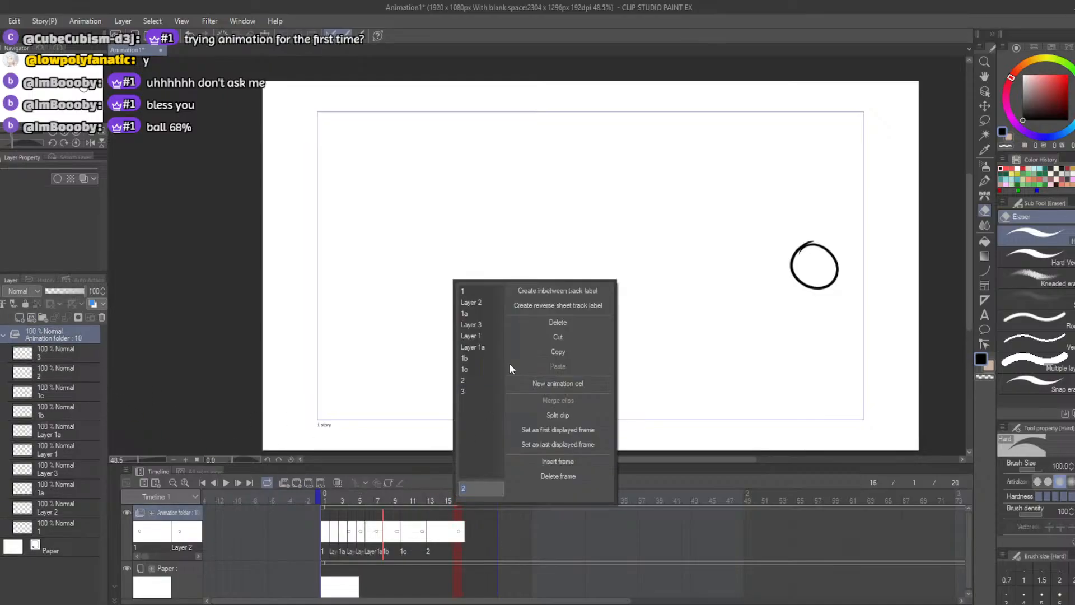
left_click(462, 391)
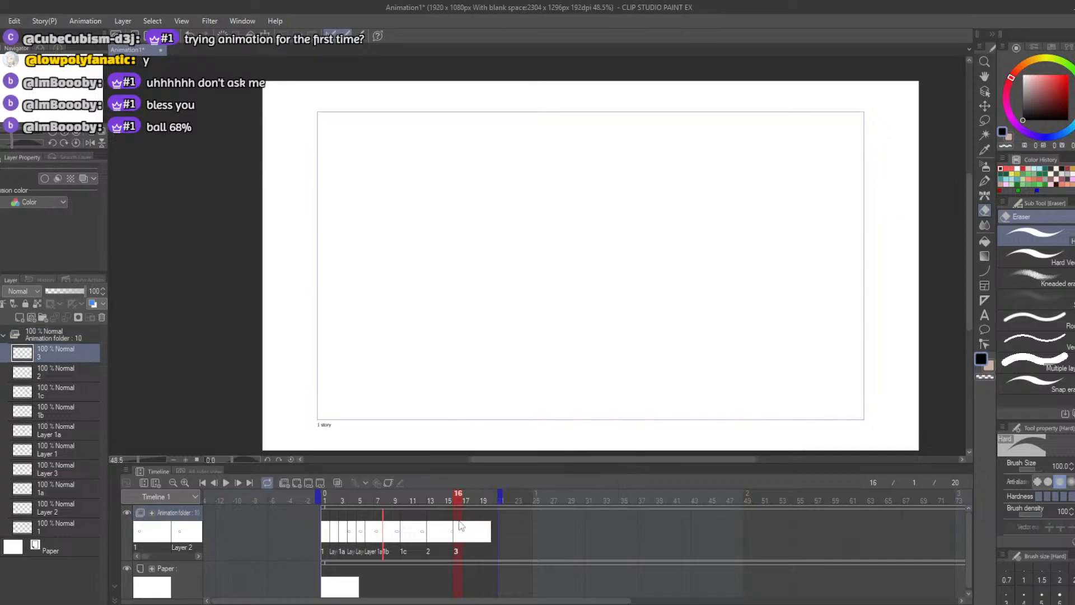
Step: Turn on onion skin and move cel 3 to frame 15
left_click(337, 482)
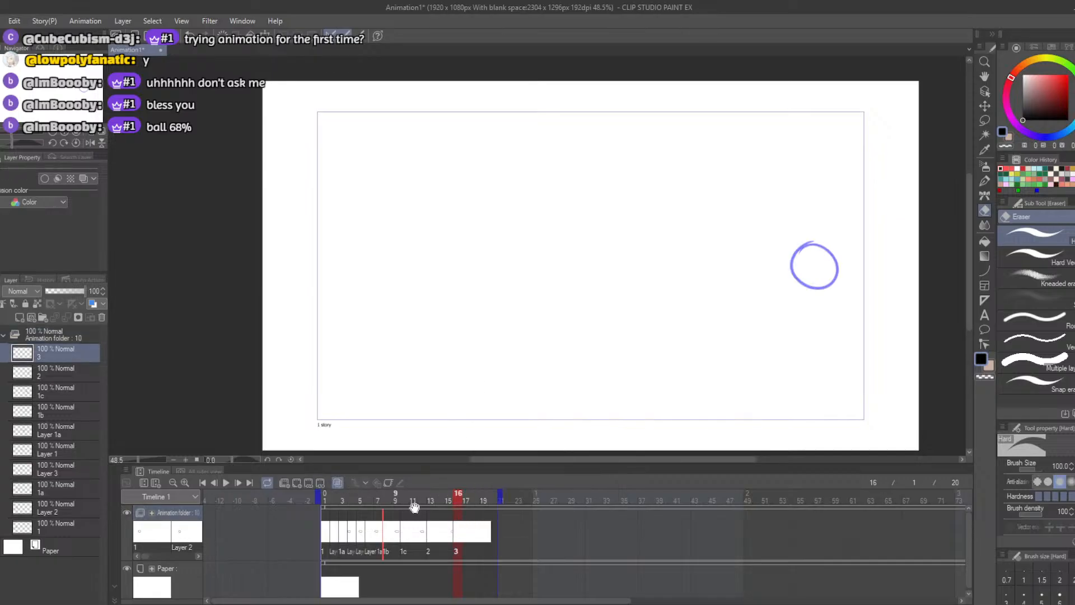
left_click(458, 526)
left_click_drag(446, 535, 448, 534)
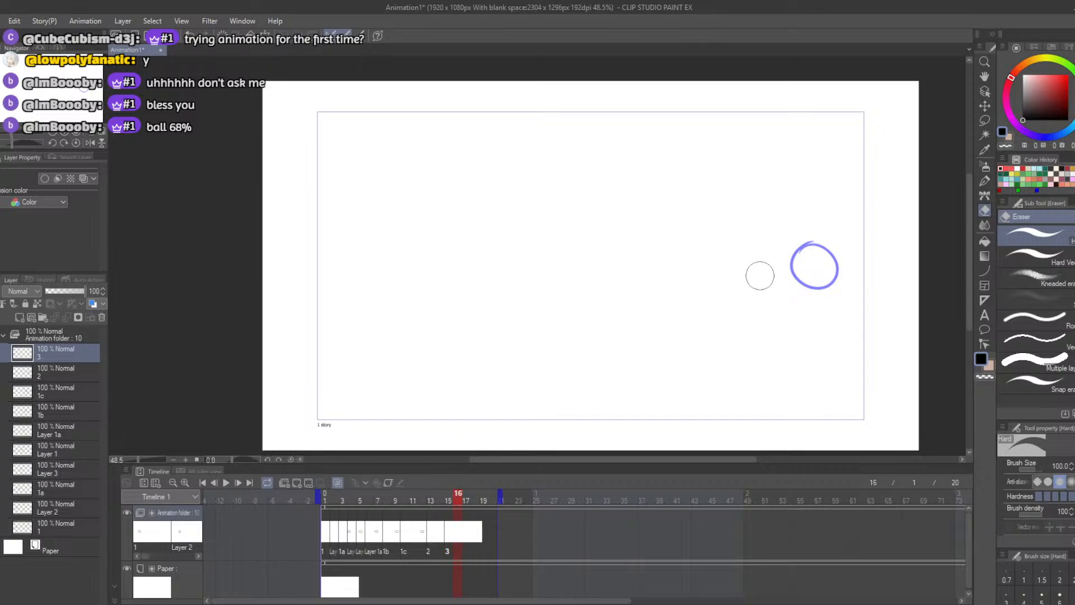
Step: Draw a ball outline with a dented right side on cel 3 using the G-pen, undoing and redrawing strokes as needed
key("b")
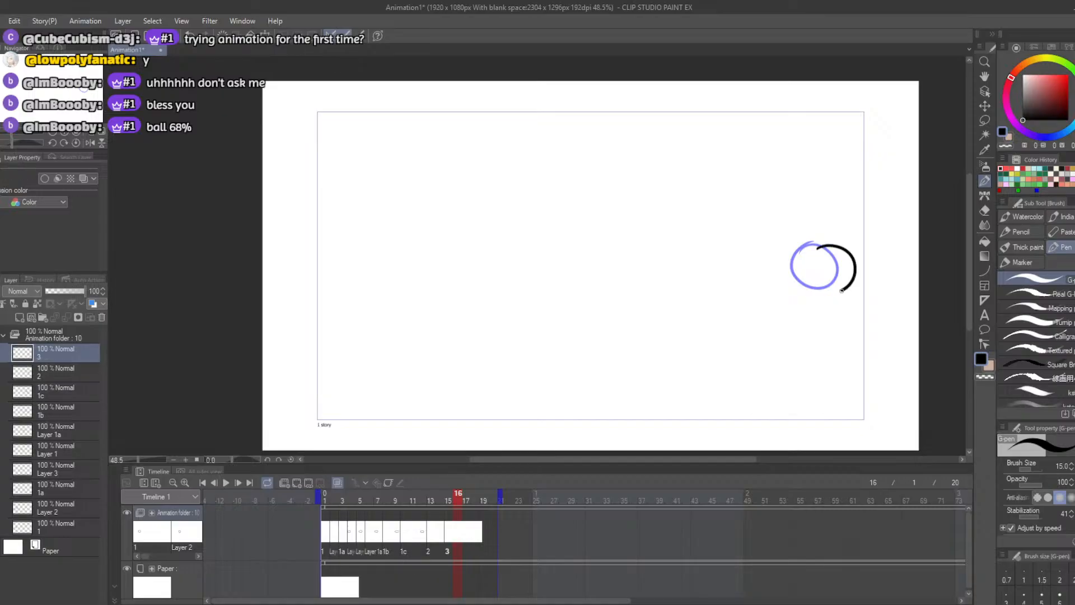
left_click_drag(843, 288, 812, 252)
key("ctrl+z")
key("ctrl+z")
mouse_move(807, 253)
left_mouse_down()
mouse_move(847, 266)
mouse_move(840, 287)
mouse_move(819, 287)
mouse_move(828, 245)
mouse_move(847, 267)
mouse_move(833, 286)
mouse_move(810, 262)
left_mouse_up()
key("ctrl+z")
key("ctrl+z")
mouse_move(812, 257)
left_mouse_down()
mouse_move(847, 251)
mouse_move(855, 274)
mouse_move(844, 289)
mouse_move(823, 289)
mouse_move(827, 248)
mouse_move(855, 264)
mouse_move(845, 287)
mouse_move(819, 284)
mouse_move(812, 267)
mouse_move(824, 247)
mouse_move(811, 268)
left_mouse_up()
key("ctrl+z")
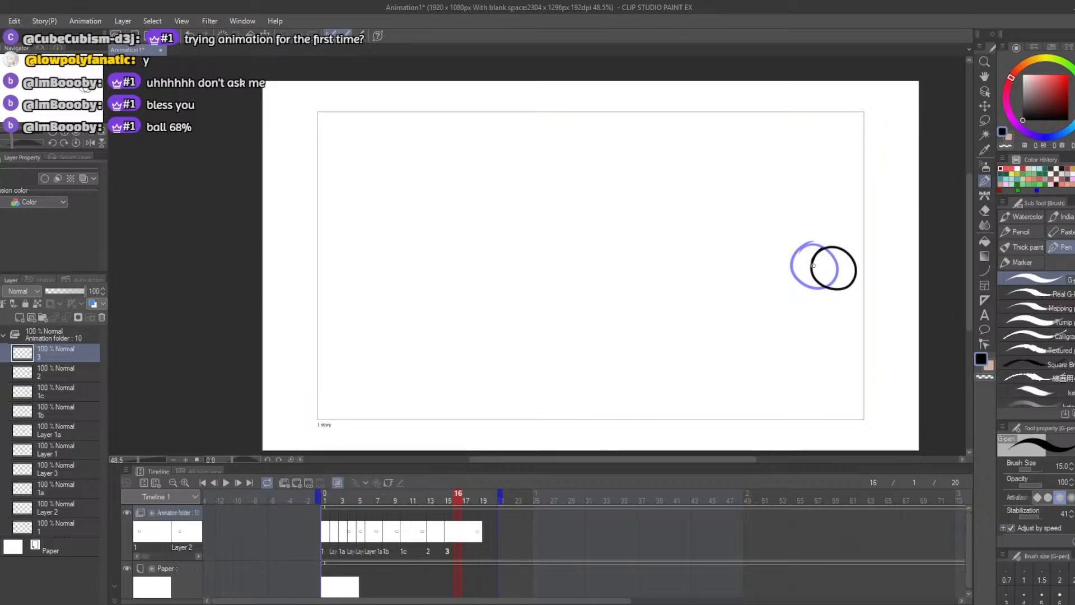
key("ctrl+z")
mouse_move(830, 241)
left_mouse_down()
mouse_move(846, 285)
mouse_move(825, 286)
mouse_move(815, 256)
mouse_move(840, 248)
mouse_move(842, 291)
mouse_move(812, 267)
left_mouse_up()
key("ctrl+z")
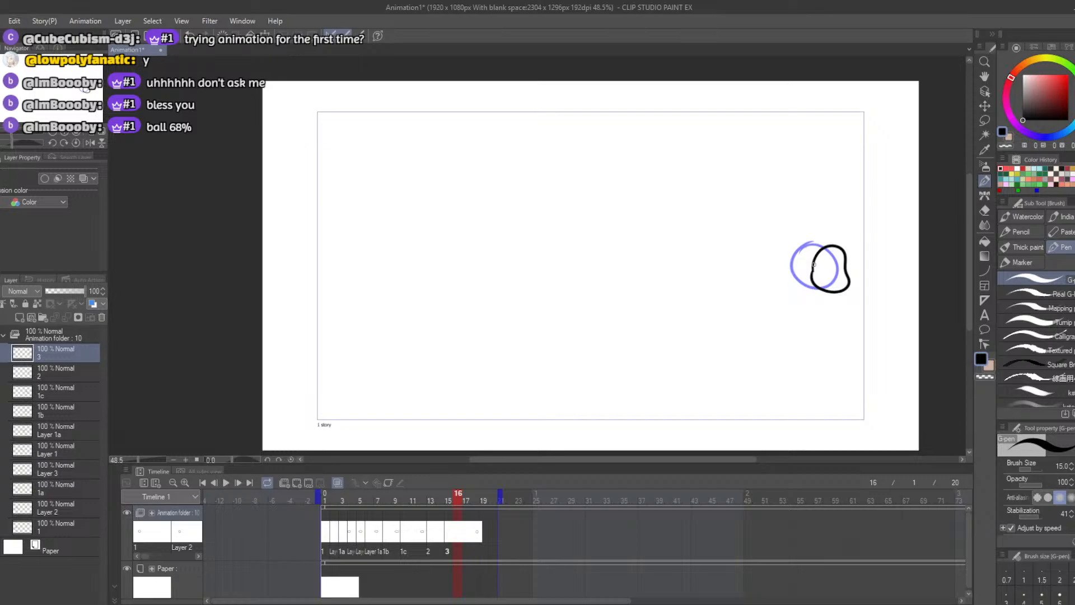
key("ctrl+z")
mouse_move(812, 271)
left_mouse_down()
mouse_move(837, 251)
mouse_move(847, 274)
mouse_move(838, 289)
mouse_move(811, 277)
mouse_move(810, 257)
left_mouse_up()
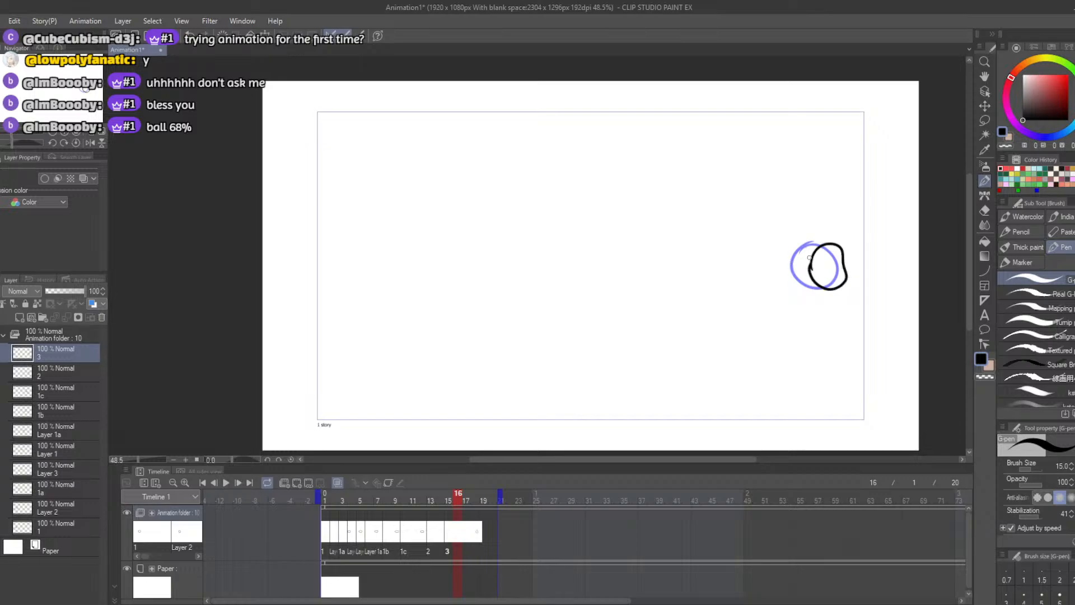
Step: Move the dented ball on cel 3 left so its right edge lines up with the previous ball
key("e")
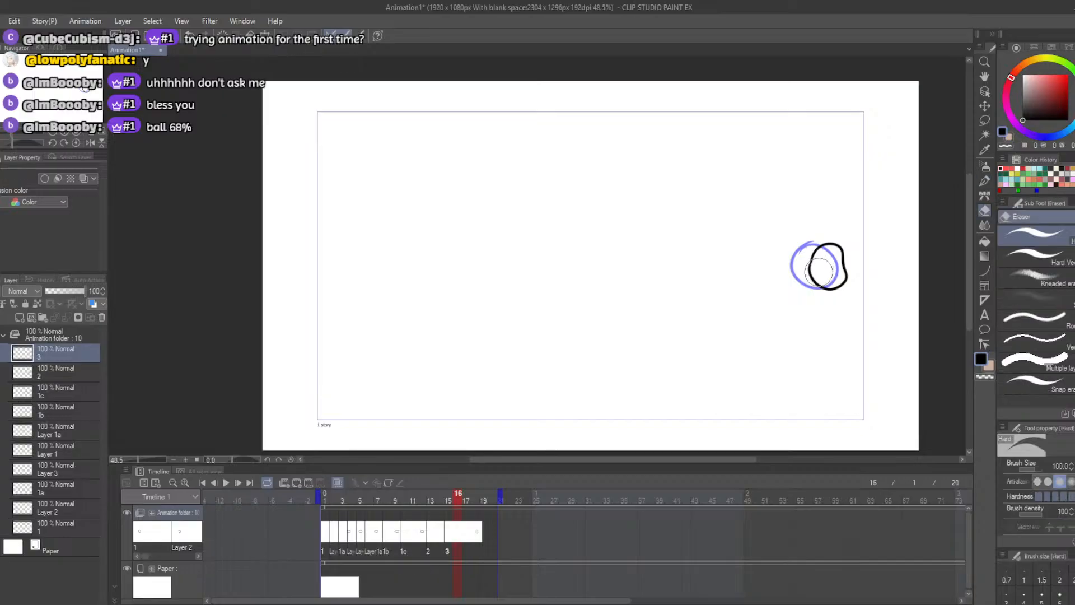
key("b")
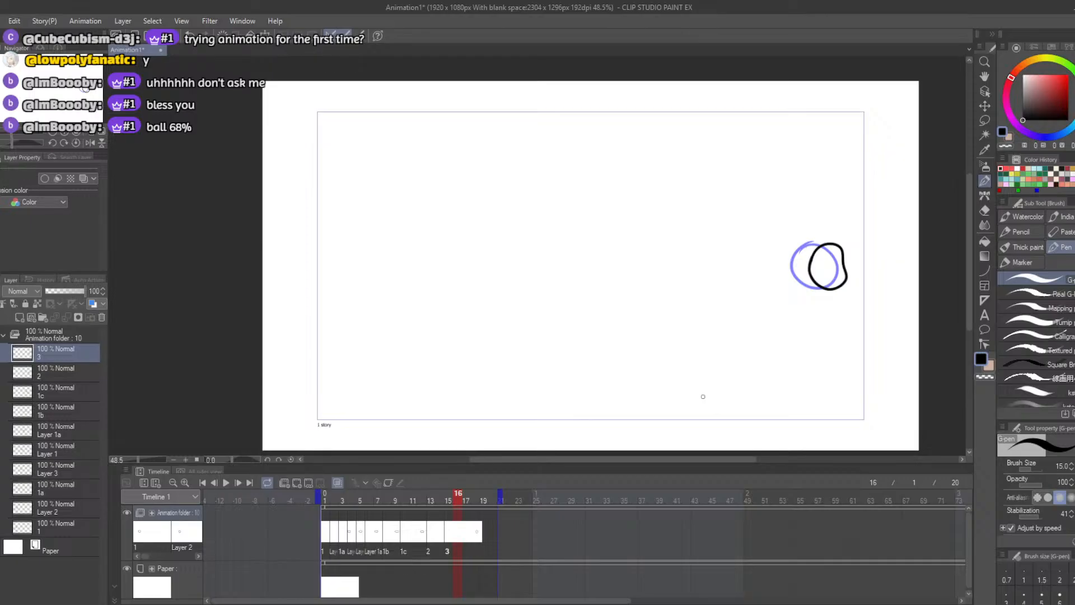
left_click(983, 106)
left_click_drag(823, 281, 815, 279)
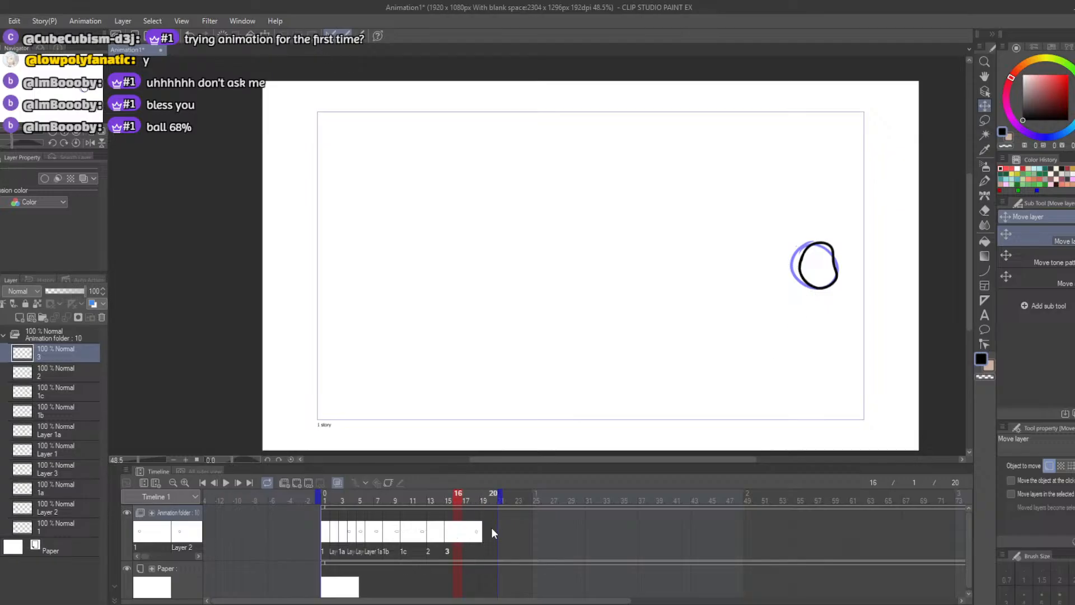
Step: Add another layer to the animation folder and assign it as cel 4 at frame 17
mouse_move(450, 501)
left_mouse_down()
mouse_move(418, 498)
mouse_move(446, 503)
left_mouse_up()
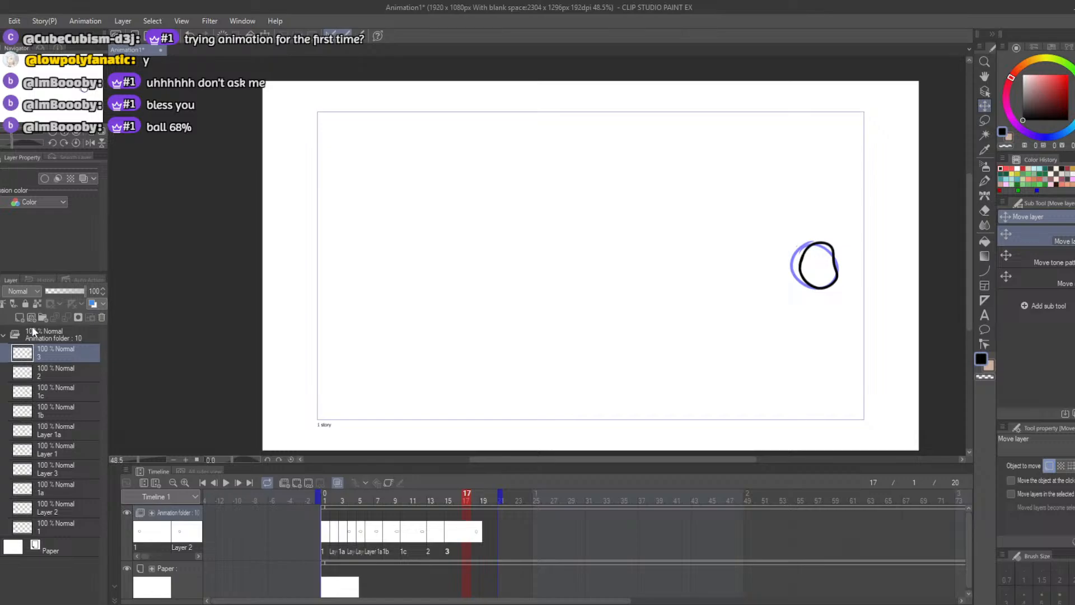
left_click(19, 318)
right_click(467, 530)
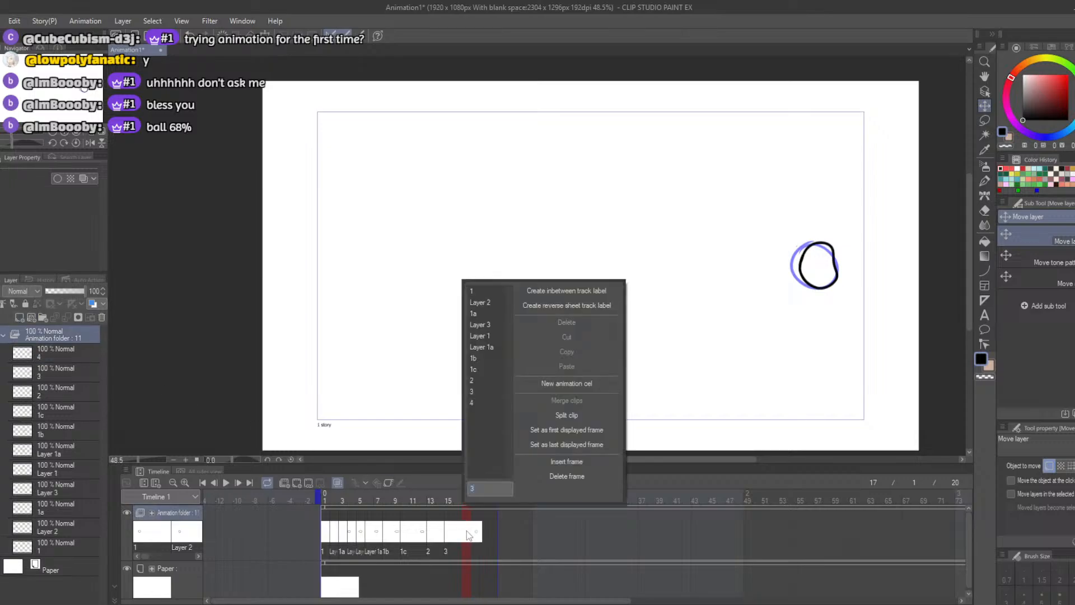
left_click(473, 402)
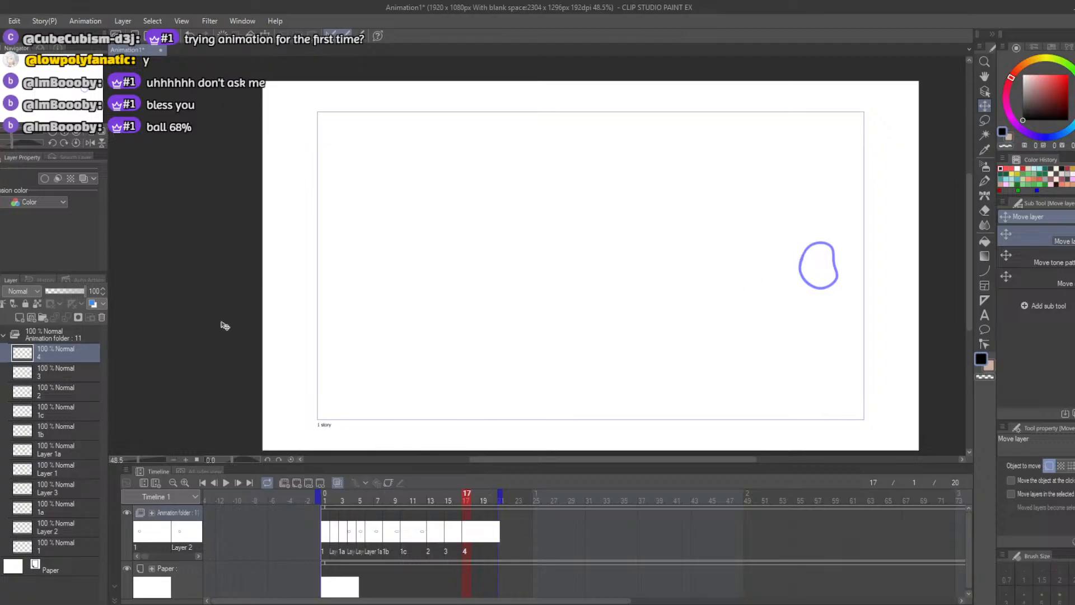
Step: Draw an upright oval ball on cel 4 with the G-pen, overlapping the dented outline, undoing and redrawing strokes as needed
key("b")
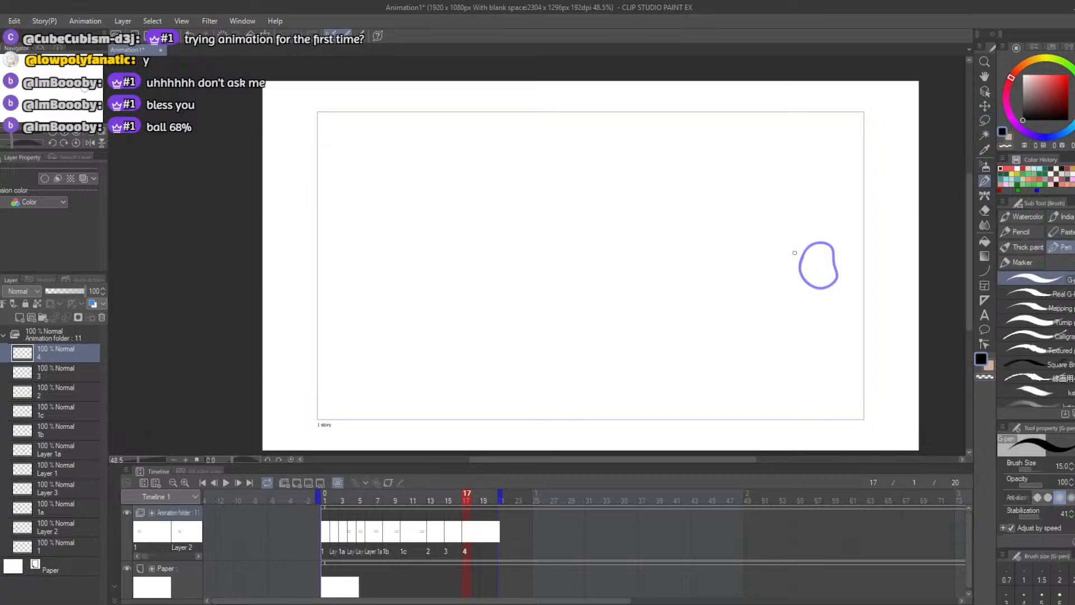
mouse_move(796, 248)
left_mouse_down()
mouse_move(818, 250)
mouse_move(810, 245)
mouse_move(823, 285)
mouse_move(791, 247)
mouse_move(825, 267)
mouse_move(807, 295)
left_mouse_up()
key("ctrl+z")
key("ctrl+z")
key("ctrl+z")
mouse_move(796, 250)
left_mouse_down()
mouse_move(822, 258)
mouse_move(820, 283)
mouse_move(792, 274)
mouse_move(798, 248)
mouse_move(814, 240)
mouse_move(827, 259)
mouse_move(823, 284)
mouse_move(793, 273)
mouse_move(803, 244)
mouse_move(833, 267)
mouse_move(810, 243)
mouse_move(824, 268)
mouse_move(811, 285)
mouse_move(796, 271)
mouse_move(803, 245)
mouse_move(825, 257)
mouse_move(821, 286)
mouse_move(796, 282)
mouse_move(793, 262)
mouse_move(806, 240)
left_mouse_up()
key("ctrl+z")
key("ctrl+z")
key("ctrl+z")
key("ctrl+z")
key("ctrl+z")
key("e")
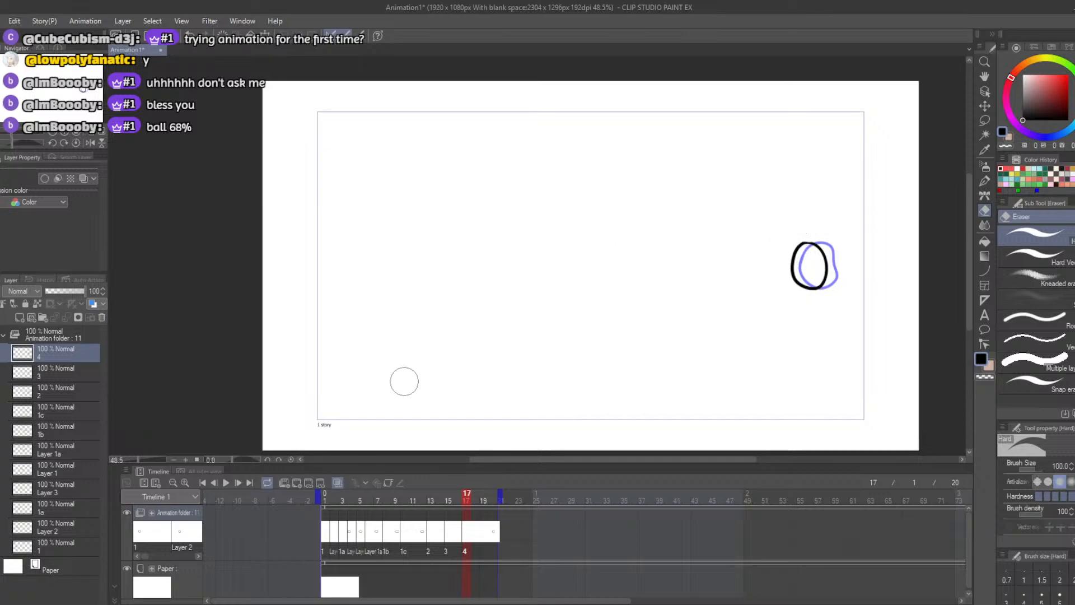
key("b")
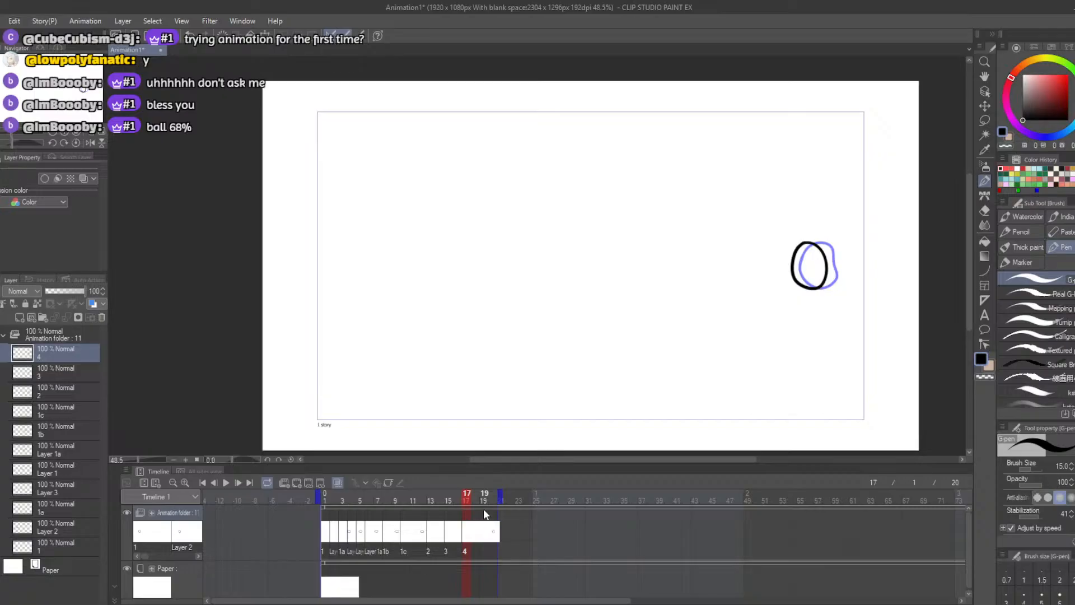
Step: Extend the timeline's end to frame 21 and shift the oval on cel 4 right over the dented outline
mouse_move(501, 498)
left_mouse_down()
mouse_move(431, 504)
mouse_move(471, 507)
left_mouse_up()
left_click(465, 536)
left_click(985, 105)
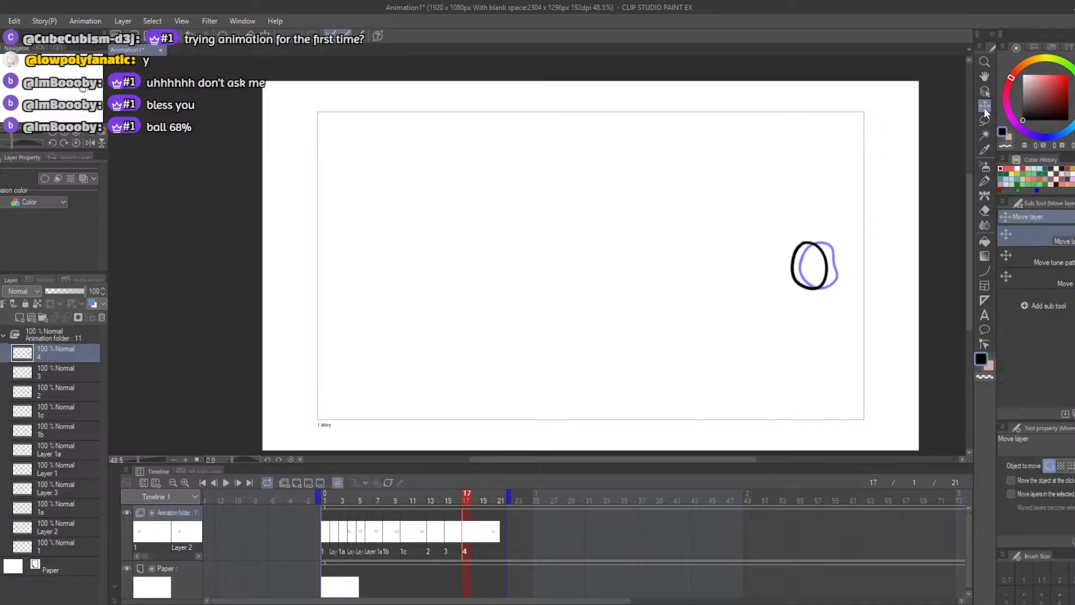
left_click_drag(809, 287, 815, 287)
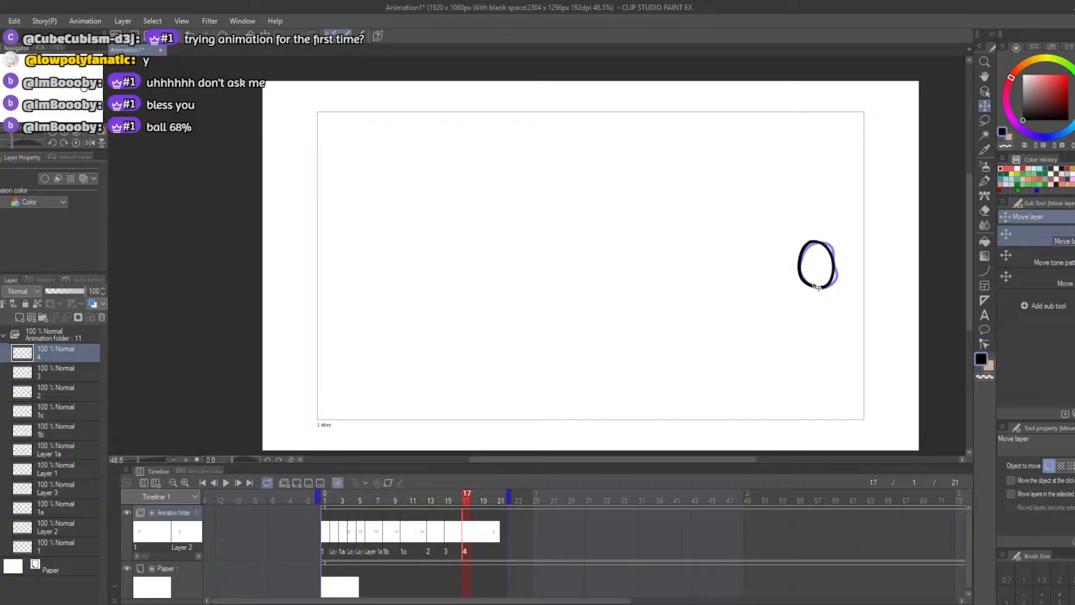
Step: Assign the existing round-ball cel 2 to frame 20 of the animation folder
left_click(498, 500)
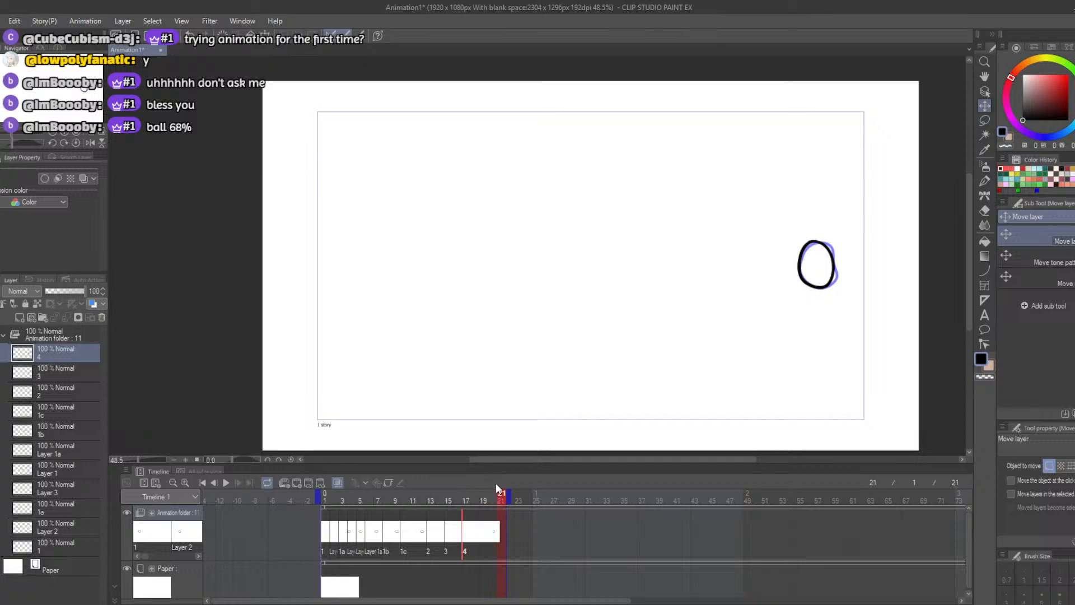
right_click(495, 537)
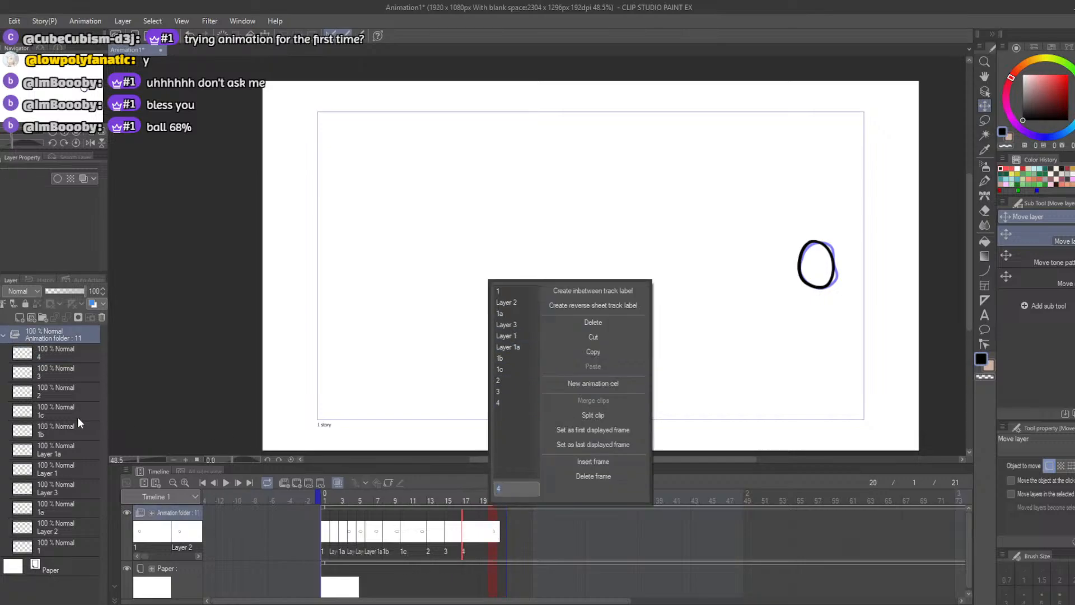
key("Escape")
left_click_drag(463, 502, 495, 502)
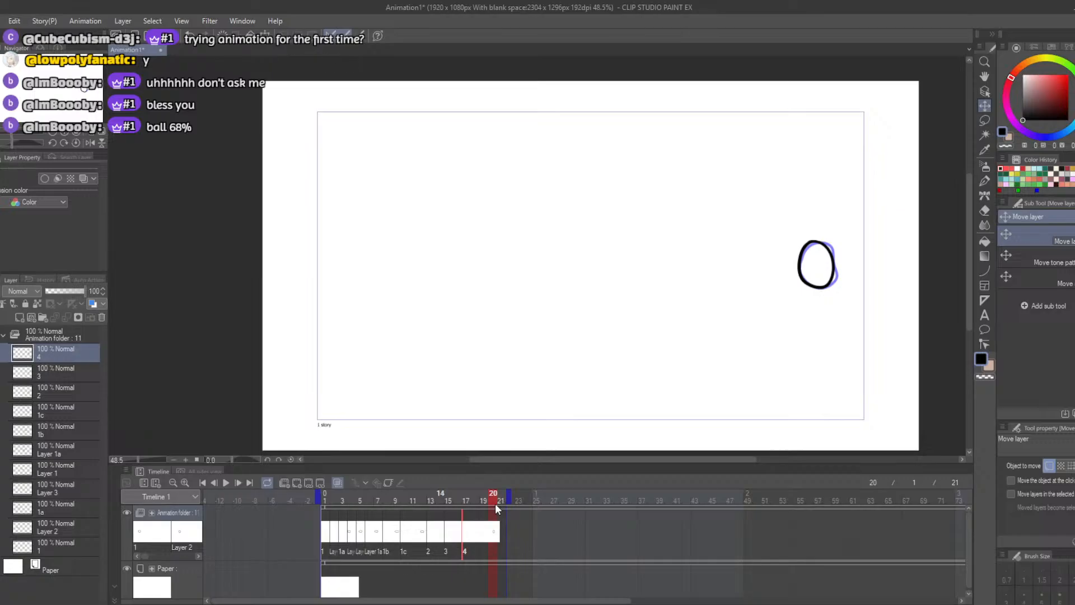
right_click(495, 526)
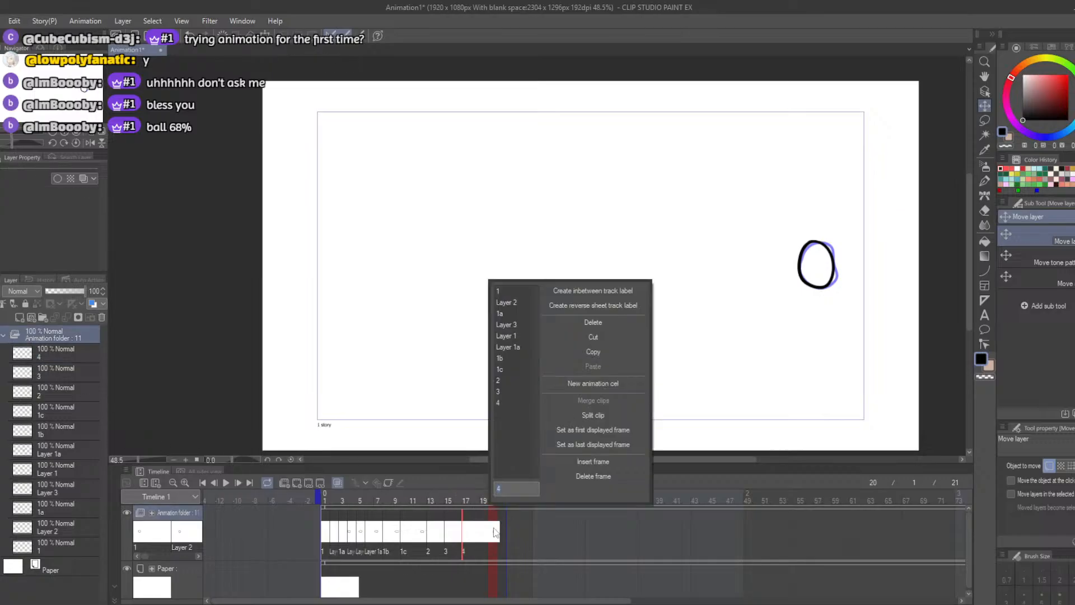
left_click(500, 385)
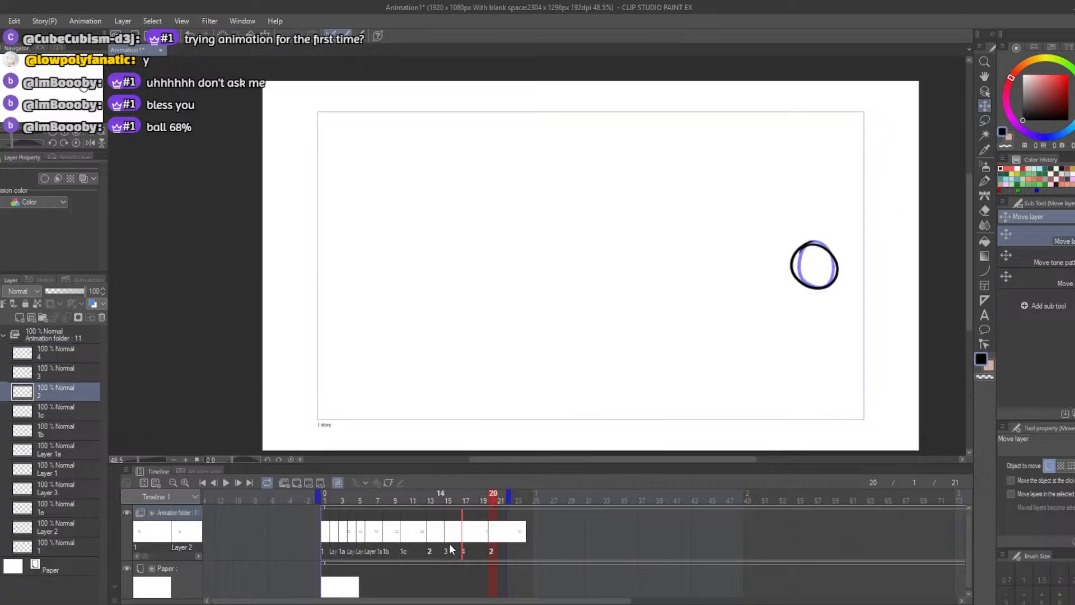
Step: Play the animation from frame 1 to check the new squash and recovery cels
left_click_drag(492, 498, 275, 506)
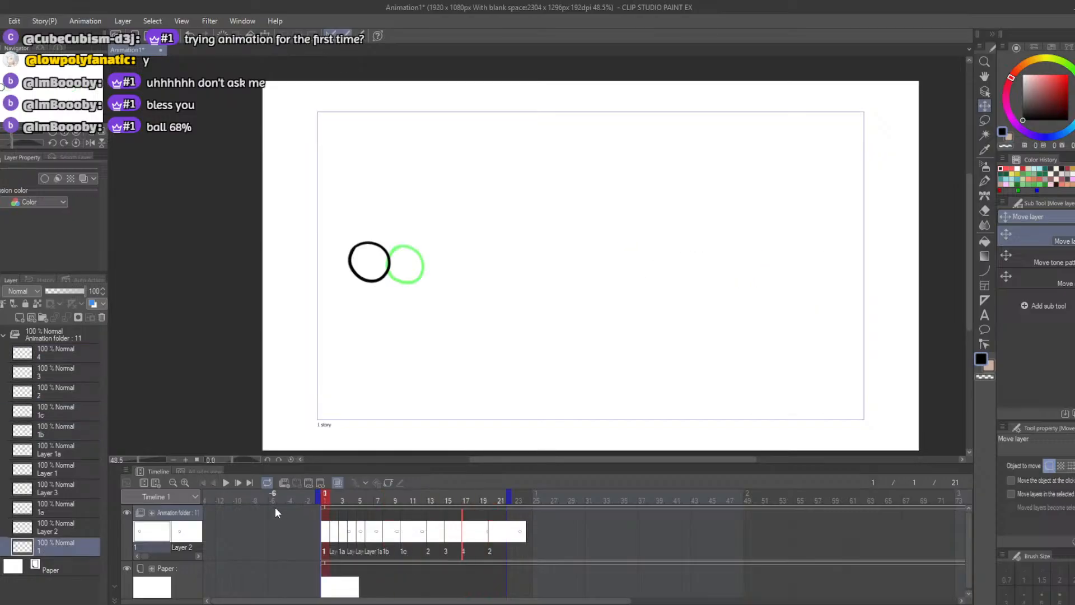
left_click(226, 483)
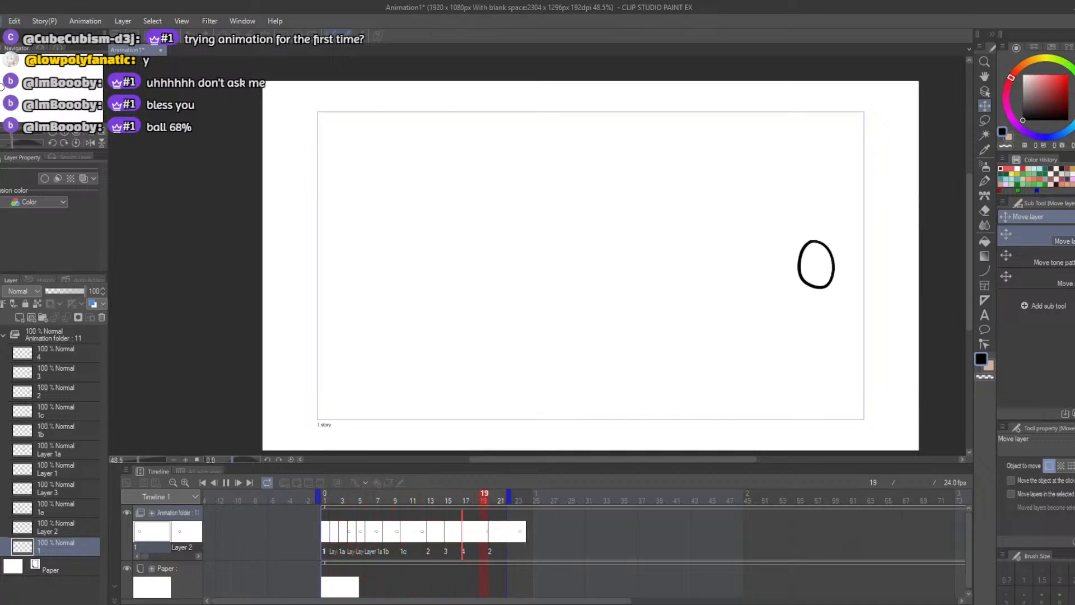
Step: Stop the playback and save the animation file
left_click(2, 21)
left_click(2, 20)
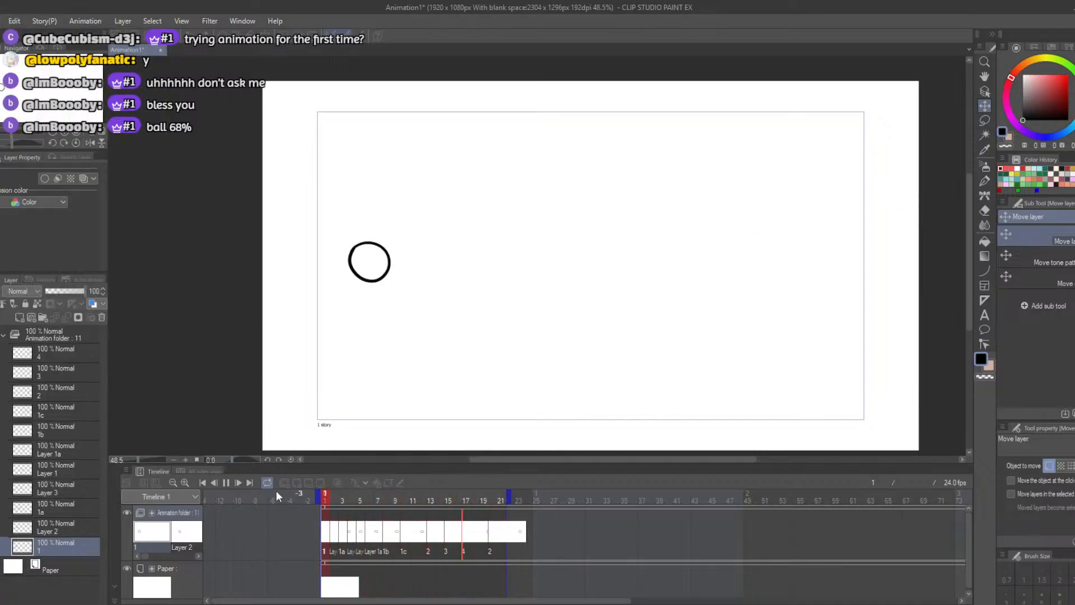
left_click(226, 482)
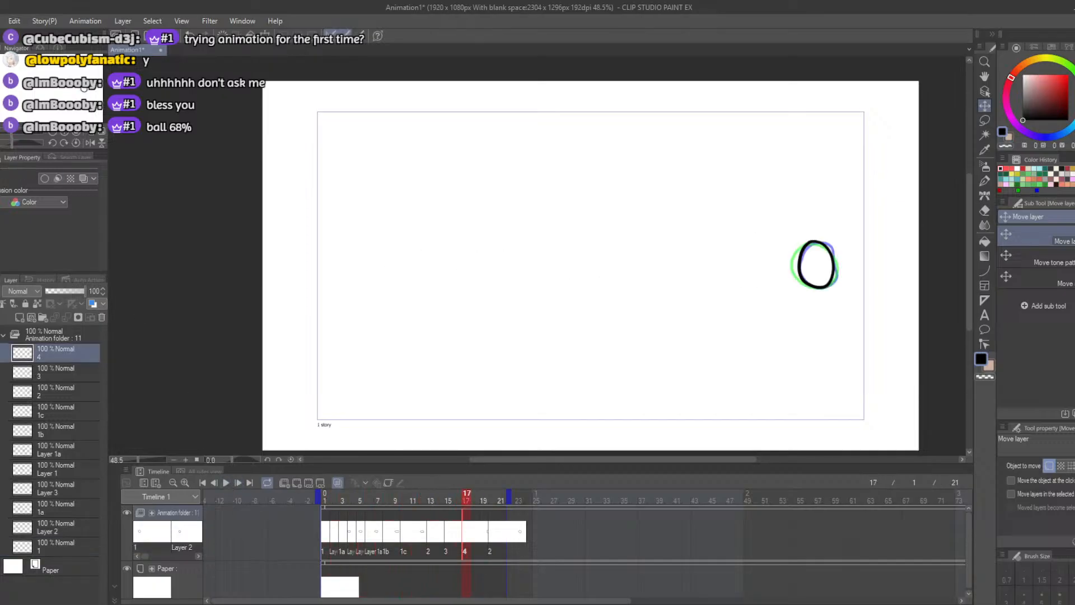
left_click(1, 21)
left_click(17, 110)
Step: Shift cels 3, 4 and the final cel 2 three frames later on the timeline, so cel 3 starts at frame 18
left_click(503, 536)
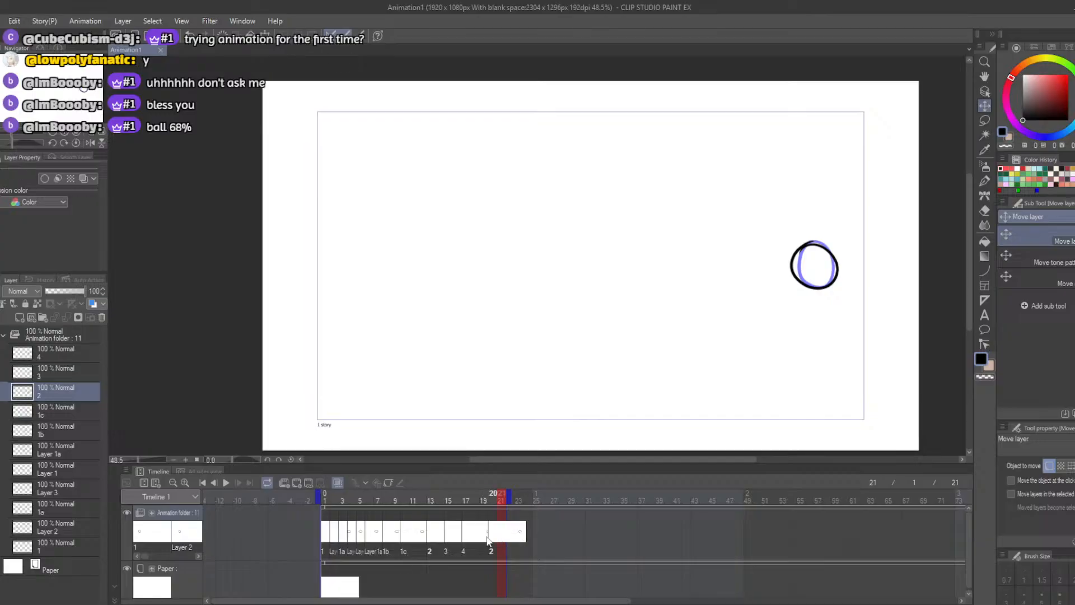
left_click(494, 536)
left_click_drag(489, 499, 456, 499)
left_click(454, 536)
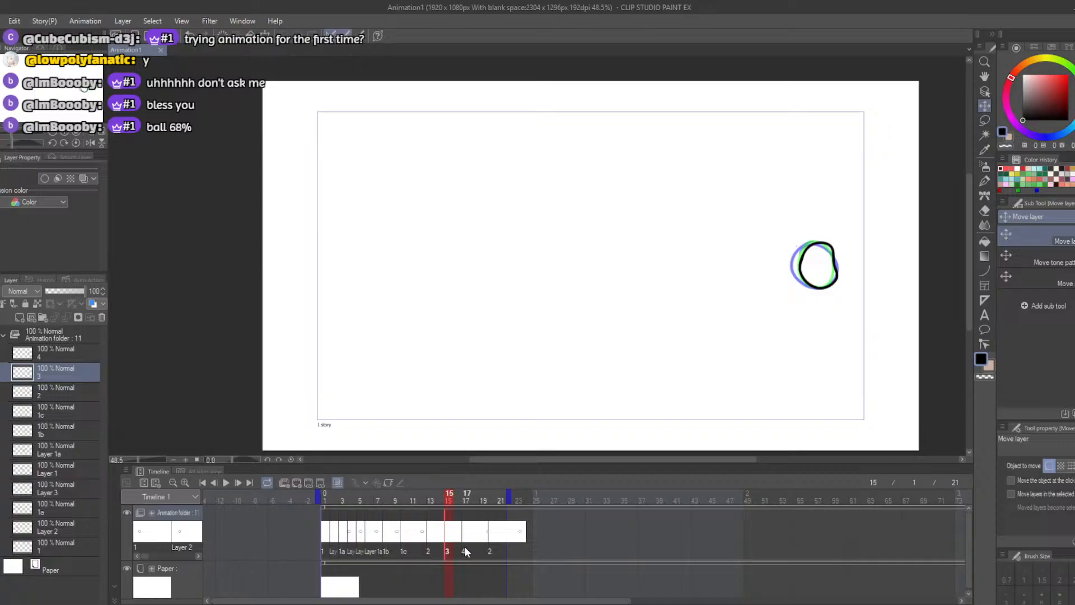
left_click(466, 529)
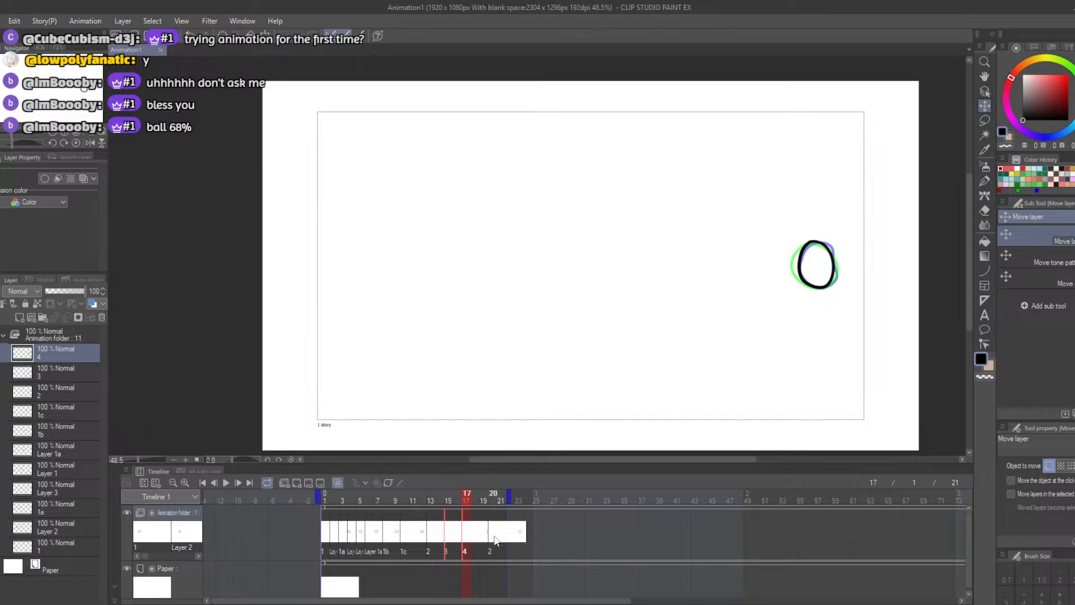
left_click(491, 537)
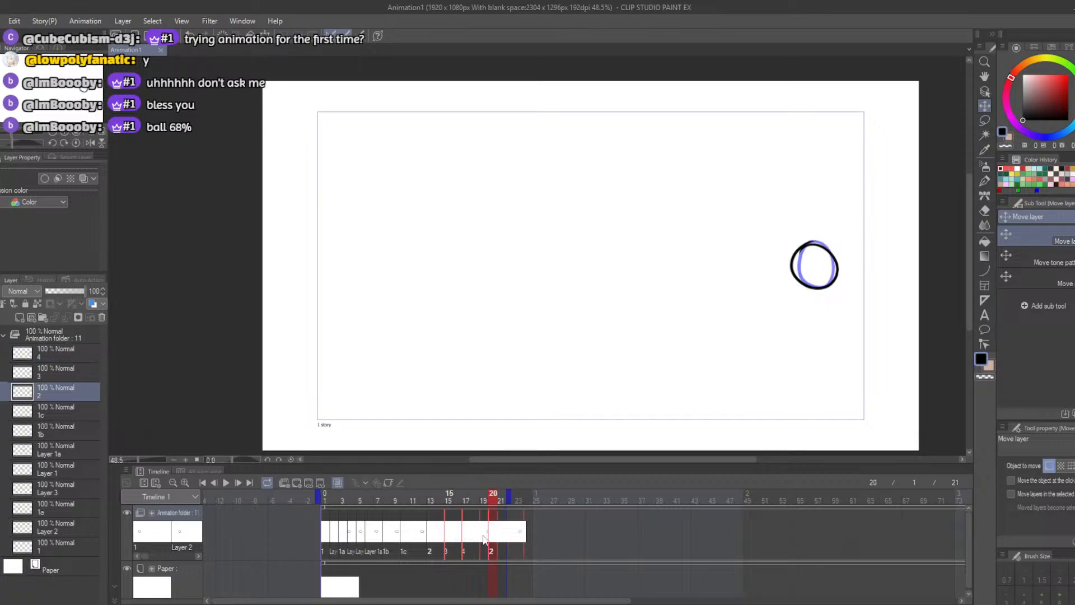
left_click_drag(475, 539, 501, 539)
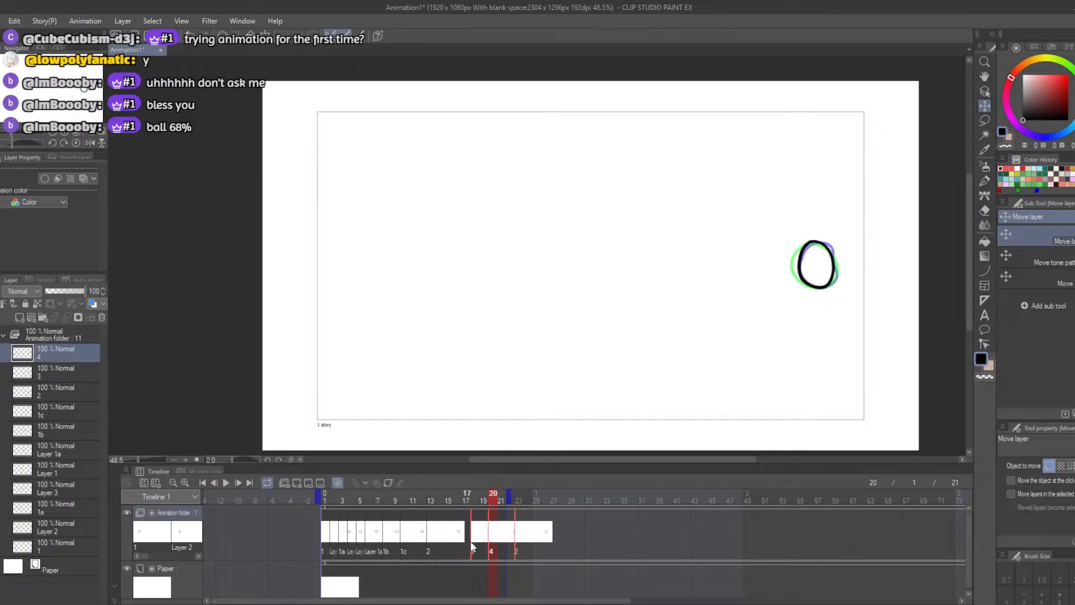
Step: Add a new animation cel 2a after cel 2 and assign it to frame 15
left_click(431, 502)
left_click(452, 515)
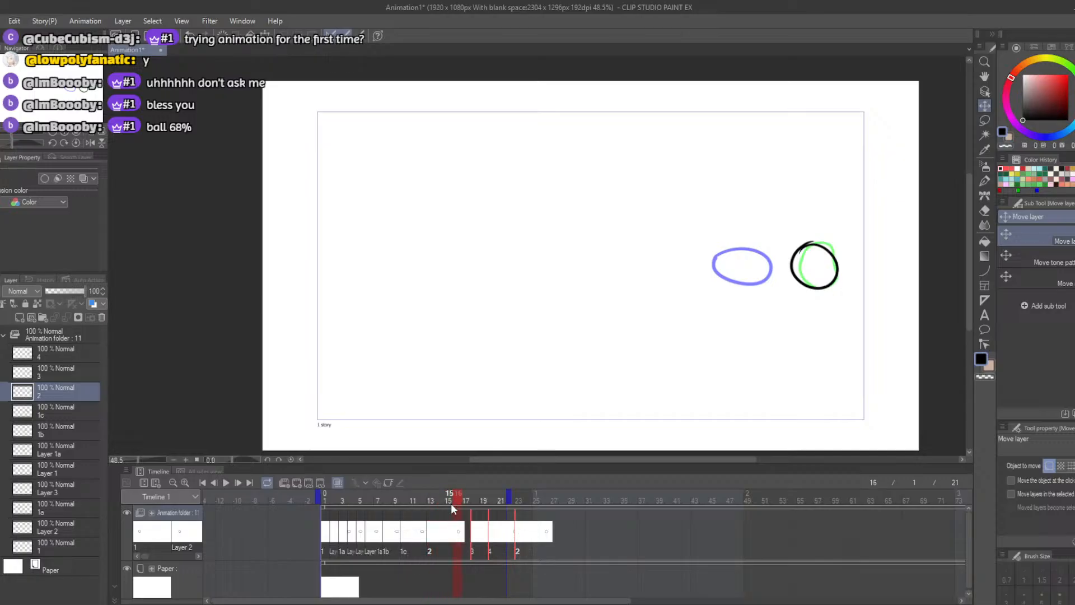
left_click(19, 316)
right_click(451, 533)
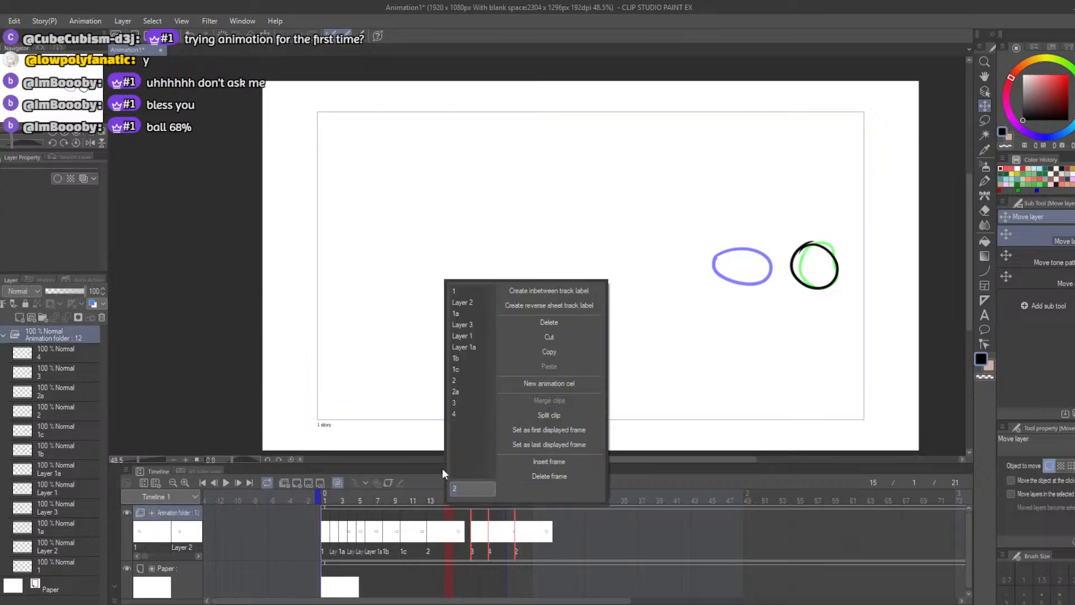
left_click(455, 391)
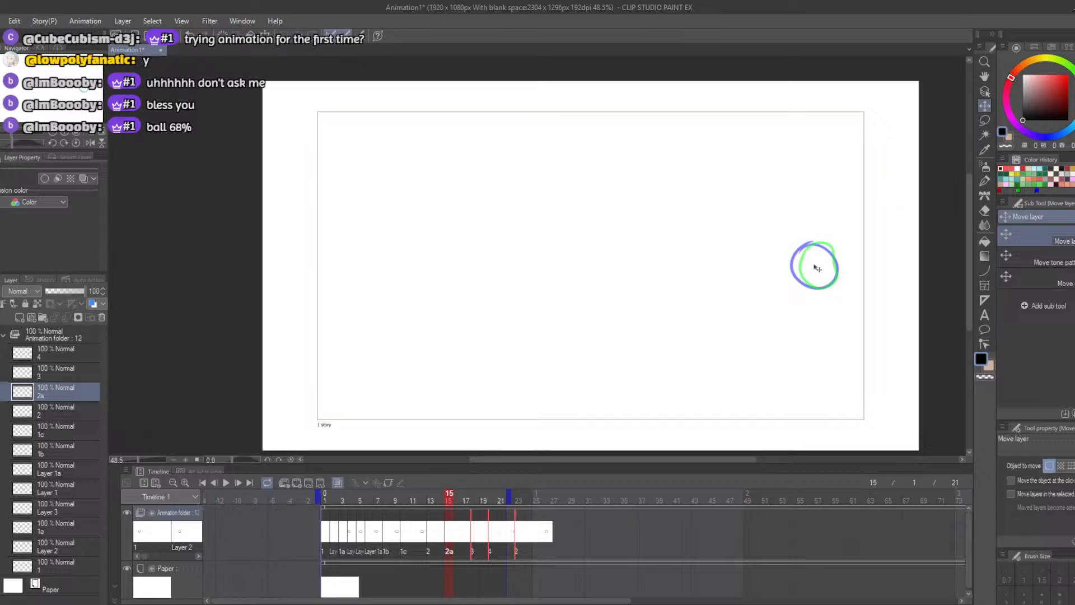
Step: Draw a strongly squashed ball with a deep dent in its right side on cel 2a, undoing and redrawing strokes, and clean it with a size 40 eraser
key("b")
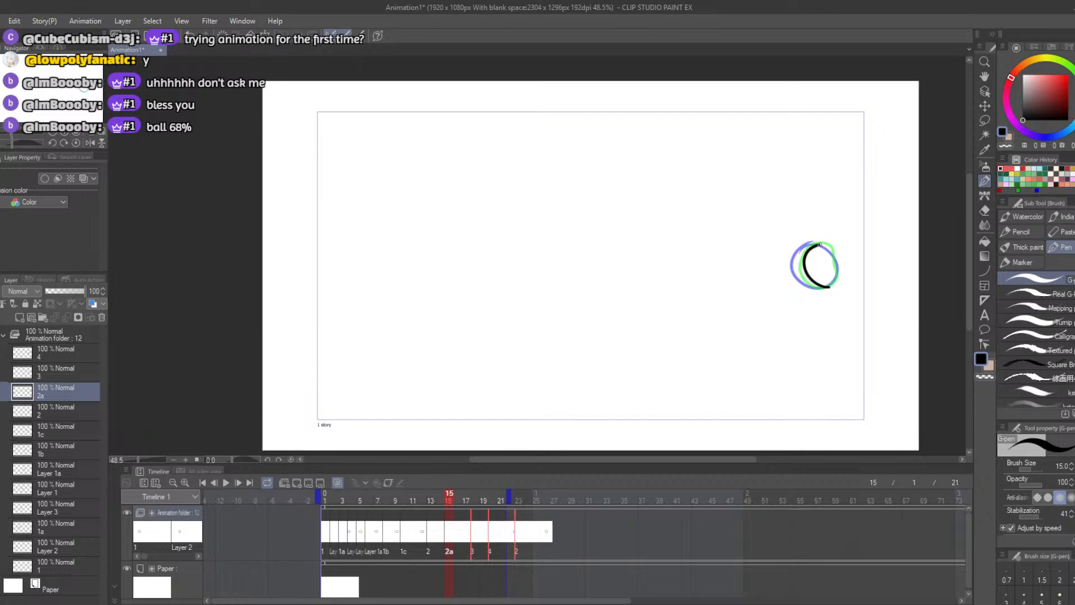
key("ctrl+z")
mouse_move(825, 245)
left_mouse_down()
mouse_move(835, 269)
mouse_move(810, 276)
mouse_move(823, 252)
mouse_move(844, 255)
mouse_move(826, 287)
mouse_move(811, 262)
mouse_move(840, 246)
mouse_move(834, 269)
left_mouse_up()
key("ctrl+z")
key("ctrl+z")
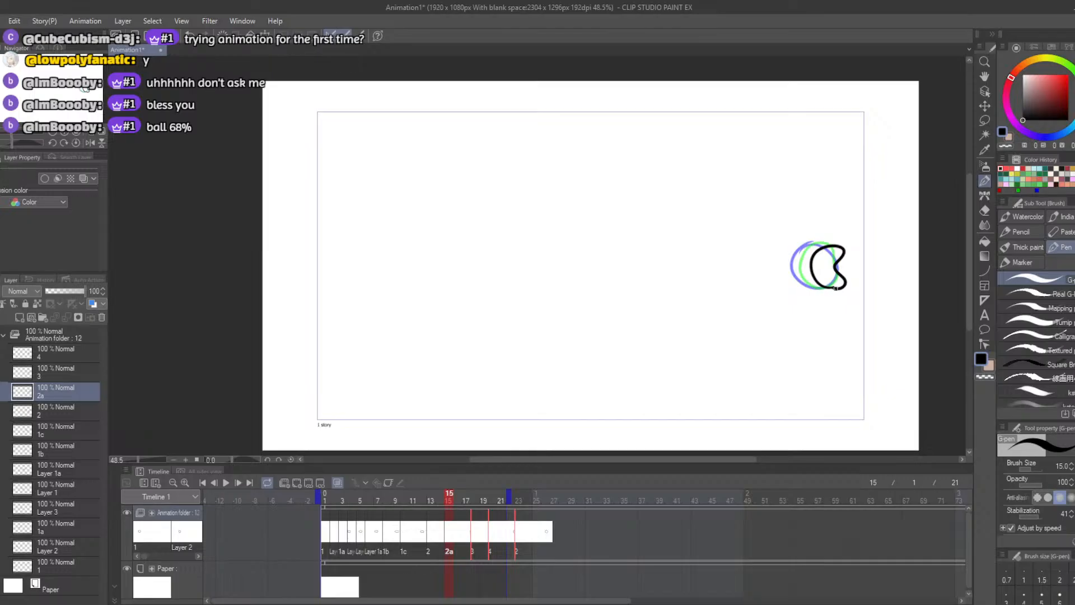
key("e")
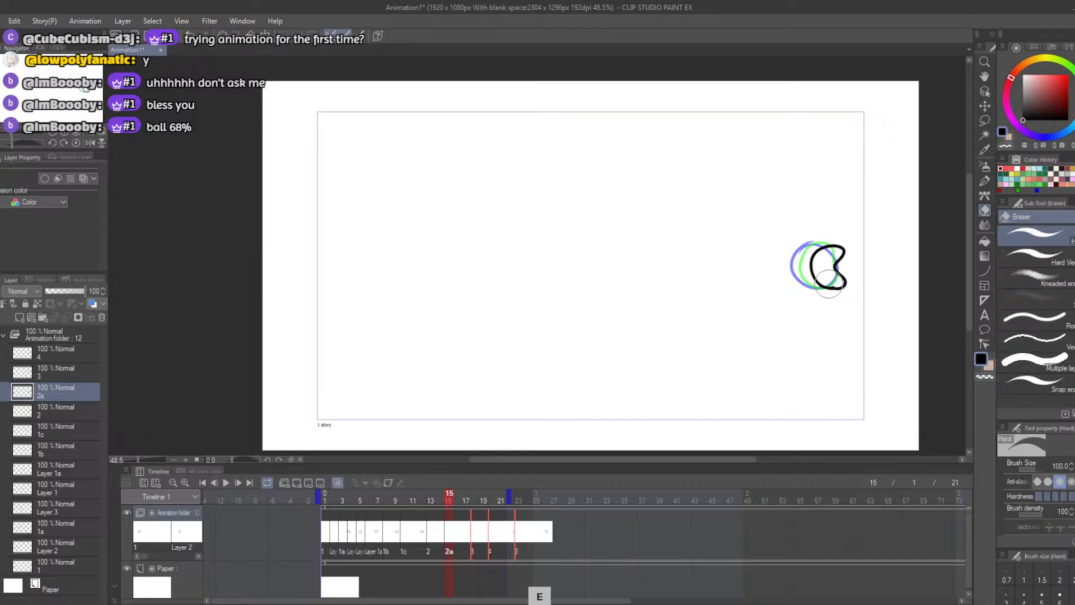
key("bracketleft")
Step: Extend the timeline's end to frame 26 and play the animation to check the new impact cel
mouse_move(456, 503)
left_mouse_down()
mouse_move(420, 496)
mouse_move(504, 512)
left_mouse_up()
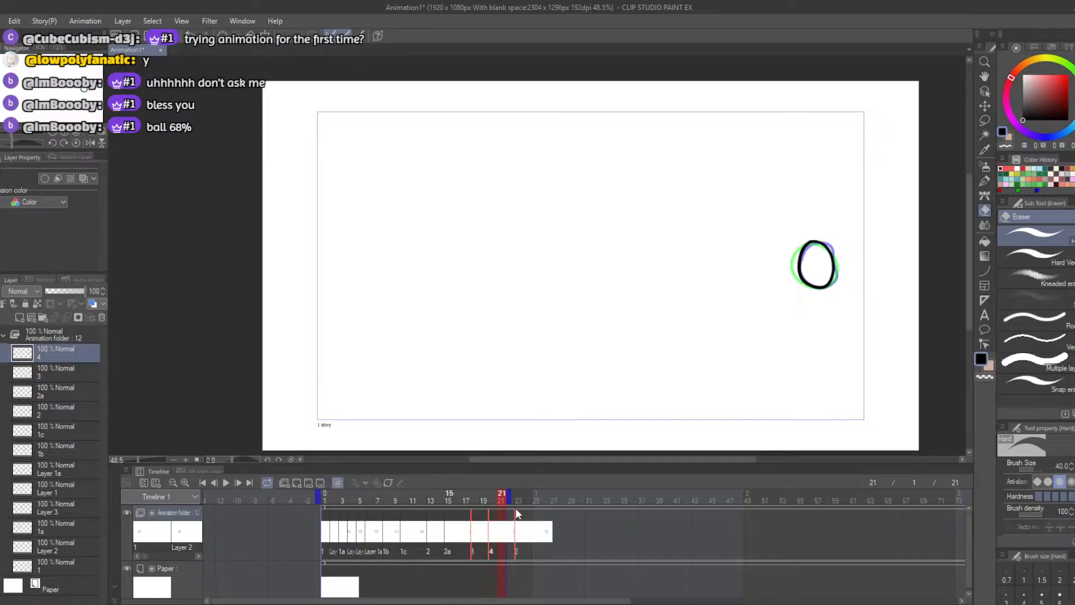
left_click(509, 508)
mouse_move(509, 496)
left_mouse_down()
mouse_move(552, 498)
mouse_move(362, 503)
mouse_move(197, 476)
left_mouse_up()
left_click(226, 482)
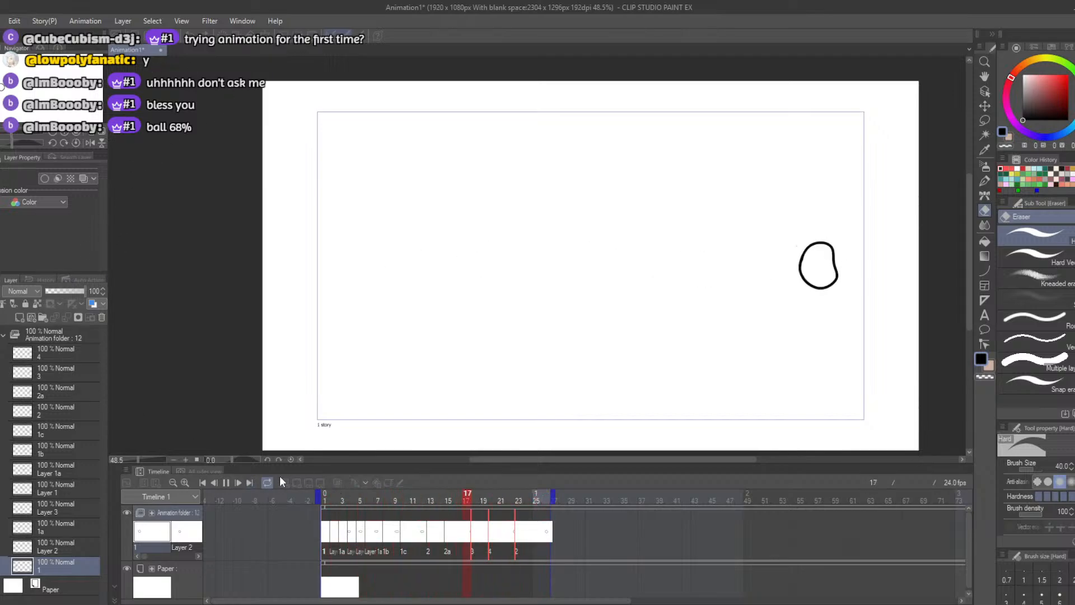
left_click(226, 482)
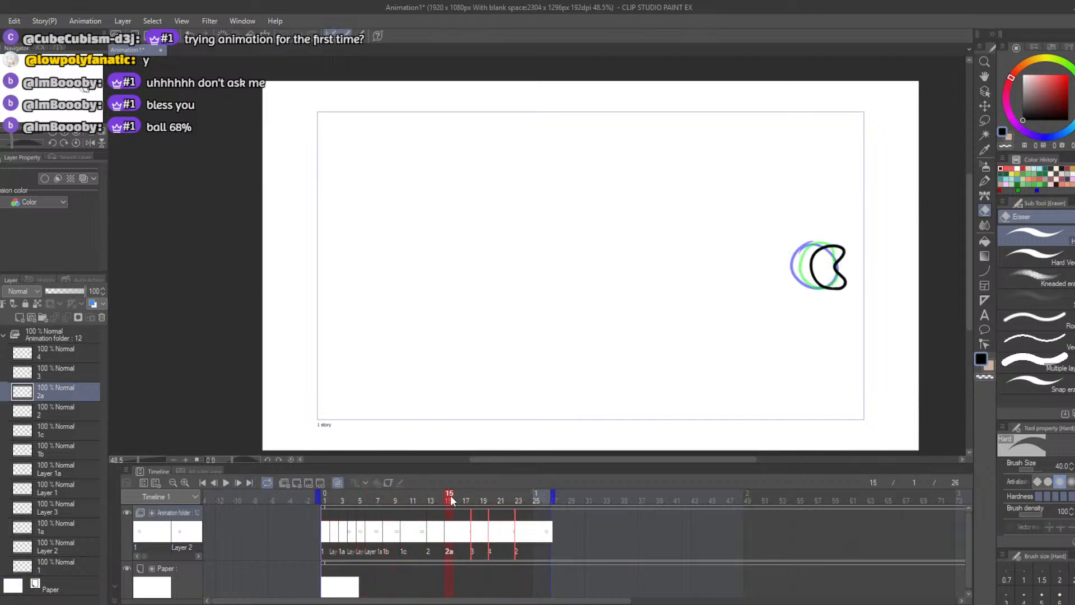
Step: Move the deeply dented ball on cel 2a at frame 15 right, close to the frame's right border
left_click(447, 535)
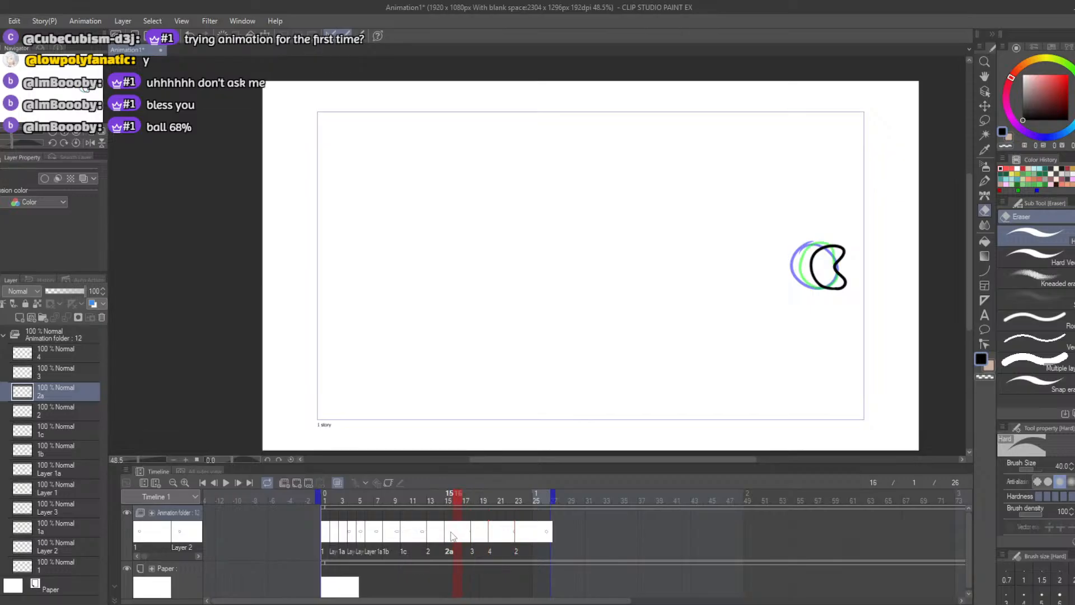
left_click(982, 122)
left_click(983, 105)
left_click_drag(819, 279, 829, 279)
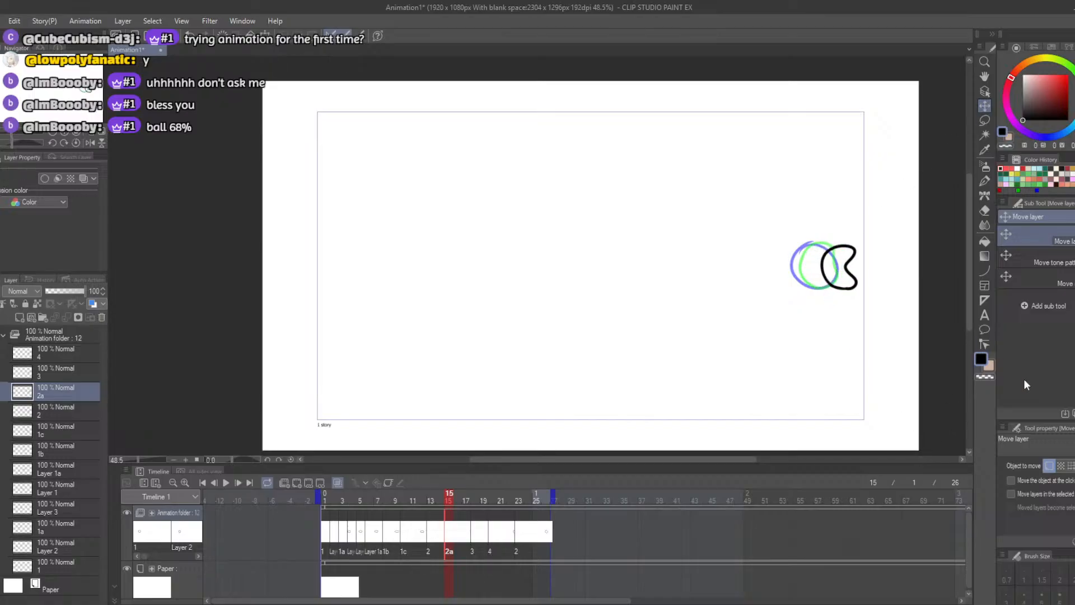
Step: Move the balls on cels 3 and 4 right so they follow the shifted impact pose
left_click(472, 498)
left_click(472, 539)
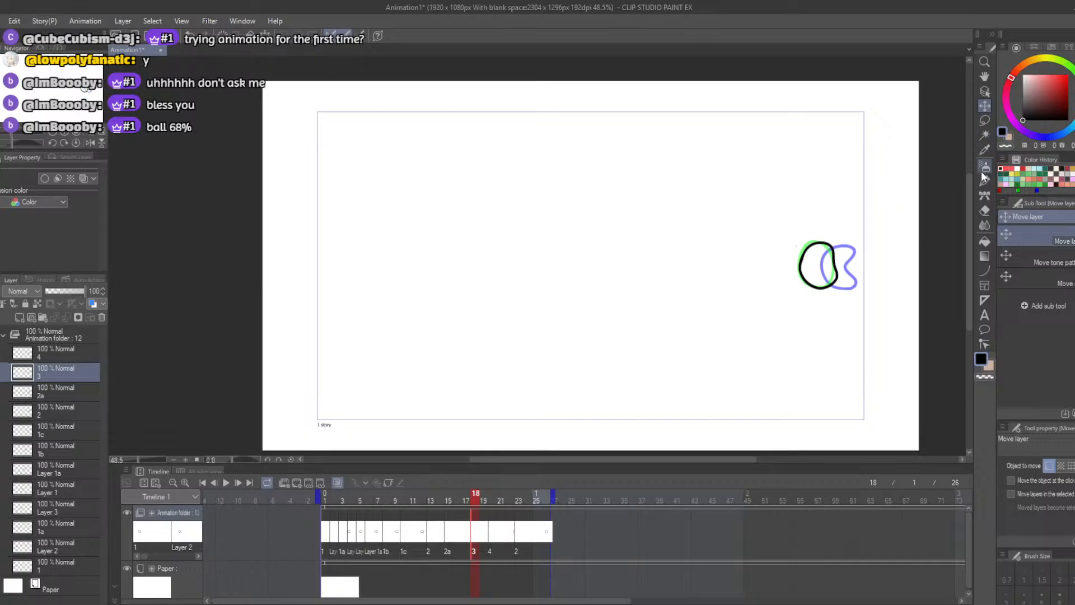
left_click_drag(810, 285, 822, 286)
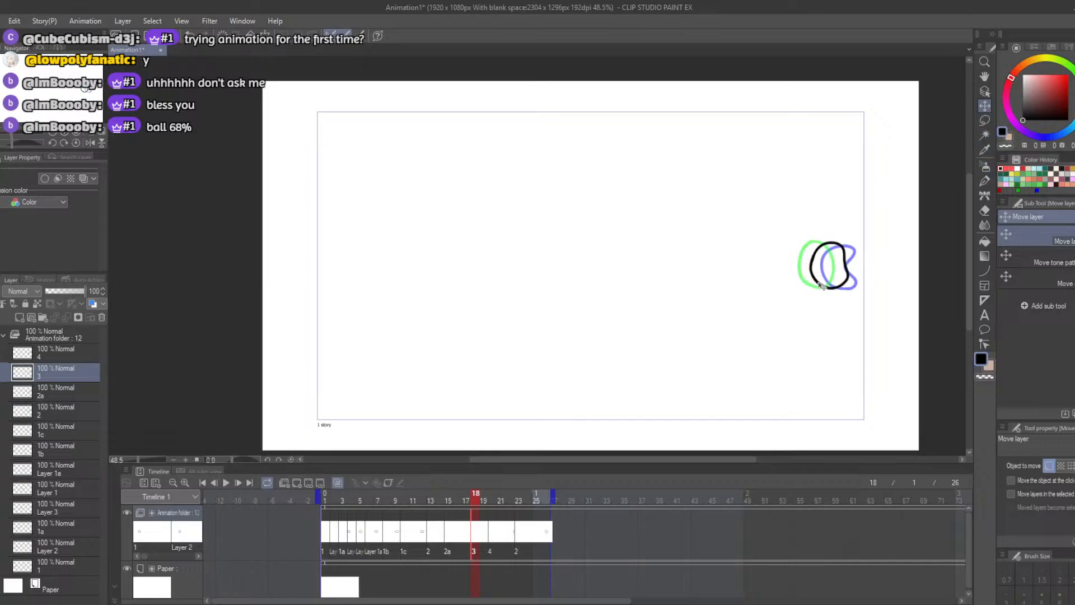
left_click_drag(475, 497, 495, 504)
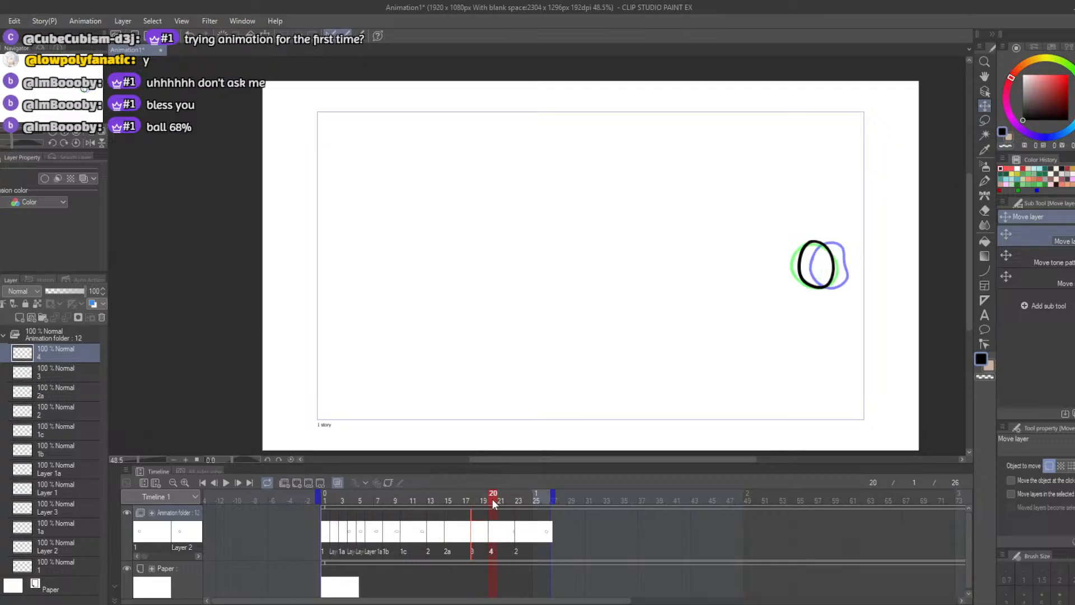
left_click_drag(818, 289, 829, 290)
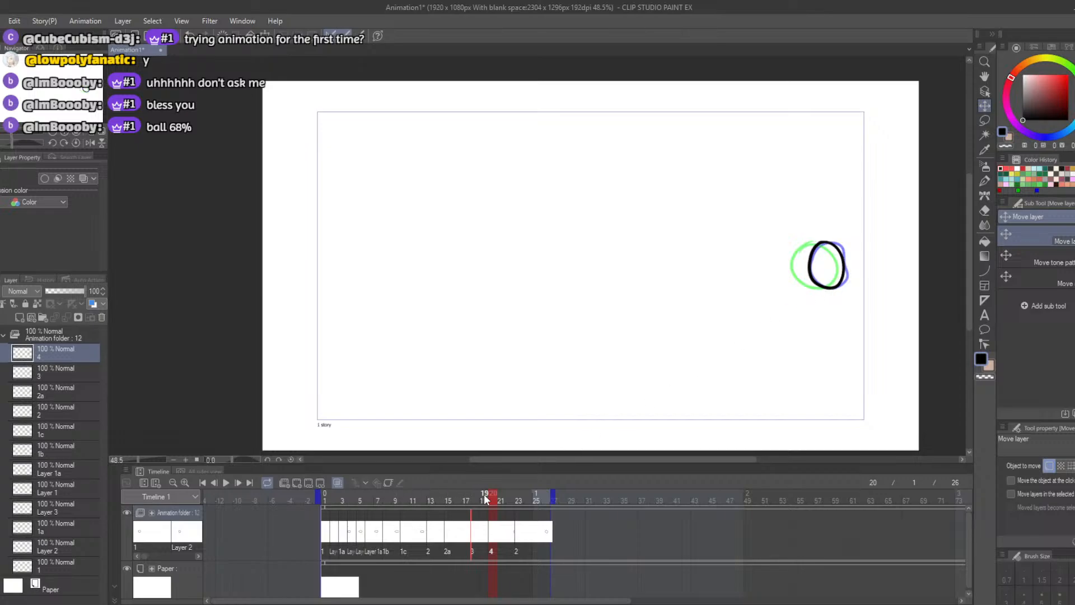
Step: Play the animation from the start to check the repositioned impact cels
mouse_move(492, 500)
left_mouse_down()
mouse_move(459, 495)
mouse_move(516, 503)
mouse_move(213, 494)
left_mouse_up()
left_click(226, 480)
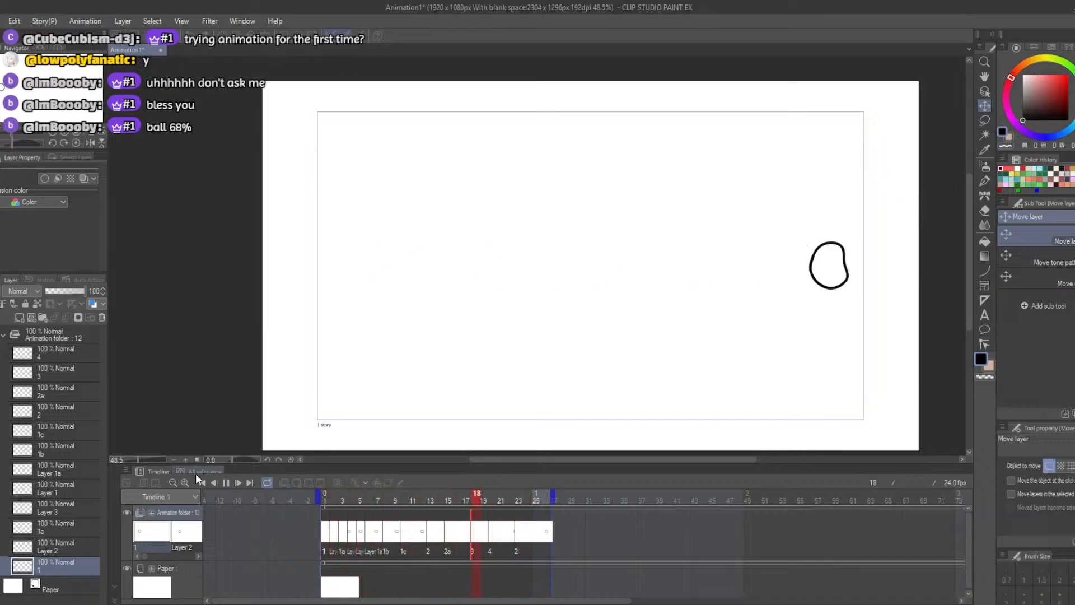
left_click(226, 482)
Step: Rework the ball on cel 2a with eraser and G-pen, replacing the deep dent with a rounder outline slightly flattened at the lower right
left_click_drag(409, 498, 450, 509)
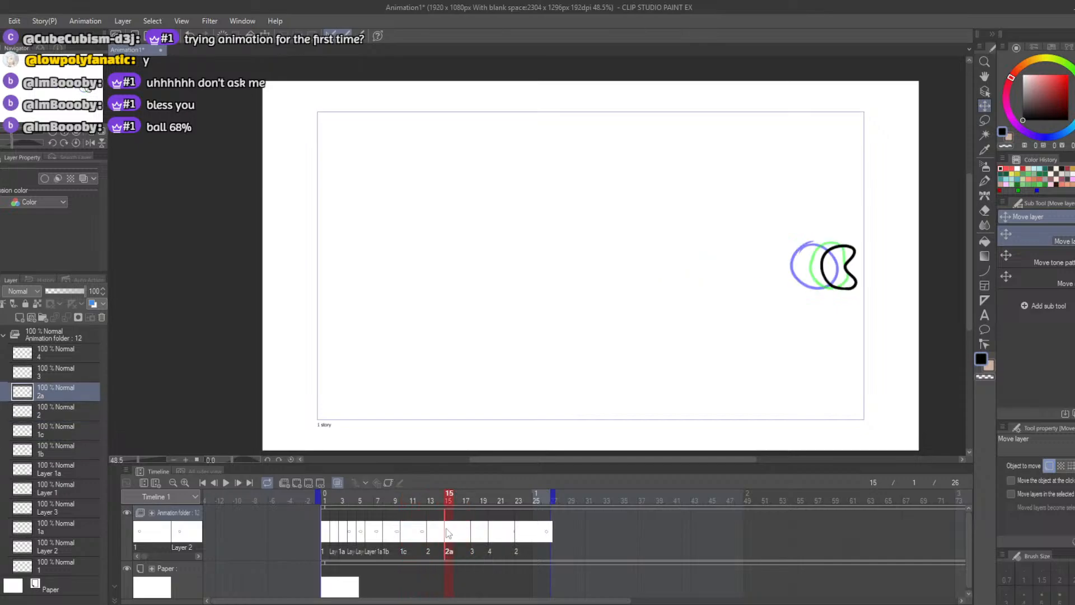
key("e")
mouse_move(851, 282)
left_mouse_down()
mouse_move(819, 269)
mouse_move(854, 249)
mouse_move(832, 250)
mouse_move(824, 279)
mouse_move(825, 255)
mouse_move(844, 245)
mouse_move(853, 273)
left_mouse_up()
key("b")
key("ctrl+z")
key("ctrl+z")
mouse_move(847, 247)
left_mouse_down()
mouse_move(850, 283)
mouse_move(828, 282)
mouse_move(830, 253)
mouse_move(853, 247)
mouse_move(851, 271)
mouse_move(836, 252)
mouse_move(855, 257)
mouse_move(844, 248)
mouse_move(841, 287)
left_mouse_up()
key("ctrl+z")
key("ctrl+z")
key("ctrl+z")
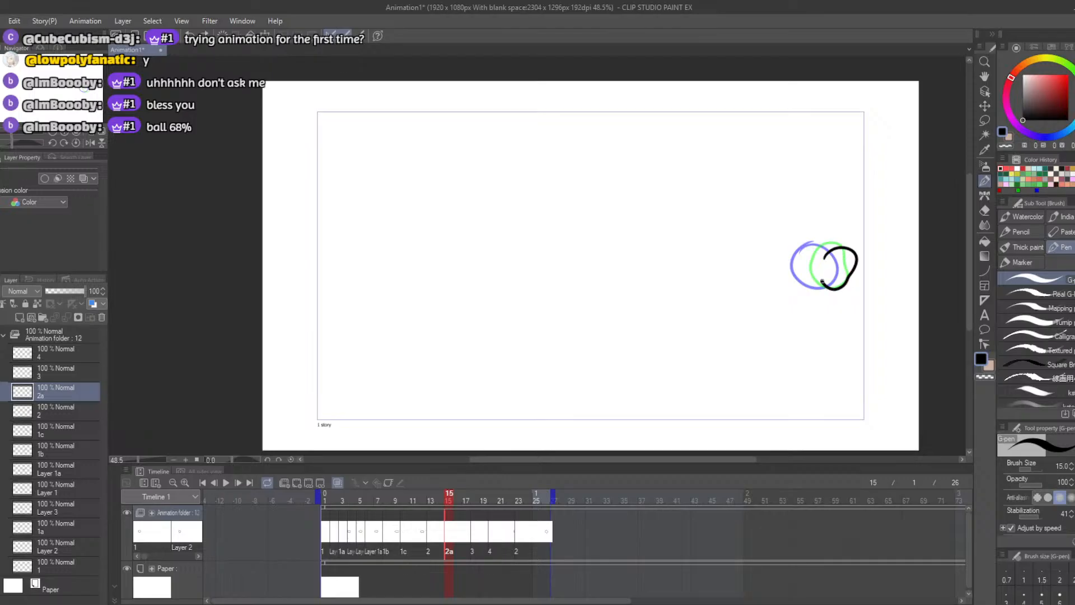
key("e")
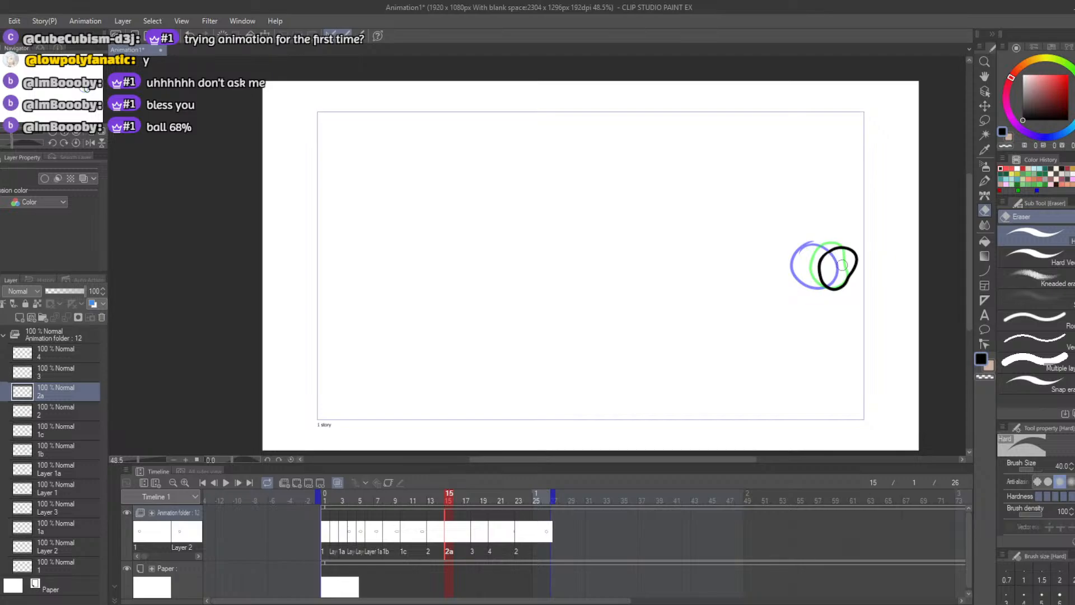
Step: Play the animation from frame 1 to check the redrawn ball on cel 2a
left_click_drag(442, 496, 304, 497)
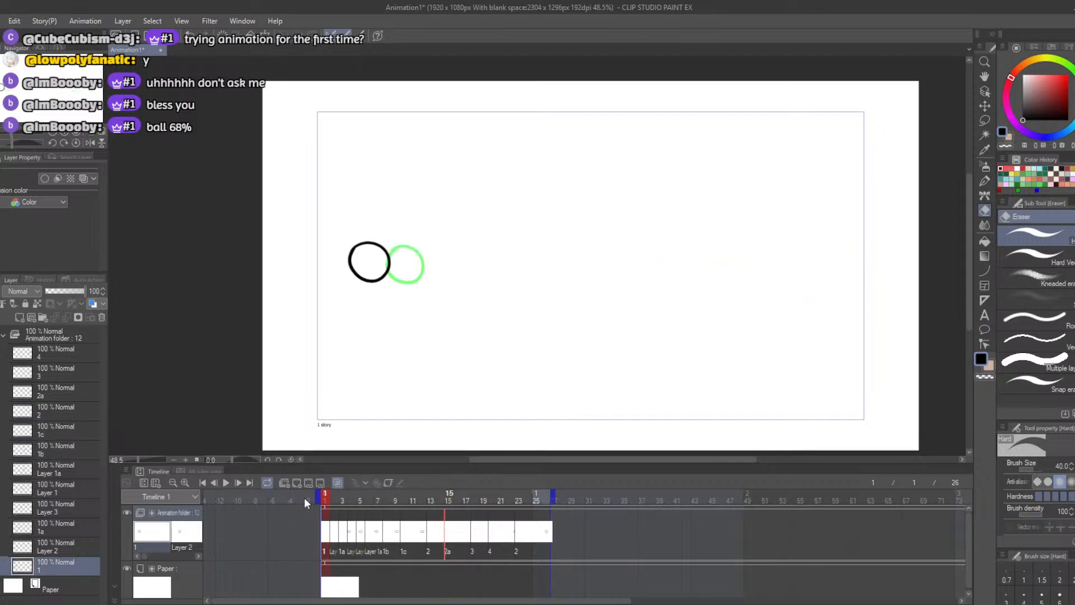
left_click(226, 483)
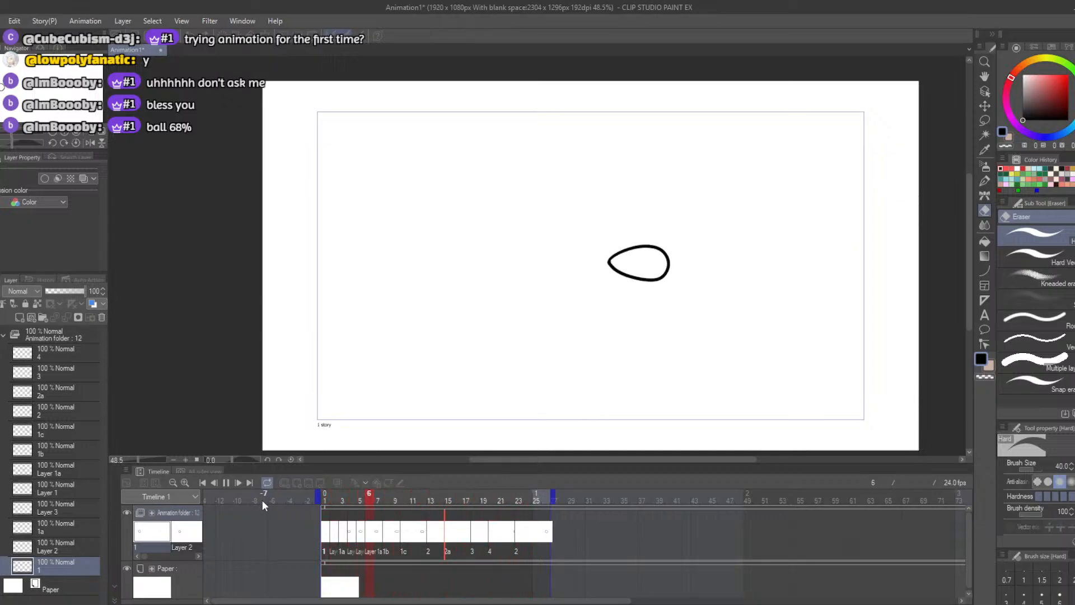
left_click(227, 482)
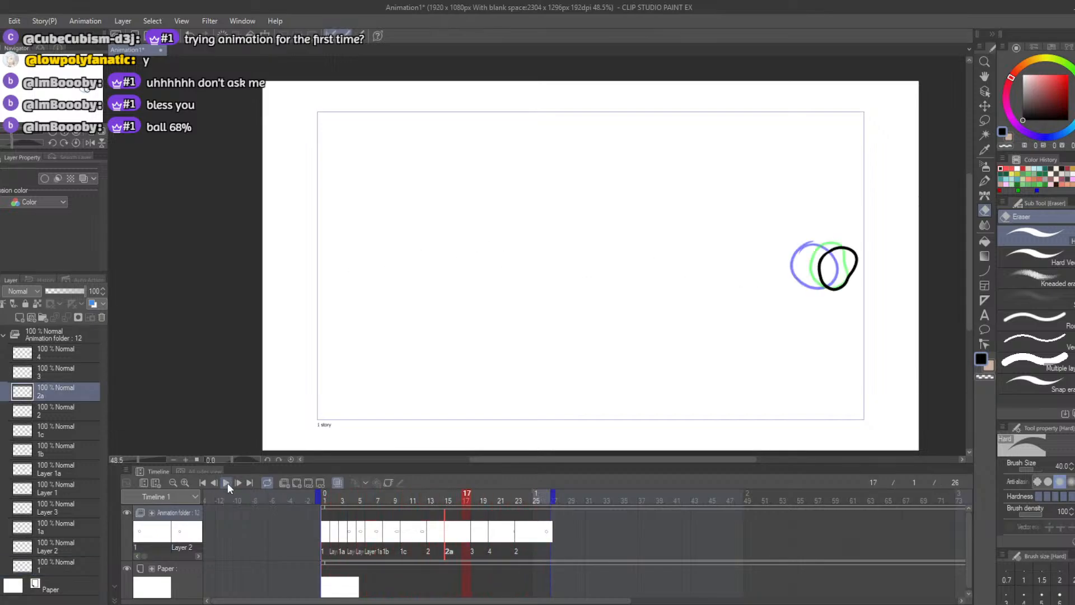
Step: Redraw the lower-right edge of cel 2a's ball with a small dent and move the ball left over the round-ball outline
left_click(454, 498)
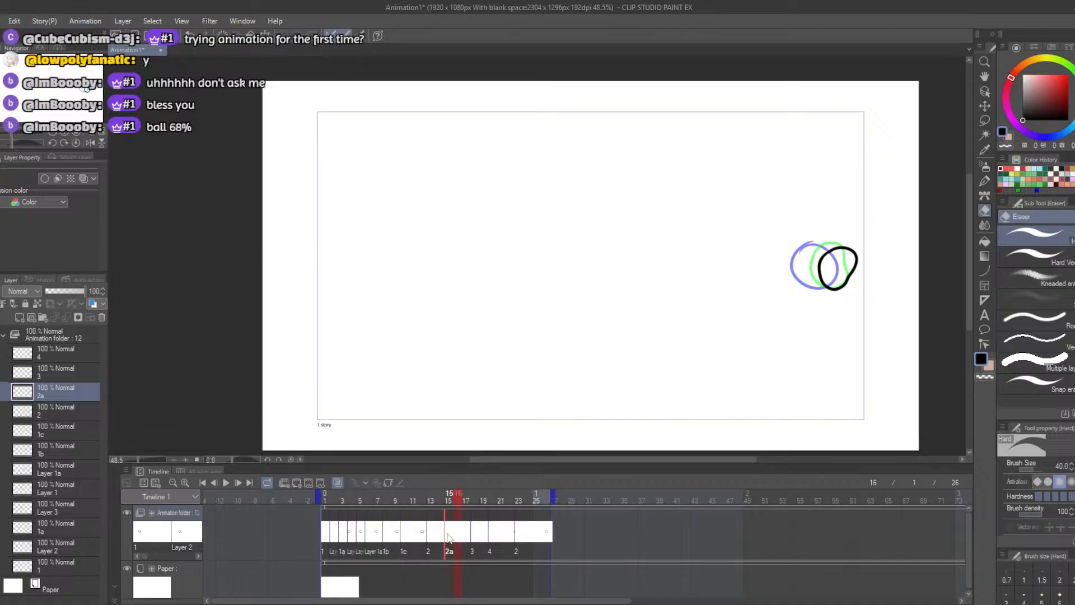
key("e")
key("b")
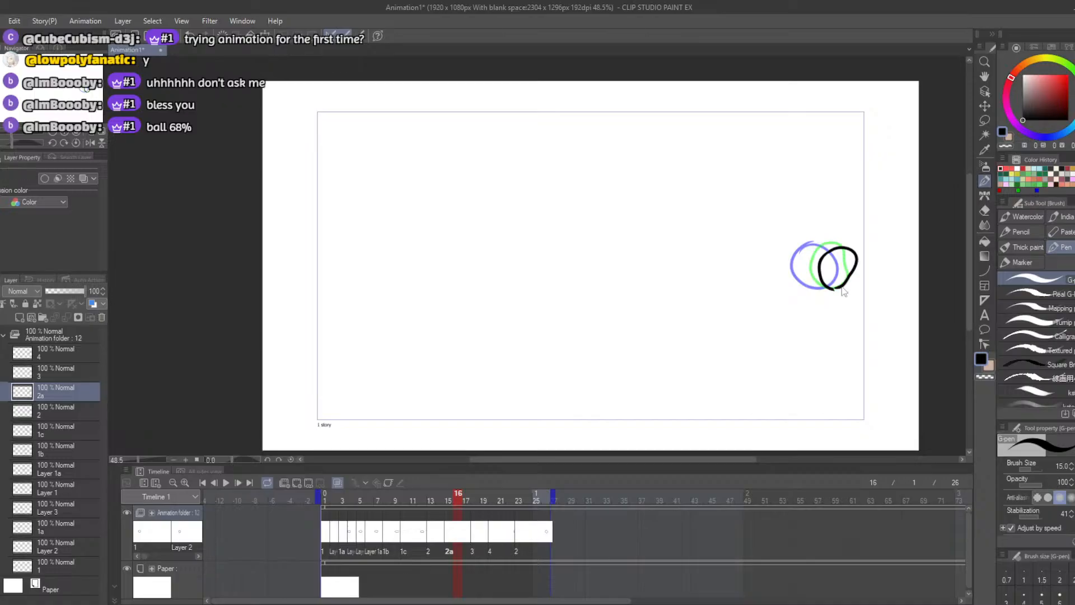
key("ctrl+z")
left_click_drag(852, 272, 846, 286)
key("ctrl+z")
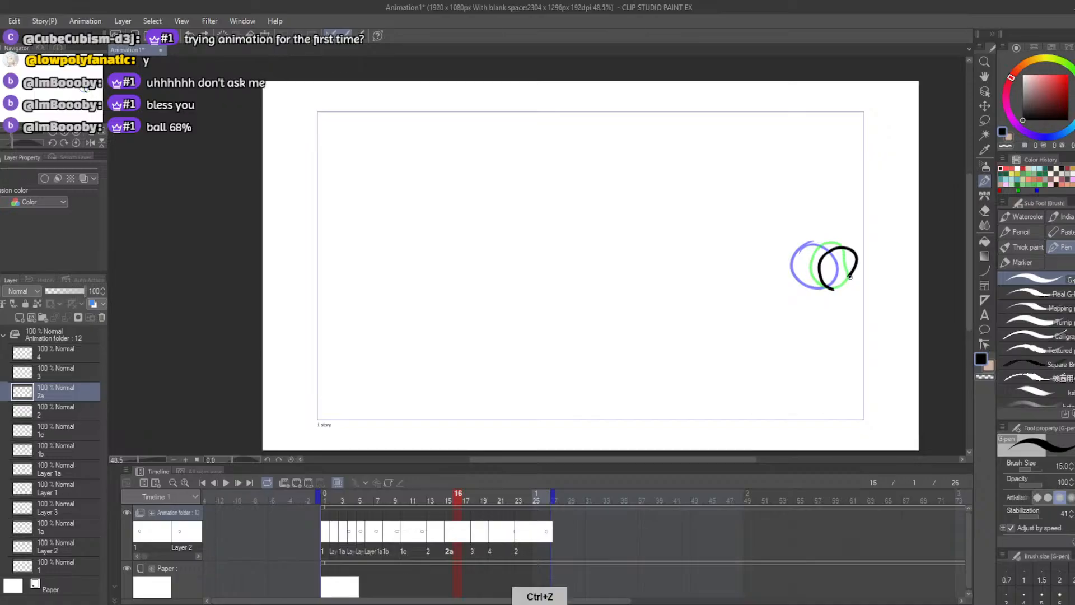
left_click_drag(850, 276, 843, 287)
key("e")
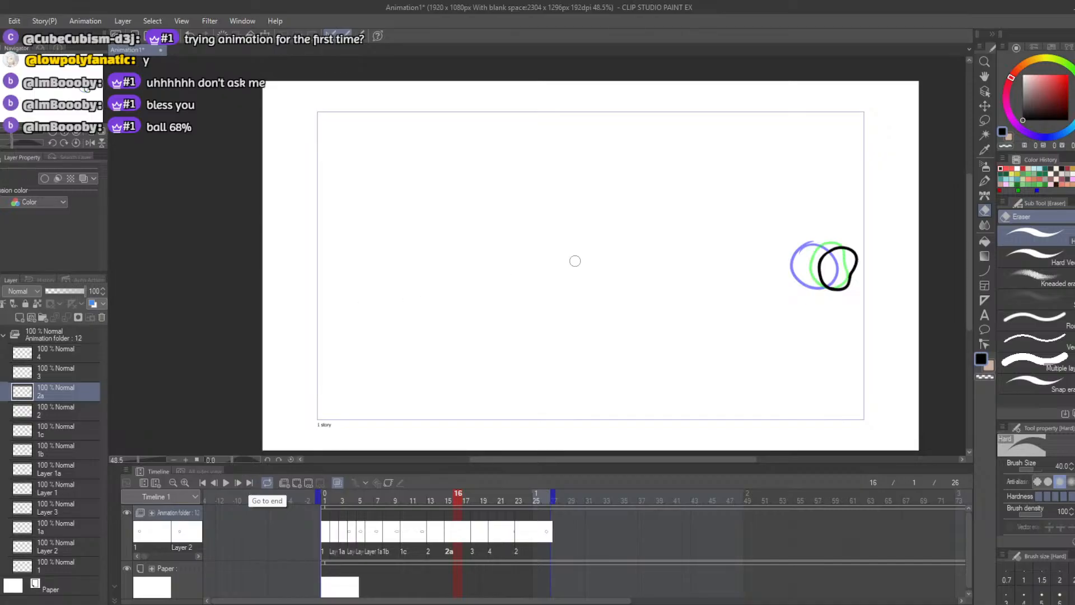
key("k")
left_click_drag(835, 289, 816, 285)
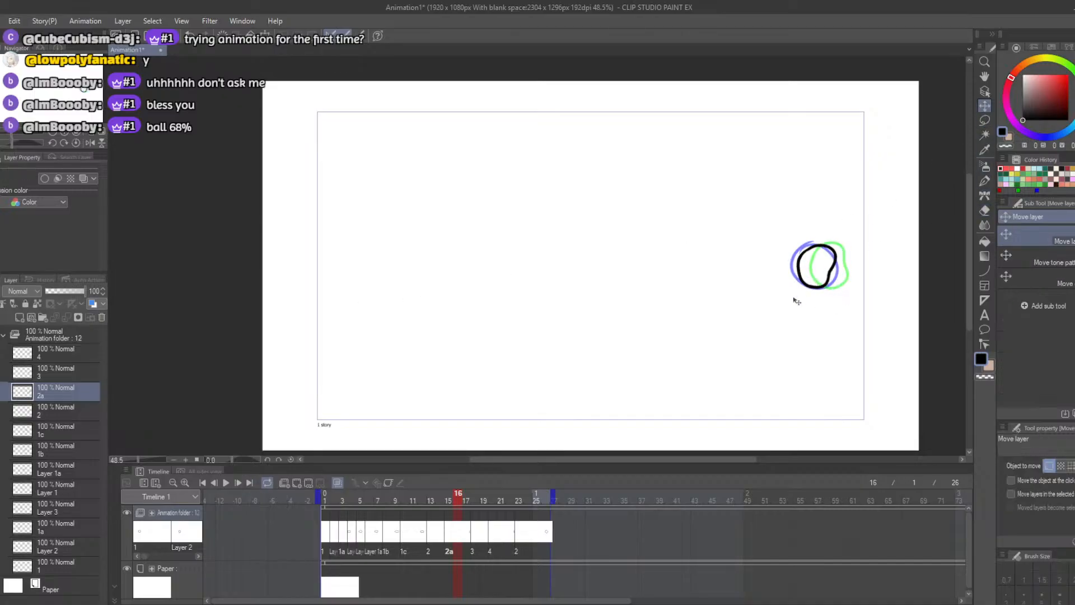
Step: Shift the ball drawings on cel 3 at frame 18 and cel 4 at frame 20 left to overlap the preceding ball drawings
left_click_drag(458, 495, 475, 498)
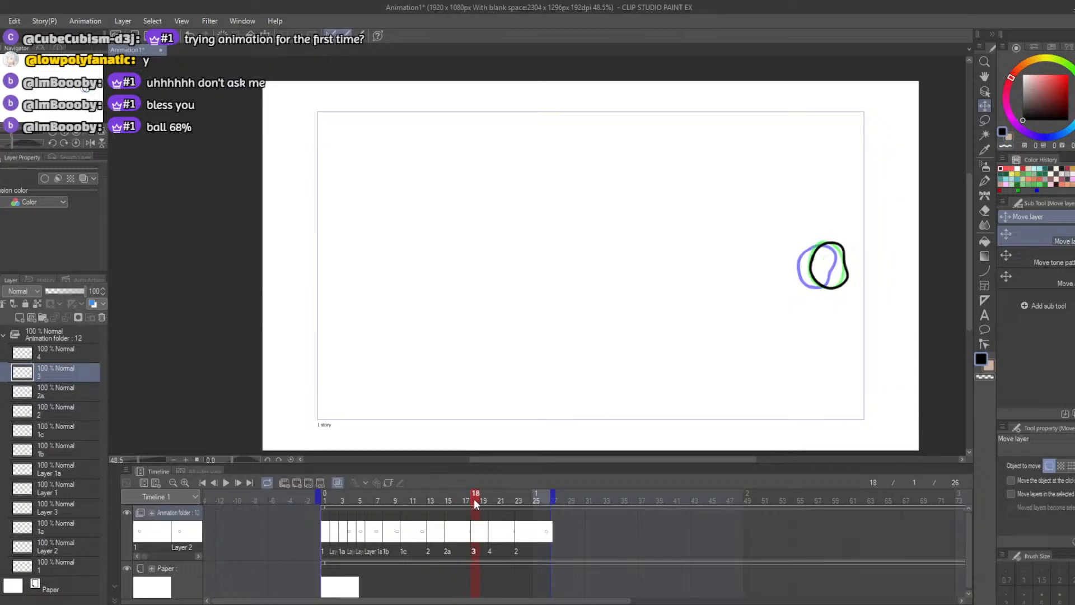
left_click_drag(836, 289, 826, 291)
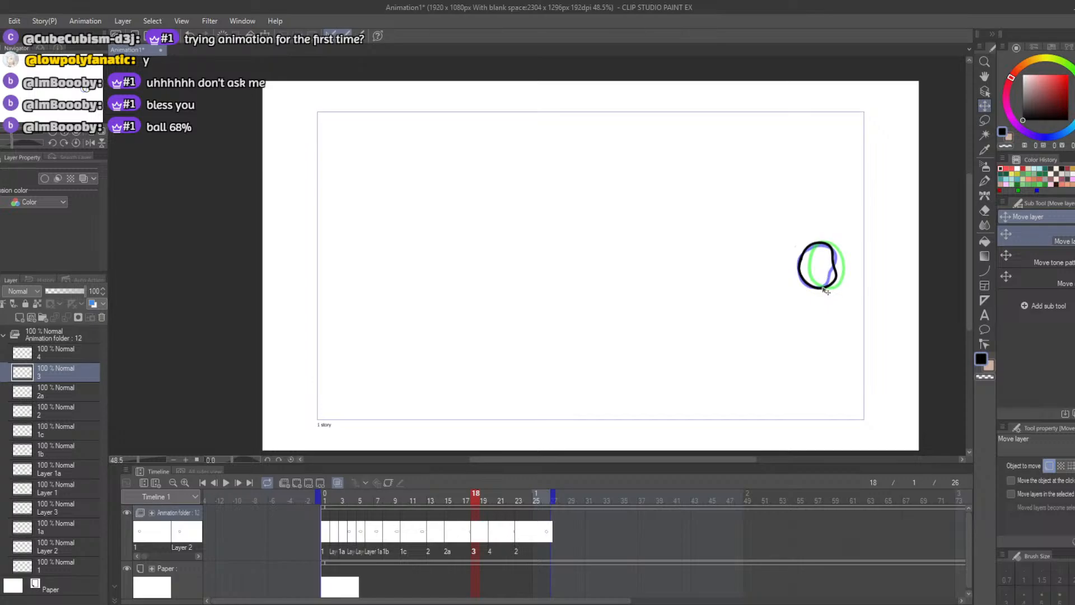
left_click_drag(470, 497, 490, 503)
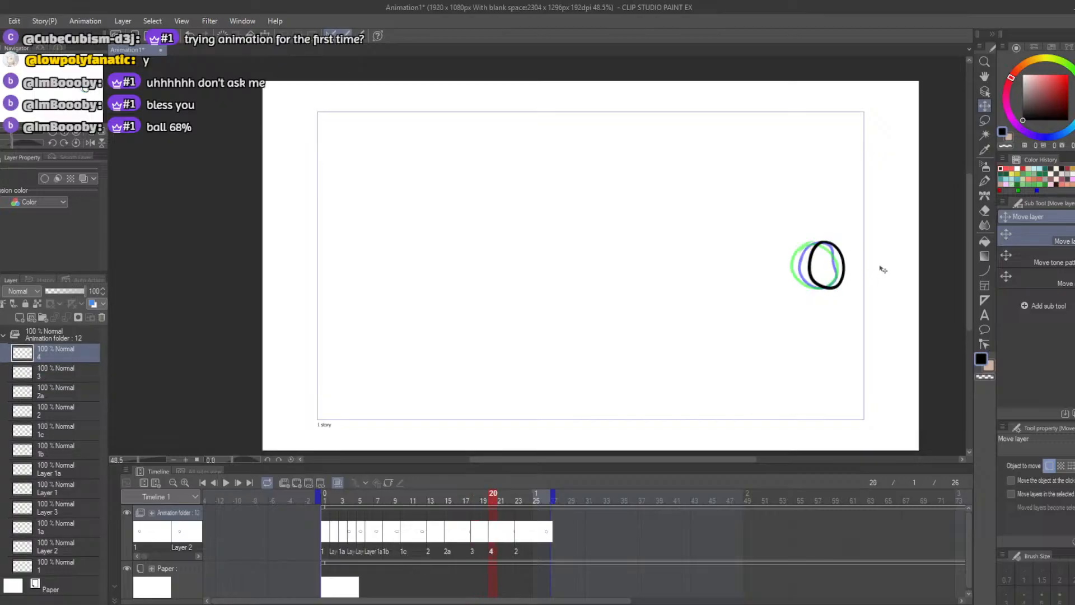
left_click_drag(831, 291, 821, 291)
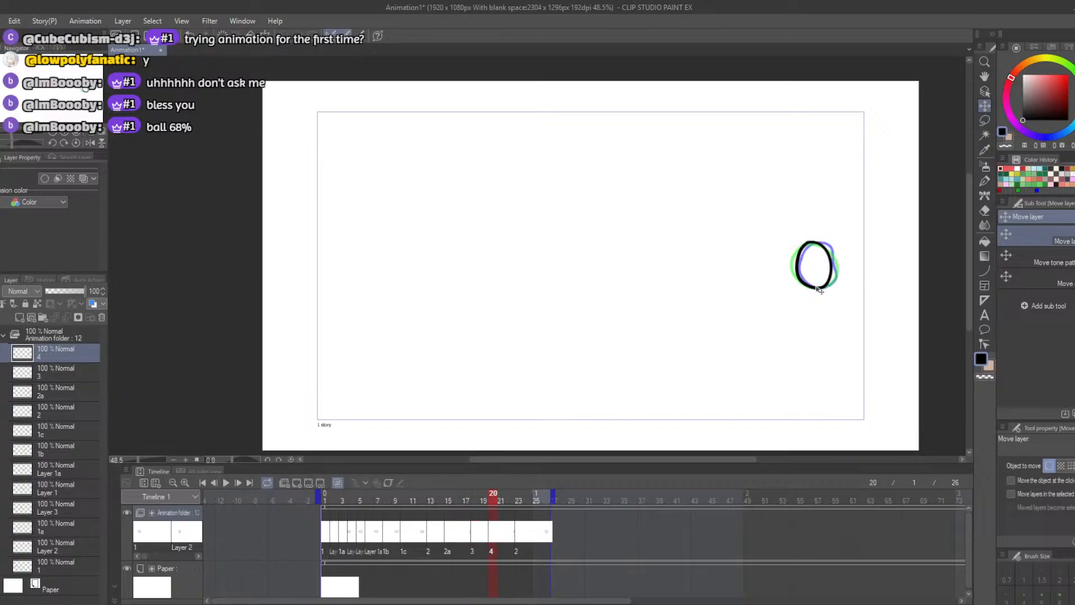
Step: Play the animation from frame 1 to check the ball's motion with the repositioned cels 3 and 4
left_click_drag(492, 499, 263, 507)
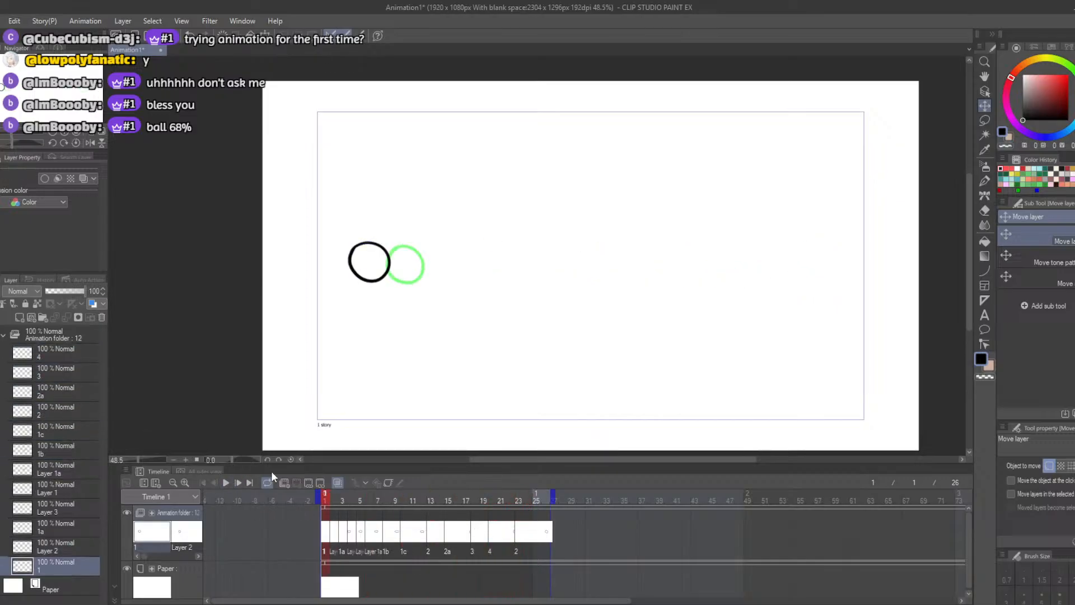
left_click(226, 482)
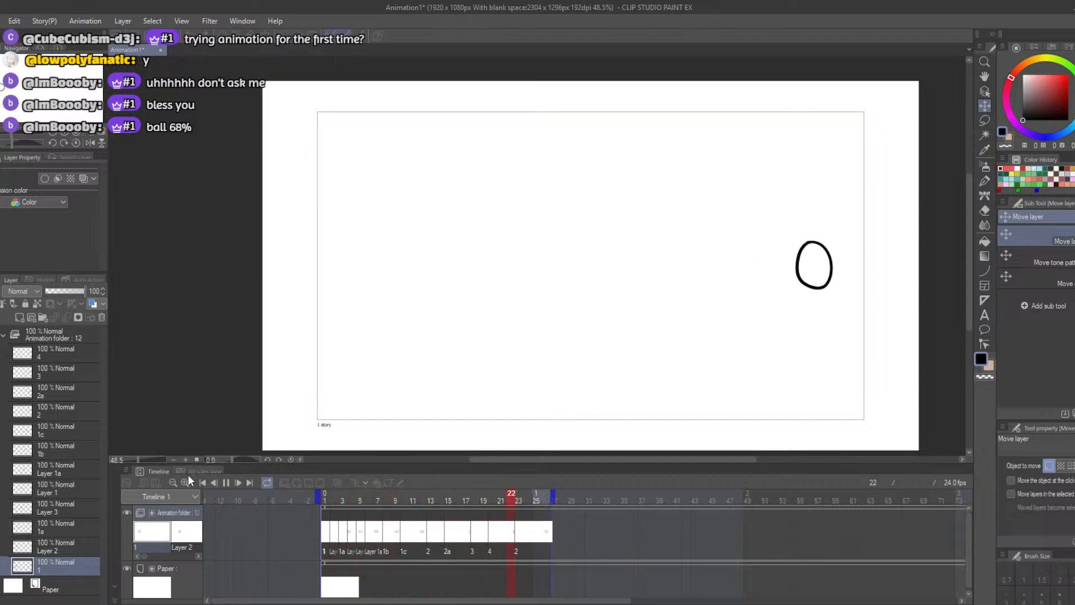
left_click(226, 482)
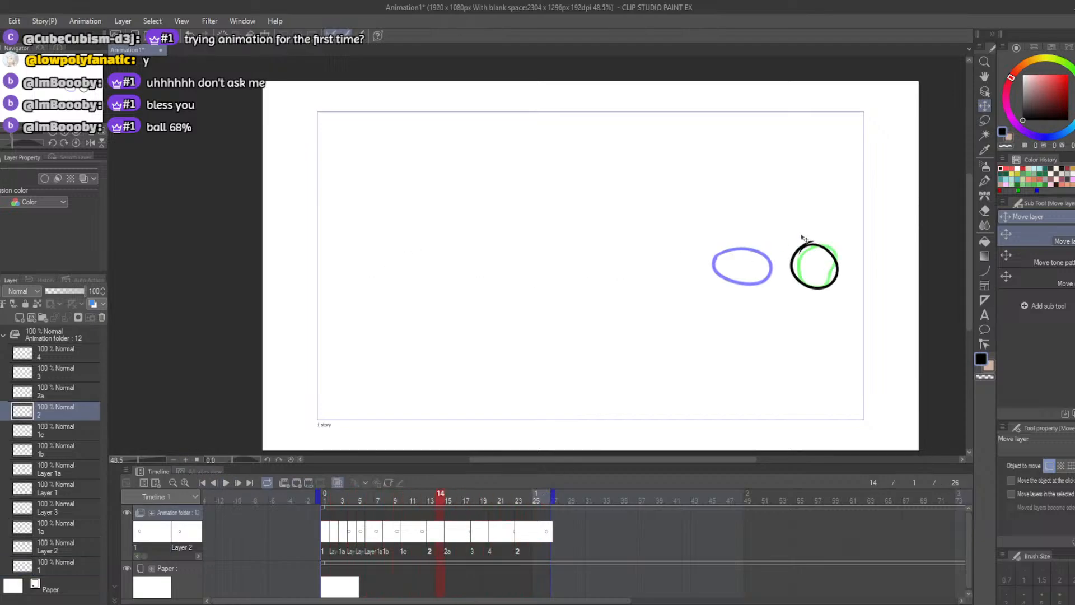
key("e")
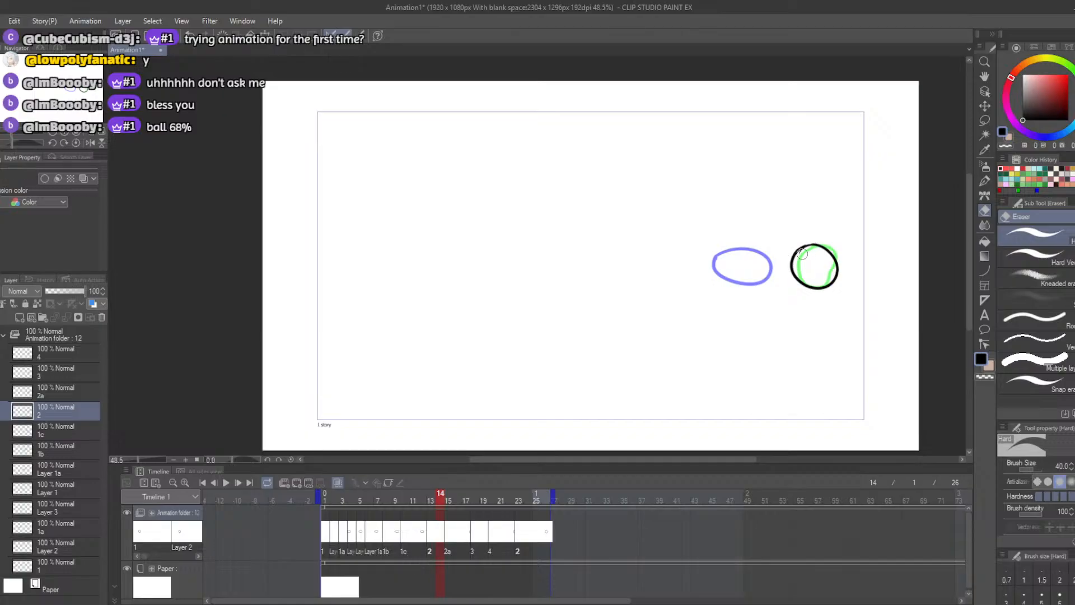
left_click(226, 482)
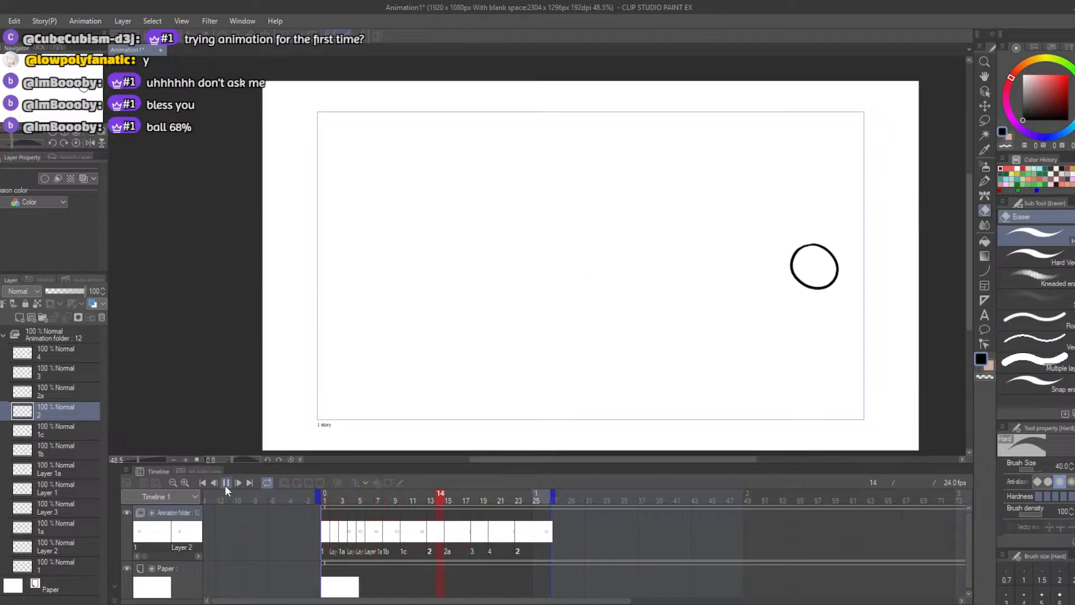
left_click(227, 482)
left_click_drag(342, 498, 320, 499)
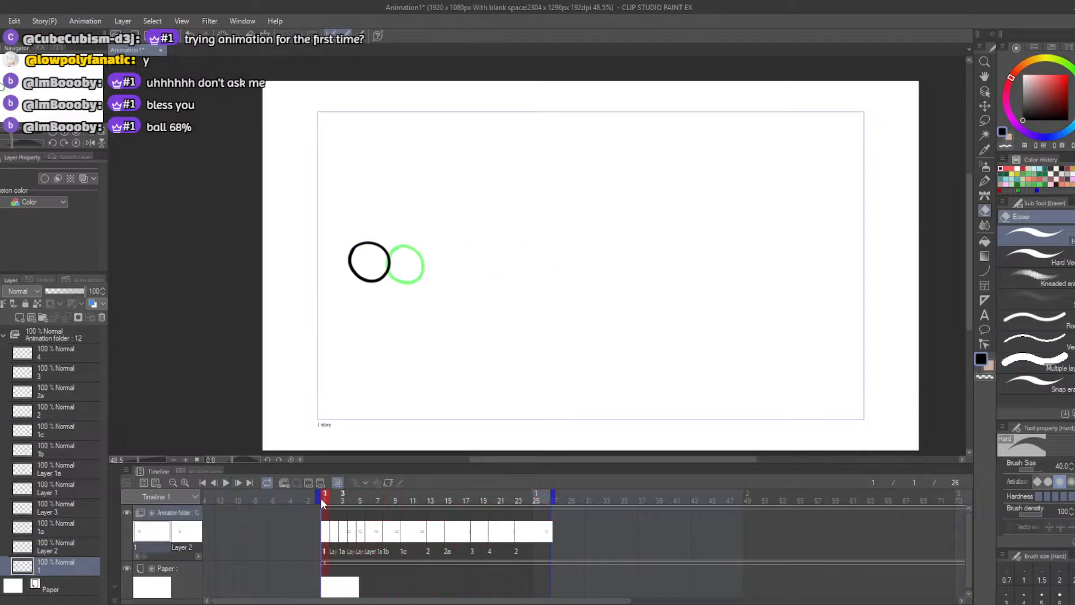
left_click(227, 482)
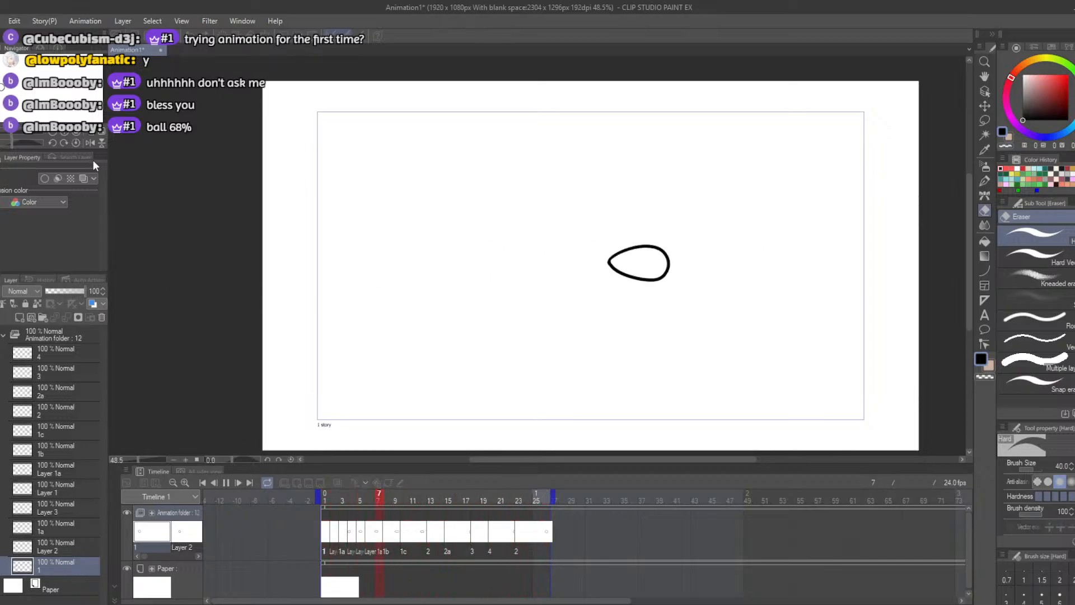
Step: Stop the playback and save the animation file
left_click(1, 20)
left_click(340, 493)
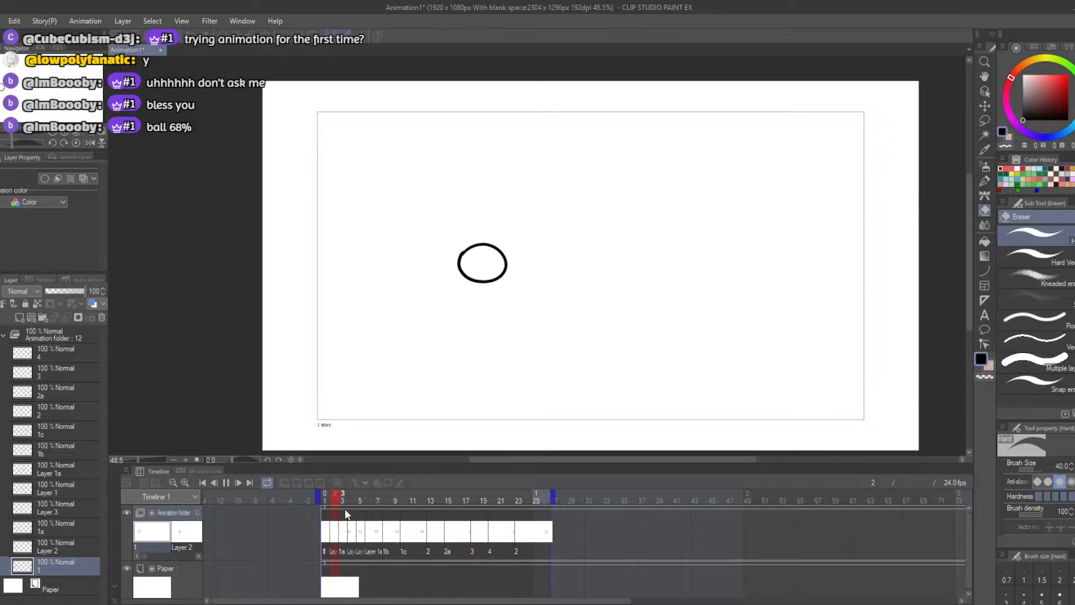
left_click(225, 483)
left_click(1, 21)
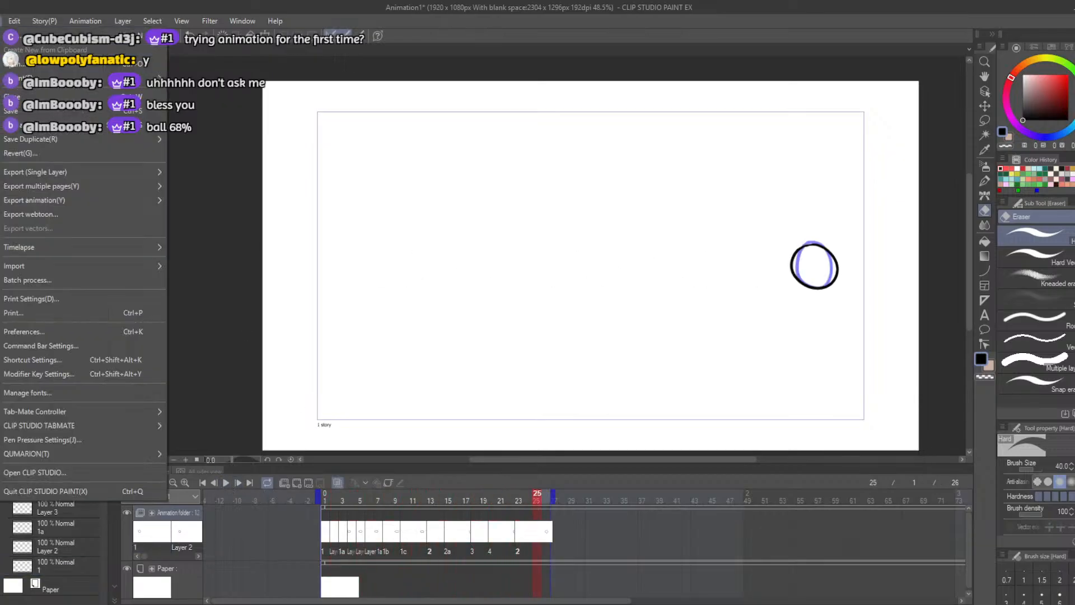
left_click(22, 151)
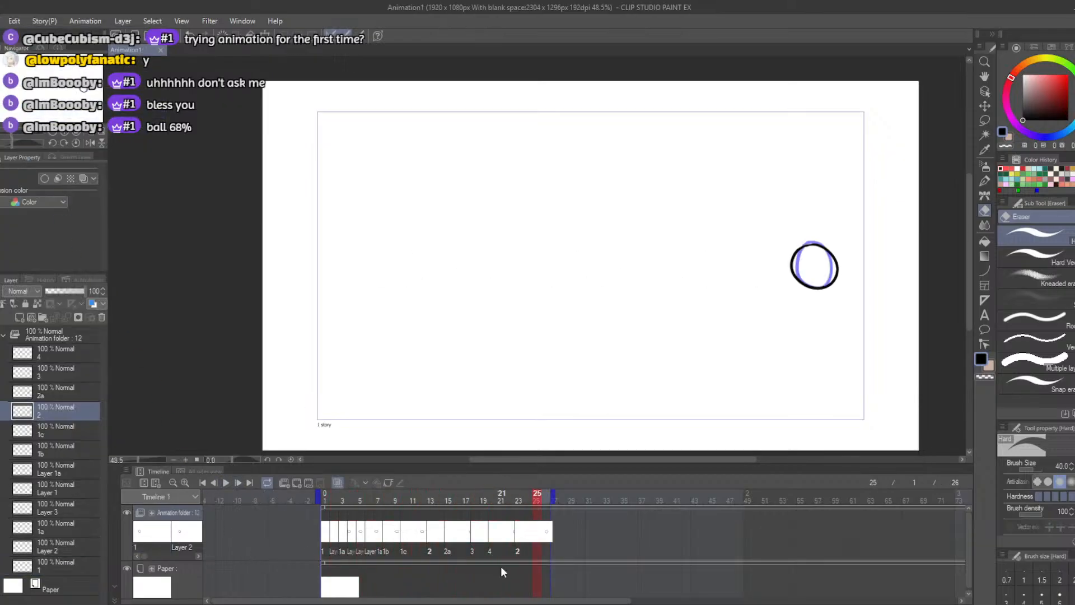
Step: Scale up the ball drawing on cel 2a at frame 15 slightly and apply the transform
left_click_drag(535, 509, 438, 502)
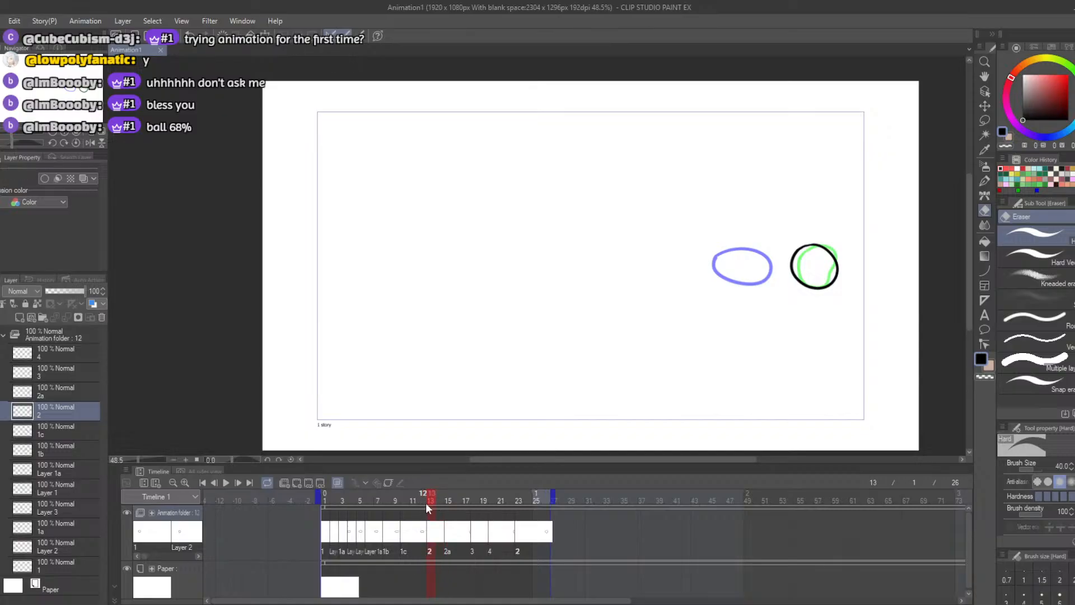
left_click(426, 500)
left_click(433, 502)
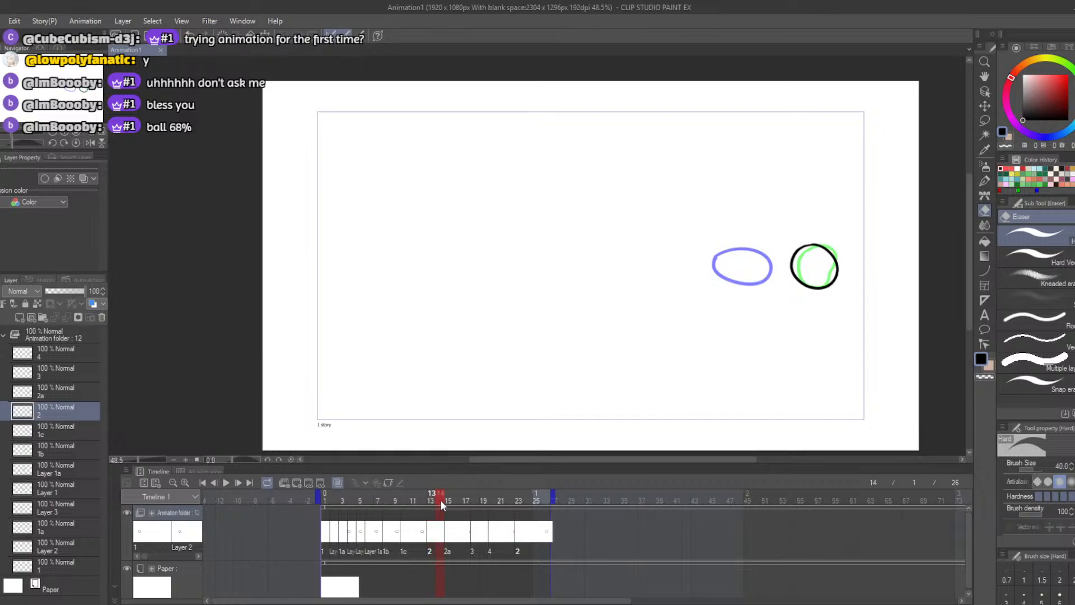
left_click(444, 524)
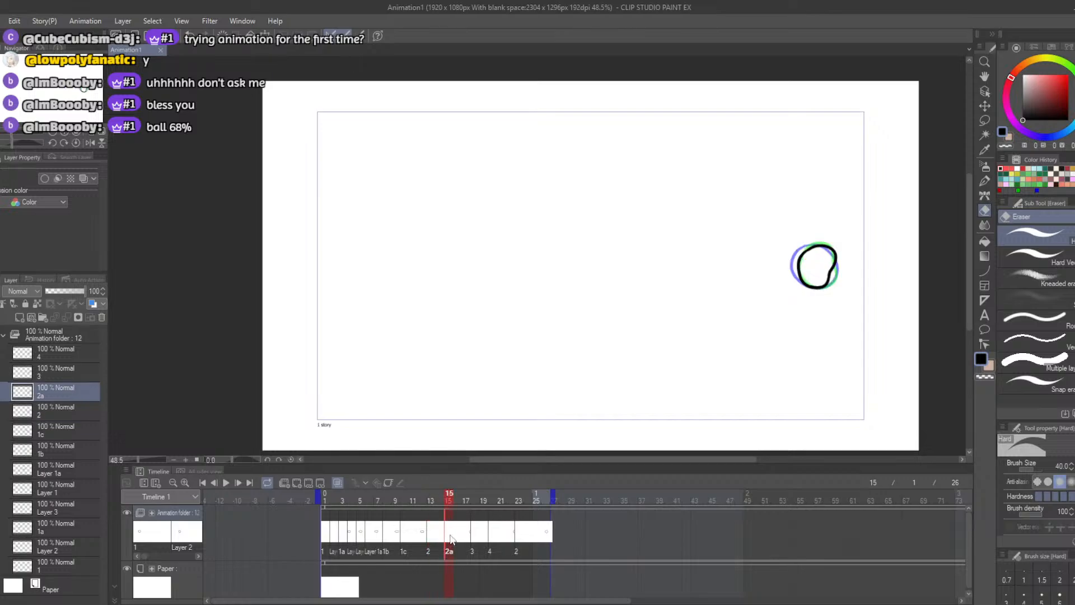
left_click(983, 107)
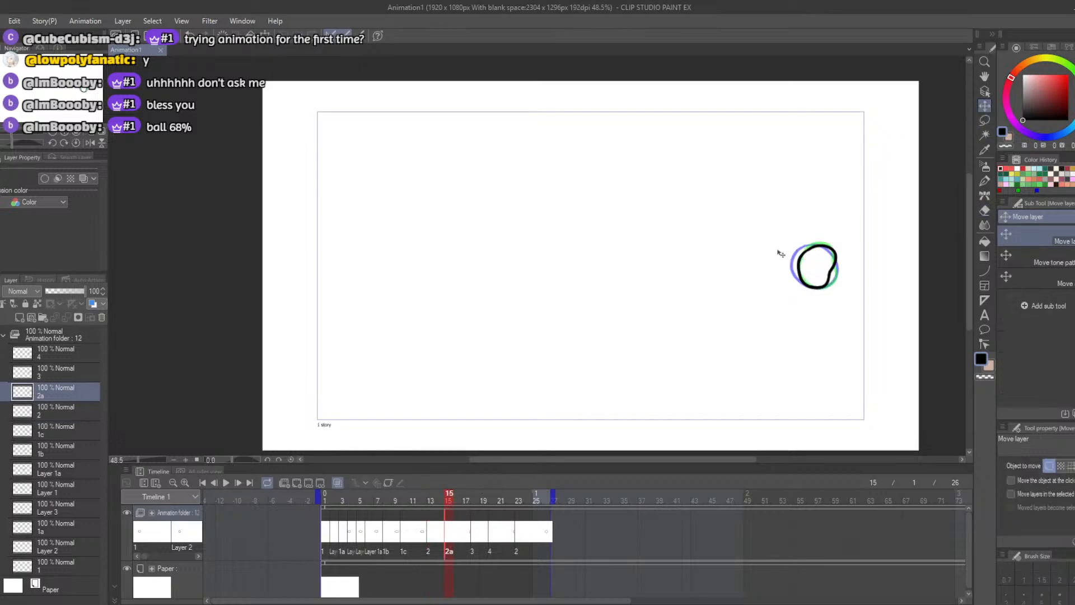
key("ctrl+t")
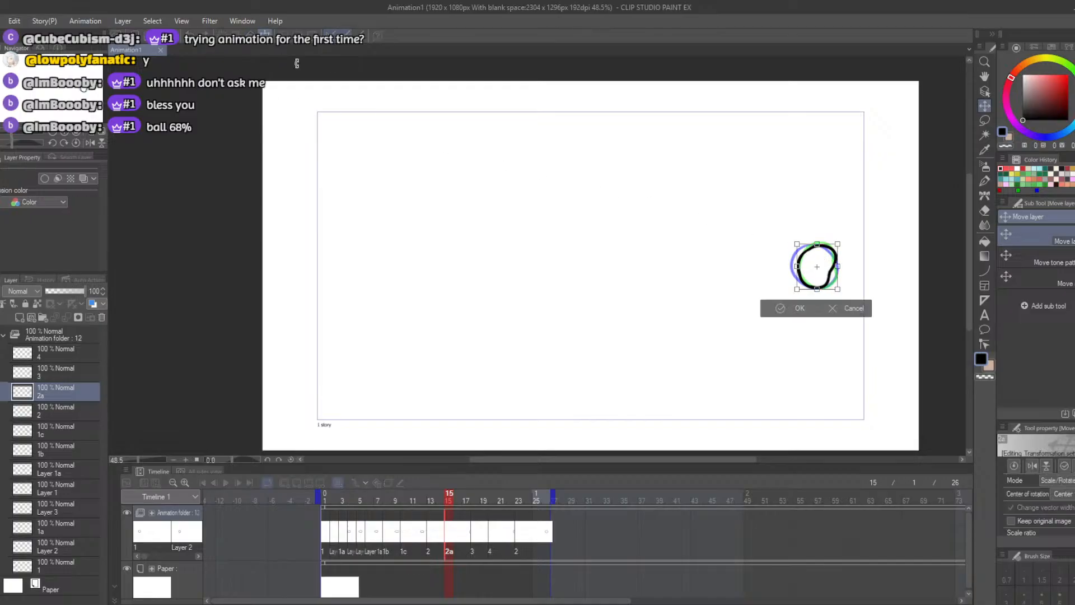
mouse_move(797, 243)
left_mouse_down()
mouse_move(791, 237)
mouse_move(808, 274)
mouse_move(796, 240)
left_mouse_up()
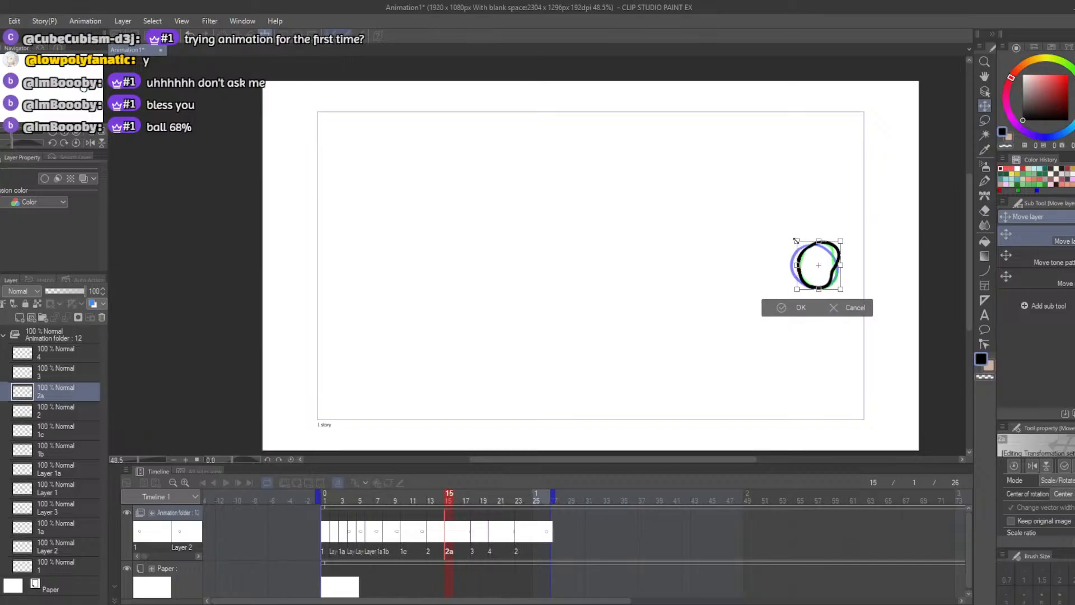
left_click(776, 311)
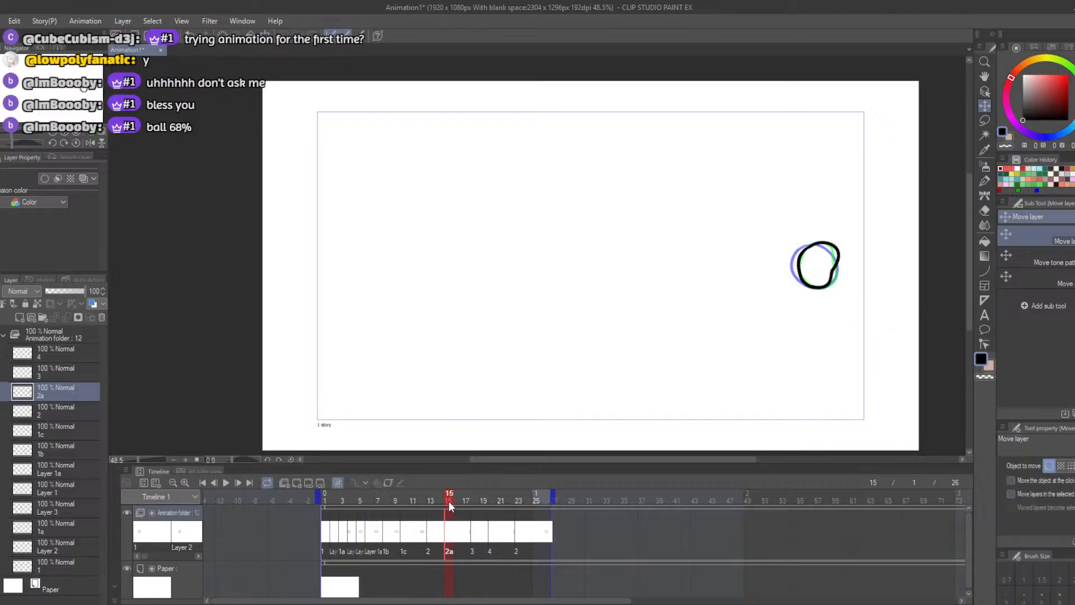
left_click_drag(465, 504, 480, 505)
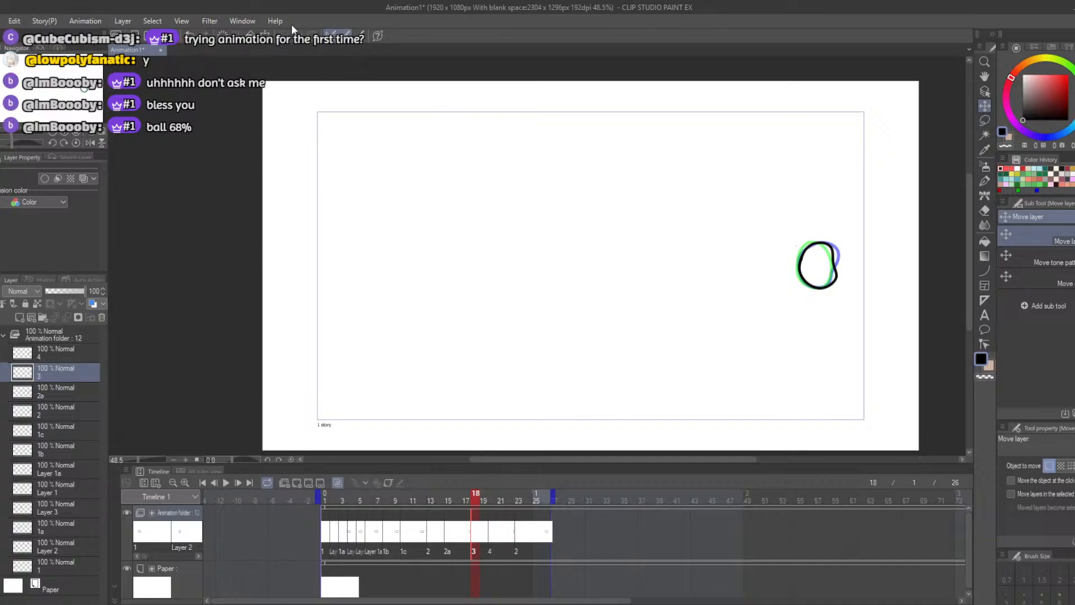
left_click(267, 42)
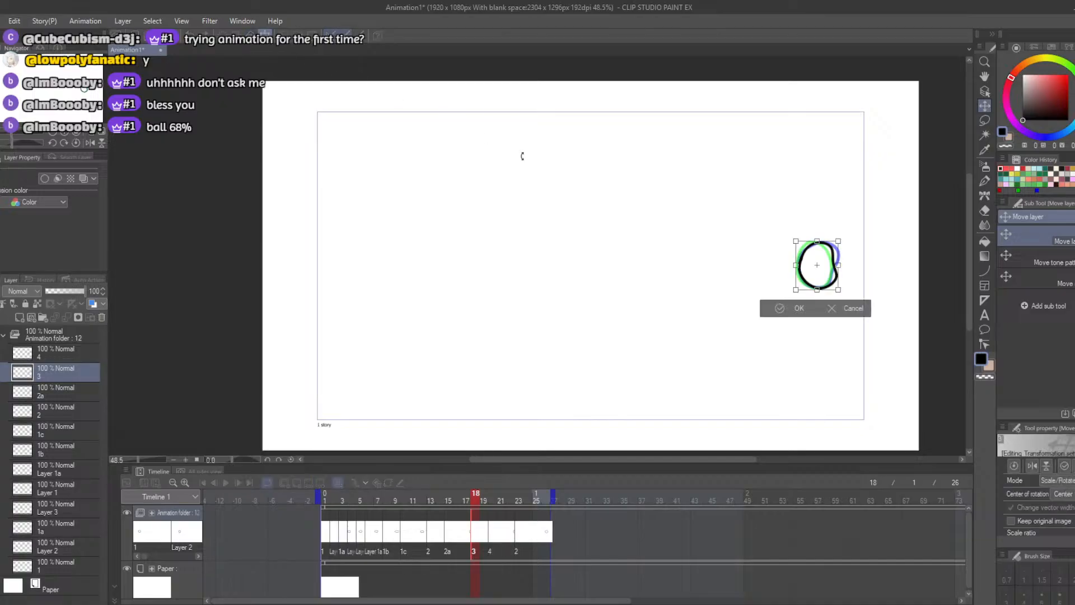
left_click_drag(790, 287, 825, 184)
key("ctrl+z")
left_click(843, 310)
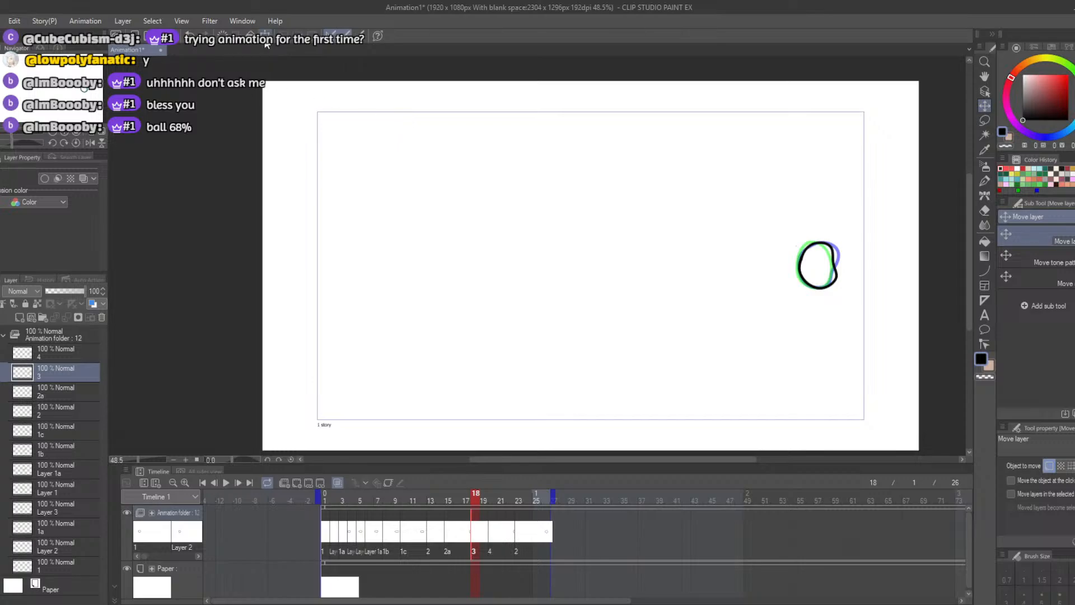
Step: Try horizontal and vertical flips on the ball drawing of cel 3 at frame 18 and apply only the vertical flip
key("ctrl+t")
right_click(823, 272)
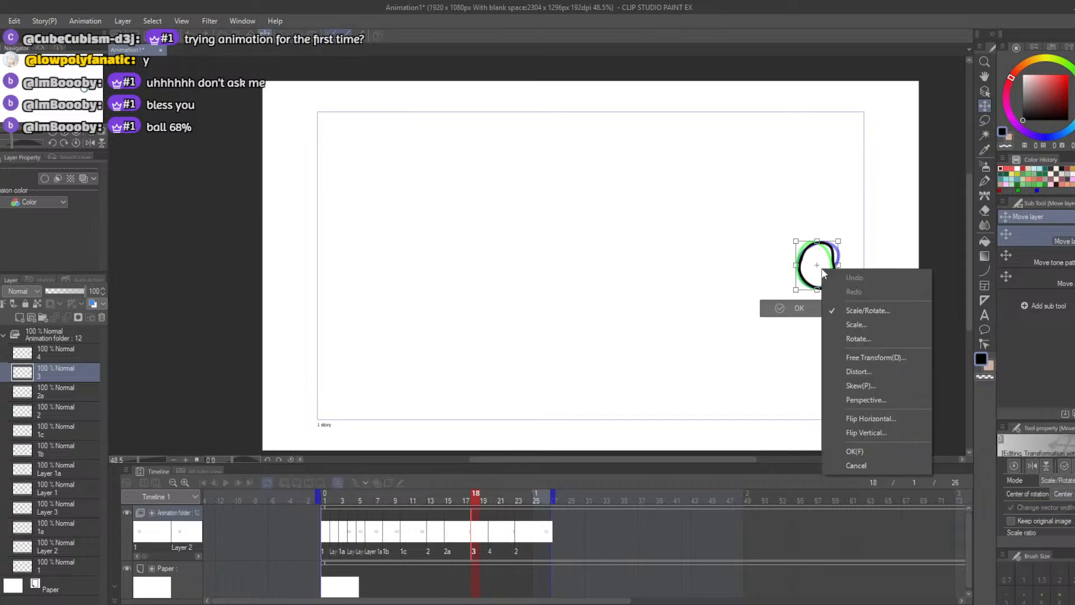
left_click(881, 421)
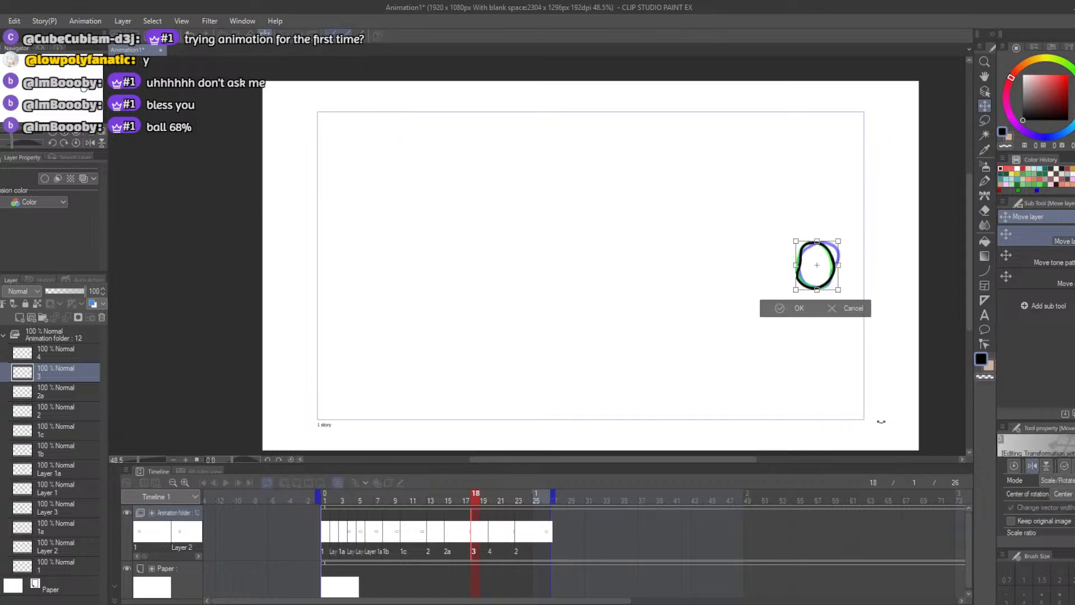
right_click(820, 273)
left_click(865, 433)
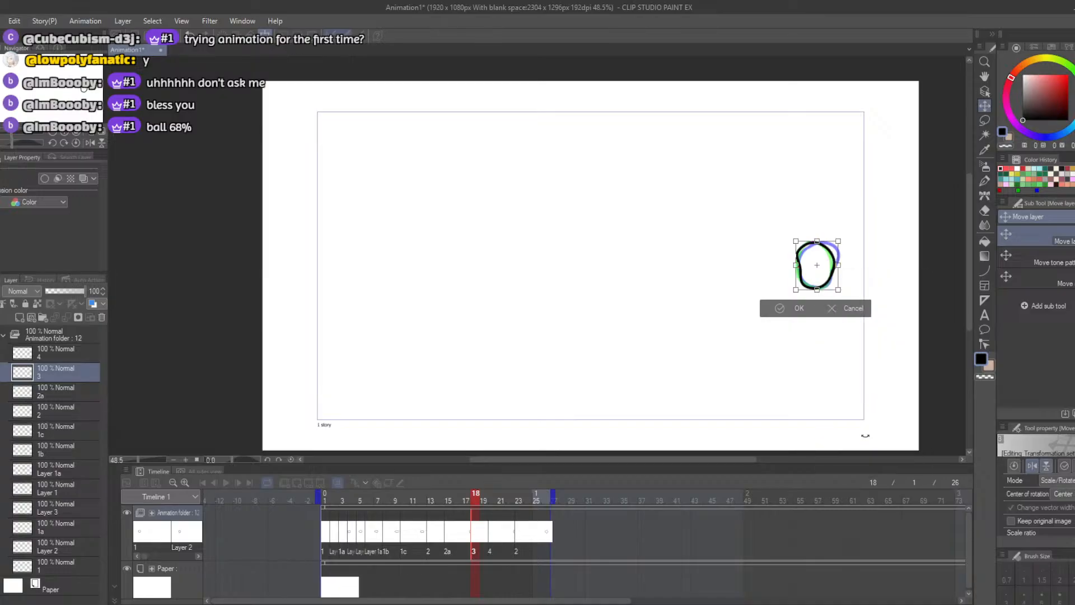
right_click(819, 273)
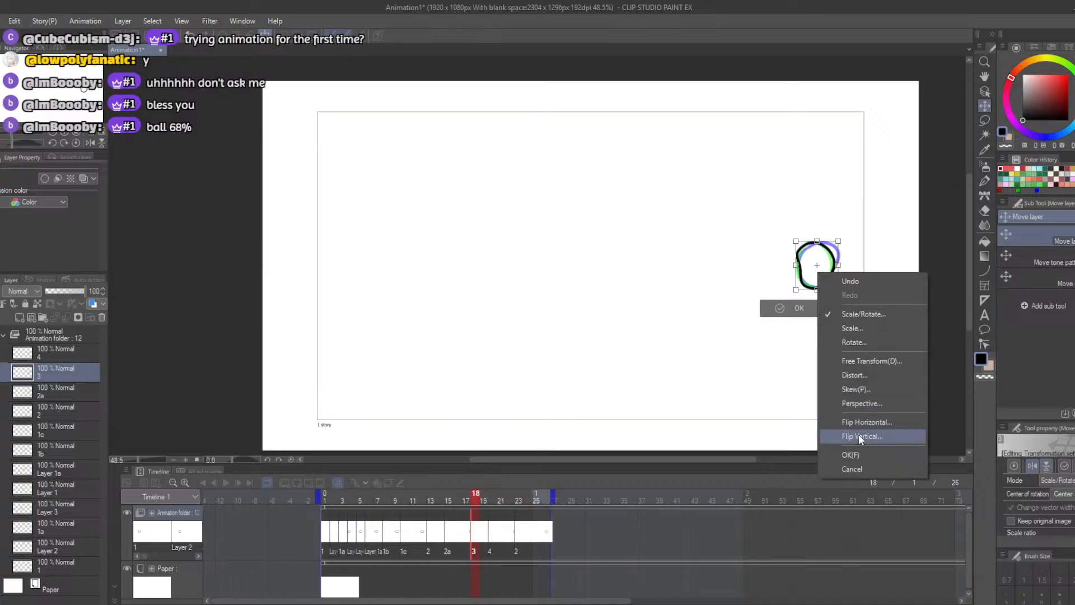
left_click(861, 436)
right_click(811, 275)
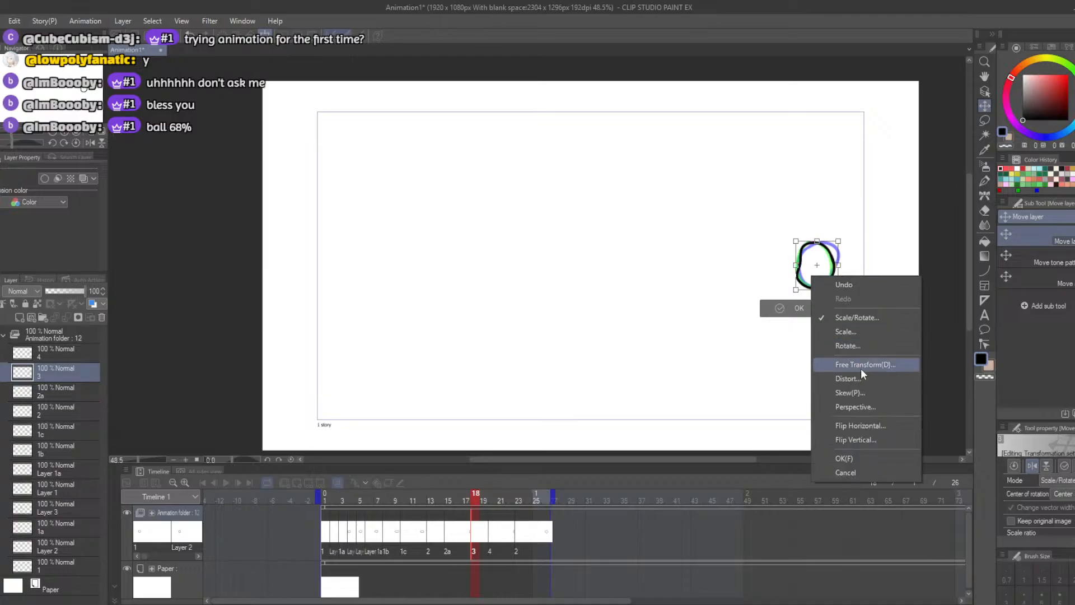
left_click(863, 427)
right_click(819, 282)
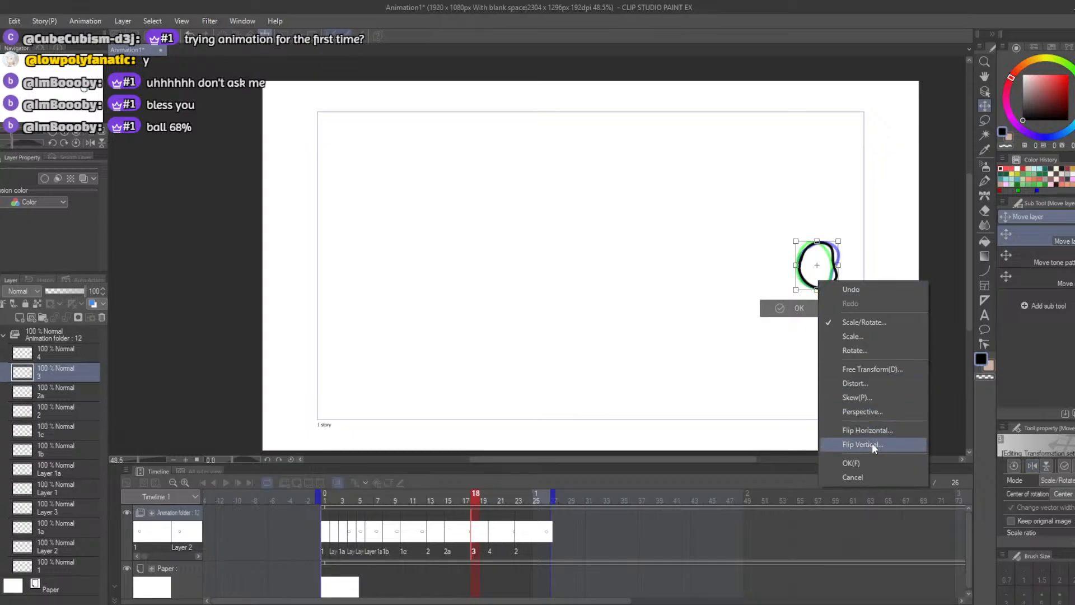
left_click(873, 445)
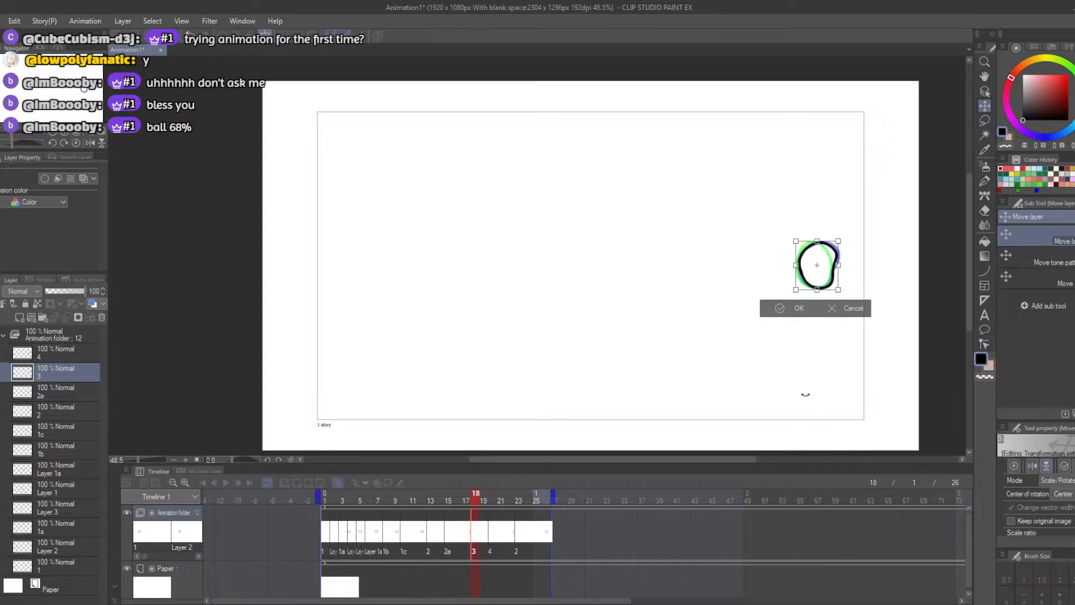
left_click(775, 307)
Step: Replay the looping animation from frame 1 to review the ball's motion with the flipped cel 3
left_click_drag(463, 501, 260, 484)
left_click(224, 481)
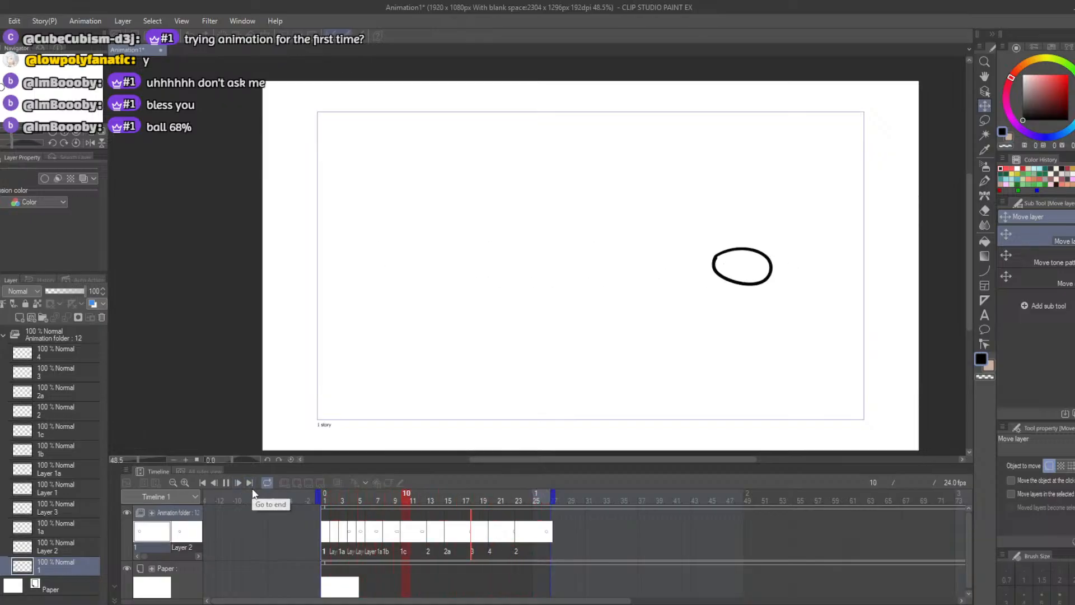
left_click_drag(590, 456, 644, 471)
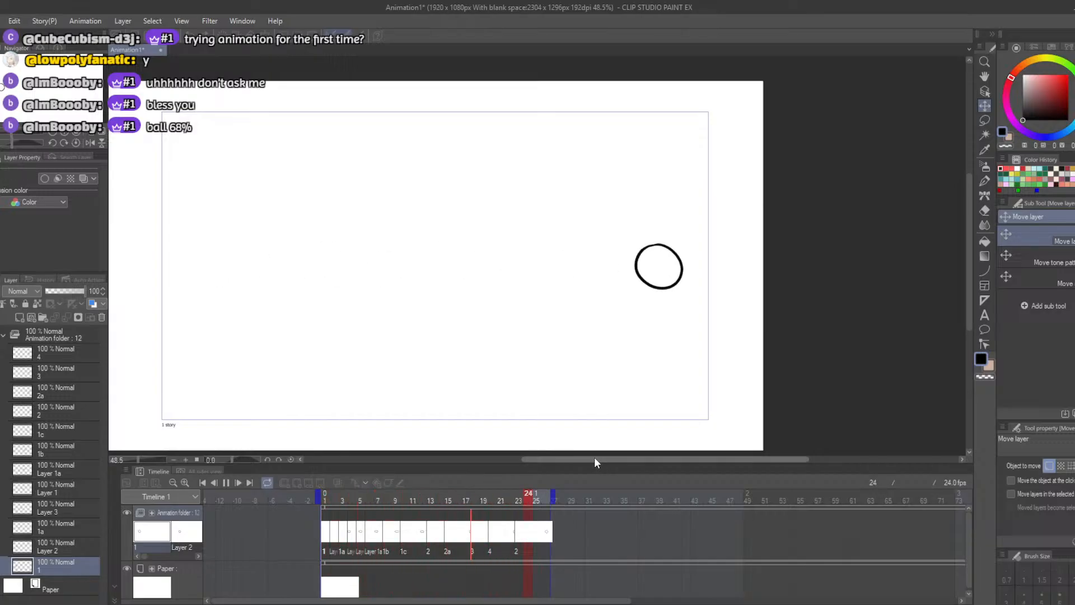
left_click_drag(594, 456, 541, 458)
scroll(499, 358, "down", 2)
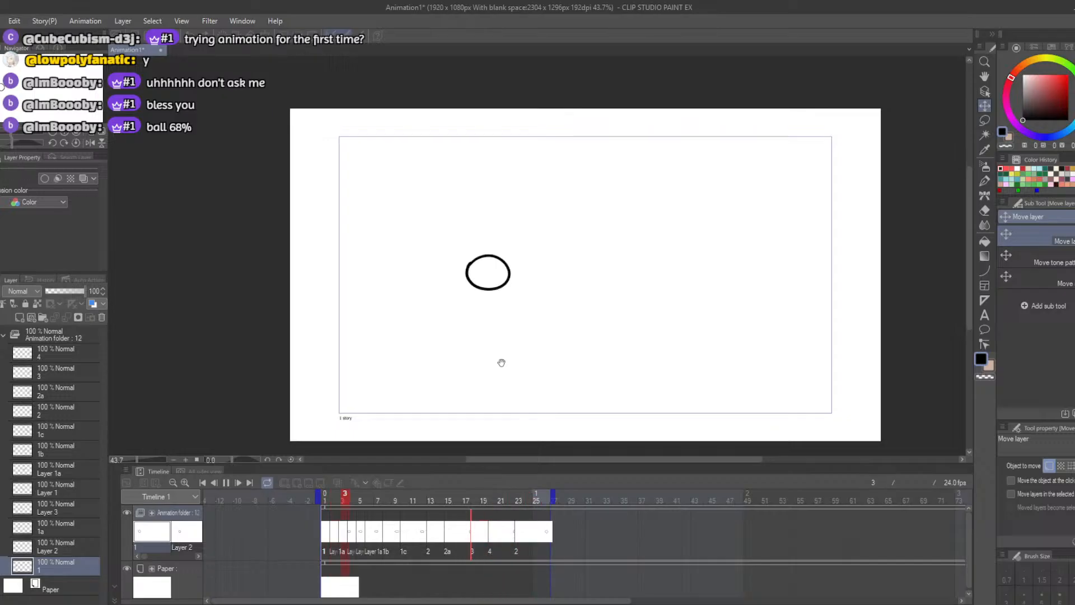
scroll(503, 364, "up", 1)
left_click_drag(600, 460, 617, 458)
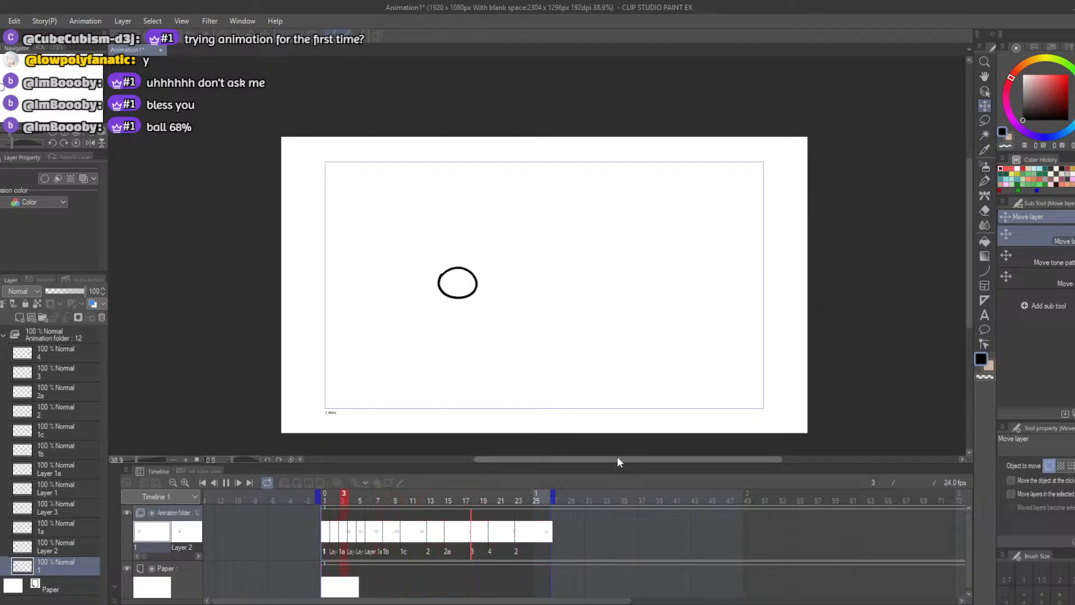
Step: Stop the looping playback and save the animation file
left_click(4, 21)
left_click(1, 22)
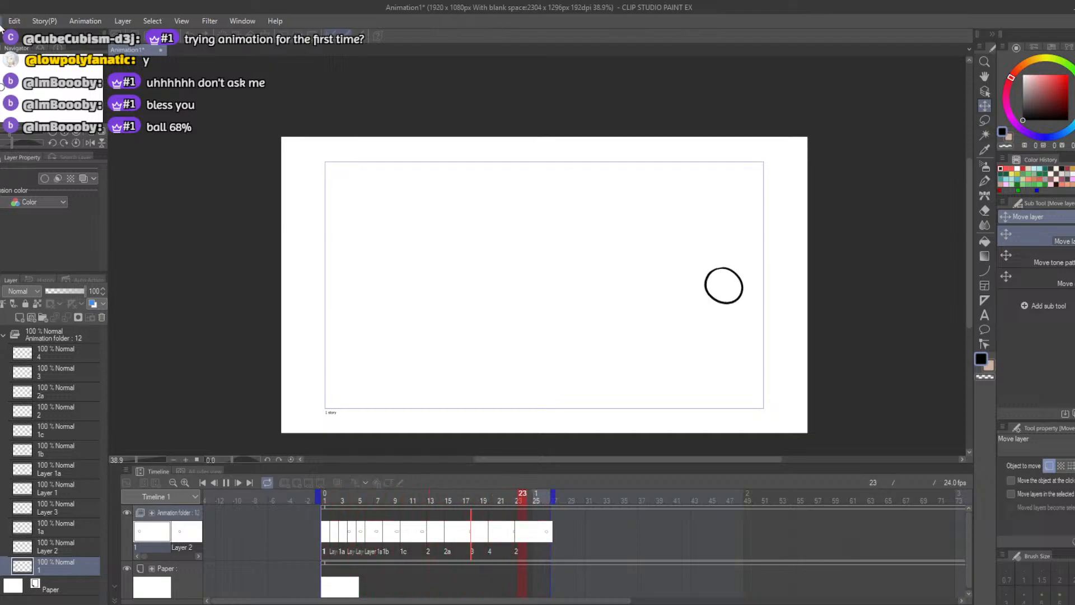
left_click(0, 22)
left_click(1, 21)
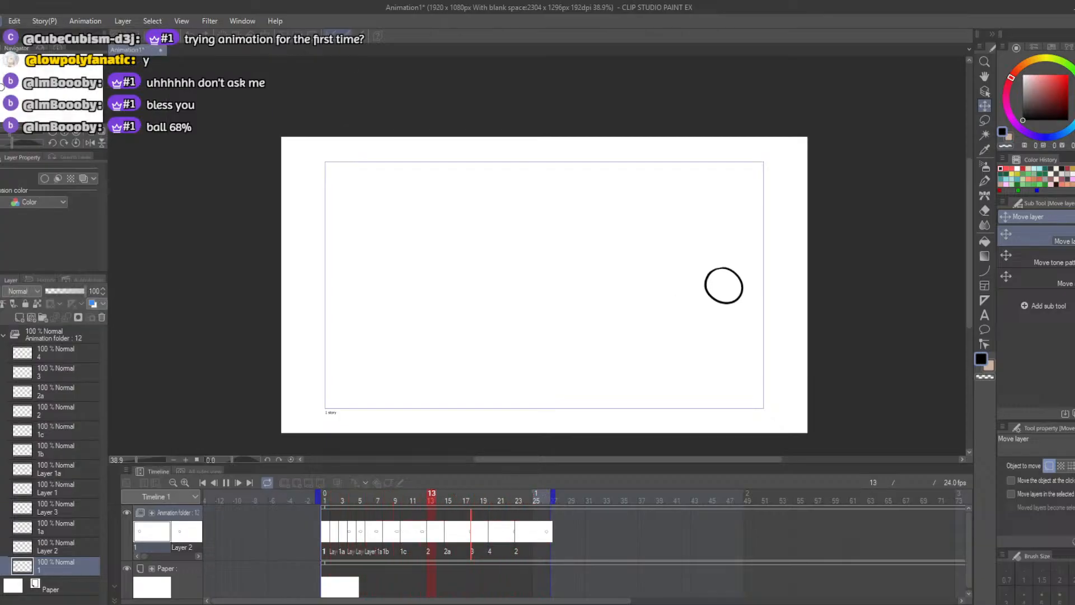
left_click(226, 482)
left_click(1, 21)
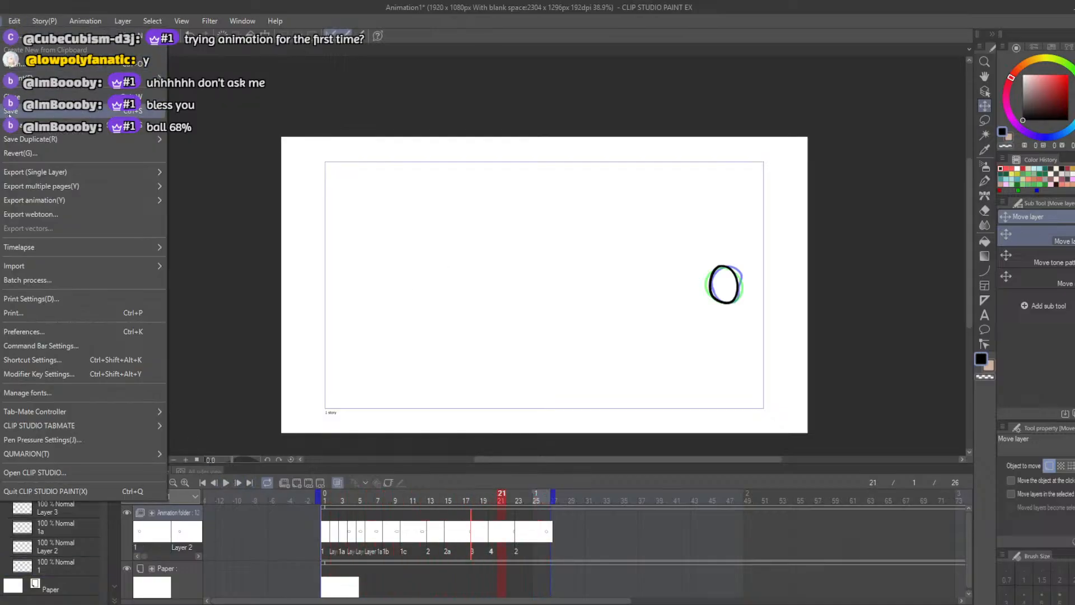
left_click(34, 111)
Step: Fill the ball outlines with black on cels 1, Layer 2, 1a and Layer 3 at frames 1 to 4
left_click(530, 496)
left_click_drag(559, 496, 310, 492)
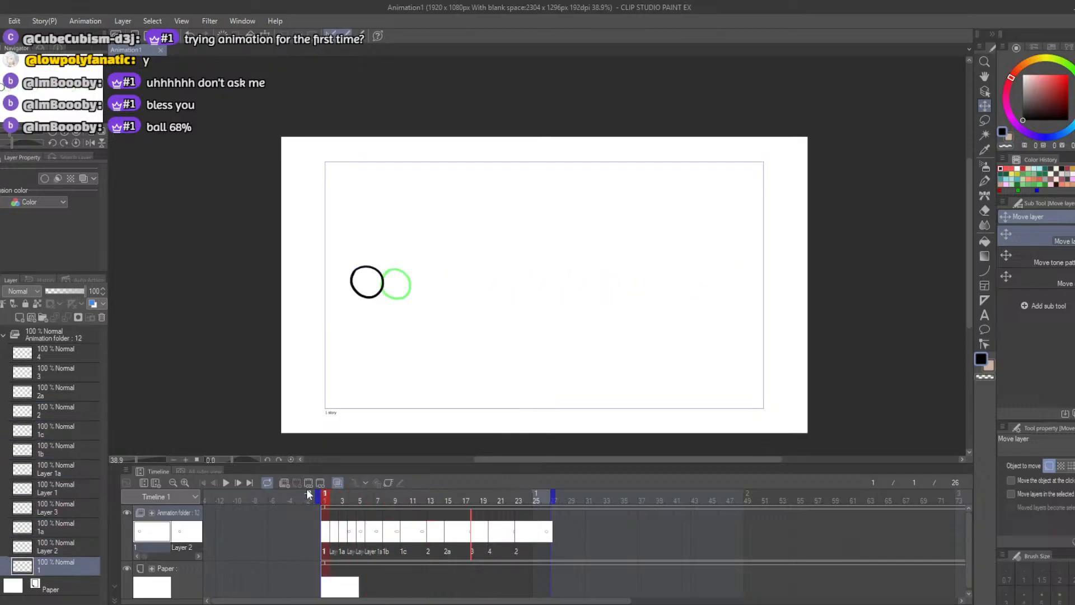
left_click(984, 241)
left_click(363, 282)
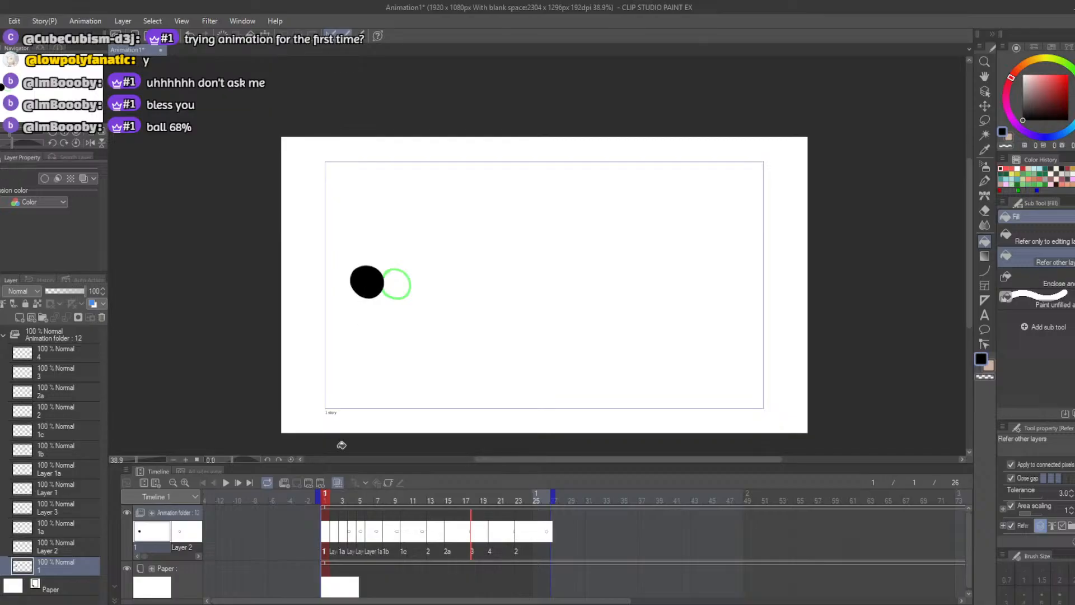
left_click(332, 495)
left_click(397, 283)
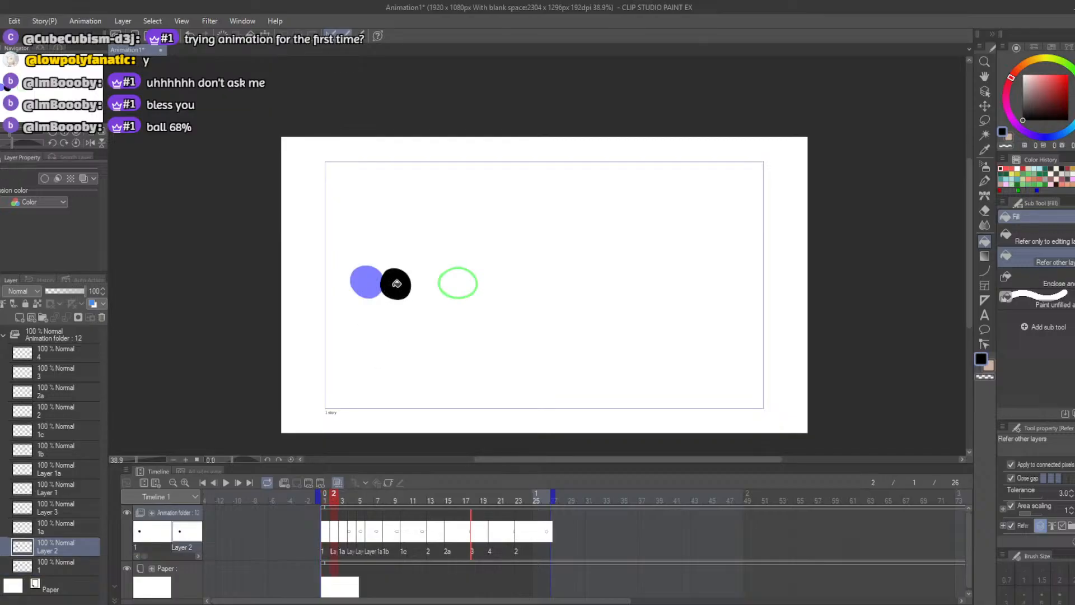
left_click(342, 496)
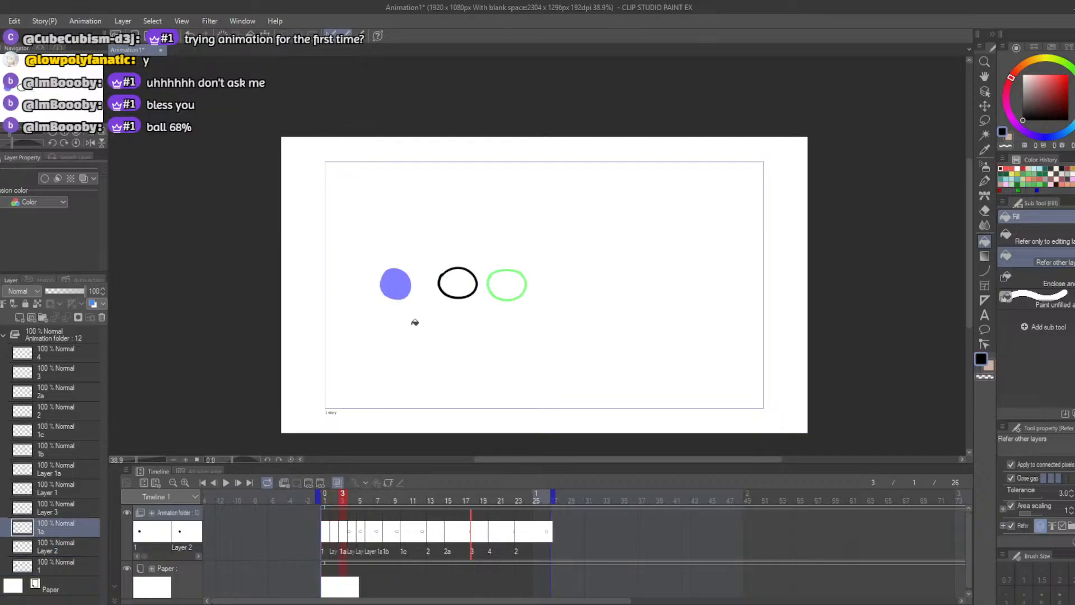
left_click(462, 278)
left_click(351, 496)
left_click(495, 290)
Step: Fill the stretched ball outlines with black on cels Layer 1, Layer 1a, 1b and 1c at frames 5, 6, 8 and 11
left_click(362, 498)
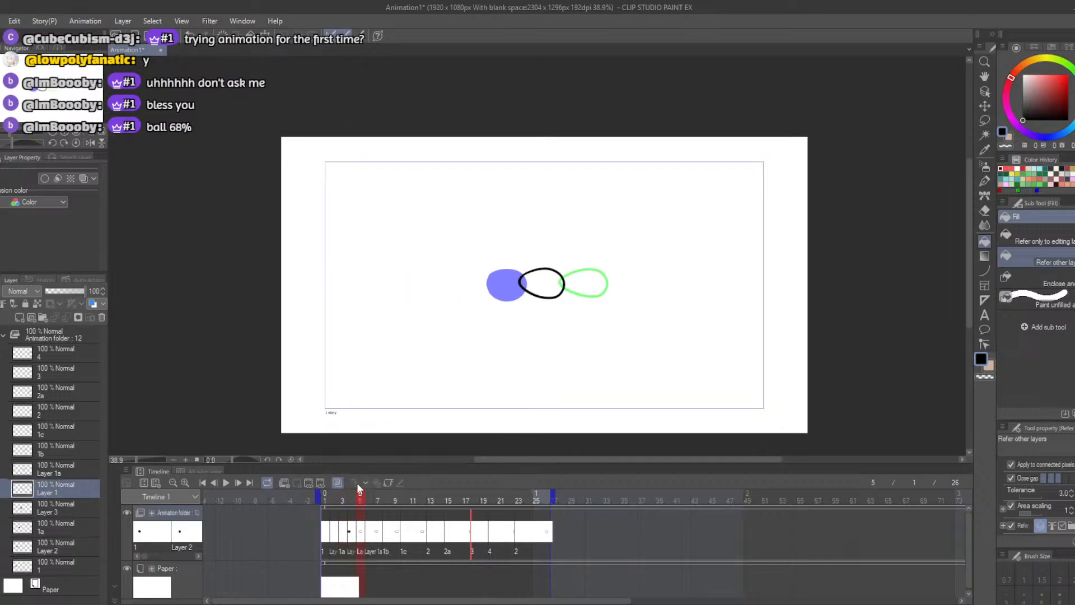
left_click(533, 286)
left_click(369, 498)
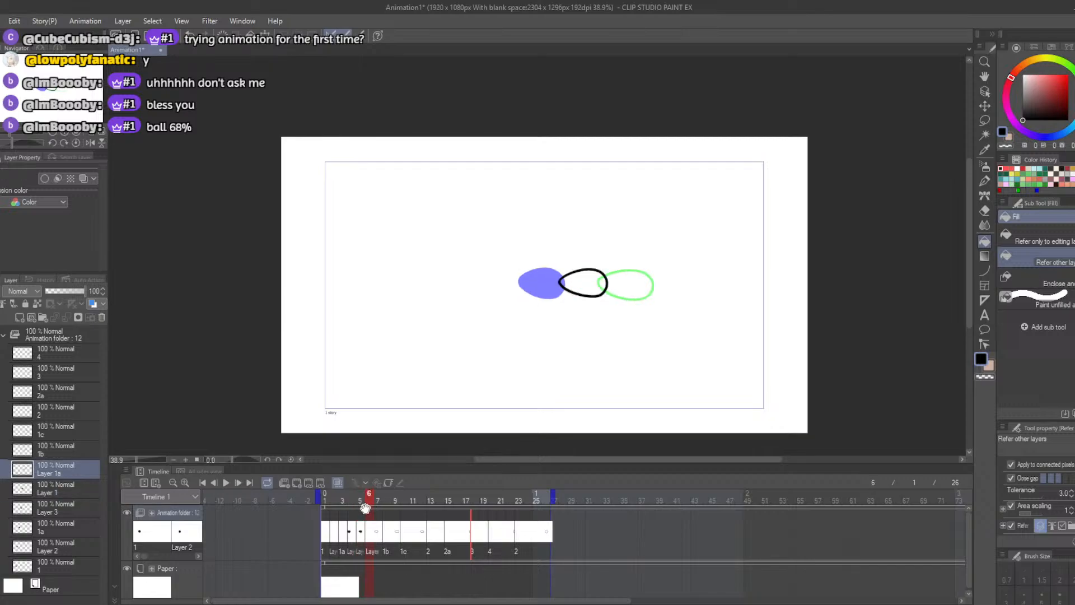
left_click(576, 281)
left_click(386, 498)
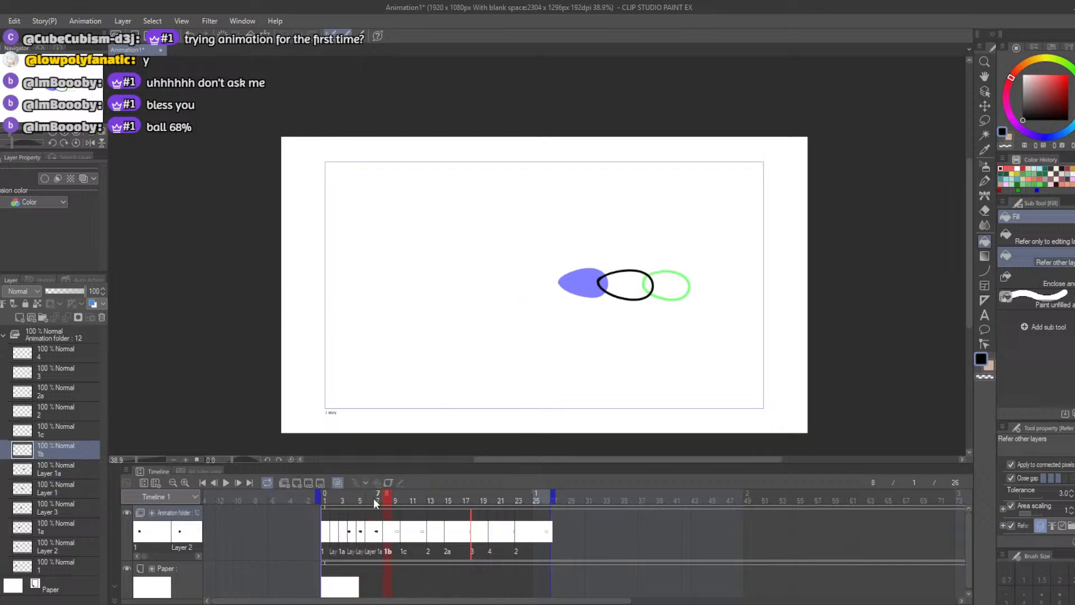
left_click(618, 283)
left_click(414, 498)
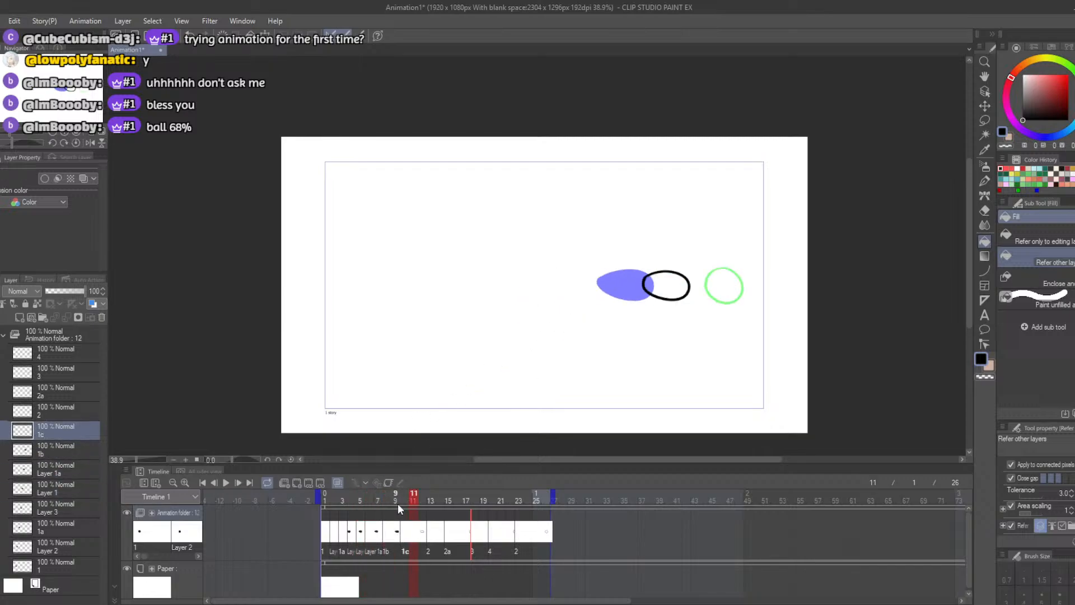
left_click(671, 288)
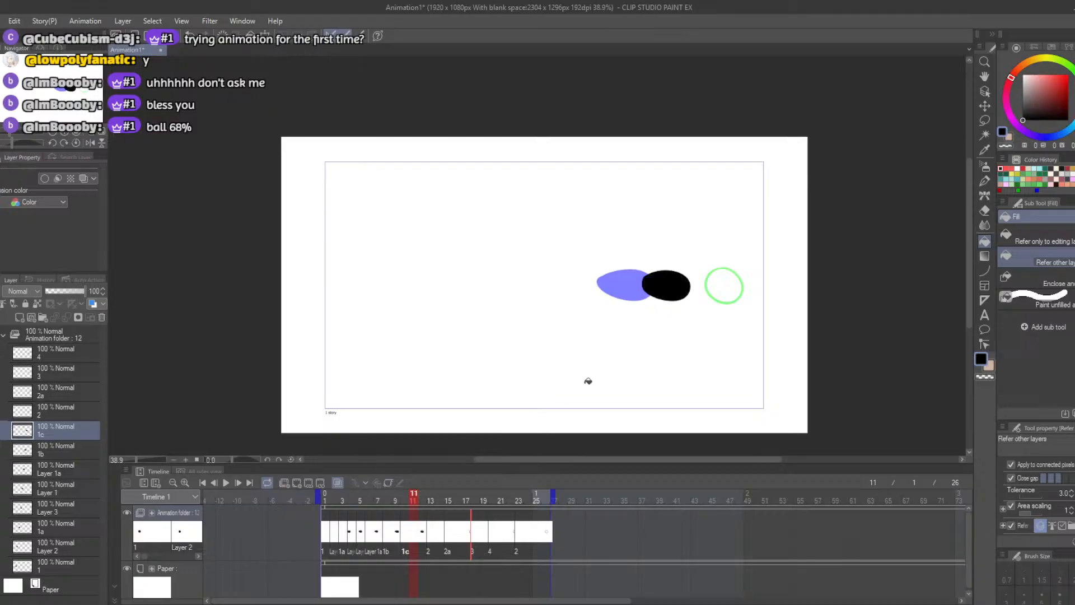
Step: Fill the impact ball shapes with black on cels 2, 2a, 3 and 4, and check the repeated cel 2 at frame 23
left_click(437, 498)
left_click(708, 302)
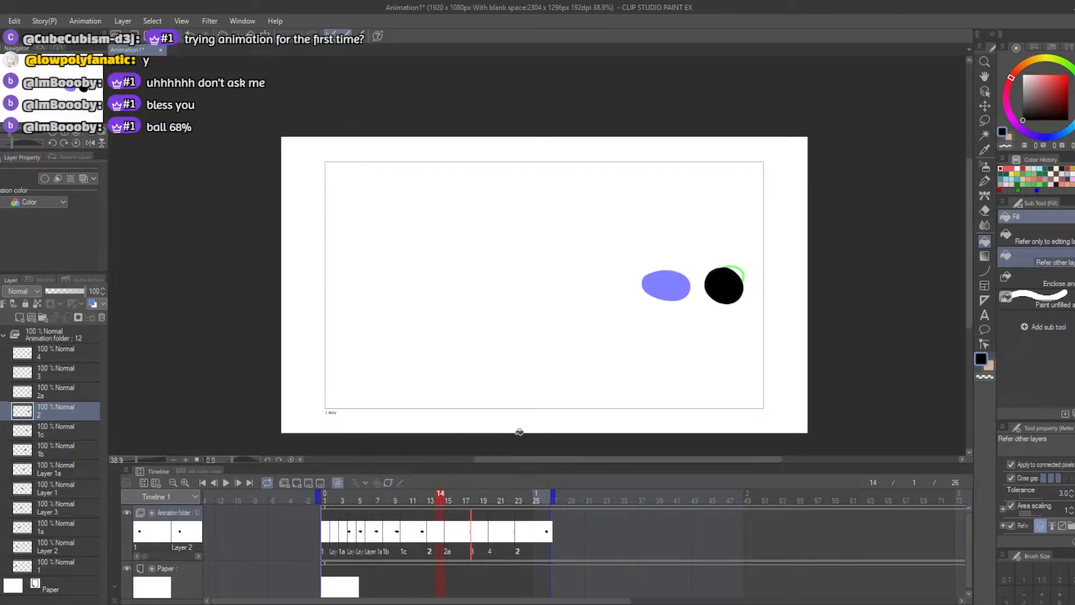
left_click(451, 529)
left_click(704, 307)
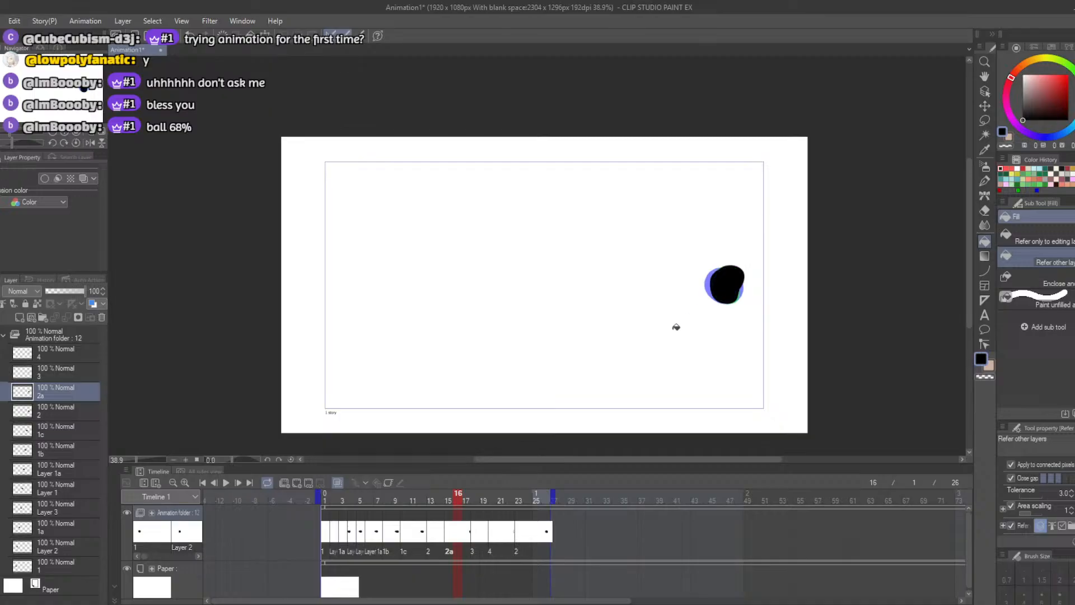
left_click(476, 501)
left_click(721, 281)
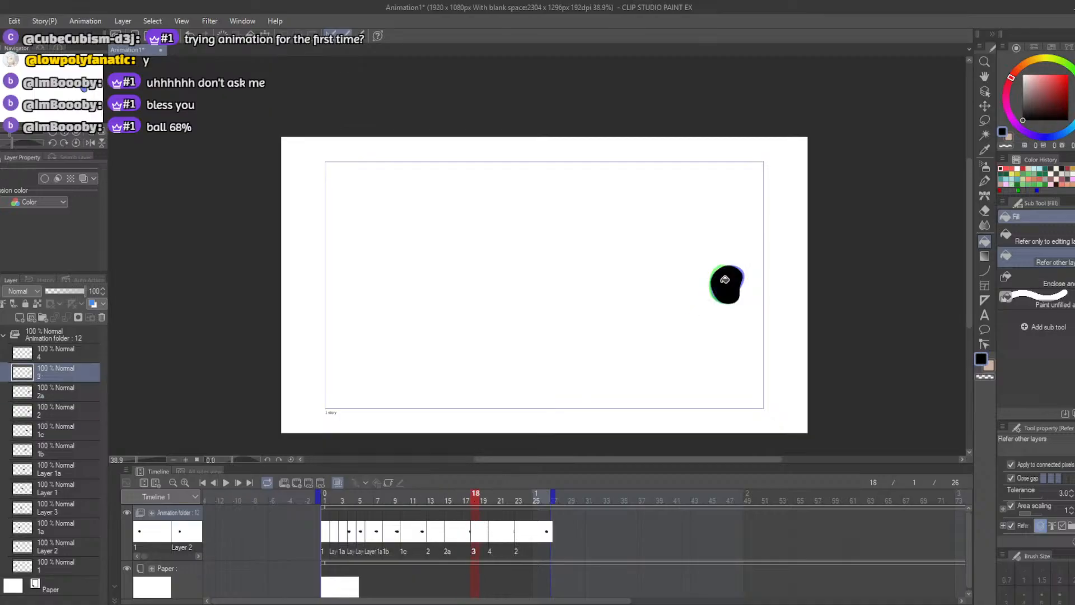
left_click(494, 498)
left_click(723, 288)
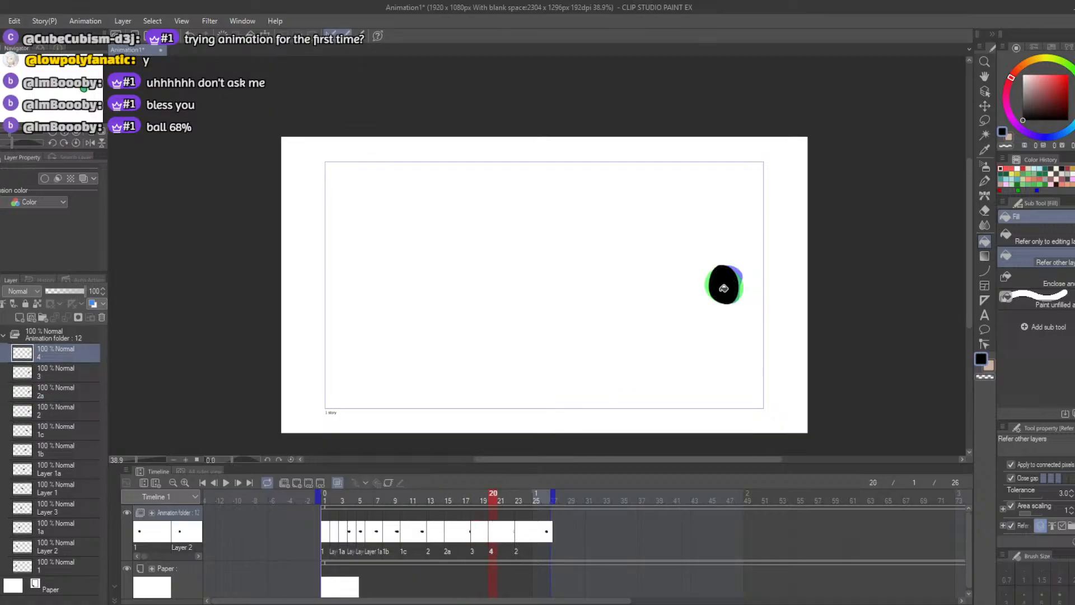
left_click(518, 500)
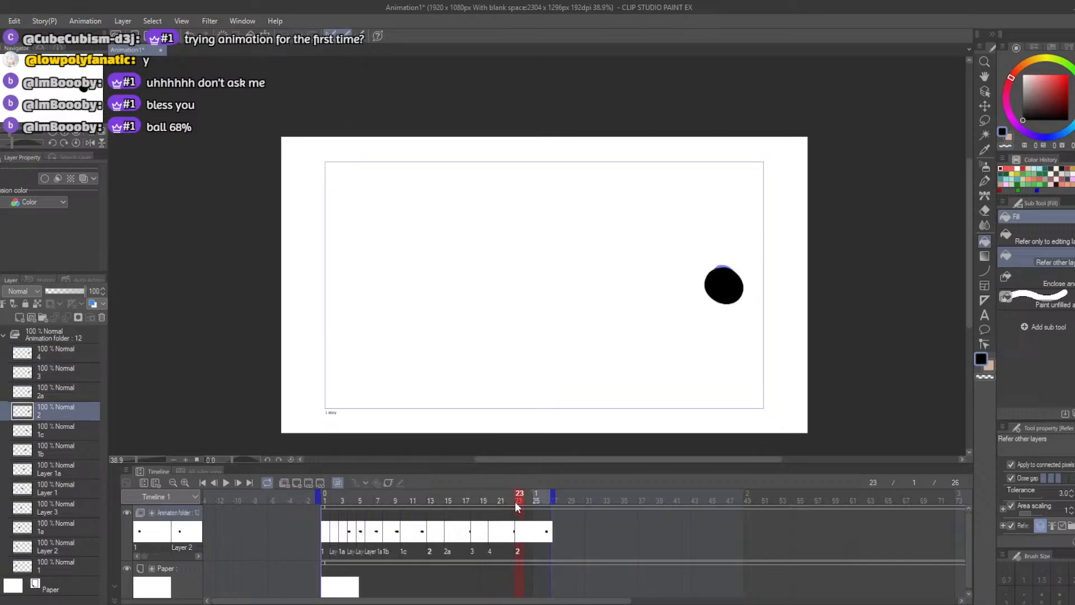
left_click(721, 284)
Step: Play the animation from the first frame to review the filled ball's motion, and stop the playback
left_click_drag(343, 498, 312, 499)
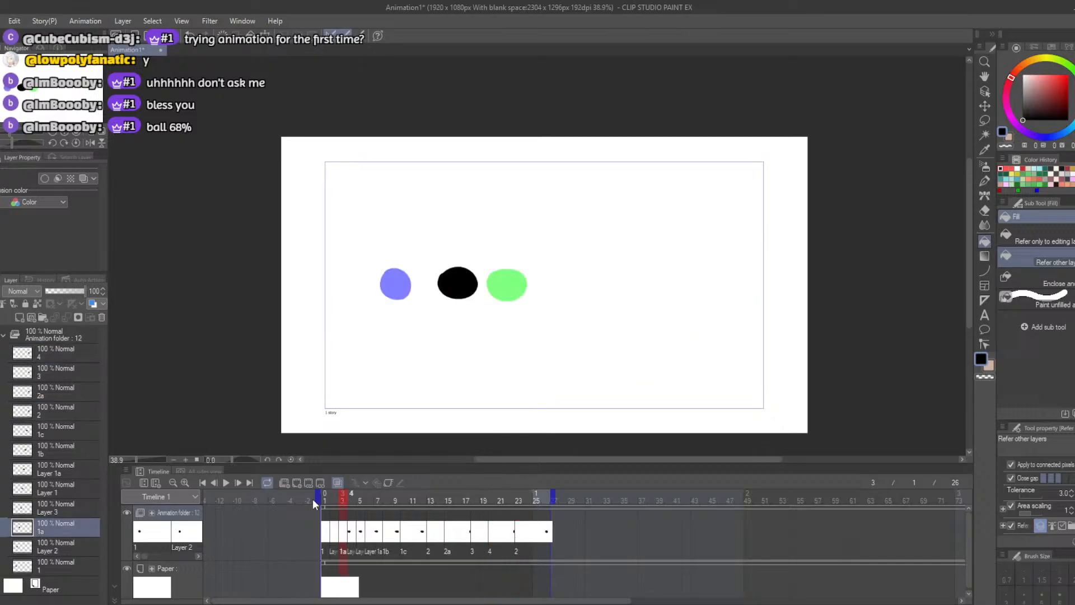
left_click(227, 481)
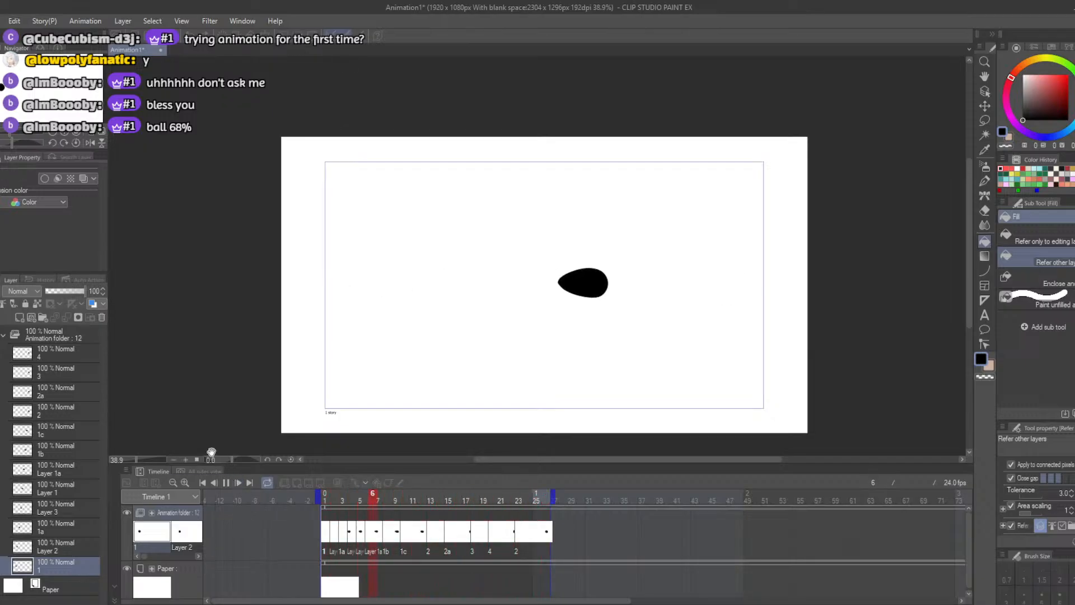
left_click(226, 482)
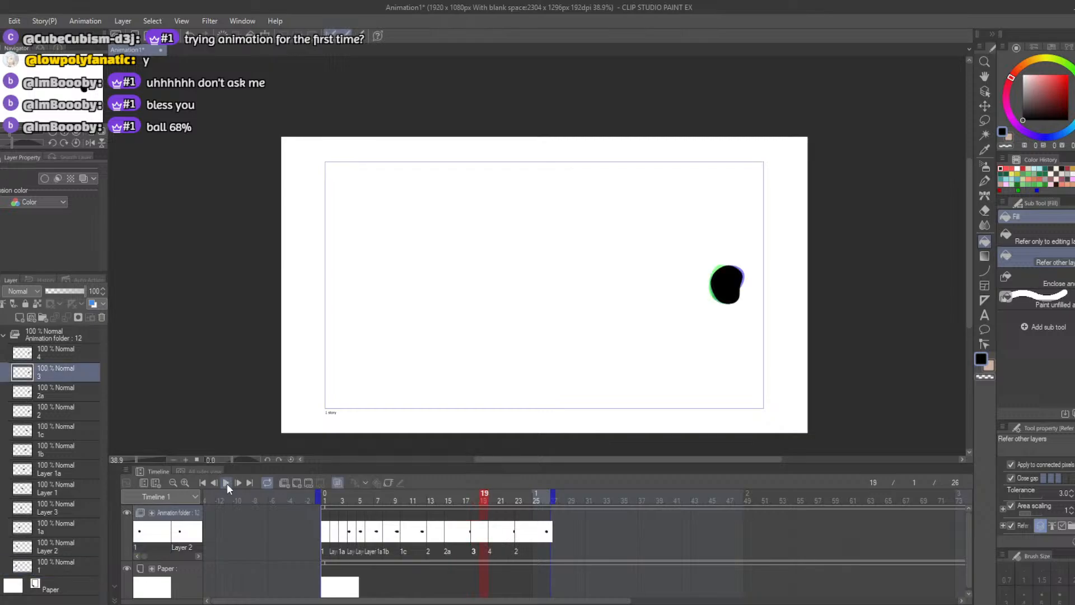
Step: Return to frame 1 and save the animation file with the filled balls
left_click_drag(479, 498, 307, 496)
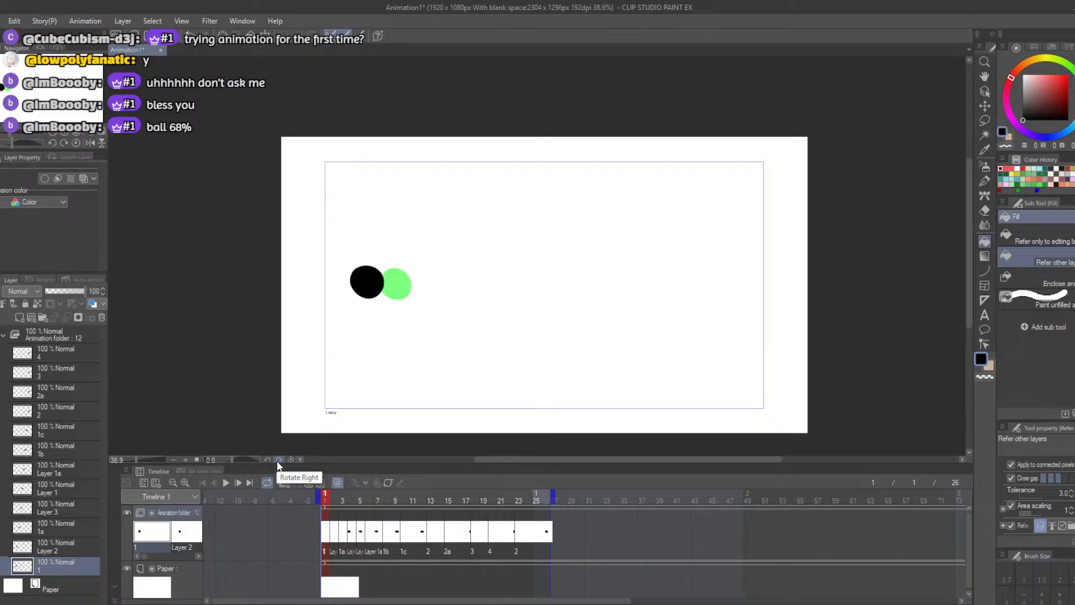
left_click(1, 21)
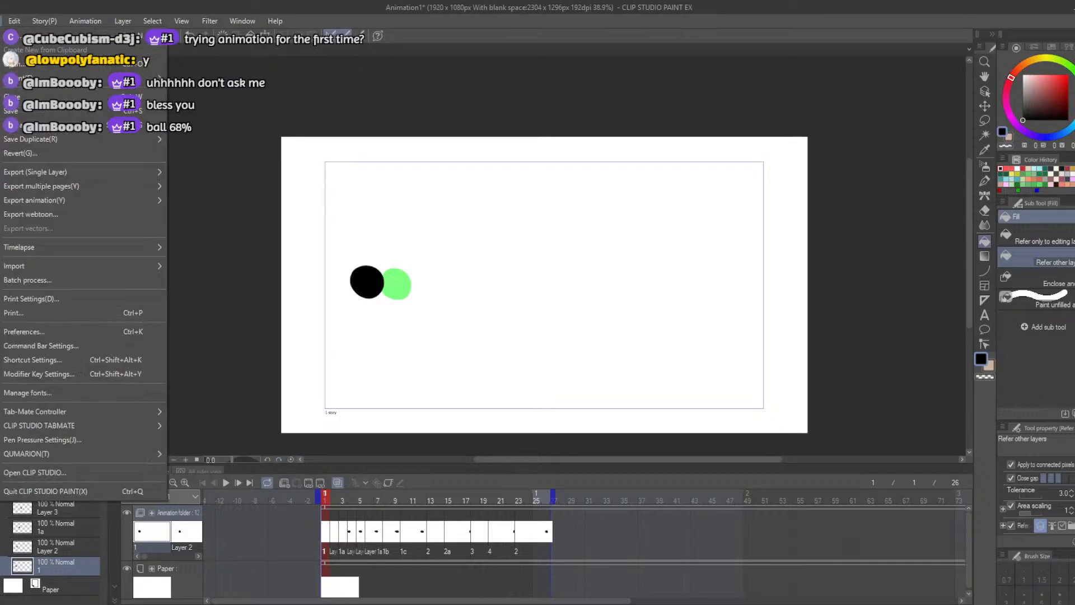
left_click(9, 111)
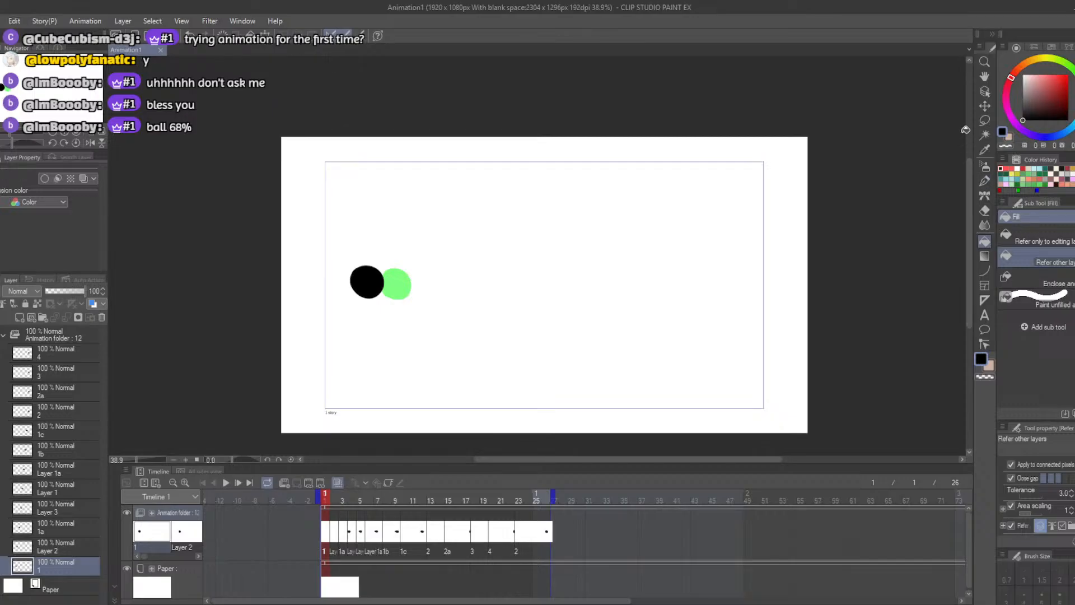
Step: Draw small white G-pen highlights near the ball's upper right edge on cels 1, Layer 2 and 1a at frames 1 to 3
key("b")
left_click(1017, 168)
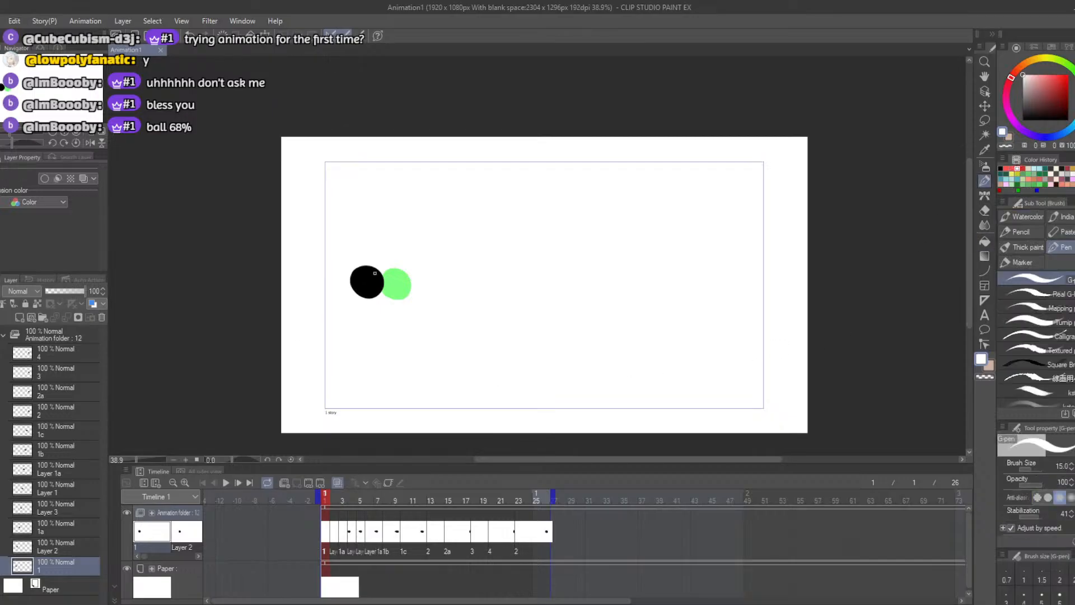
left_click_drag(371, 272, 375, 274)
left_click(332, 496)
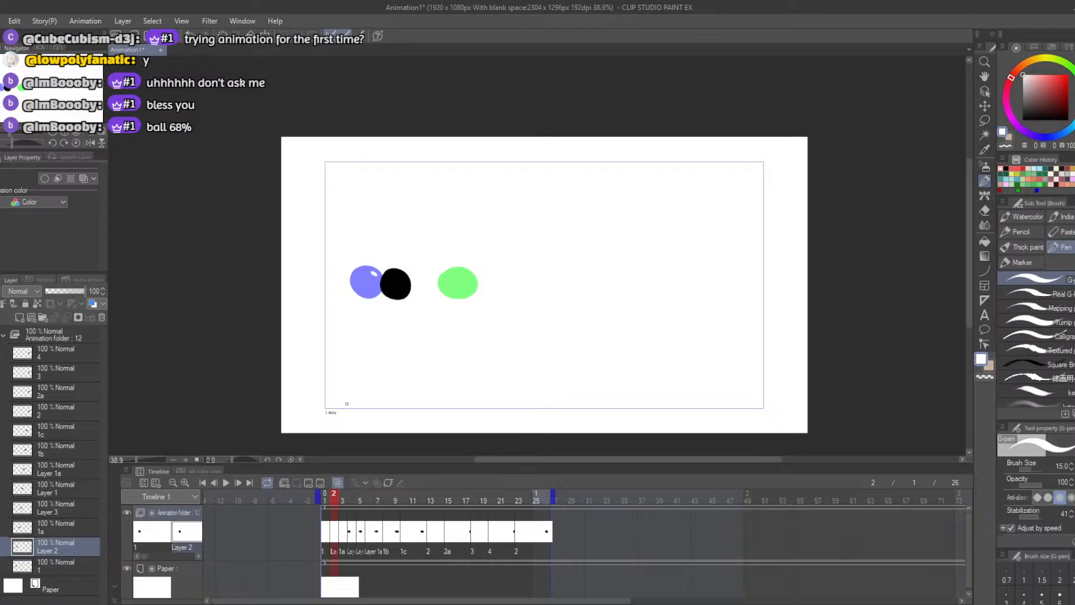
left_click_drag(401, 274, 404, 276)
left_click(342, 498)
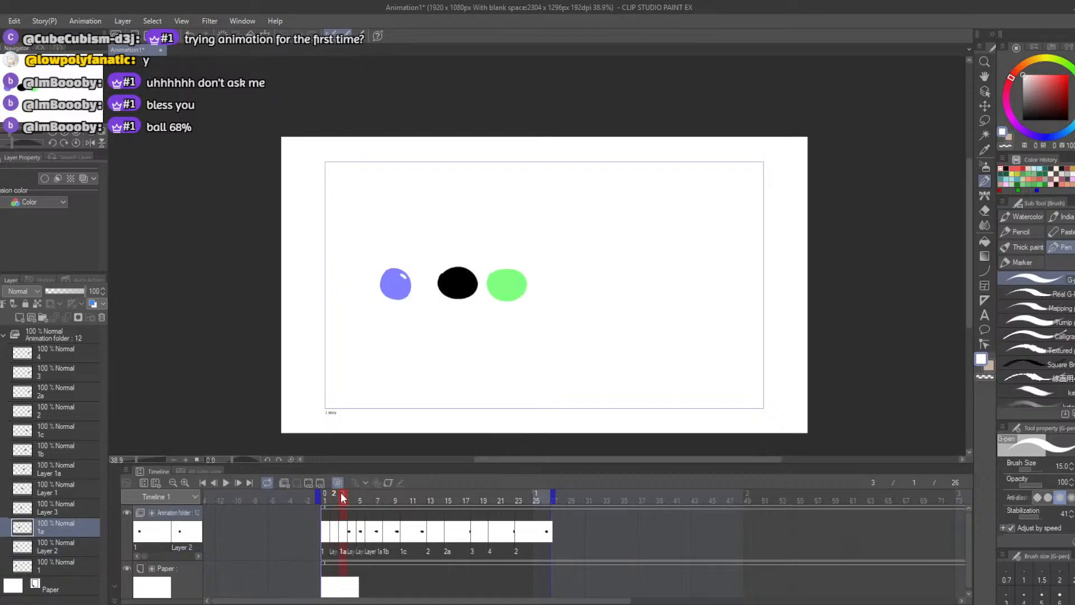
left_click_drag(460, 272, 470, 275)
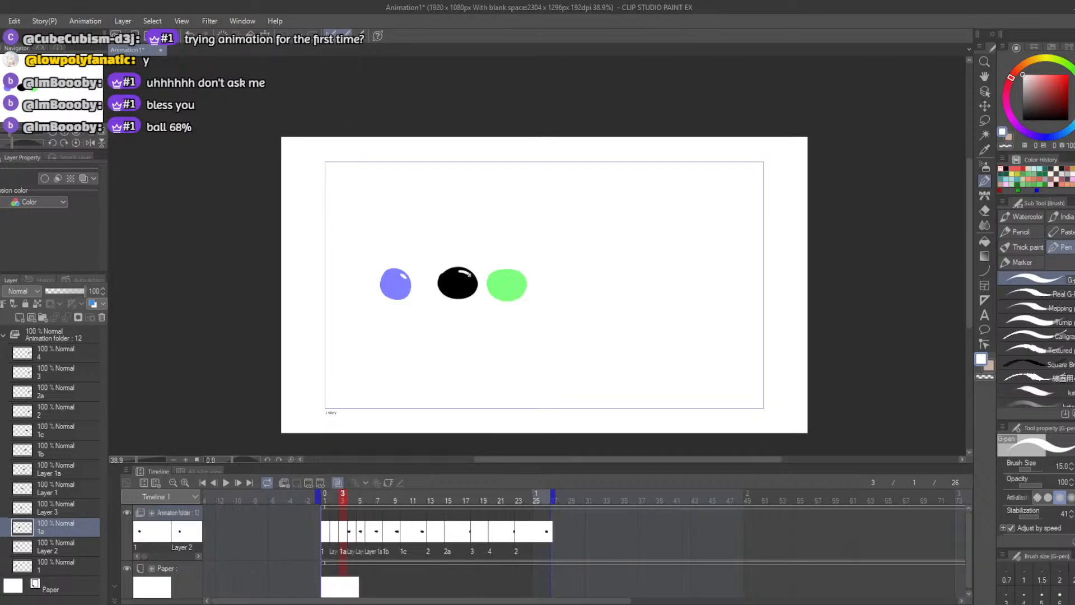
Step: Draw white highlight strokes along the ball's upper edge on cels Layer 3, Layer 1 and Layer 1a at frames 4 to 6
left_click(351, 497)
left_click_drag(520, 275, 505, 272)
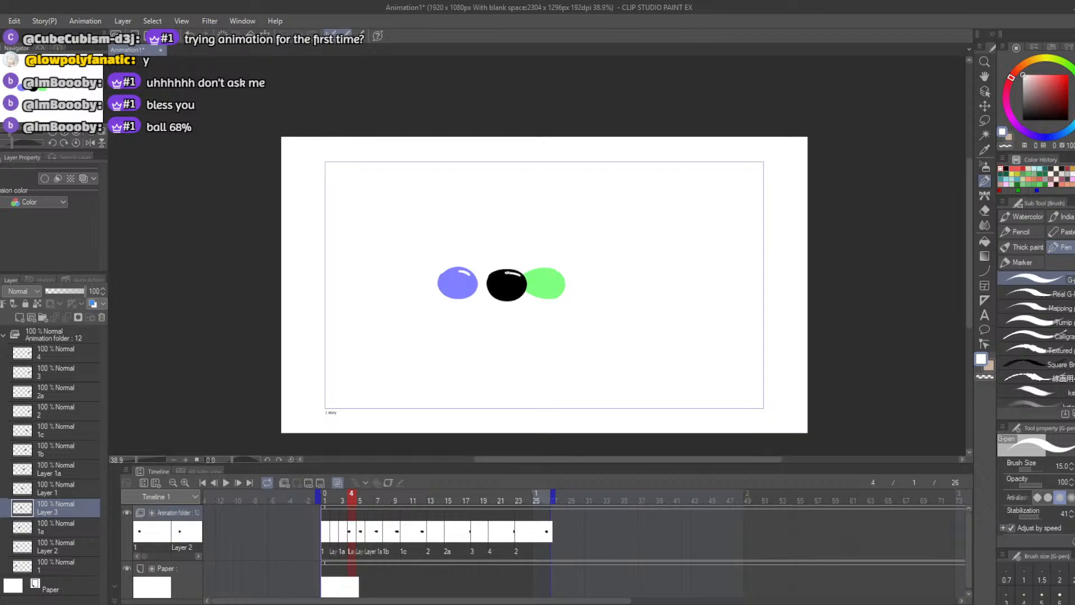
left_click(358, 498)
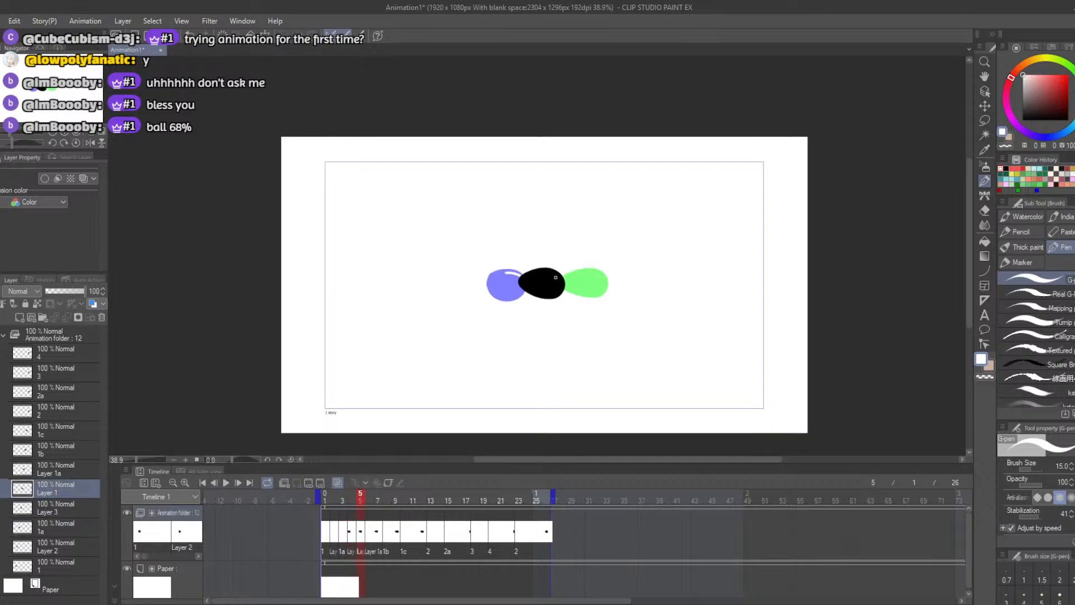
mouse_move(557, 275)
left_mouse_down()
mouse_move(546, 273)
mouse_move(555, 276)
left_mouse_up()
left_click(369, 497)
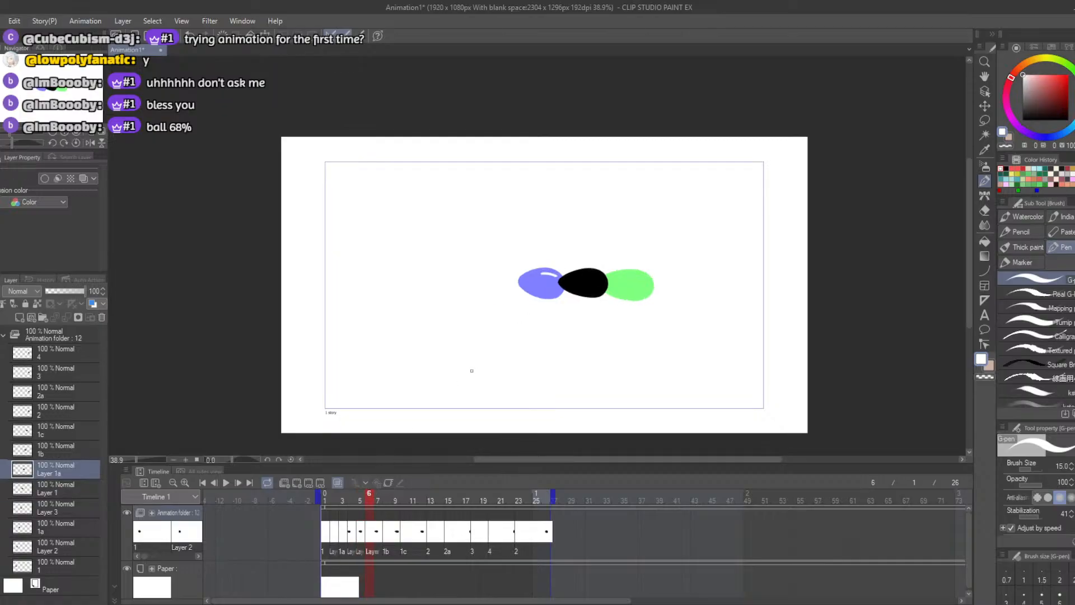
mouse_move(587, 272)
left_mouse_down()
mouse_move(576, 274)
mouse_move(590, 272)
left_mouse_up()
Step: Draw white G-pen highlight strokes near the ball's upper left edge on cels 1b, 1c and 2 at frames 8, 10 and 13
left_click(386, 495)
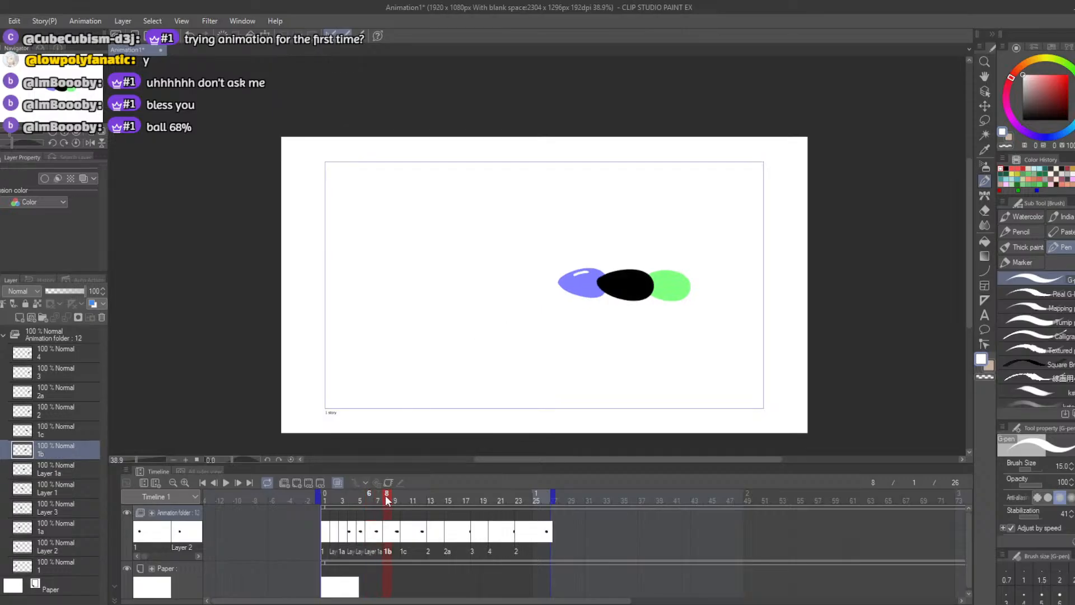
left_click_drag(614, 275, 622, 273)
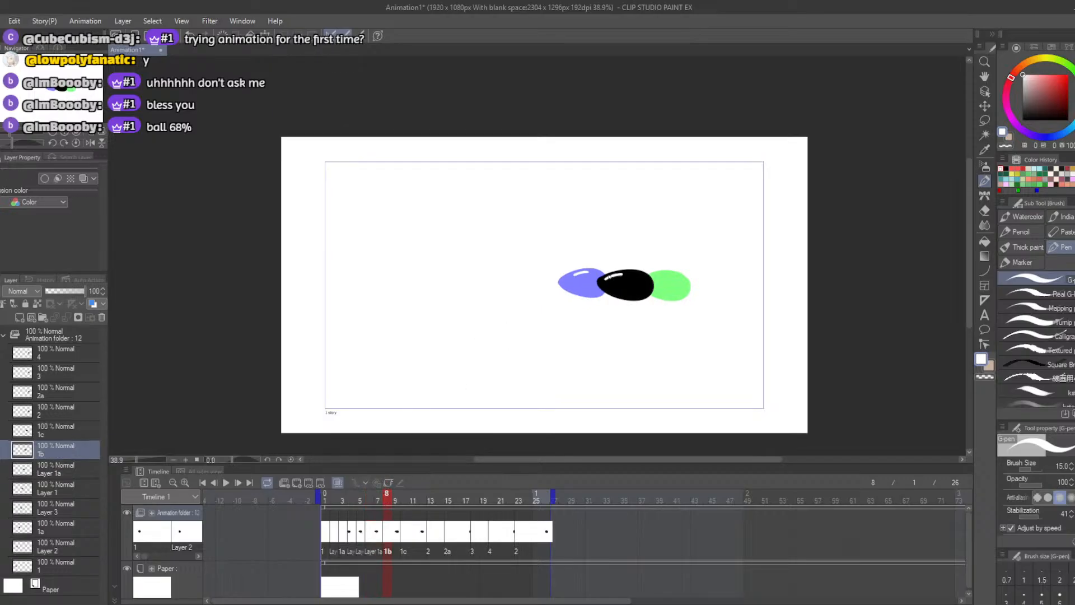
left_click(404, 496)
mouse_move(661, 275)
left_mouse_down()
mouse_move(651, 279)
mouse_move(664, 274)
left_mouse_up()
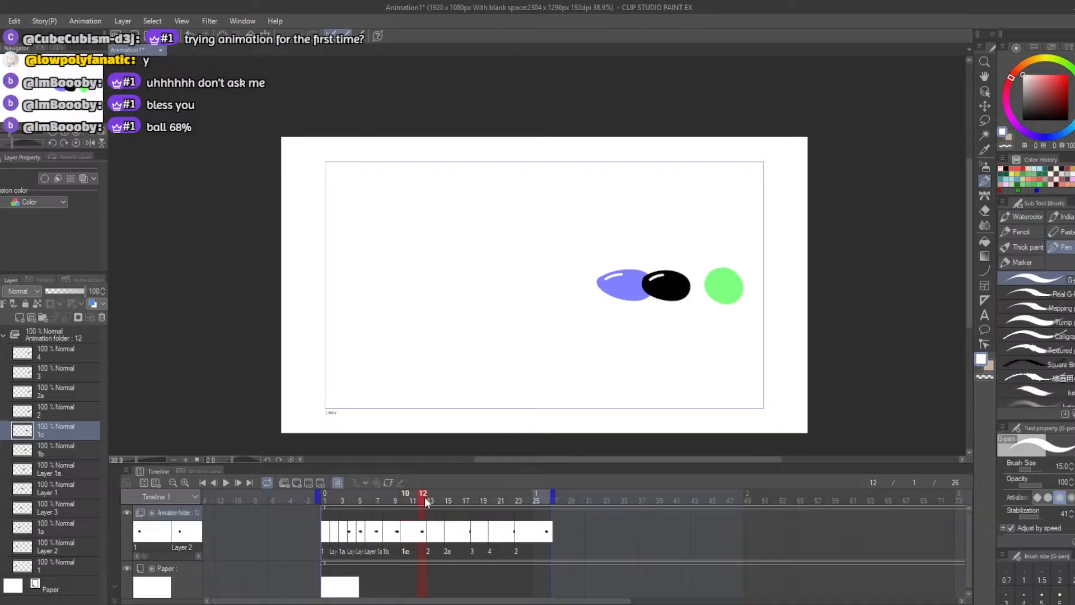
left_click_drag(425, 496, 430, 496)
left_click_drag(717, 272, 710, 279)
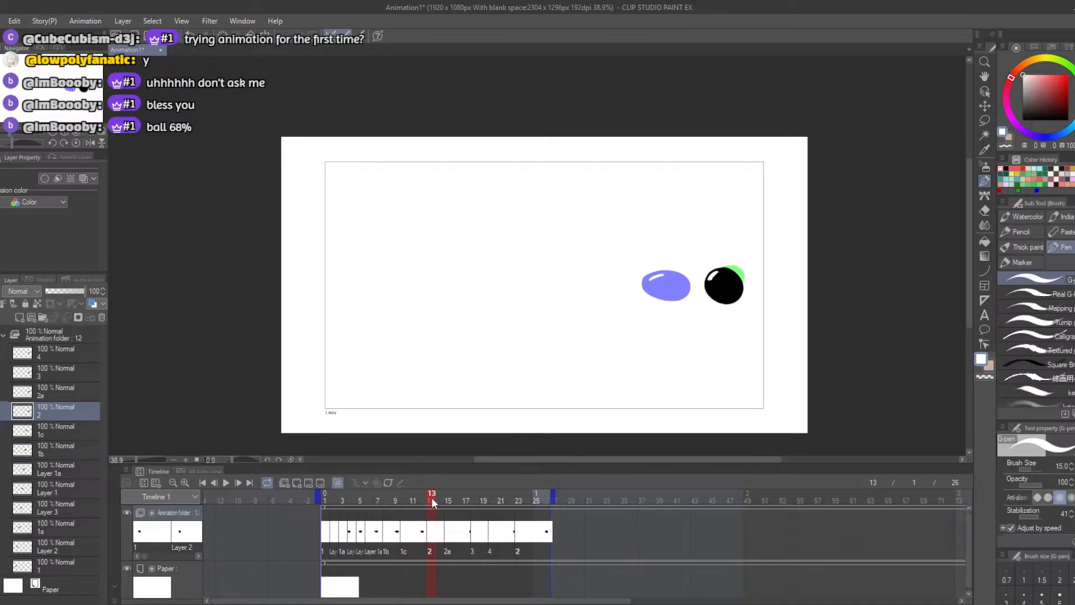
Step: Draw curved white highlights on the ball's upper left edge on cels 2a, 3 and 4 at frames 15, 18 and 20
left_click_drag(433, 502, 447, 503)
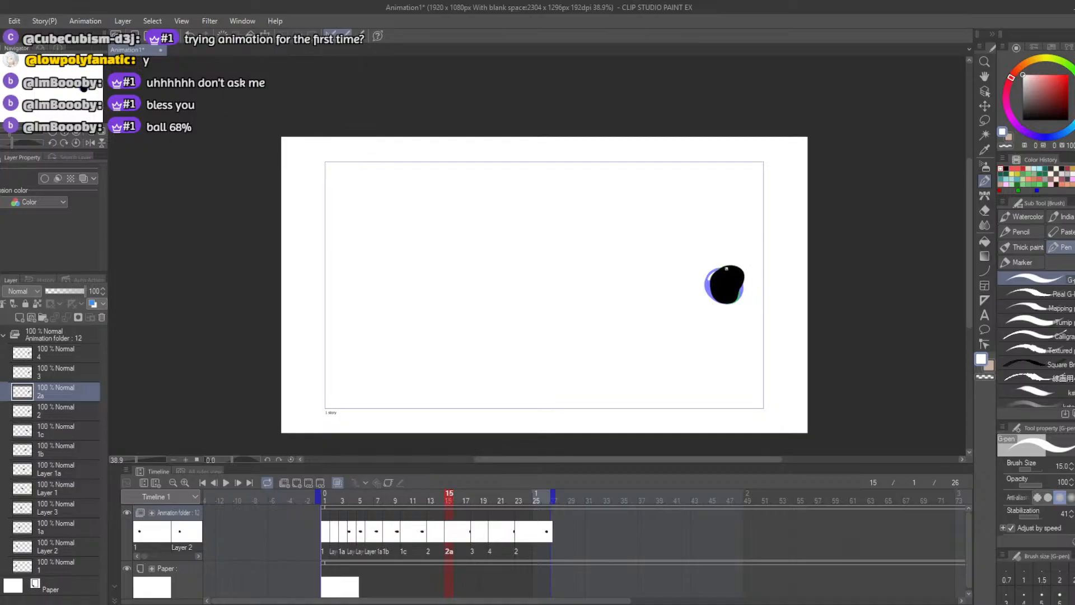
key("ctrl+z")
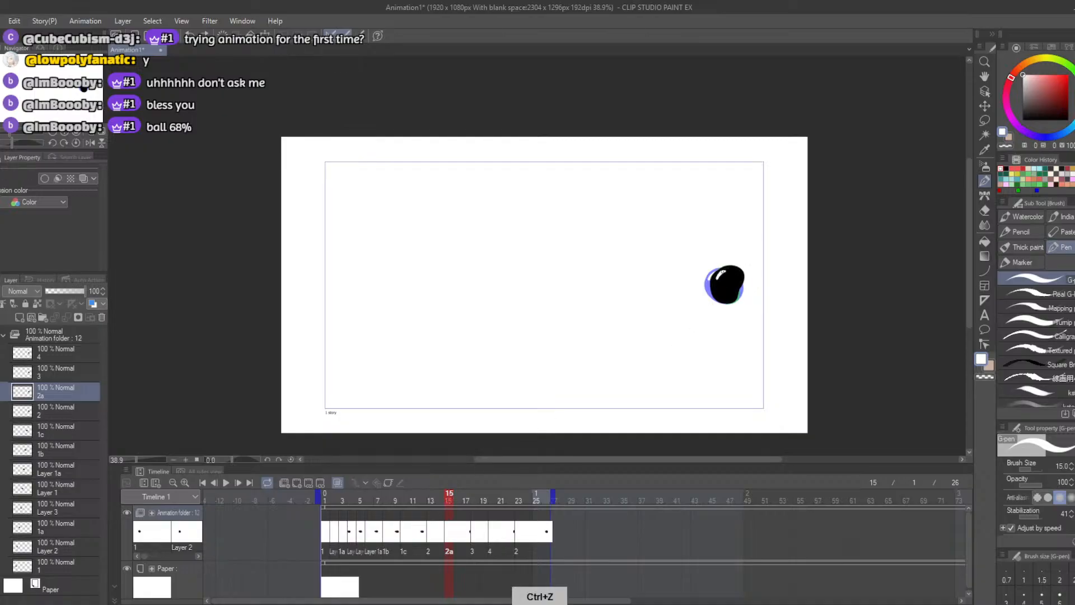
key("ctrl+z")
key("ctrl+z")
left_click_drag(724, 271, 717, 279)
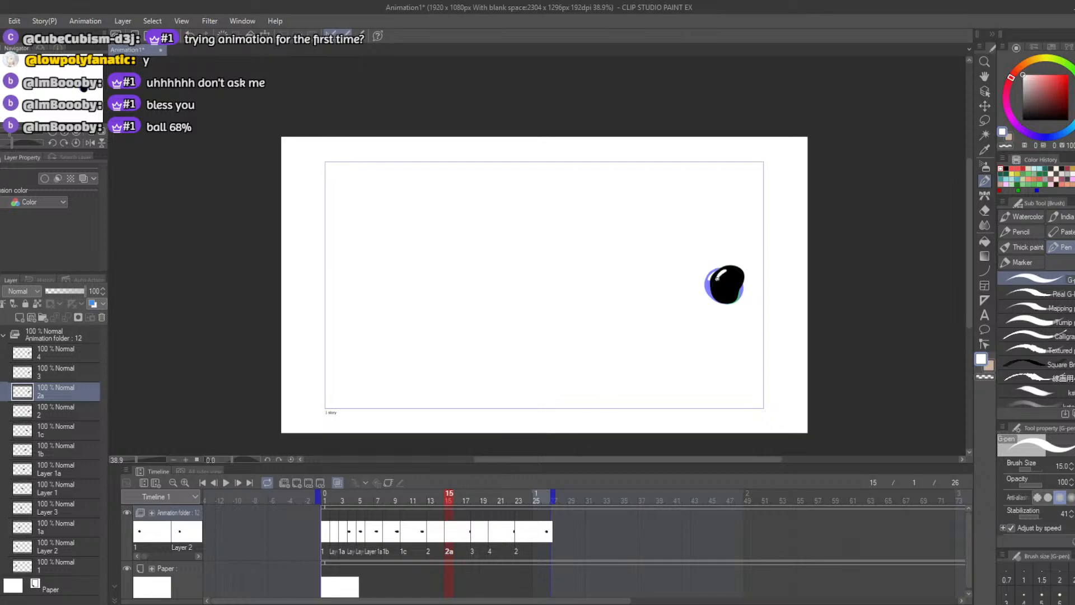
left_click(476, 501)
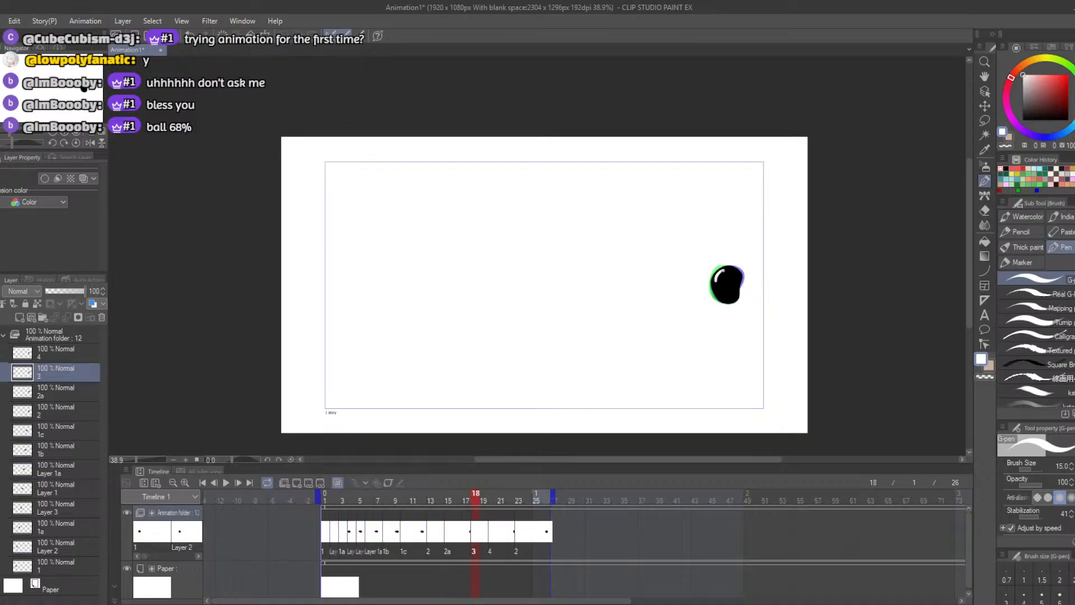
left_click(492, 500)
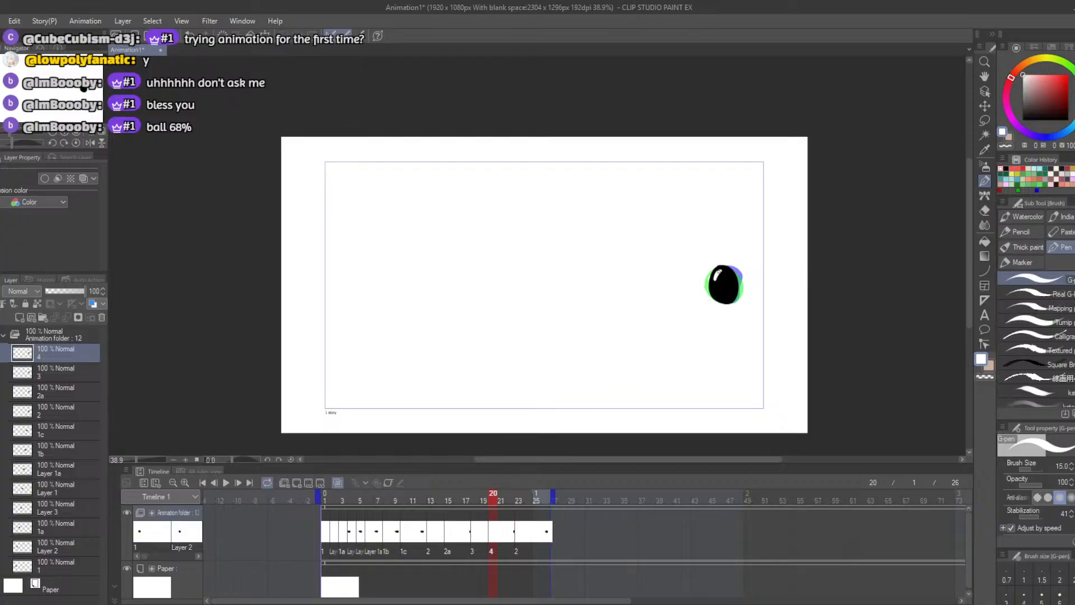
Step: Play the animation from frame 1 to review the ball's white highlights in motion, and stop the playback
left_click_drag(506, 497, 276, 509)
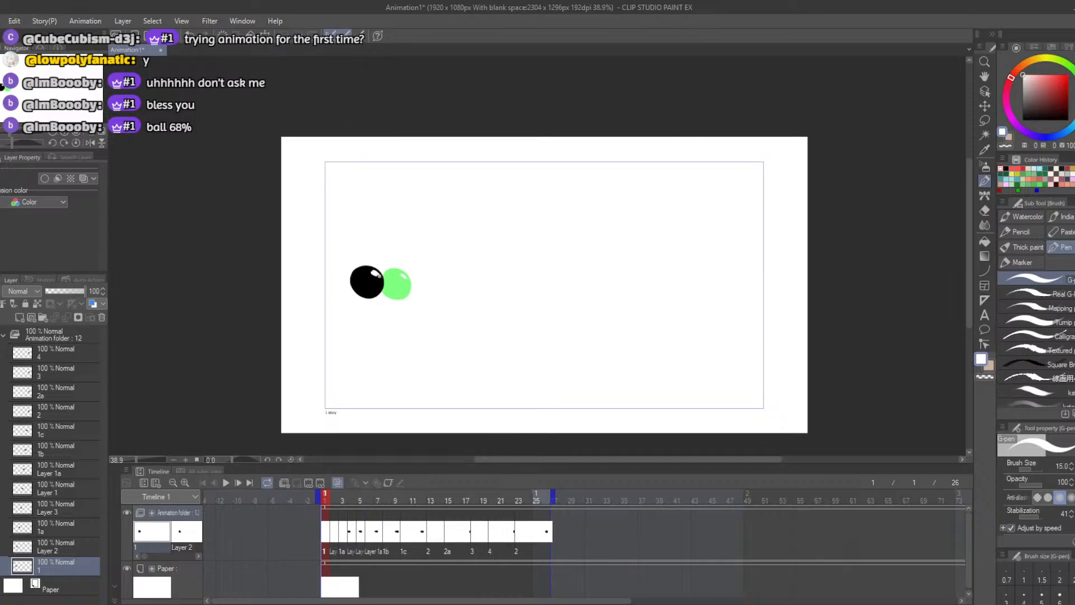
key("ctrl+z")
left_click(237, 482)
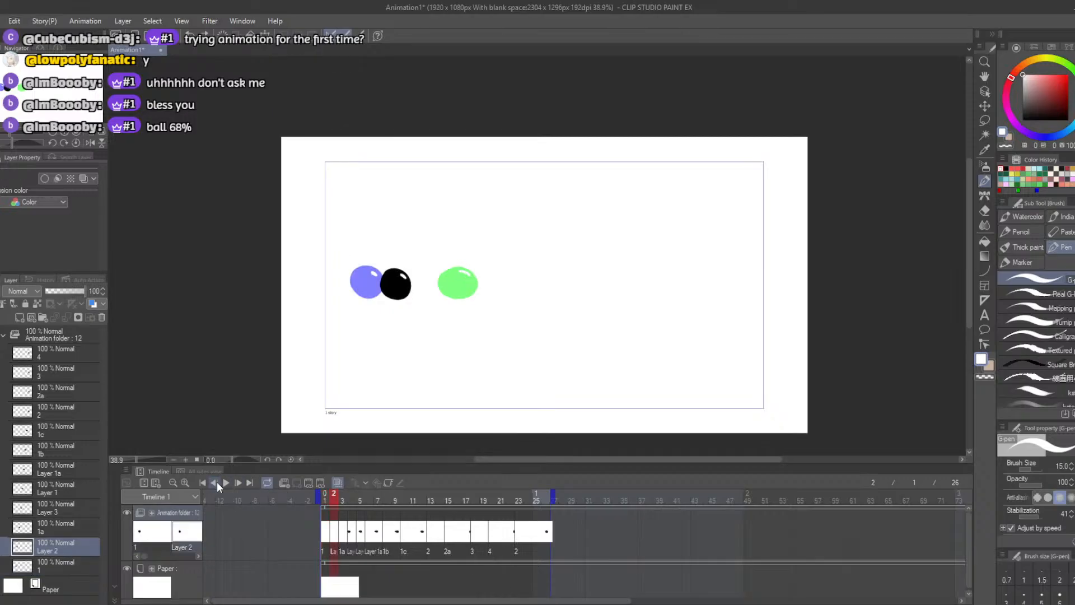
left_click(225, 482)
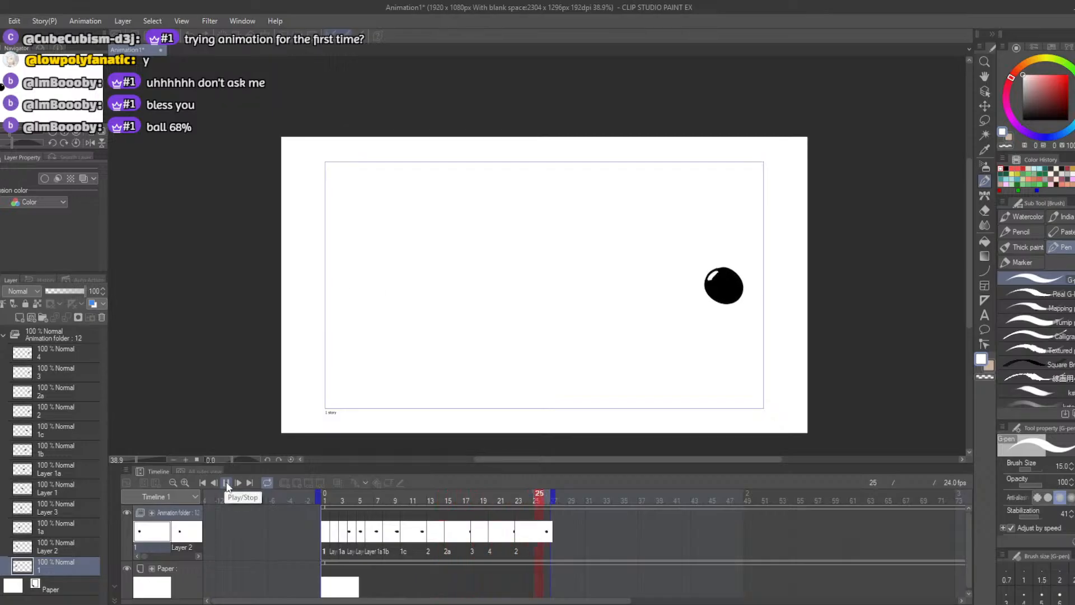
left_click(226, 483)
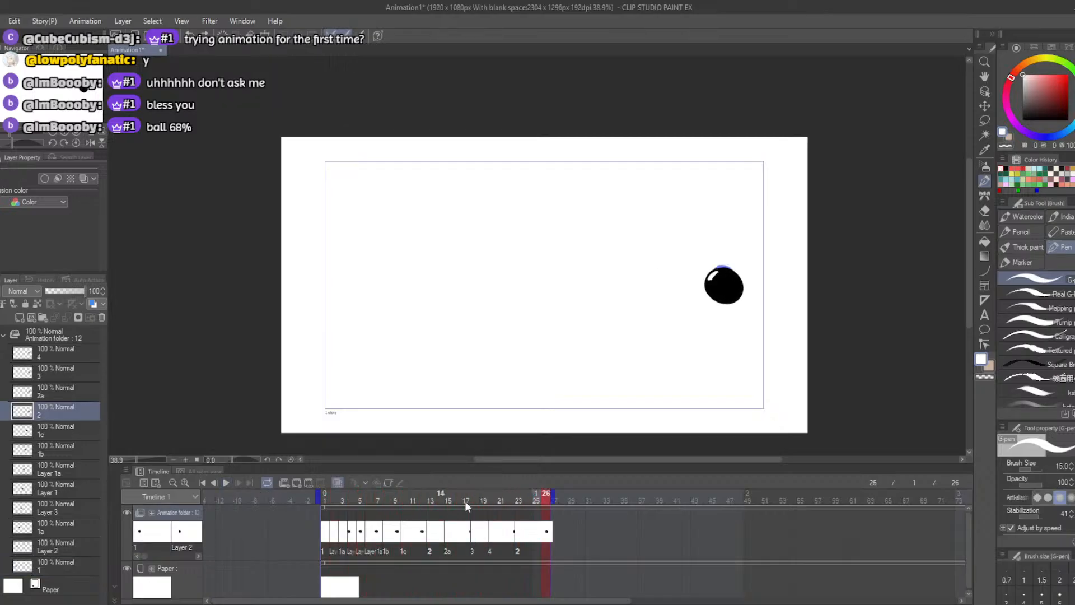
Step: Try redrawing the white highlights near the ball's upper right edge on cels 1 and Layer 2 at frames 1 and 2
left_click_drag(545, 498, 264, 498)
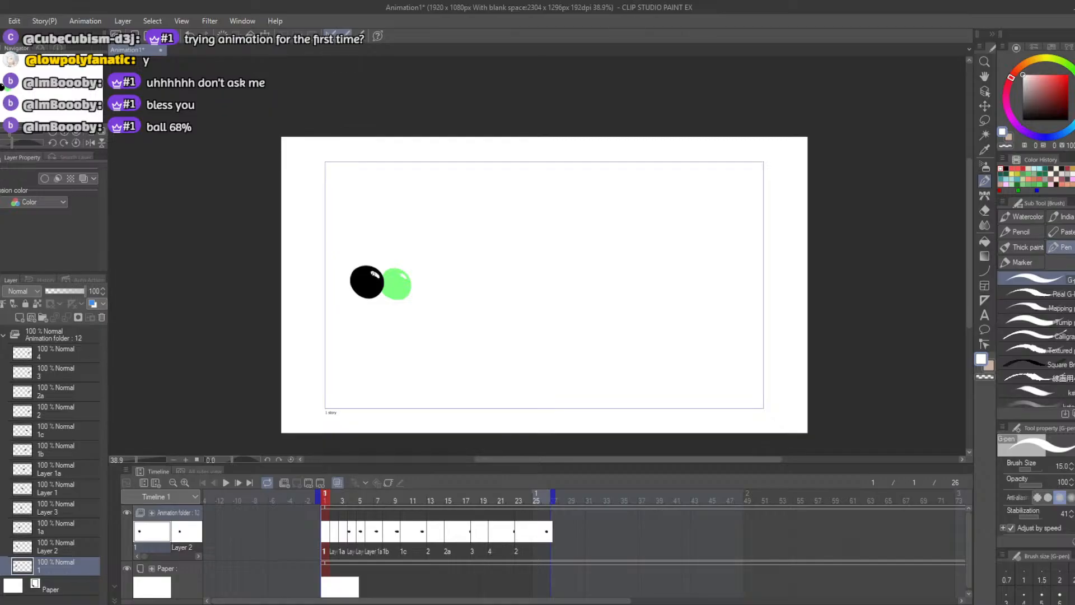
mouse_move(326, 498)
left_mouse_down()
mouse_move(516, 505)
mouse_move(309, 495)
left_mouse_up()
key("ctrl+z")
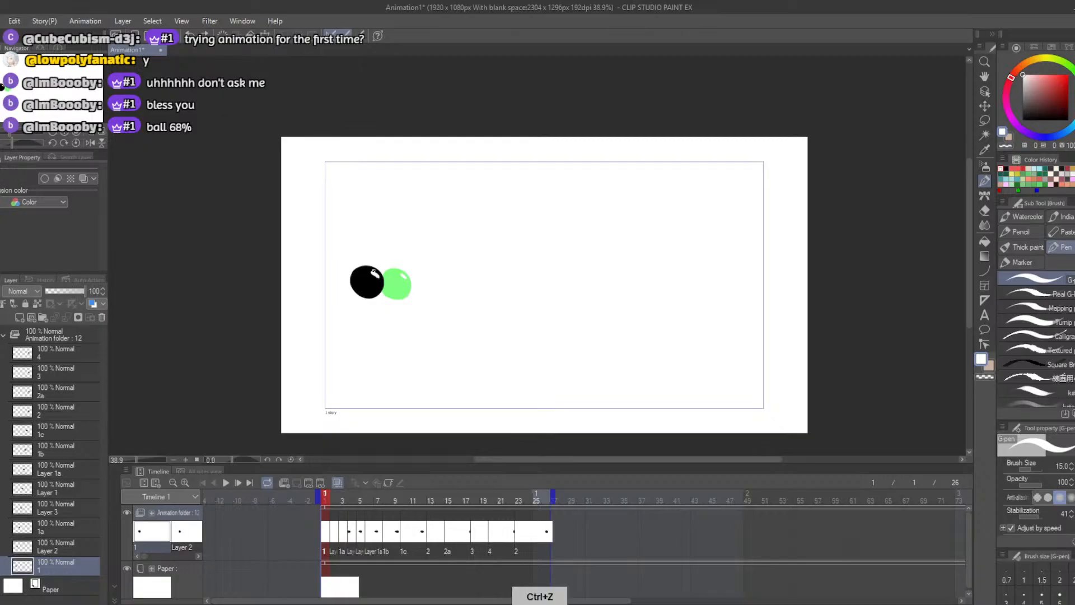
key("ctrl+z")
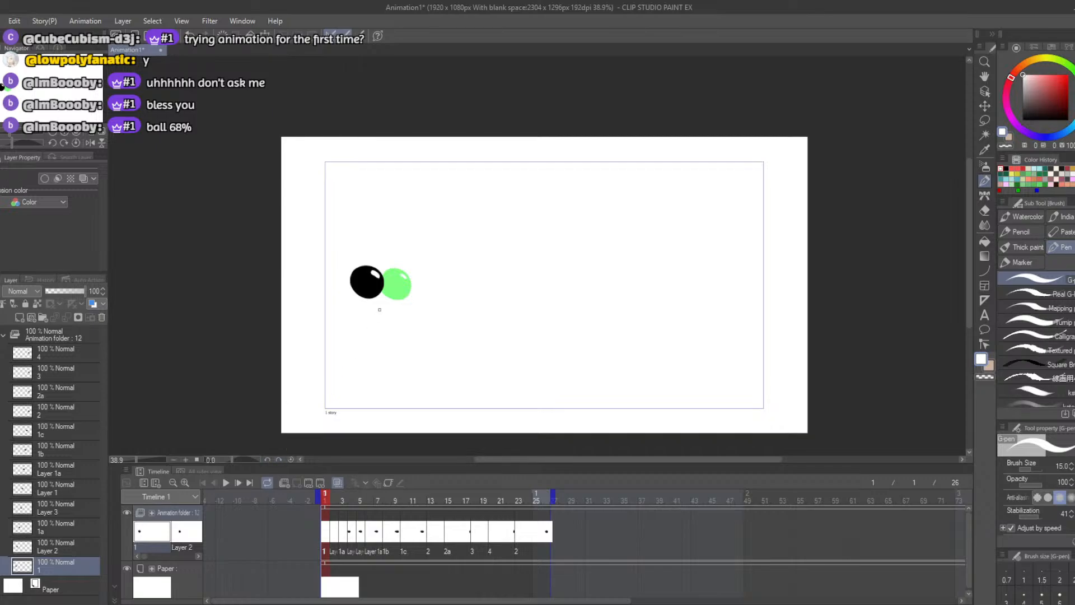
key("ctrl+z")
key("ctrl+z")
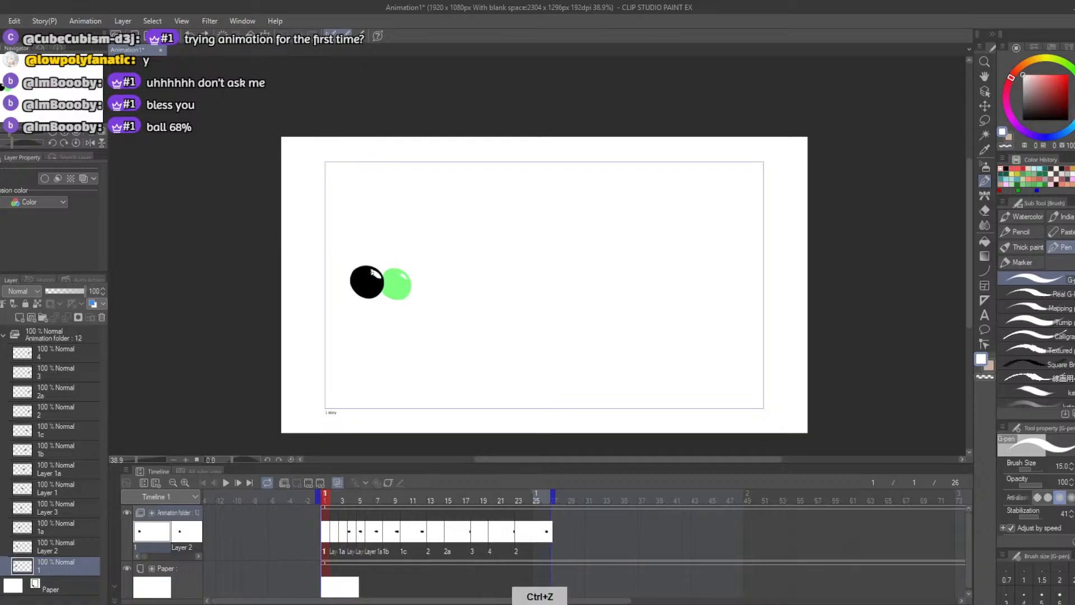
key("ctrl+z")
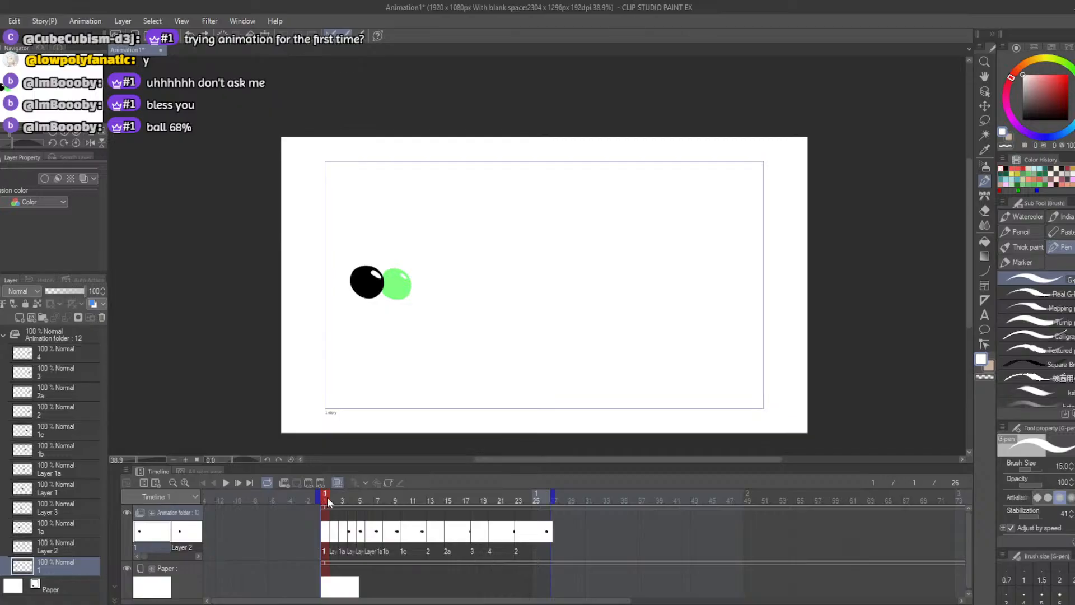
left_click(334, 497)
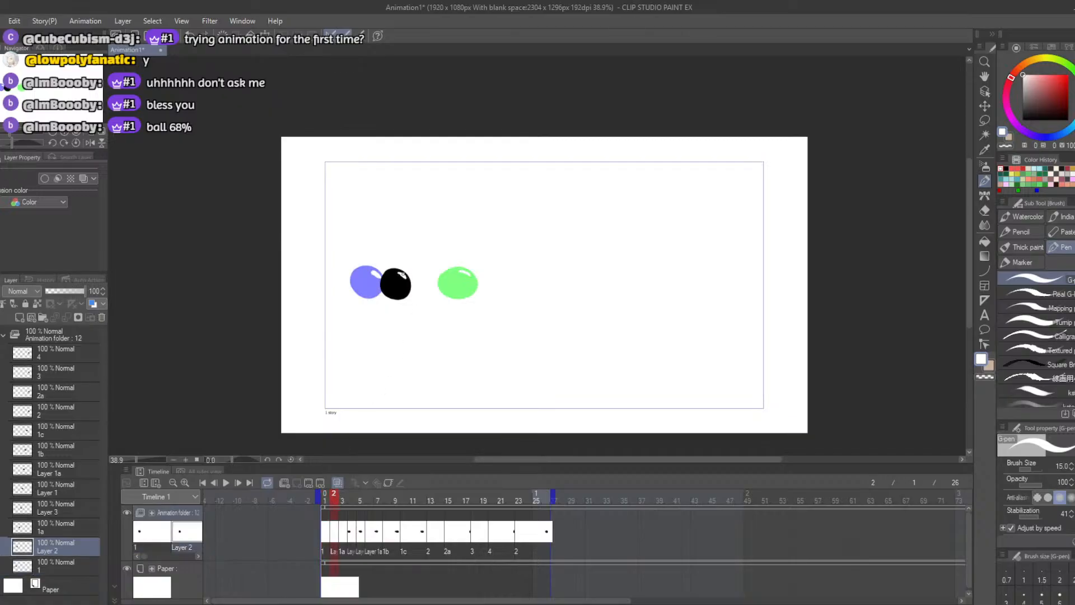
left_click_drag(407, 280, 399, 273)
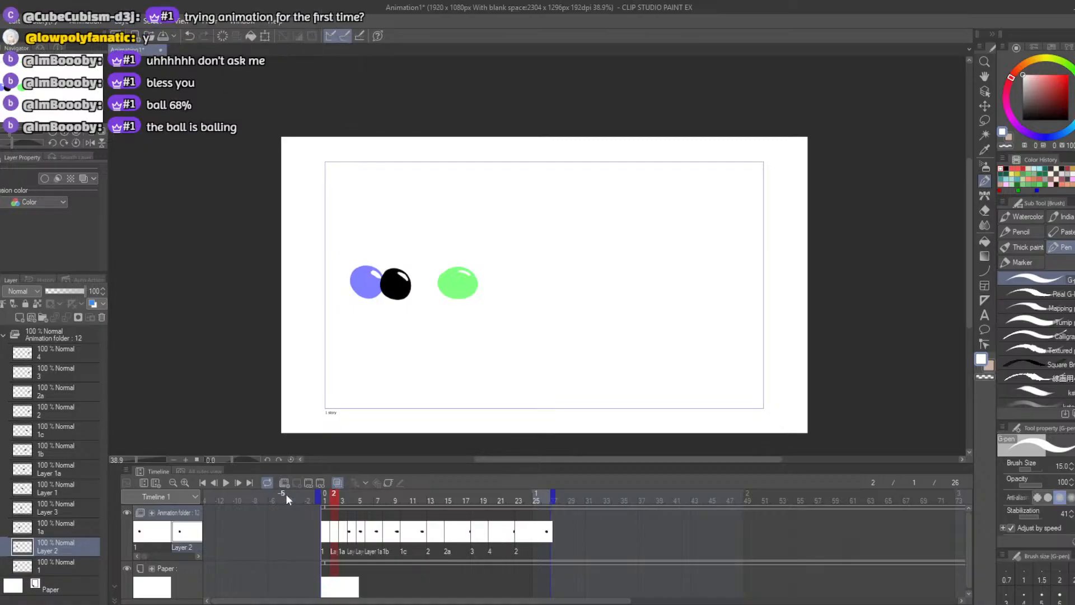
Step: Play the animation again to check the redrawn highlights on the first two cels, and stop it
left_click_drag(332, 499, 288, 492)
left_click(237, 482)
left_click(226, 483)
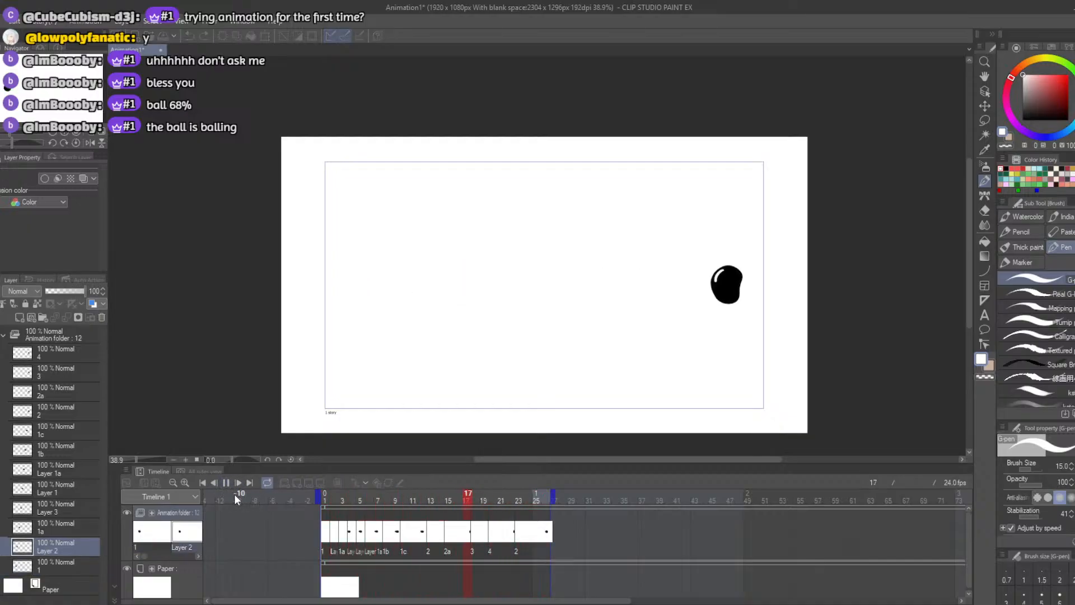
left_click(226, 483)
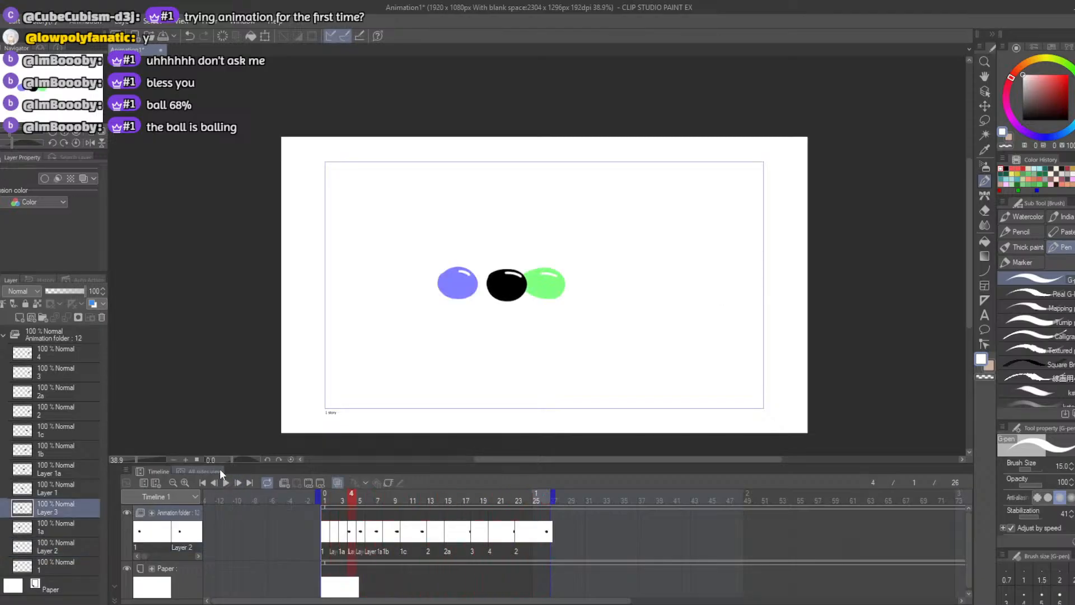
Step: Undo the redrawn highlights on cels 1 and Layer 2, and save the animation file from frame 1
left_click(316, 500)
key("ctrl+z")
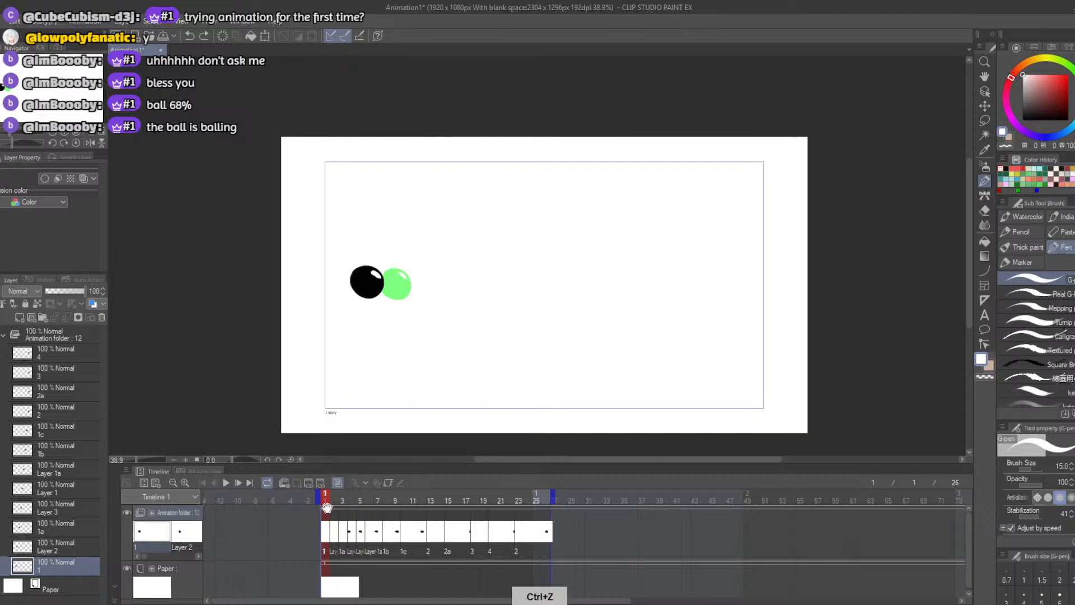
key("ctrl+z")
left_click(3, 22)
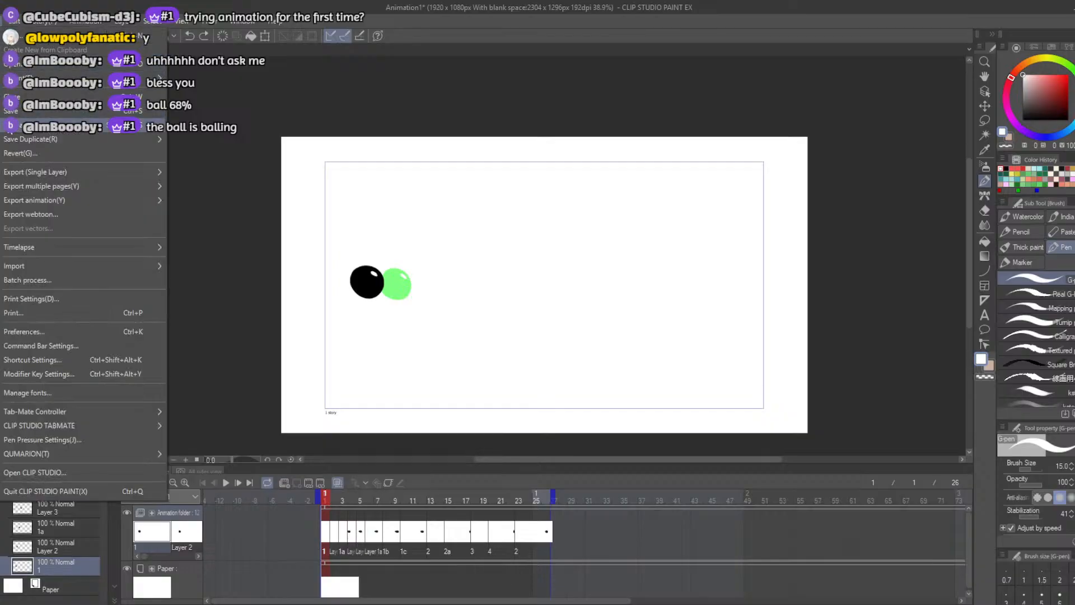
left_click(5, 112)
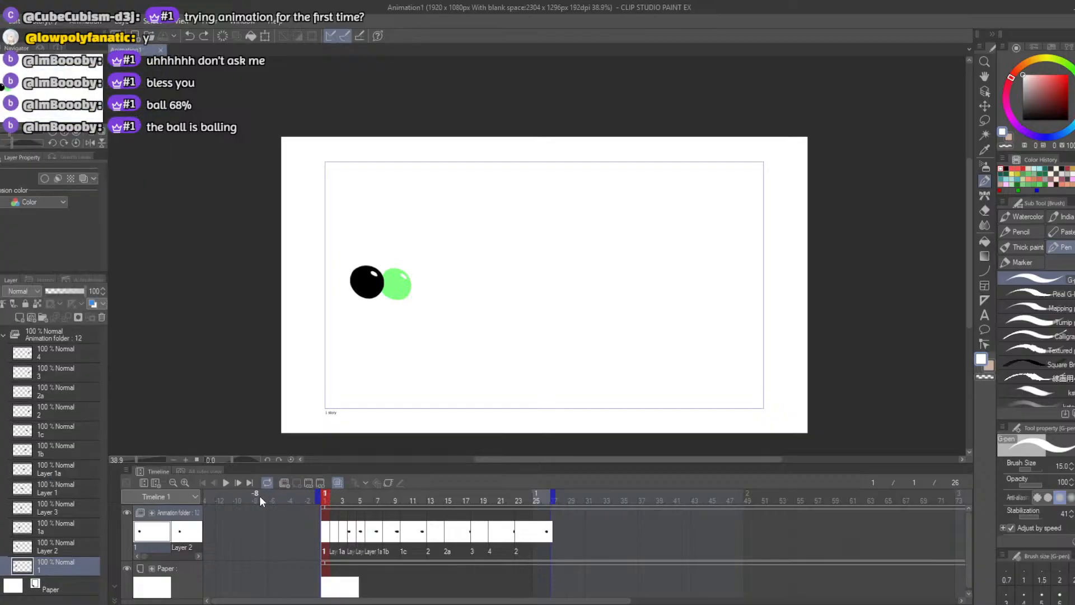
left_click_drag(324, 496, 251, 496)
left_click(2, 21)
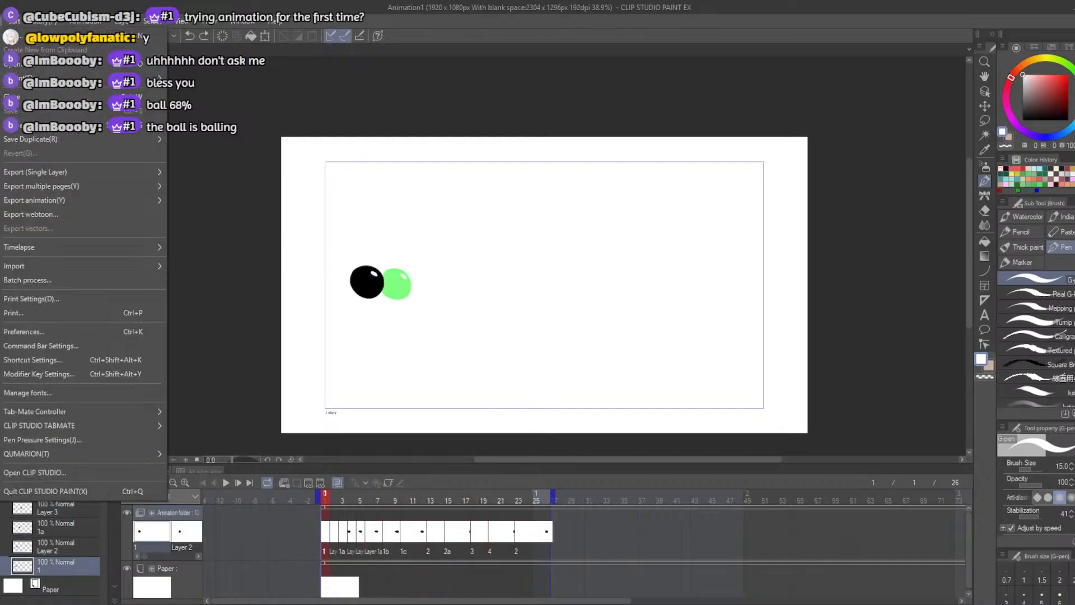
left_click(17, 36)
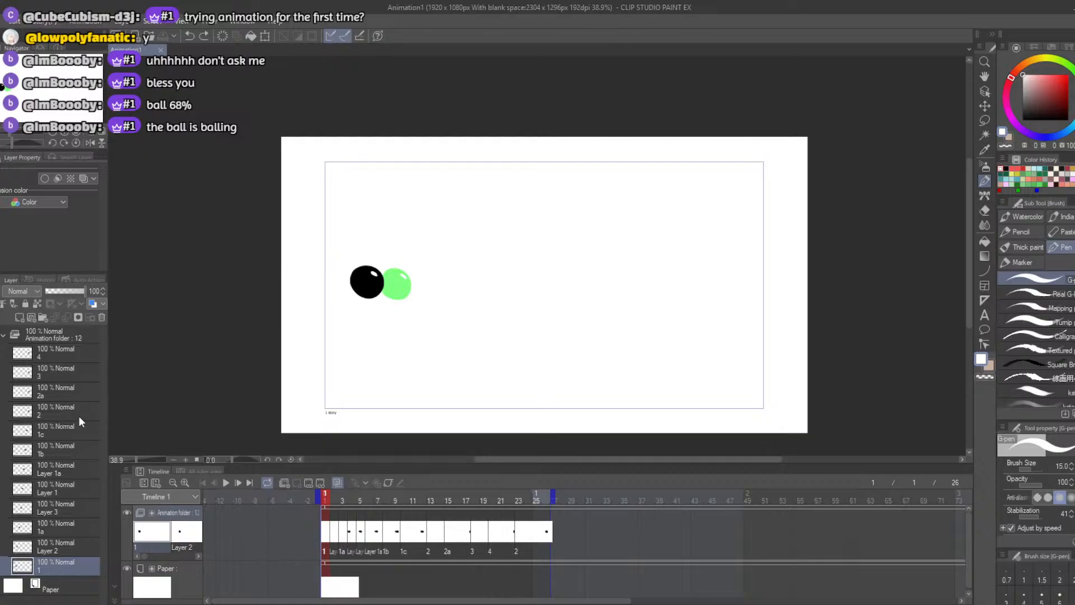
Step: Add a new layer folder above the collapsed animation folder and show its track label in the timeline
left_click(4, 334)
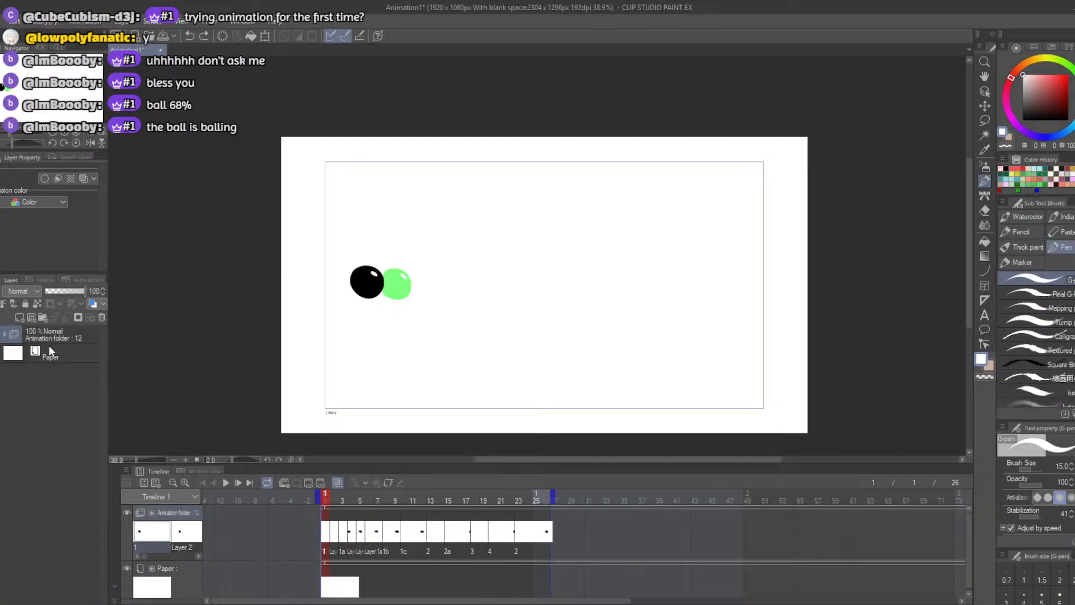
left_click(48, 335)
right_click(38, 375)
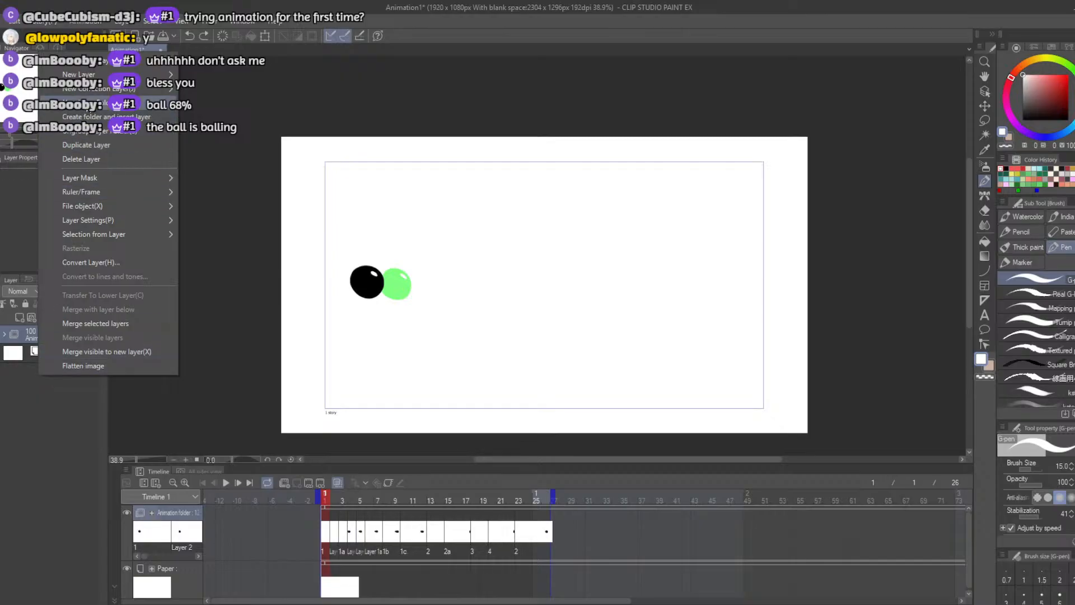
left_click(89, 116)
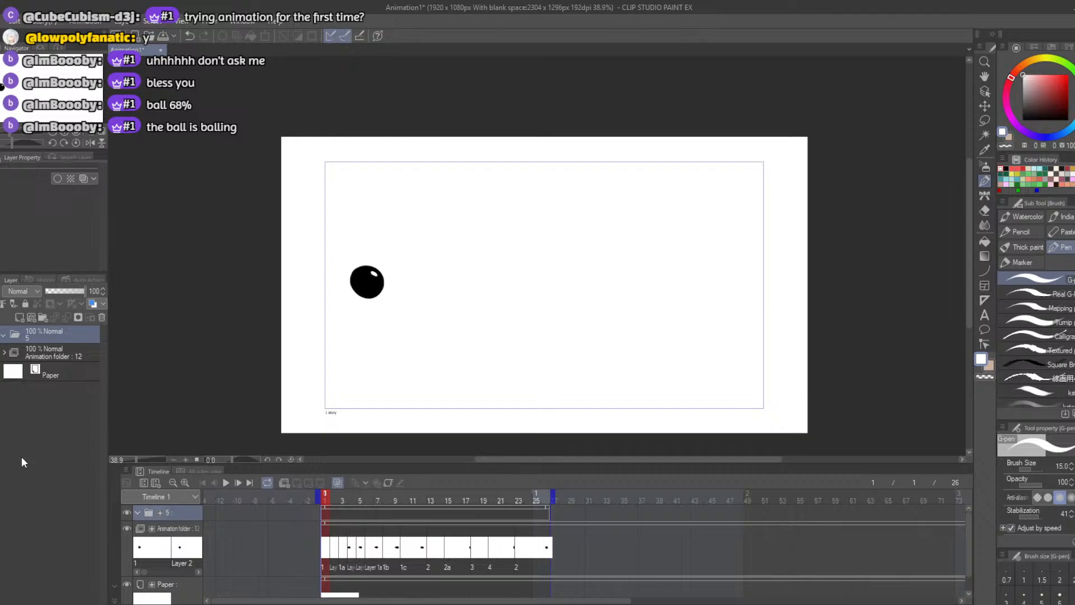
key("ctrl+z")
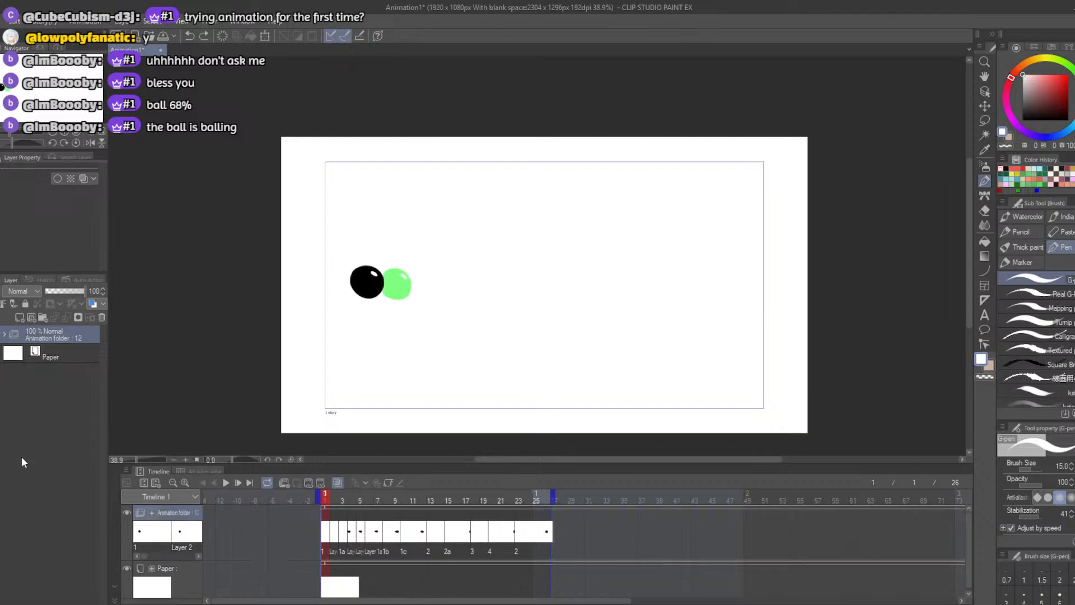
right_click(21, 437)
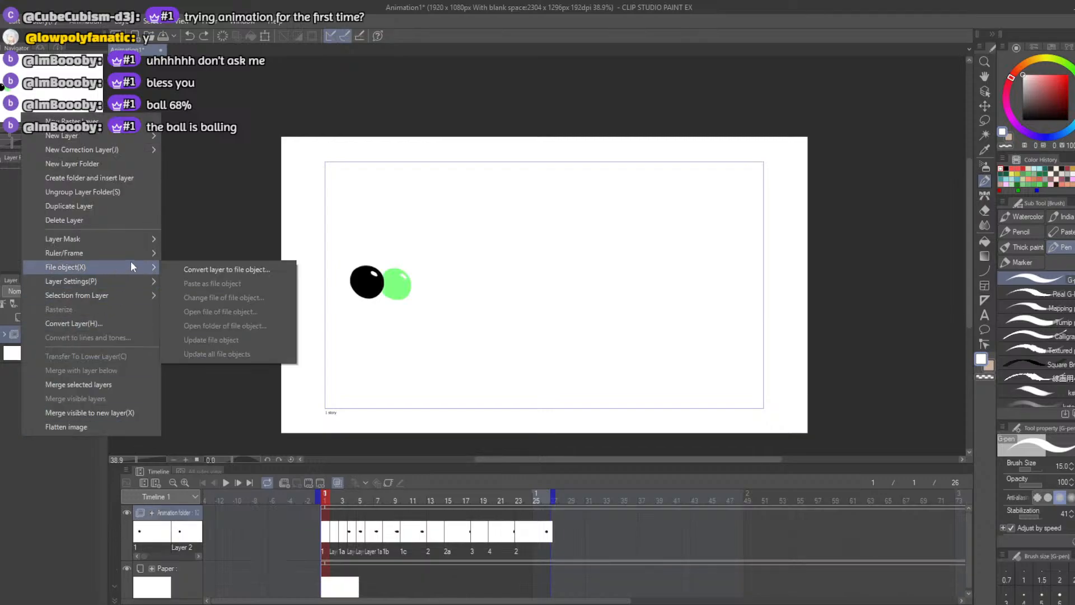
mouse_move(126, 156)
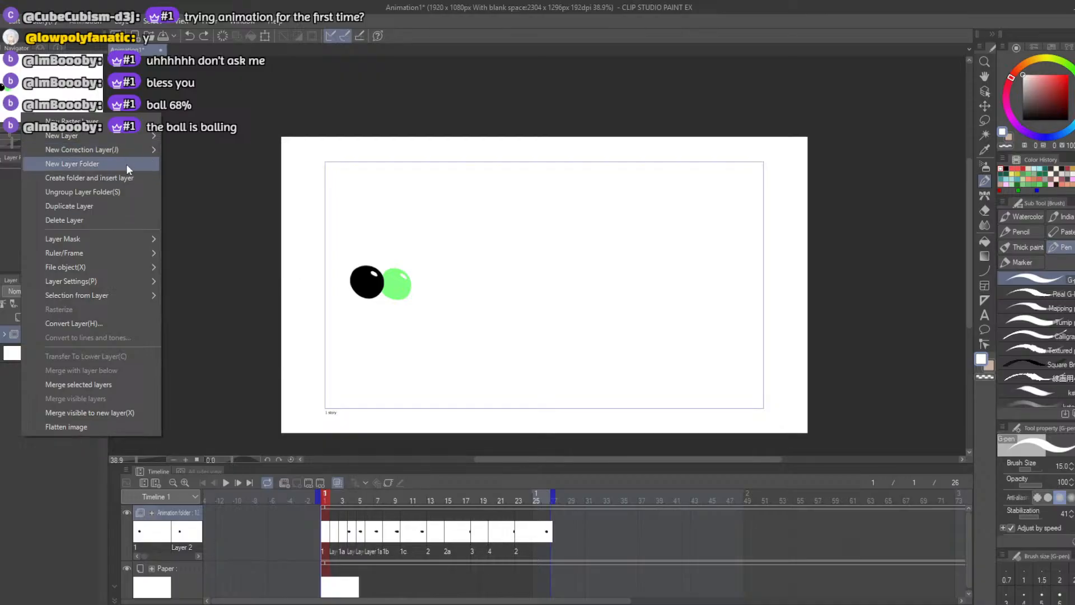
left_click(126, 164)
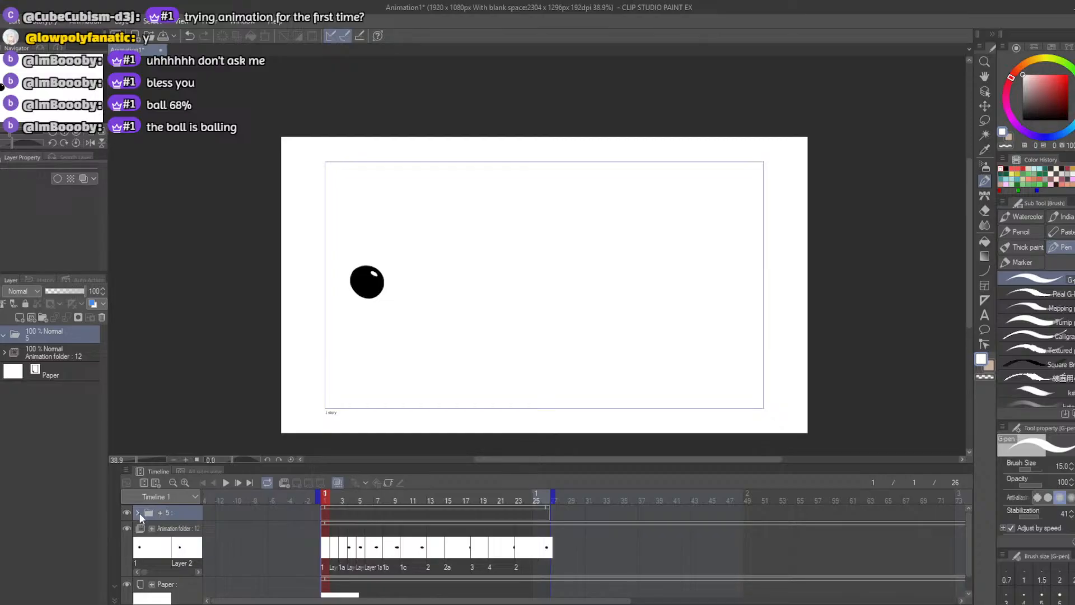
left_click(160, 511)
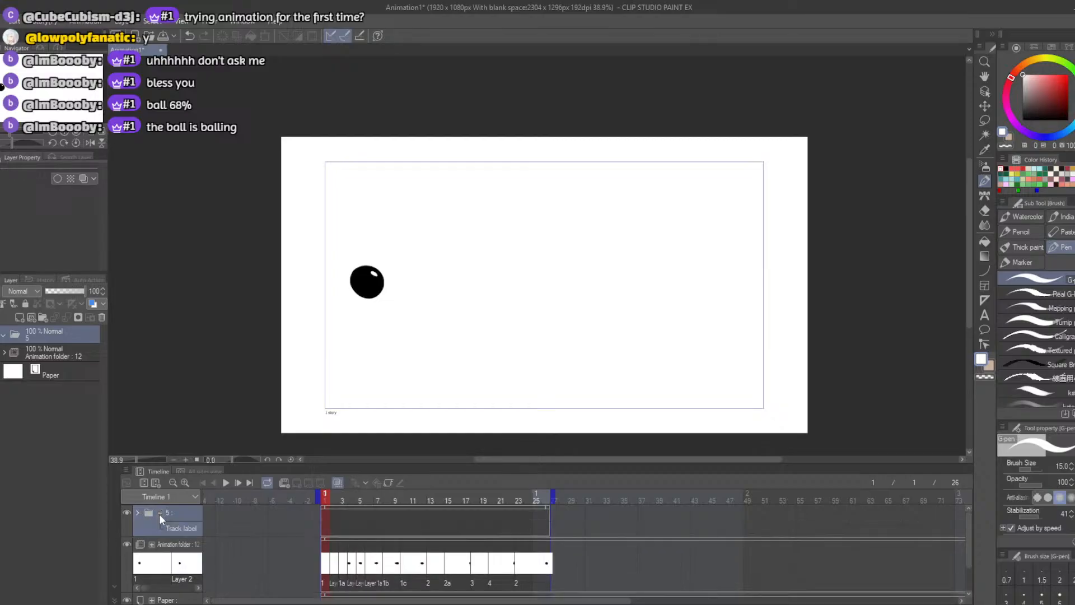
Step: Move the new folder below the animation folder and add a raster layer inside it
left_click(159, 513)
left_click_drag(149, 509, 147, 559)
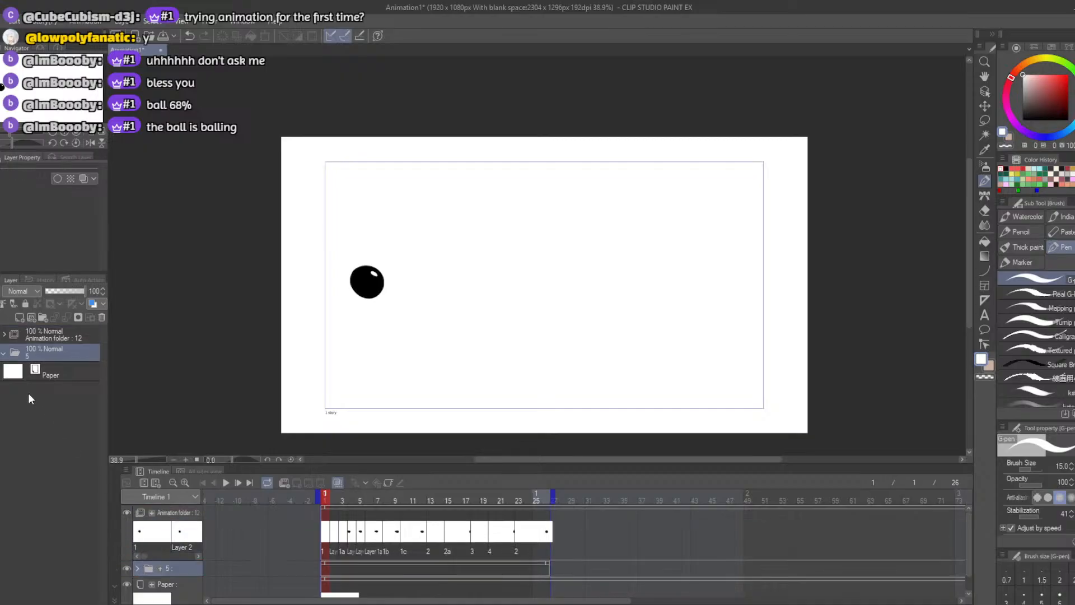
left_click(19, 317)
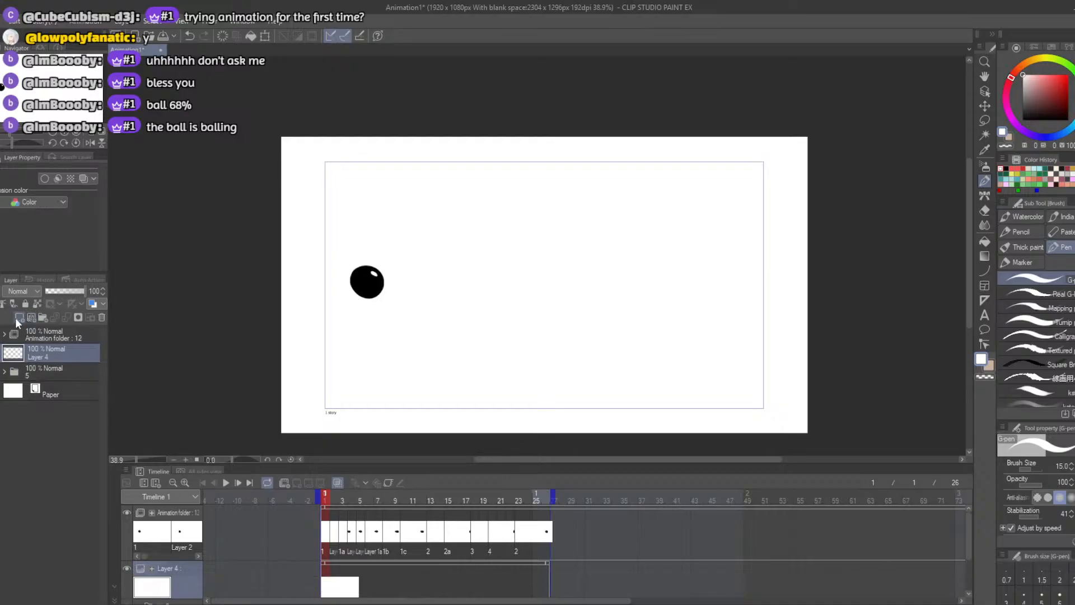
mouse_move(42, 354)
left_mouse_down()
mouse_move(53, 379)
mouse_move(52, 352)
left_mouse_up()
scroll(278, 542, "down", 1)
scroll(277, 537, "down", 1)
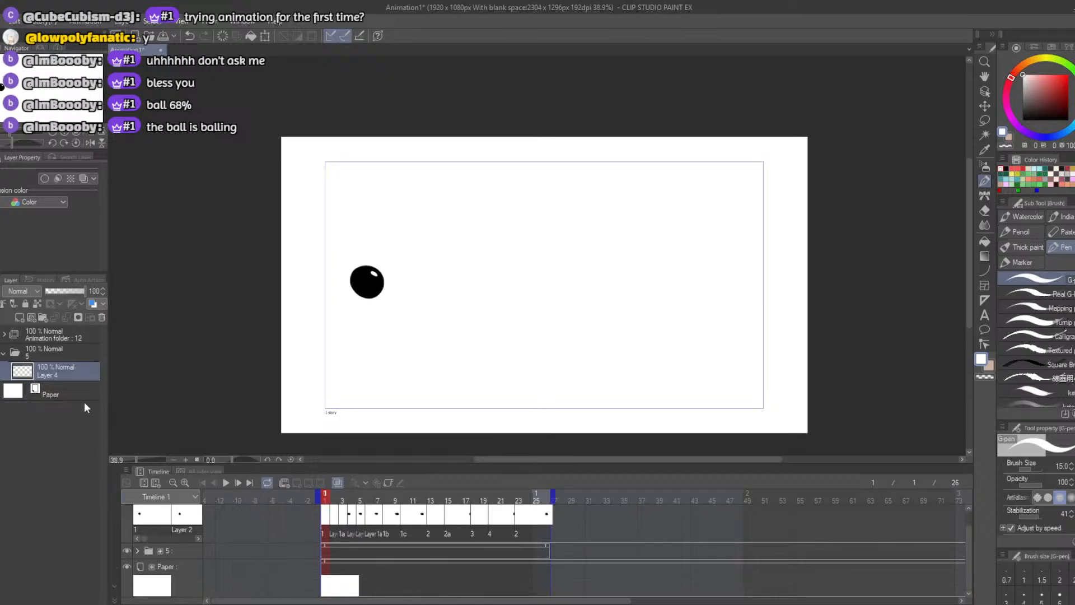
Step: Try drawing a straight white line on the folder's new layer at frame 1
left_click(336, 585)
left_click(324, 498)
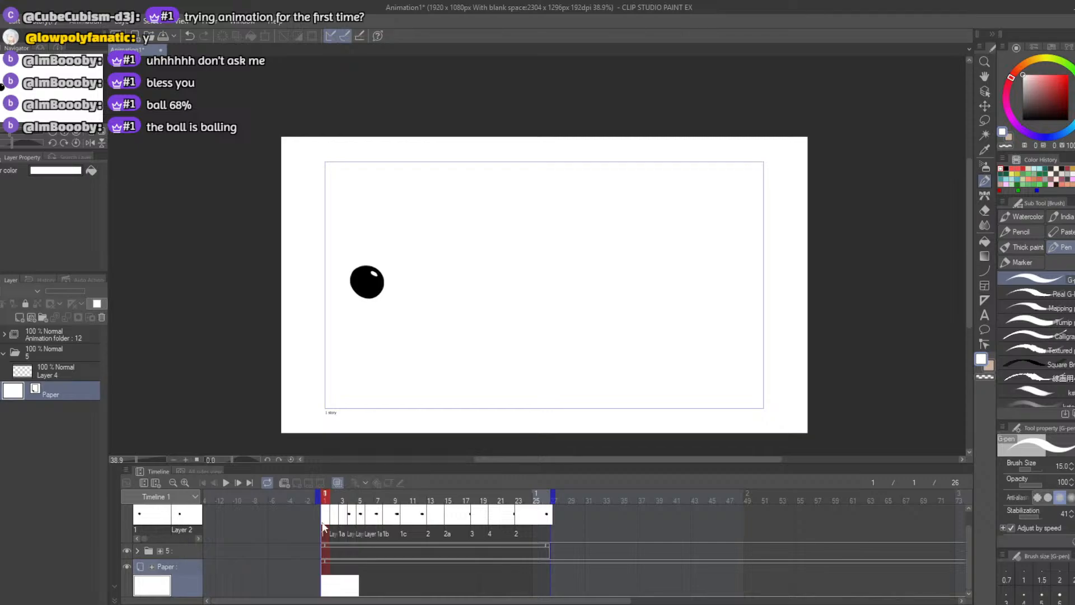
left_click(22, 372)
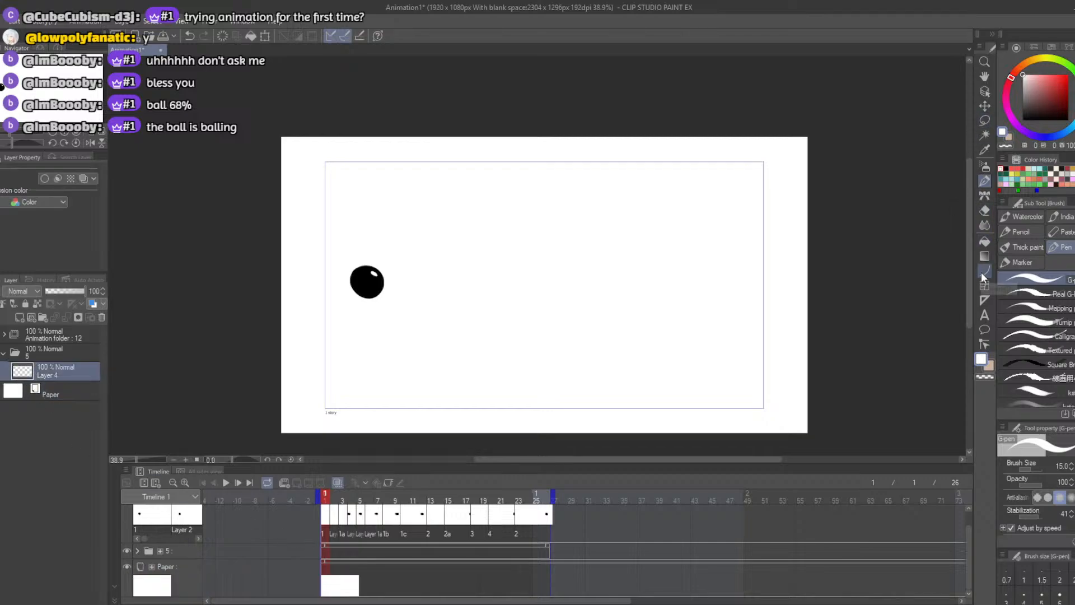
key("b")
left_click(983, 271)
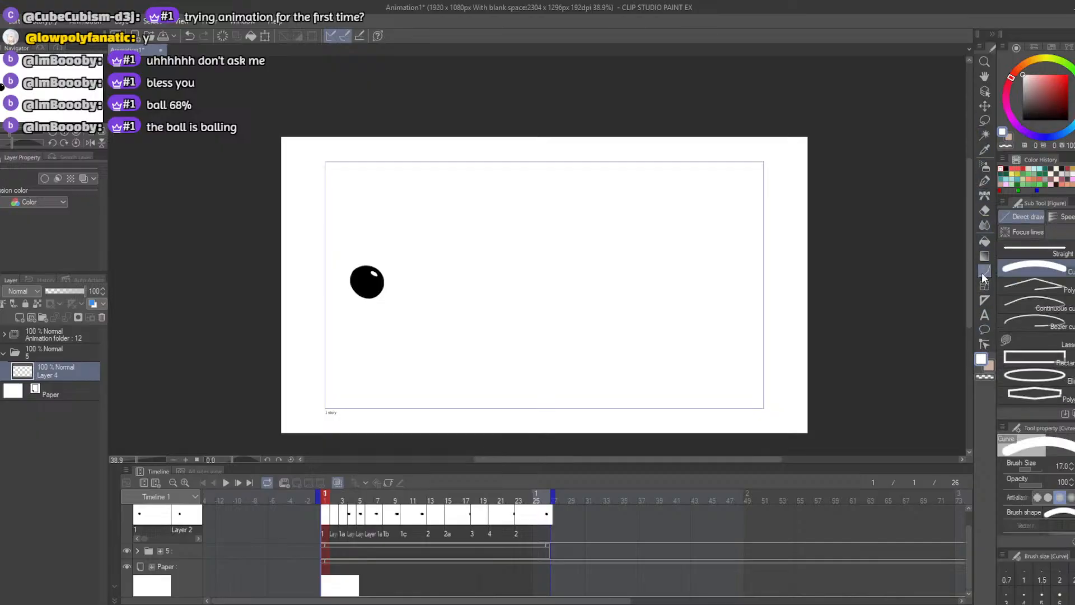
left_click(1021, 249)
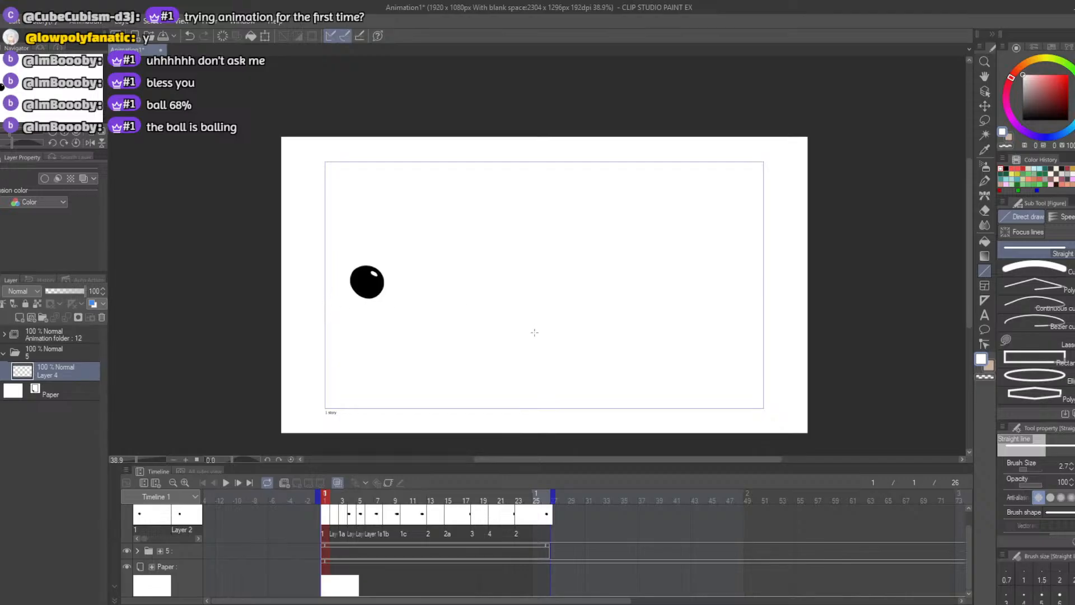
key("ctrl+z")
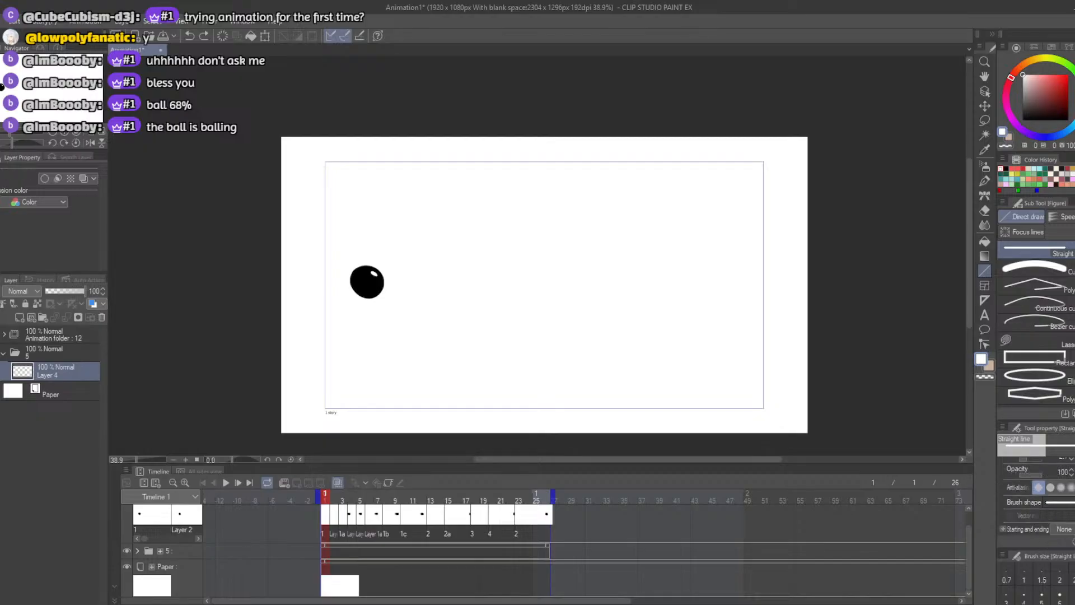
Step: Try drawing a straight black ground line under the ball, thickening the line's brush size to 9.7
left_click(1008, 167)
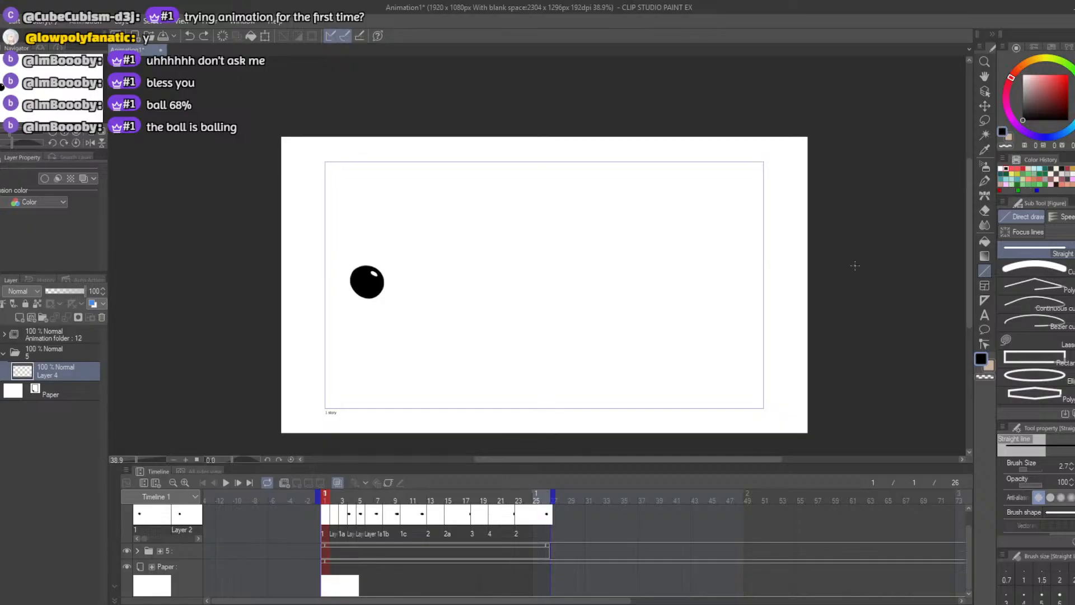
left_click_drag(330, 310, 490, 312)
key("ctrl+z")
left_click_drag(1025, 469, 1029, 469)
left_click_drag(328, 305, 787, 308)
key("ctrl+z")
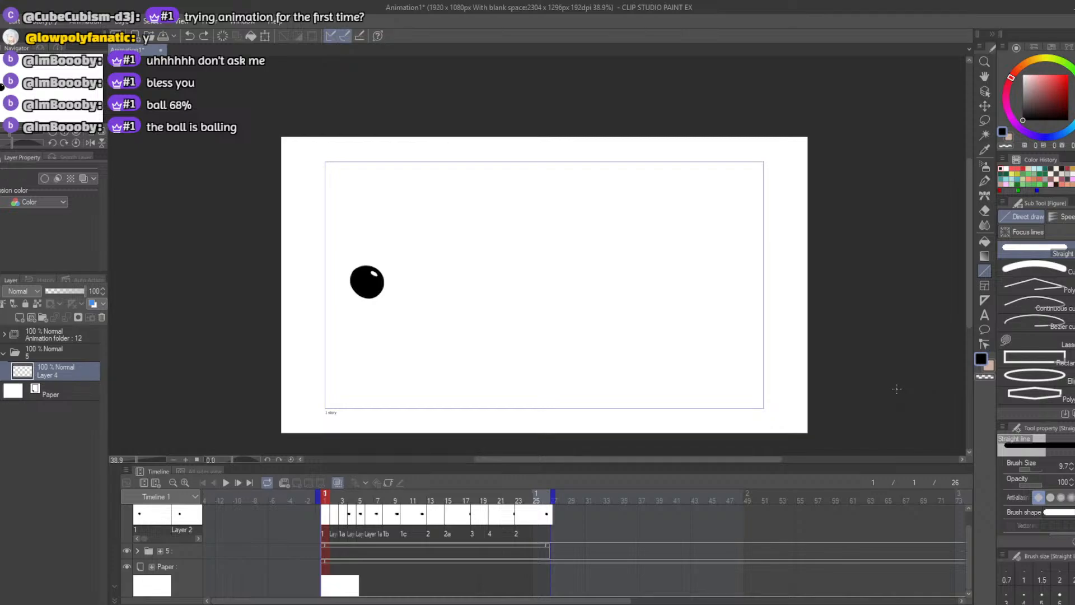
Step: Change the drawing color to dark gray and try a straight ground line across the frame, undoing each attempt
left_click(1027, 97)
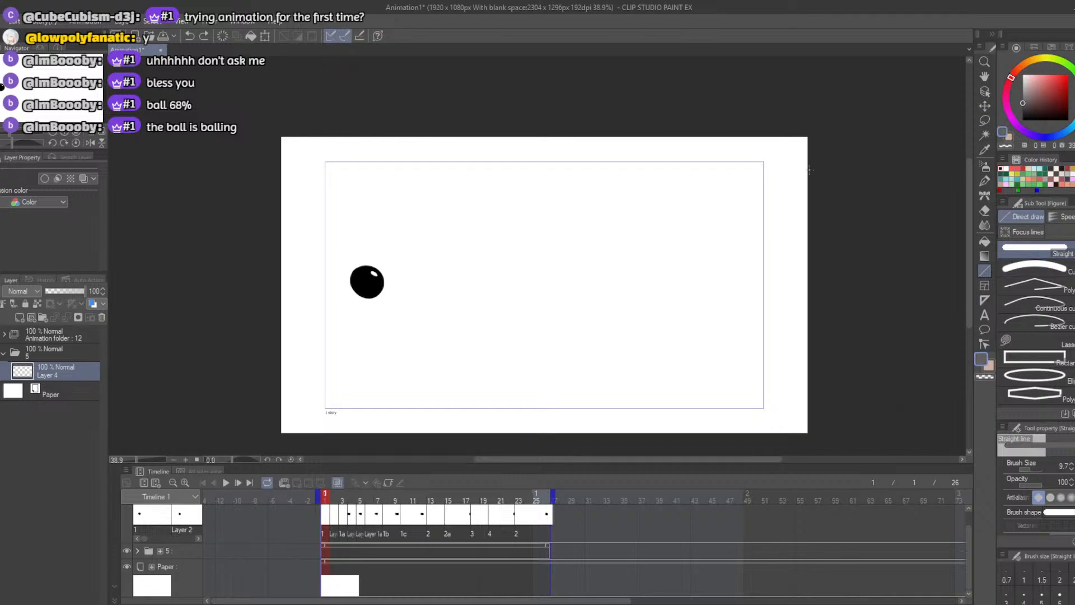
left_click_drag(324, 304, 756, 312)
key("ctrl+z")
left_click_drag(326, 298, 764, 308)
key("ctrl+z")
key("ctrl+z")
key("ctrl+z")
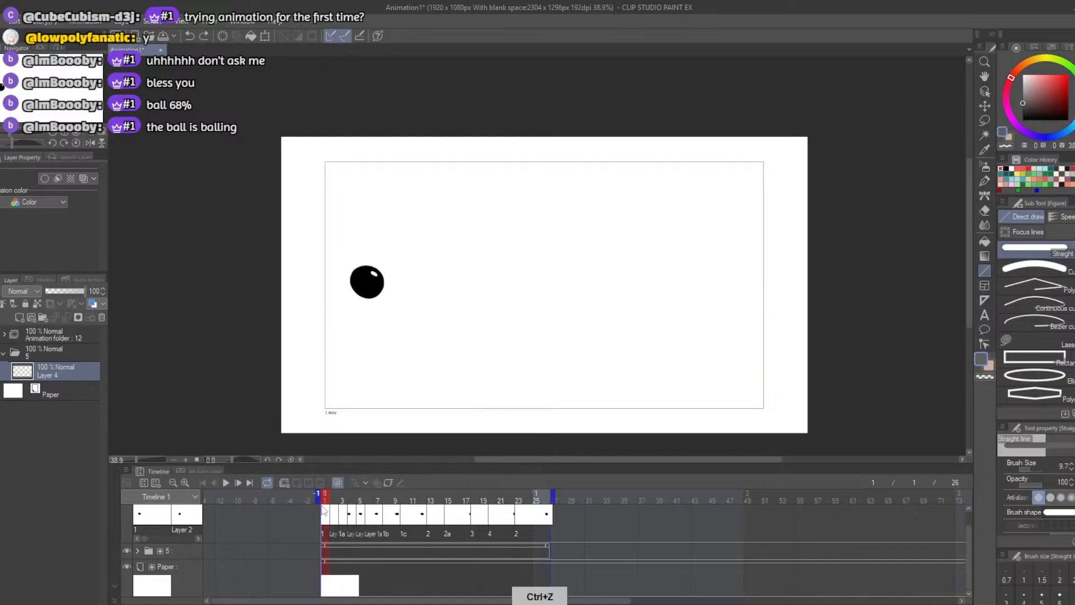
Step: Try a dark gray ground line under the ball at frame 5, compare it with the ball up to frame 17, and undo it
left_click_drag(326, 496, 360, 493)
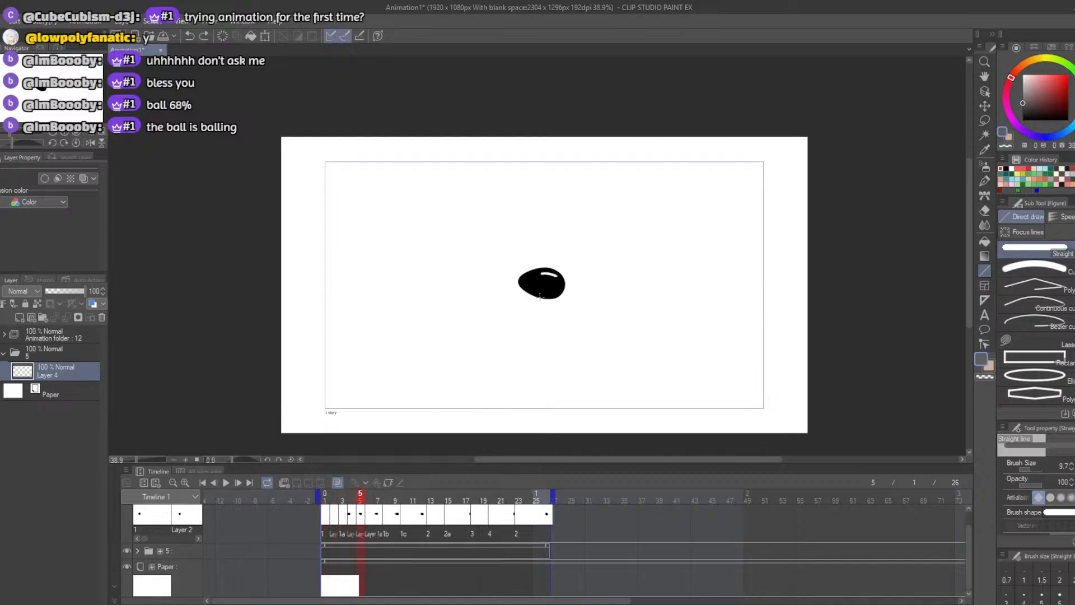
mouse_move(550, 297)
left_mouse_down()
mouse_move(321, 293)
mouse_move(770, 300)
mouse_move(323, 300)
left_mouse_up()
key("ctrl+z")
key("ctrl+z")
key("ctrl+z")
key("ctrl+z")
left_click_drag(360, 496, 467, 498)
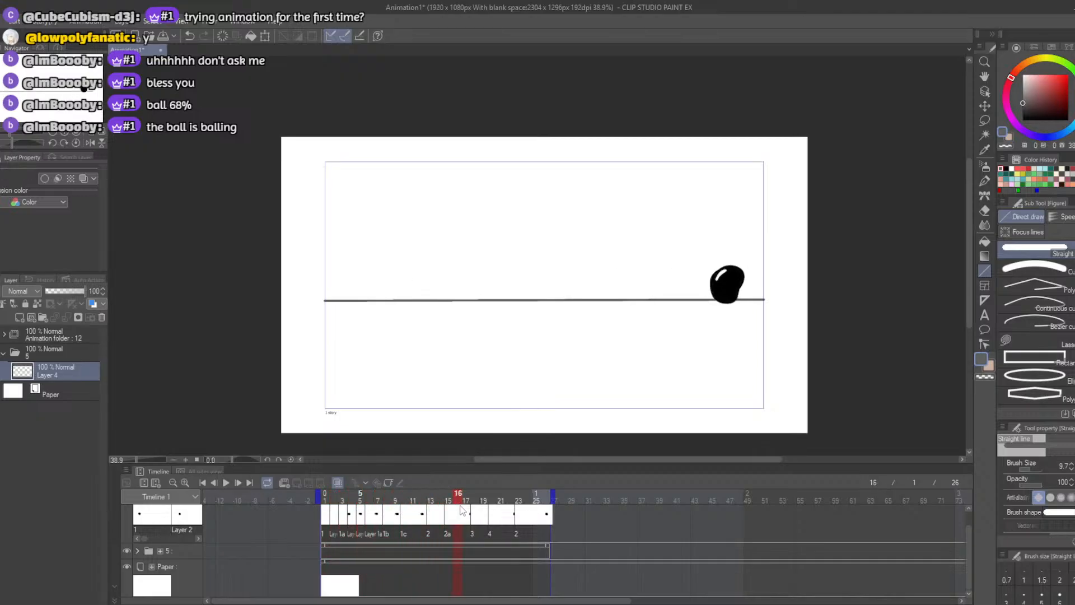
key("ctrl+z")
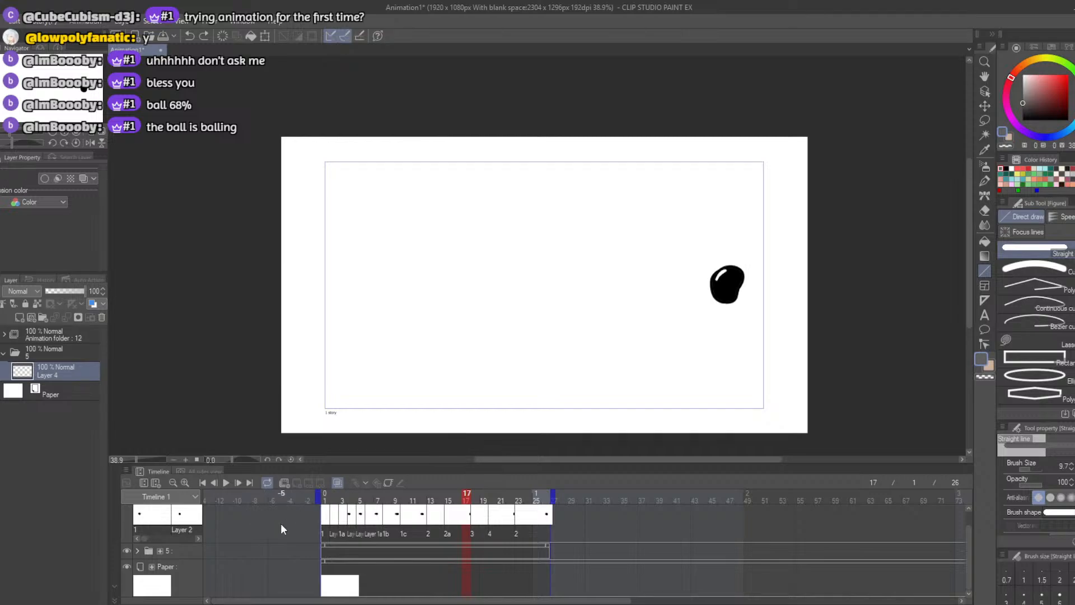
Step: Return to frame 1 and save the animation file
left_click_drag(339, 491, 317, 497)
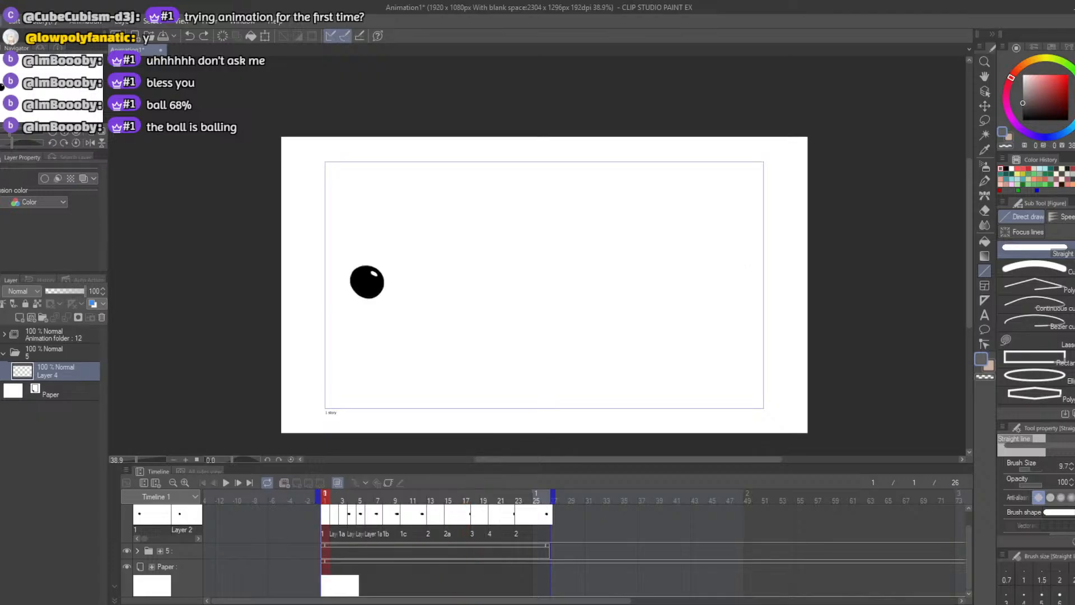
left_click(1, 22)
left_click(34, 112)
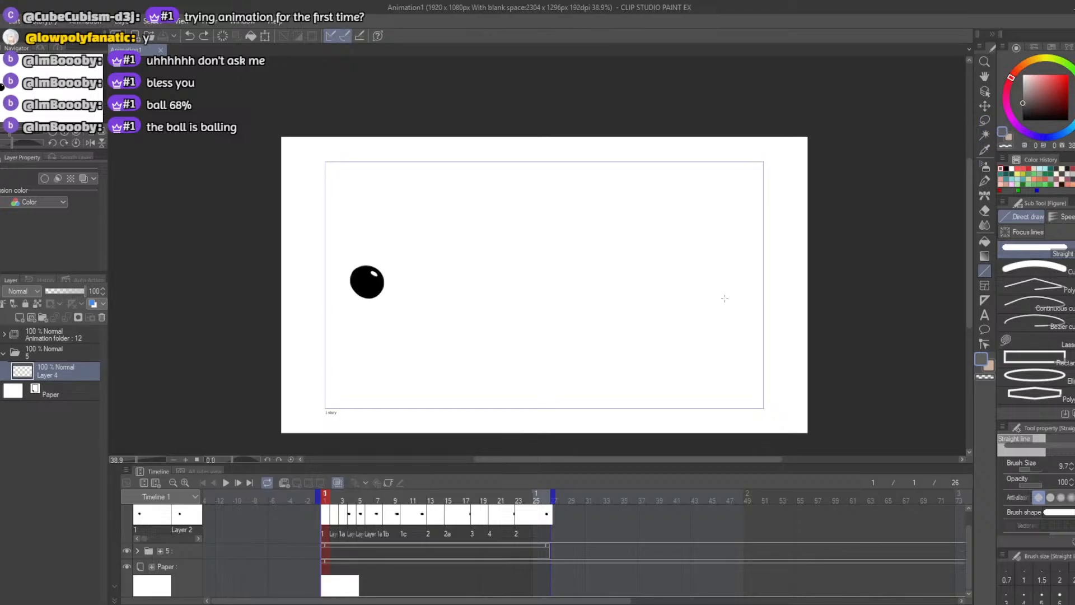
Step: Paint a thick dark gray floor band across the frame behind the ball on Layer 4, using the G-pen at size 40
key("p")
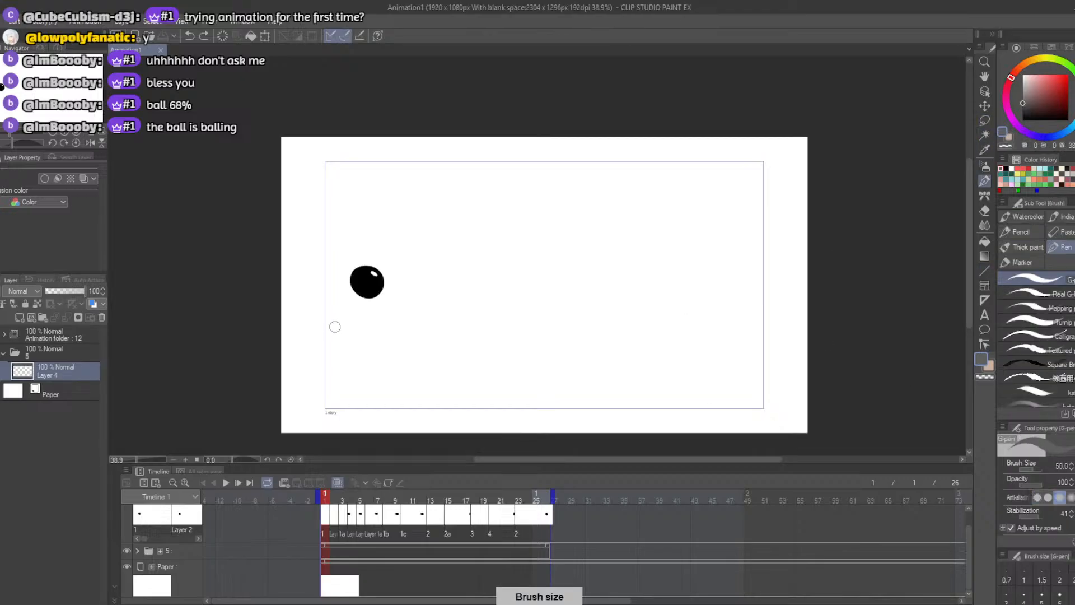
left_click_drag(348, 288, 300, 310)
key("ctrl+z")
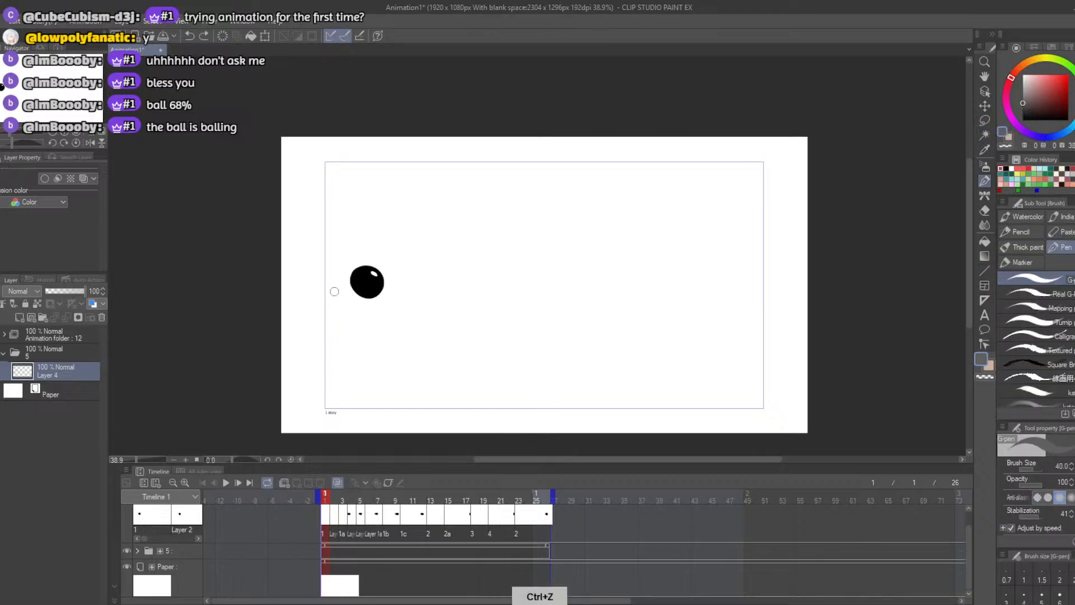
left_click(334, 584)
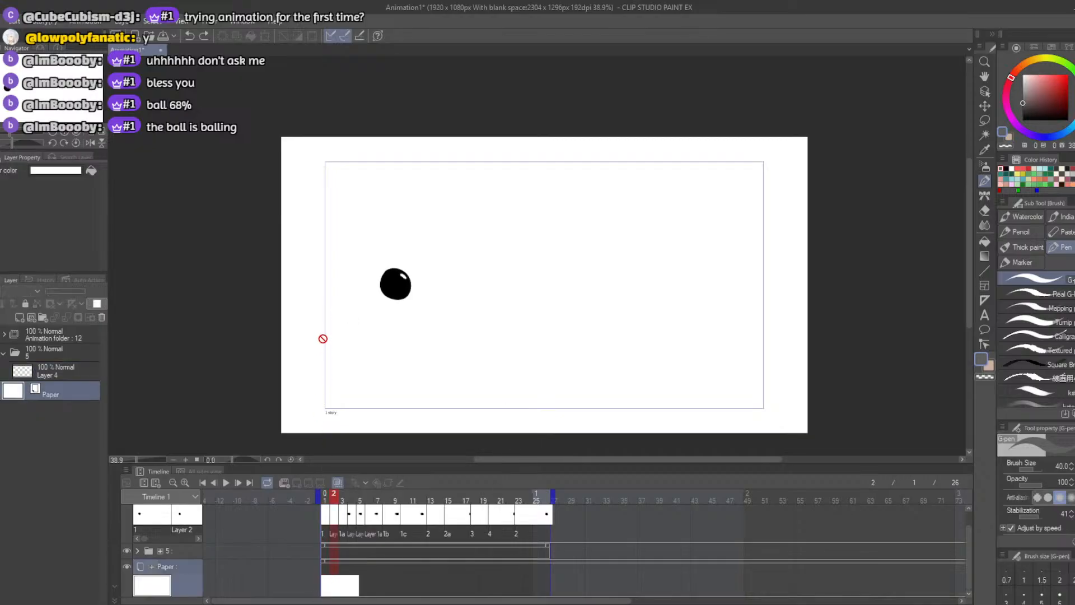
left_click(325, 500)
left_click(332, 585)
left_click(326, 500)
left_click(28, 372)
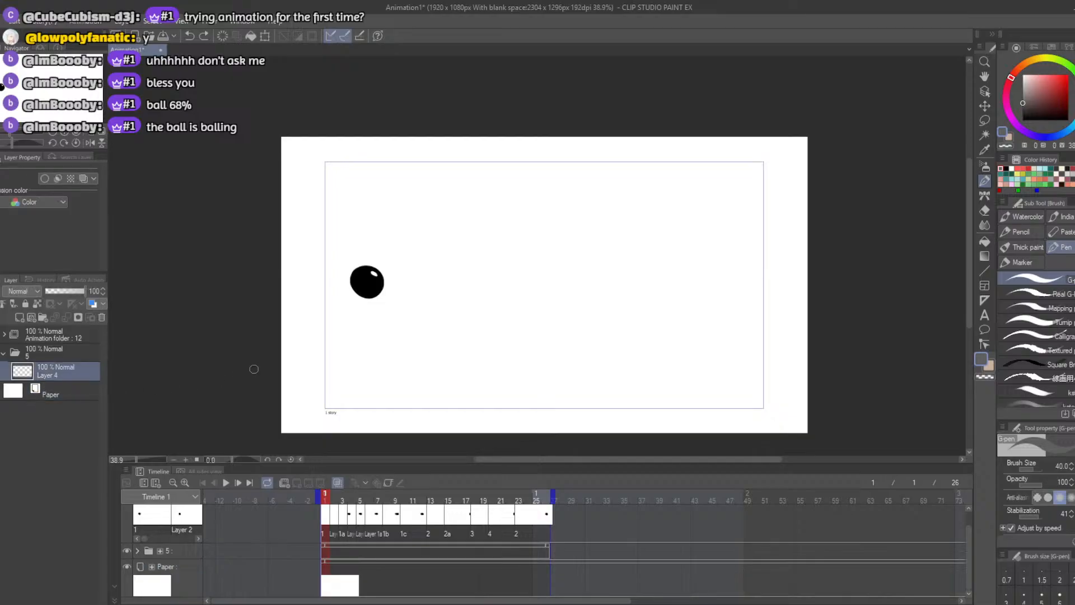
mouse_move(330, 305)
left_mouse_down()
mouse_move(397, 300)
mouse_move(689, 319)
mouse_move(350, 295)
mouse_move(728, 313)
mouse_move(684, 301)
mouse_move(319, 292)
mouse_move(348, 295)
mouse_move(332, 304)
mouse_move(333, 293)
mouse_move(353, 288)
mouse_move(638, 295)
mouse_move(360, 292)
mouse_move(686, 314)
mouse_move(326, 298)
mouse_move(766, 301)
mouse_move(319, 284)
mouse_move(490, 282)
mouse_move(765, 295)
mouse_move(363, 301)
mouse_move(687, 317)
mouse_move(335, 309)
mouse_move(765, 321)
mouse_move(313, 309)
mouse_move(319, 286)
mouse_move(326, 298)
mouse_move(321, 280)
mouse_move(569, 276)
mouse_move(759, 290)
mouse_move(537, 284)
mouse_move(752, 295)
mouse_move(765, 326)
left_mouse_up()
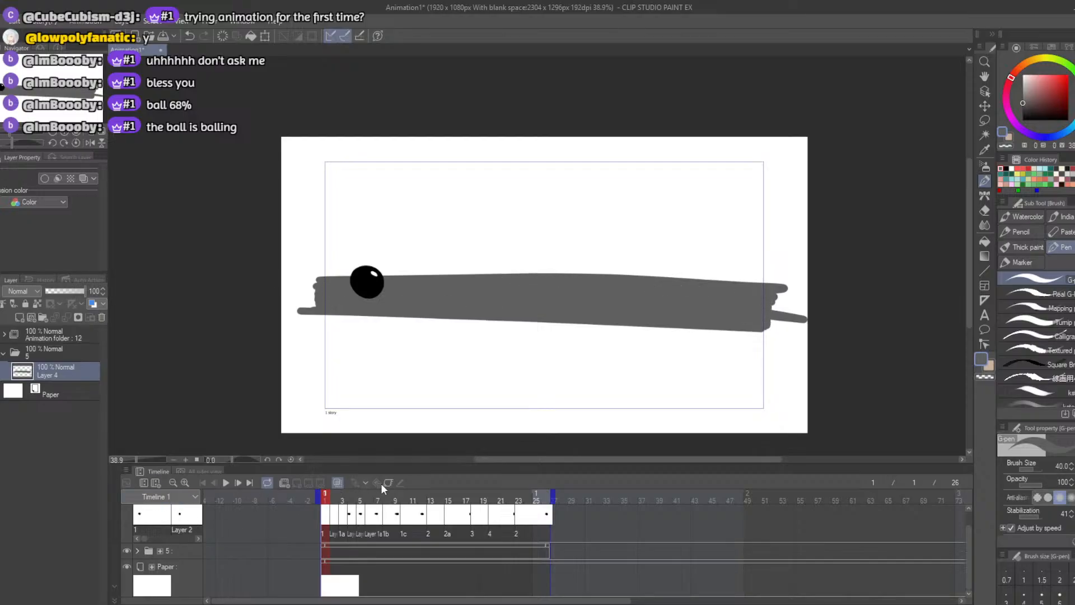
Step: Play the animation to check the ball against the gray floor band, and stop it
left_click(224, 482)
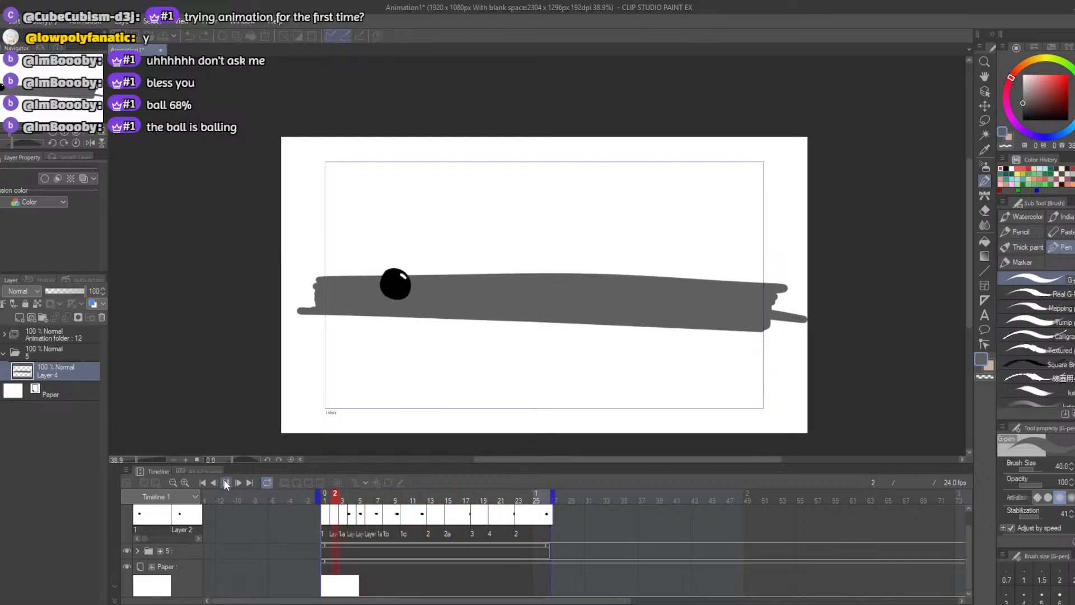
left_click(226, 482)
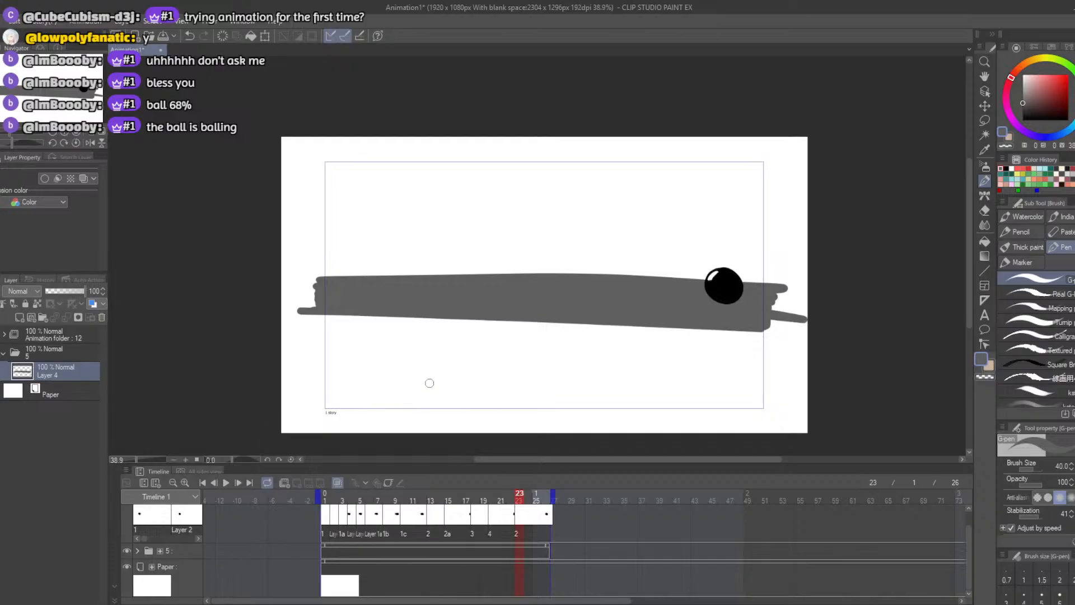
Step: Choose a lighter gray and try filling the empty area above the floor band, undoing the fill
left_click(1022, 89)
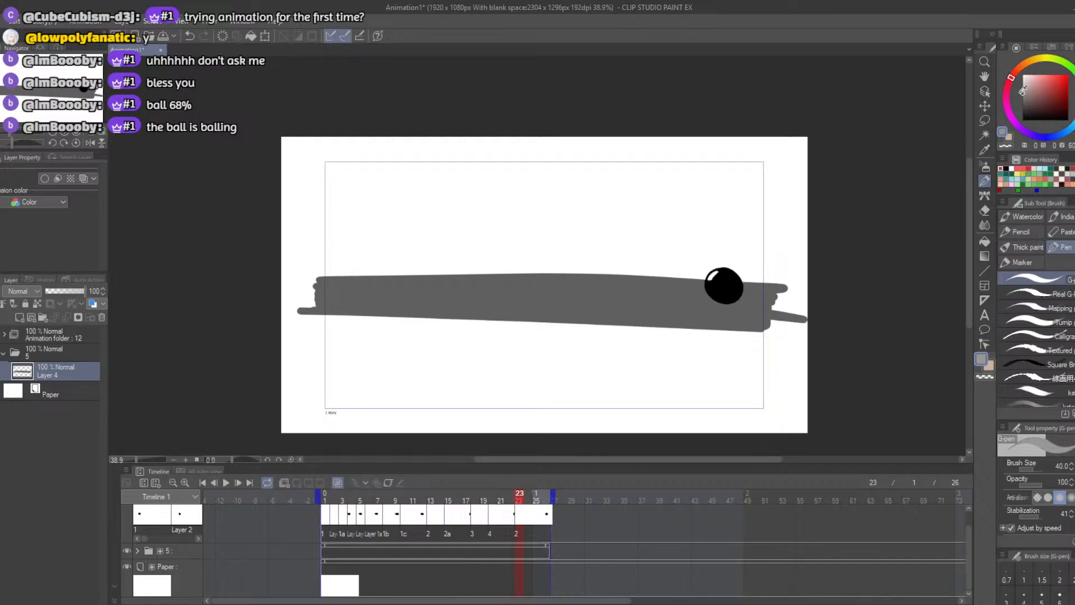
left_click(984, 242)
left_click(424, 217)
key("ctrl+z")
Step: Outline the wall area above the floor band with the G-pen at size 70 and fill it with the lighter gray
key("p")
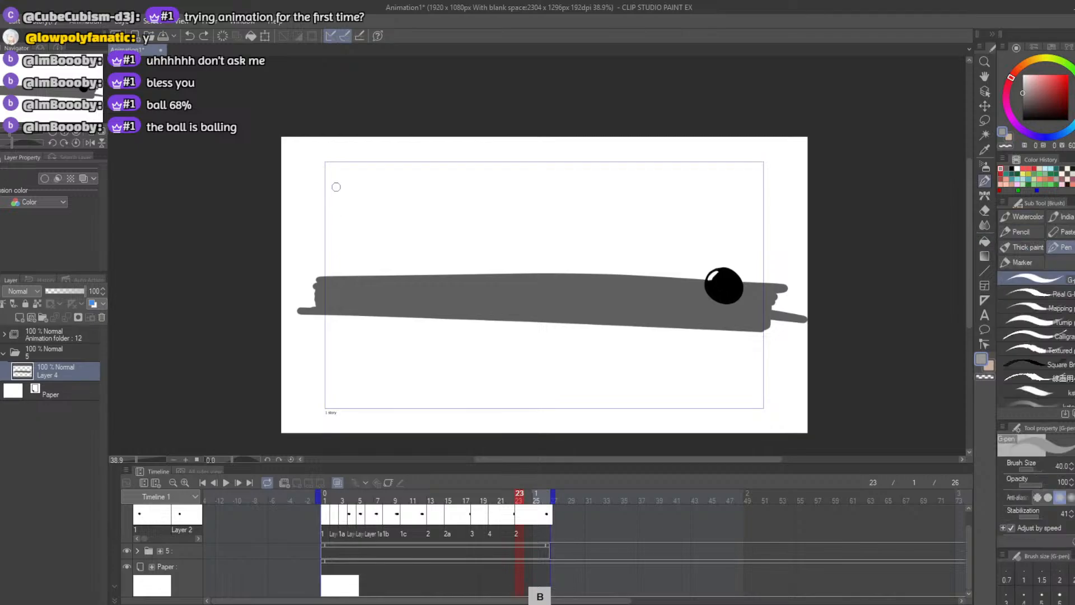
key("bracketleft")
left_click_drag(327, 162, 324, 271)
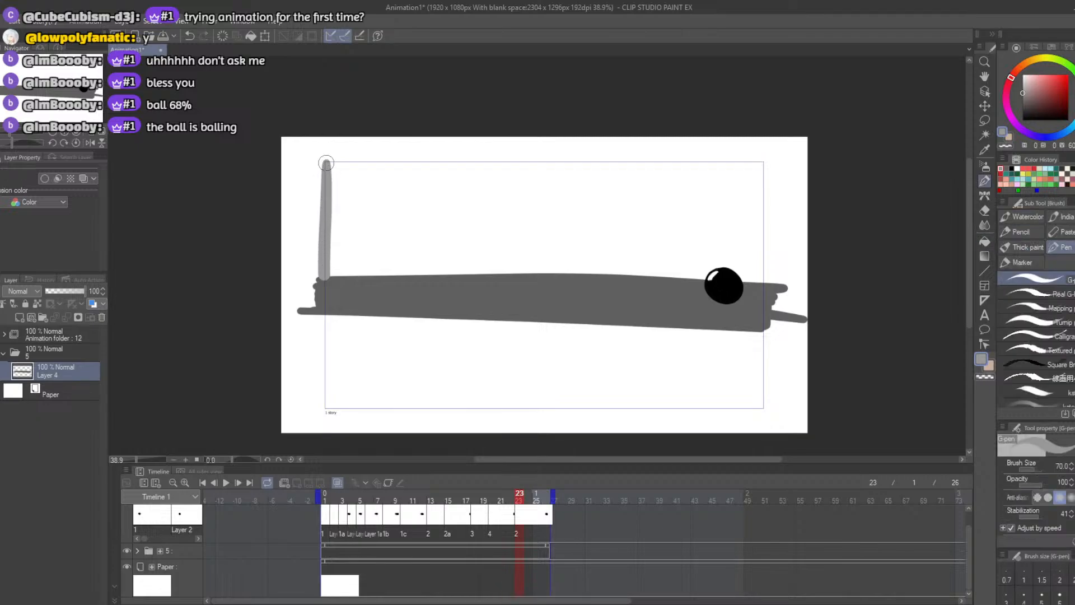
key("ctrl+z")
mouse_move(326, 271)
left_mouse_down()
mouse_move(324, 165)
mouse_move(526, 154)
mouse_move(775, 158)
mouse_move(764, 284)
left_mouse_up()
key("ctrl+z")
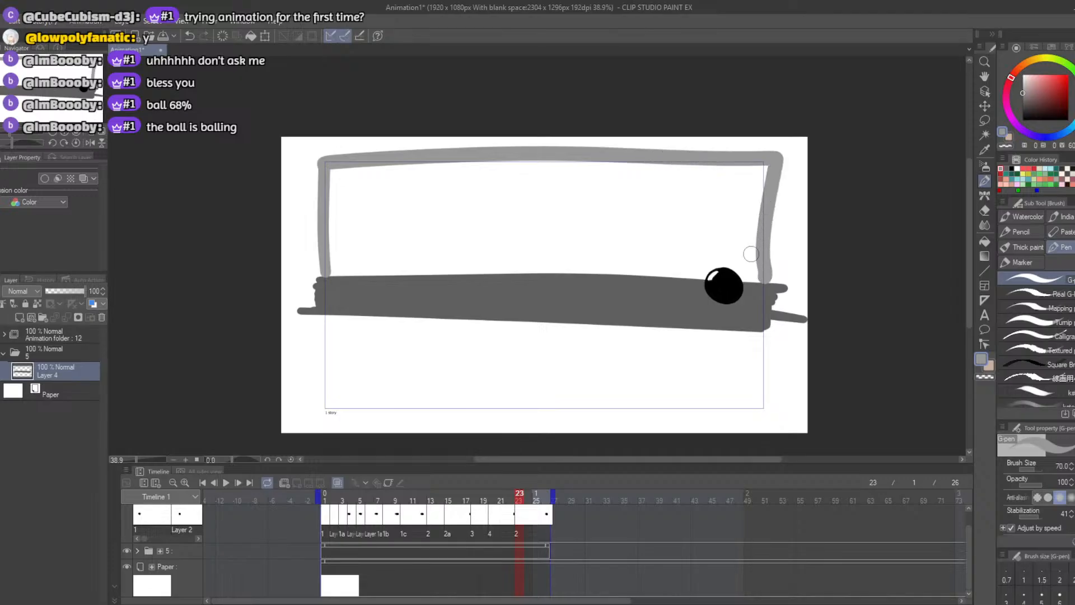
left_click(984, 240)
left_click(504, 234)
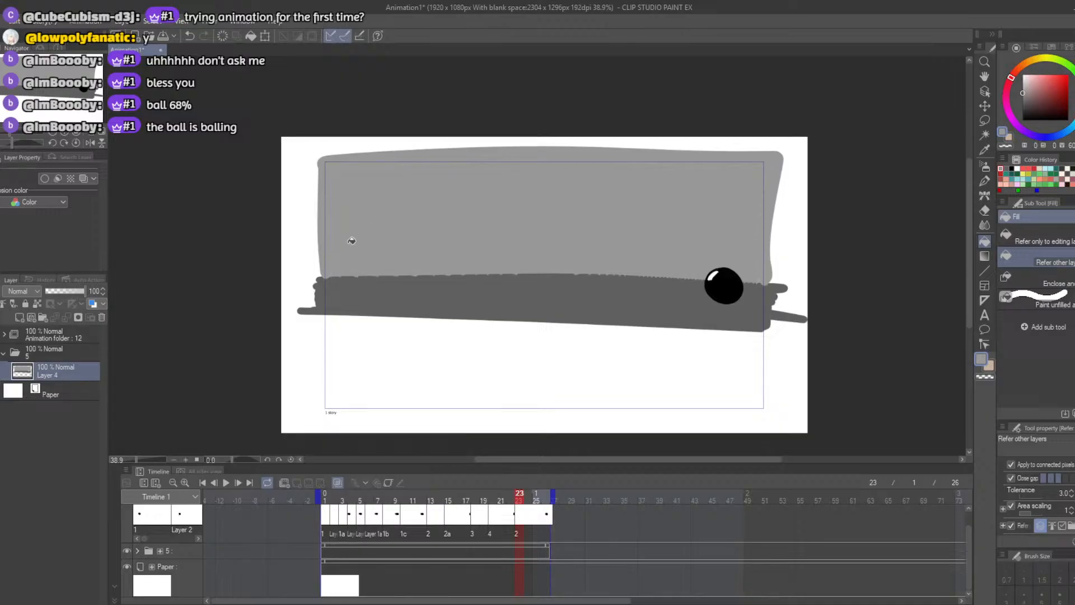
Step: Sample the floor's dark gray, paint over the jagged seam below the wall, and extend the floor band's lower edge slightly downward
right_click(384, 295)
key("p")
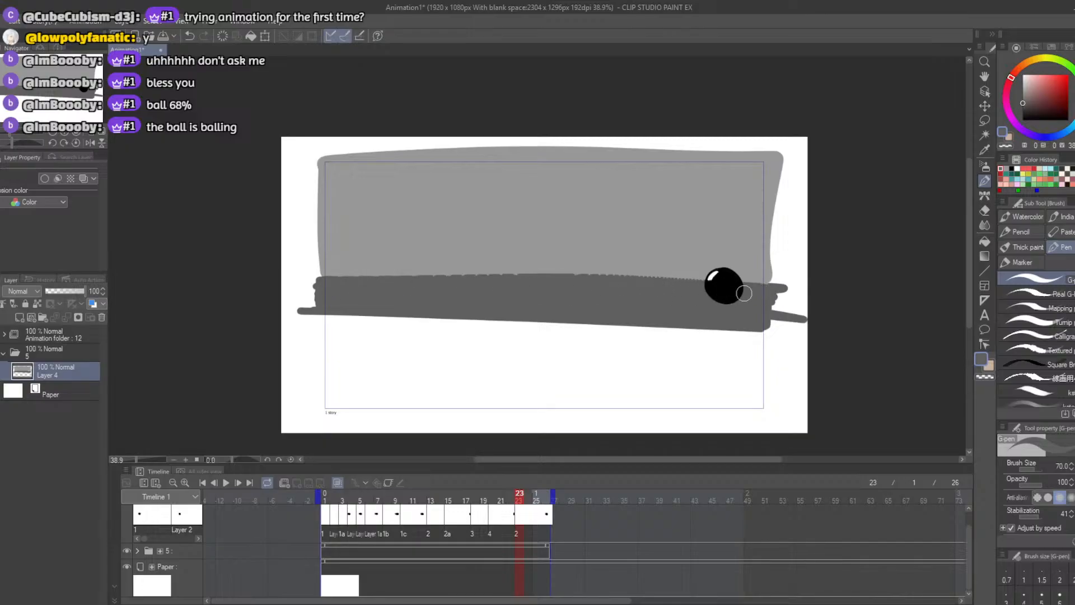
left_click_drag(753, 282, 381, 281)
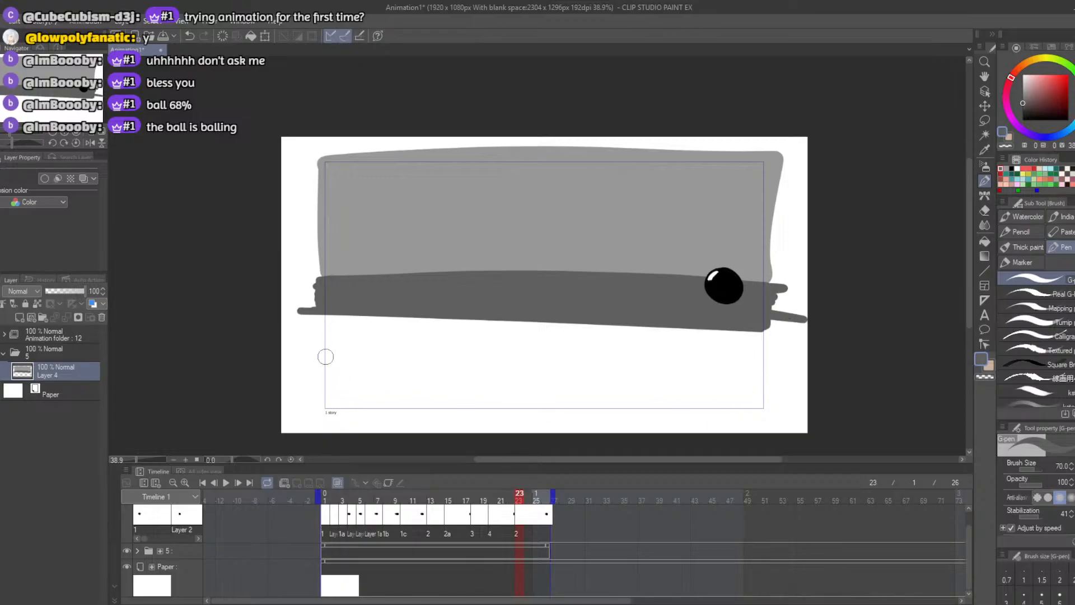
mouse_move(348, 295)
left_mouse_down()
mouse_move(336, 316)
mouse_move(773, 327)
mouse_move(767, 338)
mouse_move(725, 335)
mouse_move(772, 339)
mouse_move(310, 331)
mouse_move(326, 314)
mouse_move(588, 325)
left_mouse_up()
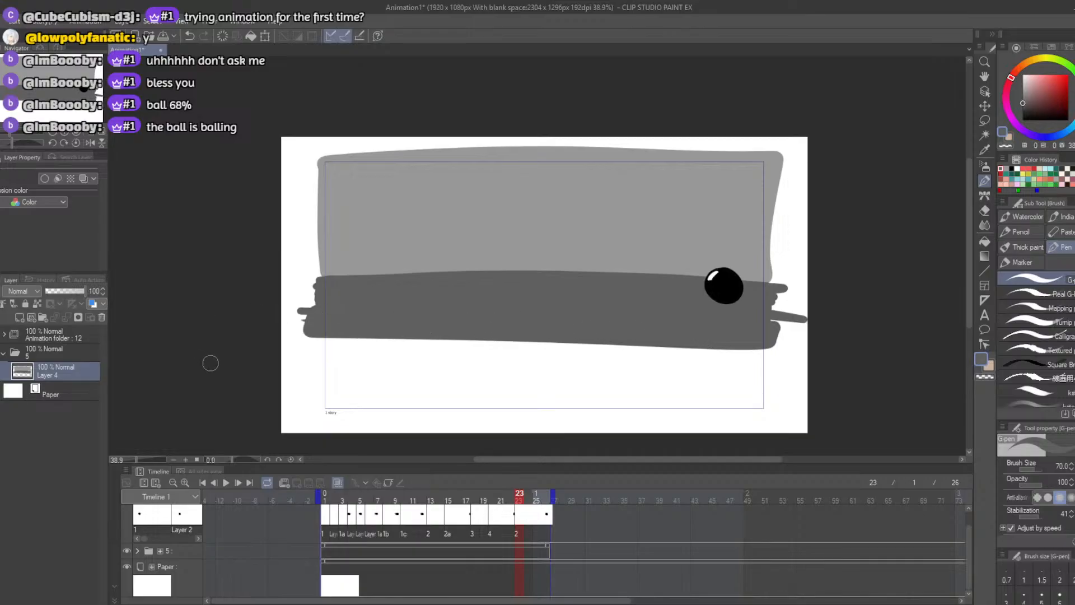
key("ctrl+z")
mouse_move(313, 325)
left_mouse_down()
mouse_move(694, 319)
mouse_move(766, 331)
mouse_move(305, 319)
mouse_move(306, 292)
left_mouse_up()
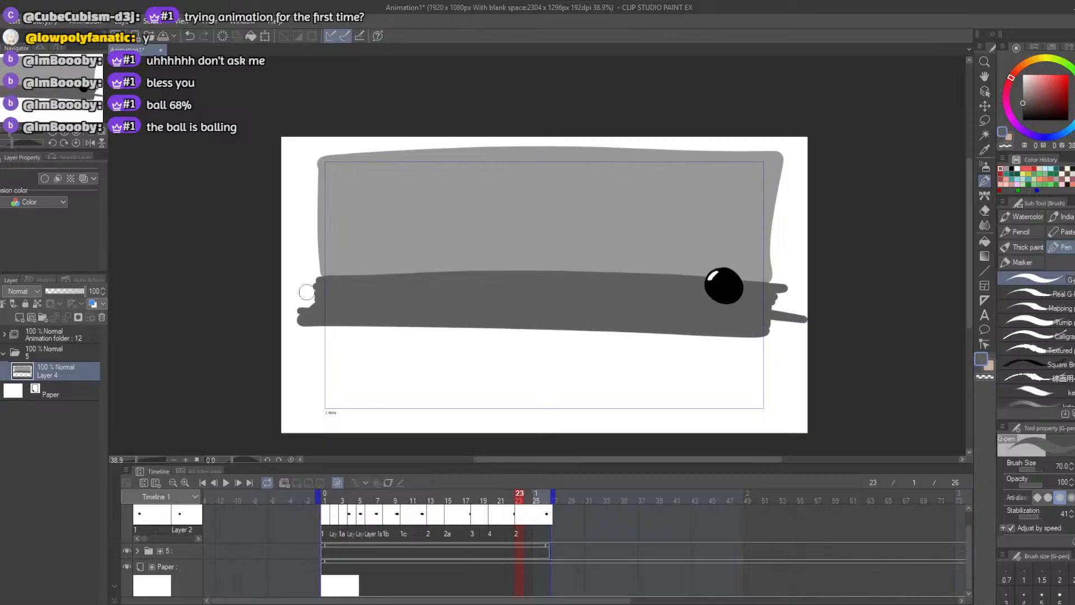
Step: At the start of the animation, fill the white gap left above the floor on Layer 4 with the wall's light gray
left_click_drag(517, 499, 304, 501)
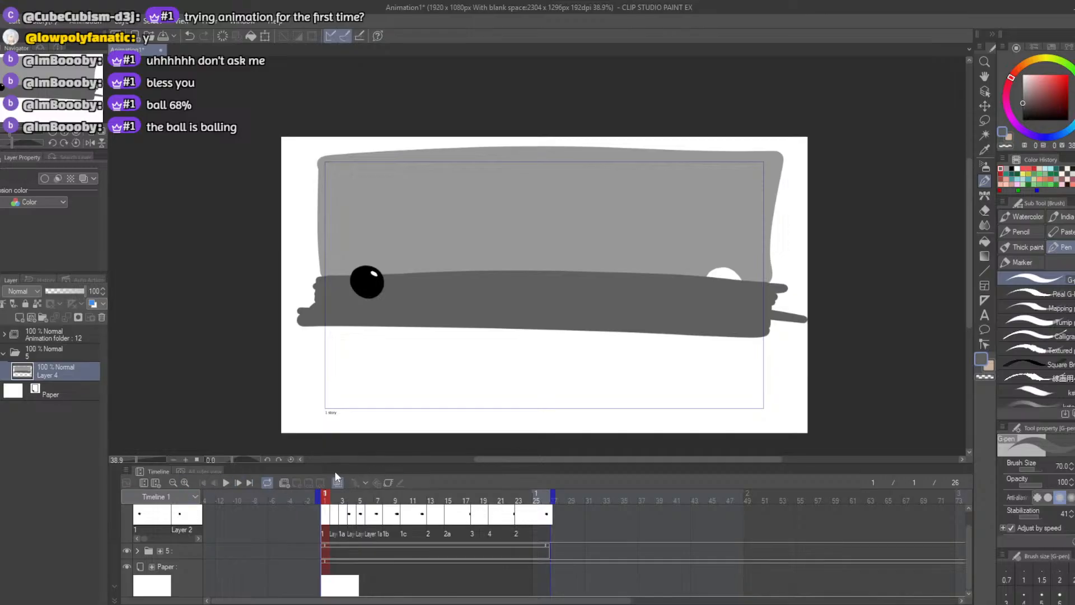
left_click(341, 581)
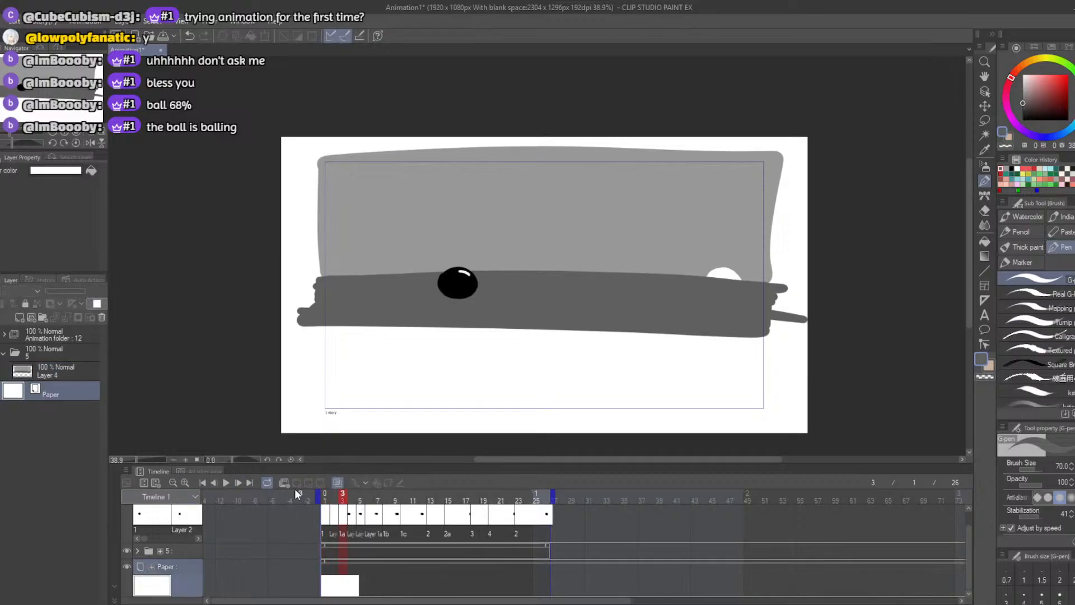
right_click(531, 211)
left_click(52, 374)
right_click(669, 230)
left_click(985, 241)
left_click(723, 273)
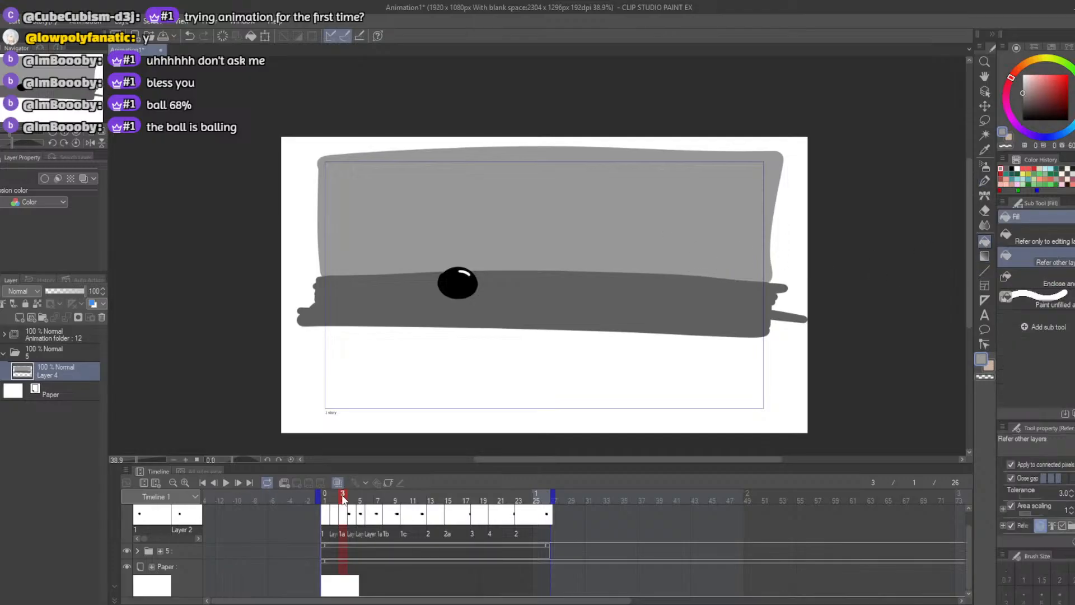
Step: Return to frame 1 and create a new layer folder above the background folder with a new raster layer inside it
left_click(317, 499)
mouse_move(316, 495)
left_mouse_down()
mouse_move(537, 495)
mouse_move(325, 494)
left_mouse_up()
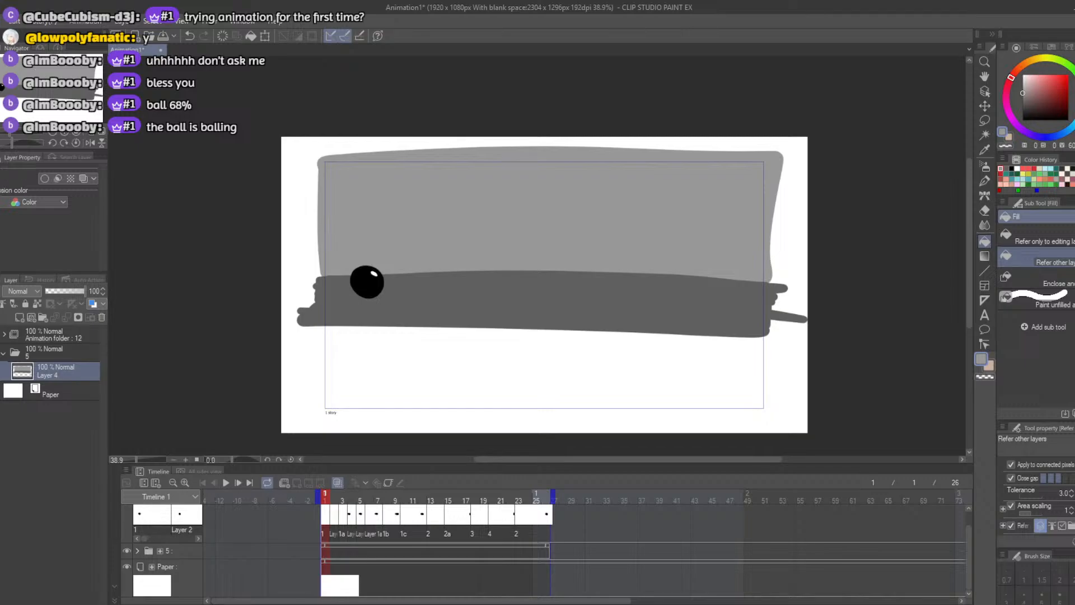
left_click(2, 21)
left_click(4, 114)
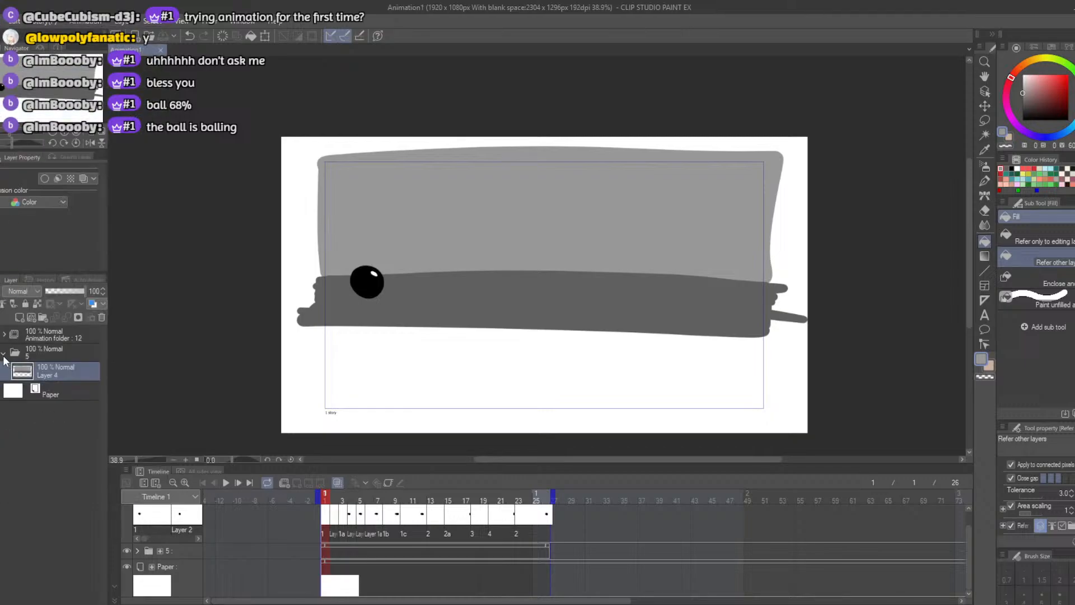
left_click(5, 358)
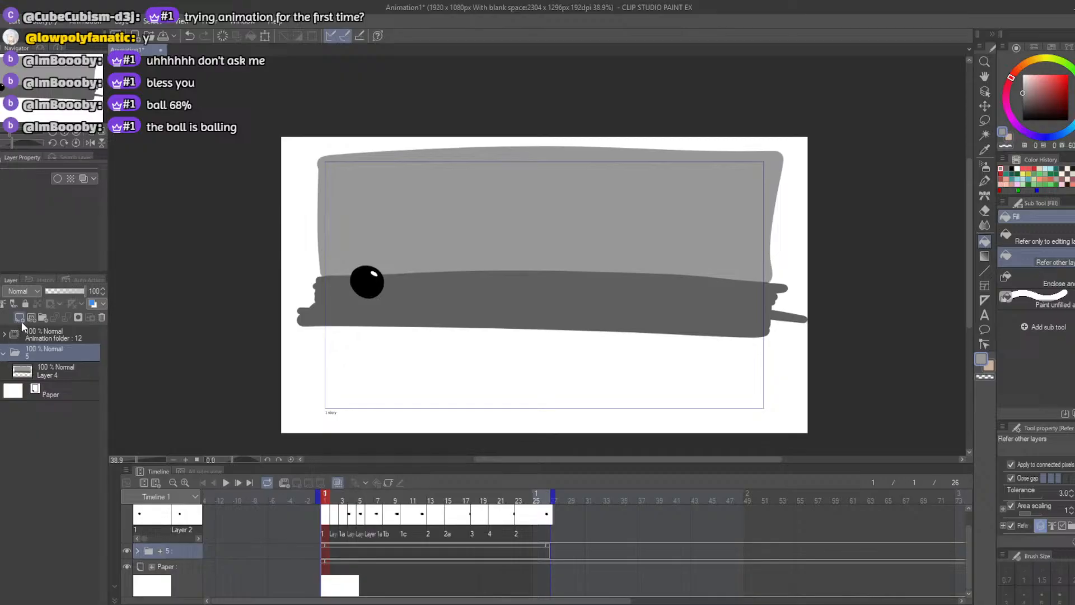
left_click(40, 318)
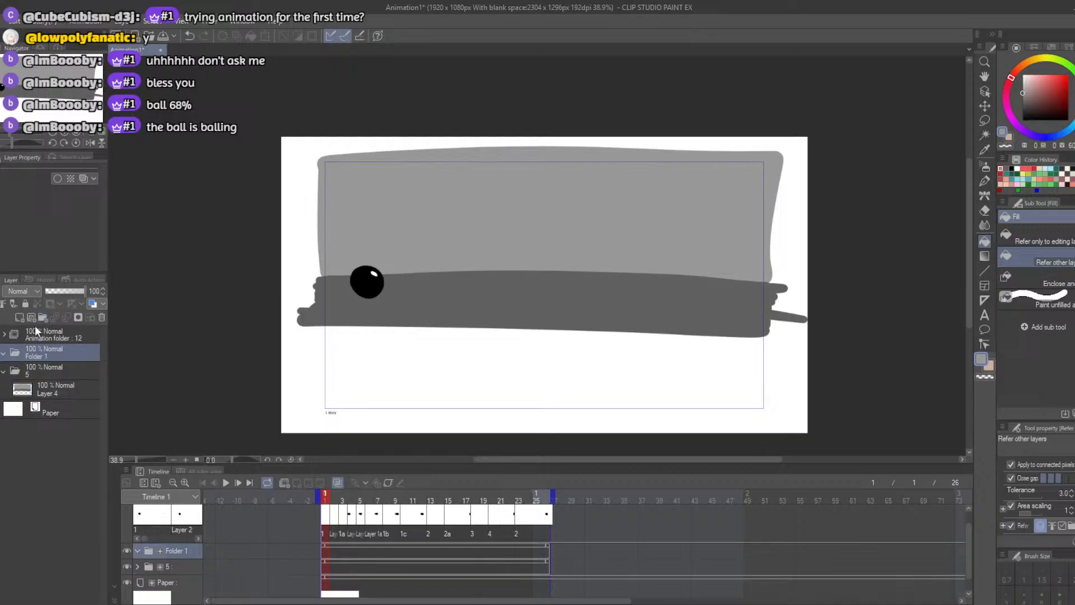
left_click(19, 317)
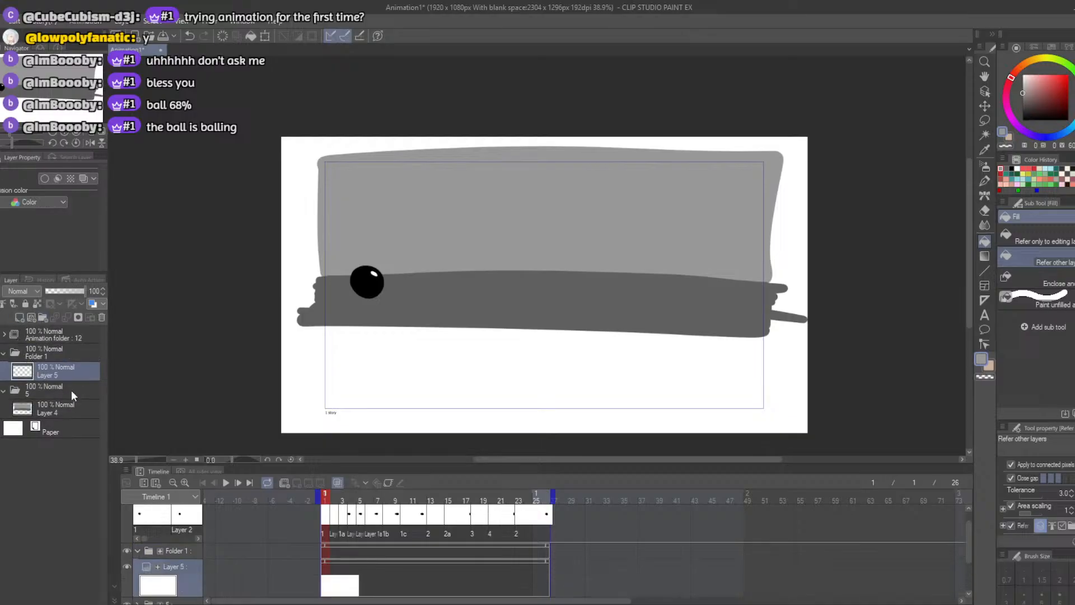
left_click_drag(969, 533, 970, 566)
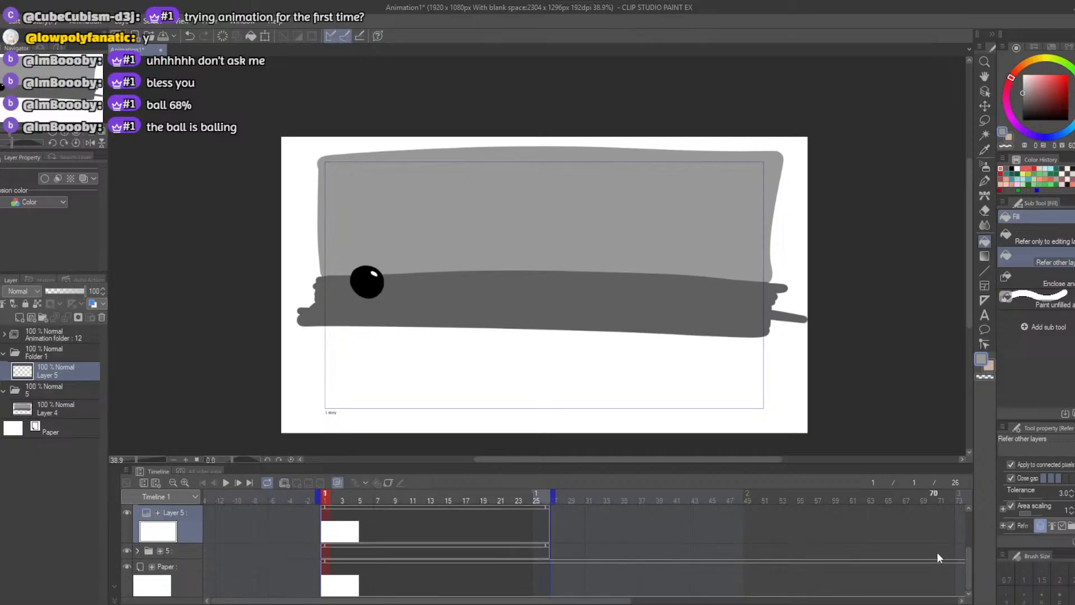
left_click_drag(968, 562, 968, 552)
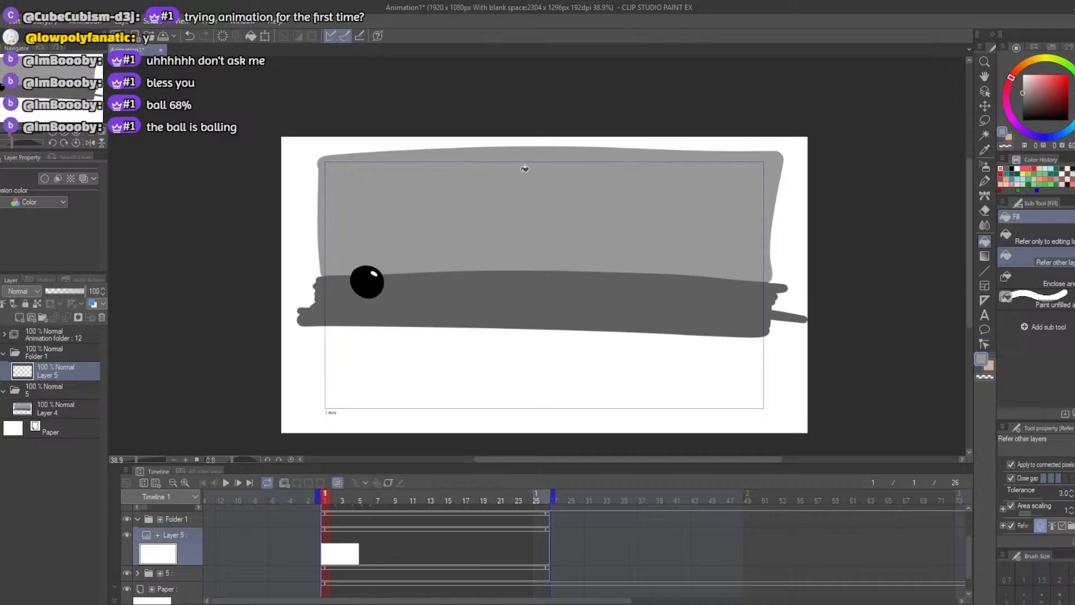
Step: Choose a very light gray for the G-pen and try strokes along the wall's upper edge and down toward the ball, undoing them
key("b")
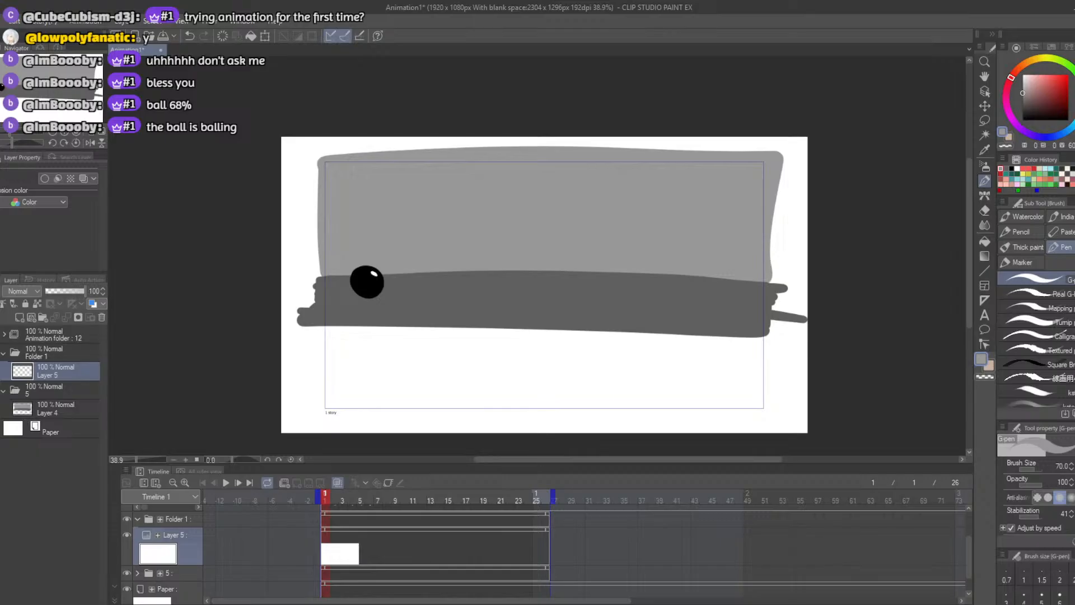
left_click(1017, 166)
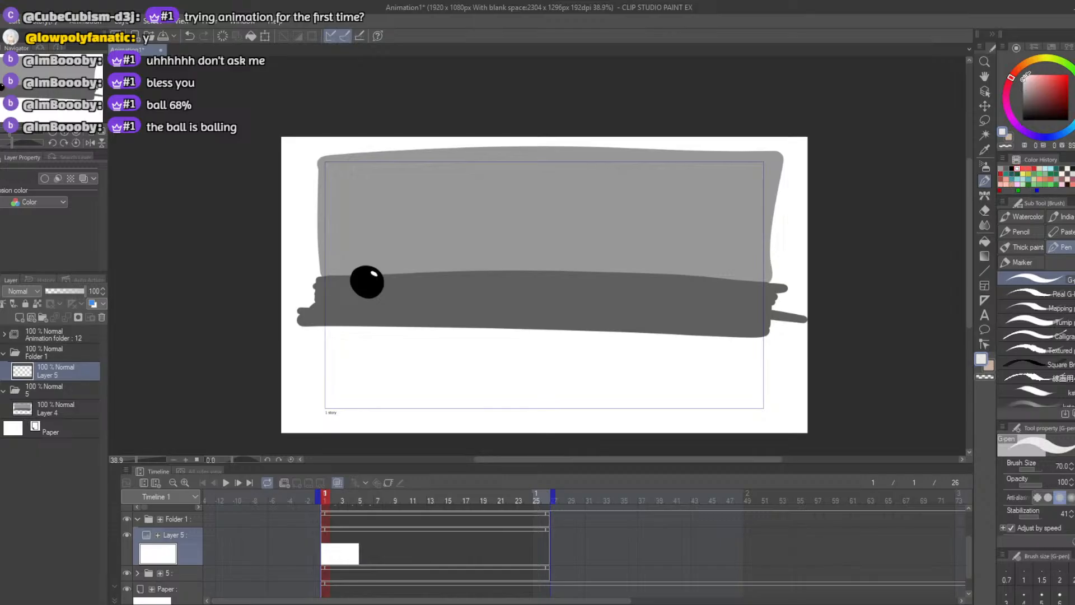
mouse_move(447, 172)
left_mouse_down()
mouse_move(354, 255)
mouse_move(357, 264)
mouse_move(436, 164)
left_mouse_up()
key("ctrl+z")
key("ctrl+z")
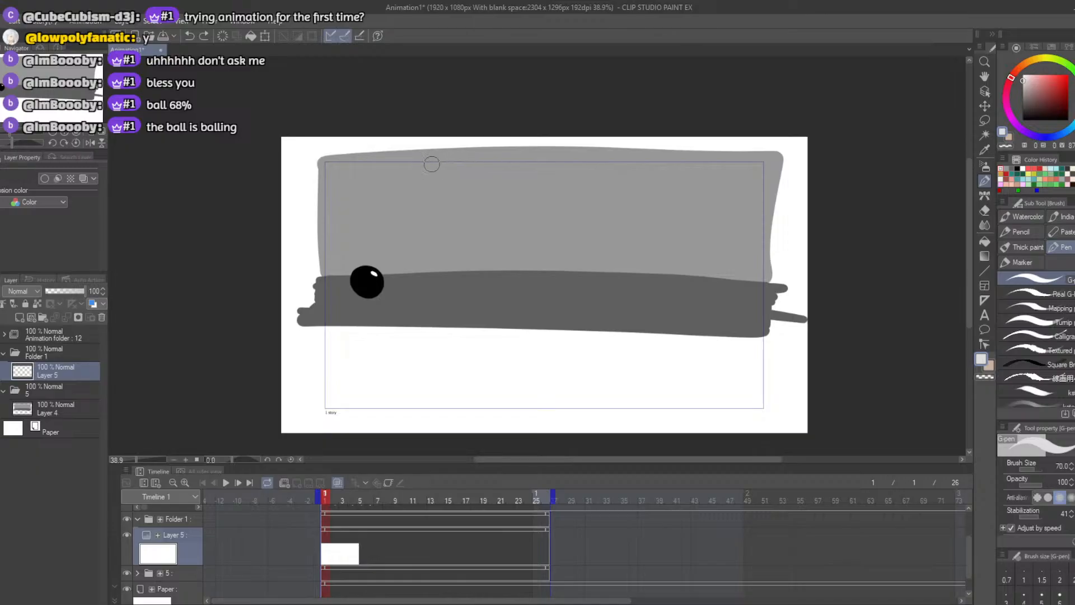
left_click(541, 161)
key("ctrl+z")
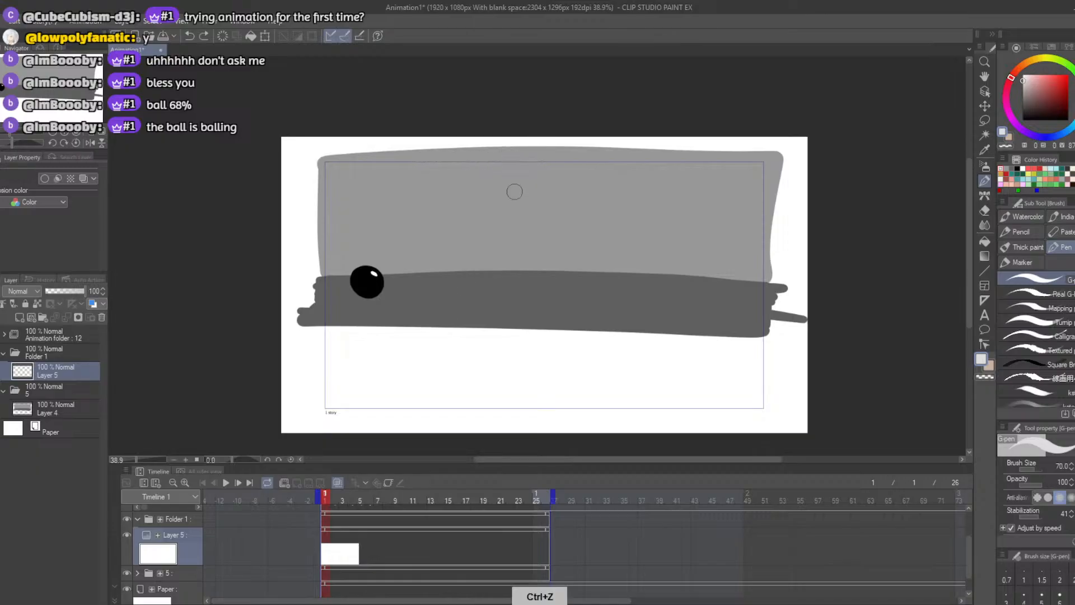
left_click(539, 150)
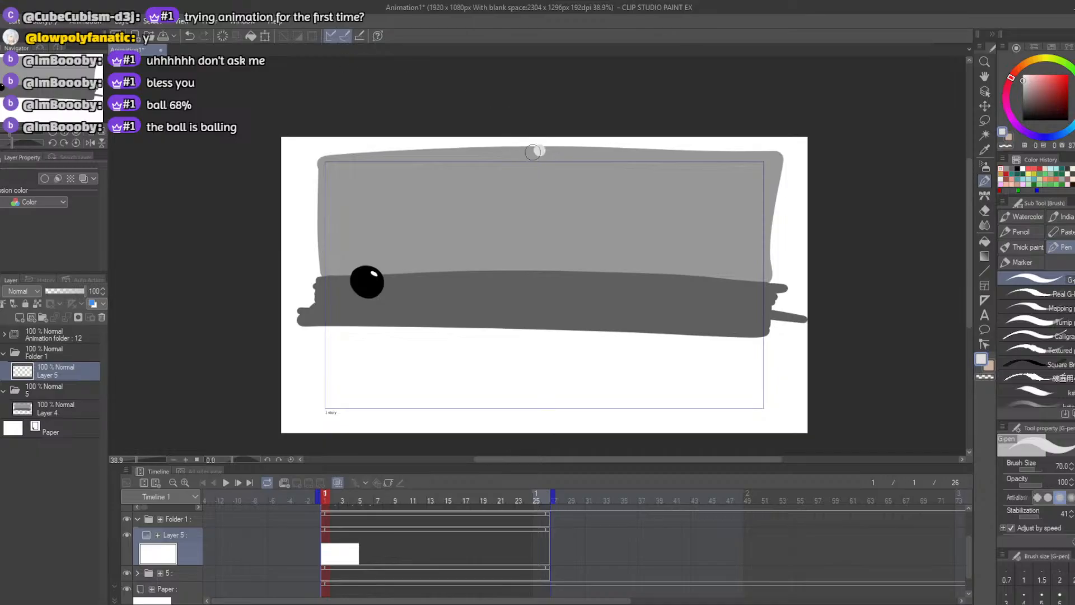
left_click_drag(539, 151, 355, 261)
key("ctrl+z")
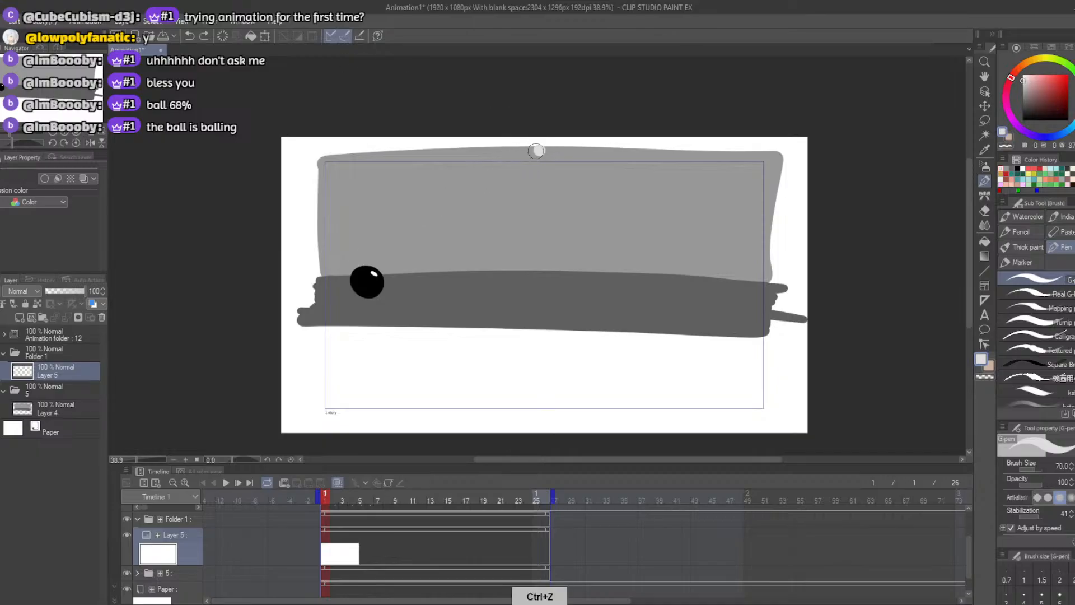
Step: Draw two light gray lines from the wall's upper middle to the ball, join their lower ends, and fill the beam between them
left_click_drag(539, 150, 361, 261)
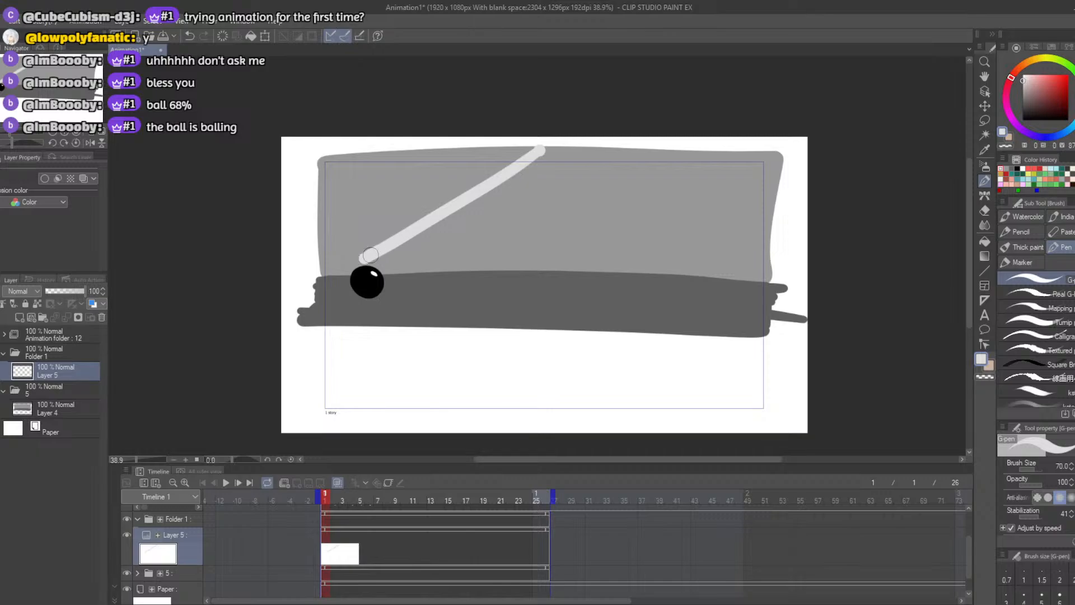
mouse_move(540, 150)
left_mouse_down()
mouse_move(386, 286)
mouse_move(372, 265)
mouse_move(388, 263)
left_mouse_up()
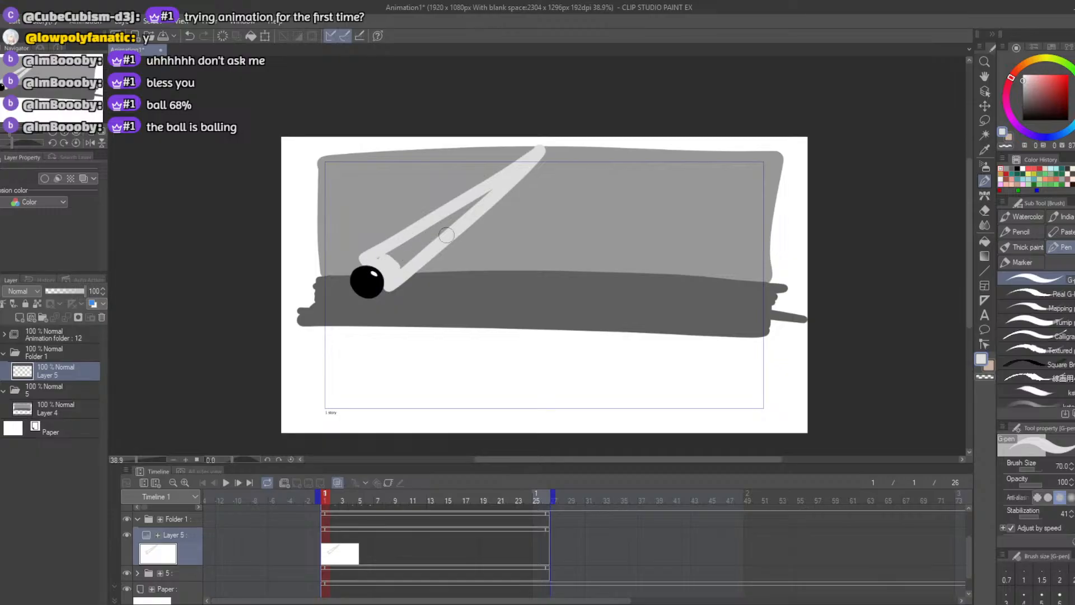
key("ctrl+z")
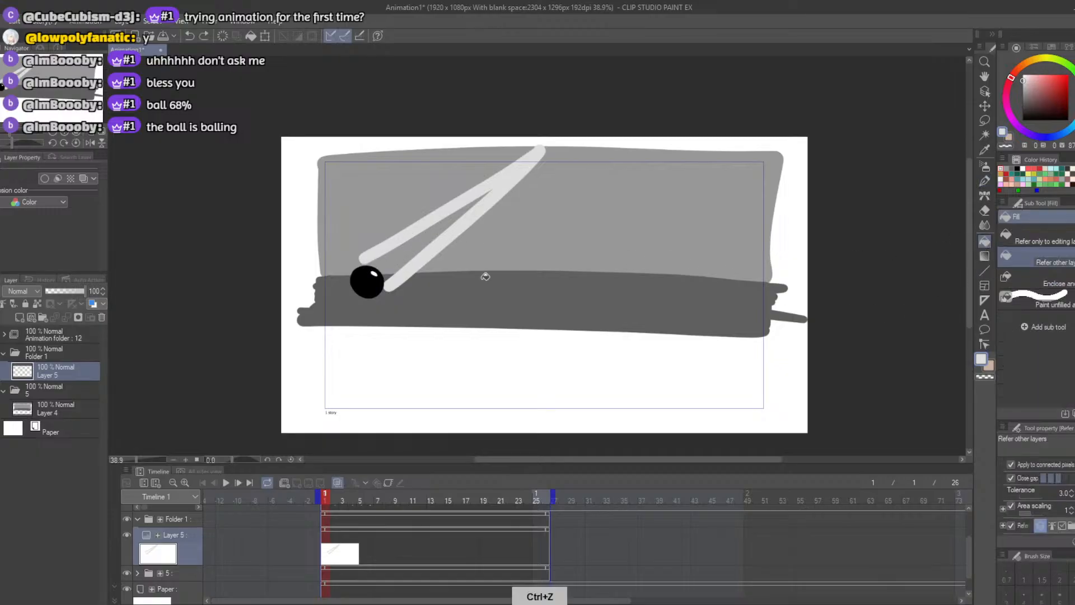
key("b")
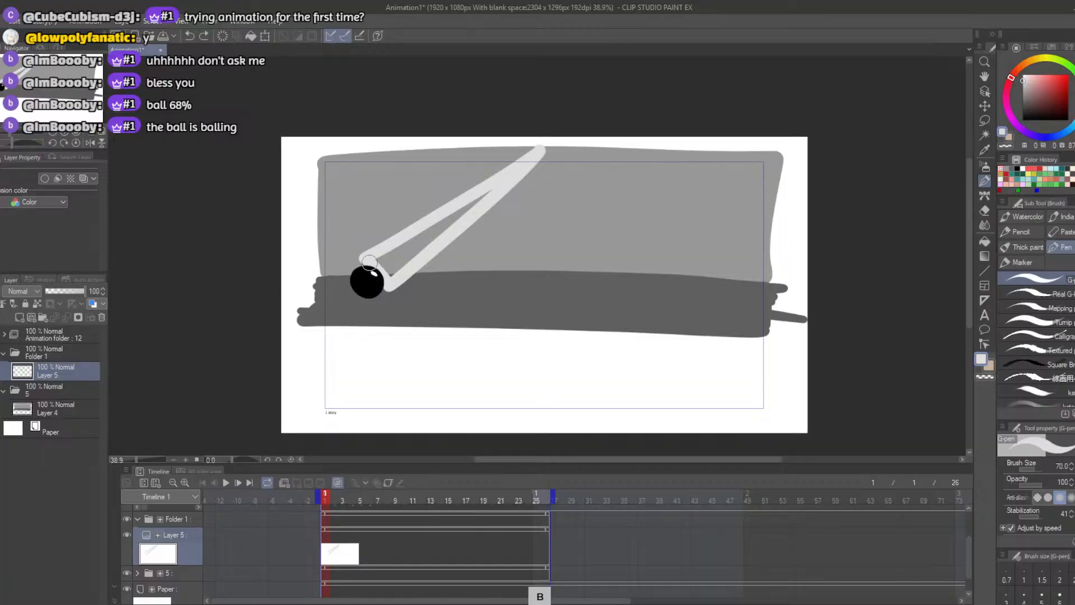
left_click_drag(363, 259, 386, 278)
left_click(985, 241)
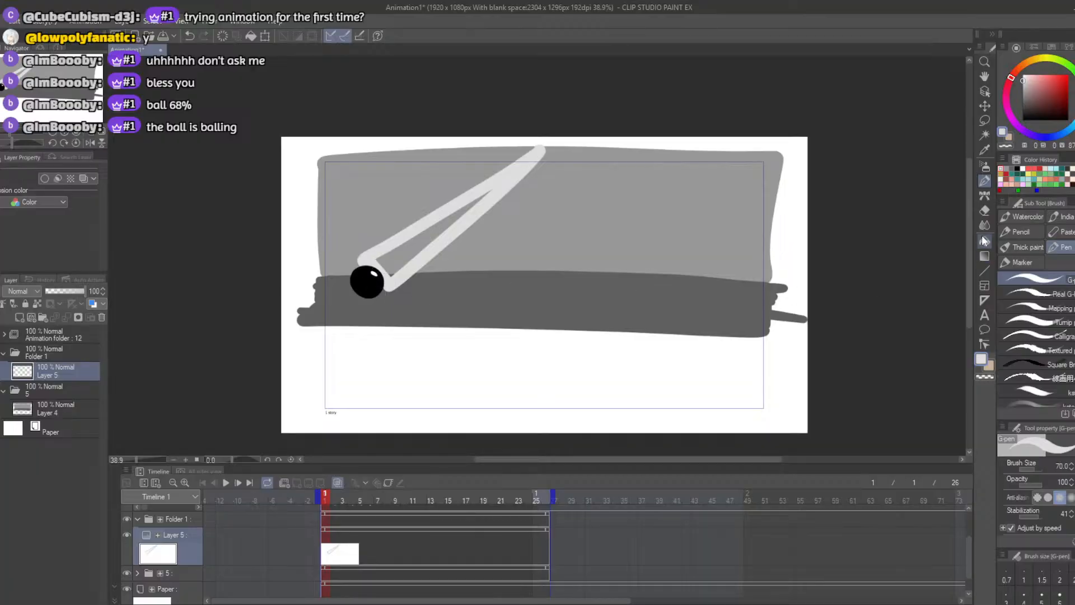
left_click(406, 264)
key("b")
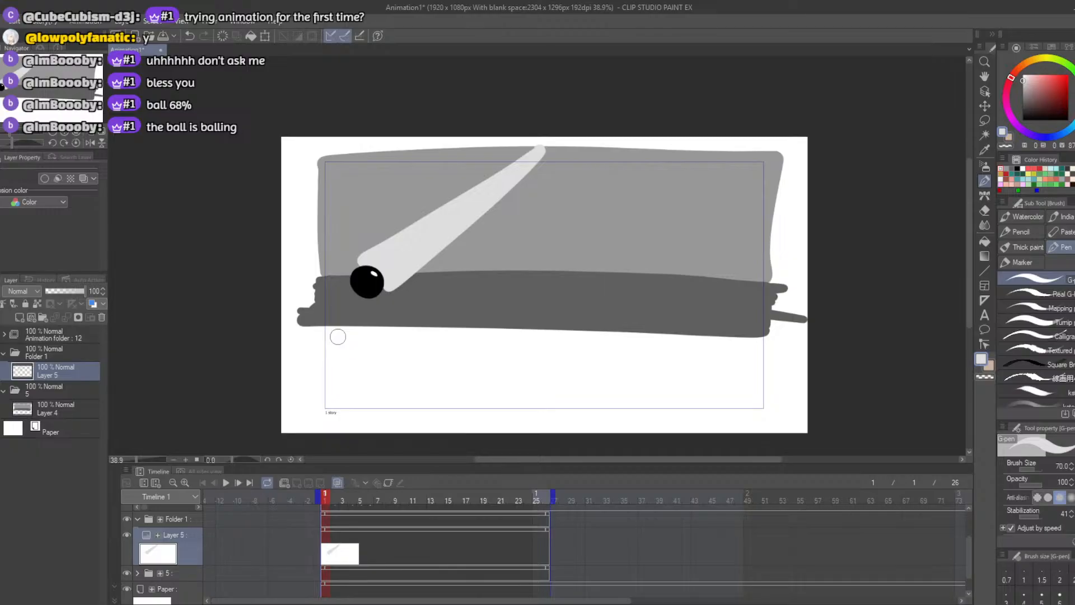
Step: Scrub between frames 1, 2 and 3 to compare the ball's position with the light beam
left_click_drag(327, 498, 342, 498)
key("b")
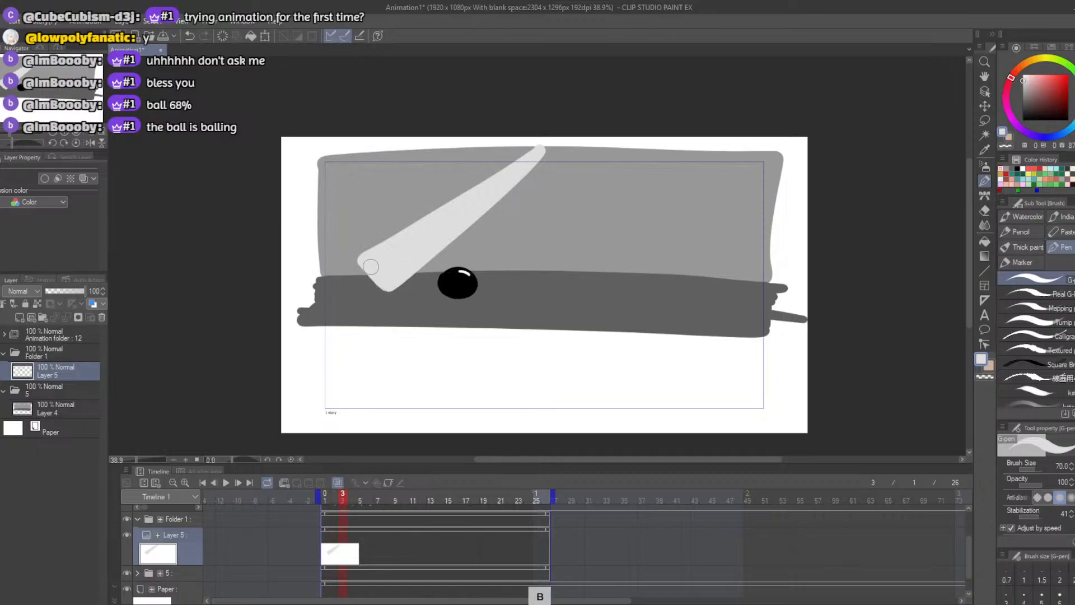
left_click_drag(334, 497, 330, 498)
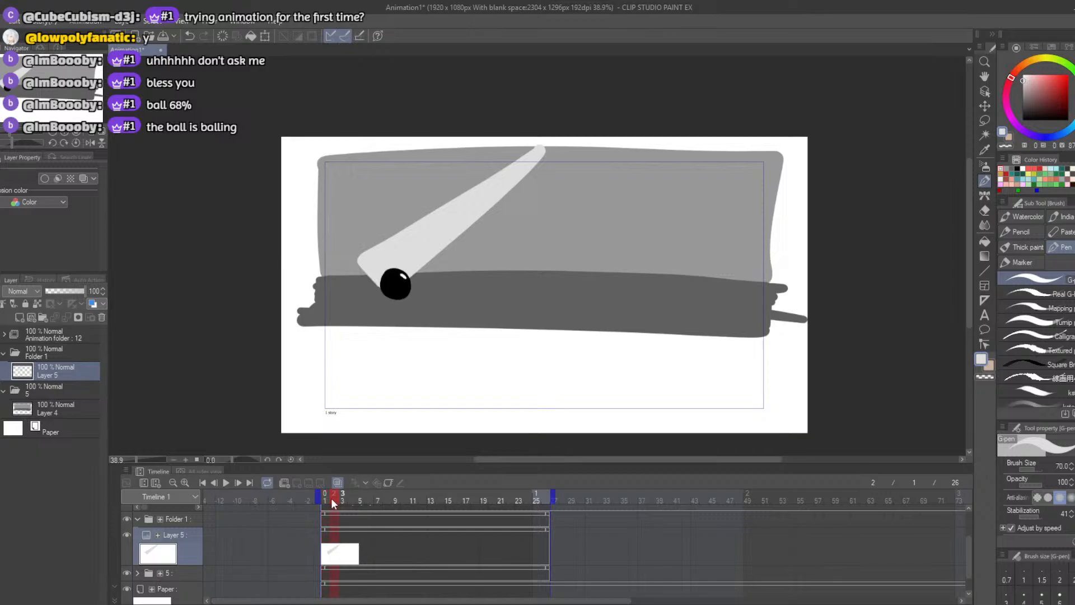
Step: Try duplicating the beam layer inside its folder for frame 2, and undo the duplicate
right_click(56, 371)
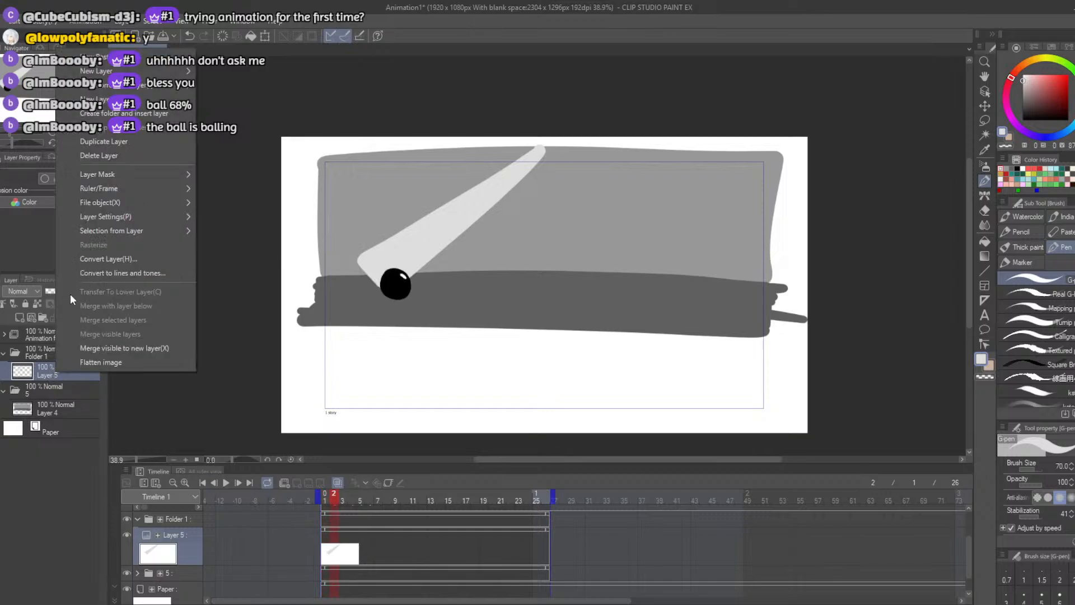
left_click(106, 142)
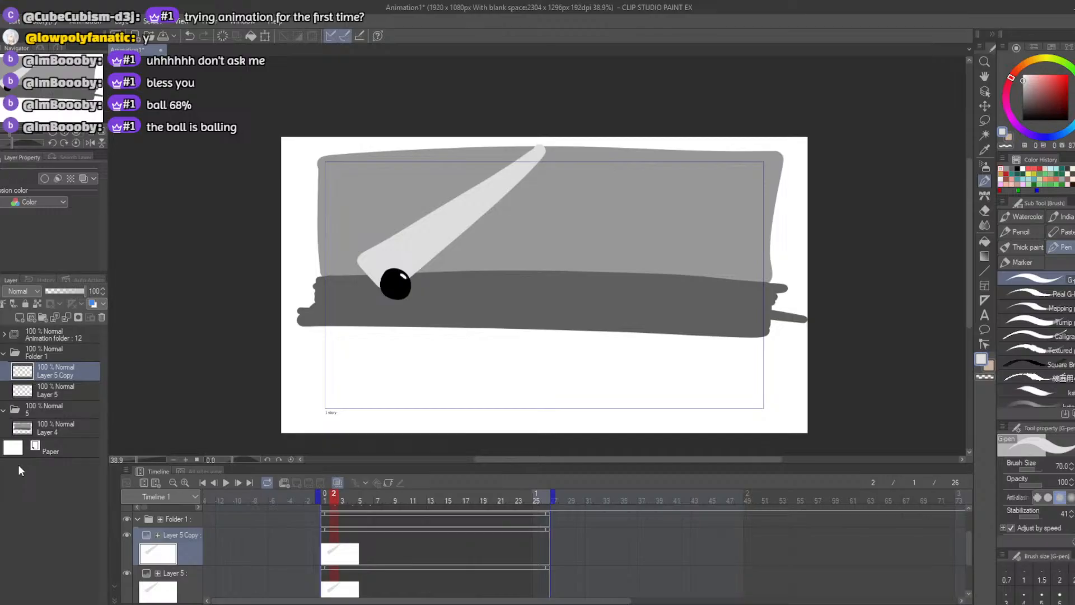
key("ctrl+z")
right_click(44, 355)
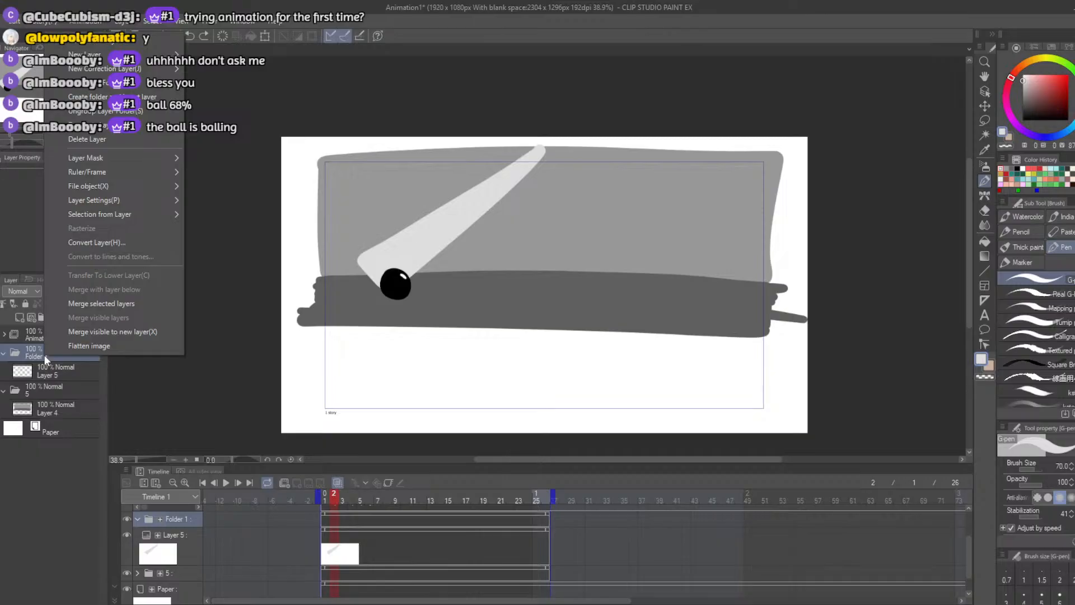
key("alt+Tab")
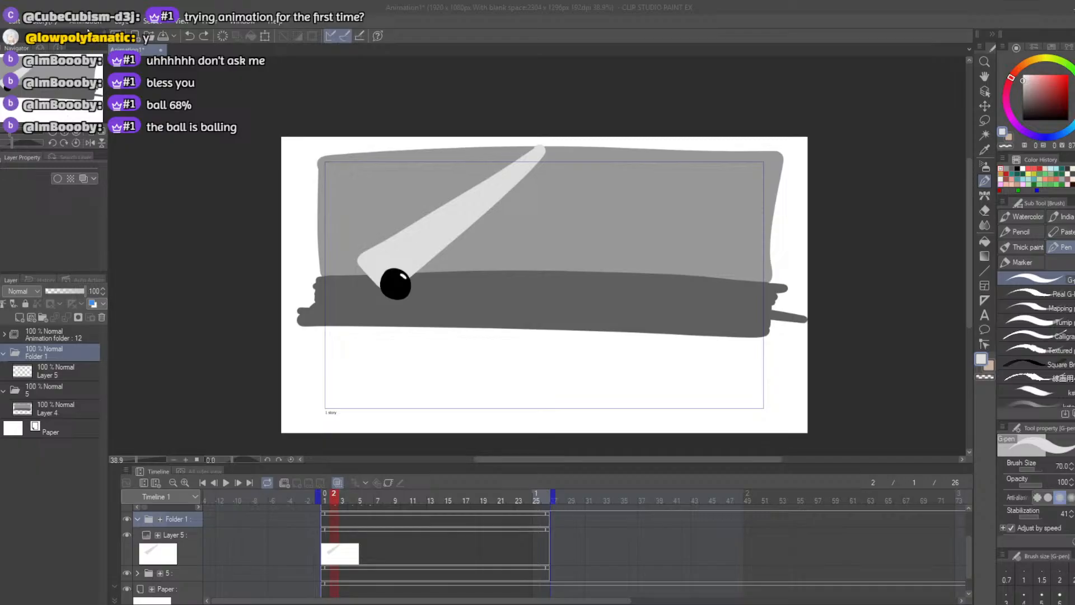
Step: Create a new animation folder, place it above Folder 1, and move the light beam layer into it
left_click(87, 22)
mouse_move(112, 36)
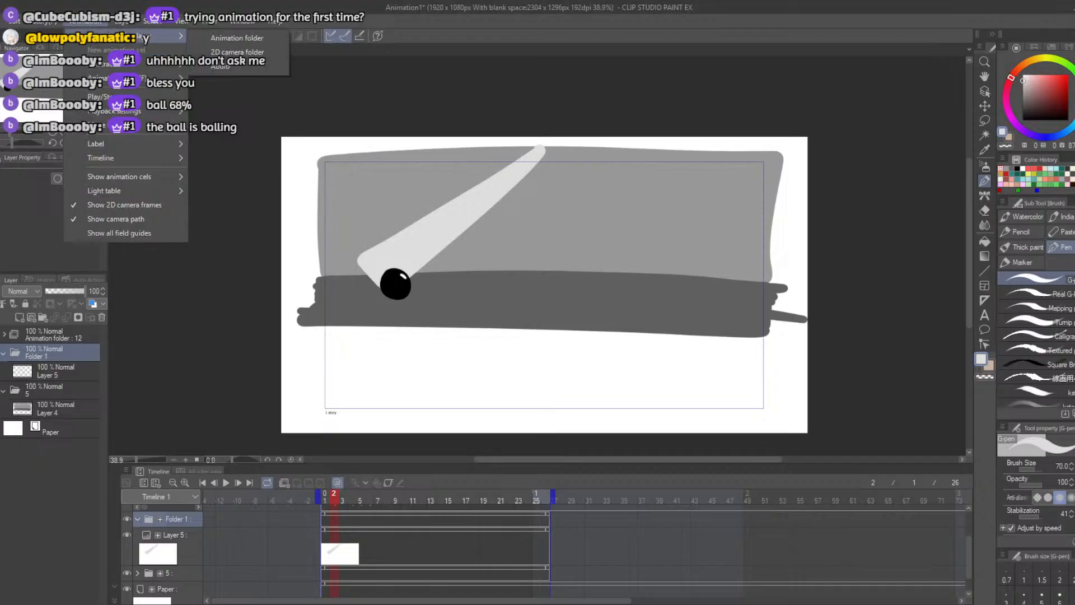
left_click(241, 37)
left_click_drag(44, 369, 36, 342)
left_click_drag(43, 392, 53, 355)
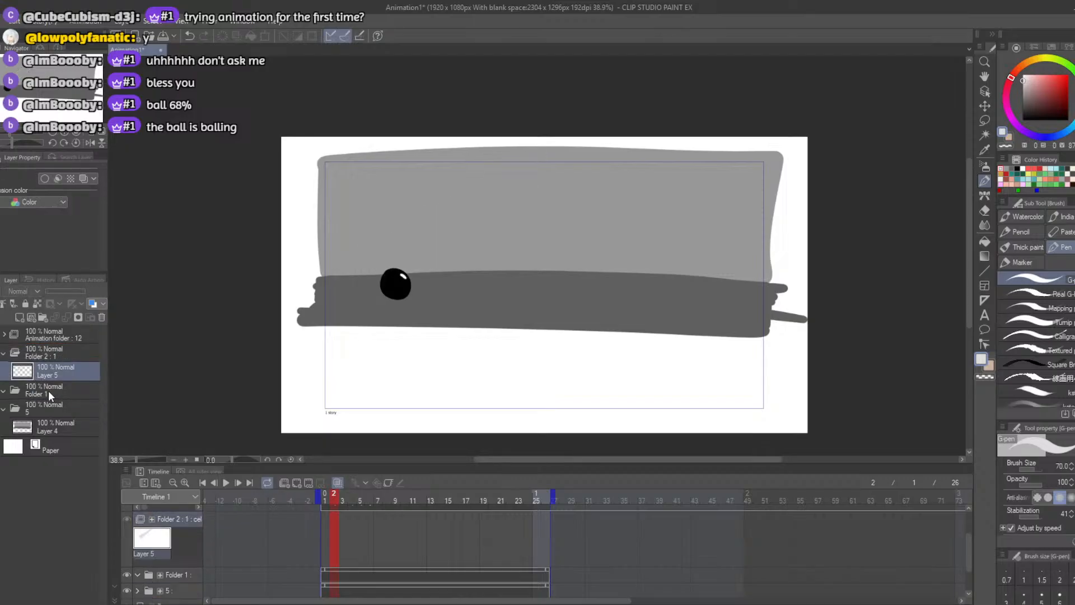
Step: Delete the empty Folder 1 and return the timeline to frame 1
right_click(48, 391)
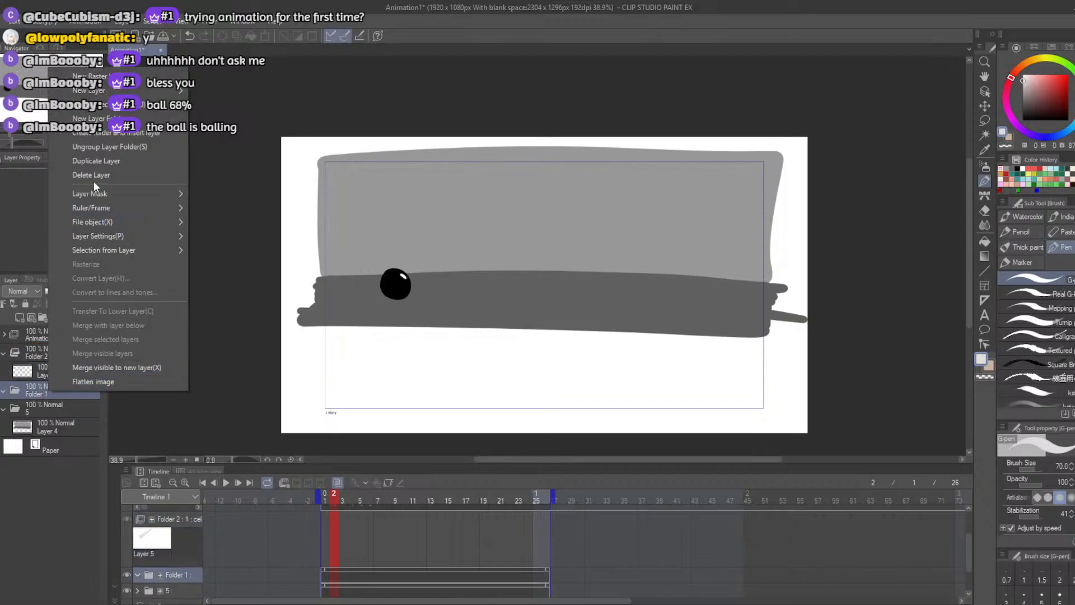
right_click(26, 393)
right_click(26, 391)
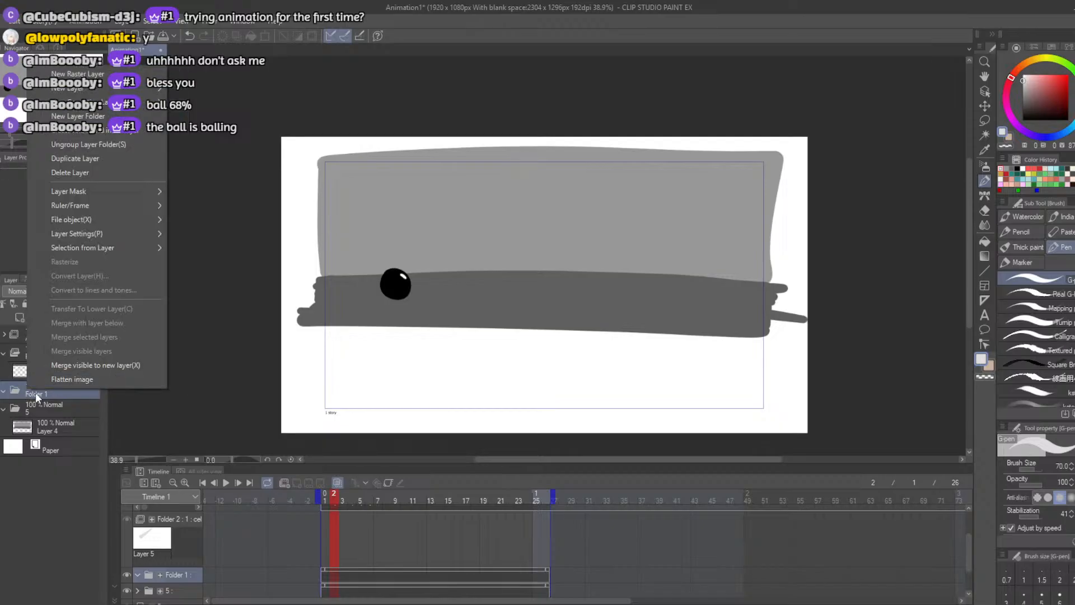
left_click(35, 392)
left_click(102, 318)
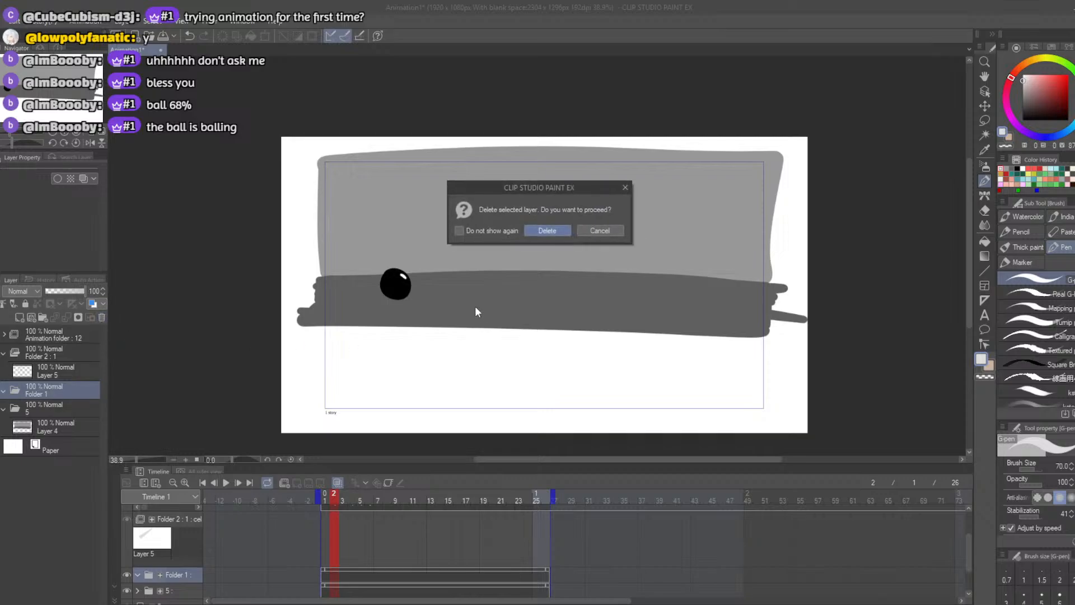
left_click(538, 230)
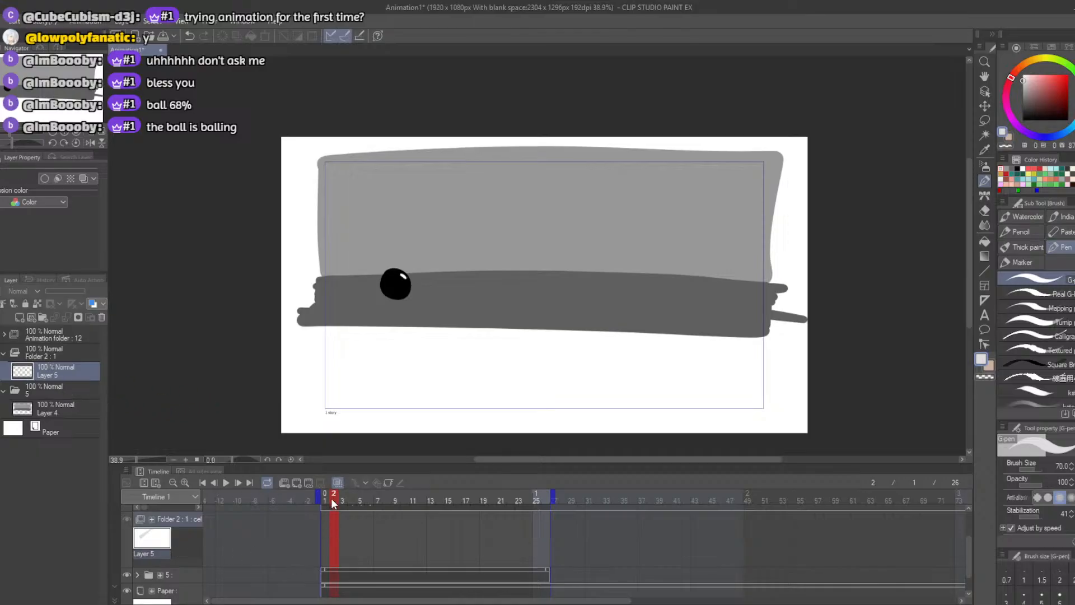
left_click_drag(332, 496, 300, 527)
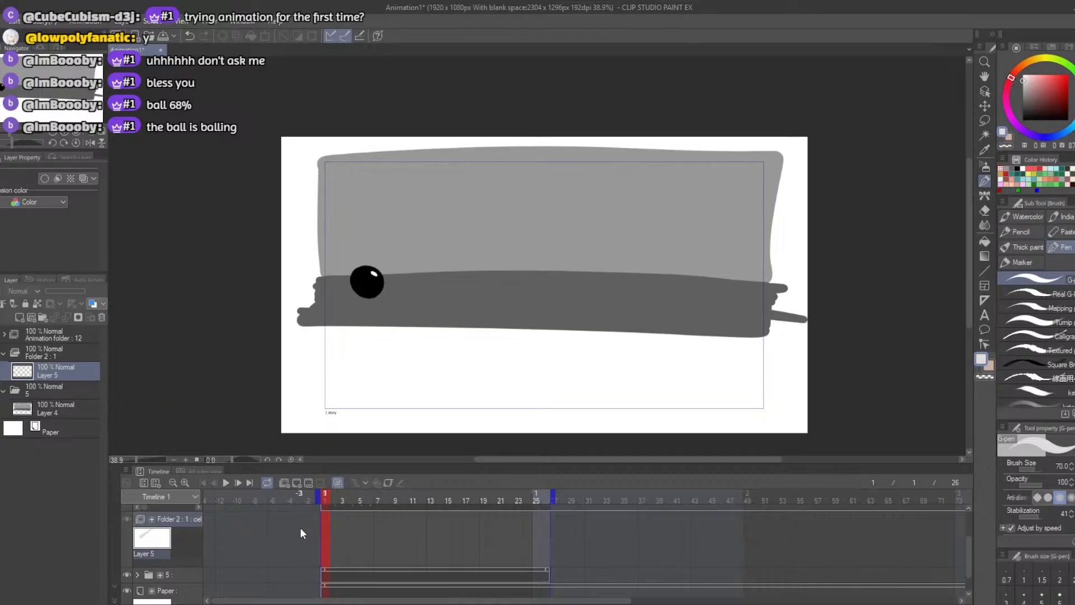
Step: Assign the light beam cel to frame 1, then duplicate its layer and assign the copy to frame 2
right_click(326, 545)
left_click(355, 300)
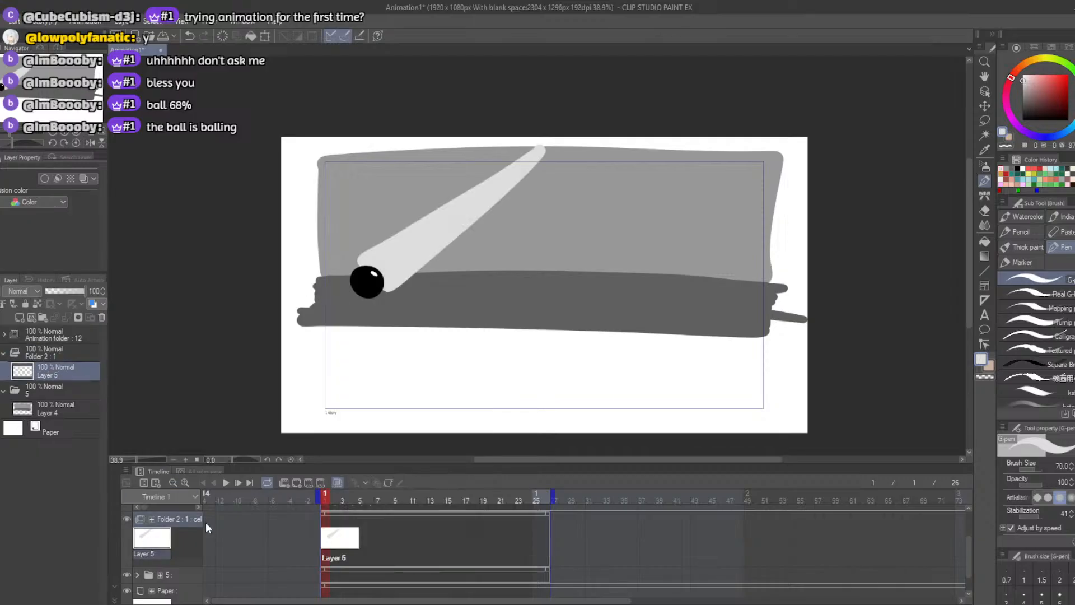
left_click(330, 499)
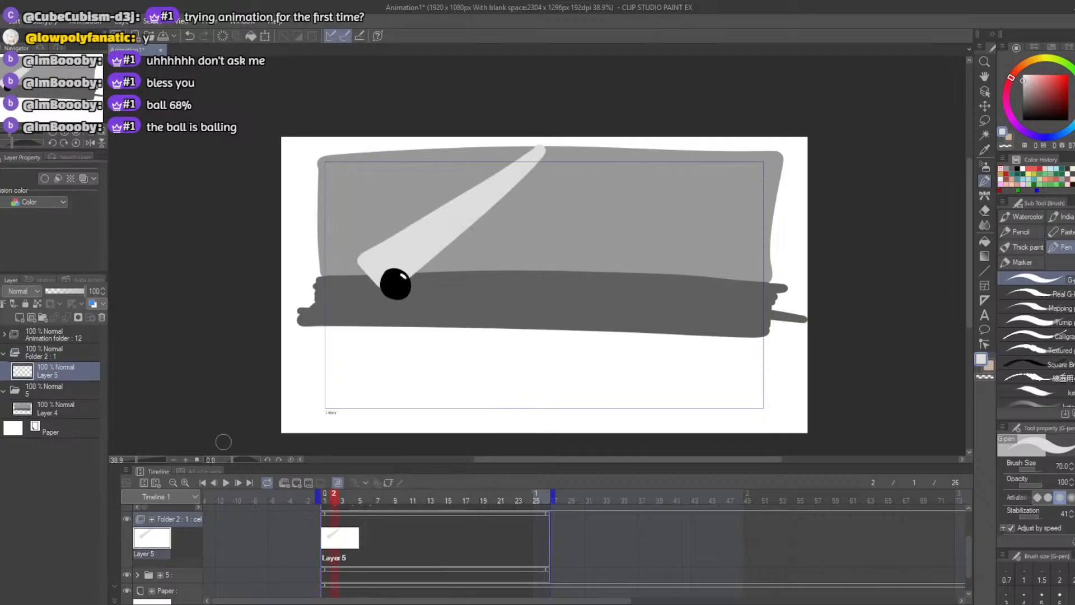
right_click(82, 368)
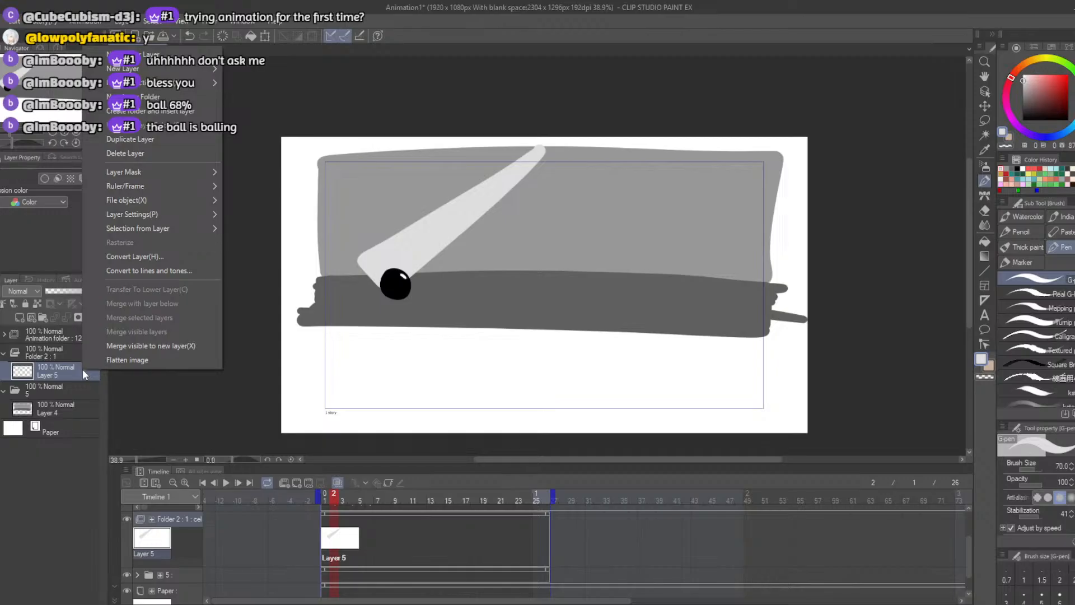
left_click(142, 138)
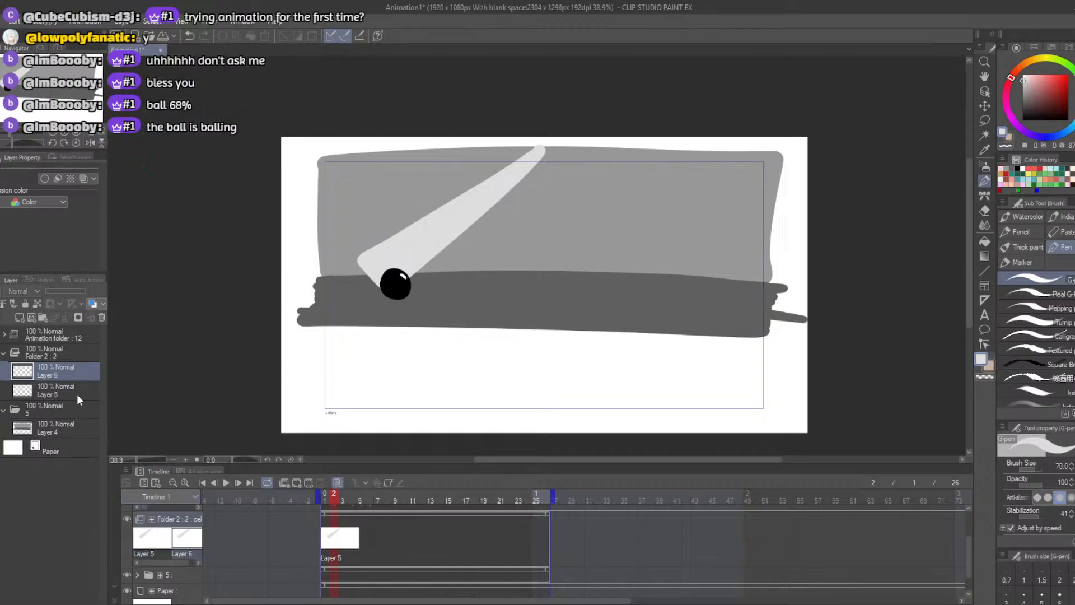
right_click(336, 532)
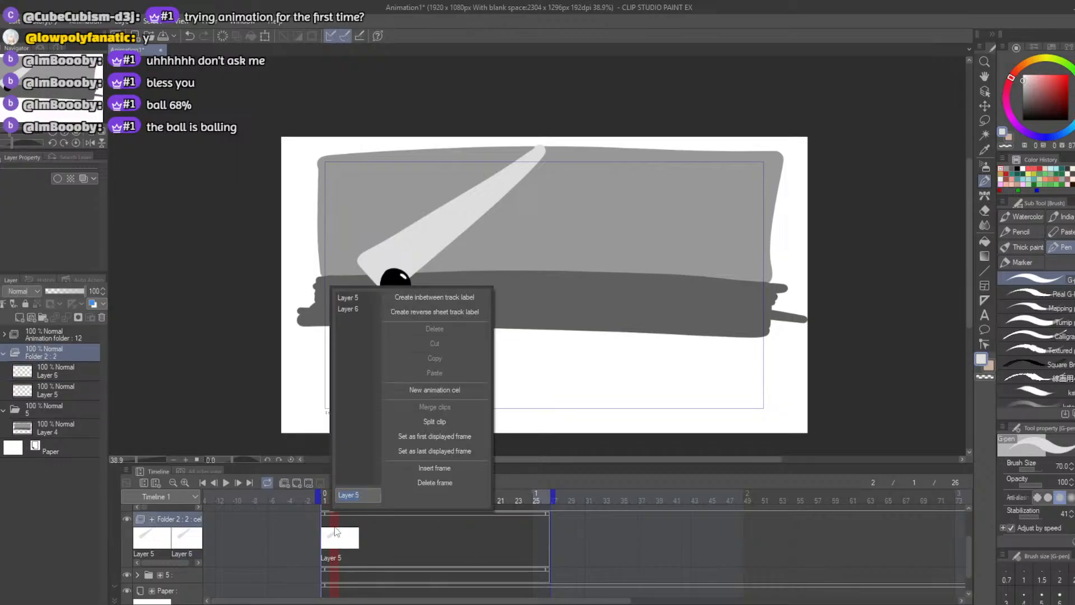
left_click(354, 309)
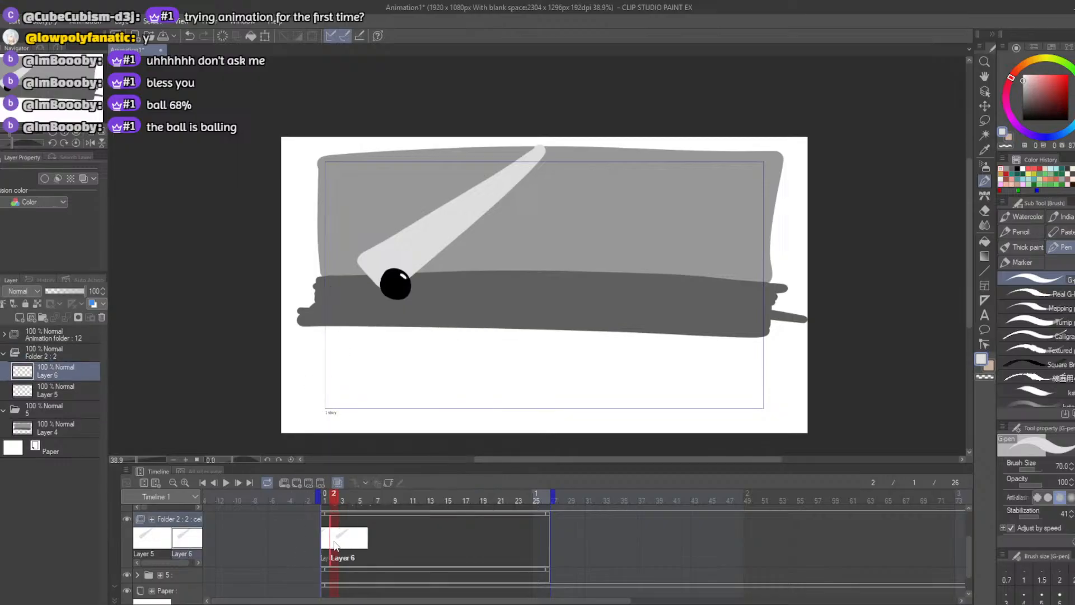
Step: Transform the beam copy on frame 2, rotating and moving it so its wide end sits behind the ball
left_click(984, 105)
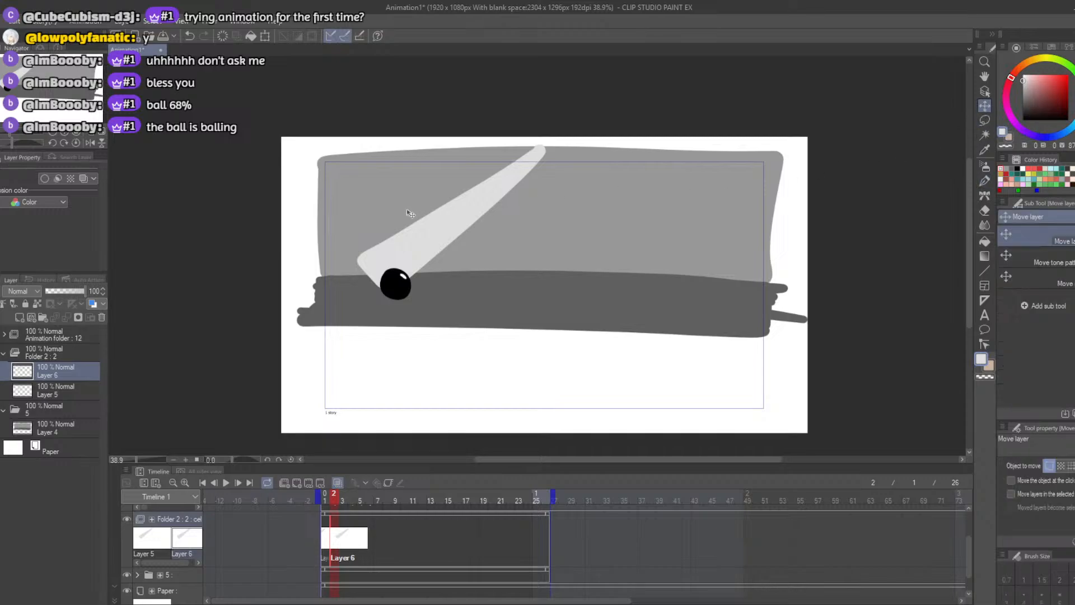
key("ctrl+t")
left_click_drag(334, 315, 411, 275)
left_click_drag(366, 343, 410, 291)
left_click_drag(336, 231, 333, 216)
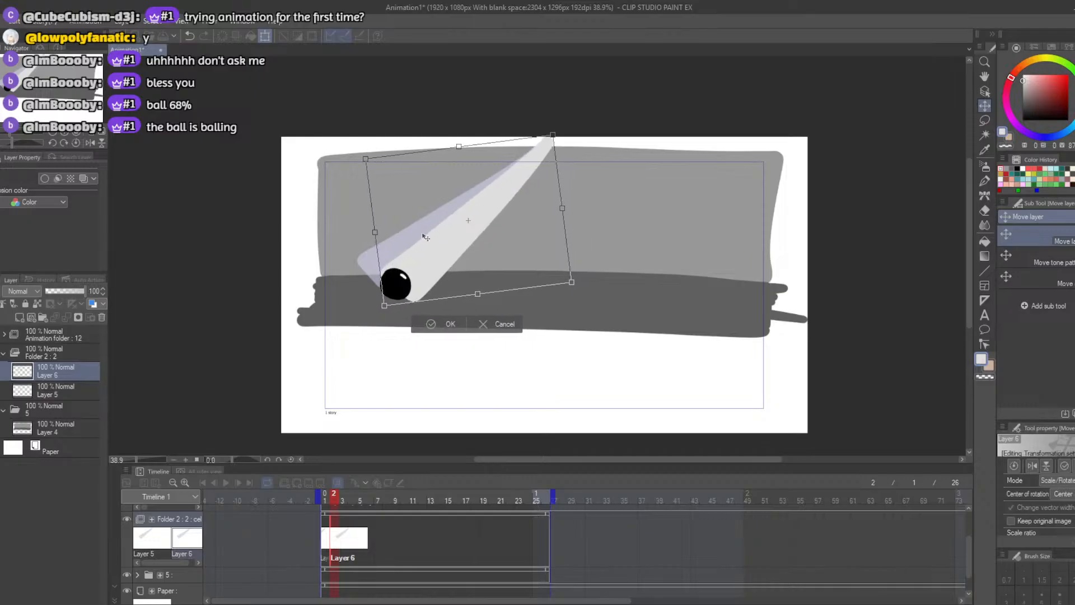
left_click_drag(422, 232, 415, 236)
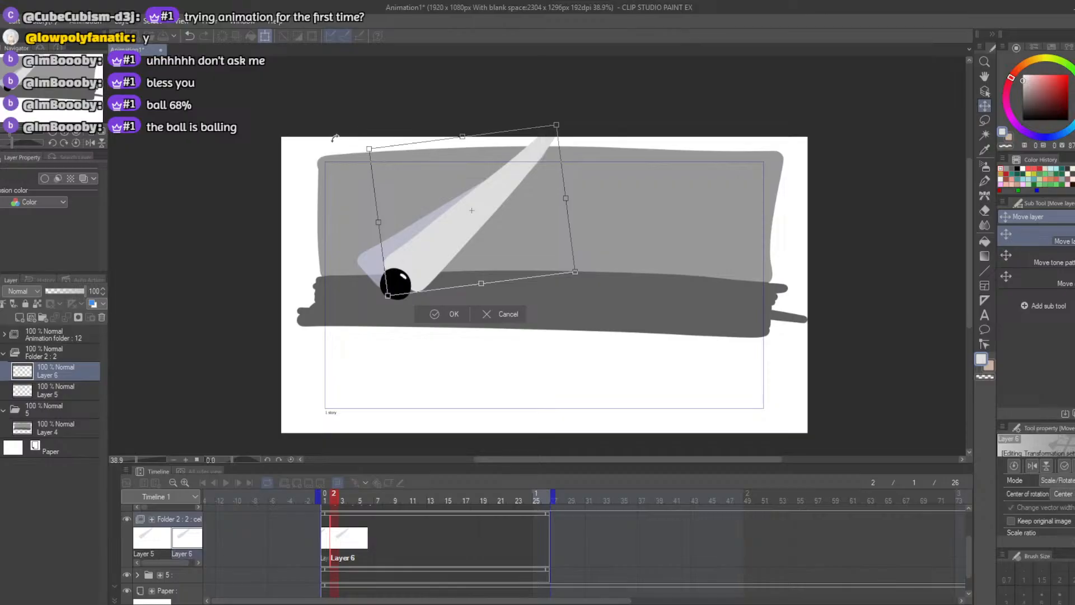
left_click_drag(363, 201, 336, 140)
left_click_drag(414, 277, 412, 288)
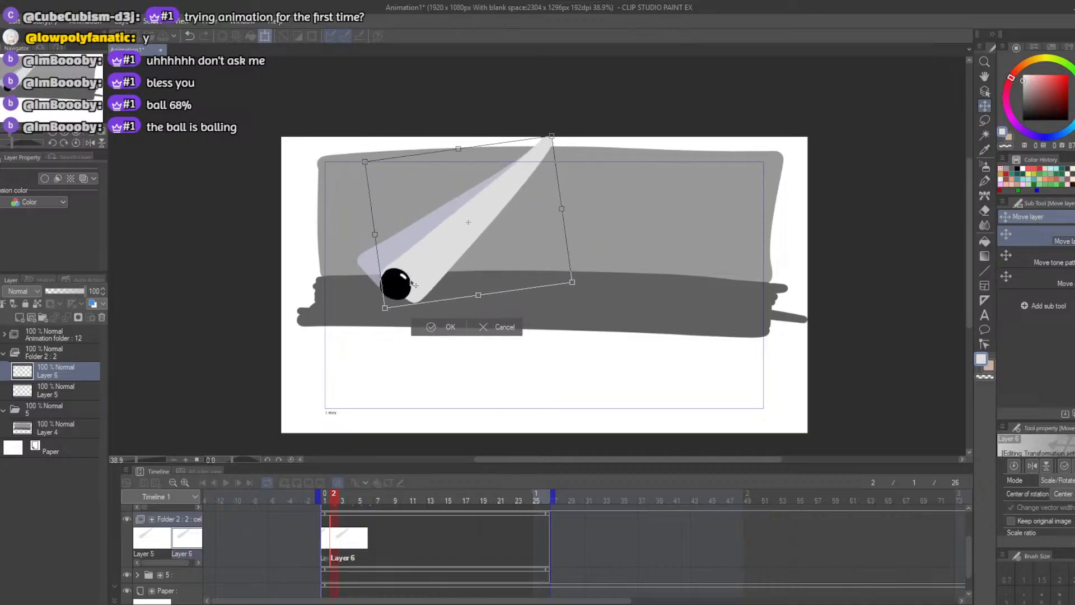
left_click_drag(360, 220, 391, 203)
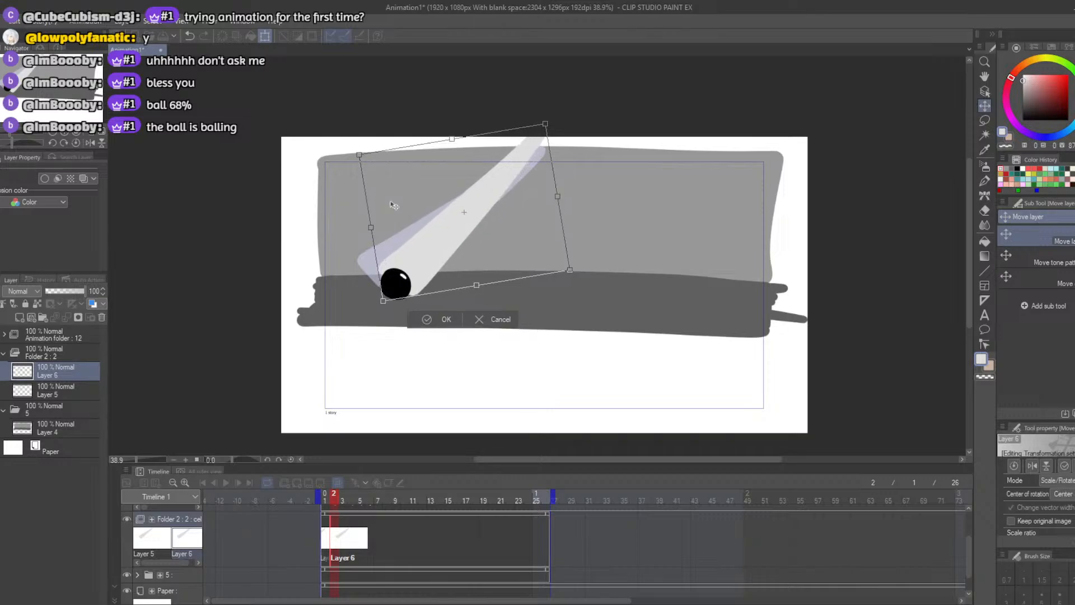
left_click_drag(341, 166, 346, 157)
mouse_move(378, 189)
left_mouse_down()
mouse_move(342, 159)
mouse_move(383, 192)
left_mouse_up()
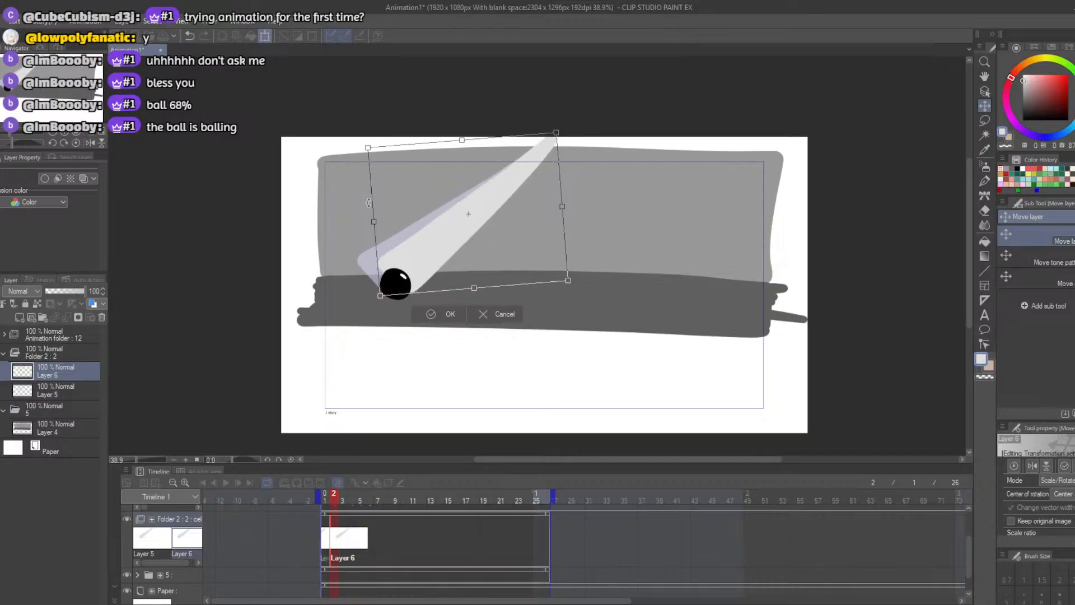
key("Return")
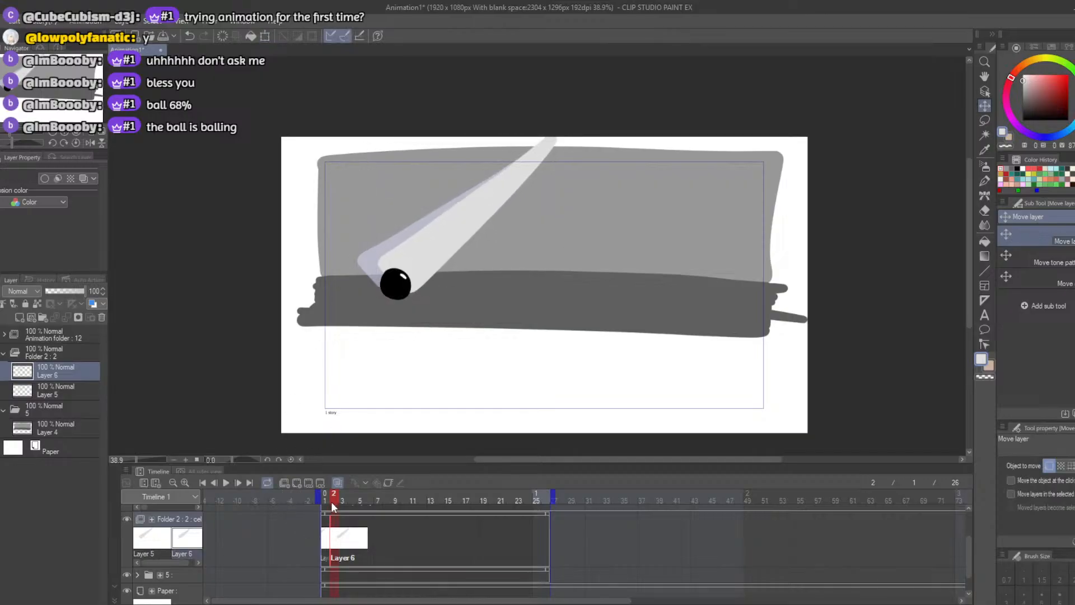
Step: Compare the beam on frames 1 and 2, then duplicate the frame 2 beam layer and assign the copy to frame 3
left_click(326, 497)
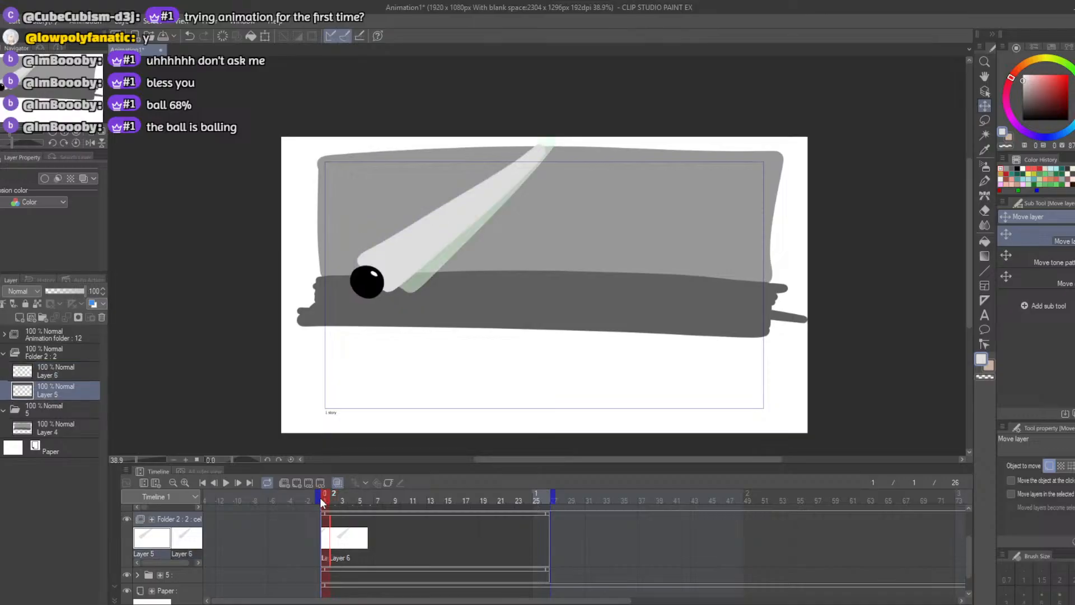
left_click(335, 502)
left_click(314, 500)
left_click(334, 501)
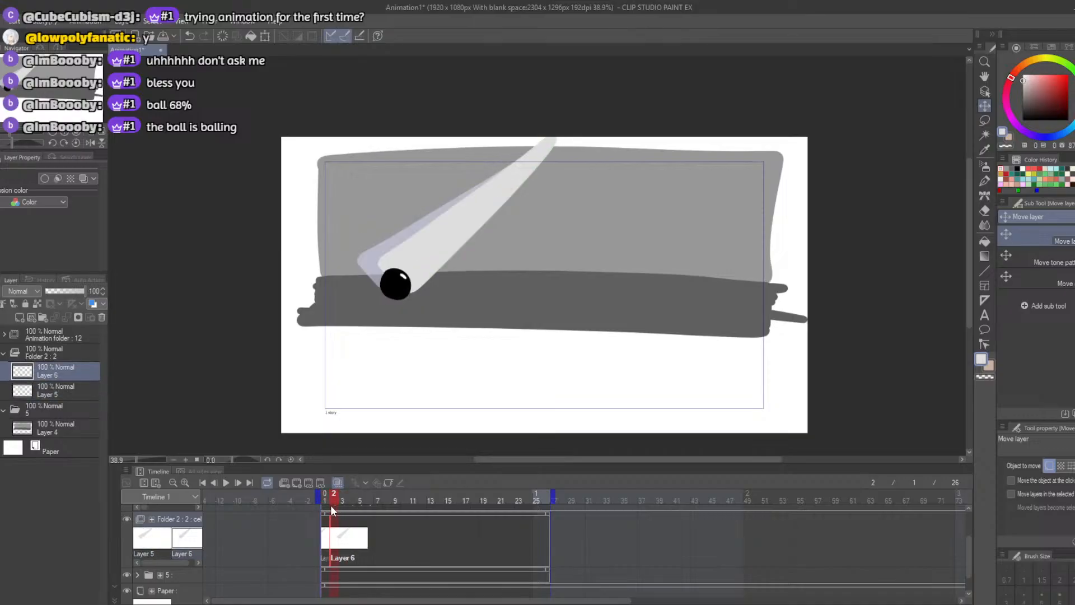
left_click(340, 498)
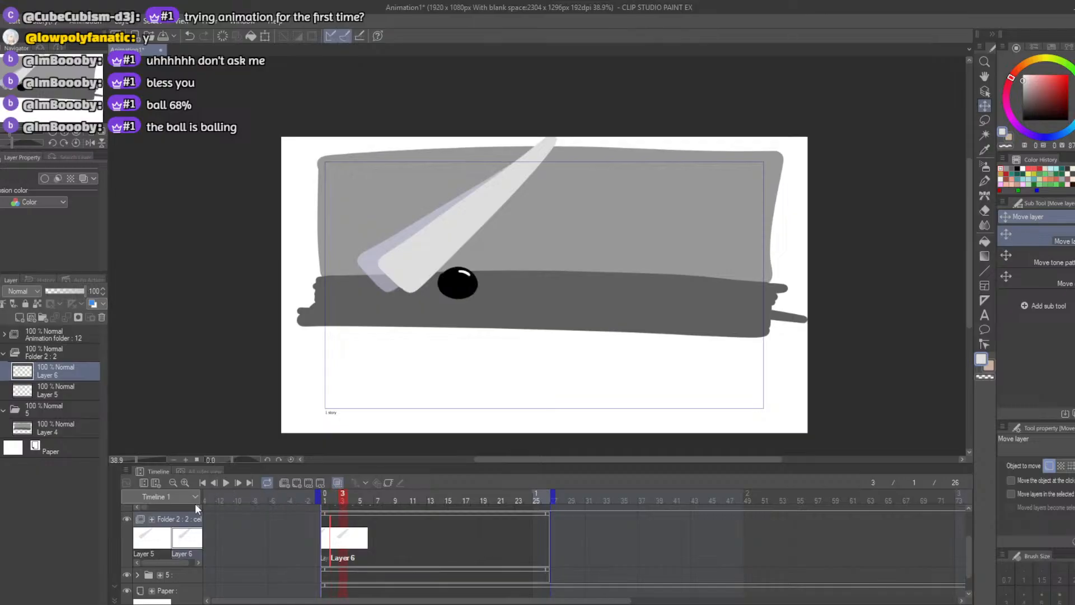
right_click(52, 375)
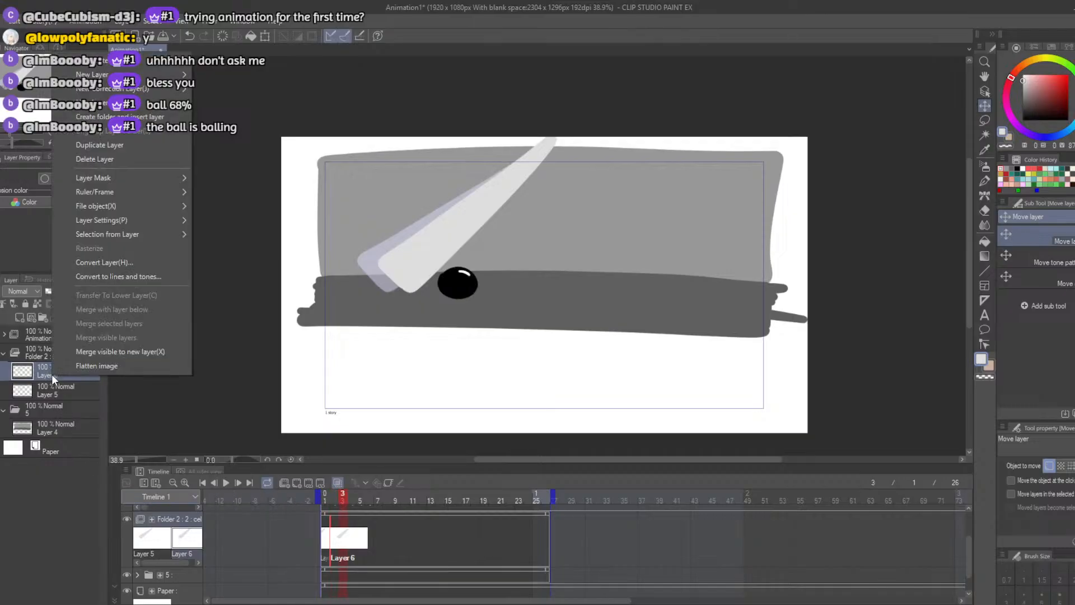
left_click(92, 145)
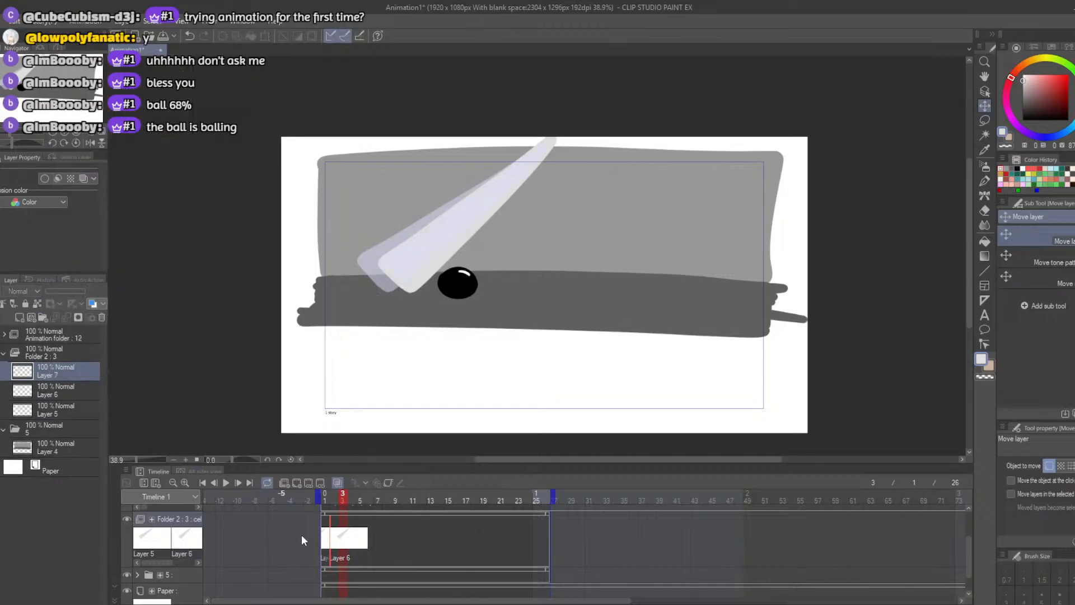
right_click(345, 542)
left_click(357, 320)
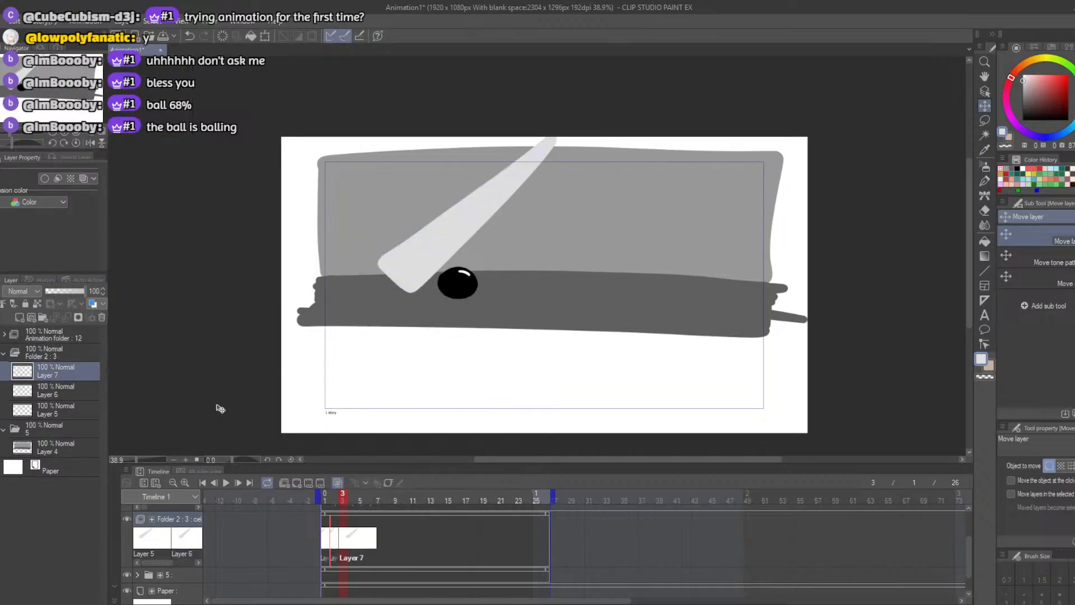
Step: Rotate and move the beam on frame 3 to a steeper angle so its wide end meets the ball
left_click(267, 39)
left_click_drag(343, 126, 330, 194)
left_click_drag(384, 211, 407, 193)
left_click_drag(360, 141, 398, 162)
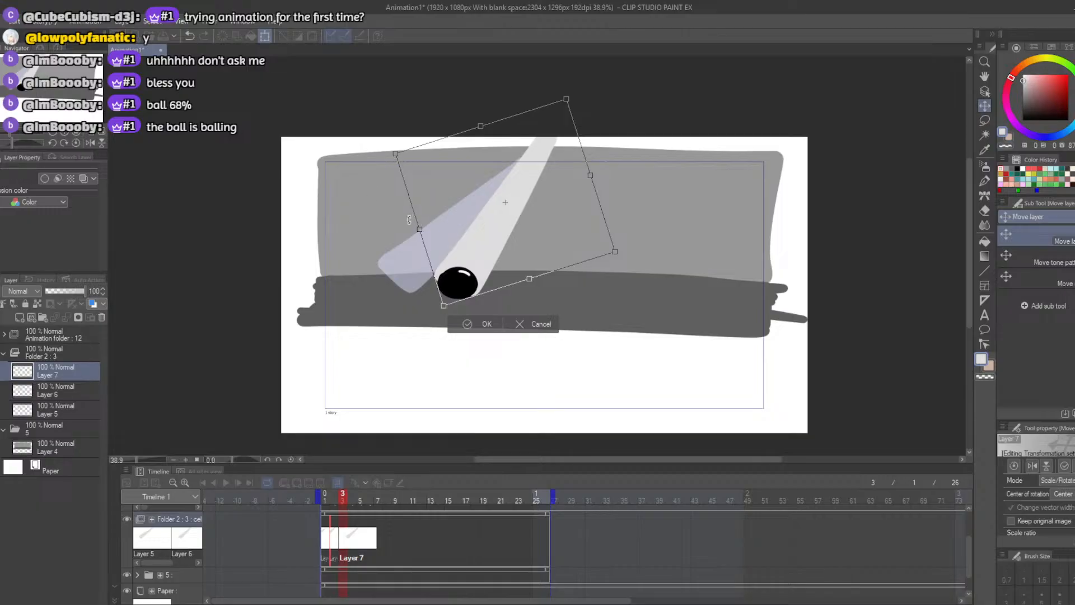
left_click(468, 324)
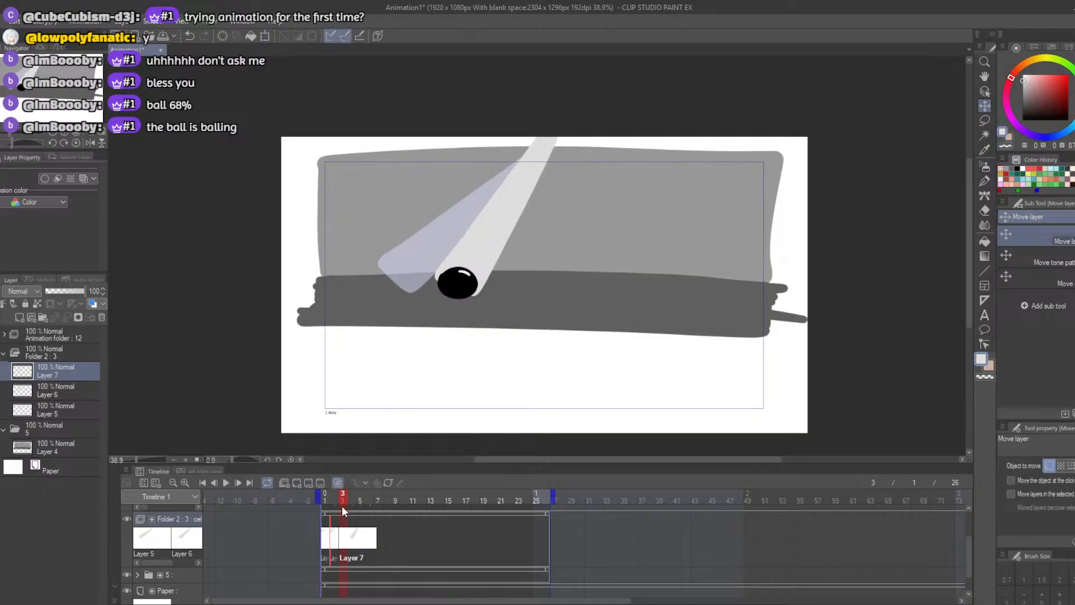
Step: Duplicate the frame 3 beam layer and assign the copy as the cel for frame 4
left_click(326, 501)
left_click_drag(323, 506, 352, 499)
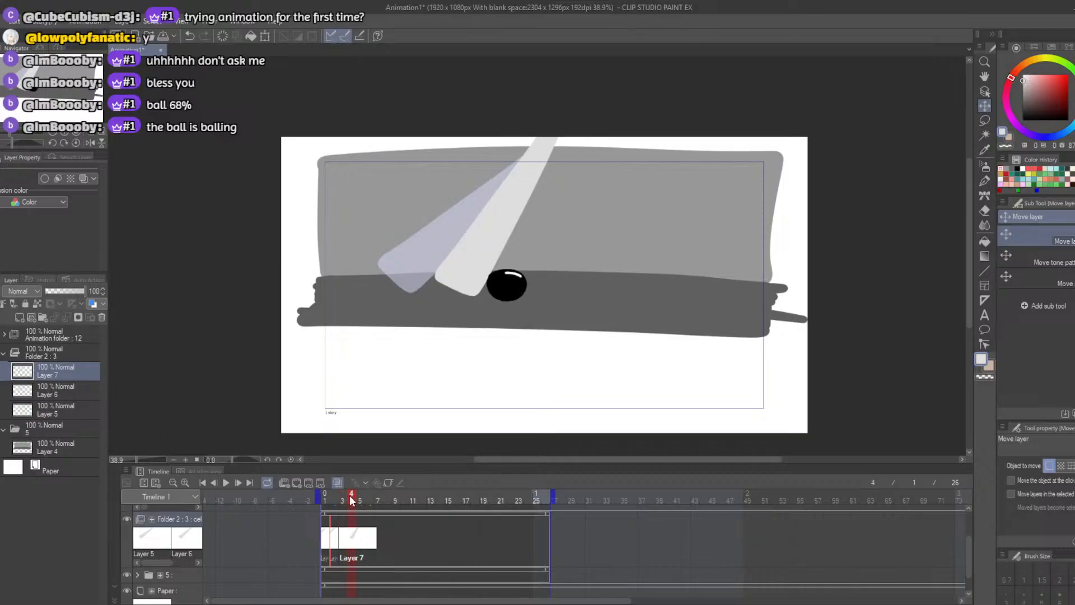
left_click(354, 544)
right_click(59, 371)
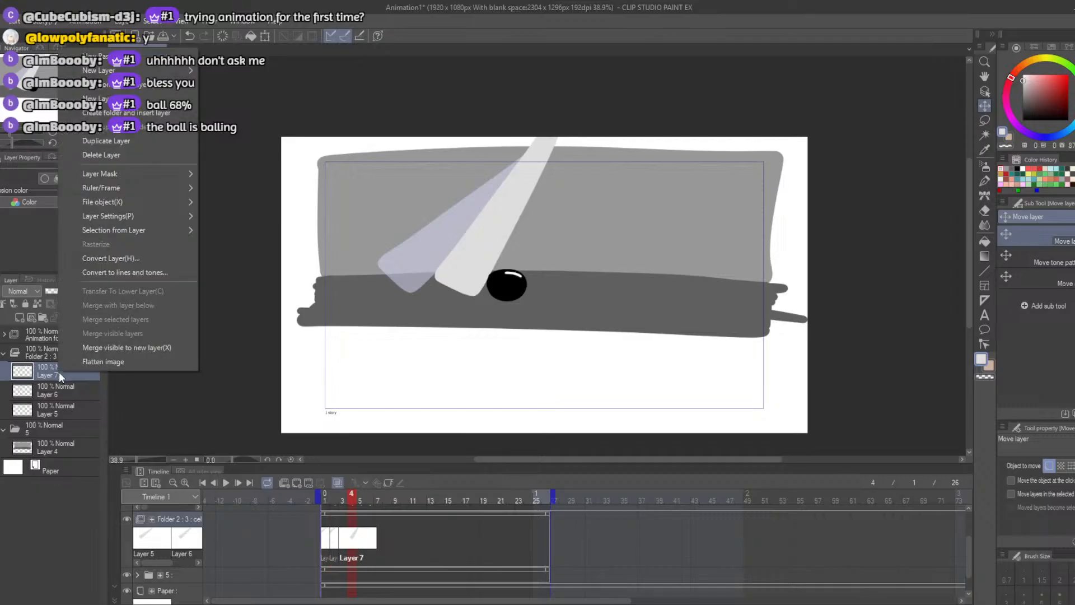
left_click(98, 141)
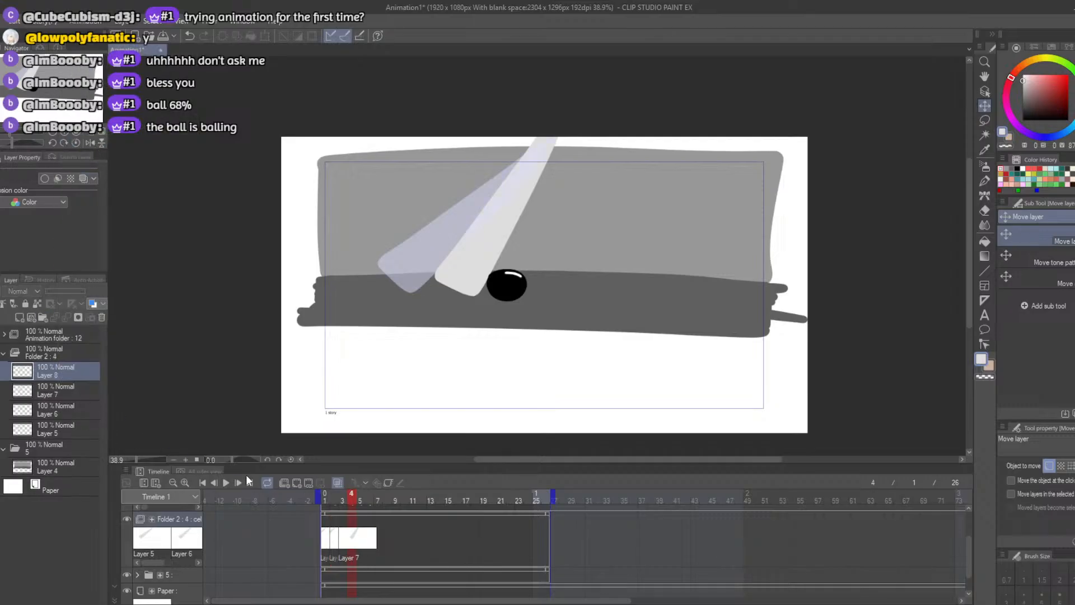
right_click(357, 541)
left_click(368, 332)
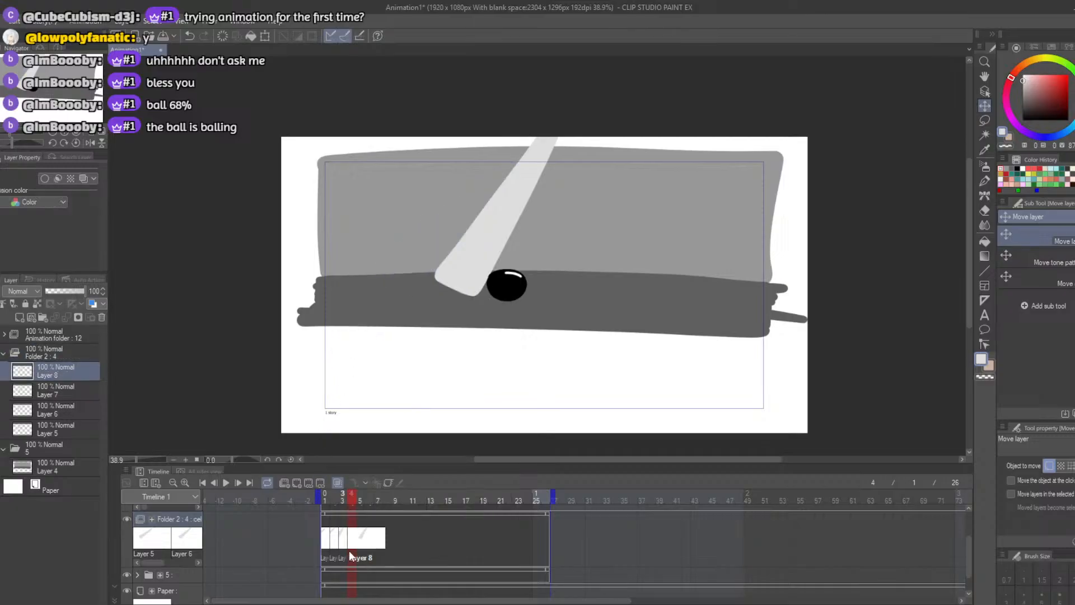
Step: Rotate and move the beam on frame 4 to follow the ball, and apply the transformation
left_click(265, 37)
left_click_drag(407, 135, 372, 133)
mouse_move(443, 169)
left_mouse_down()
mouse_move(455, 162)
mouse_move(414, 142)
mouse_move(428, 134)
mouse_move(460, 167)
left_mouse_up()
left_click_drag(393, 130, 386, 133)
left_click_drag(446, 166, 449, 166)
left_click_drag(410, 136, 408, 139)
left_click_drag(459, 168, 454, 167)
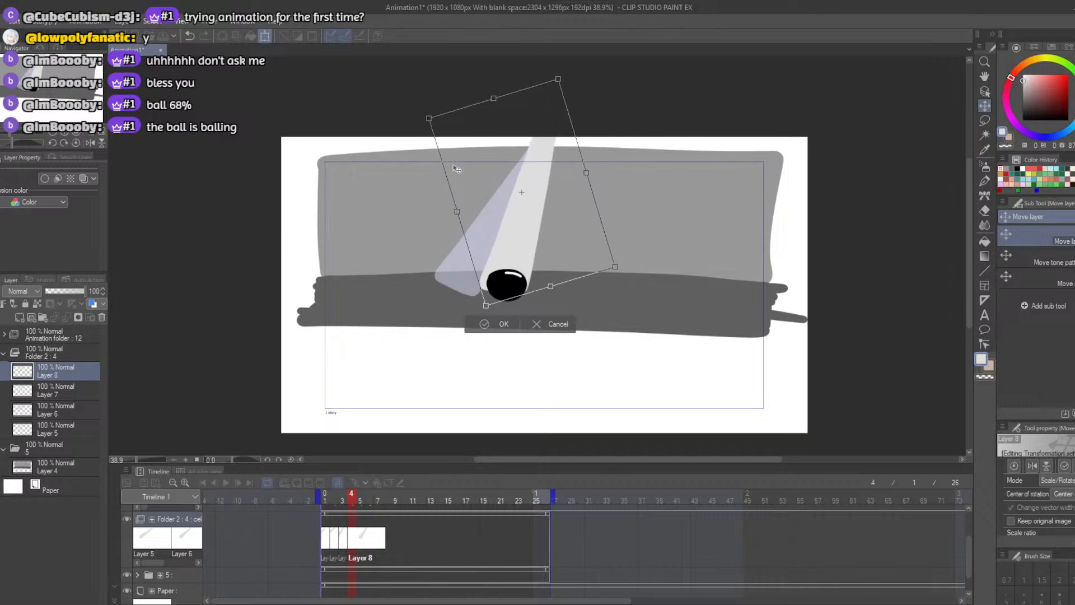
left_click(353, 500)
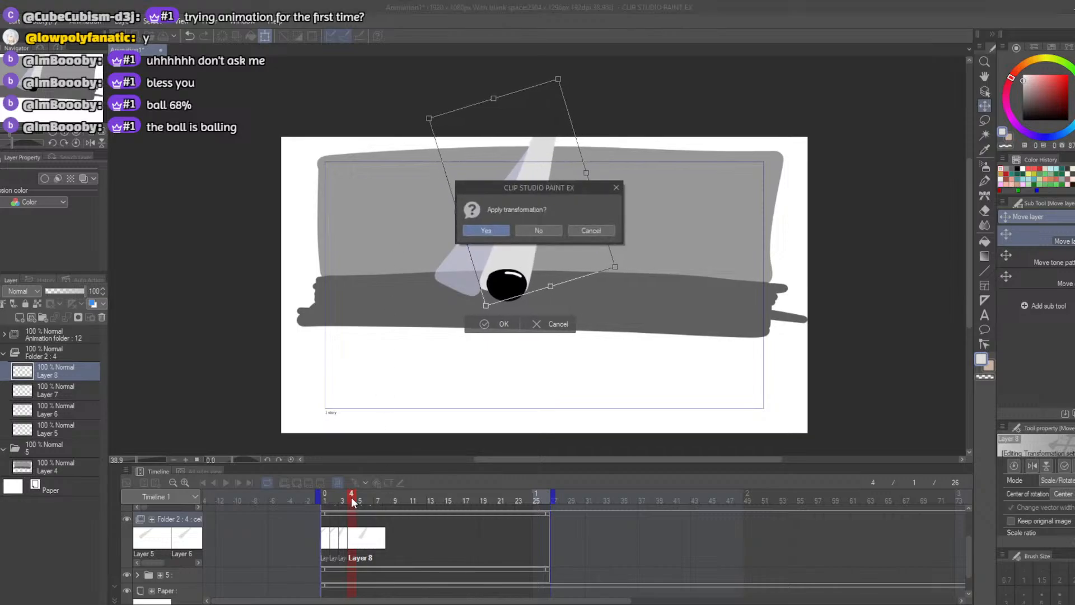
key("Return")
Step: Duplicate the frame 4 beam layer and assign the copy as the cel for frame 5
left_click_drag(353, 505, 359, 504)
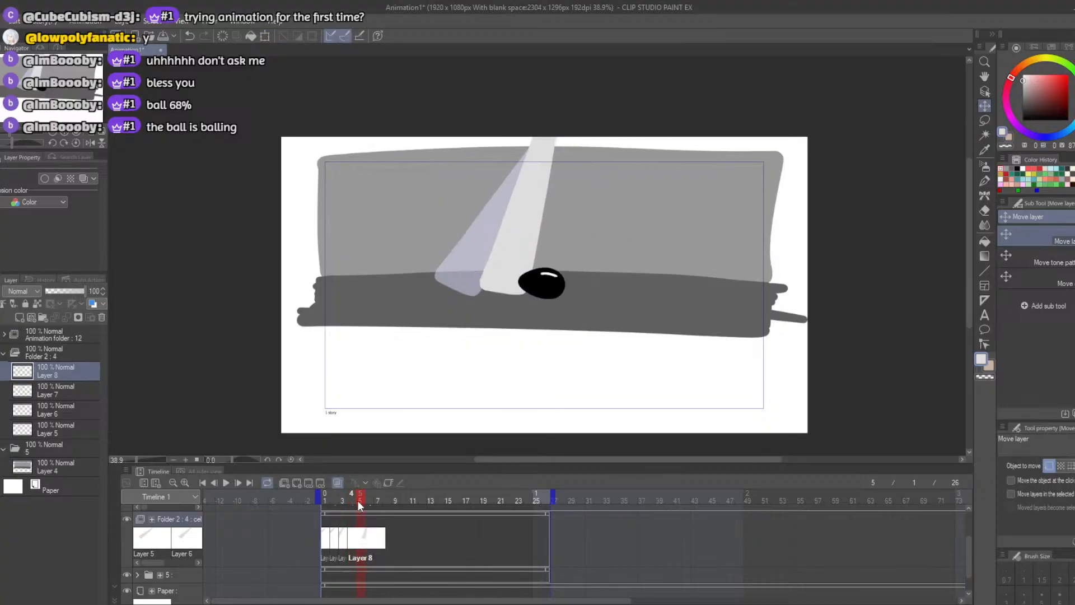
mouse_move(966, 552)
left_mouse_down()
mouse_move(971, 525)
mouse_move(961, 556)
mouse_move(968, 546)
left_mouse_up()
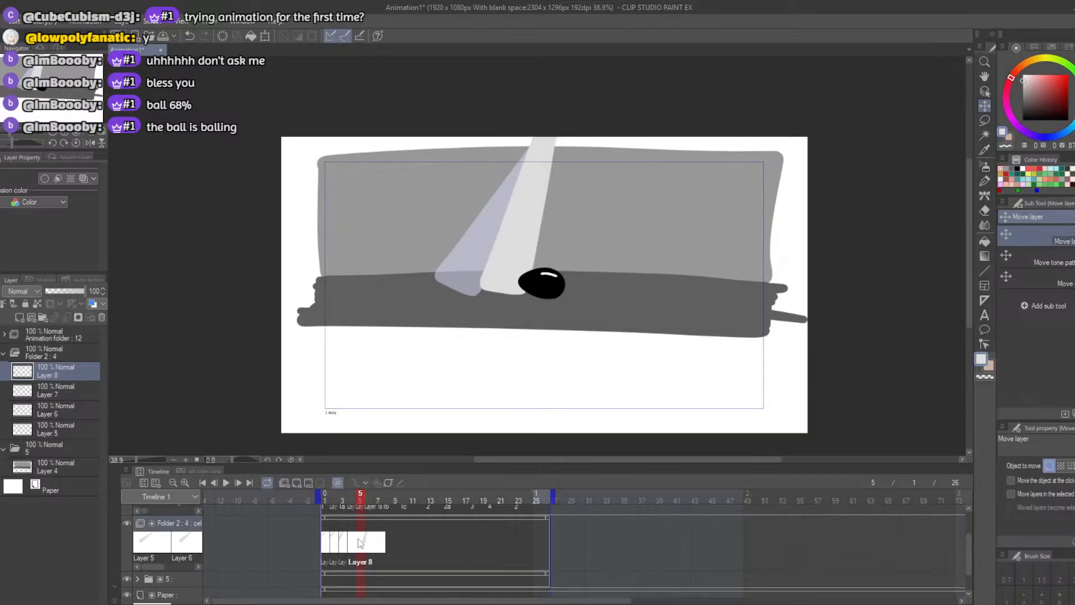
right_click(55, 374)
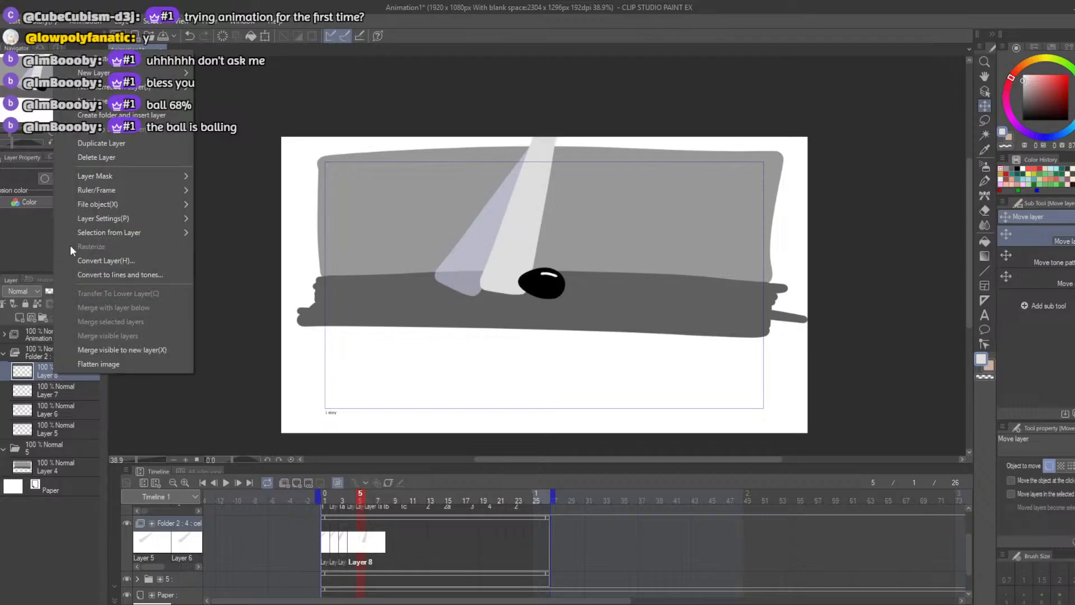
left_click(89, 143)
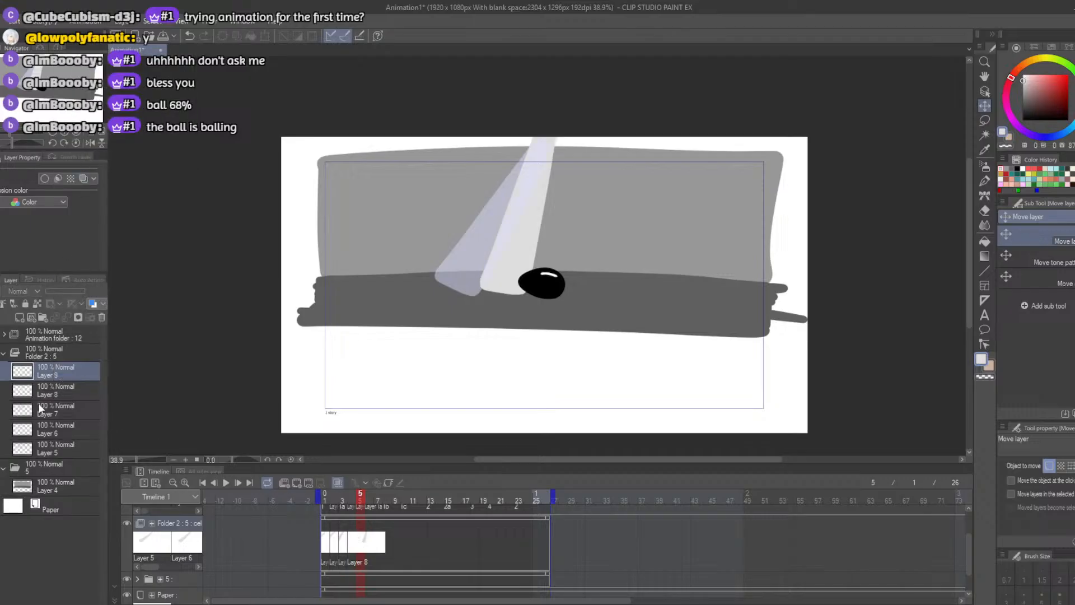
right_click(52, 370)
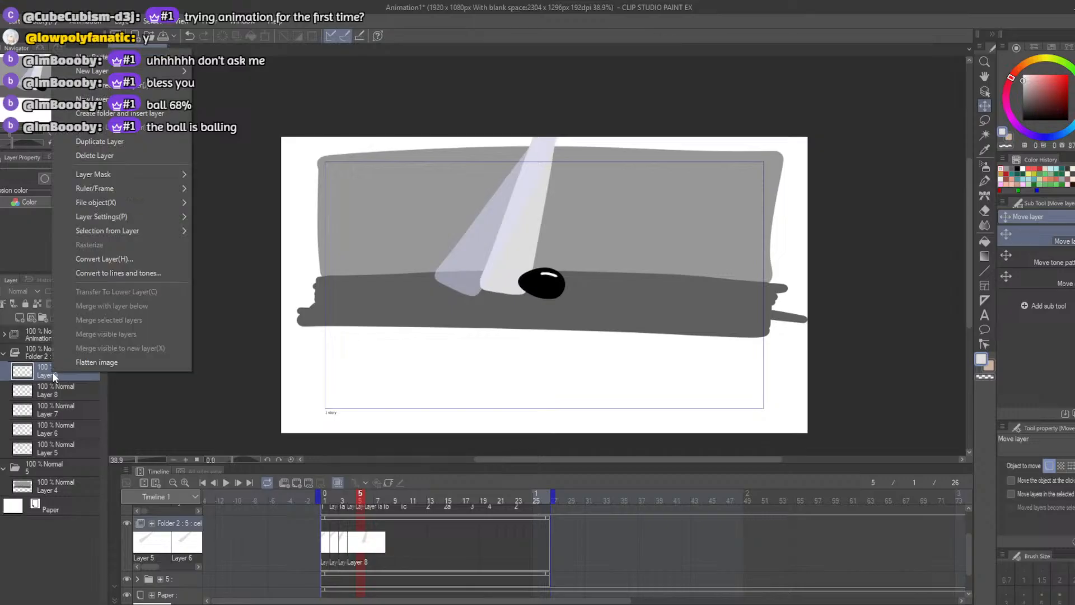
left_click(364, 541)
right_click(364, 541)
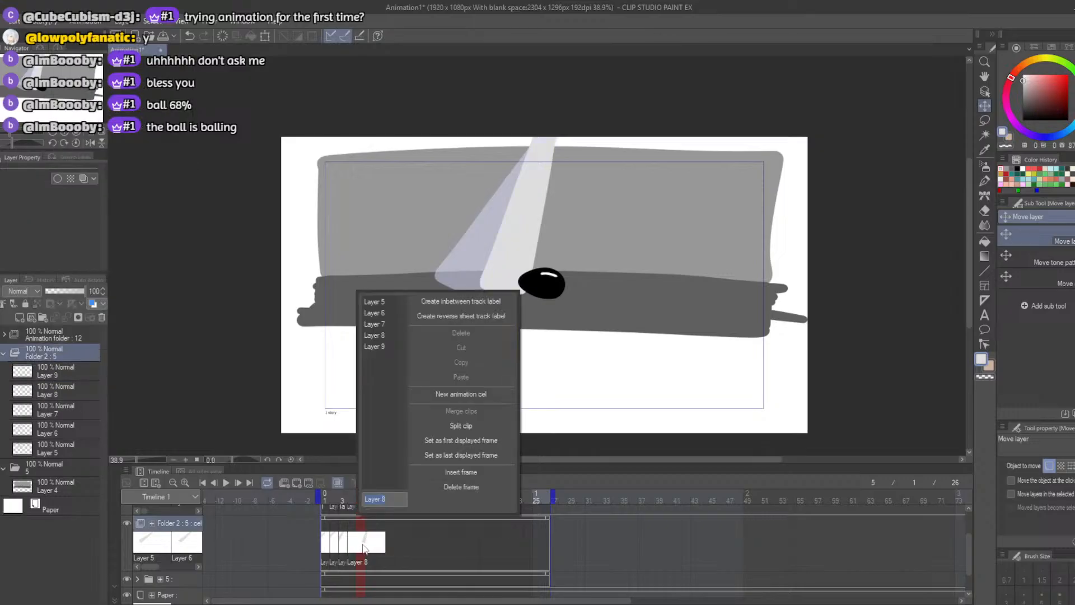
left_click(383, 346)
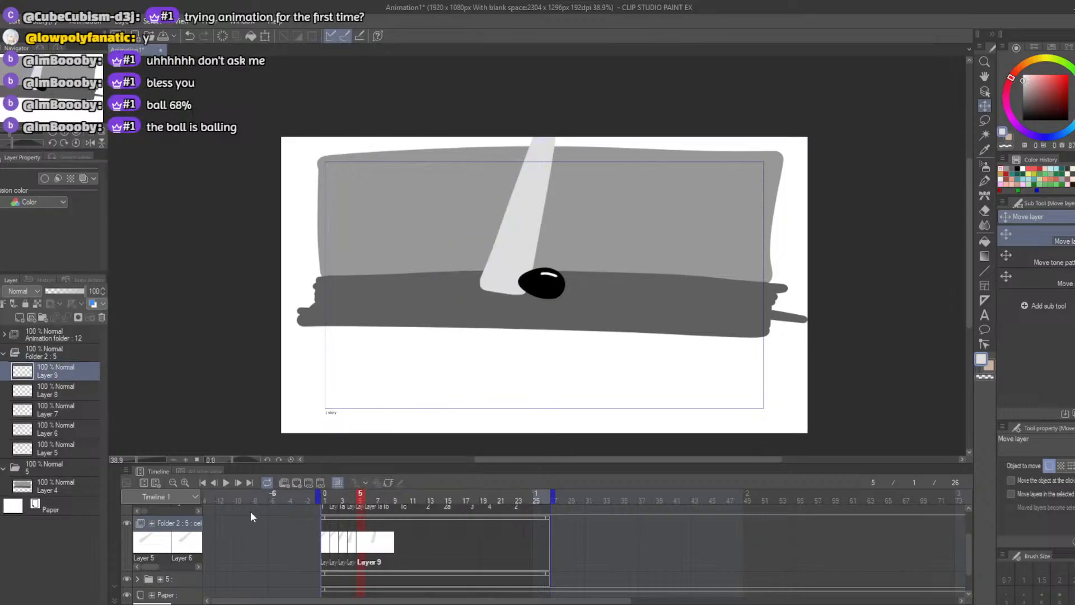
Step: Rotate and move the beam on frame 5 to nearly vertical so its wide end covers the ball, and apply the transformation
left_click(266, 36)
left_click_drag(446, 95, 428, 108)
left_click_drag(496, 168, 510, 166)
left_click_drag(464, 118, 457, 126)
left_click_drag(504, 168, 504, 165)
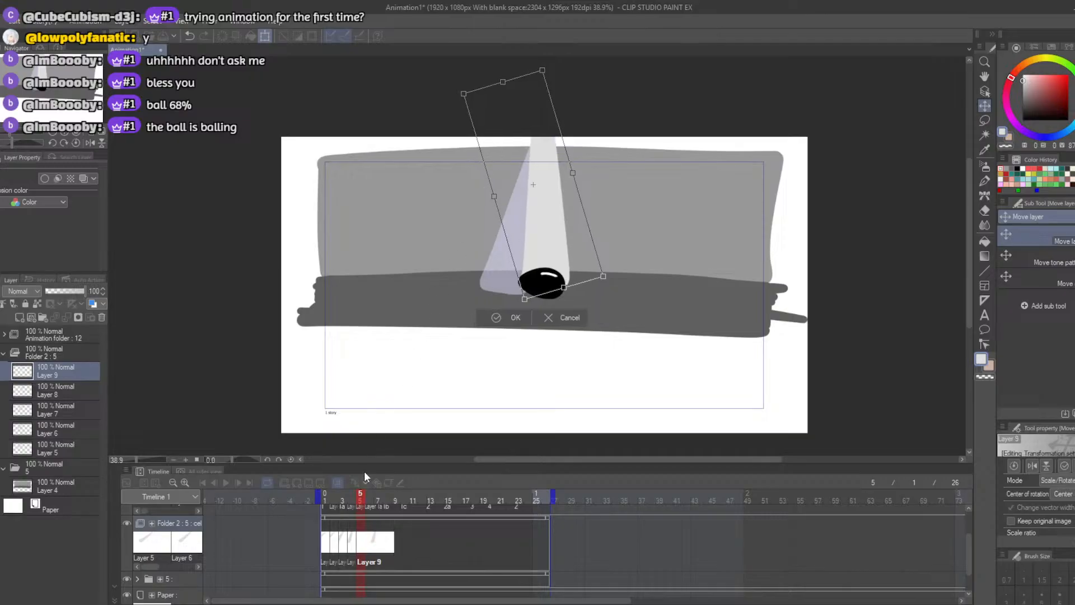
left_click(361, 501)
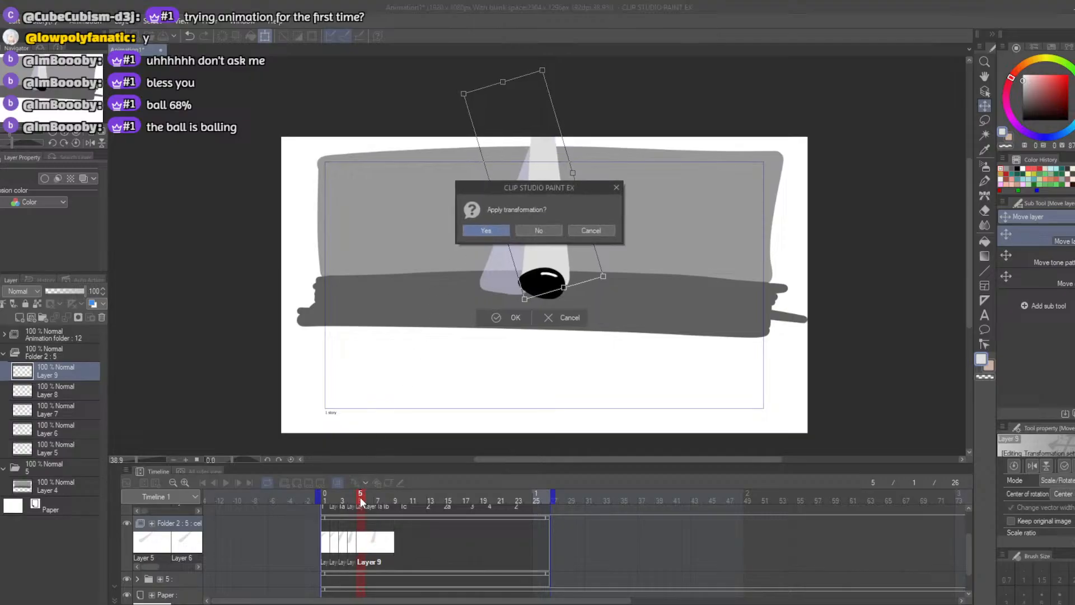
key("Return")
Step: Duplicate the frame 5 beam layer and assign the copy as the cel for frame 6
left_click_drag(360, 498, 368, 504)
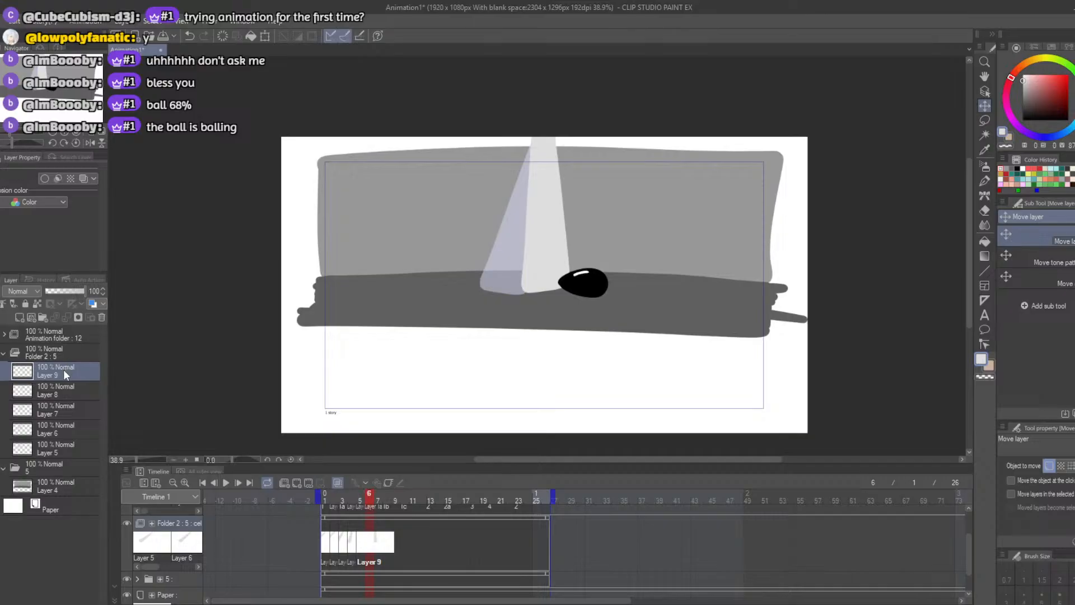
right_click(48, 373)
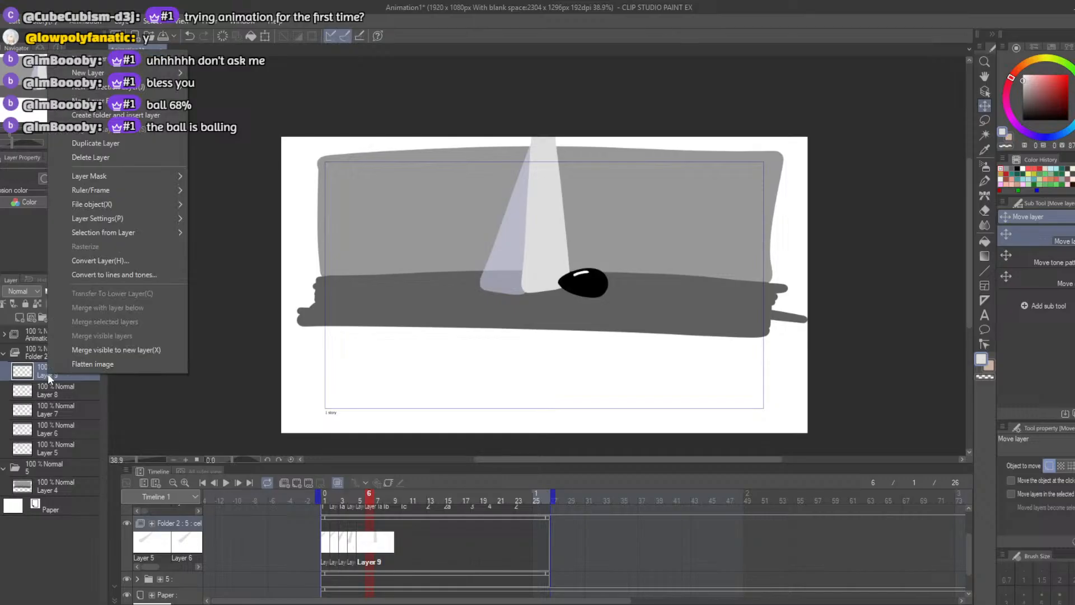
left_click(97, 143)
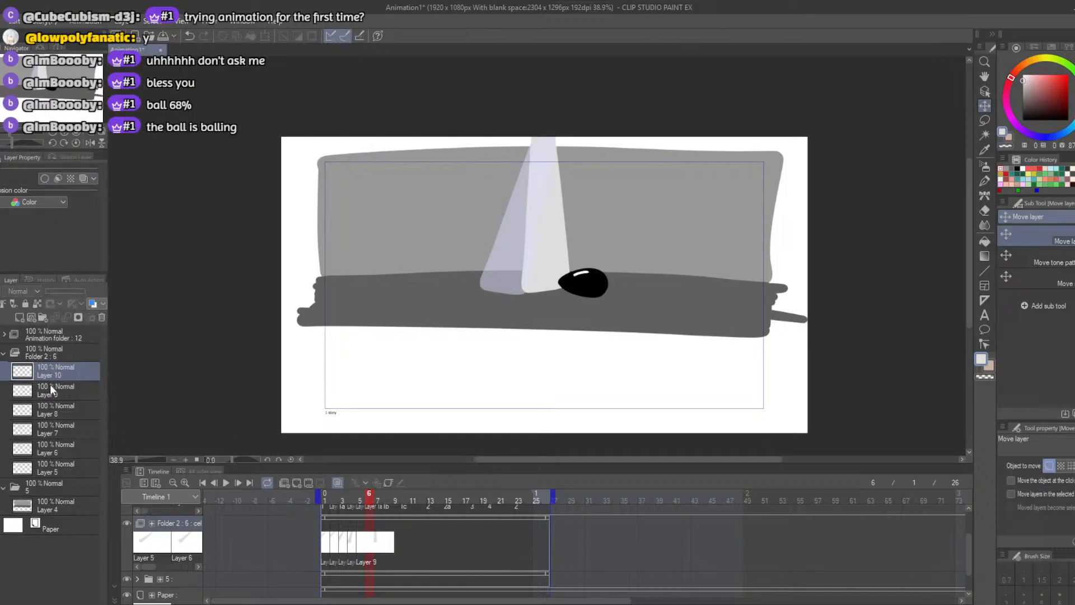
right_click(369, 540)
left_click(385, 358)
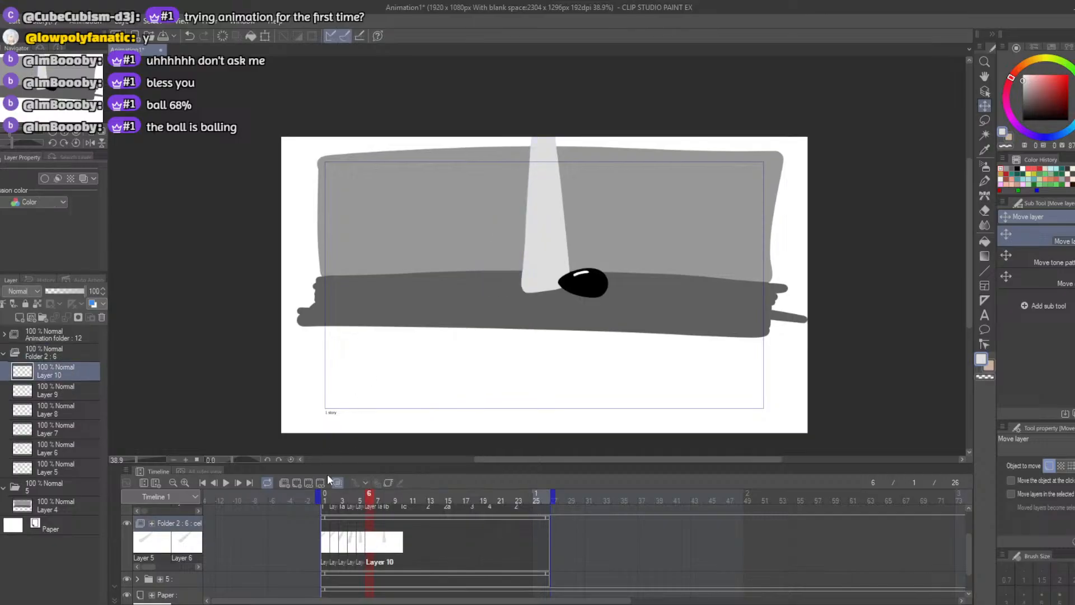
Step: Rotate and move the beam on frame 6 so it slants down to the right onto the ball, and apply the transformation
key("ctrl+t")
left_click_drag(506, 67, 474, 72)
left_click_drag(546, 220, 552, 219)
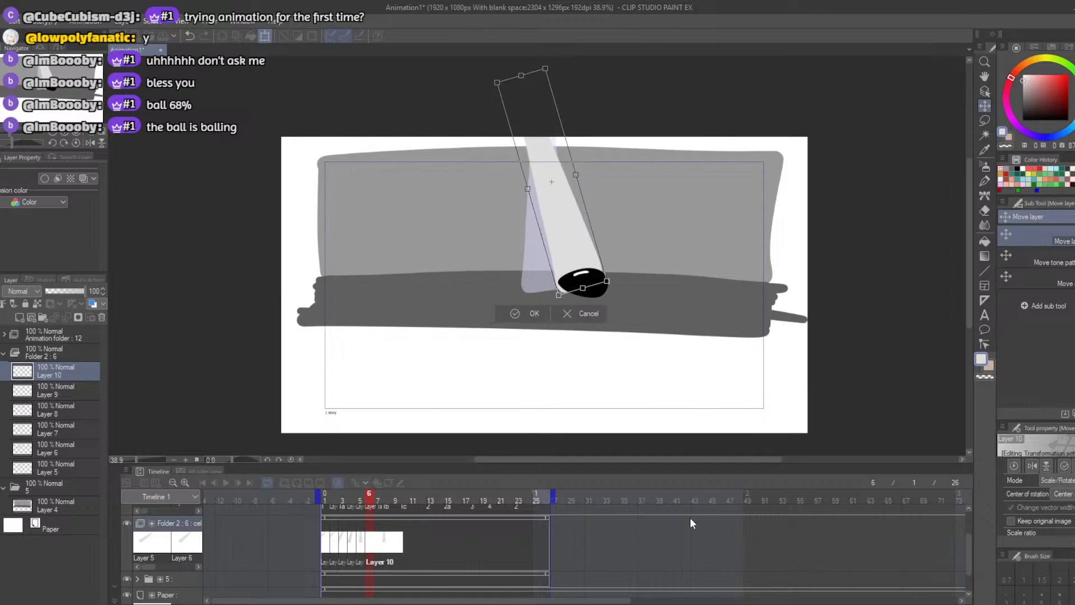
left_click(525, 315)
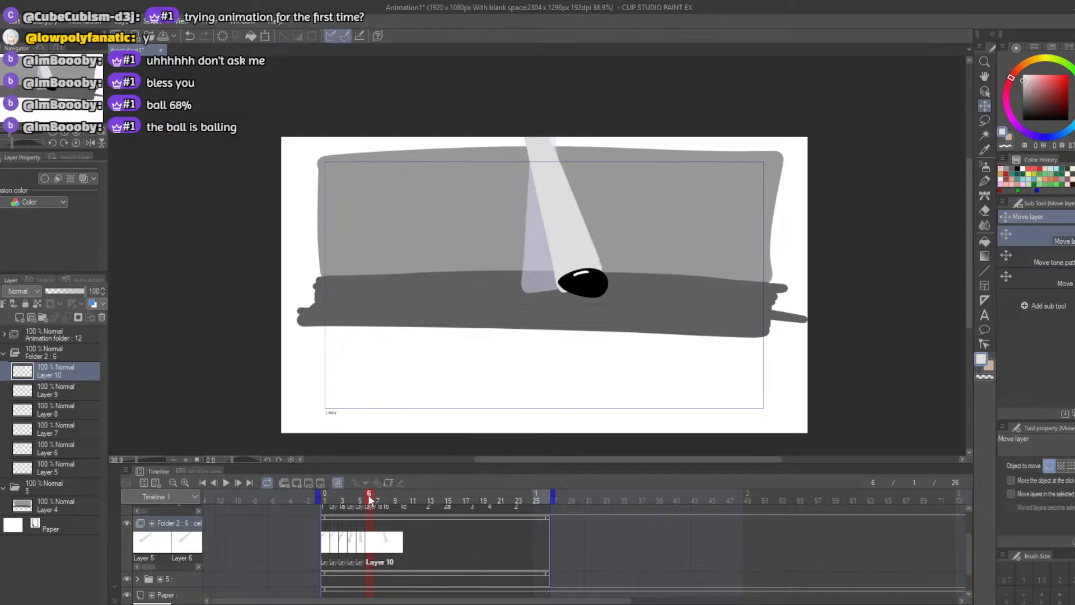
Step: Duplicate the frame 6 beam layer and assign the copy as the cel for frame 8
left_click_drag(376, 500, 384, 498)
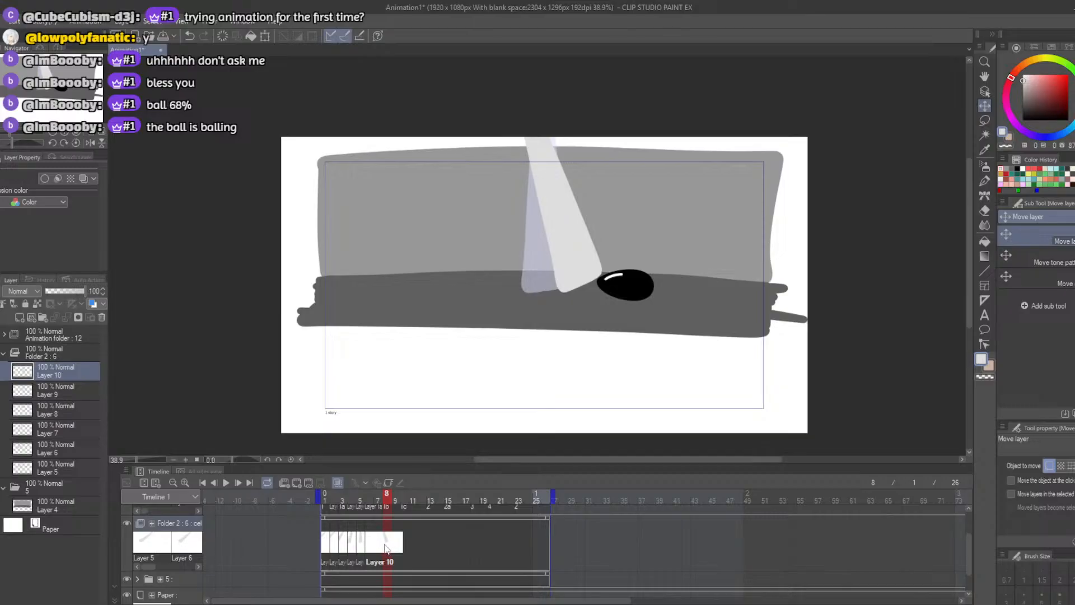
right_click(58, 371)
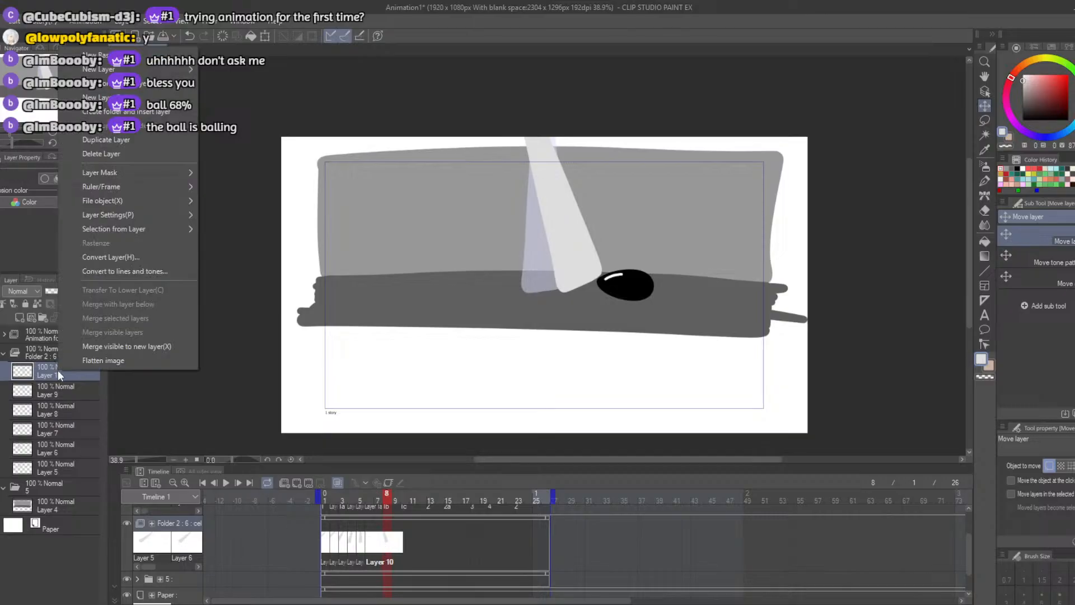
left_click(96, 142)
right_click(390, 547)
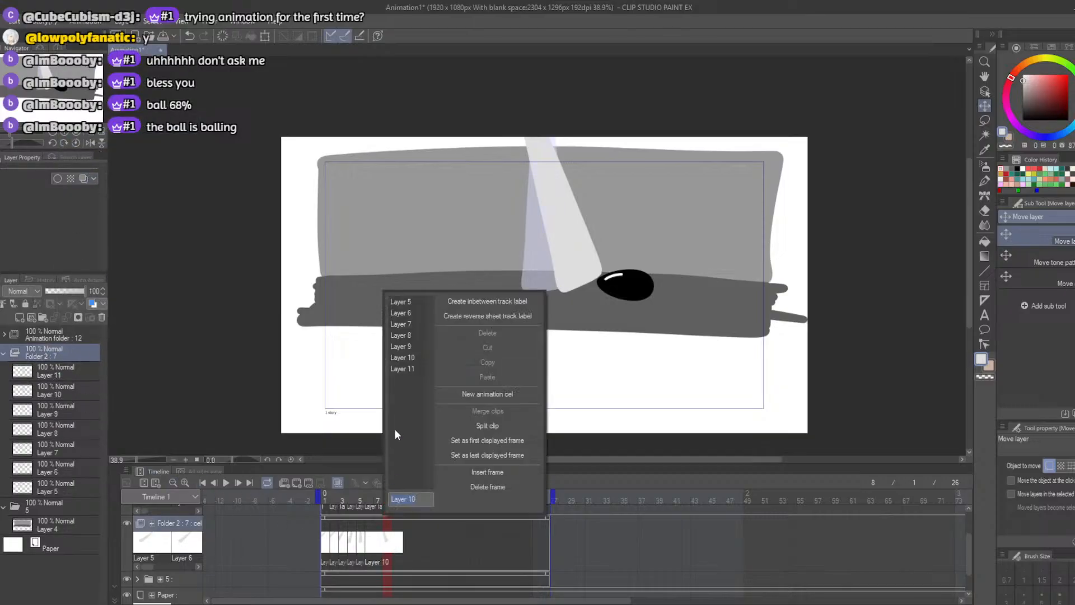
left_click(405, 367)
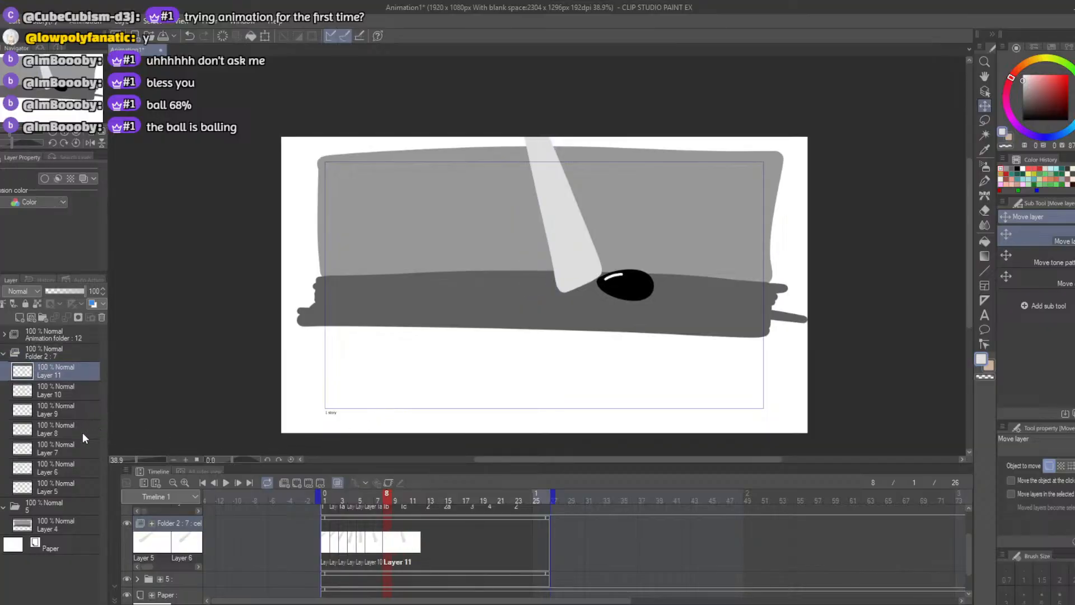
key("ctrl+z")
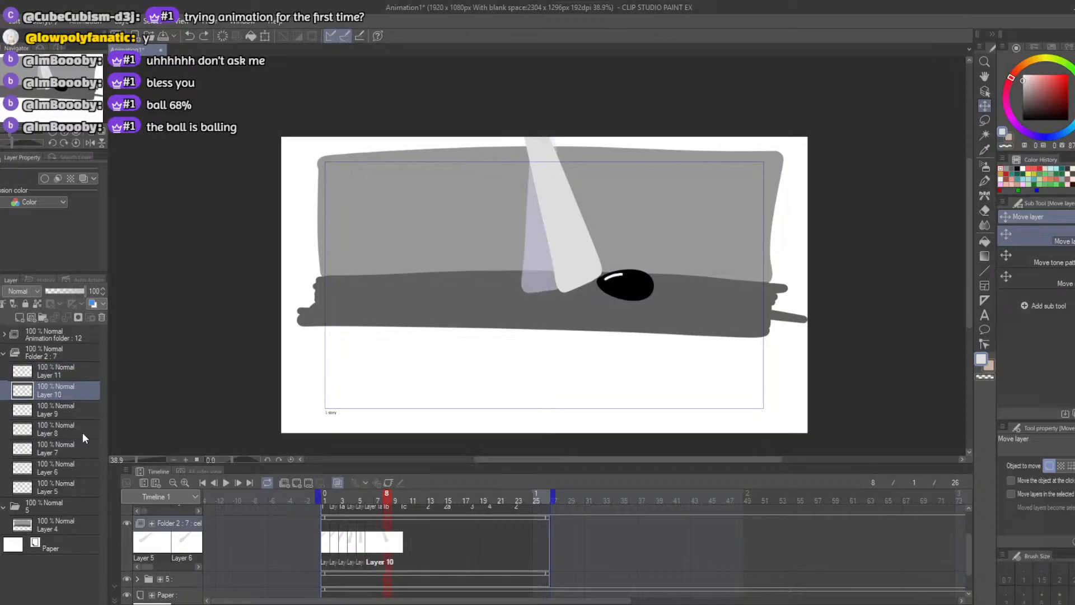
key("ctrl+y")
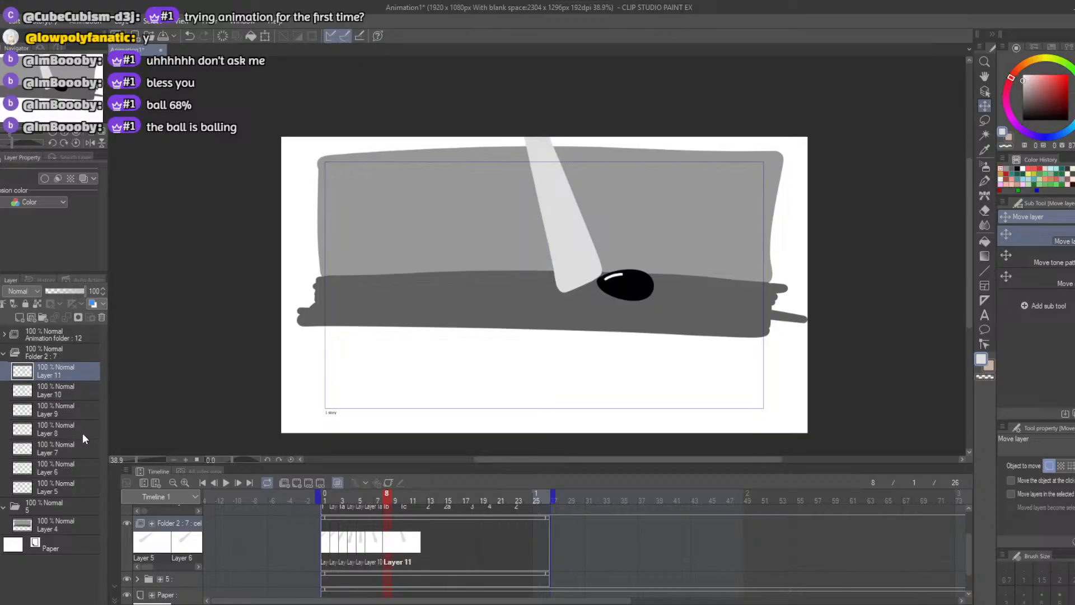
Step: Rotate and move the beam on frame 8 further right so its wide end meets the ball, and apply the transformation
left_click(267, 37)
left_click_drag(507, 76, 468, 81)
left_click_drag(532, 170, 550, 167)
left_click_drag(498, 102, 493, 105)
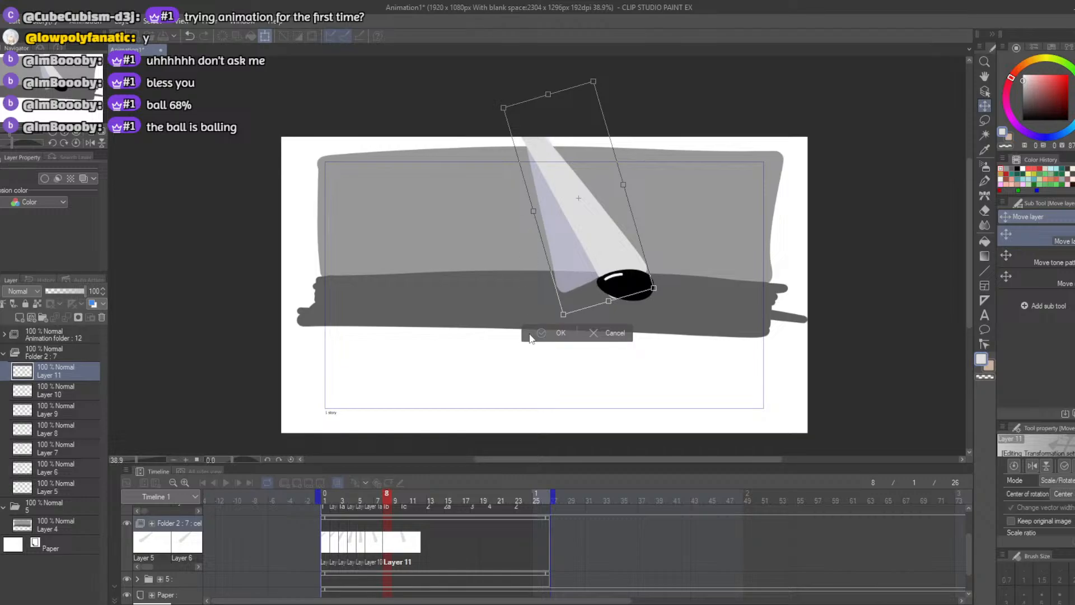
left_click(552, 330)
Step: Duplicate the frame 8 beam layer and assign the copy as the cel for frame 10
left_click(406, 504)
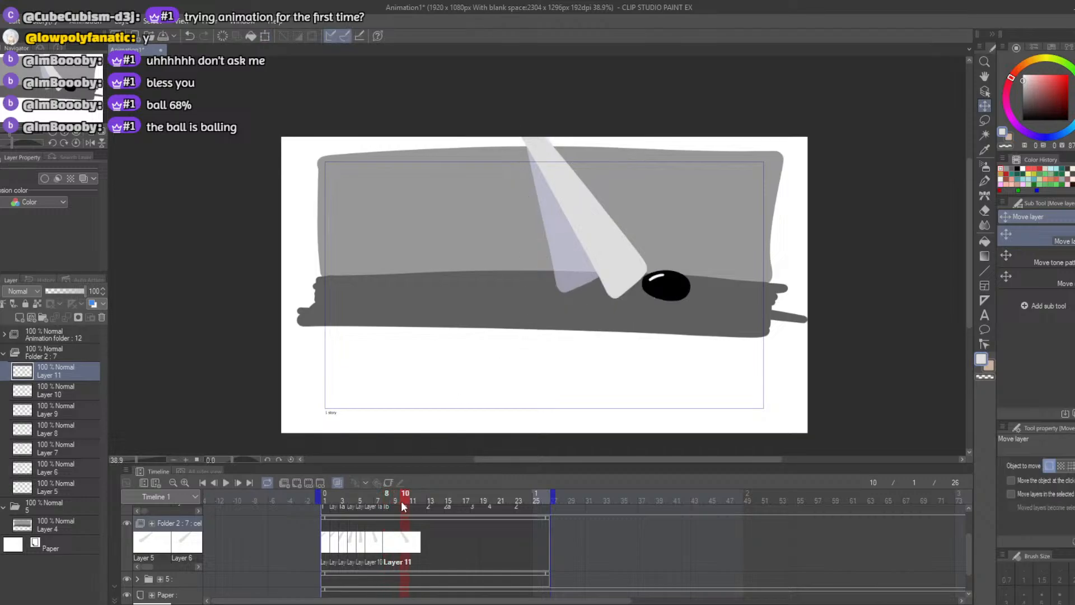
mouse_move(408, 504)
left_mouse_down()
mouse_move(389, 506)
mouse_move(404, 506)
left_mouse_up()
right_click(409, 546)
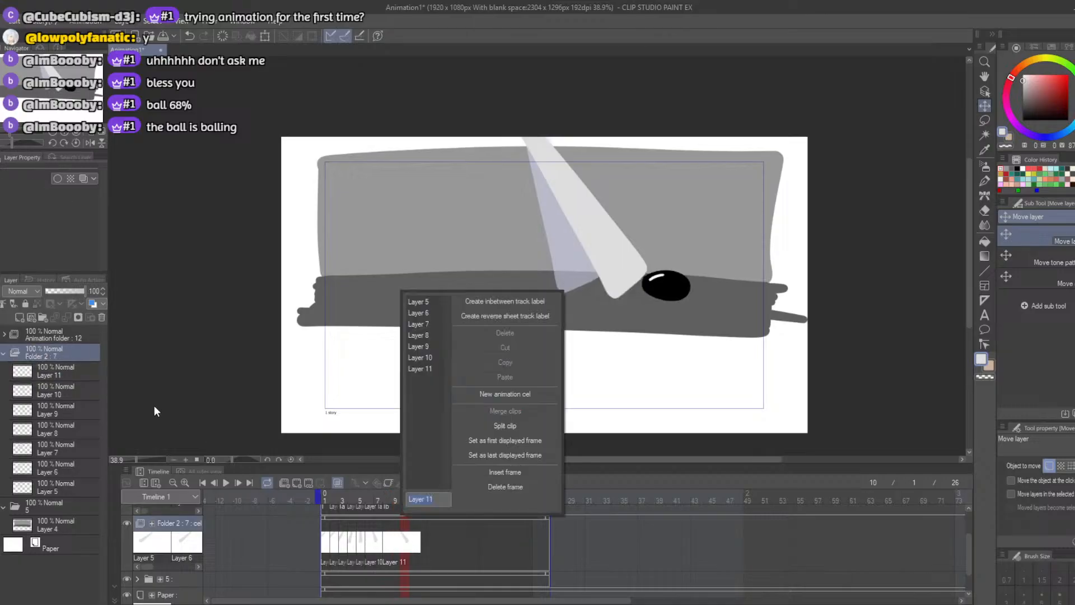
left_click(62, 374)
right_click(61, 372)
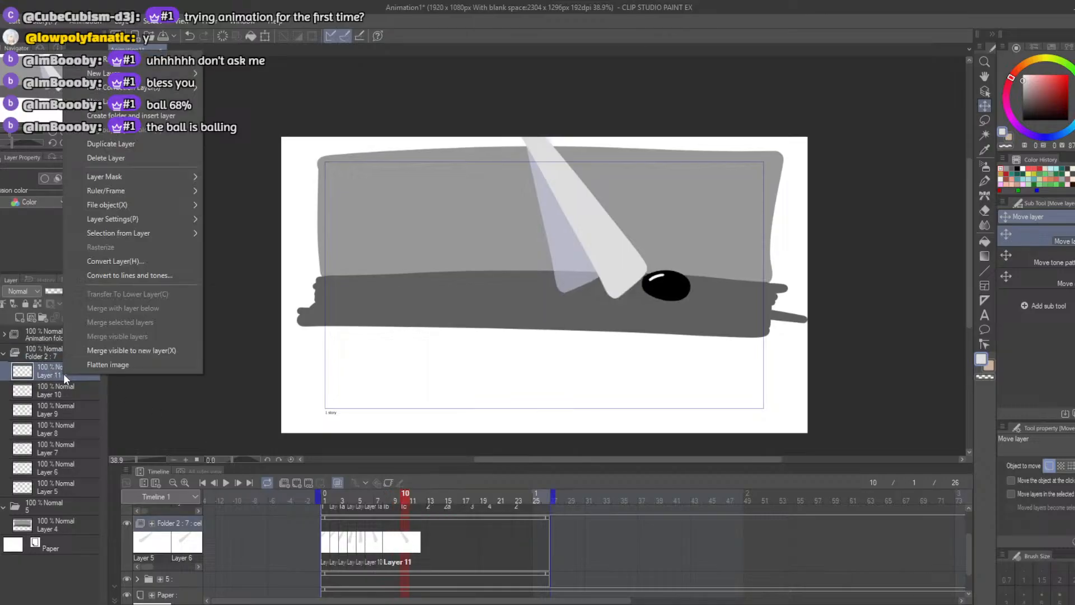
left_click(106, 148)
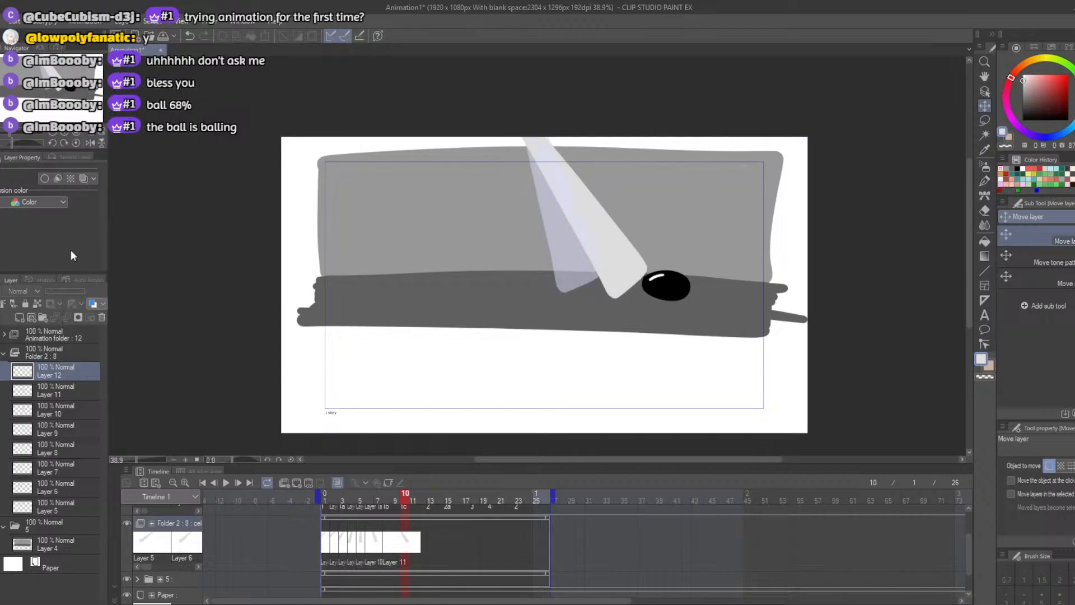
right_click(400, 526)
left_click(420, 374)
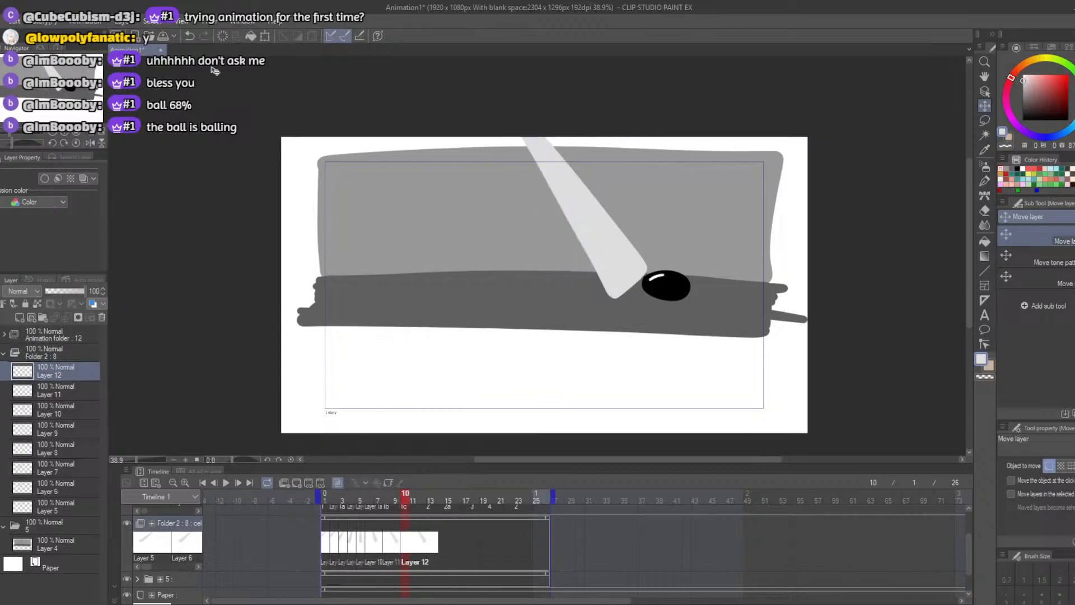
Step: Rotate and move the beam on frame 10 to a flatter slant reaching the ball, and apply the transformation
left_click(265, 36)
left_click_drag(483, 96, 543, 176)
left_click_drag(484, 135, 482, 138)
left_click_drag(526, 170, 538, 171)
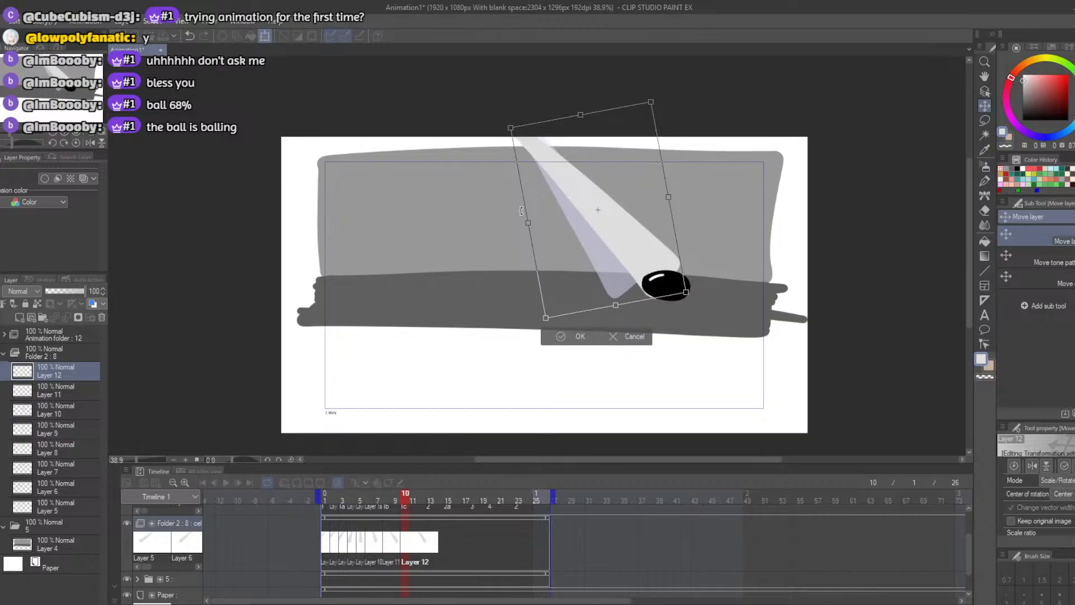
left_click(559, 340)
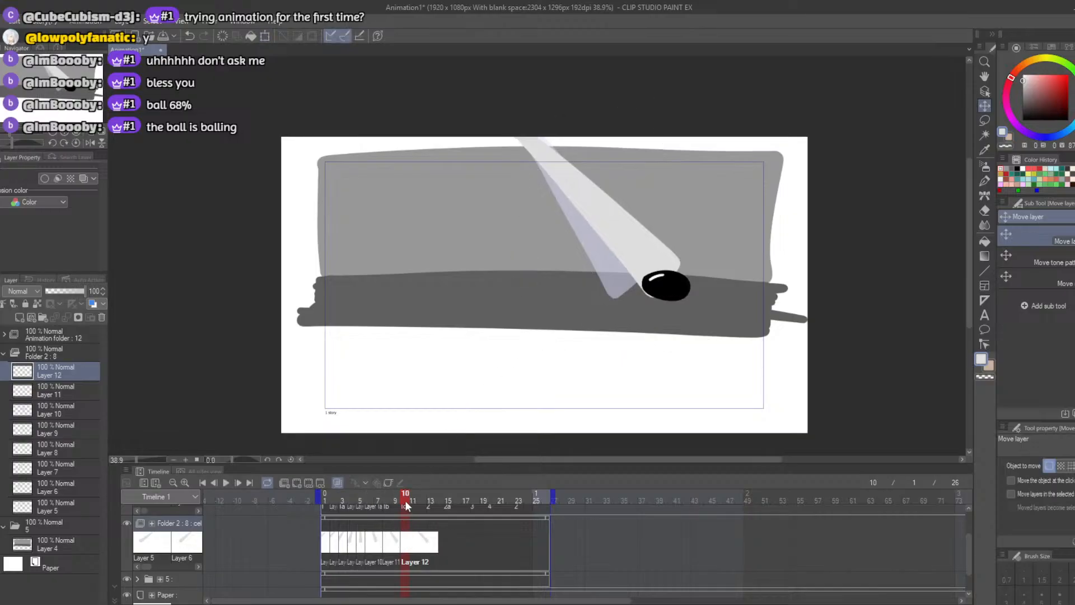
Step: Duplicate the frame 10 beam layer and assign the copy as the cel for frame 13
left_click_drag(405, 499, 432, 508)
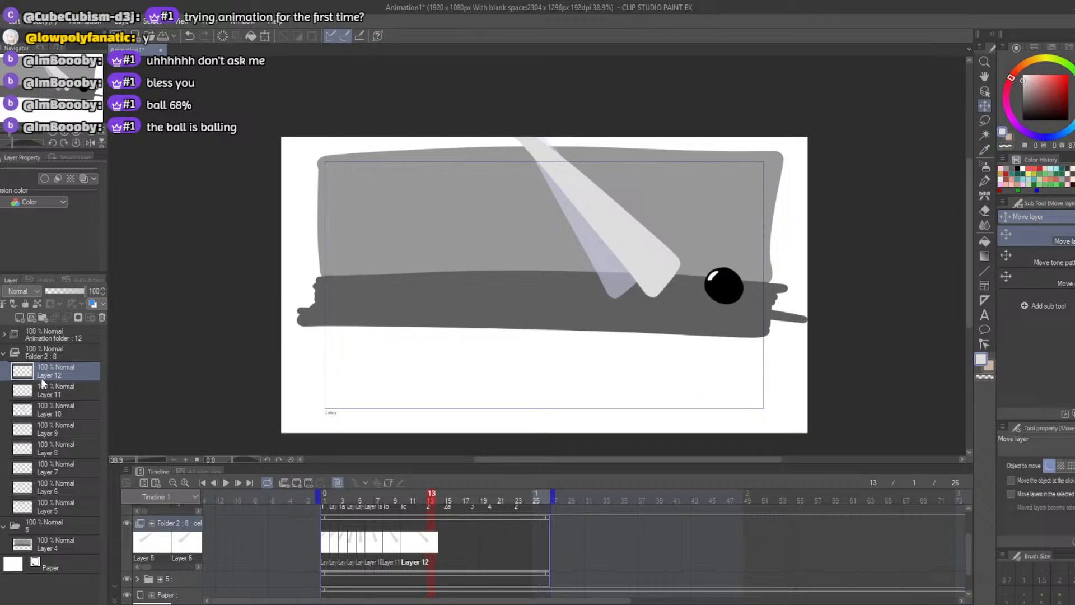
mouse_move(431, 498)
left_mouse_down()
mouse_move(422, 493)
mouse_move(438, 506)
mouse_move(431, 500)
left_mouse_up()
right_click(45, 365)
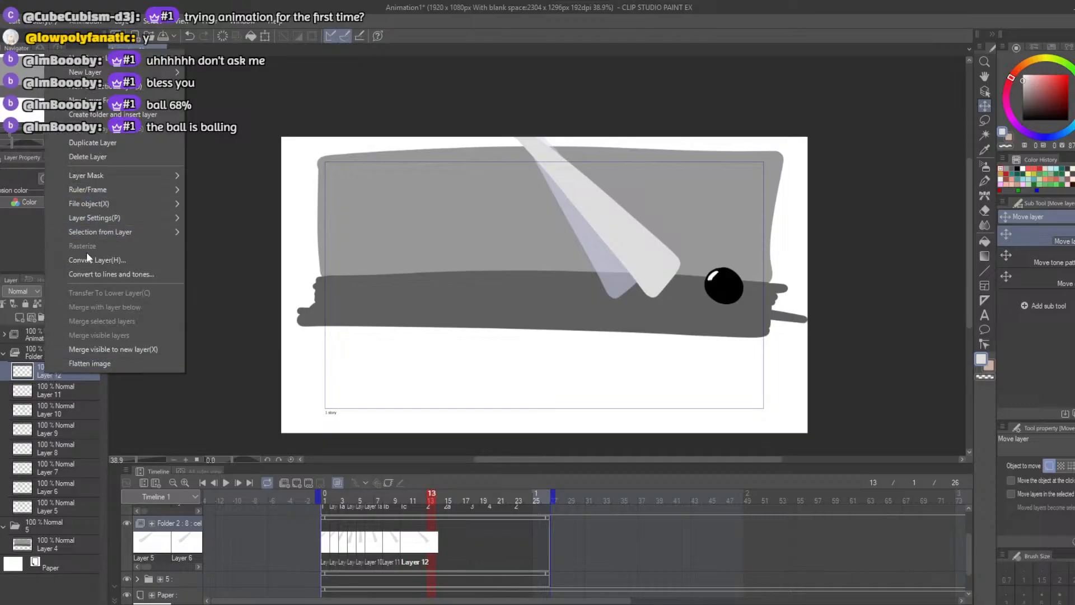
left_click(79, 143)
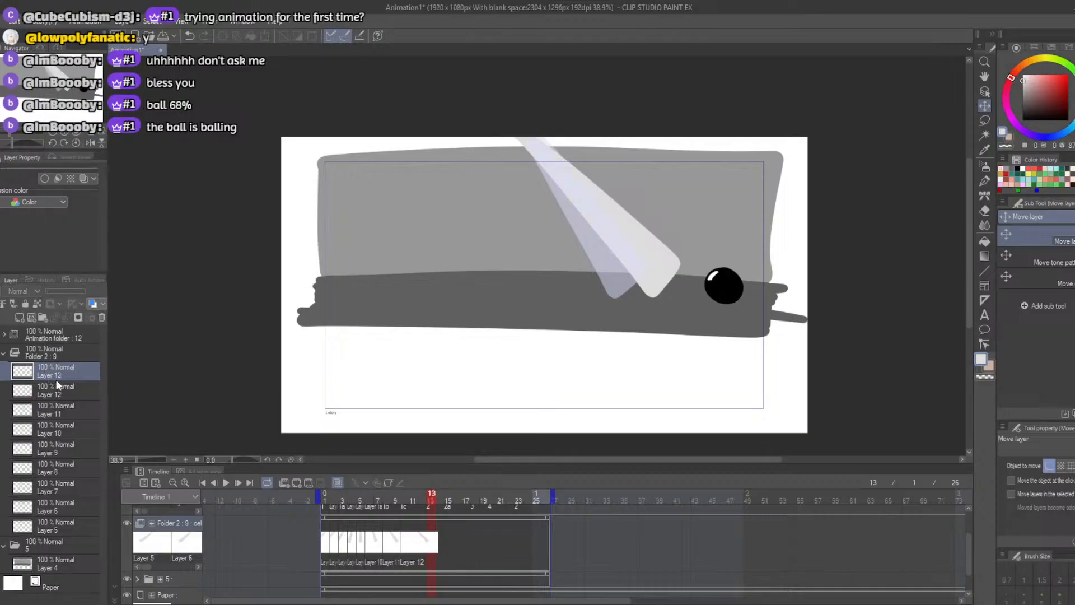
right_click(53, 376)
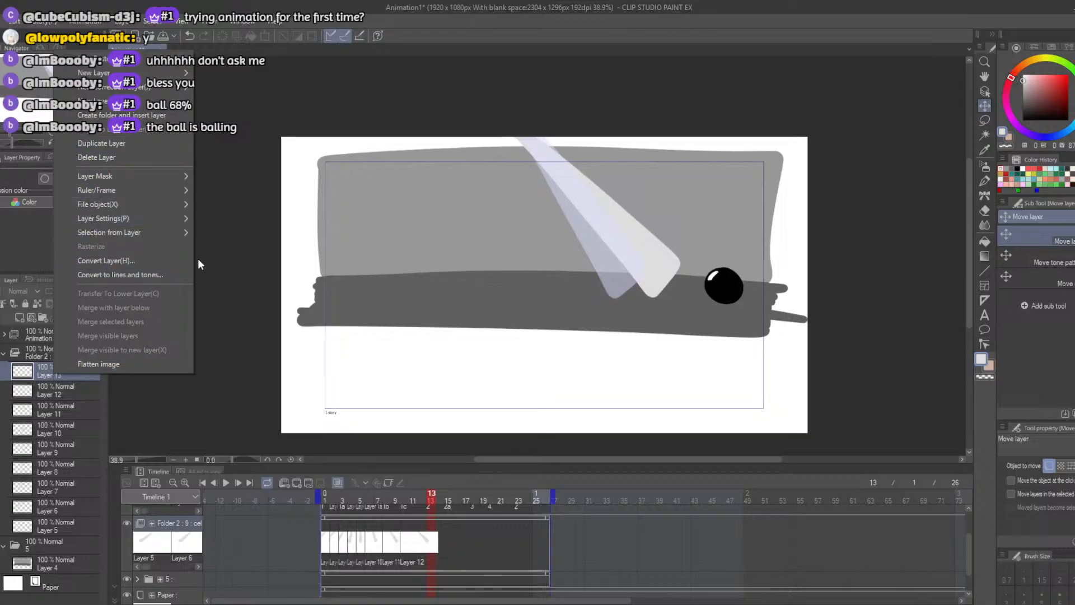
right_click(433, 548)
left_click(446, 391)
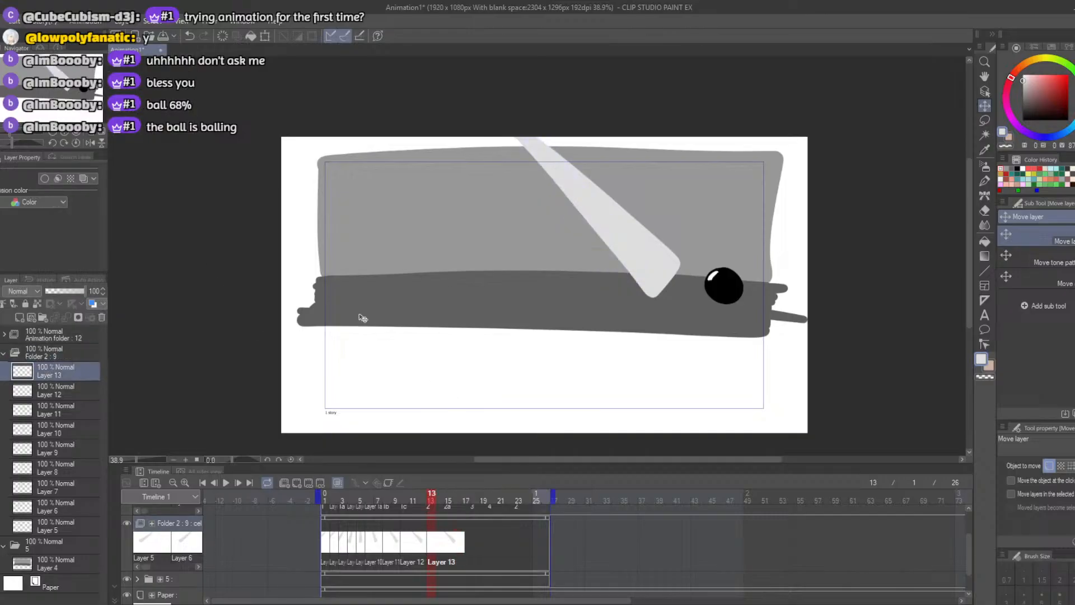
Step: Rotate, enlarge and move the beam on frame 13 until its wide end reaches the ball at the far right, and apply the transformation
left_click(264, 37)
left_click_drag(494, 118, 471, 129)
left_click_drag(535, 175, 551, 184)
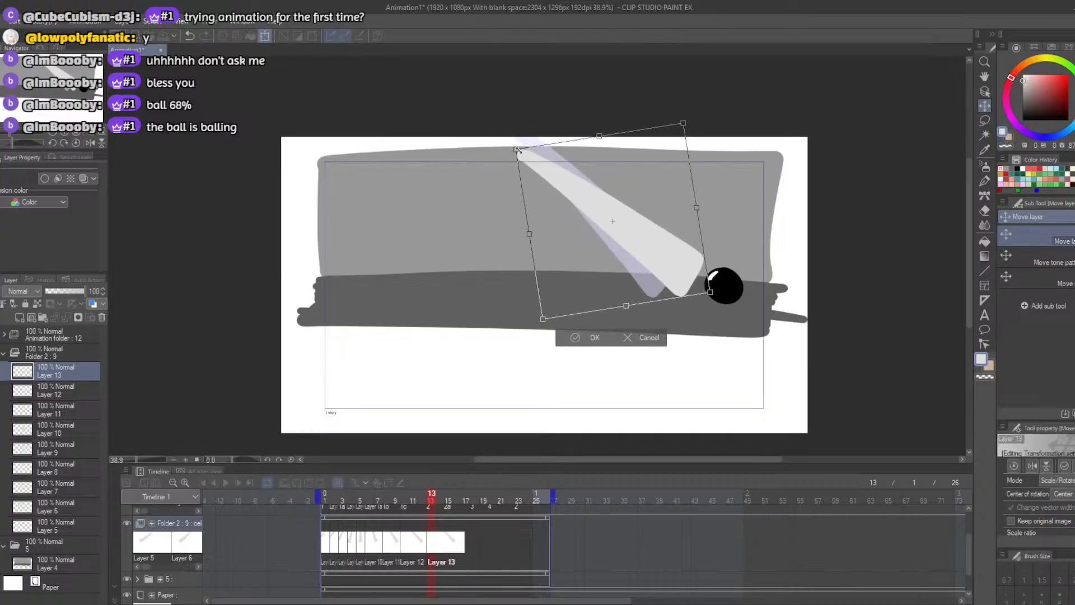
left_click_drag(515, 149, 503, 139)
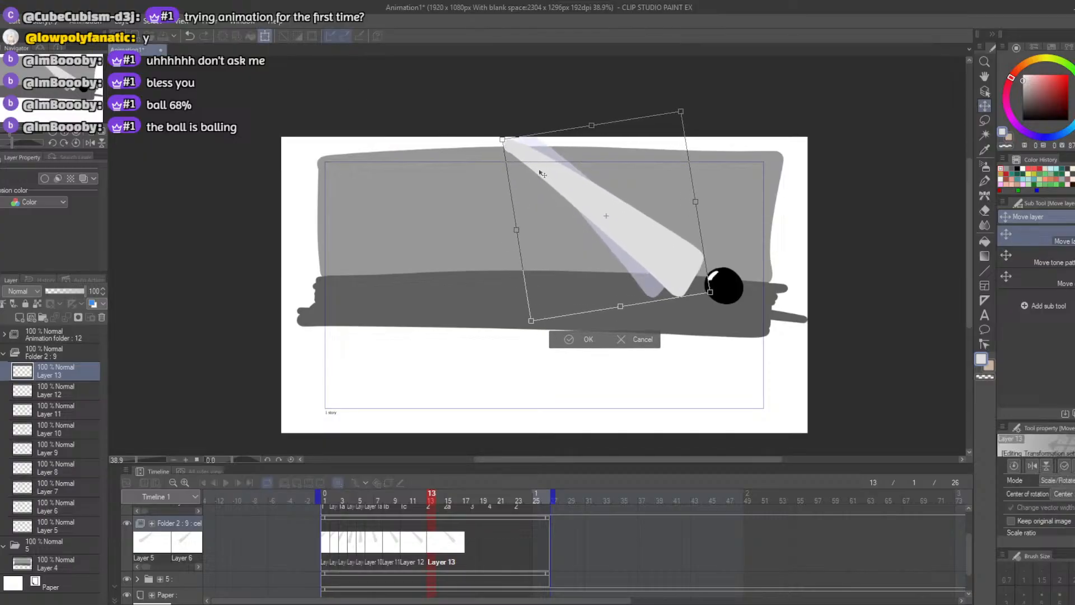
left_click_drag(540, 174, 558, 182)
left_click_drag(521, 146, 544, 170)
left_click(607, 355)
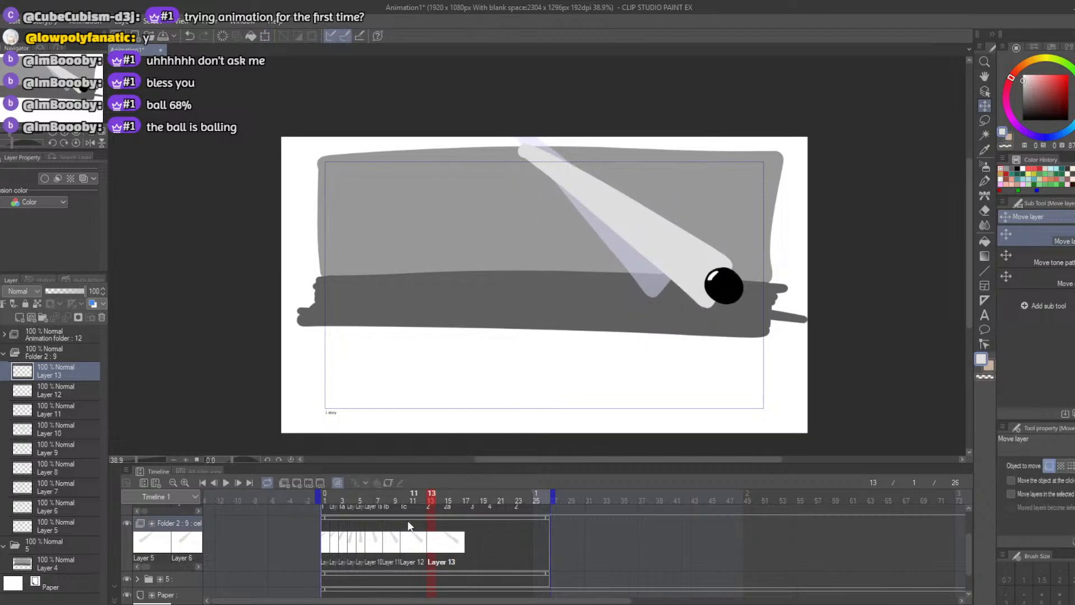
Step: Play back the animation from the first frame with the beam, and again with the beam's animation folder hidden
left_click_drag(430, 506, 307, 502)
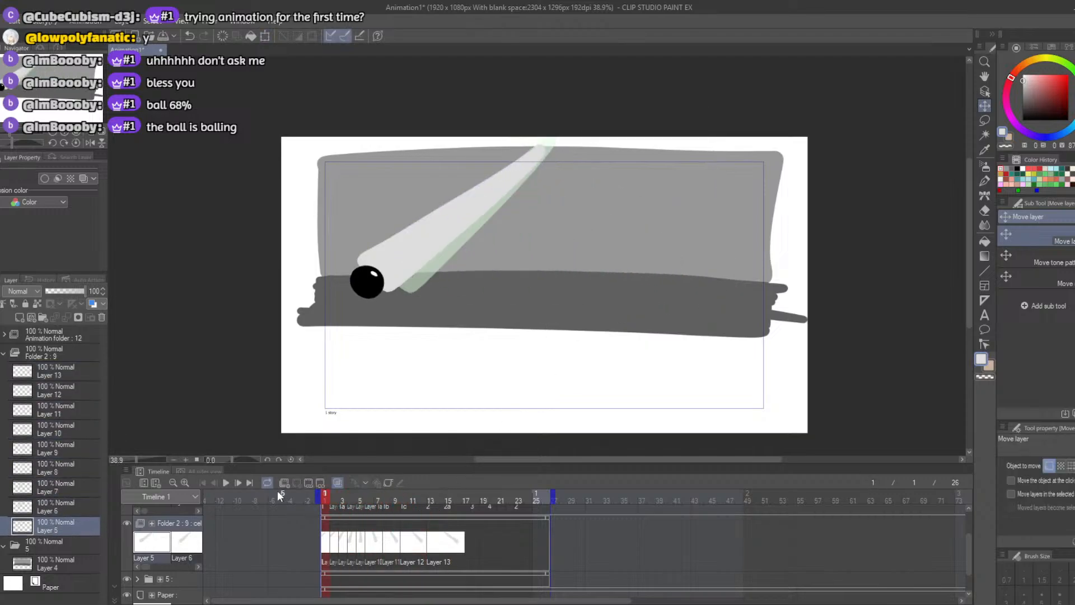
left_click(237, 483)
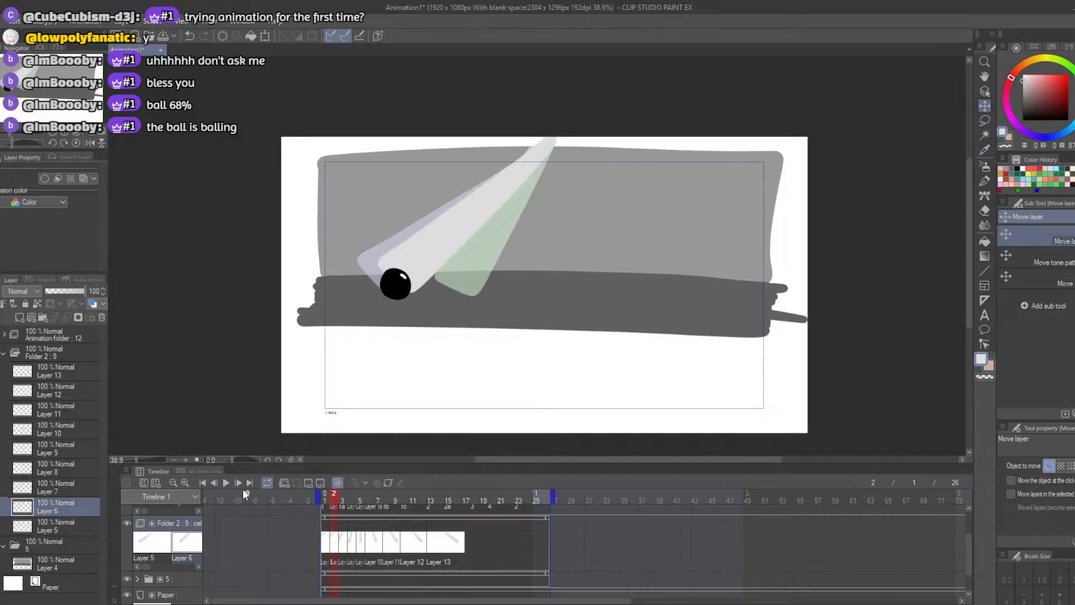
left_click(227, 483)
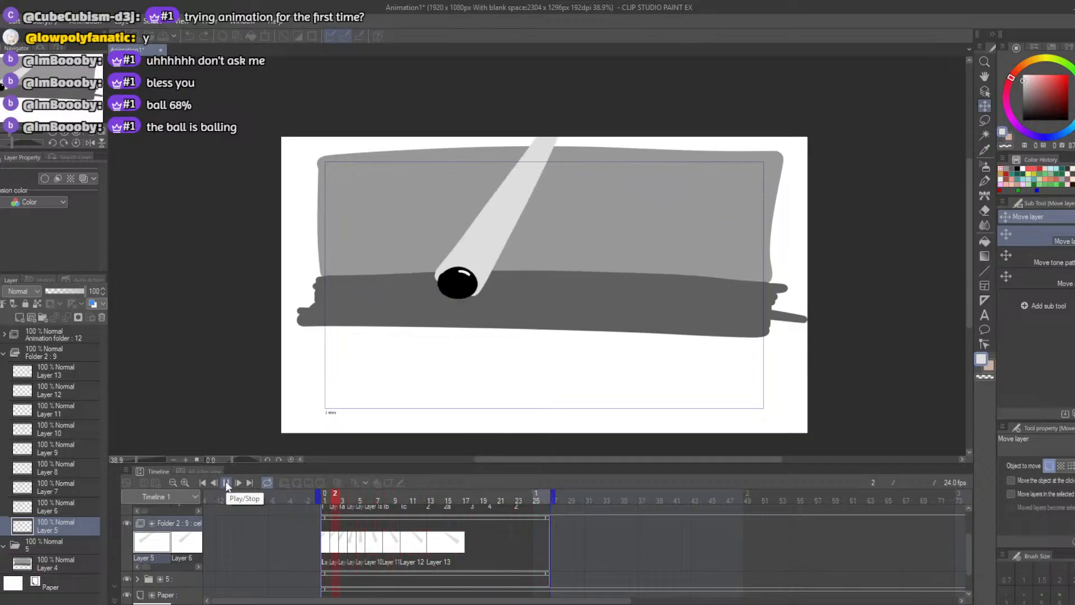
left_click(226, 483)
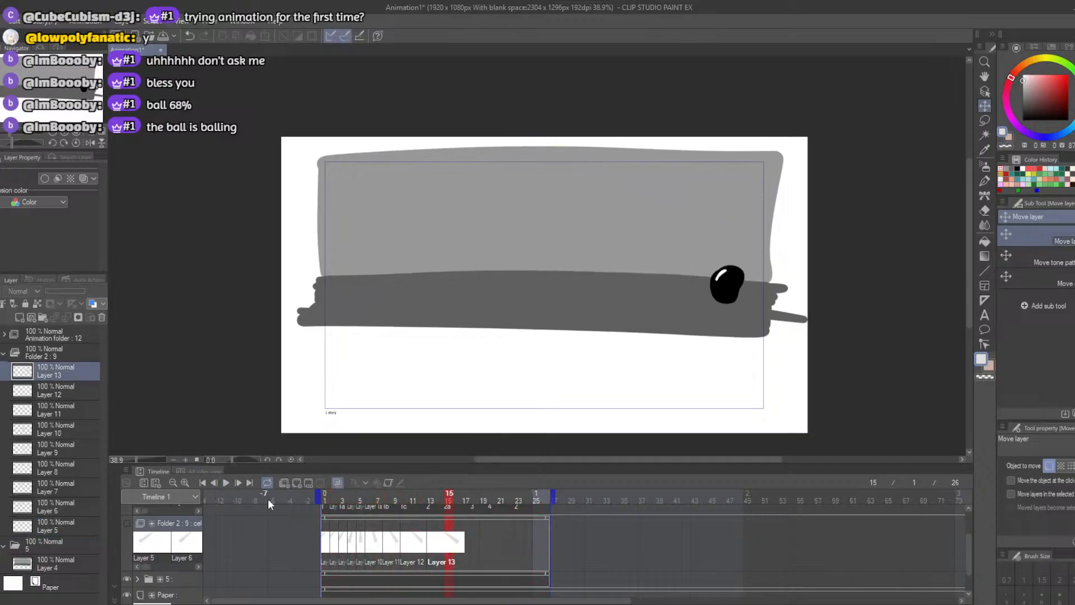
left_click(226, 482)
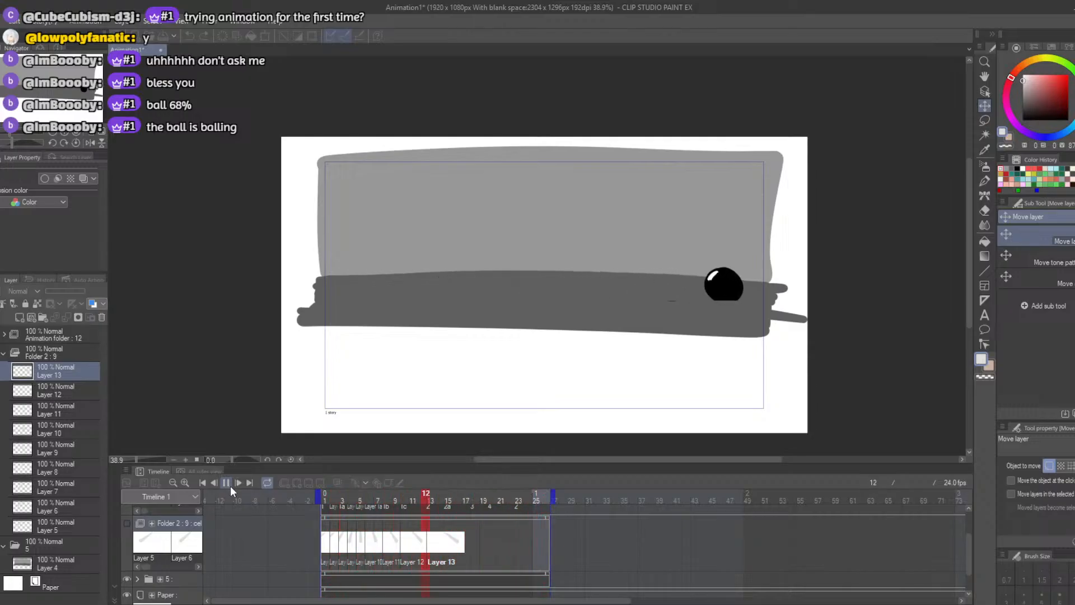
Step: Stop the playback, return to frame 1 of the beam animation and save the file
left_click(226, 483)
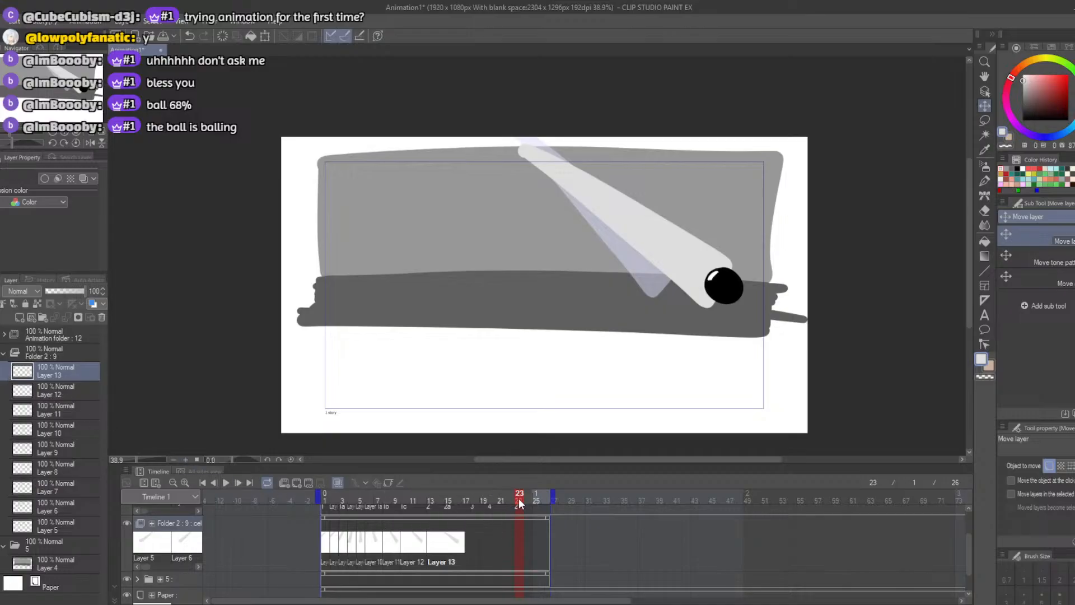
left_click_drag(516, 496, 317, 503)
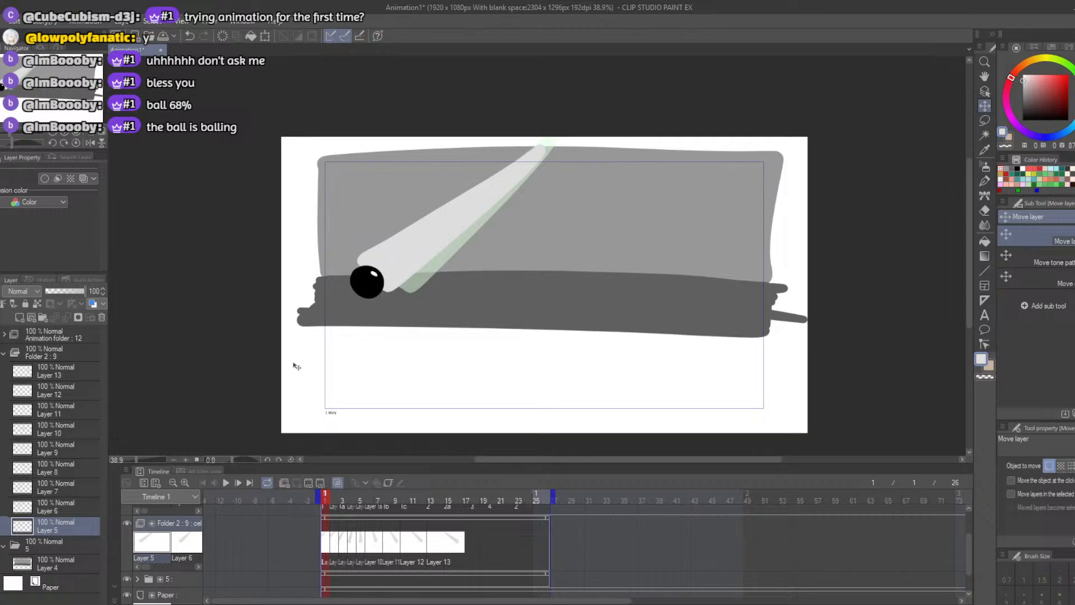
left_click(3, 21)
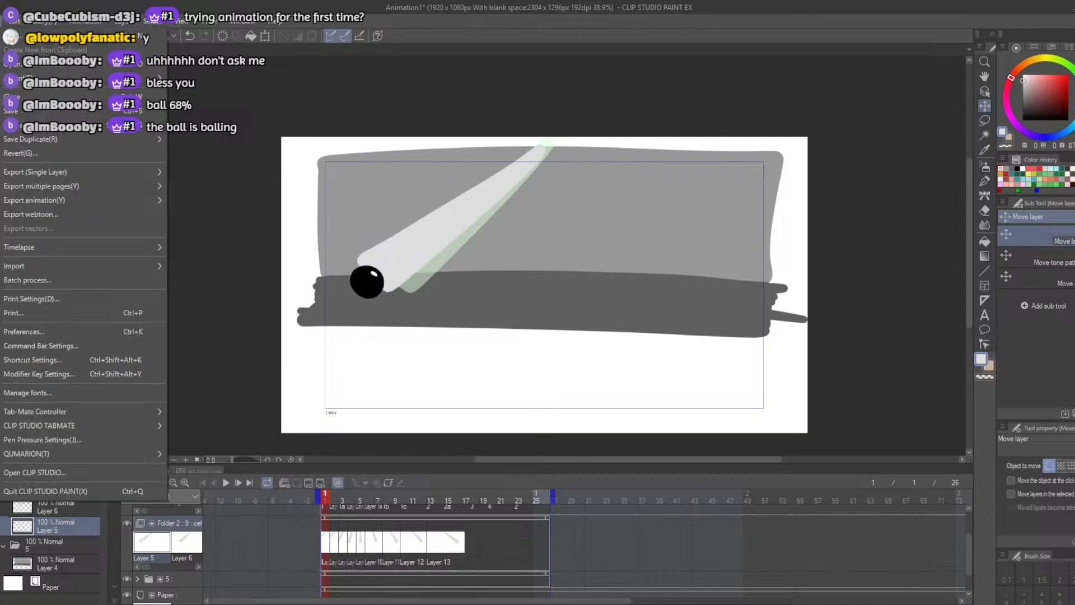
left_click(10, 111)
Step: Turn off onion skin and extend the frame 1 beam's upper edge past the ball with the G-pen at size 70
scroll(361, 267, "up", 2)
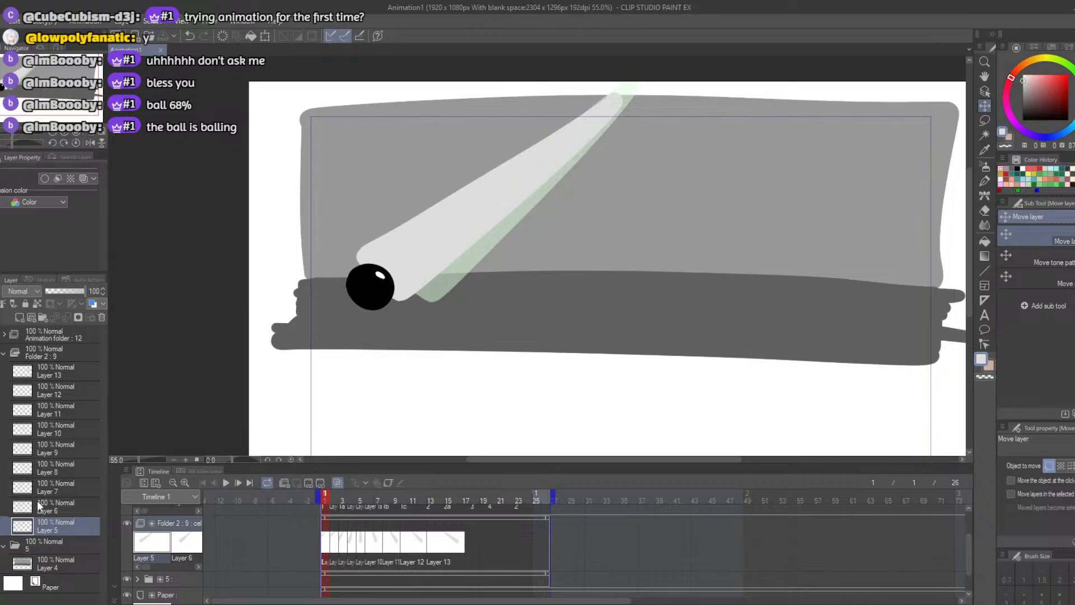
left_click(336, 482)
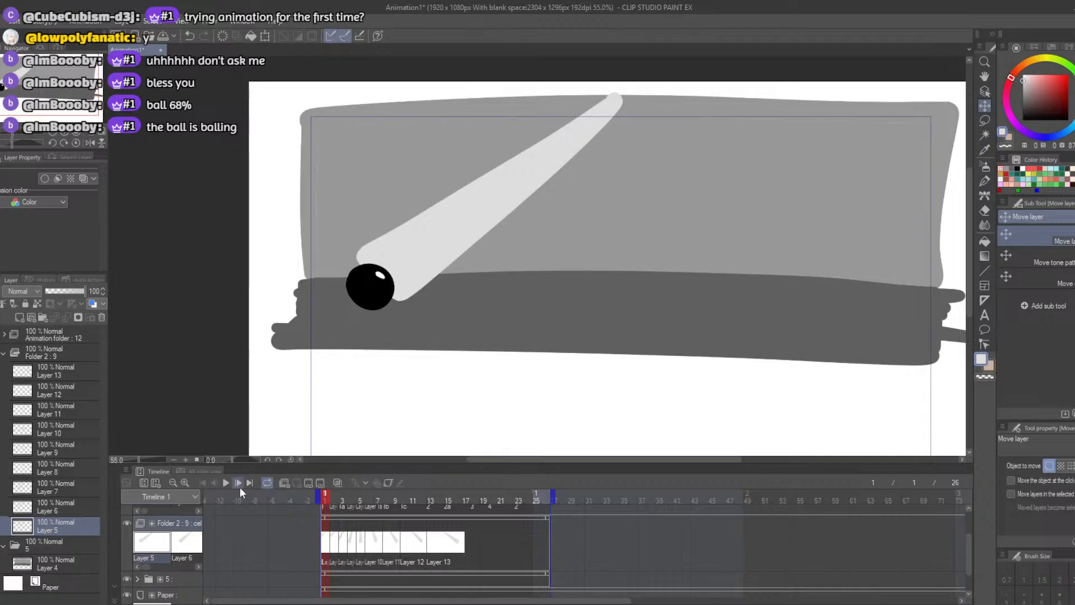
key("p")
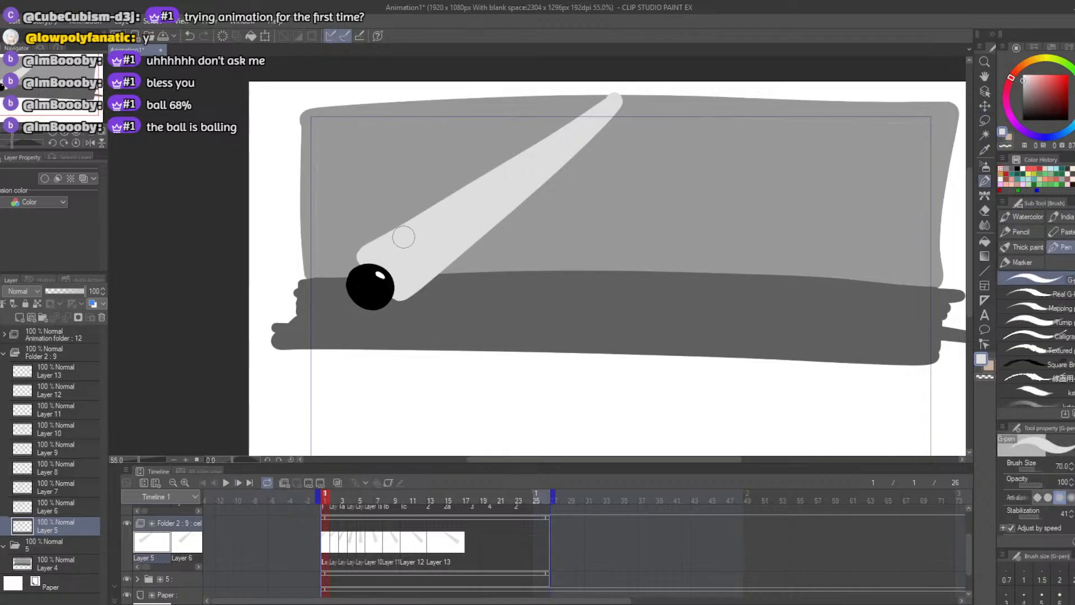
left_click_drag(403, 237, 331, 272)
key("ctrl+z")
key("ctrl+z")
left_click_drag(381, 244, 316, 280)
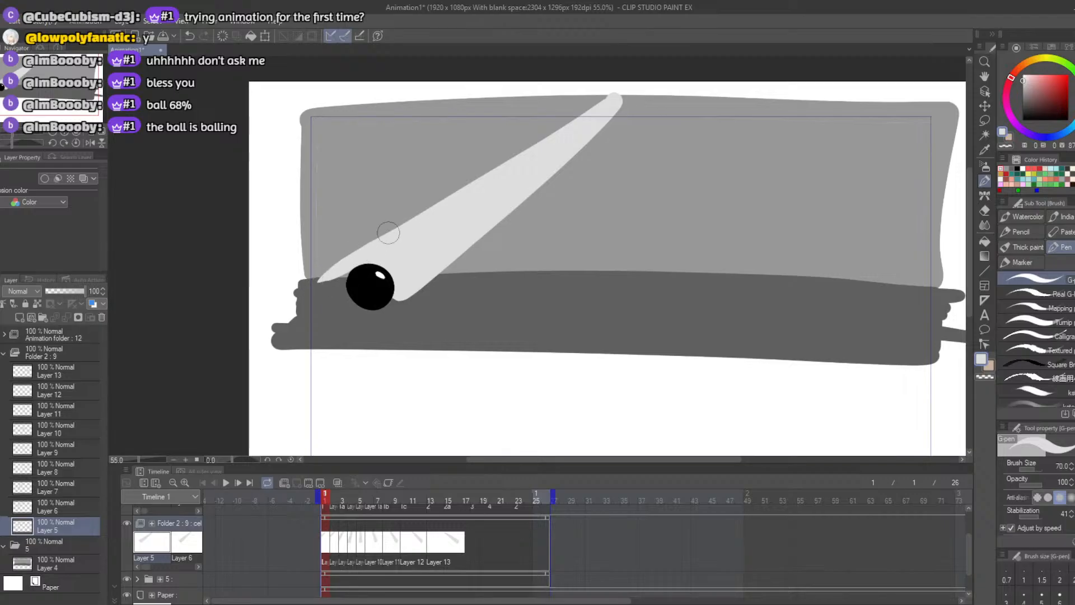
key("ctrl+z")
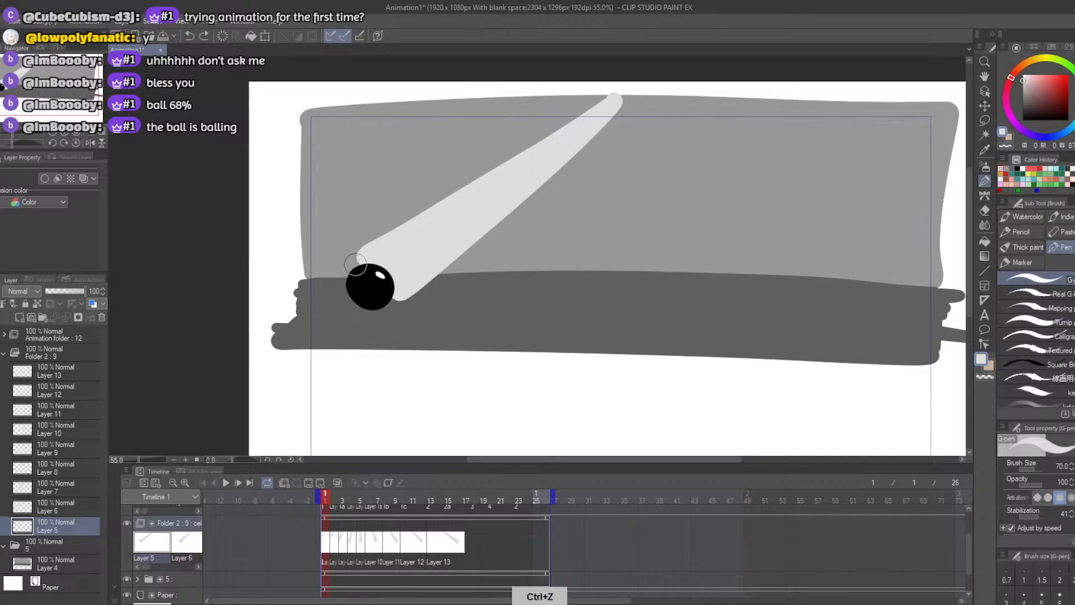
key("ctrl+z")
left_click_drag(369, 252, 323, 283)
key("ctrl+z")
left_click_drag(380, 244, 314, 291)
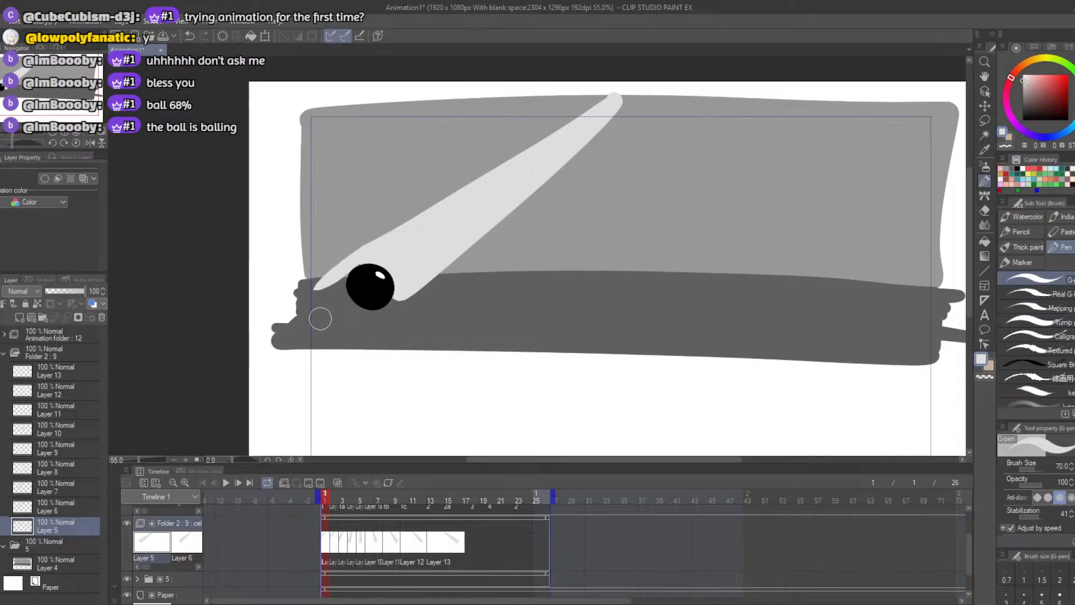
Step: Extend the beam's lower edge beneath the ball and close its wide end into a rounded tip around the ball
key("ctrl+z")
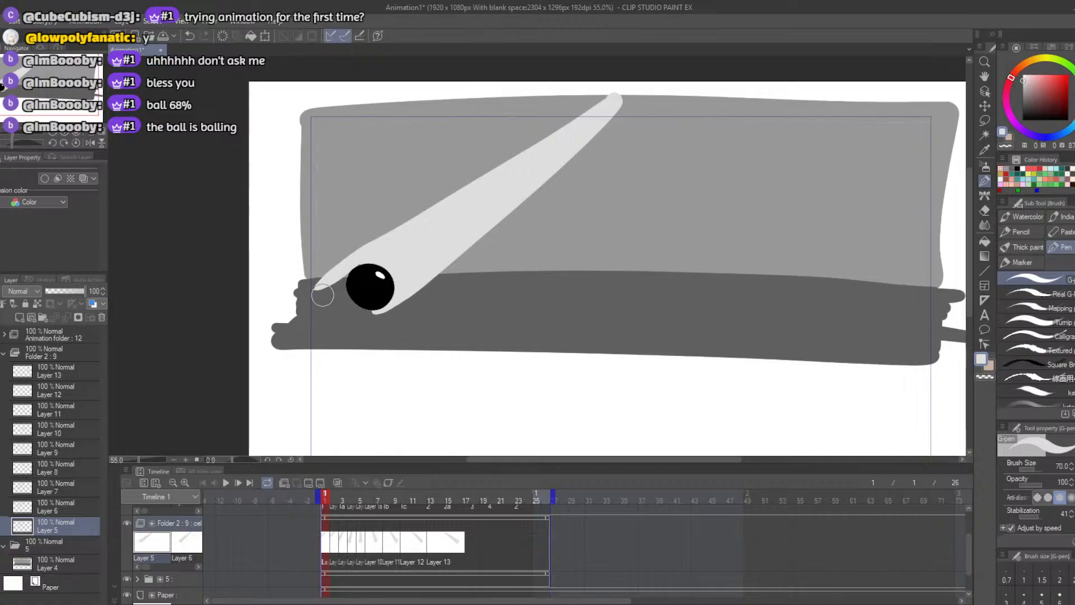
mouse_move(376, 312)
left_mouse_down()
mouse_move(325, 304)
mouse_move(375, 306)
mouse_move(316, 294)
mouse_move(365, 294)
mouse_move(335, 299)
mouse_move(378, 303)
mouse_move(332, 303)
mouse_move(375, 307)
mouse_move(325, 302)
mouse_move(352, 295)
mouse_move(322, 293)
mouse_move(368, 271)
left_mouse_up()
key("ctrl+z")
key("ctrl+z")
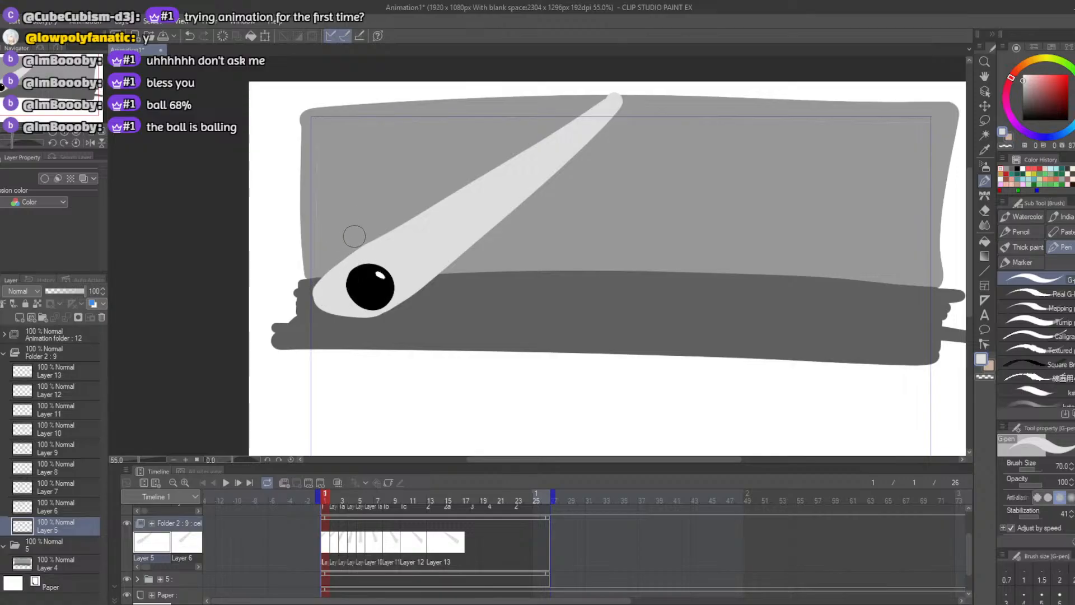
Step: Trim the beam's upper edge into a straight line down to its rounded tip with the Hard eraser at size 40
key("e")
left_click_drag(386, 233, 327, 273)
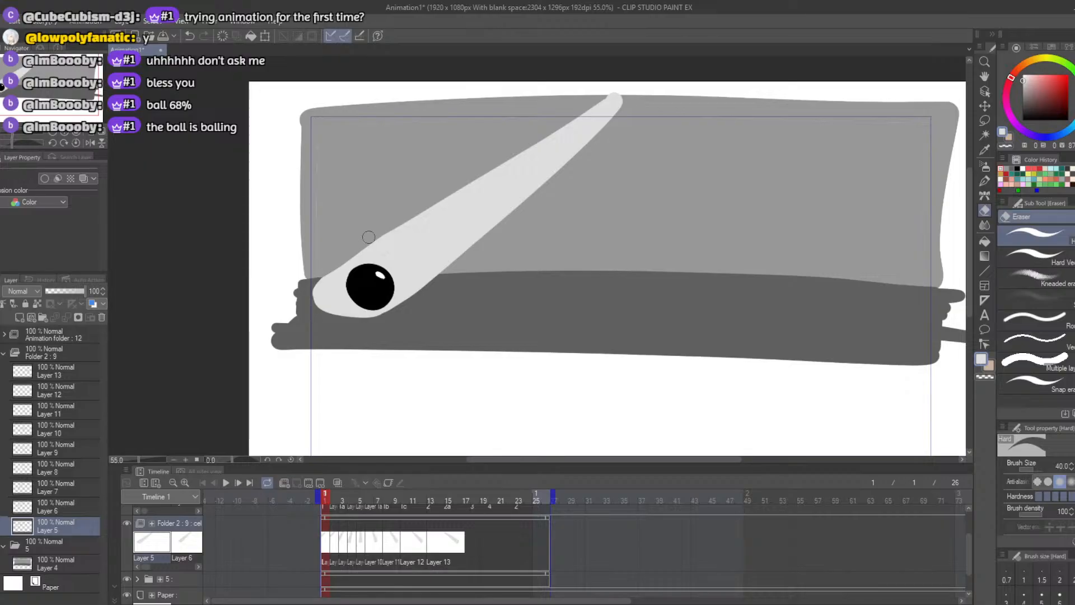
key("ctrl+z")
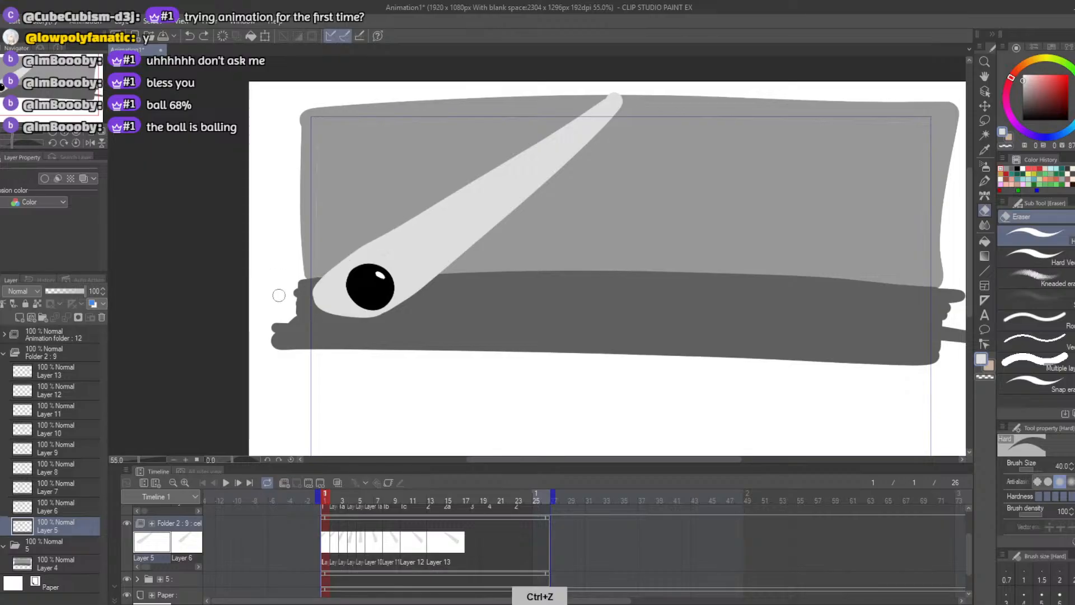
left_click_drag(374, 240, 329, 271)
key("ctrl+z")
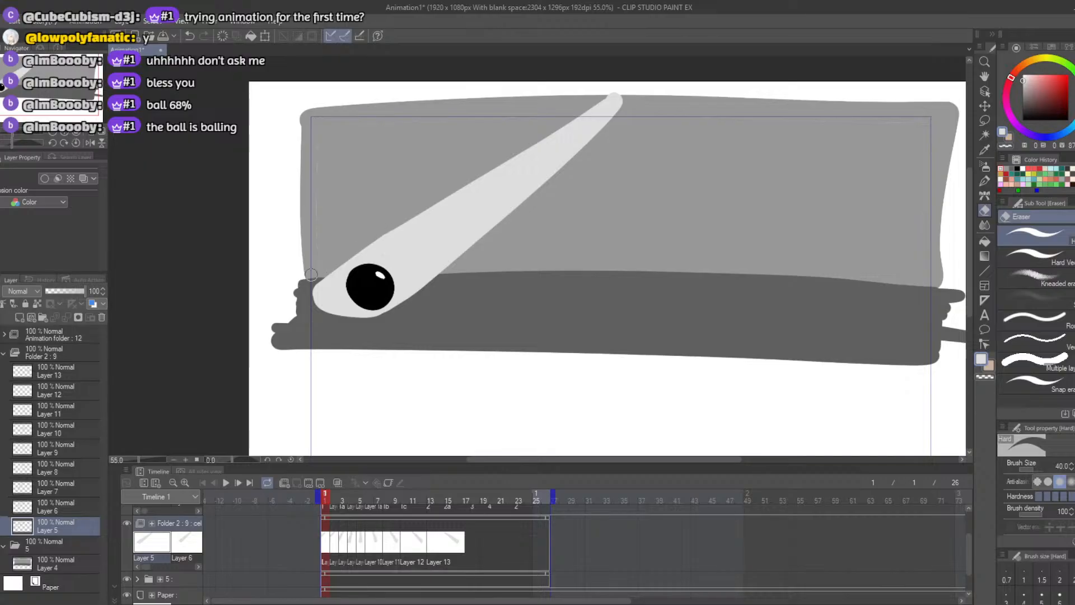
key("ctrl+z")
key("ctrl+z")
left_click_drag(416, 207, 291, 295)
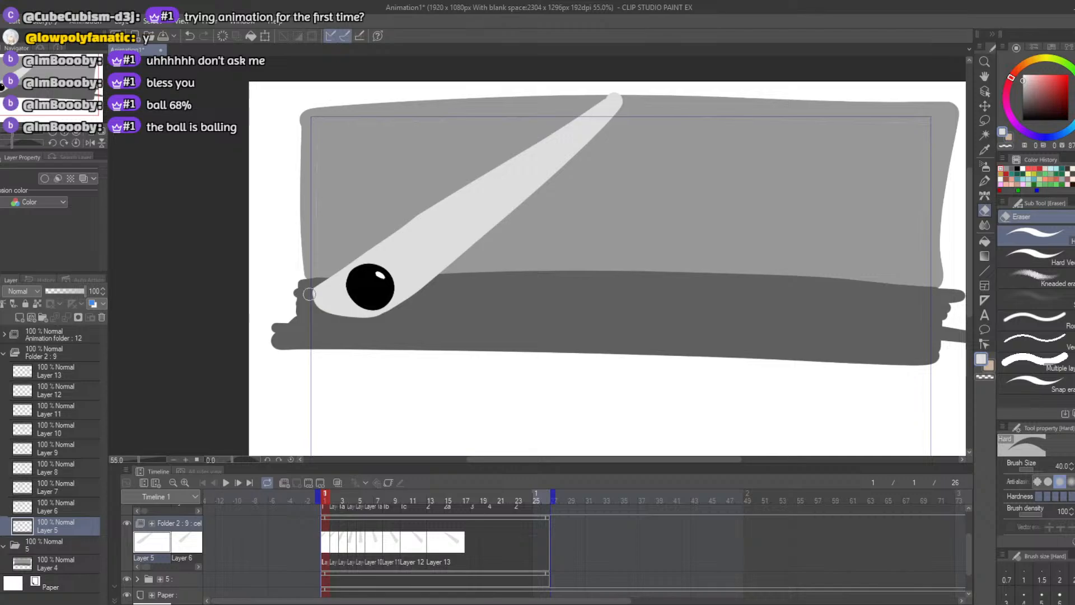
Step: Erase a small shadow patch out of the beam directly beneath the ball
mouse_move(369, 307)
left_mouse_down()
mouse_move(341, 303)
mouse_move(375, 309)
mouse_move(341, 301)
mouse_move(354, 273)
mouse_move(309, 300)
left_mouse_up()
key("ctrl+z")
key("ctrl+z")
key("ctrl+z")
Step: Try to erase the beam behind the ball out to its tip, leaving only thin edges around an open shadow
left_click_drag(366, 269, 300, 309)
key("ctrl+z")
left_click_drag(364, 270, 304, 309)
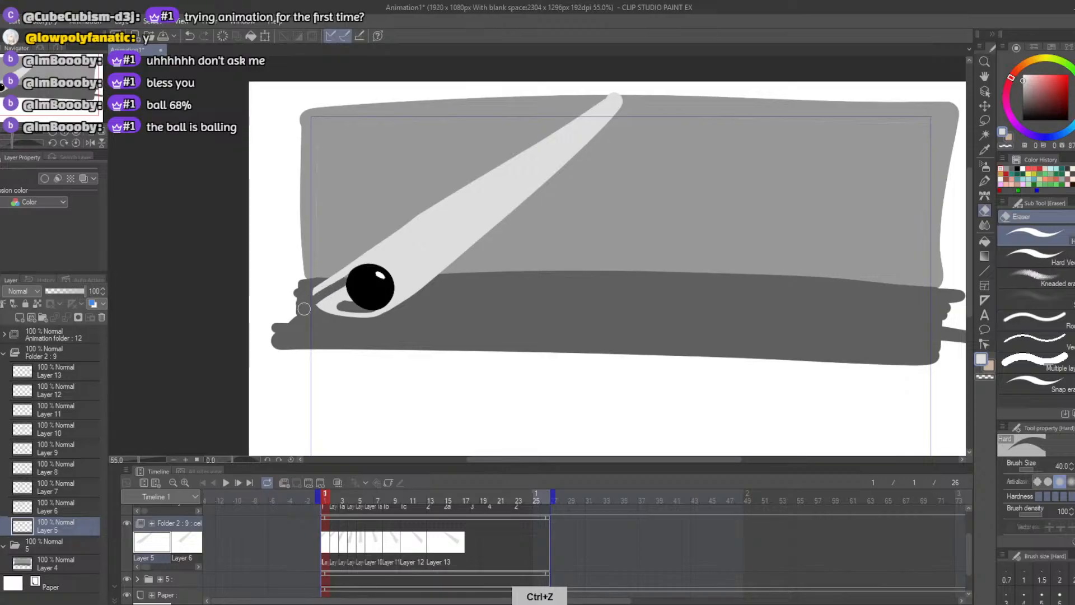
mouse_move(357, 272)
left_mouse_down()
mouse_move(316, 301)
mouse_move(327, 300)
mouse_move(362, 270)
mouse_move(314, 280)
mouse_move(333, 286)
mouse_move(360, 271)
mouse_move(310, 308)
left_mouse_up()
key("ctrl+z")
key("ctrl+z")
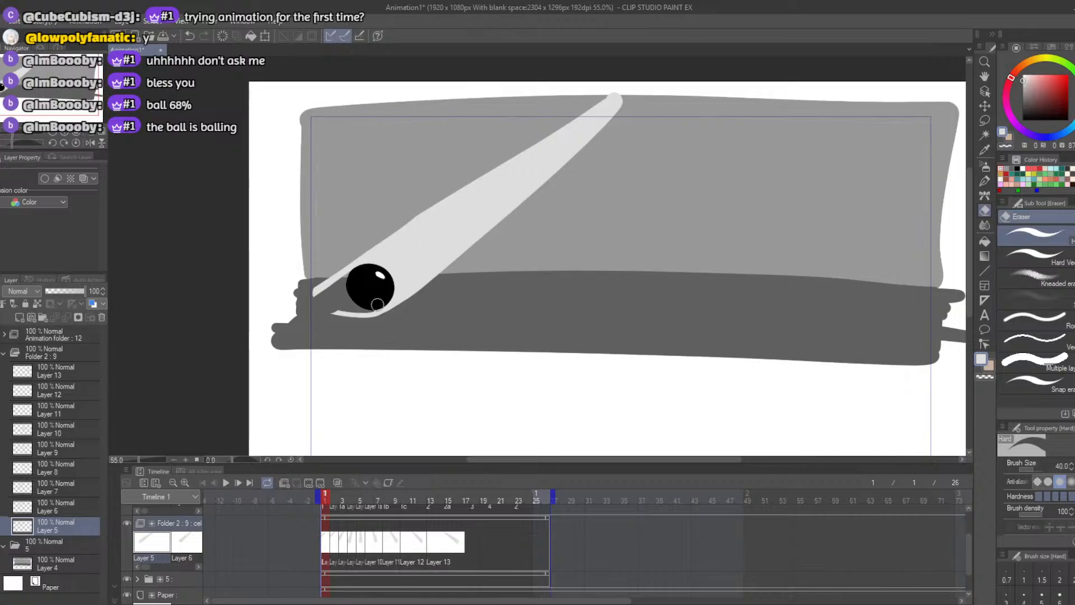
key("ctrl+z")
key("ctrl+z")
left_click_drag(356, 314, 337, 313)
key("ctrl+z")
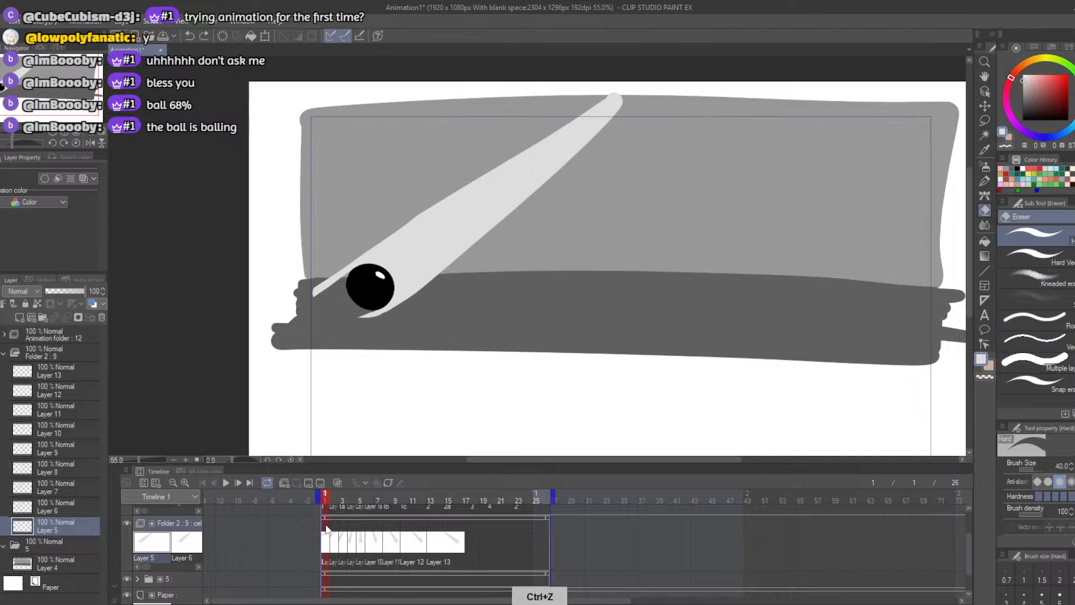
Step: Try to shorten the thin lower beam edge beneath the ball, and undo the erasing back to the small shadow patch
key("ctrl+z")
left_click_drag(334, 311, 355, 310)
key("ctrl+z")
key("ctrl+z")
key("ctrl+z")
key("ctrl+z")
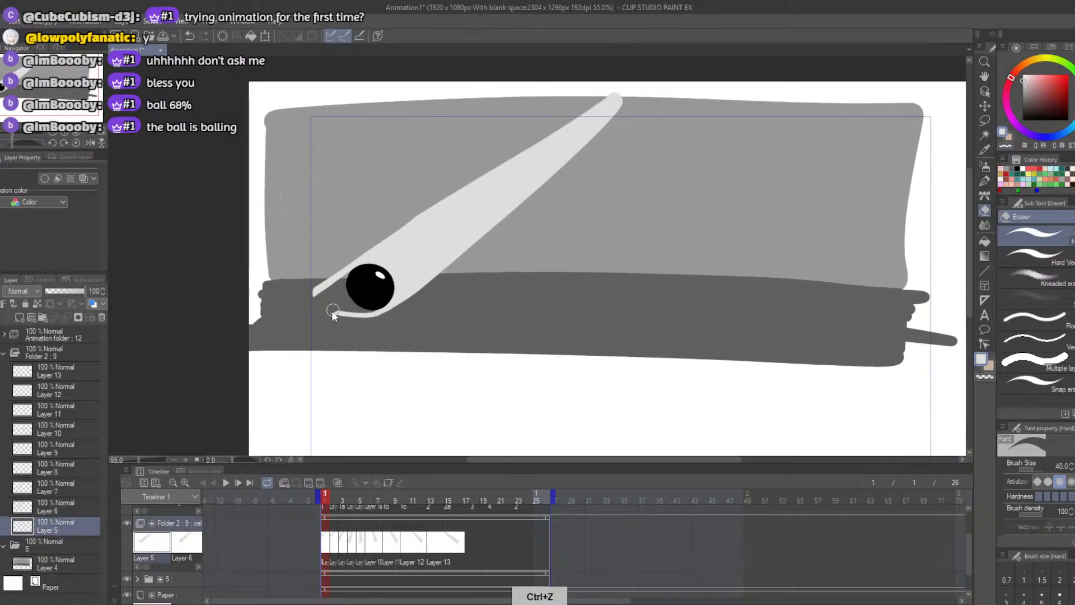
left_click_drag(362, 307, 354, 309)
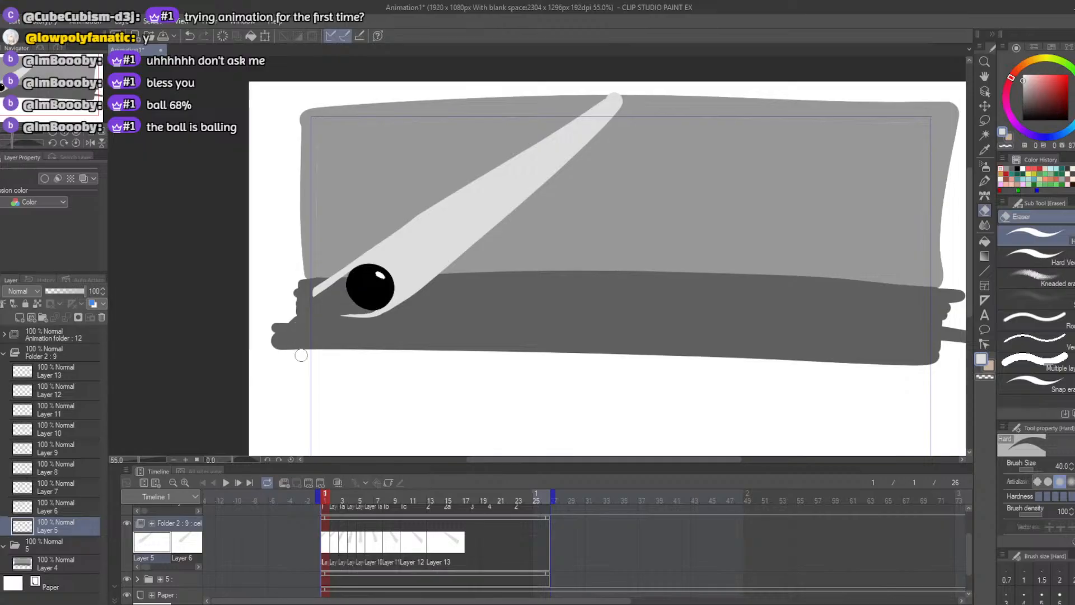
key("ctrl+z")
key("ctrl+z")
key("ctrl+z")
key("ctrl+z")
key("ctrl+z")
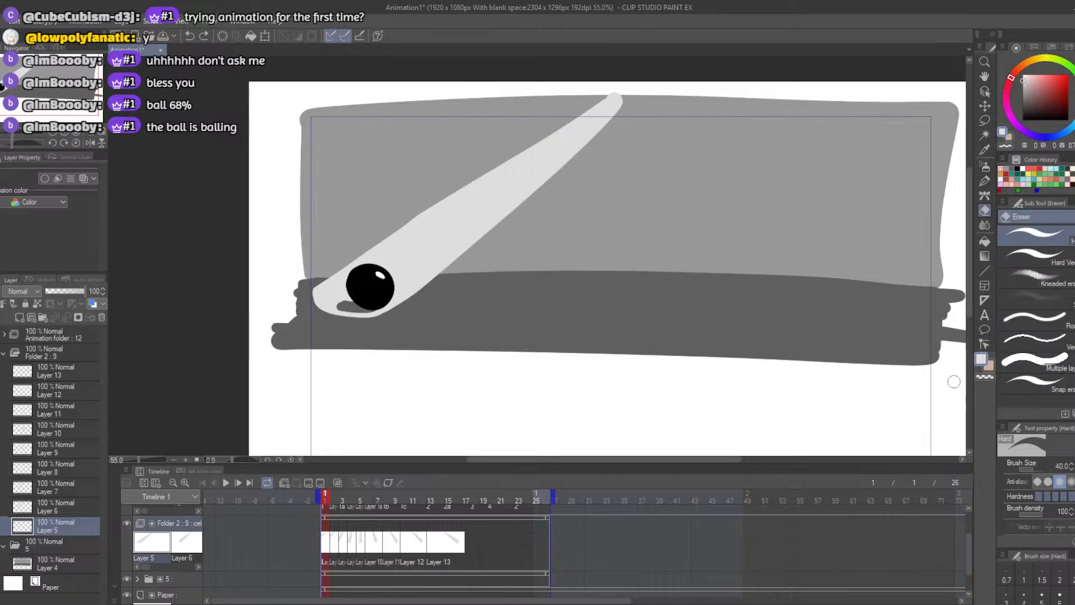
Step: Try fading the beam beside the ball with the Soft eraser at size 50
left_click(1032, 298)
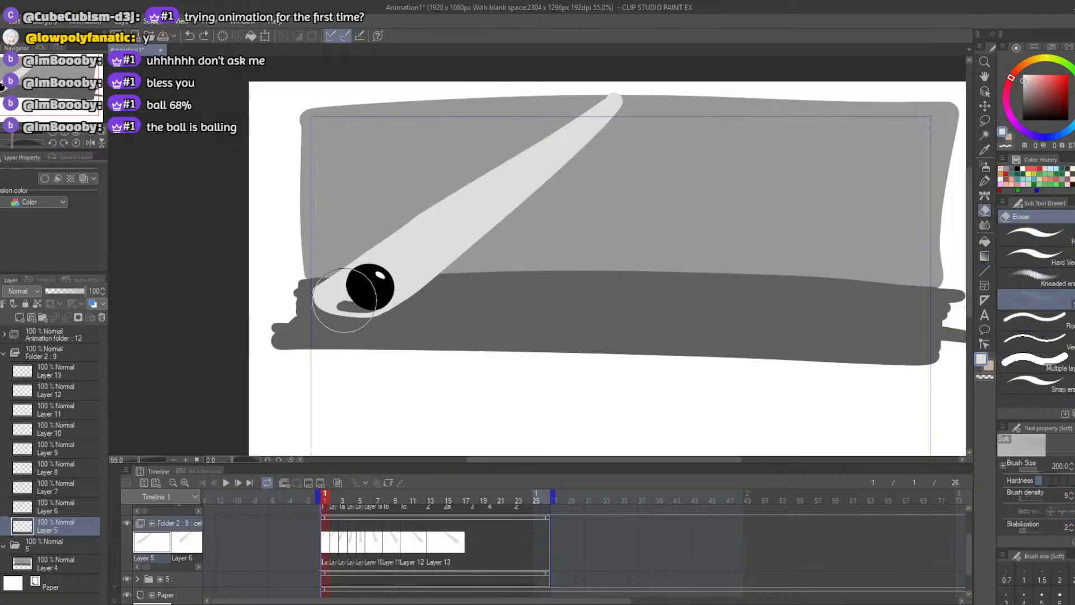
key("bracketright")
key("bracketleft")
key("bracketleft")
key("bracketleft")
key("bracketleft")
key("bracketleft")
key("bracketleft")
key("bracketleft")
key("bracketleft")
left_click_drag(340, 294, 346, 298)
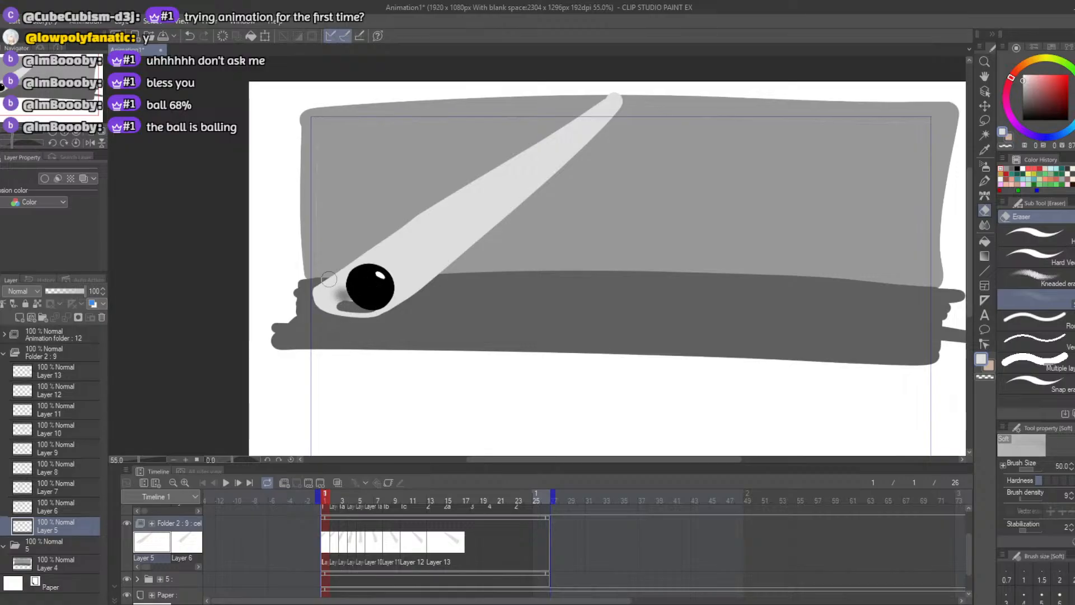
Step: Sample a gray beside the ball and try a G-pen shadow stroke with it on the beam's wide end
right_click(336, 281)
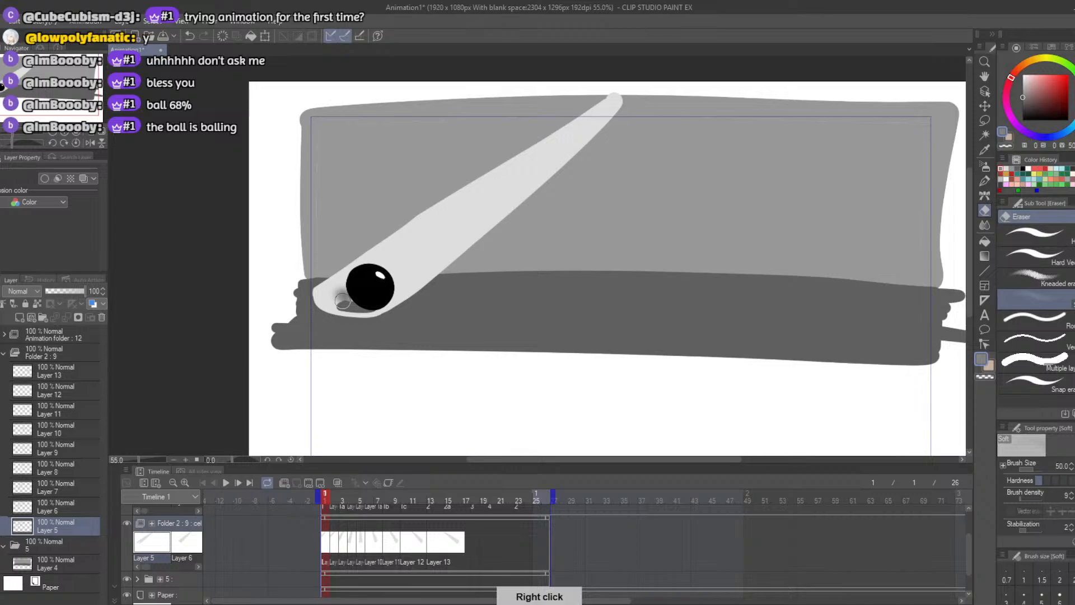
key("ctrl+z")
key("b")
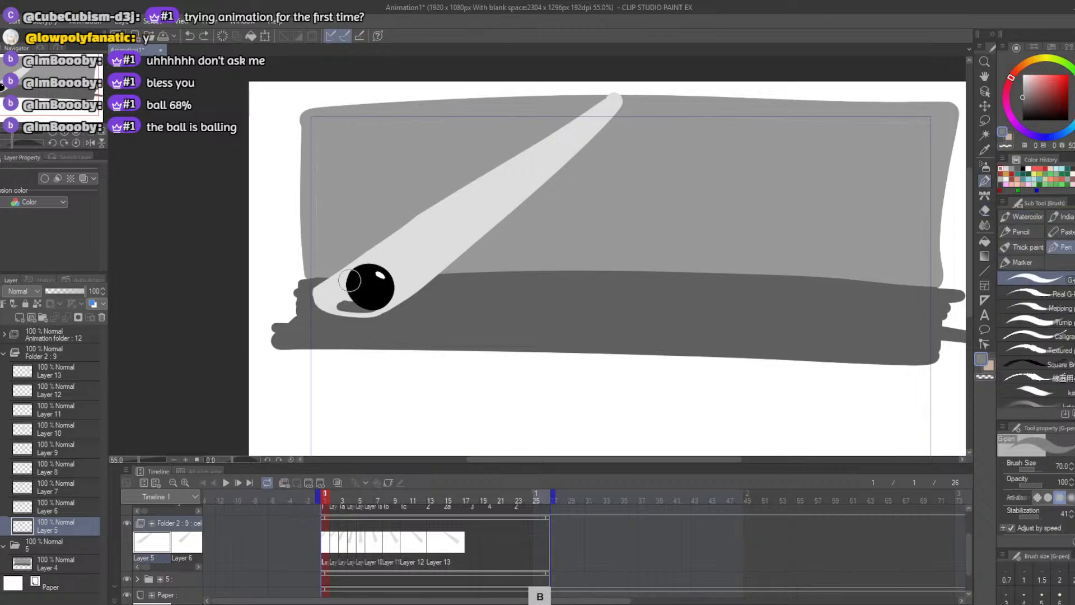
left_click(983, 211)
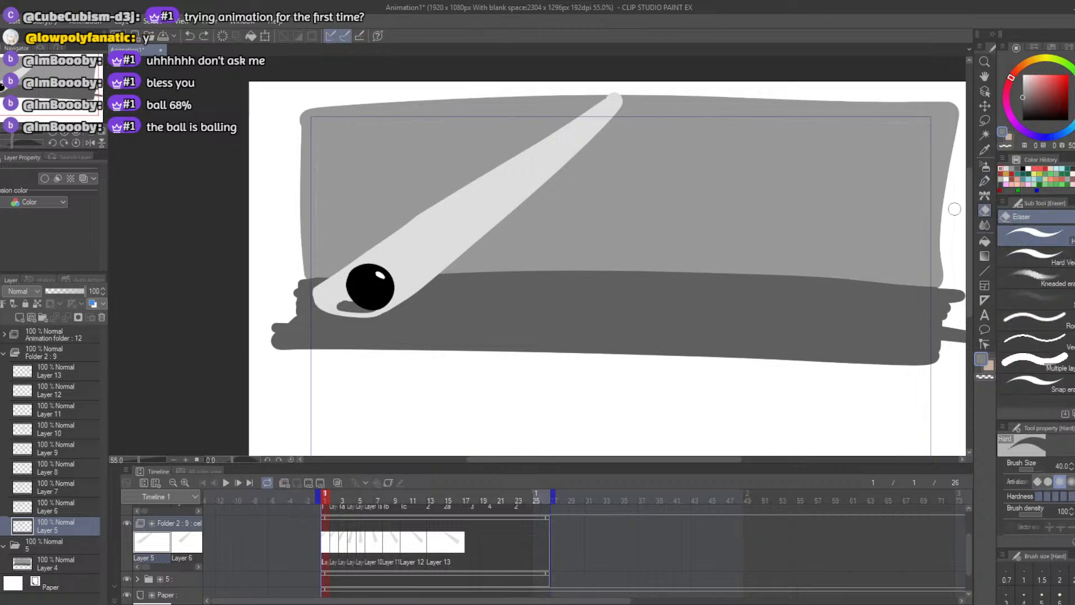
key("b")
key("ctrl+z")
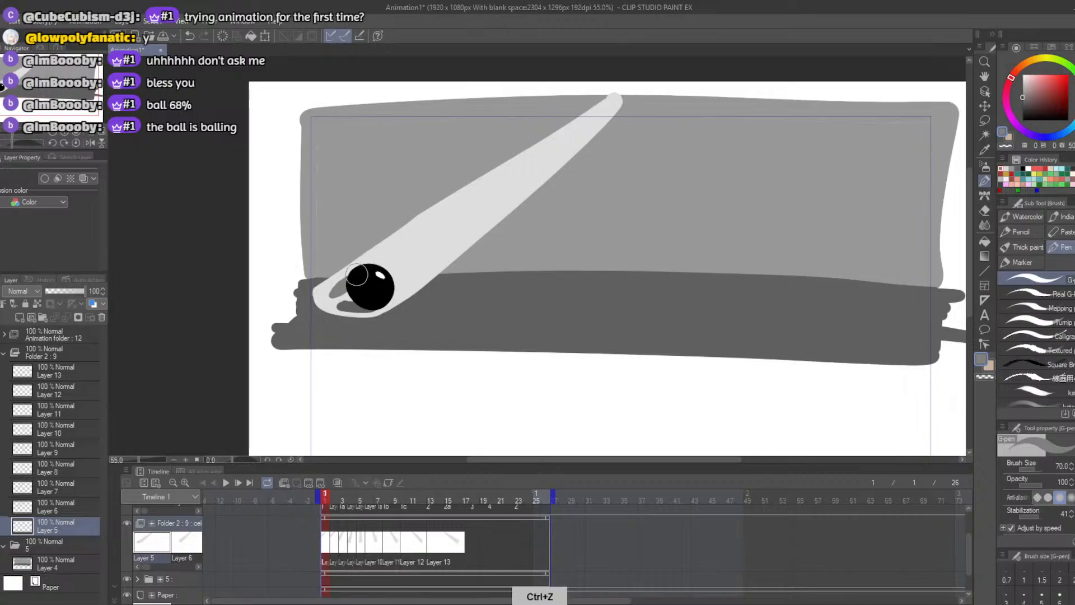
key("ctrl+z")
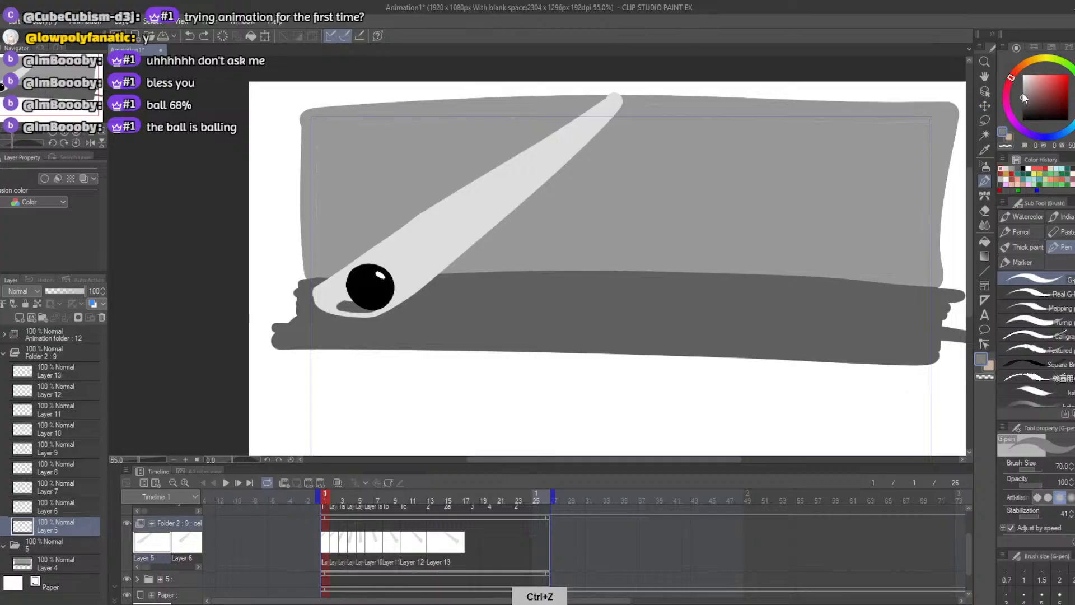
Step: Choose a lighter gray and paint a shadow patch on the beam behind the ball with the G-pen
left_click_drag(1022, 93, 1022, 88)
left_click_drag(334, 290, 347, 288)
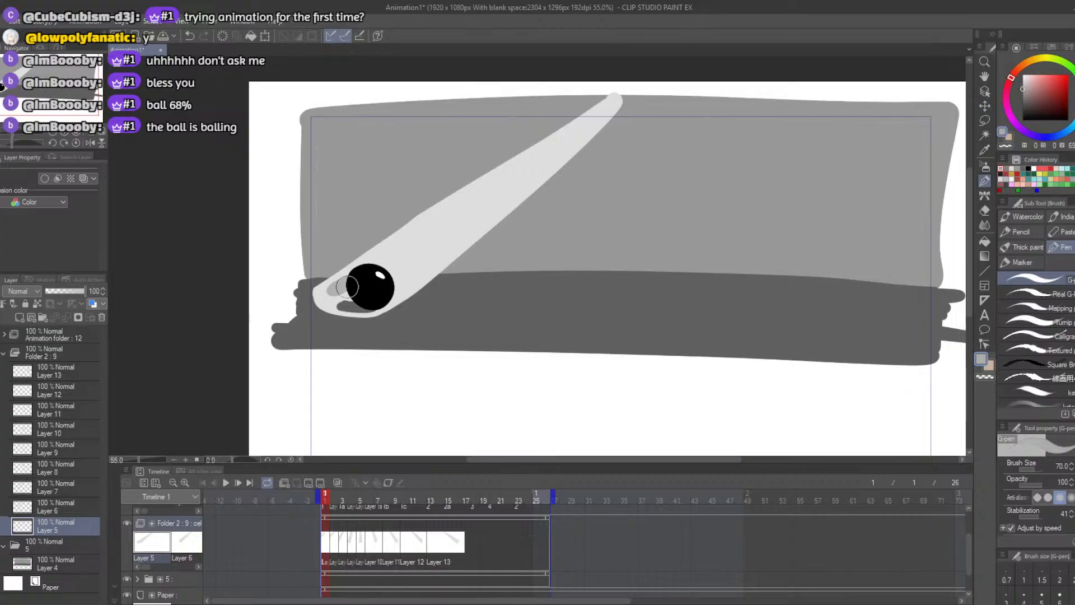
key("ctrl+z")
key("ctrl+z")
left_click_drag(359, 279, 320, 305)
key("ctrl+z")
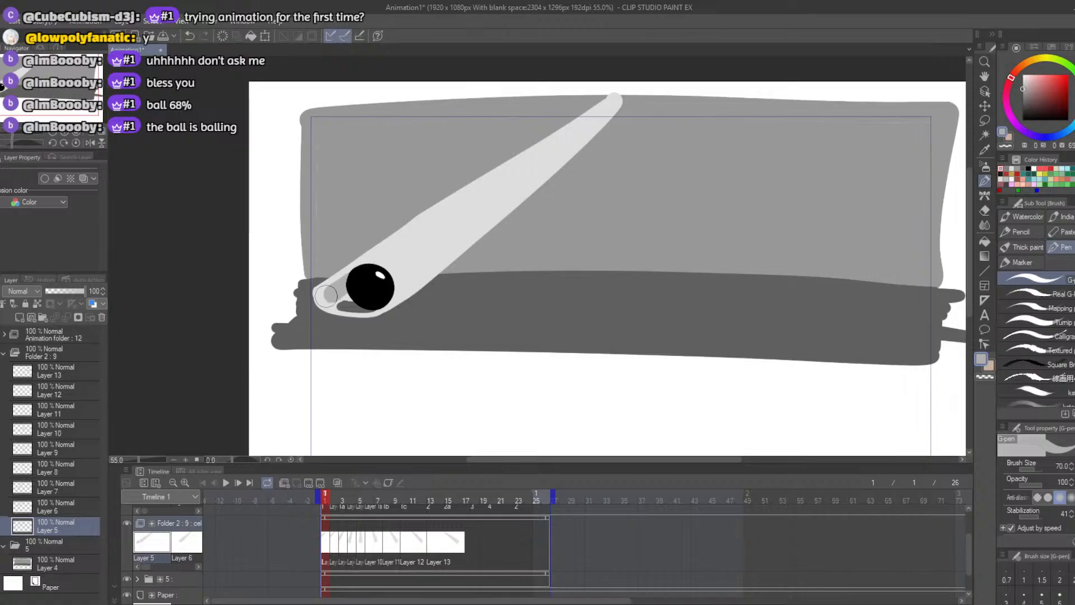
Step: Try to fill the beam's end around and beneath the ball with the light gray shadow
mouse_move(331, 301)
left_mouse_down()
mouse_move(368, 308)
mouse_move(326, 306)
mouse_move(332, 294)
mouse_move(304, 311)
mouse_move(370, 323)
left_mouse_up()
key("e")
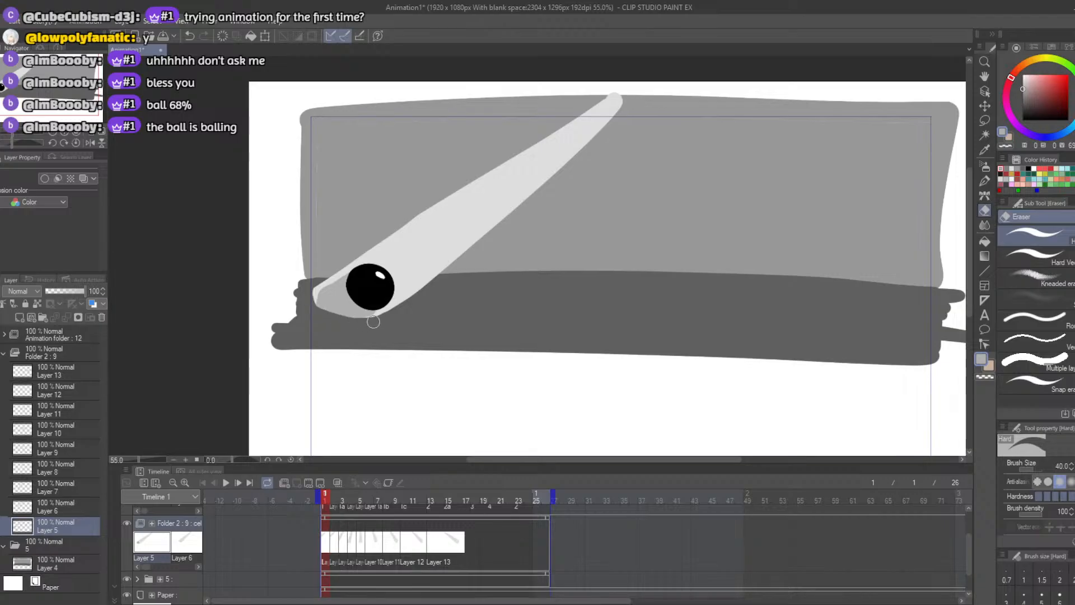
key("ctrl+z")
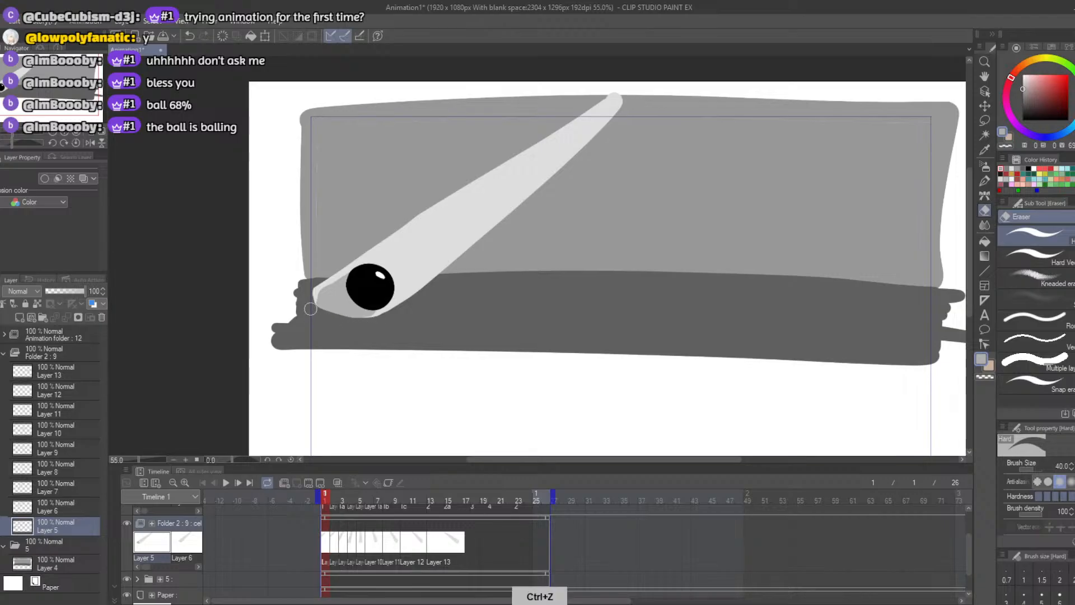
key("b")
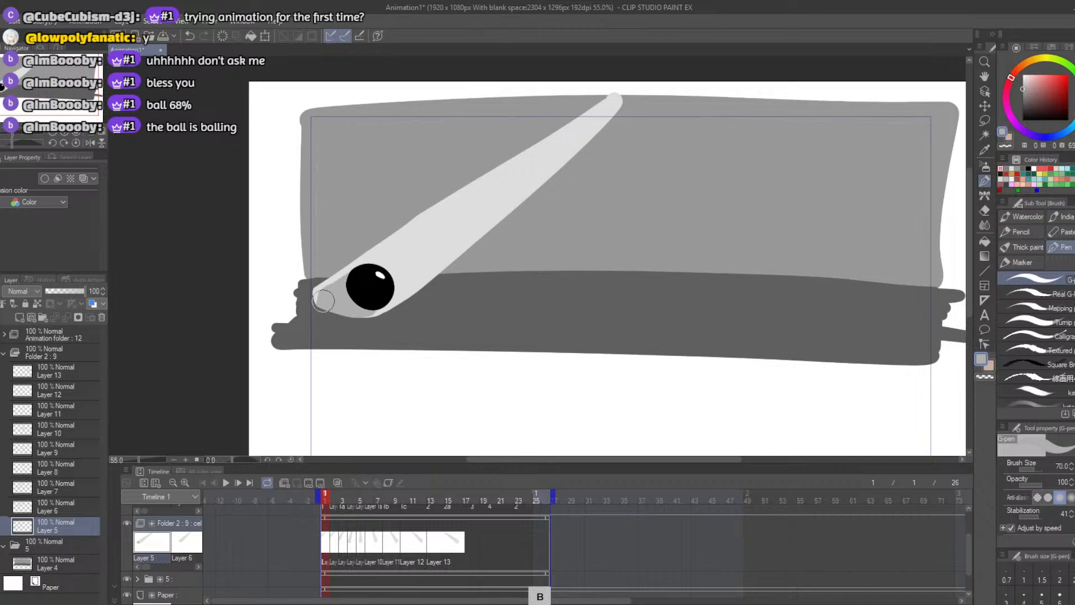
key("ctrl+z")
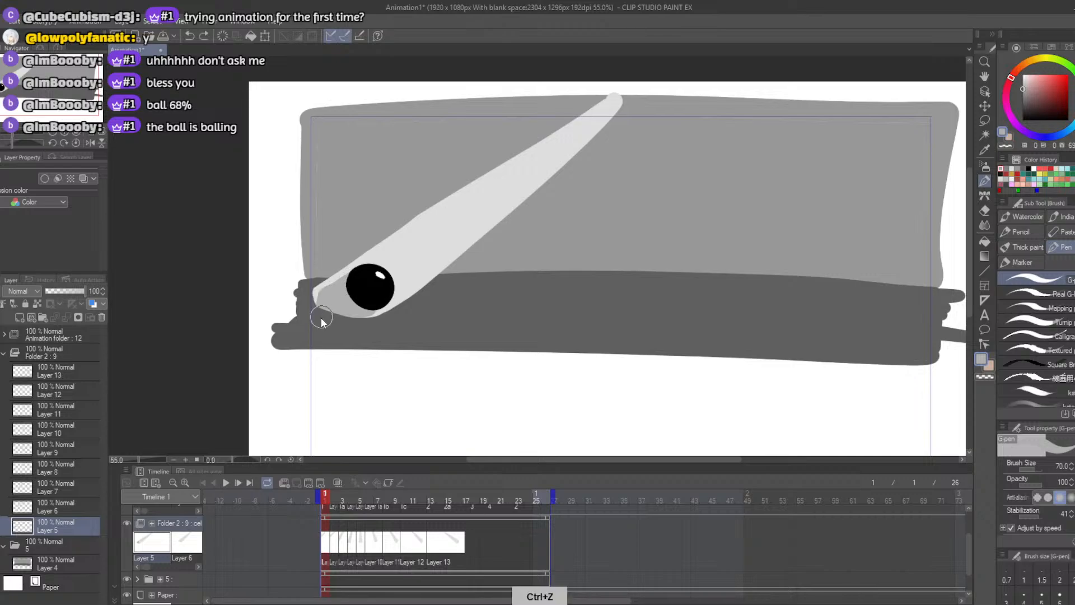
key("ctrl+z")
key("ctrl+z")
key("ctrl+z")
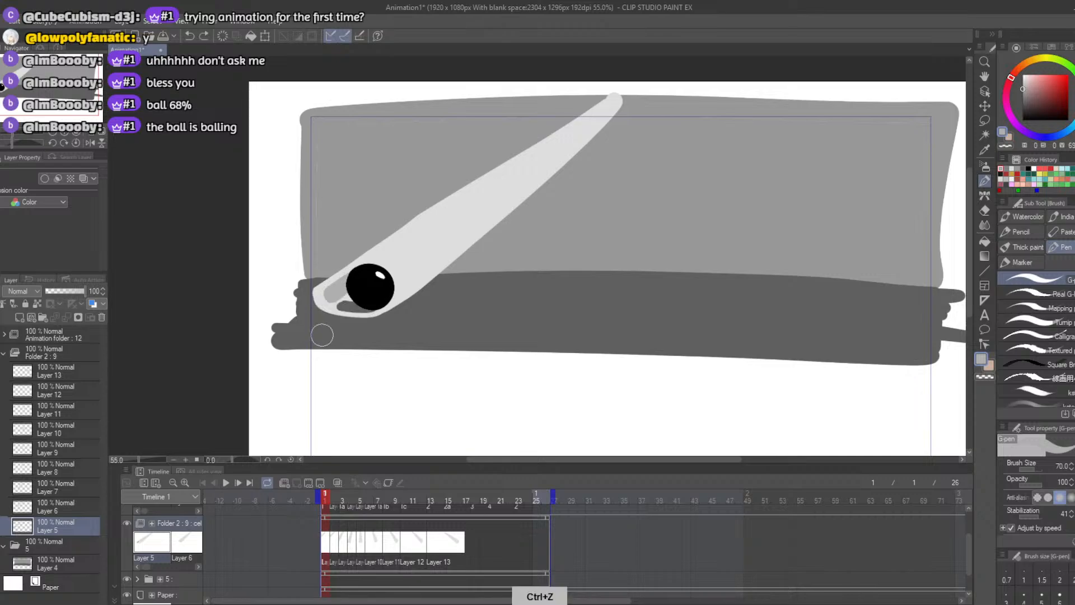
Step: Reduce the G-pen size to 20 and extend the light gray shadow to the tip of the beam
key("bracketleft")
key("bracketleft")
key("bracketleft")
key("bracketleft")
left_click_drag(327, 291, 313, 302)
key("ctrl+z")
key("ctrl+z")
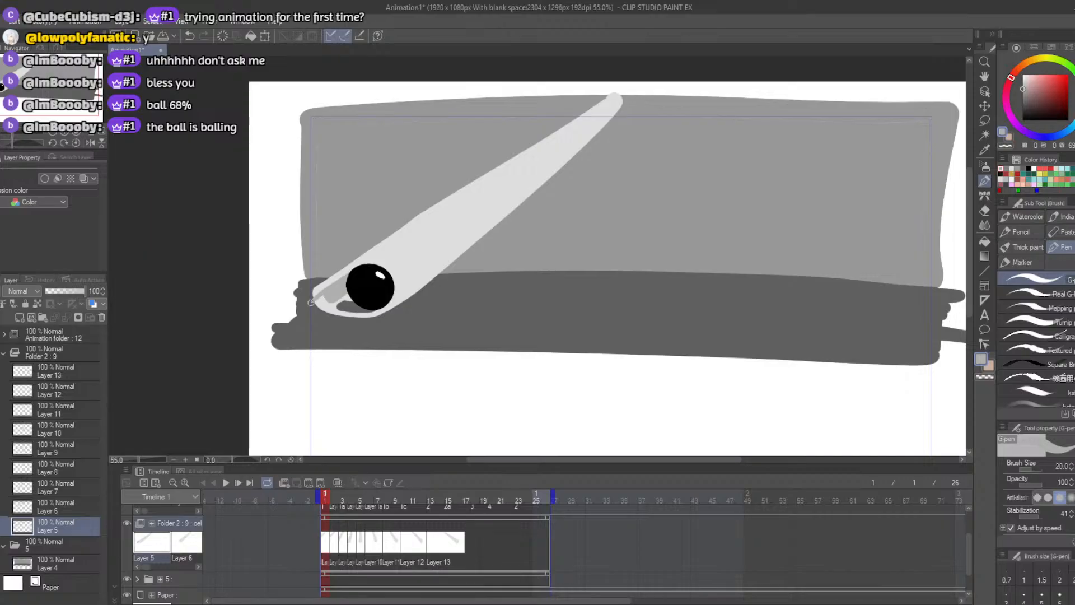
key("e")
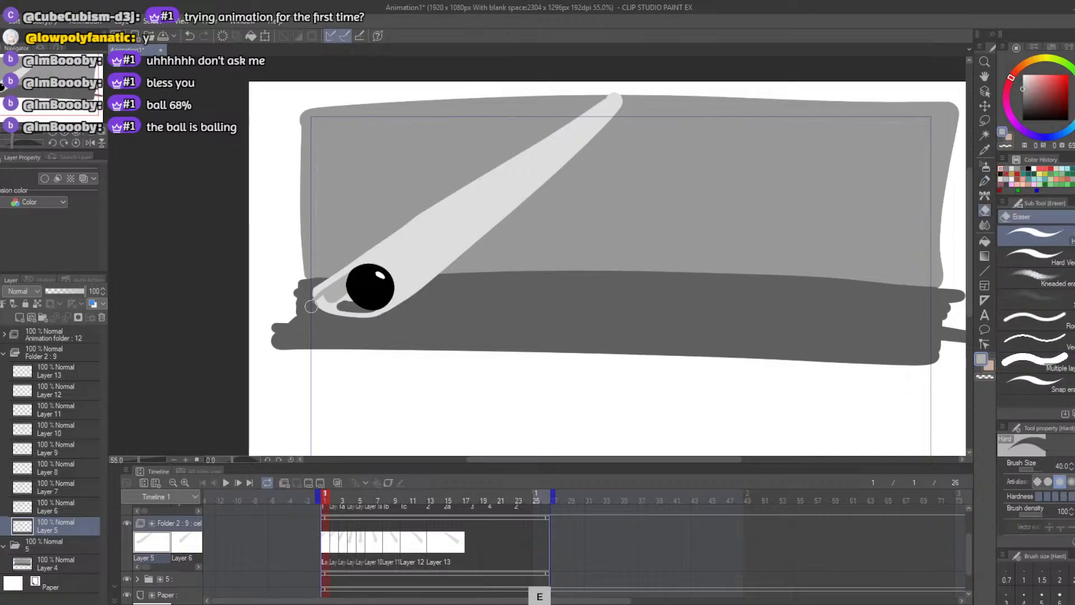
key("b")
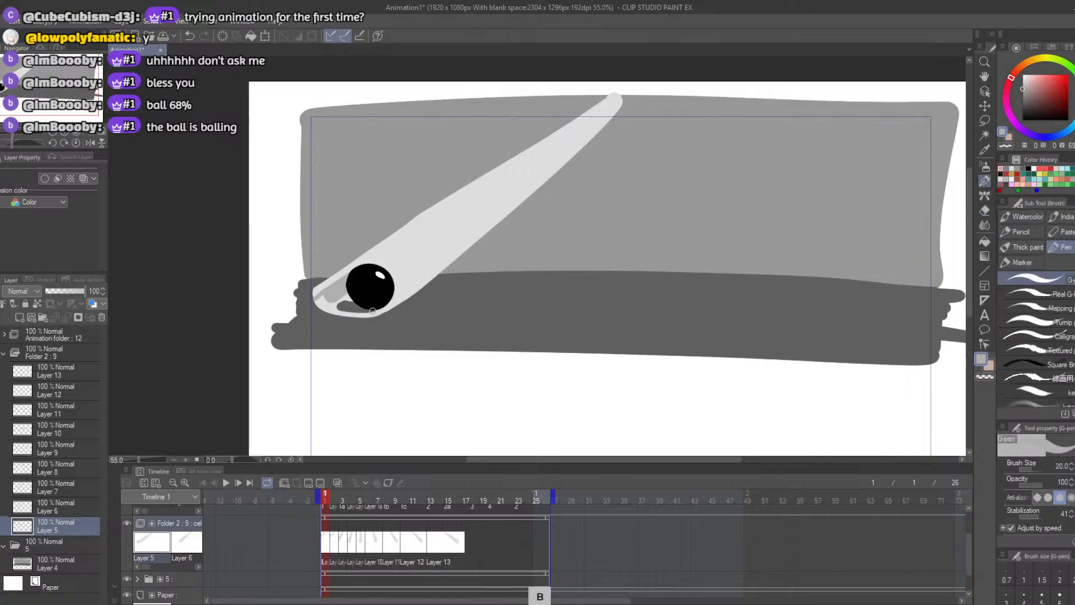
Step: Fill the ball's outlined cast shadow inside the light pool on frame 1 with the grey shadow color
key("ctrl")
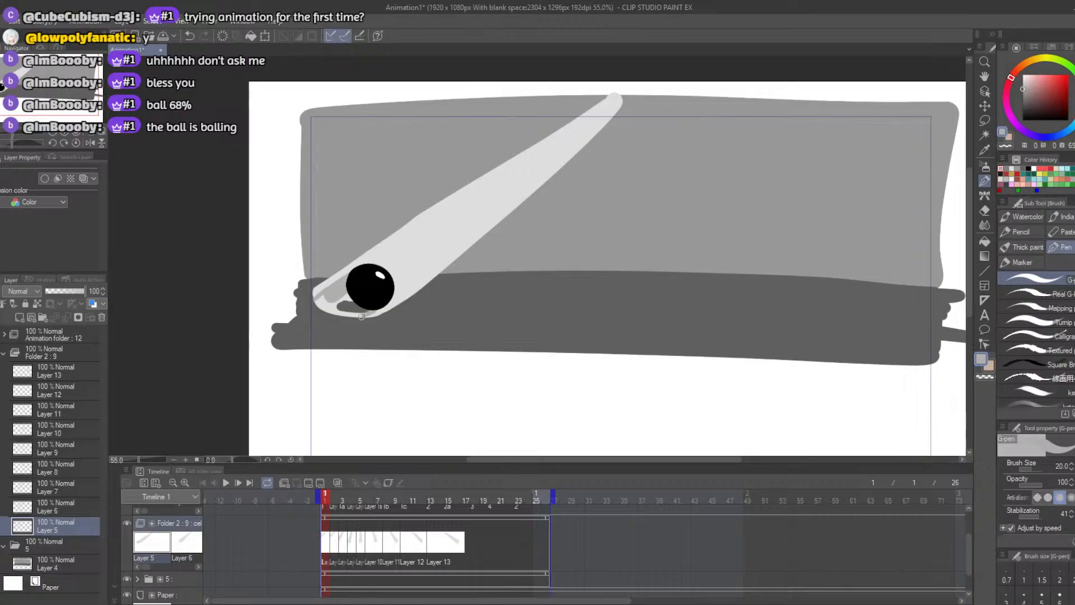
left_click(985, 240)
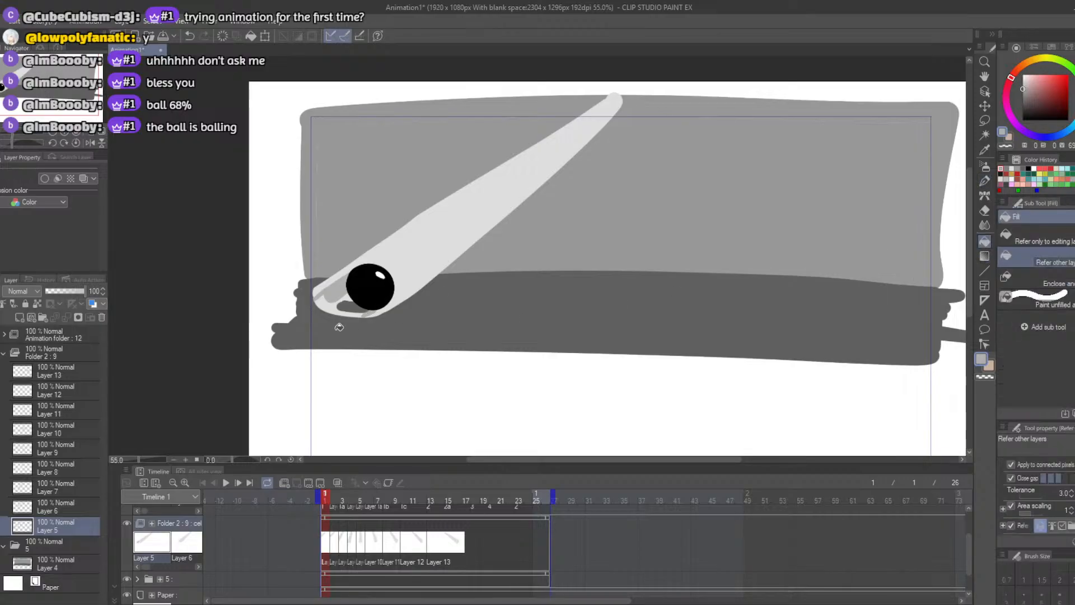
key("ctrl+z")
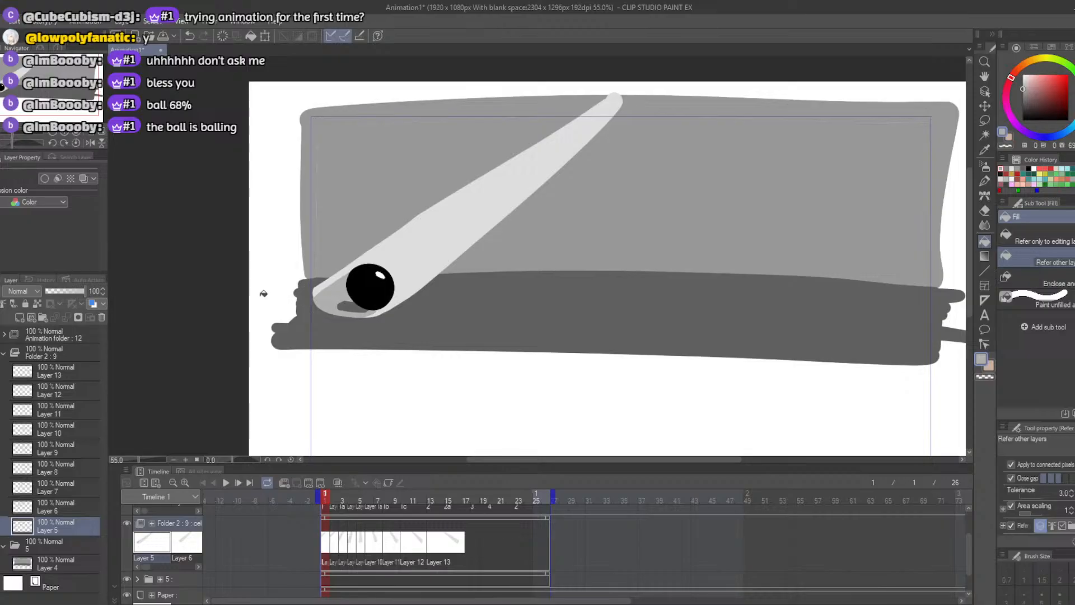
Step: Erase the shadow fill beneath the ball on frame 1 to shape the dark contact shadow
key("e")
key("ctrl+z")
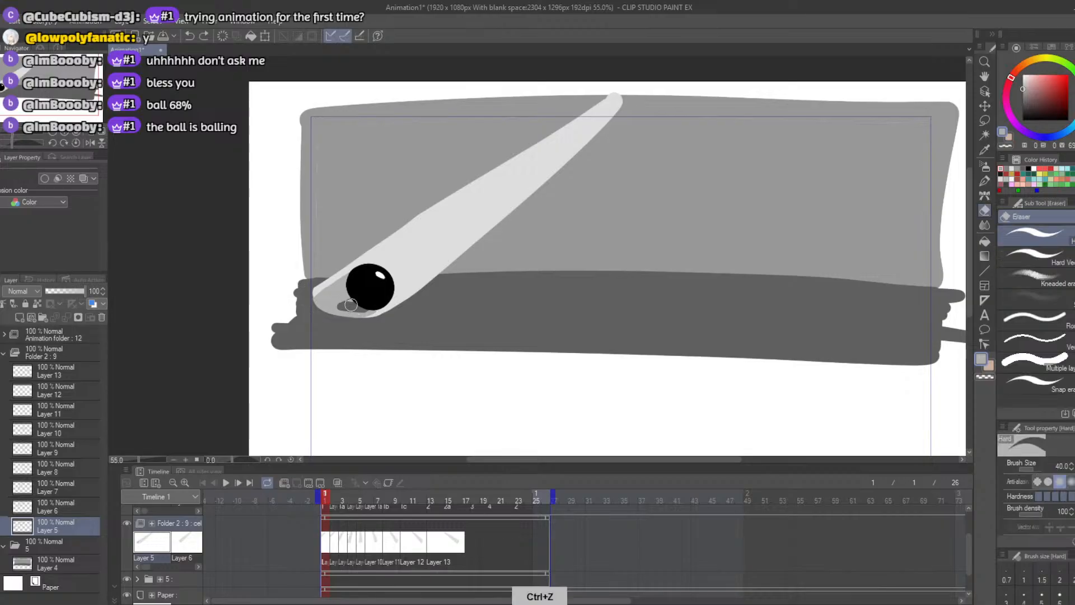
mouse_move(342, 305)
left_mouse_down()
mouse_move(374, 309)
mouse_move(341, 307)
left_mouse_up()
key("ctrl+z")
key("ctrl+z")
key("ctrl+z")
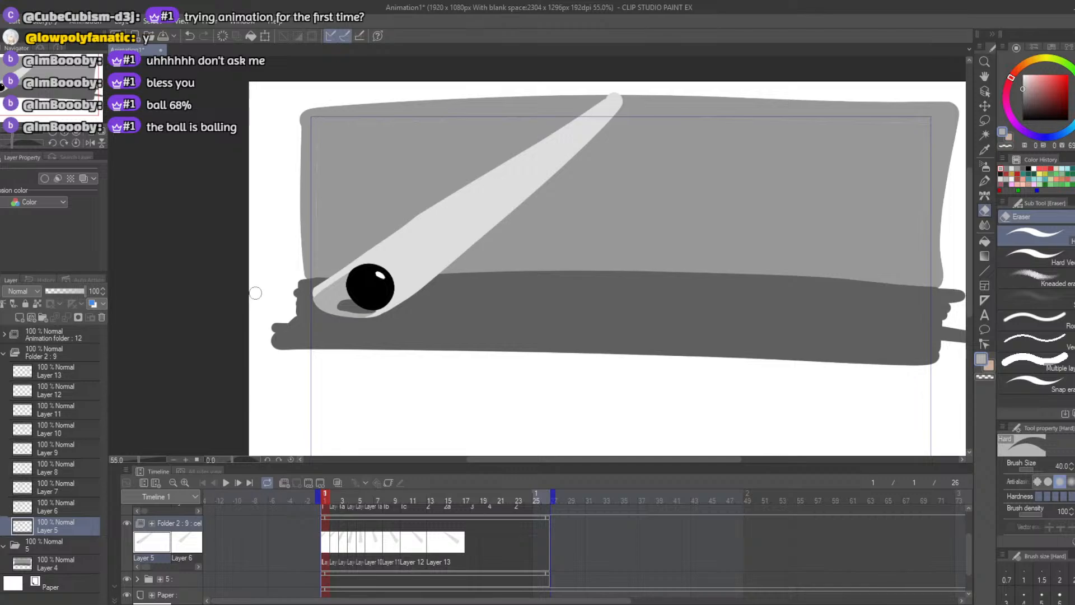
right_click(331, 298)
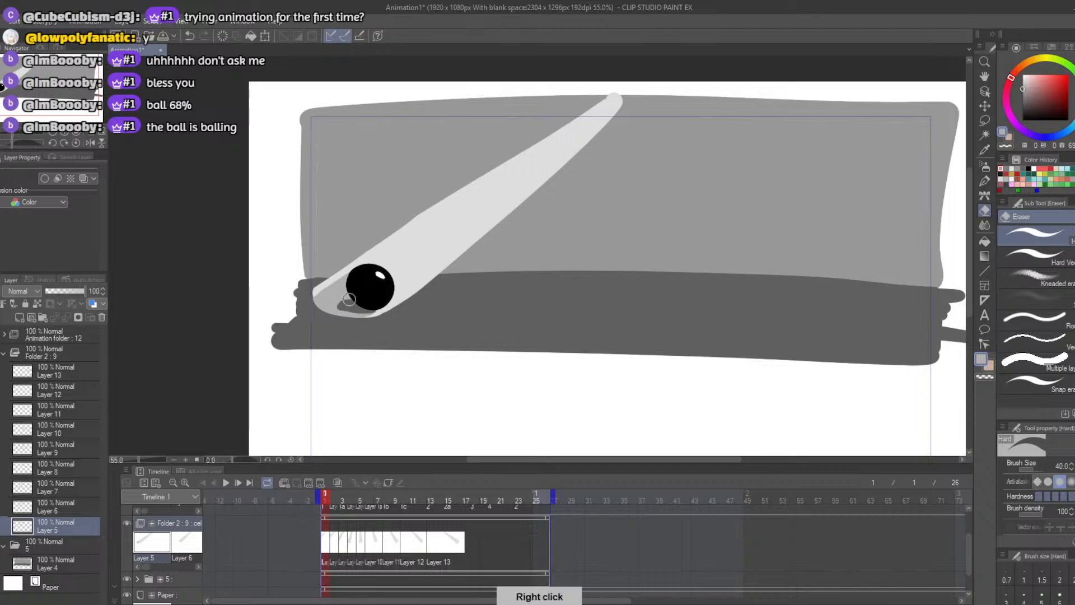
Step: Trim the edge of the dark contact shadow under the ball on frame 1 with the G-pen in shadow grey
key("ctrl+z")
key("b")
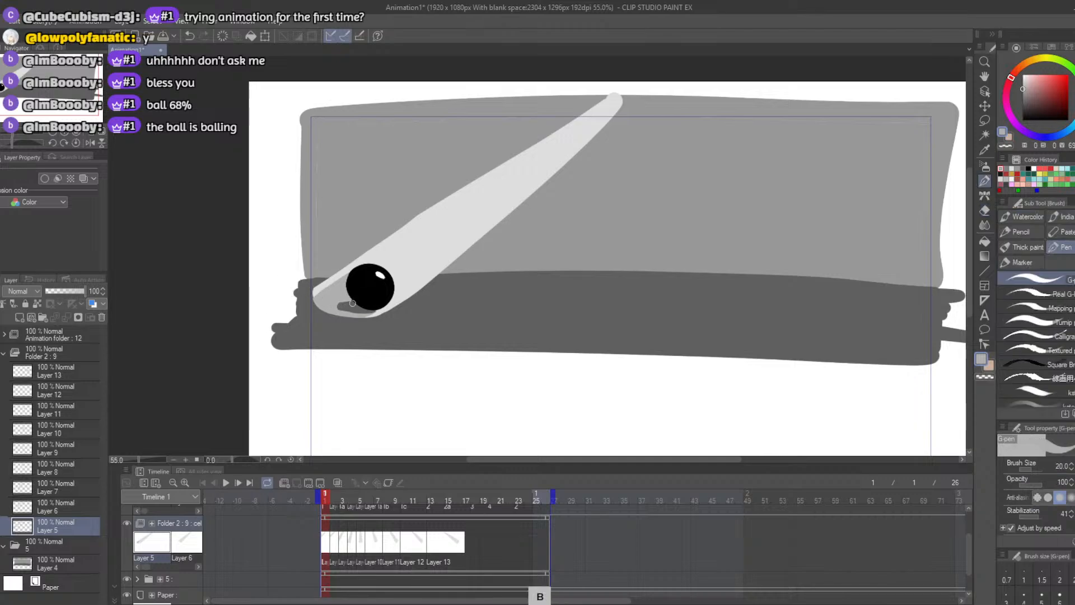
key("ctrl+z")
left_click_drag(355, 303, 337, 306)
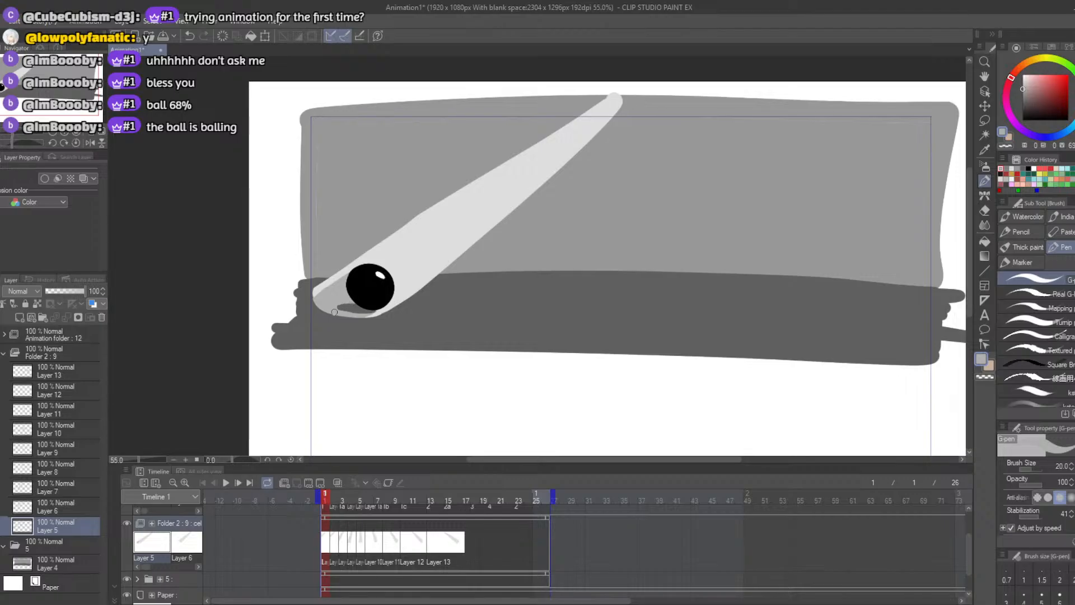
key("ctrl+z")
Step: Turn on onion skin and compare the light beam on frames 1 and 2, ending on frame 2
left_click_drag(328, 499, 334, 499)
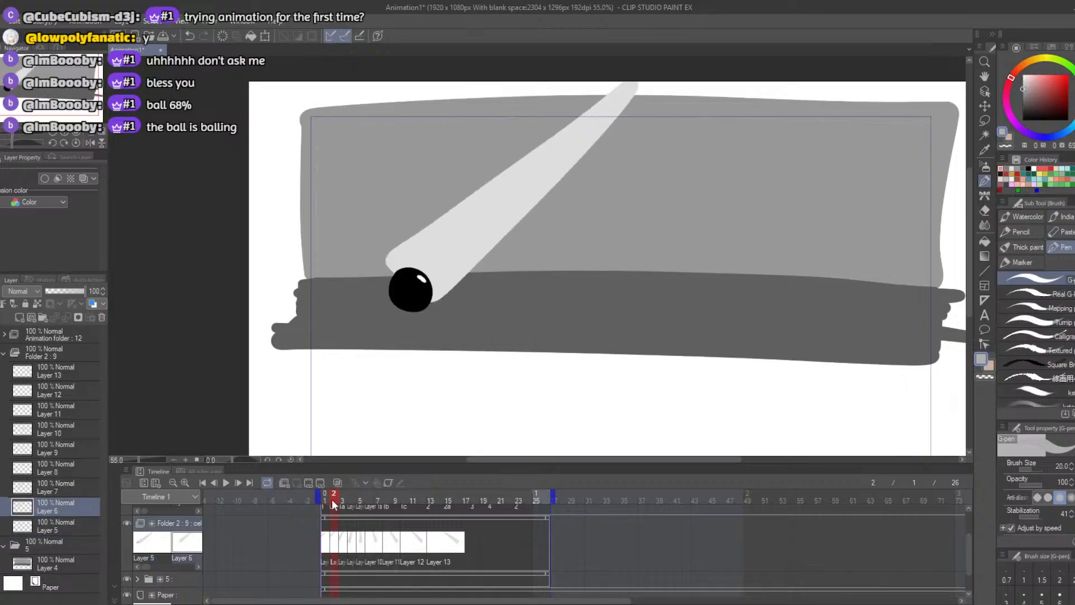
left_click(337, 482)
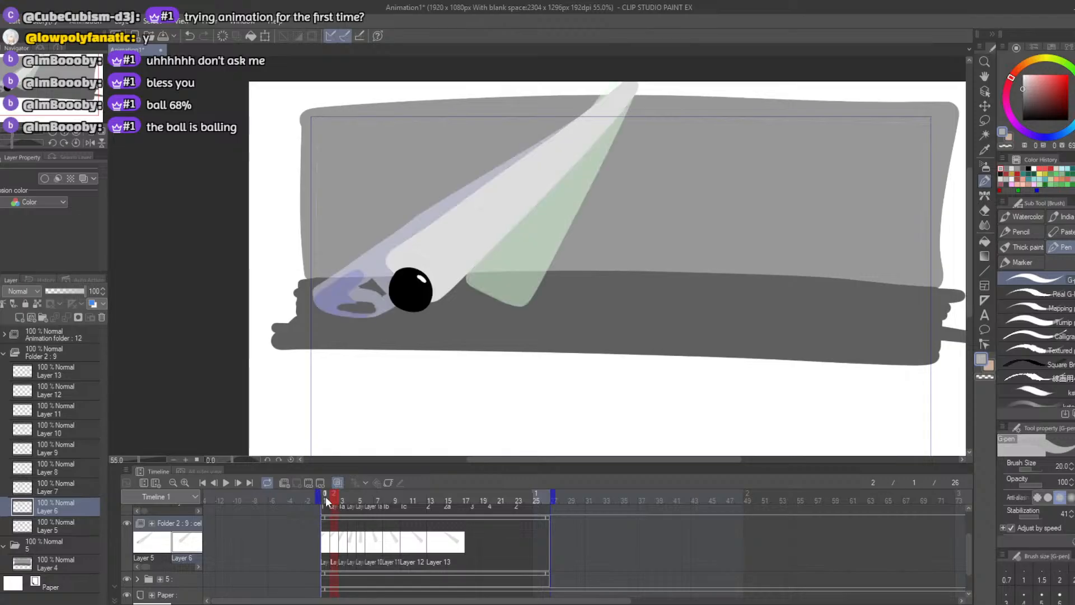
left_click(315, 541)
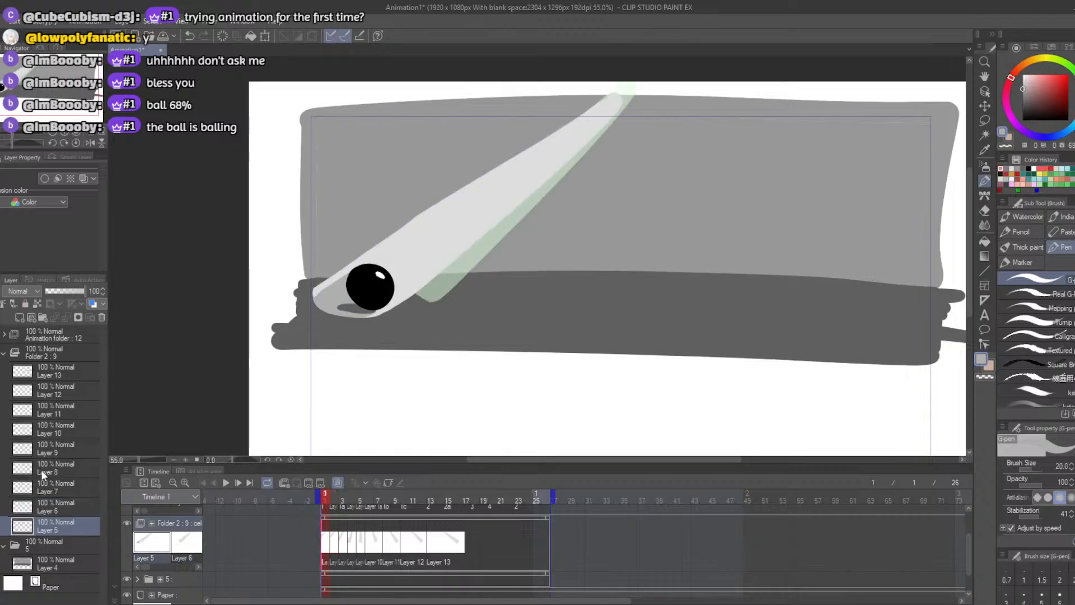
left_click(332, 498)
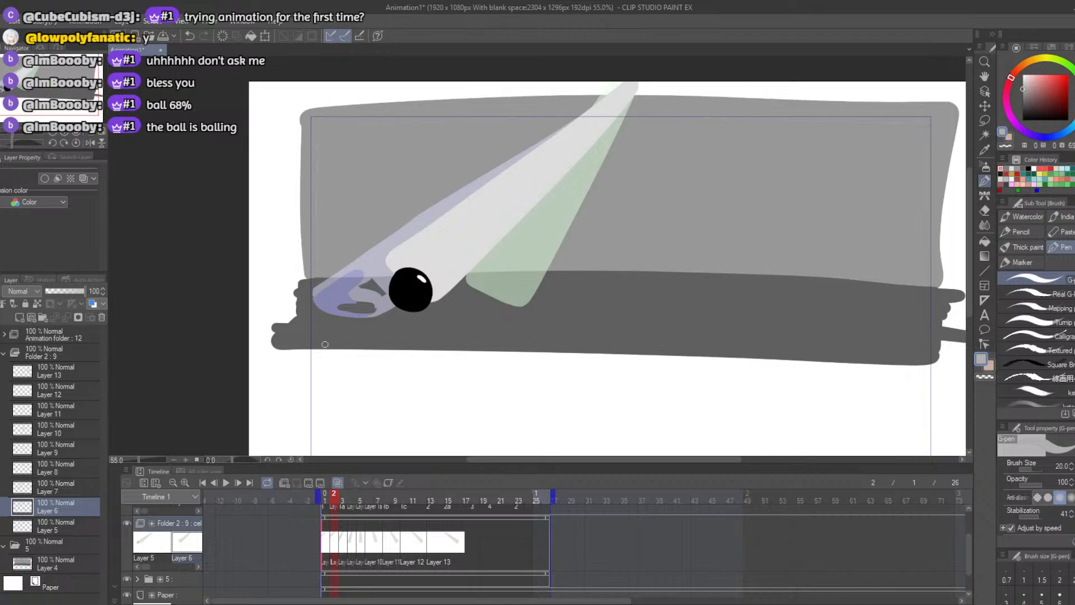
Step: Extend the light beam's upper edge past the ball toward the floor on frame 2, using the sampled beam color
right_click(440, 252)
key("b")
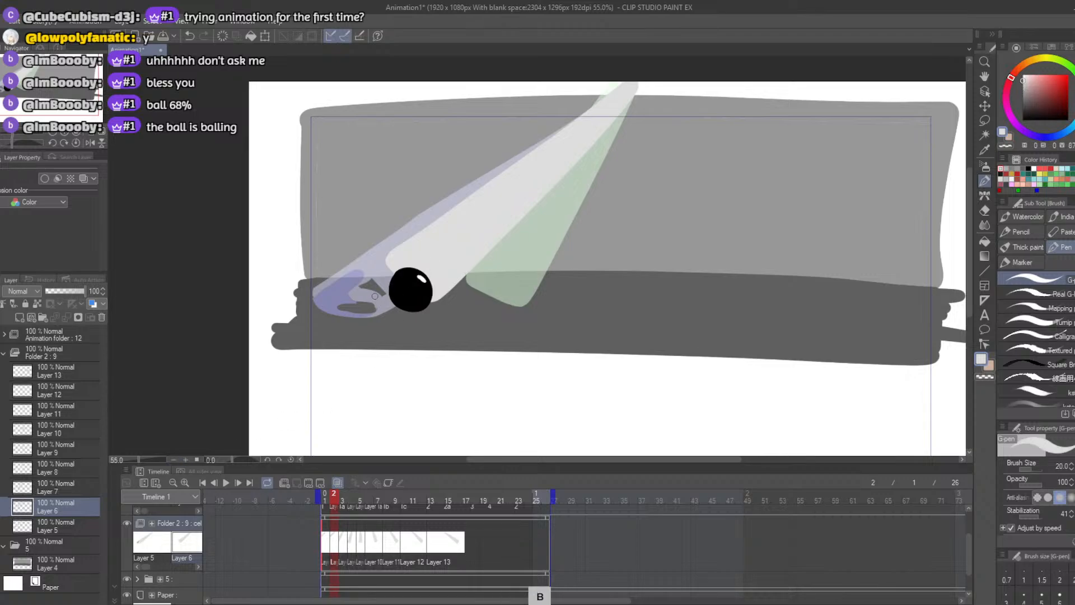
key("ctrl+z")
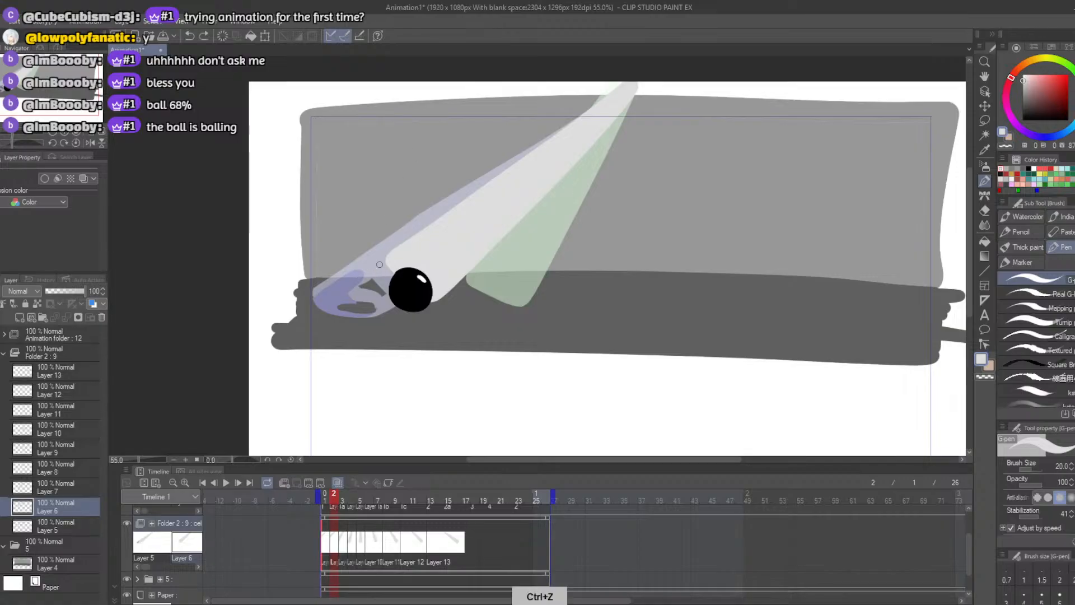
left_click_drag(353, 283, 392, 259)
left_click_drag(349, 288, 363, 277)
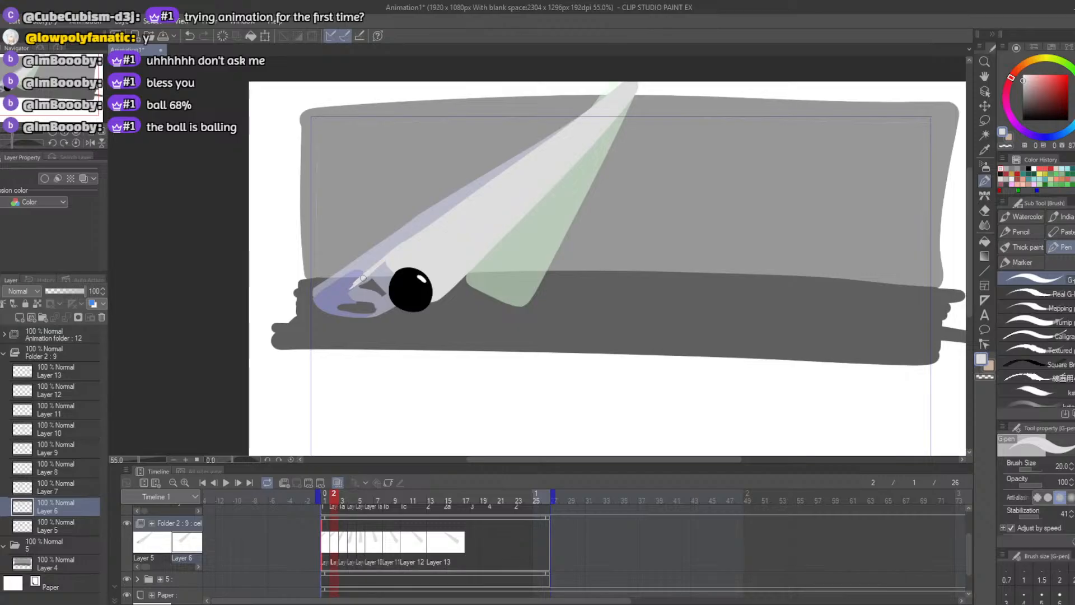
key("ctrl+z")
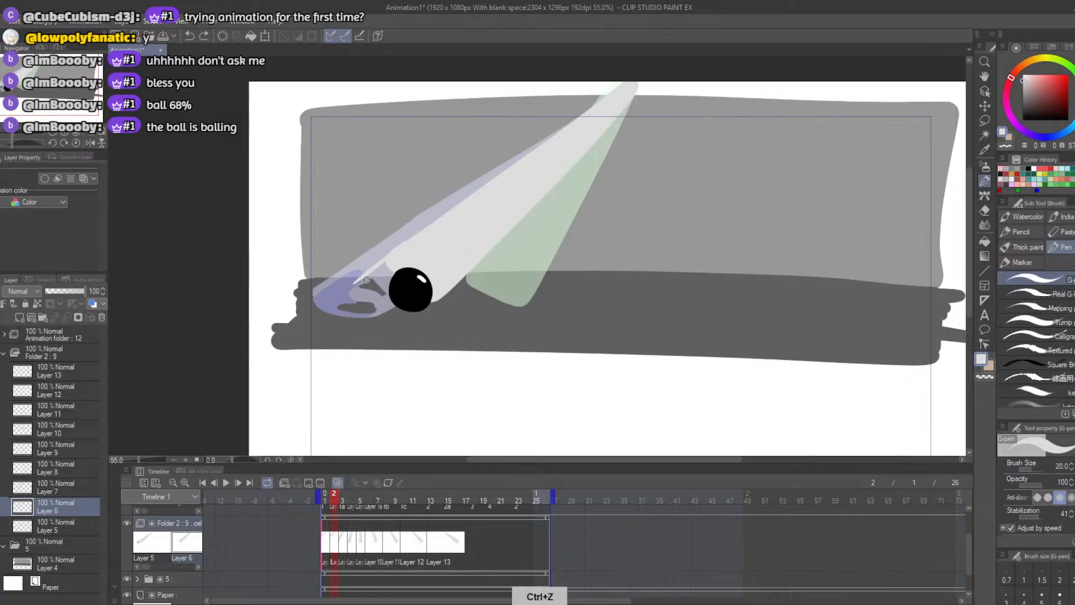
key("ctrl+z")
left_click_drag(382, 262, 355, 283)
key("ctrl+z")
key("ctrl+z")
key("ctrl+z")
left_click_drag(391, 253, 350, 284)
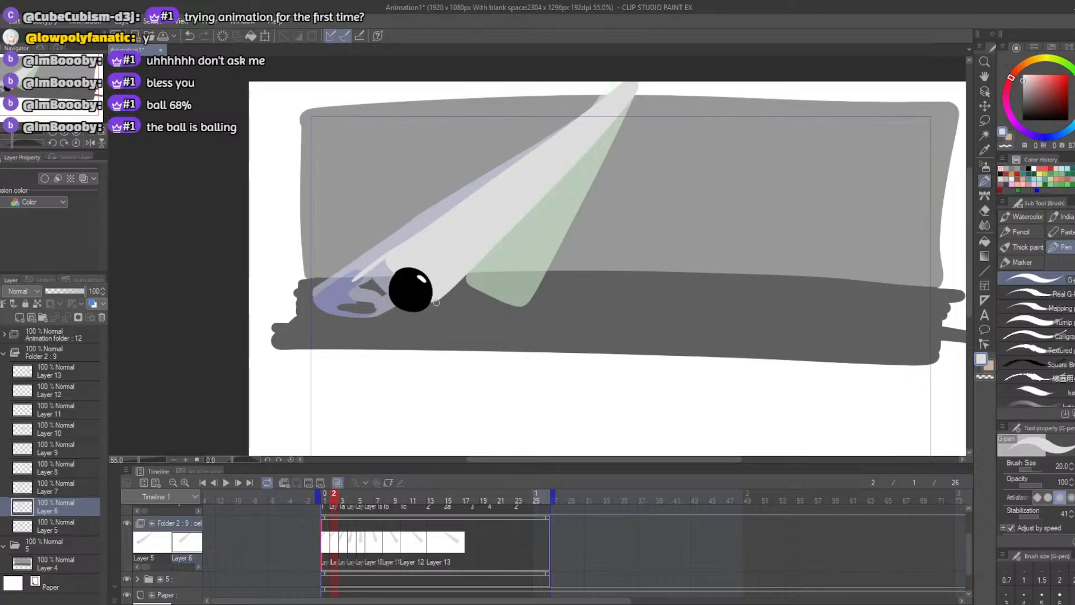
key("ctrl+z")
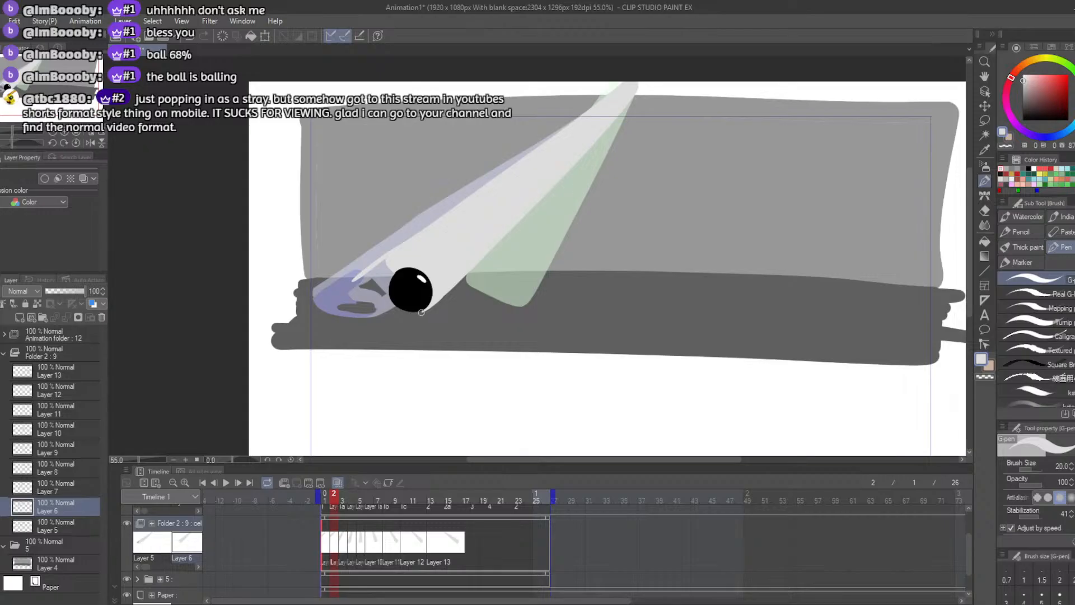
Step: Draw the rounded outline of the light pool around and below the ball on frame 2
left_click_drag(424, 310, 356, 303)
key("ctrl+z")
key("ctrl+z")
mouse_move(364, 270)
left_mouse_down()
mouse_move(336, 293)
mouse_move(383, 316)
mouse_move(341, 293)
mouse_move(354, 287)
left_mouse_up()
key("ctrl+z")
key("ctrl+z")
key("ctrl+z")
key("ctrl+z")
key("ctrl+z")
key("e")
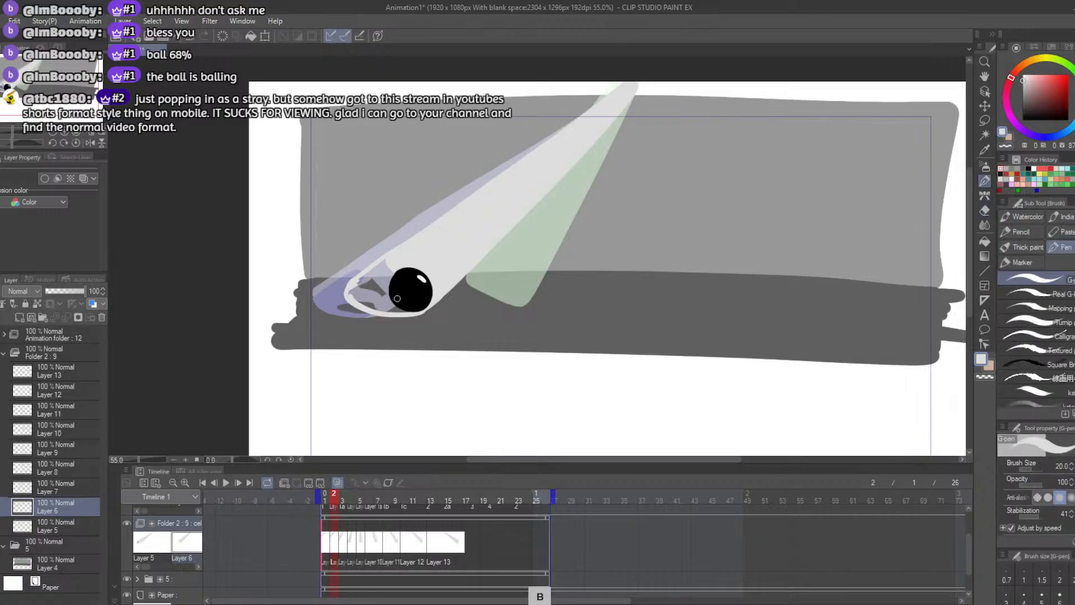
Step: Fill the outlined light pool on frame 2 with the beam color and touch up the gaps around the ball
left_click(984, 243)
left_click(365, 295)
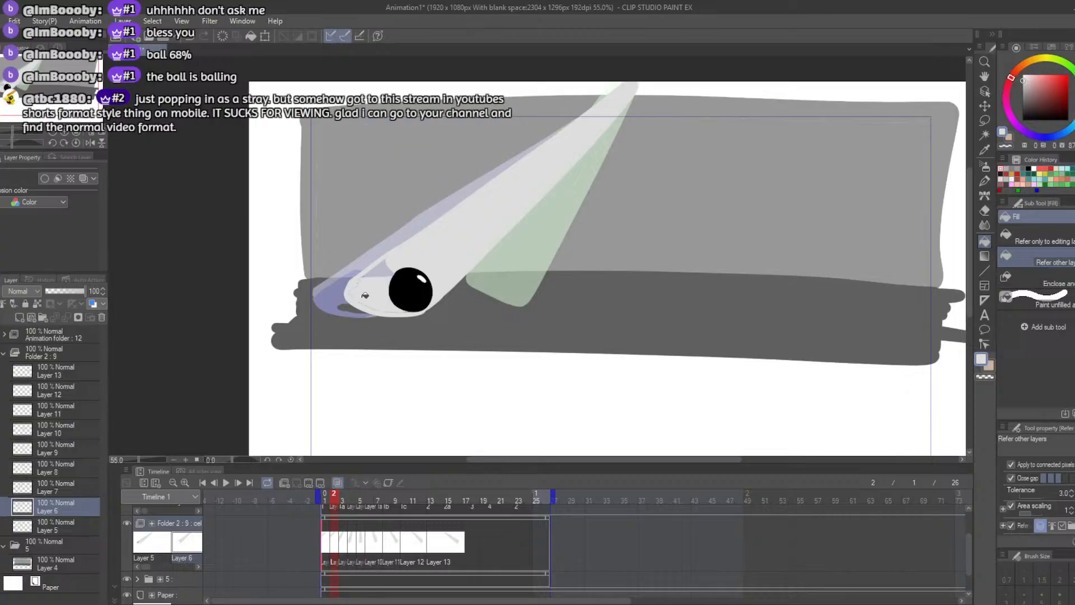
left_click(365, 300)
left_click(382, 271)
left_click(378, 271)
key("ctrl+z")
key("b")
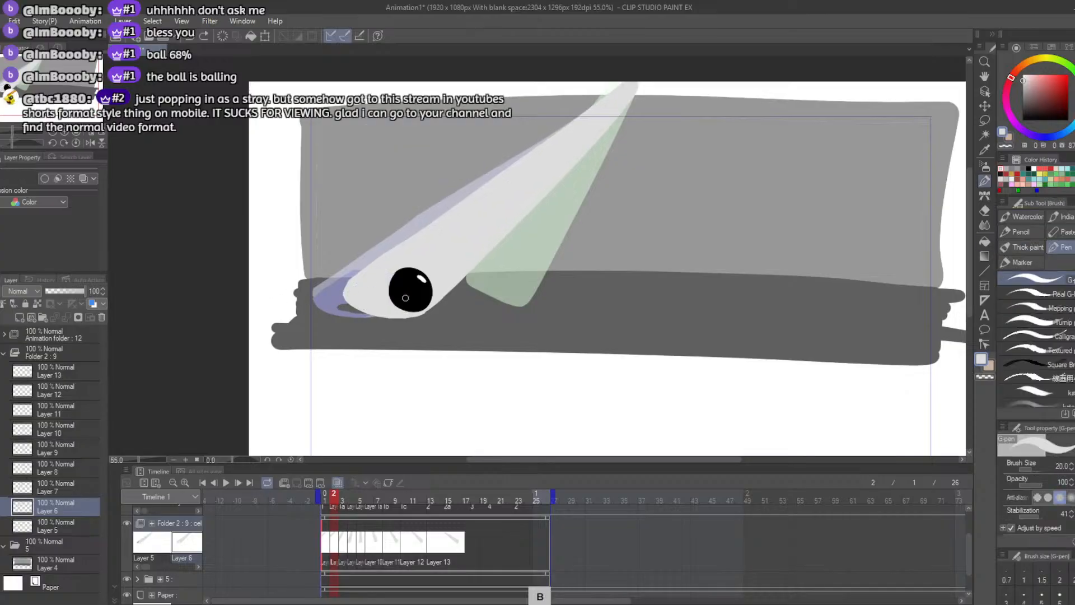
mouse_move(395, 292)
left_mouse_down()
mouse_move(407, 271)
mouse_move(415, 302)
left_mouse_up()
Step: Outline and fill the ball's cast shadow in the light pool on frame 2, using frame 1's shadow grey
left_click(327, 501)
right_click(328, 505)
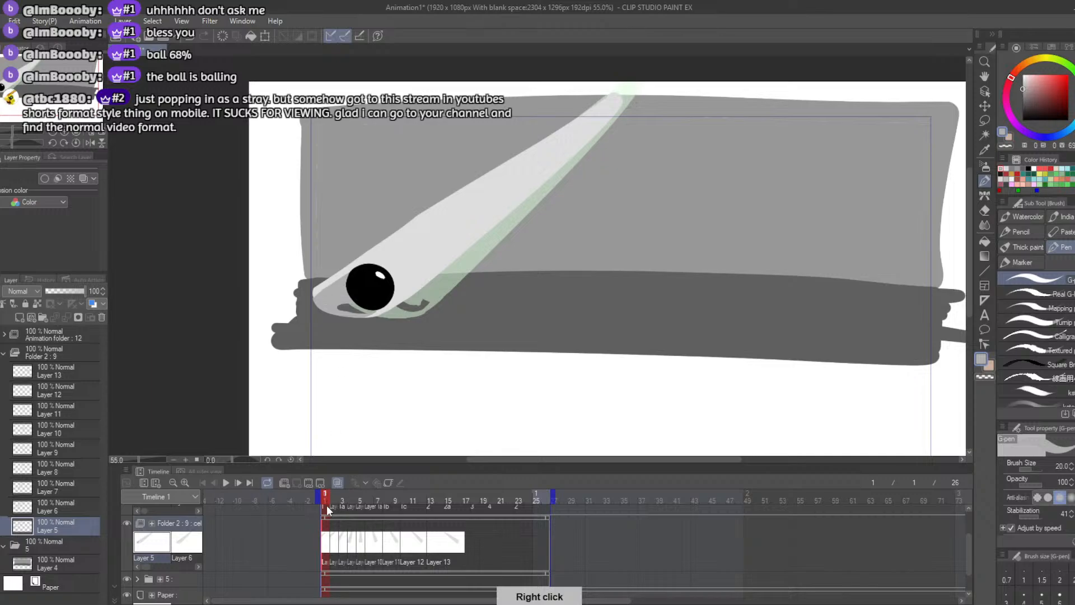
left_click(333, 501)
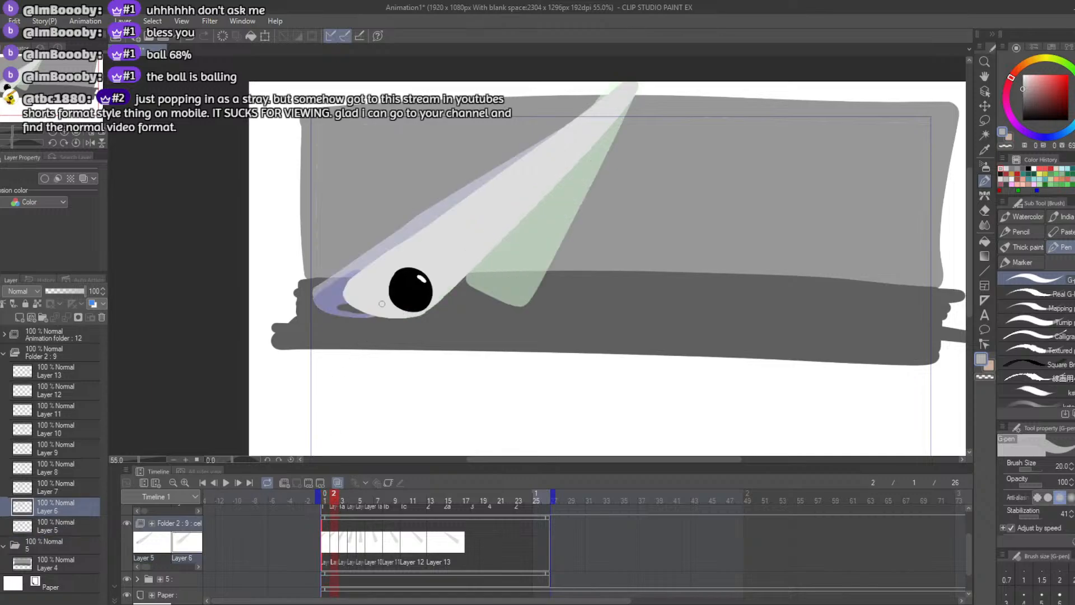
left_click_drag(393, 277, 367, 296)
key("ctrl+z")
left_click_drag(395, 275, 354, 303)
key("ctrl+z")
left_click(984, 242)
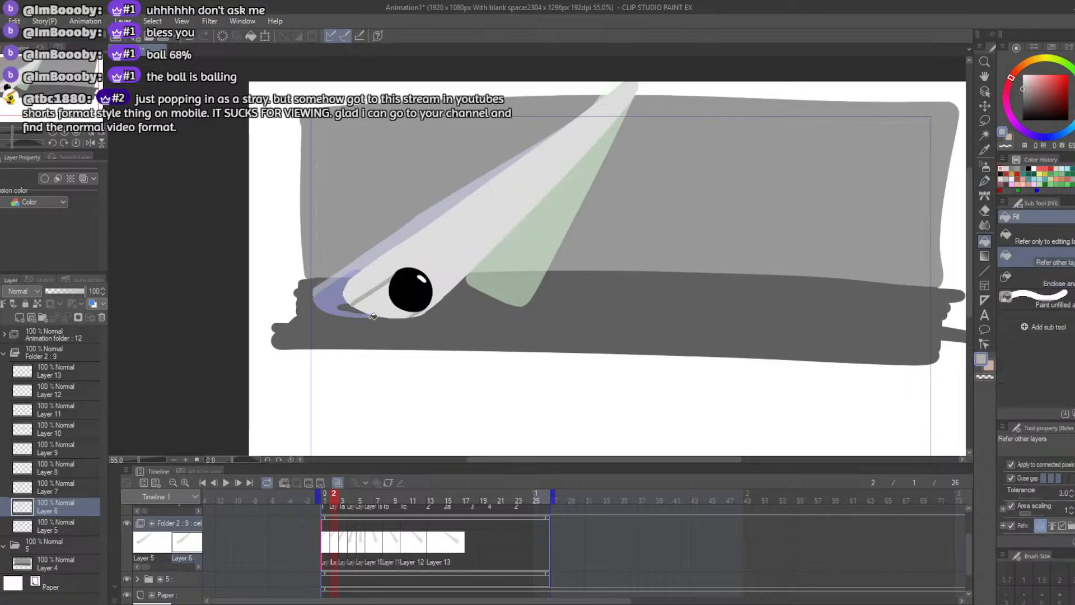
Step: Erase a small dark contact shadow directly beneath the ball on frame 2
key("e")
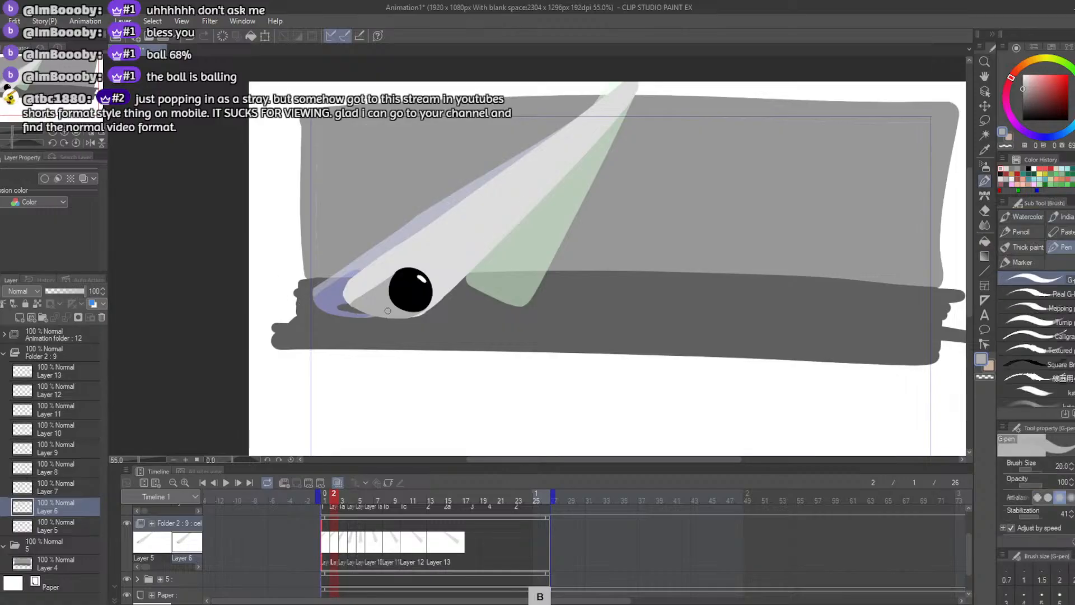
key("ctrl+z")
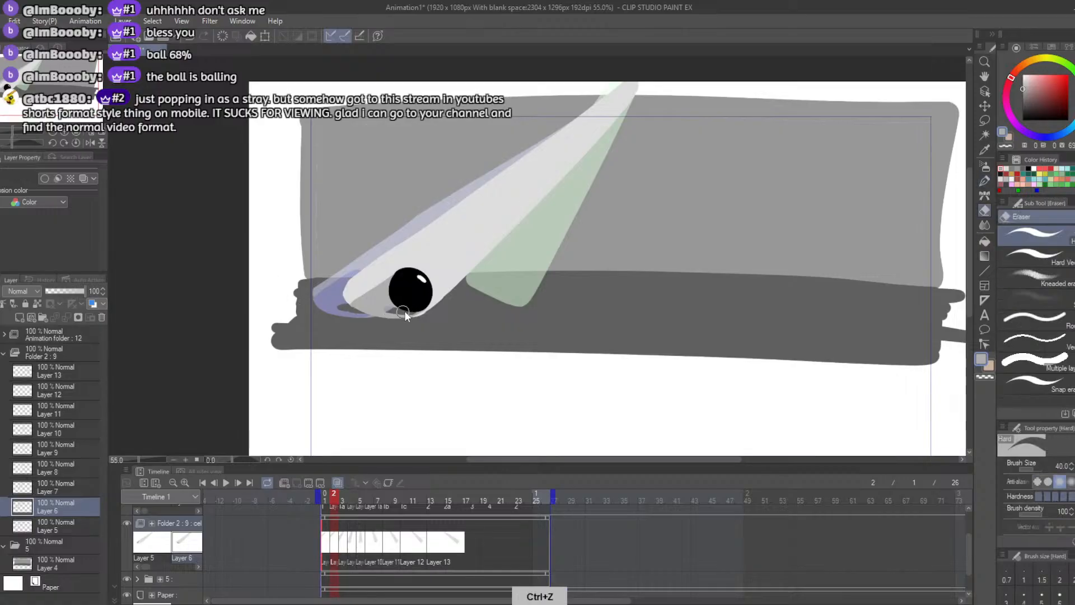
left_click_drag(394, 312, 413, 312)
key("ctrl+z")
key("ctrl+z")
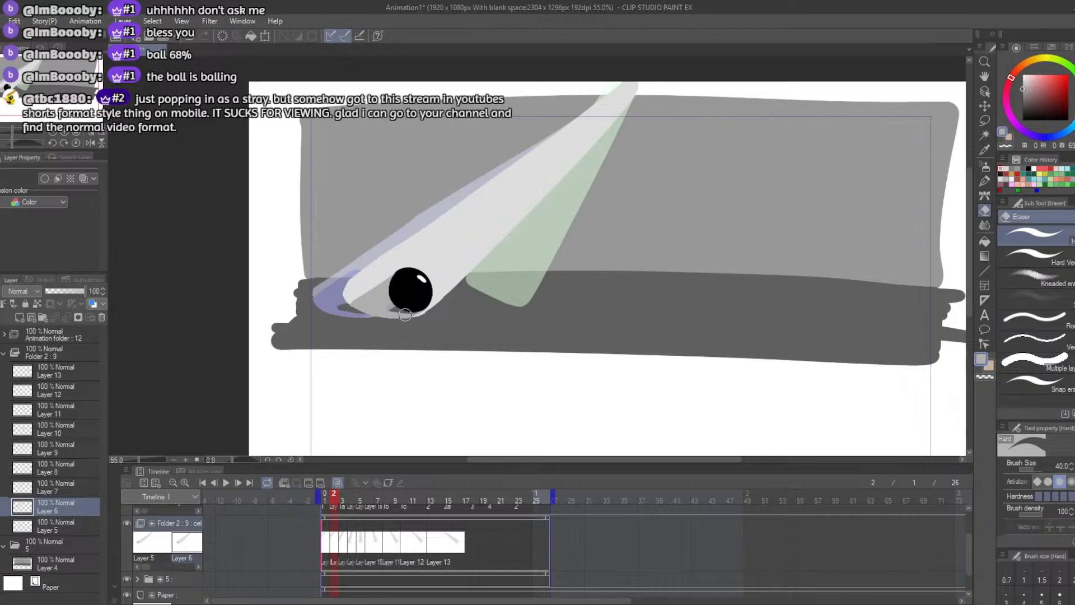
Step: Turn off onion skin and sample the light beam's color on frame 3
left_click(337, 480)
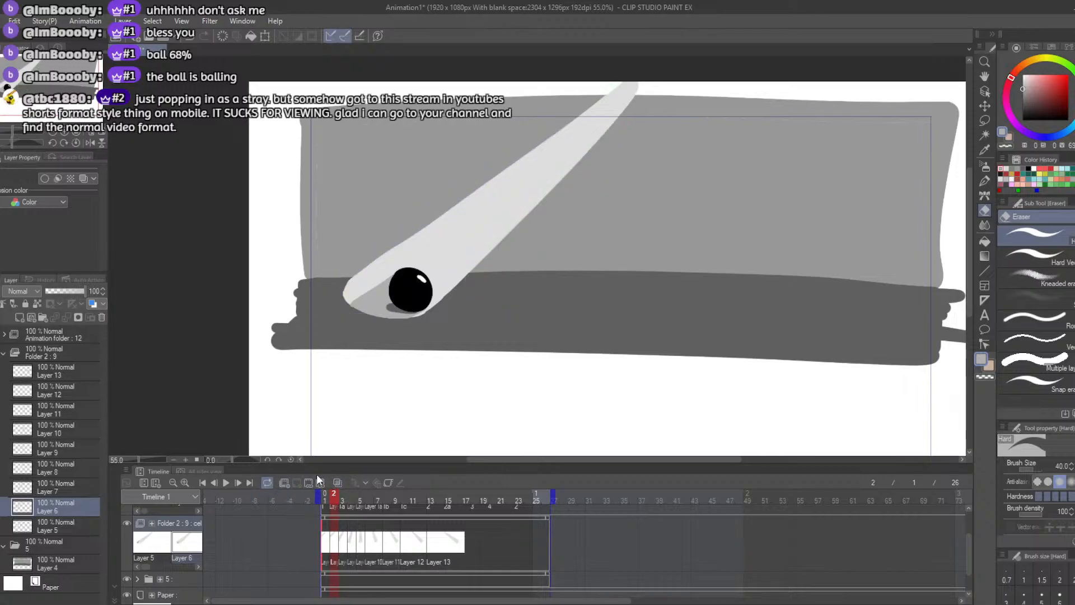
mouse_move(333, 499)
left_mouse_down()
mouse_move(322, 498)
mouse_move(342, 497)
left_mouse_up()
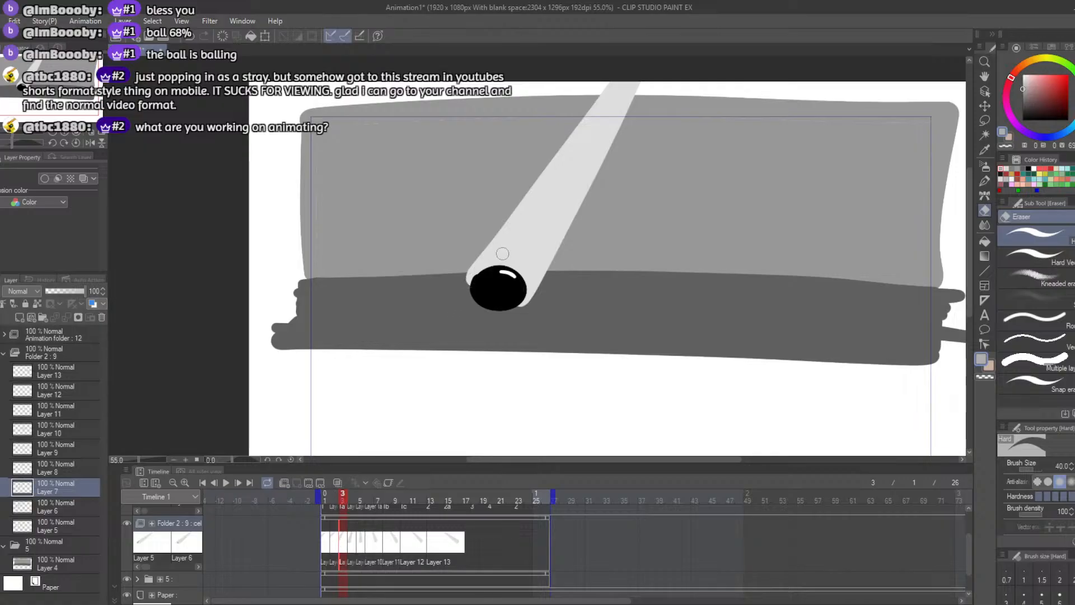
right_click(523, 240)
mouse_move(492, 458)
left_mouse_down()
mouse_move(483, 459)
mouse_move(504, 459)
left_mouse_up()
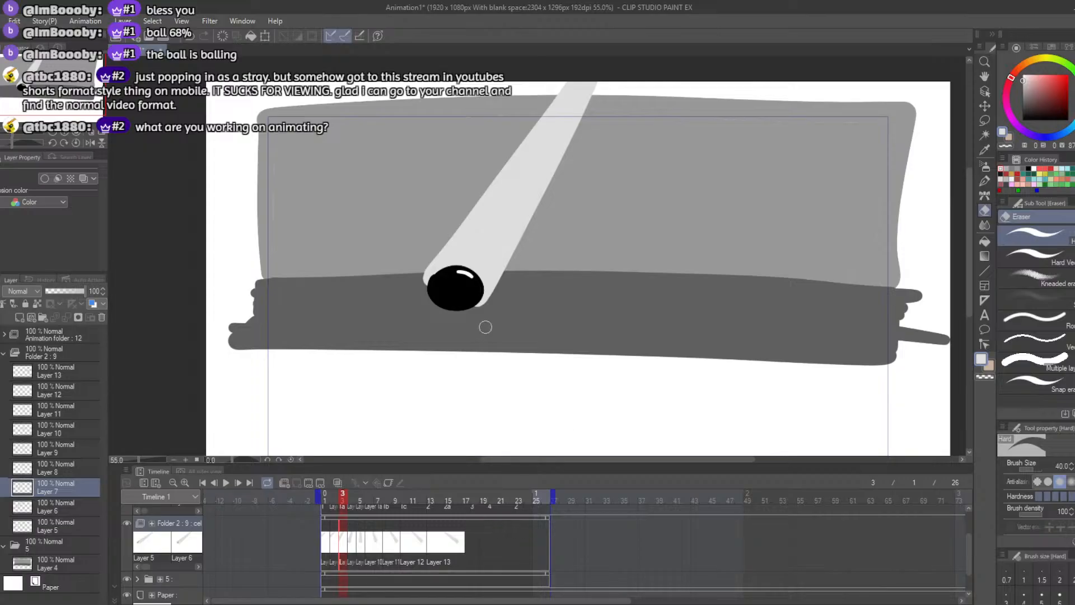
scroll(486, 314, "down", 1)
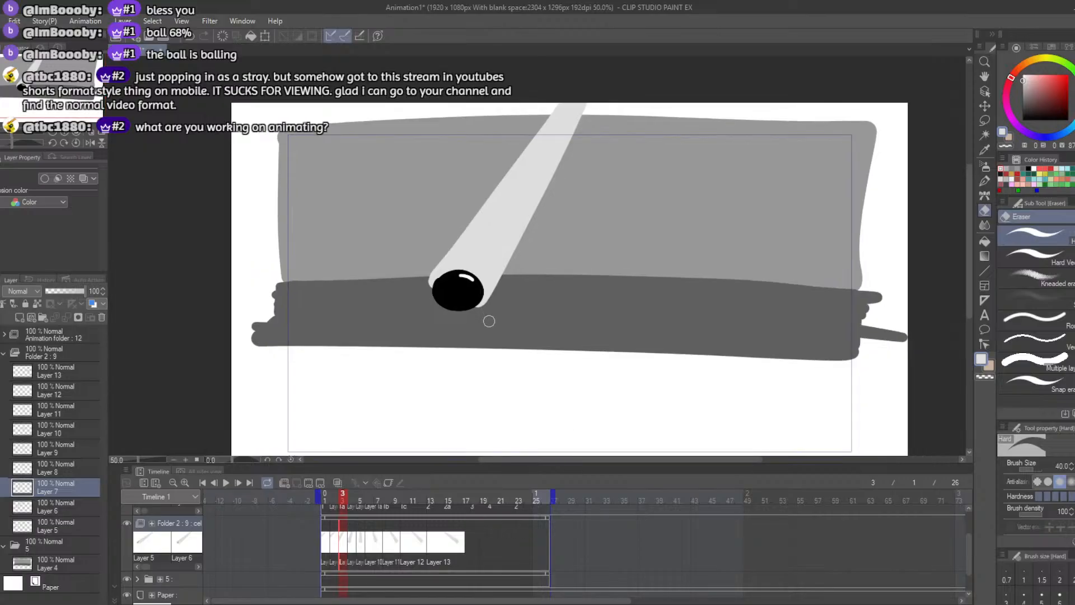
left_click_drag(556, 458, 548, 448)
scroll(548, 432, "up", 1)
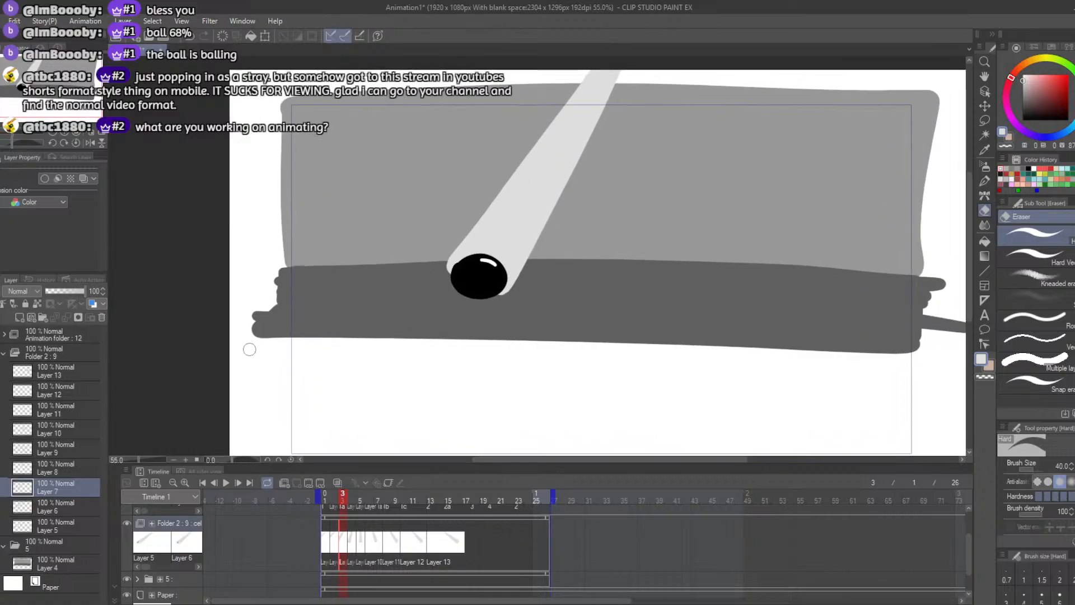
Step: Save the animation file and play back the timeline
left_click(1, 21)
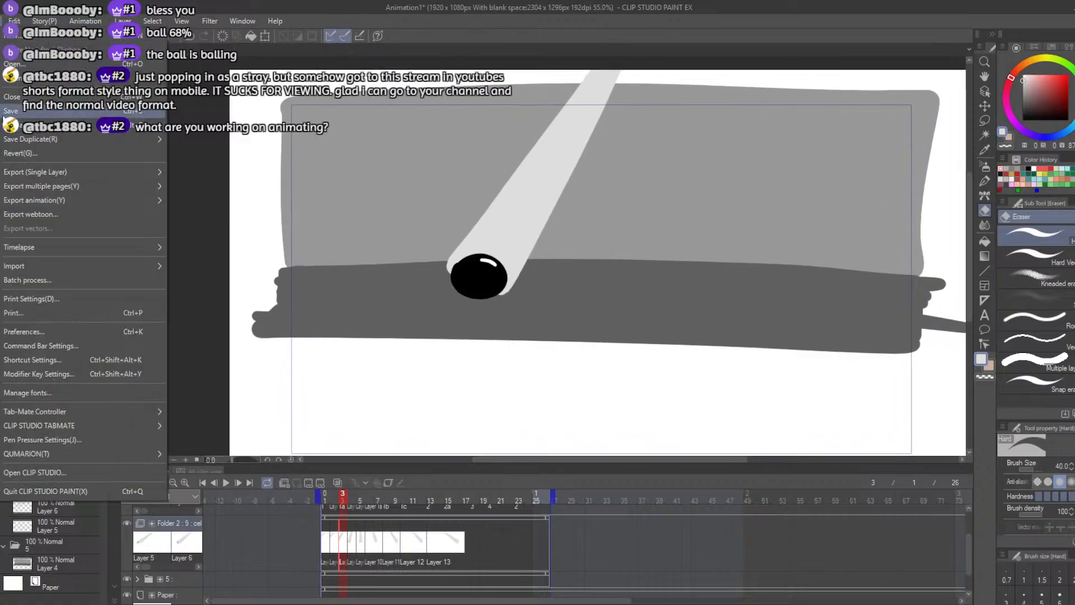
left_click(112, 118)
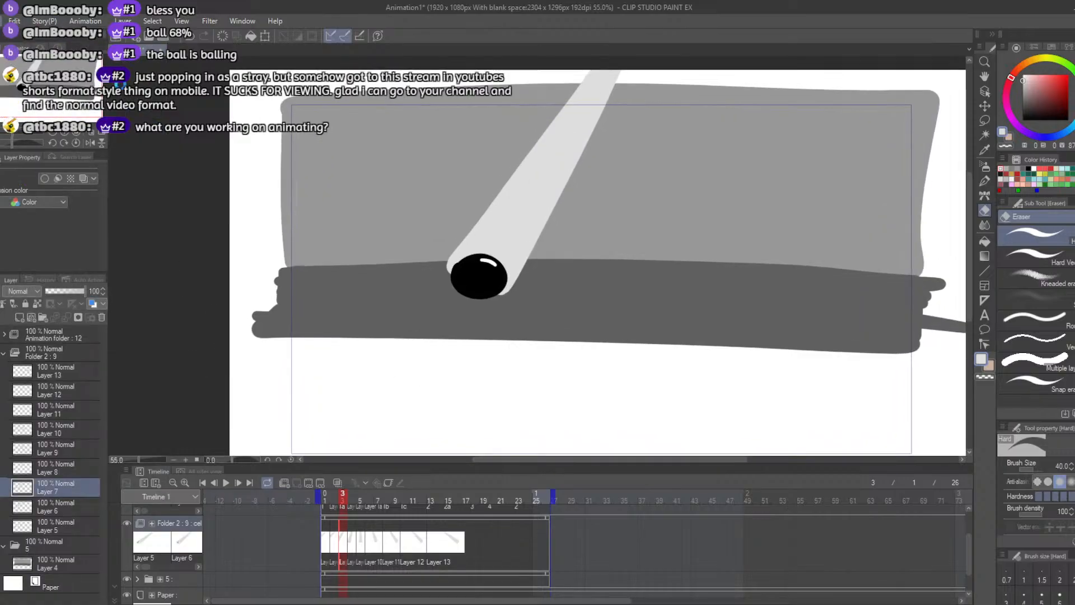
left_click(226, 485)
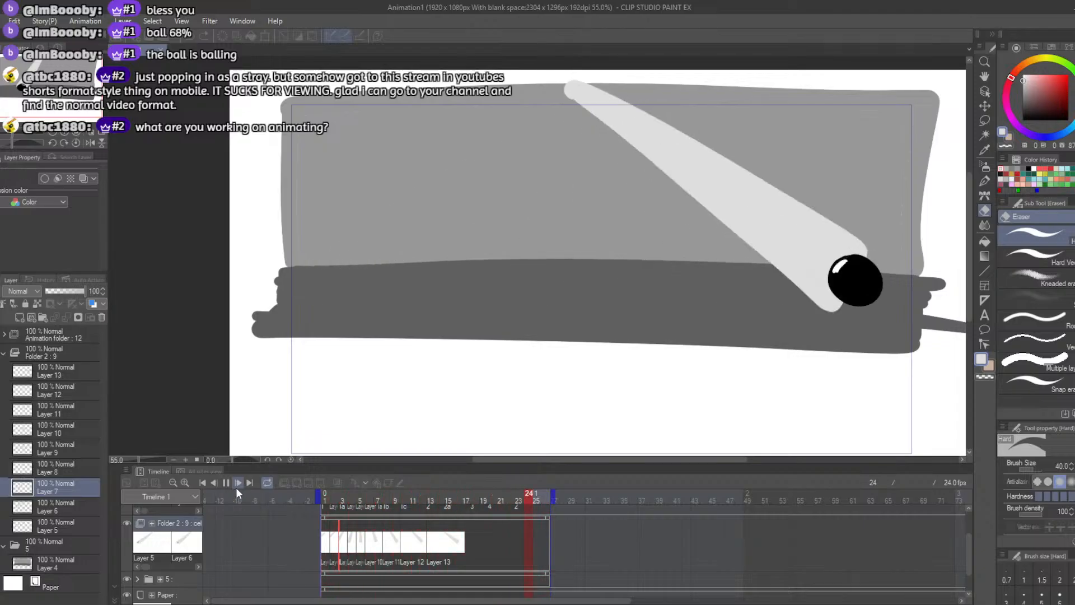
Step: Stop the playback and step through frames 1 to 3 to compare the light pools and shadows
left_click(226, 482)
left_click_drag(480, 498, 320, 499)
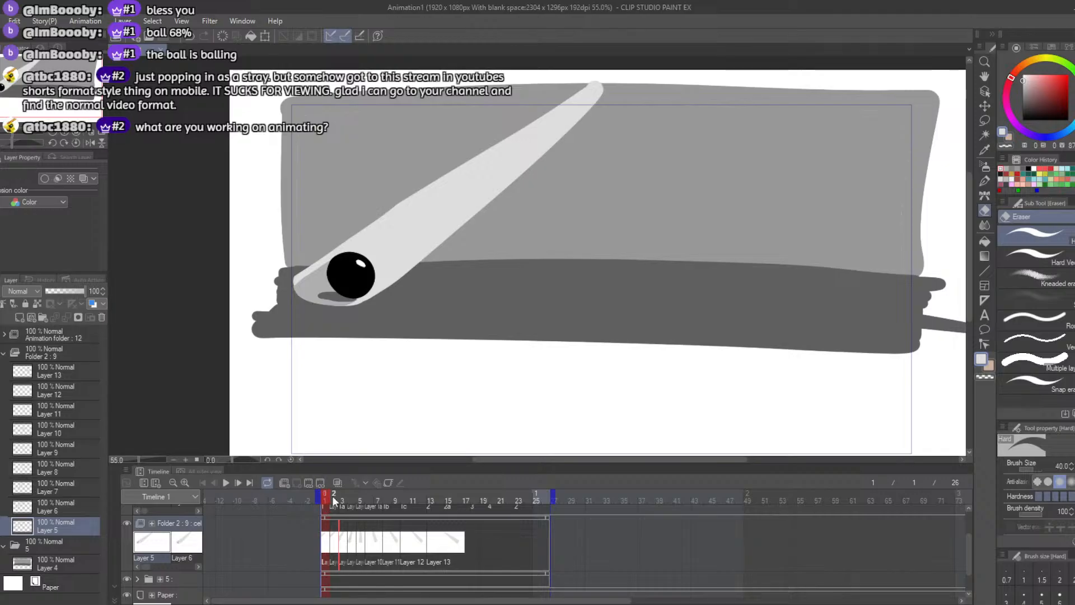
left_click(331, 498)
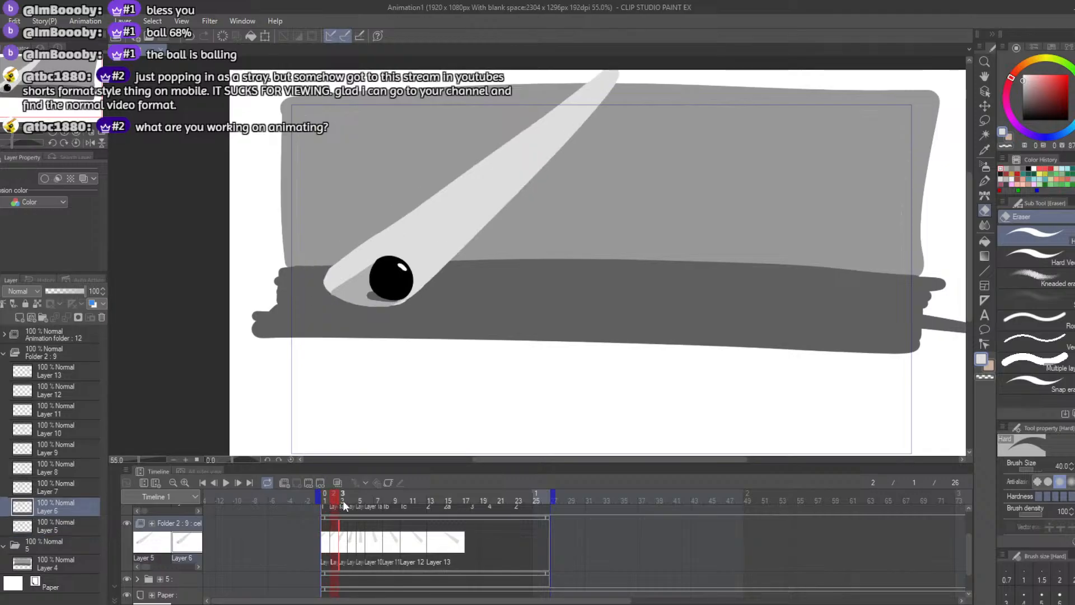
left_click(342, 500)
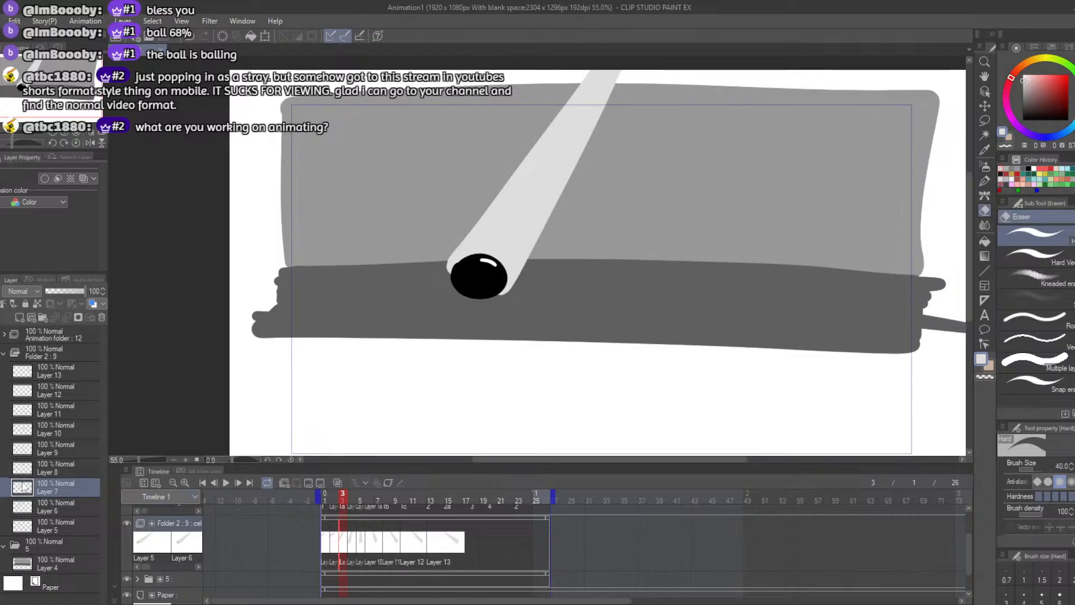
Step: Extend the light beam's lower end on frame 3 into a rounded pool surrounding the base of the ball
key("b")
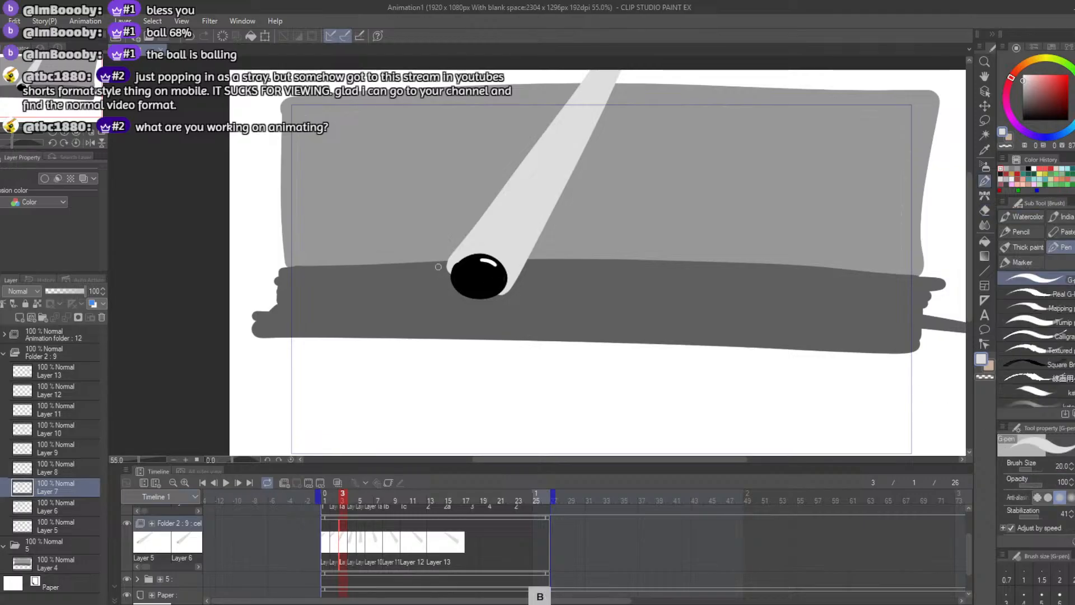
left_click_drag(457, 257, 434, 282)
key("ctrl+z")
key("ctrl+z")
key("ctrl+z")
key("ctrl+z")
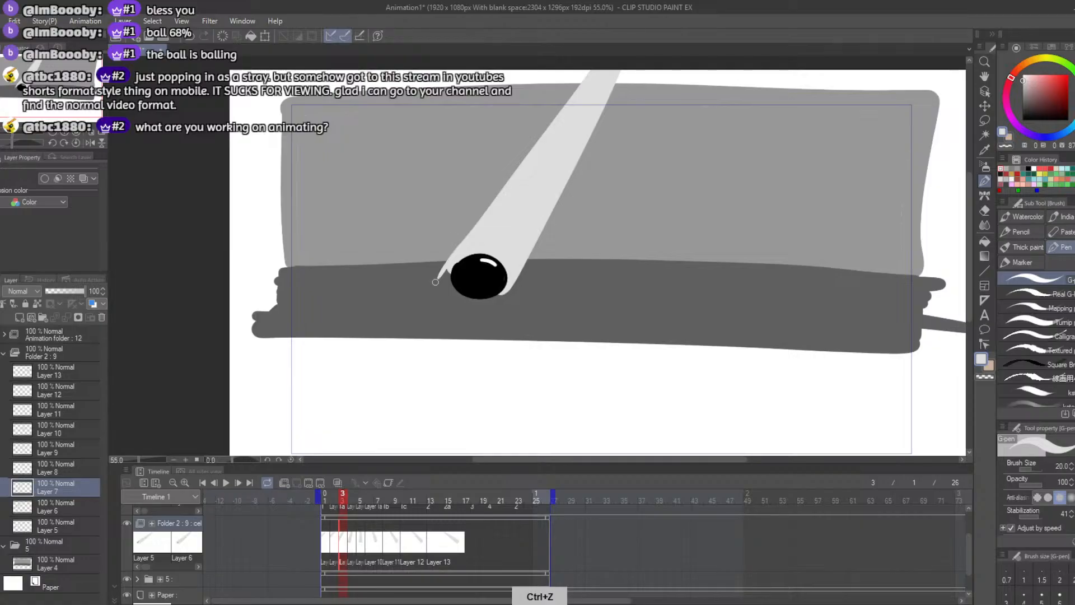
key("ctrl+z")
key("ctrl+z")
mouse_move(460, 247)
left_mouse_down()
mouse_move(432, 287)
mouse_move(468, 303)
mouse_move(498, 293)
left_mouse_up()
key("ctrl+z")
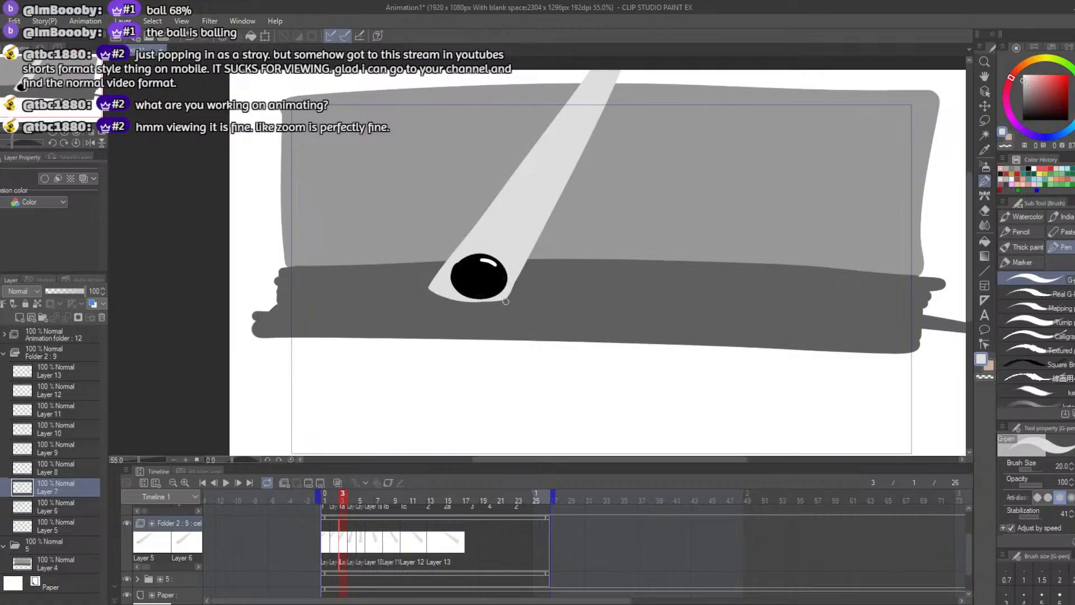
key("ctrl+z")
key("ctrl")
Step: Outline and fill the ball's cast shadow in the light pool on frame 3, using the shadow grey from frame 2
left_click(334, 500)
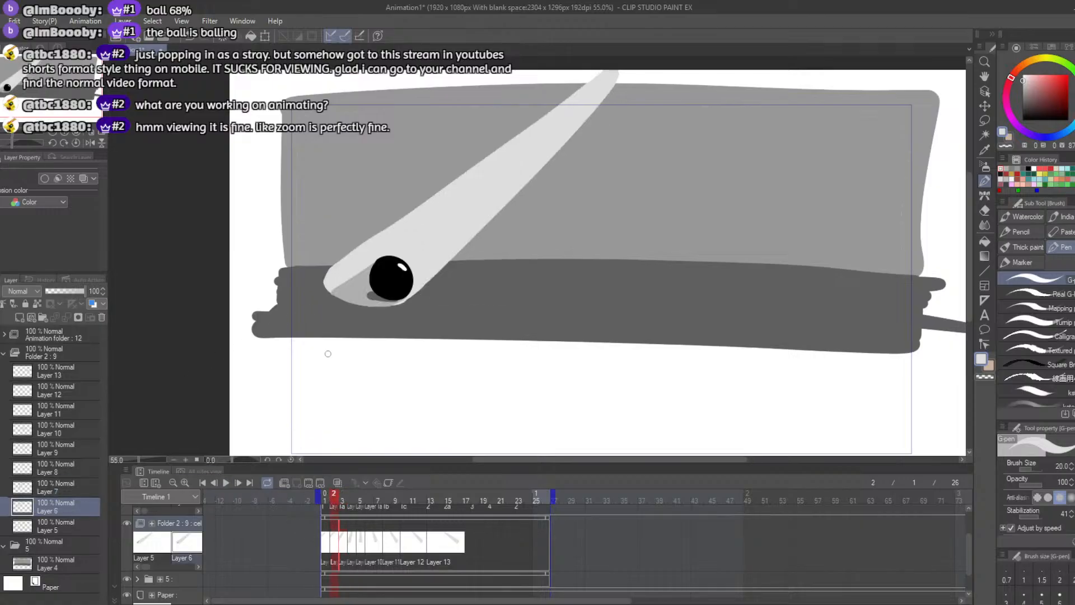
left_click(343, 502)
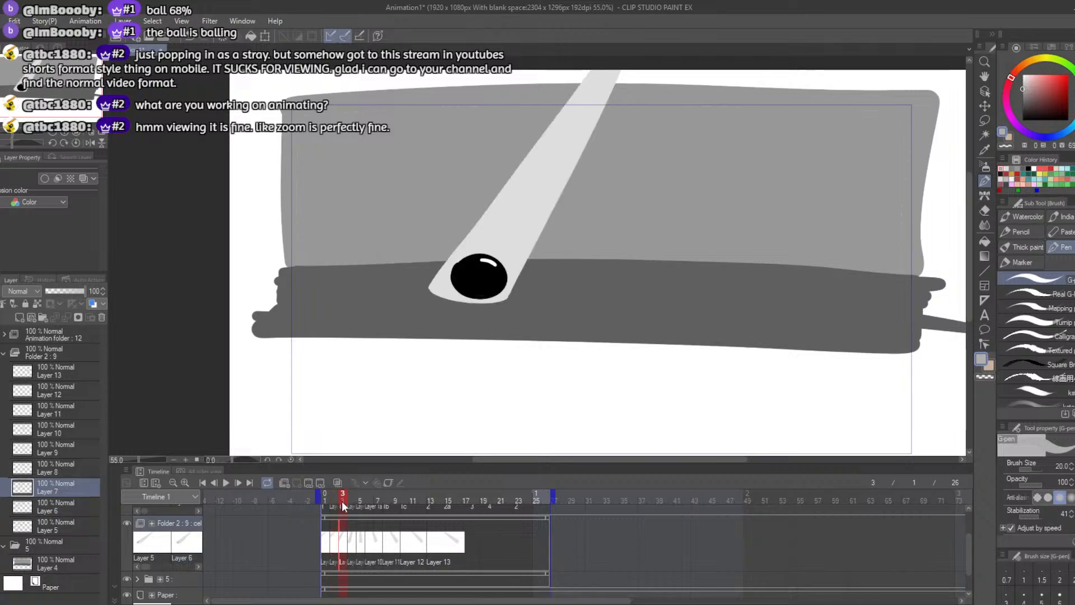
key("b")
key("ctrl+z")
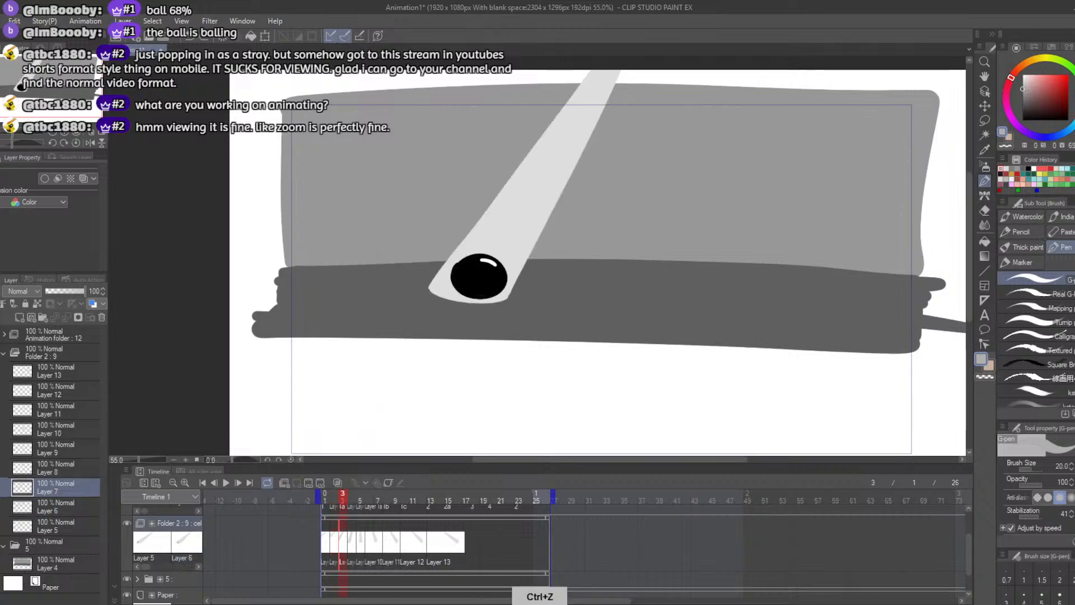
key("ctrl+z")
left_click_drag(454, 268, 435, 295)
key("ctrl+z")
key("ctrl+z")
key("ctrl+z")
key("ctrl+z")
key("ctrl+z")
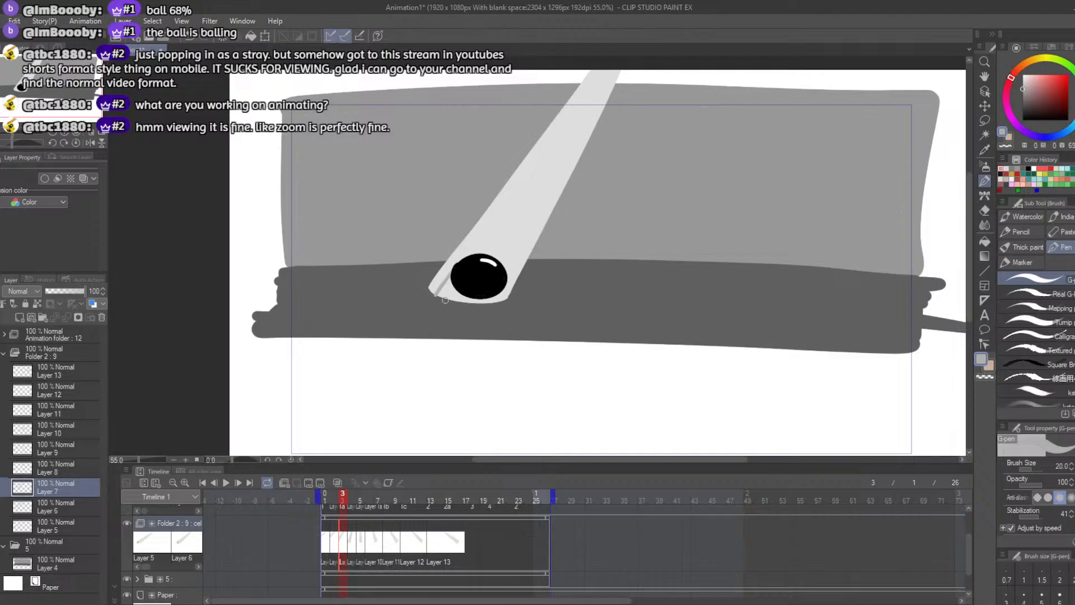
key("b")
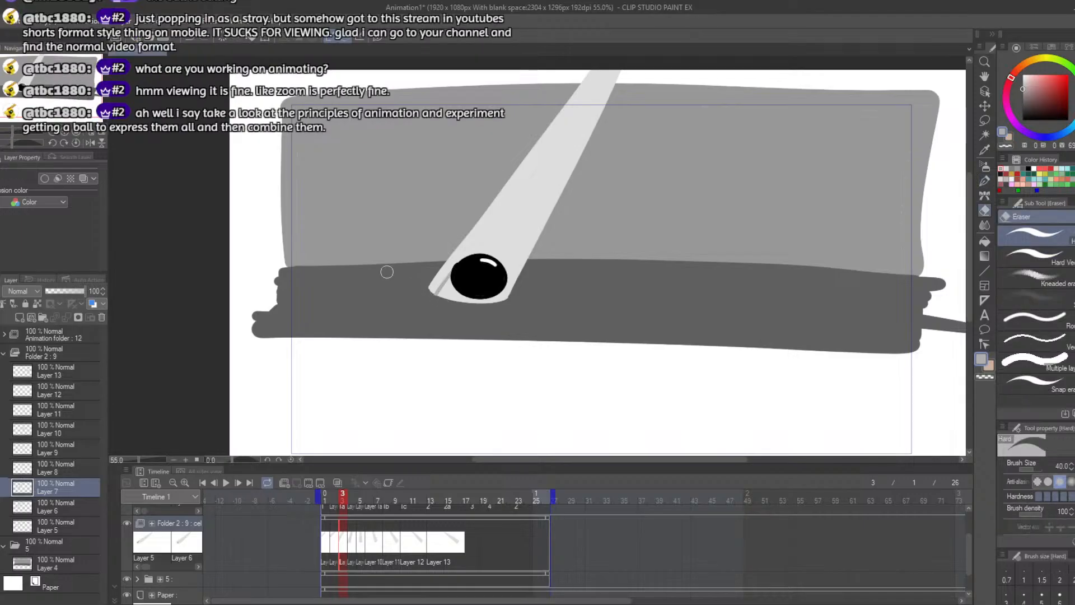
left_click_drag(492, 302, 503, 287)
key("ctrl+z")
key("e")
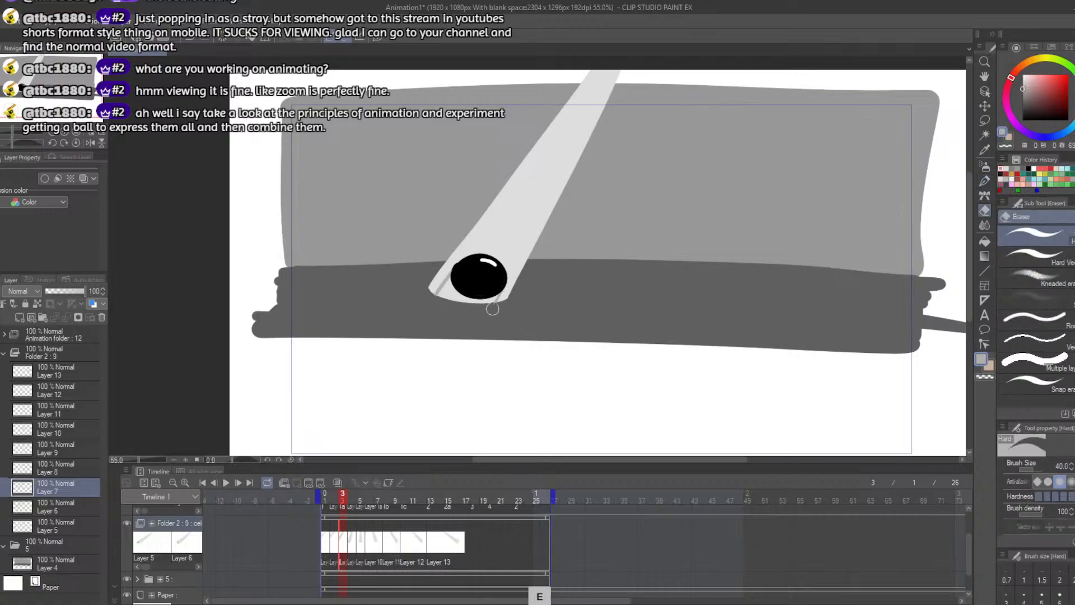
left_click(982, 240)
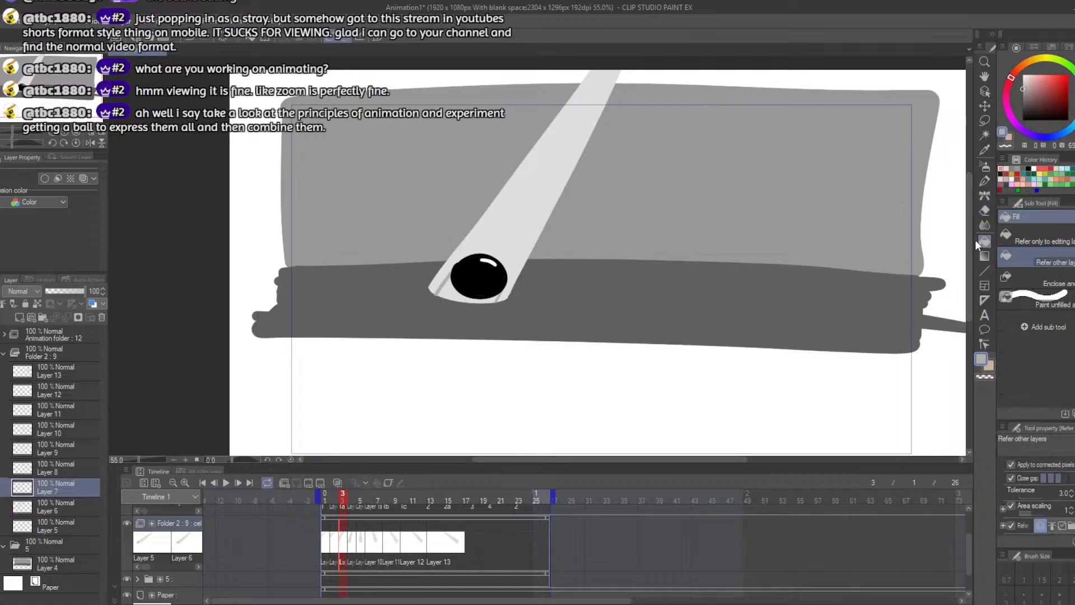
Step: Erase a small dark contact shadow directly beneath the ball on frame 3
key("e")
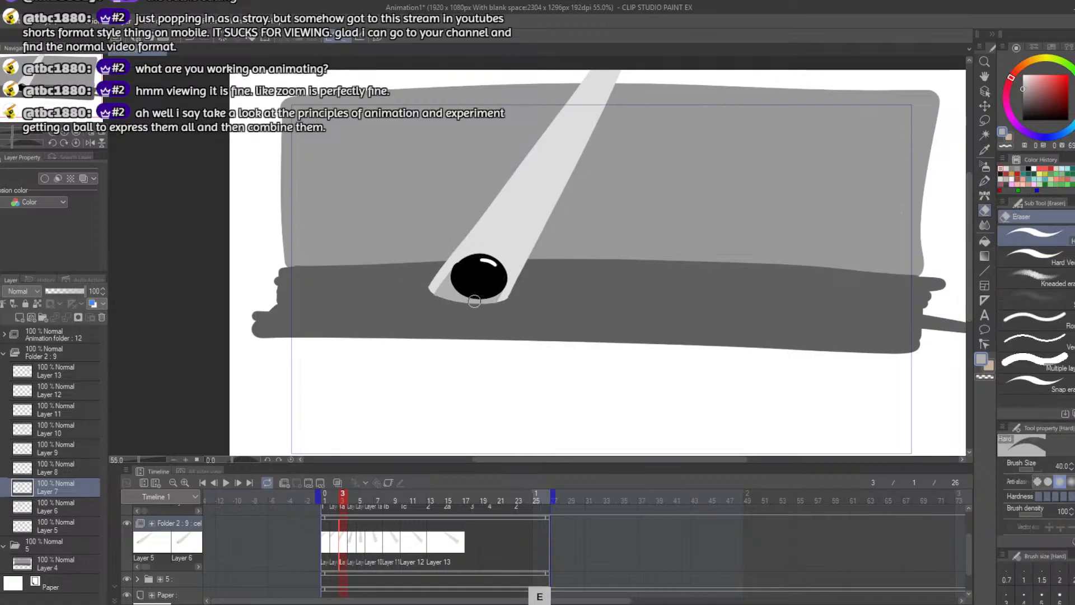
key("ctrl+z")
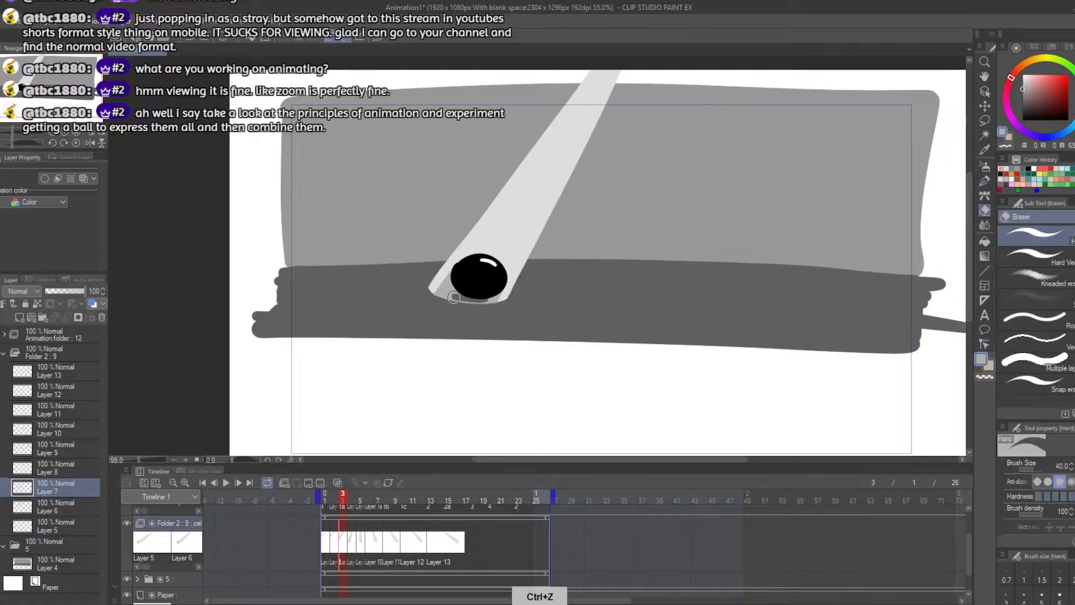
key("ctrl+z")
left_click_drag(461, 295, 486, 298)
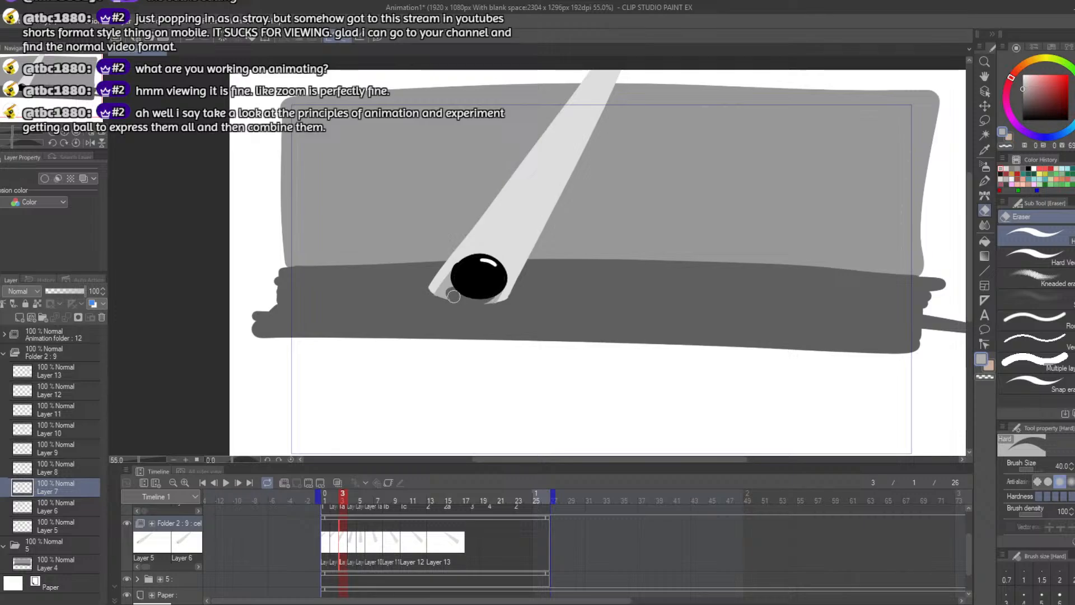
key("ctrl+z")
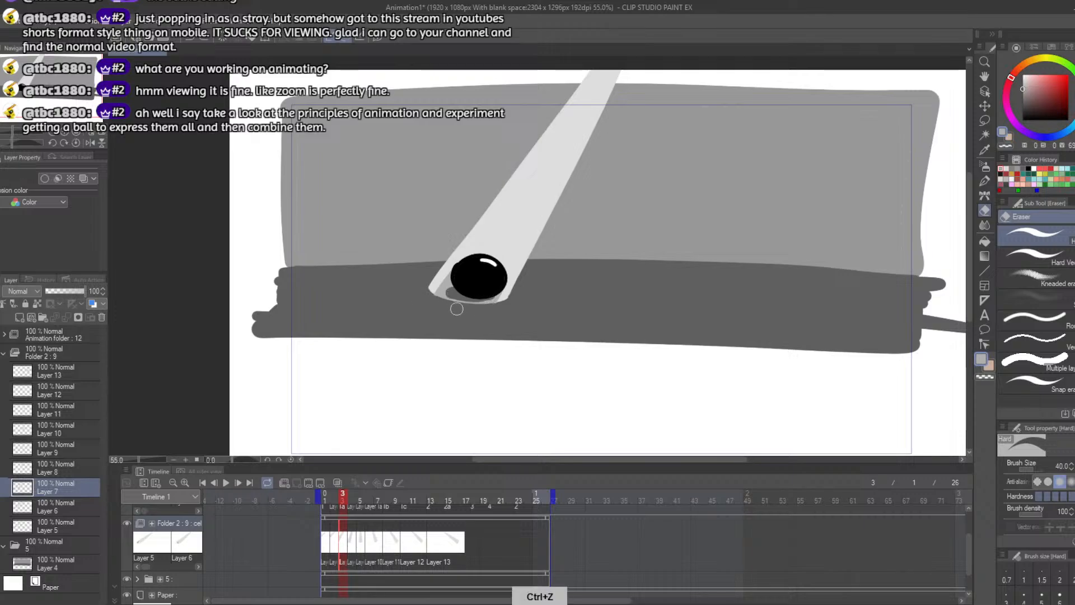
key("ctrl+z")
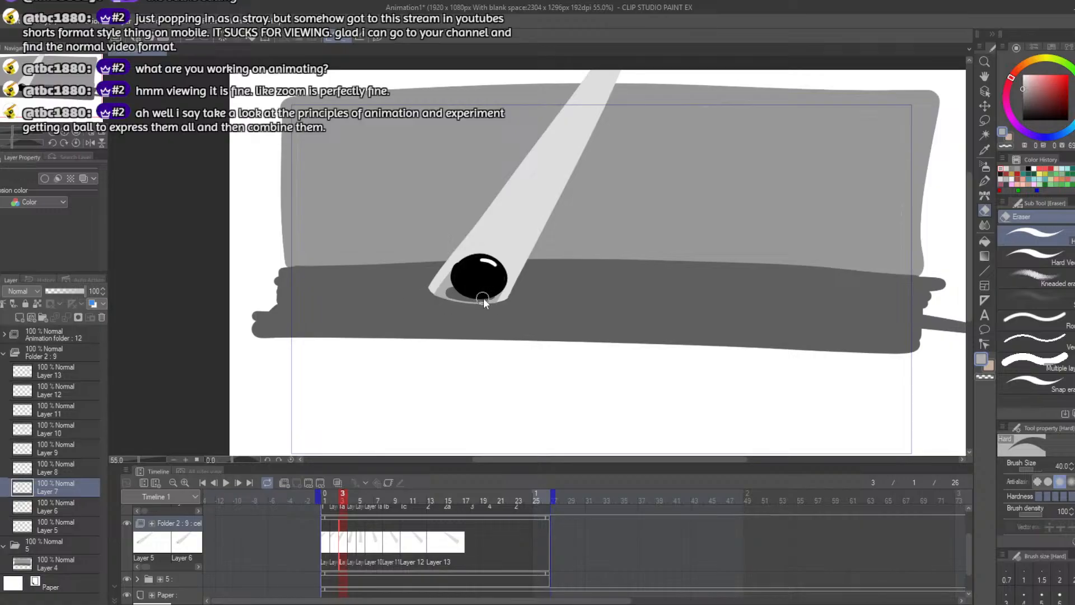
key("ctrl+z")
Step: Extend both sides of the light beam downward past the ball on frame 4 in the beam's color
mouse_move(342, 504)
left_mouse_down()
mouse_move(318, 501)
mouse_move(350, 505)
left_mouse_up()
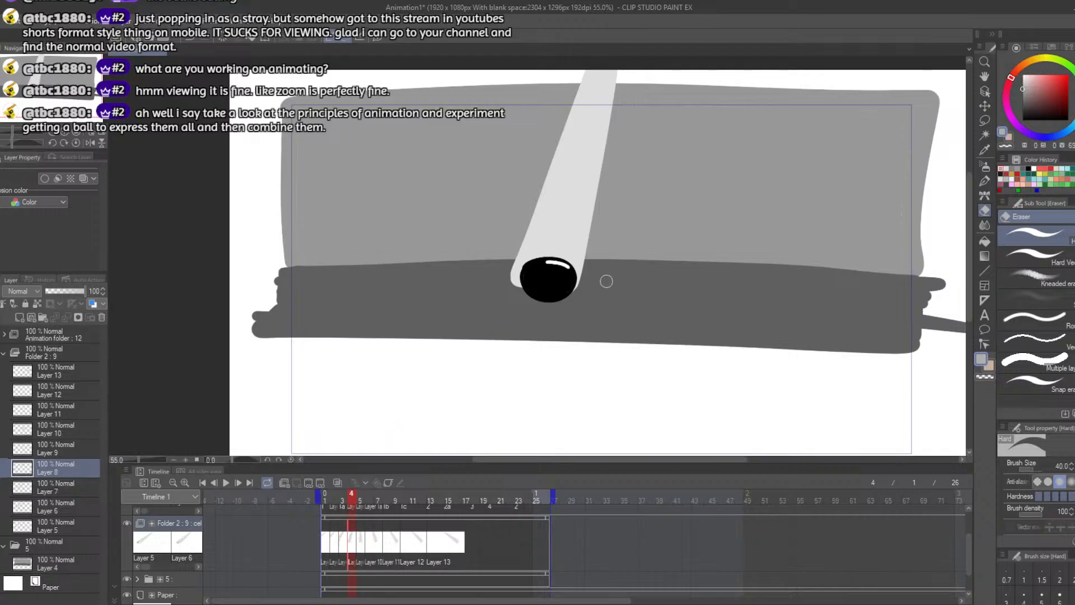
key("b")
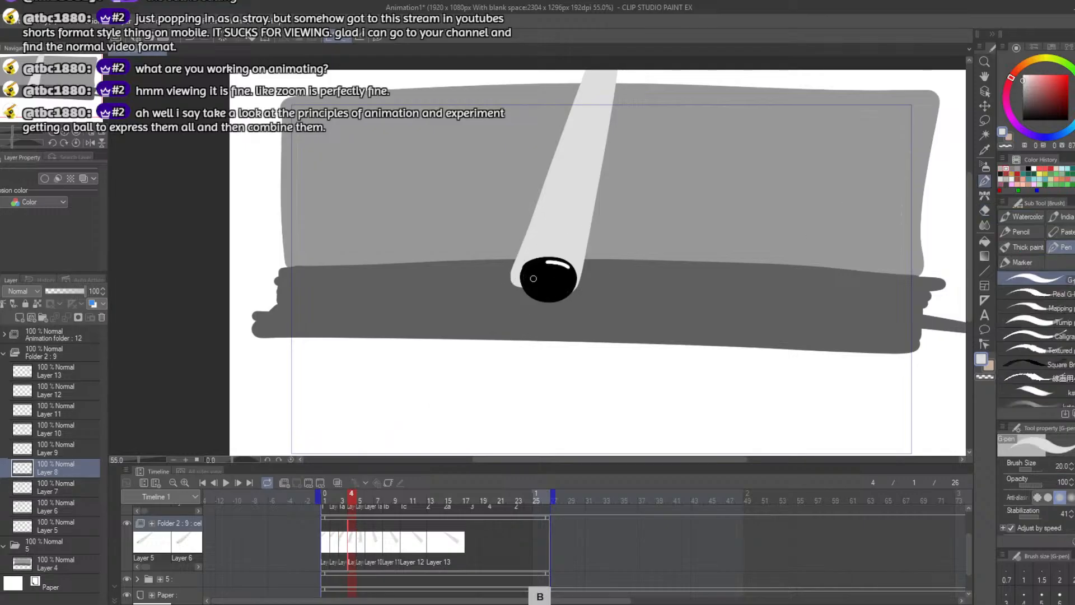
key("ctrl+z")
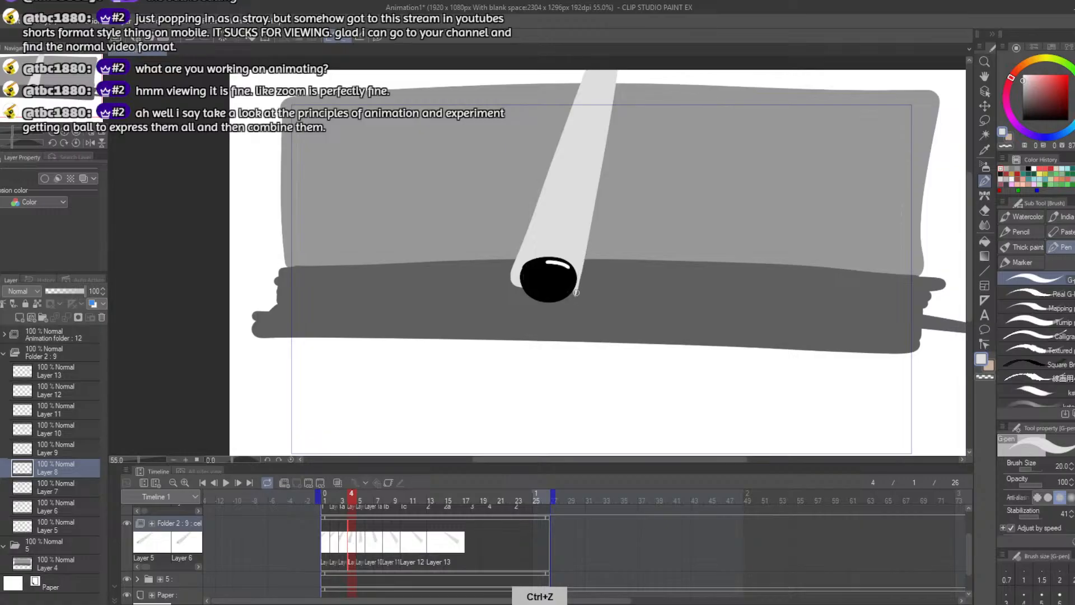
key("ctrl+z")
key("ctrl+z")
mouse_move(575, 292)
left_mouse_down()
mouse_move(527, 294)
mouse_move(513, 275)
mouse_move(509, 288)
mouse_move(514, 270)
mouse_move(506, 291)
mouse_move(514, 269)
mouse_move(504, 290)
mouse_move(506, 300)
mouse_move(564, 301)
left_mouse_up()
key("ctrl+z")
key("ctrl+z")
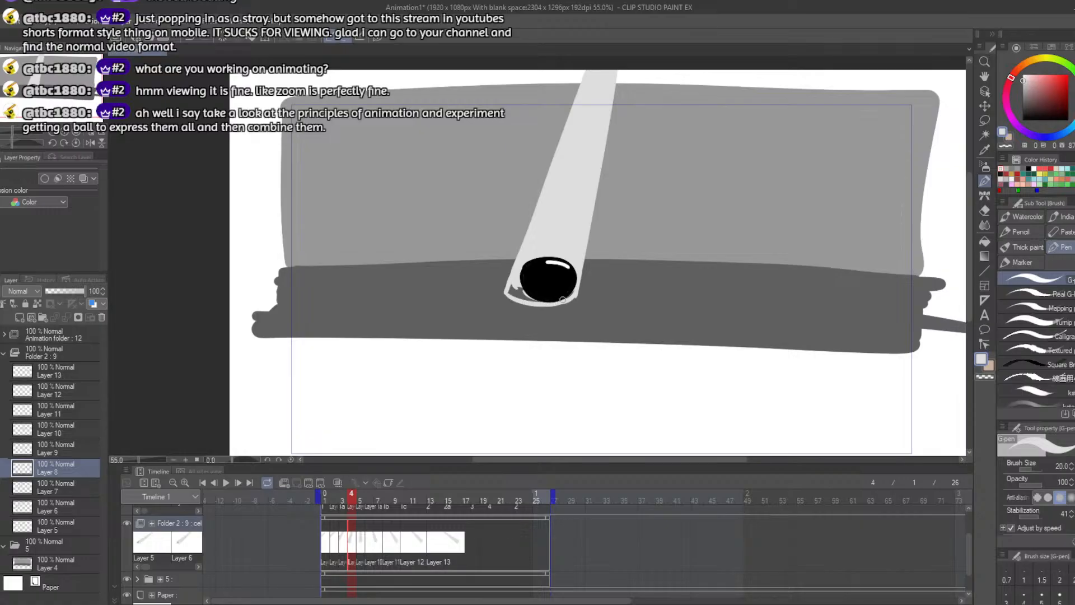
key("ctrl+z")
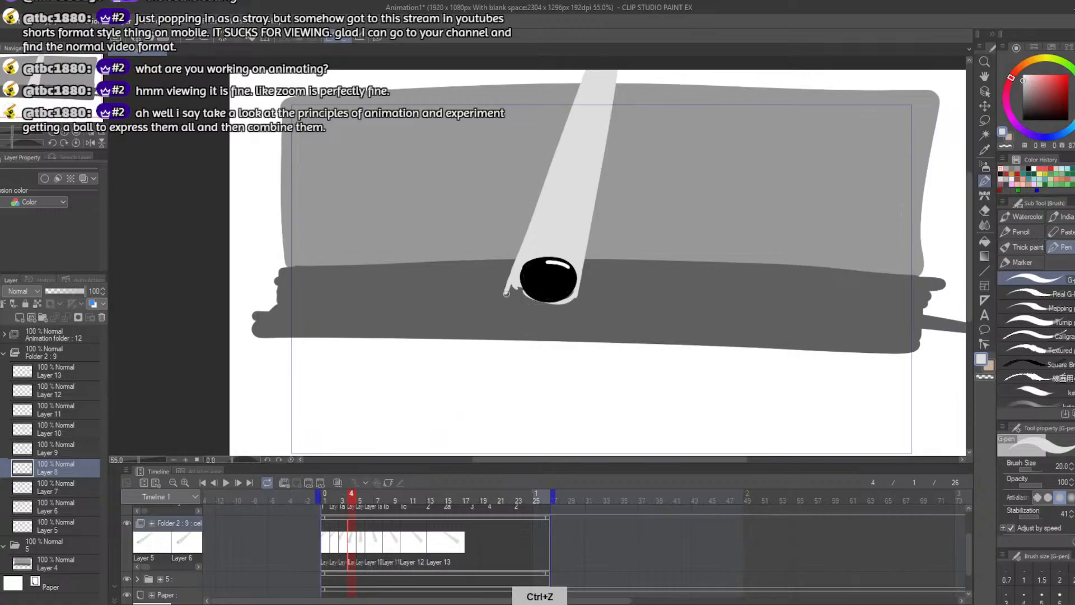
Step: Draw the curved bottom edge of the light pool under the ball on frame 4 and paint in its remaining gaps
left_click_drag(506, 292, 570, 302)
key("ctrl+z")
left_click_drag(505, 290, 581, 301)
key("ctrl+z")
mouse_move(506, 292)
left_mouse_down()
mouse_move(568, 299)
mouse_move(529, 304)
mouse_move(573, 298)
mouse_move(512, 292)
mouse_move(564, 305)
left_mouse_up()
key("ctrl+z")
key("ctrl+z")
key("ctrl+z")
key("ctrl+z")
key("ctrl+z")
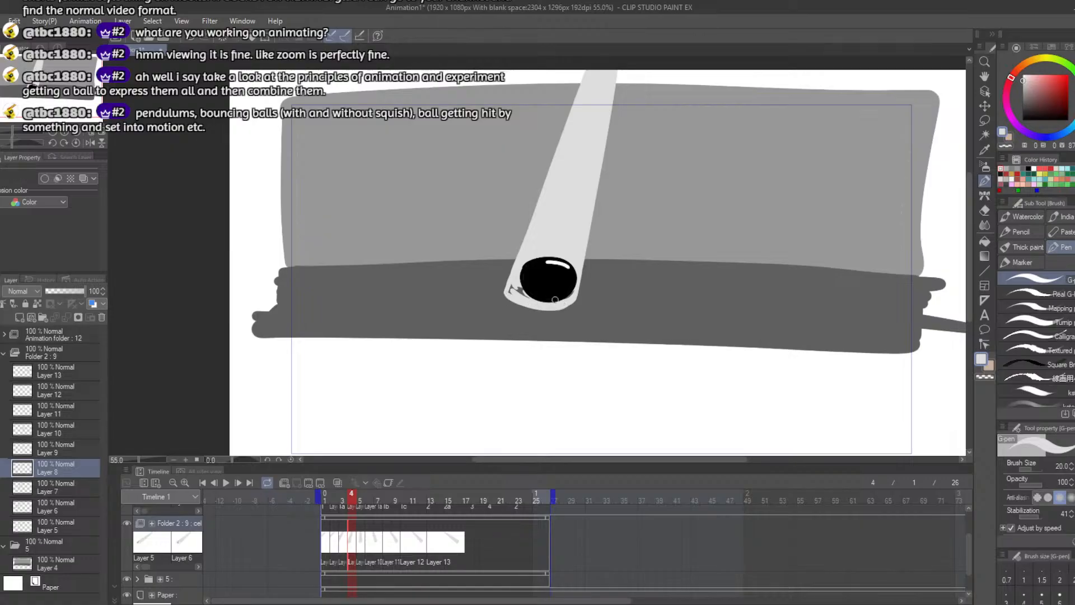
key("ctrl+z")
Step: Outline and fill the ball's cast shadow in the light pool on frame 4, using frame 3's shadow grey
left_click(342, 497)
right_click(347, 489)
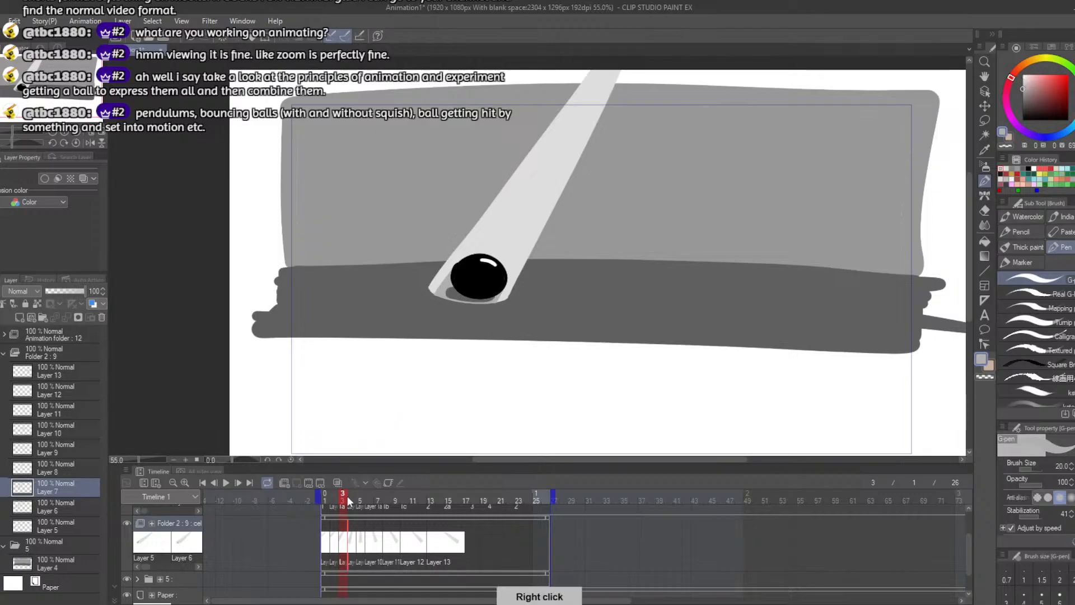
left_click(350, 499)
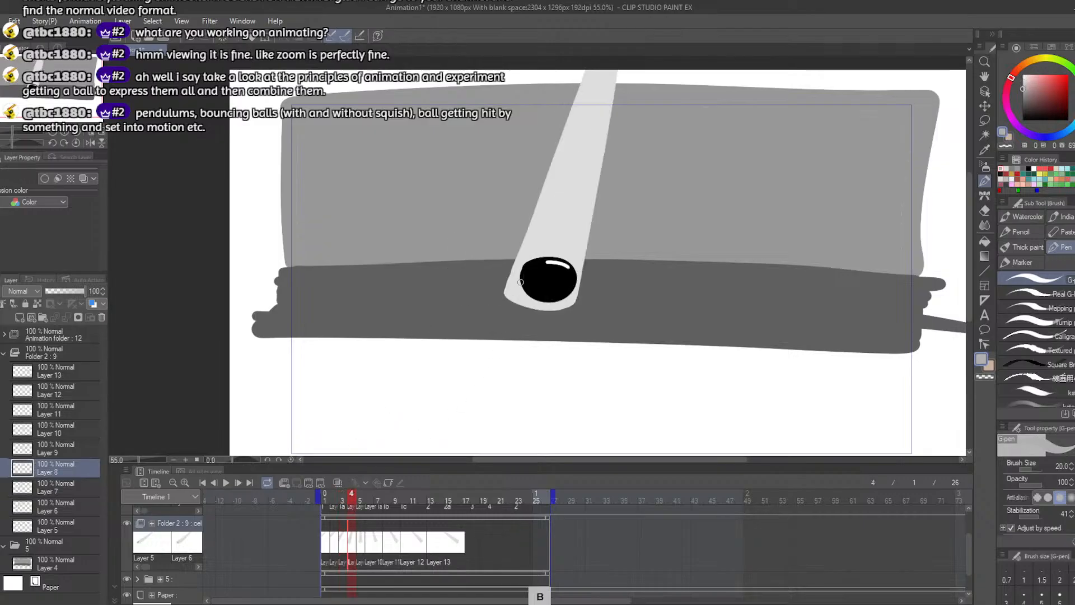
key("ctrl+z")
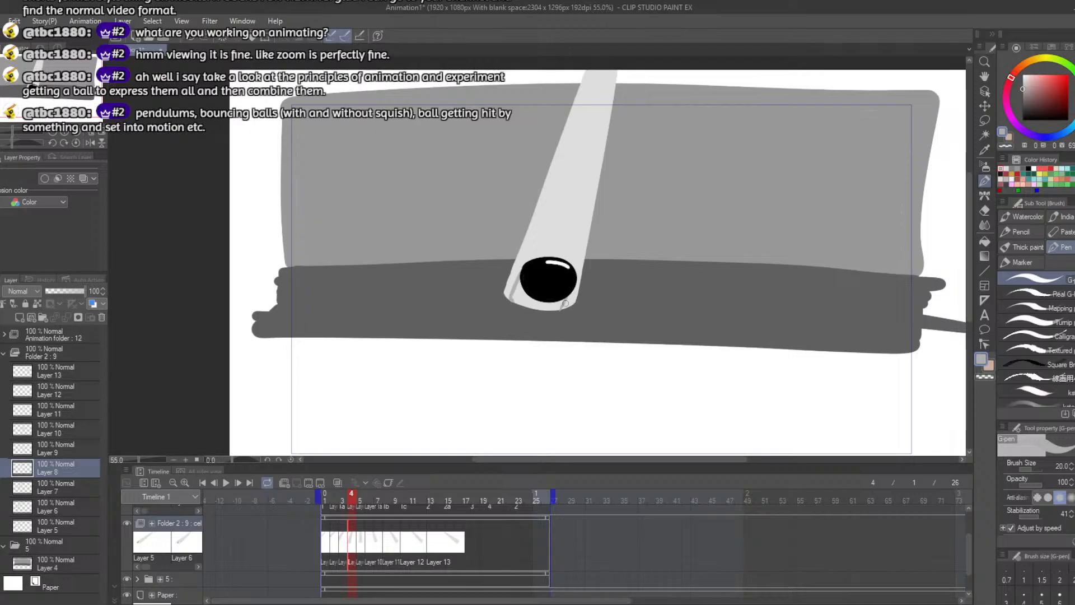
key("ctrl+z")
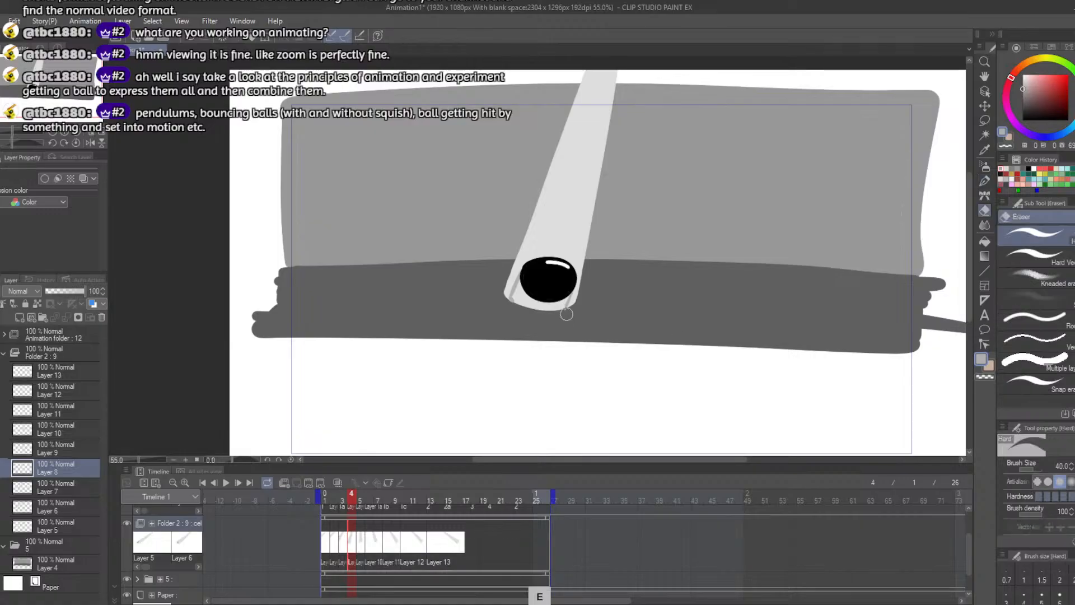
left_click(986, 244)
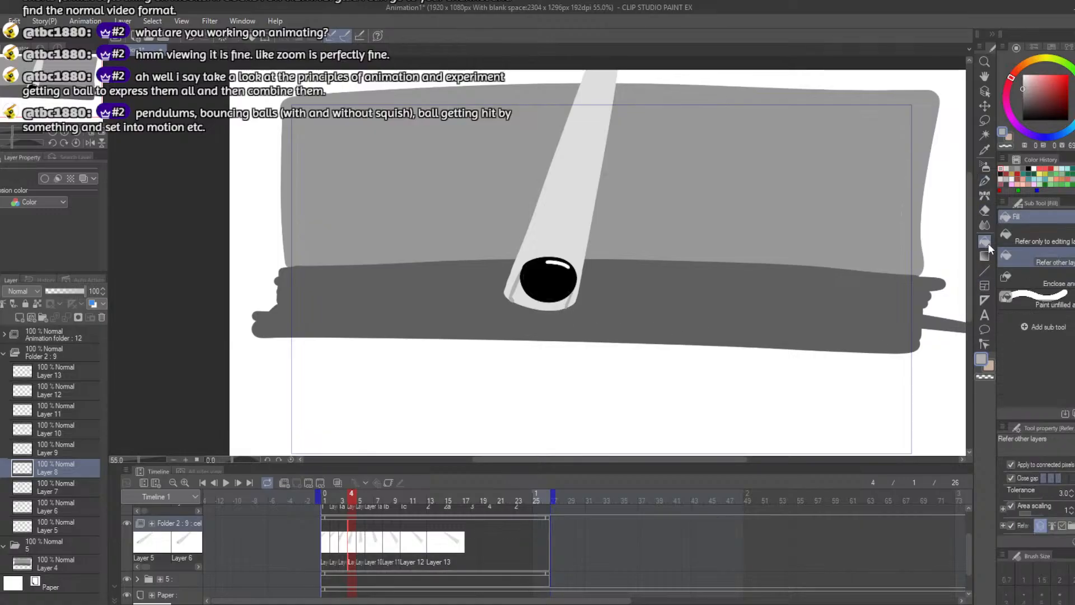
left_click(541, 306)
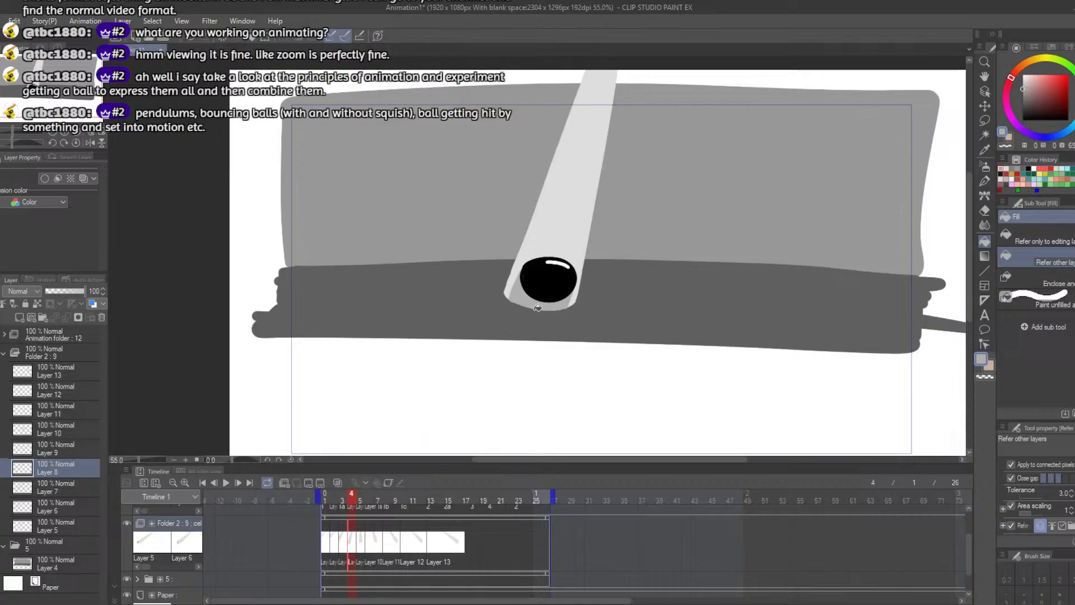
Step: Erase a small dark contact shadow directly beneath the ball on frame 4
key("e")
mouse_move(554, 306)
left_mouse_down()
mouse_move(526, 302)
mouse_move(562, 299)
mouse_move(522, 299)
left_mouse_up()
key("ctrl+z")
key("ctrl+z")
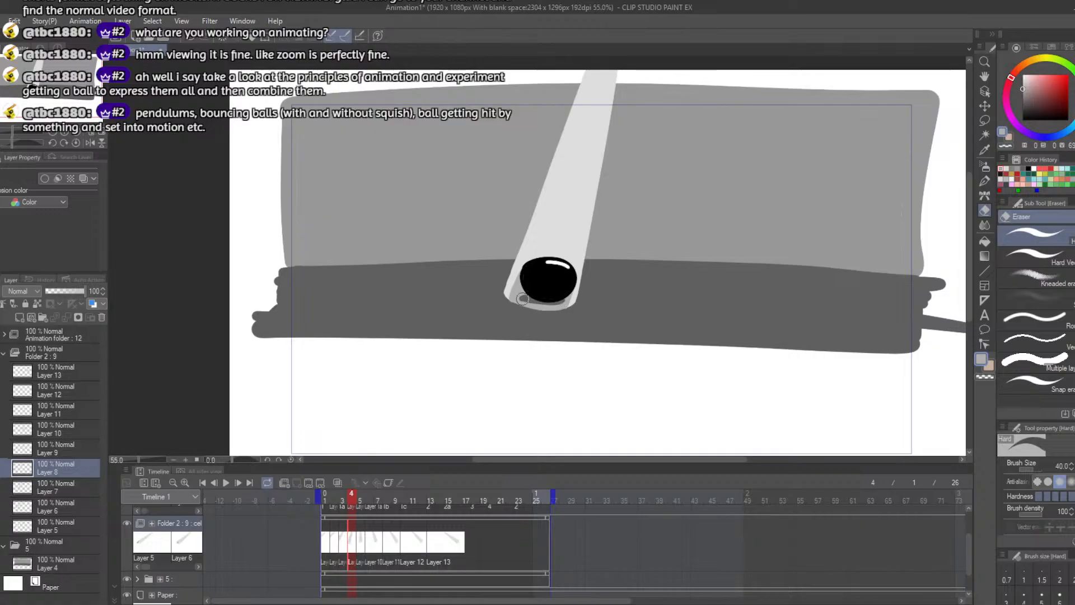
key("ctrl+z")
Step: Rotate the light beam slightly clockwise on frame 5 so its lower end lines up with the ball
left_click_drag(344, 498, 358, 499)
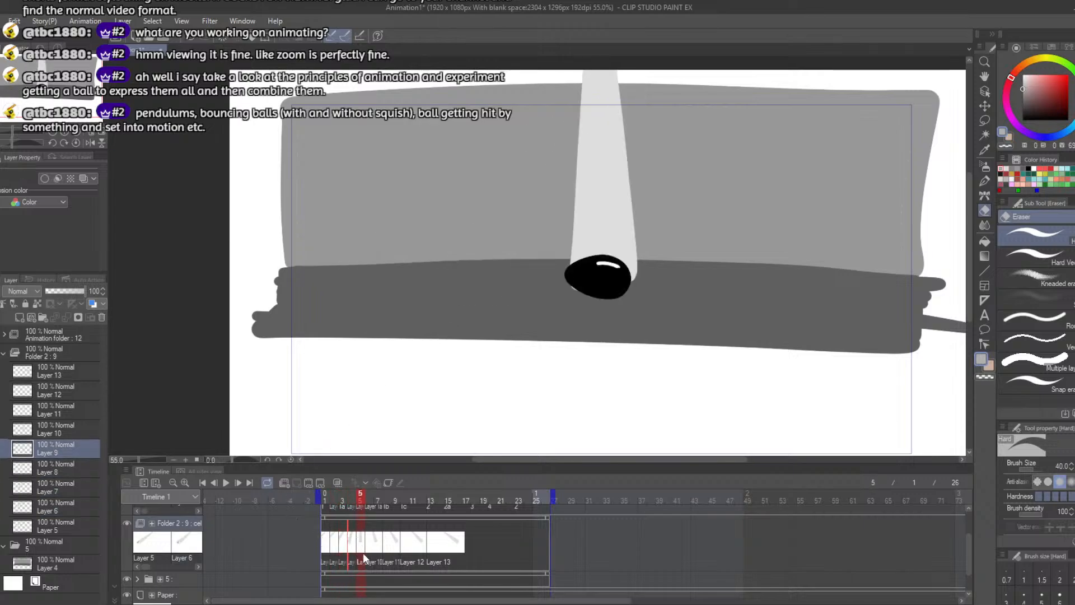
left_click_drag(361, 498, 360, 498)
key("ctrl+t")
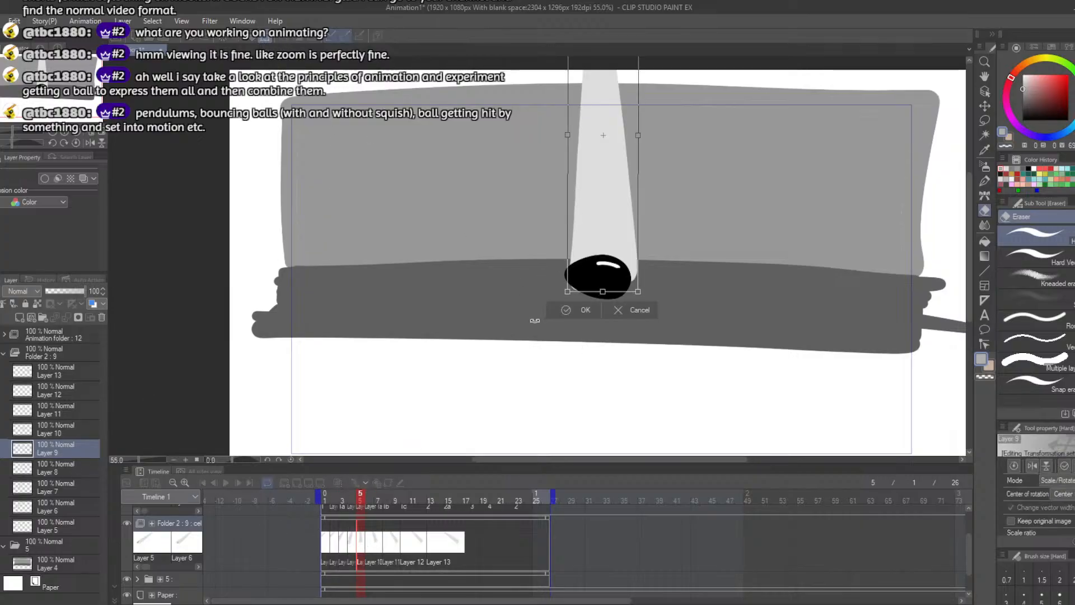
left_click_drag(531, 320, 528, 320)
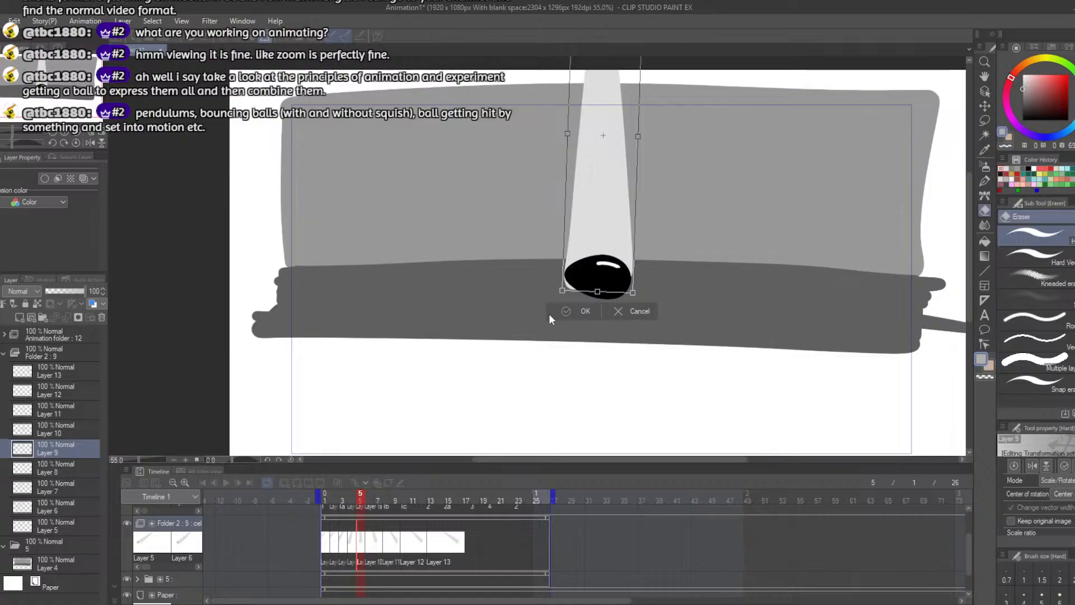
left_click(566, 311)
key("b")
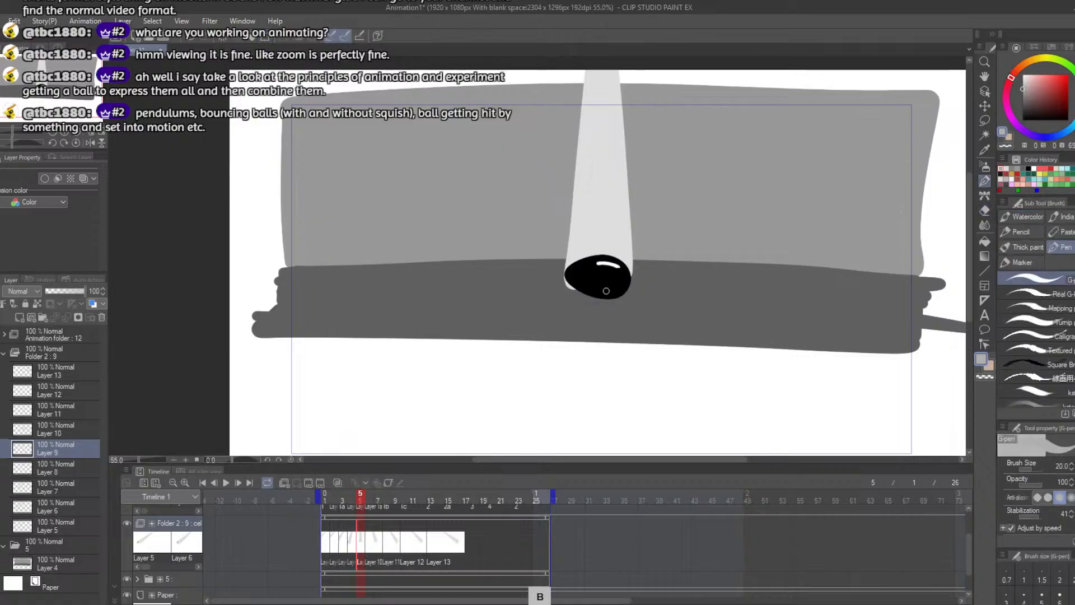
Step: Extend both beam edges past the ball on frame 5 in the beam's light grey, draw the pool's curved bottom edge and fill its gaps
right_click(624, 211)
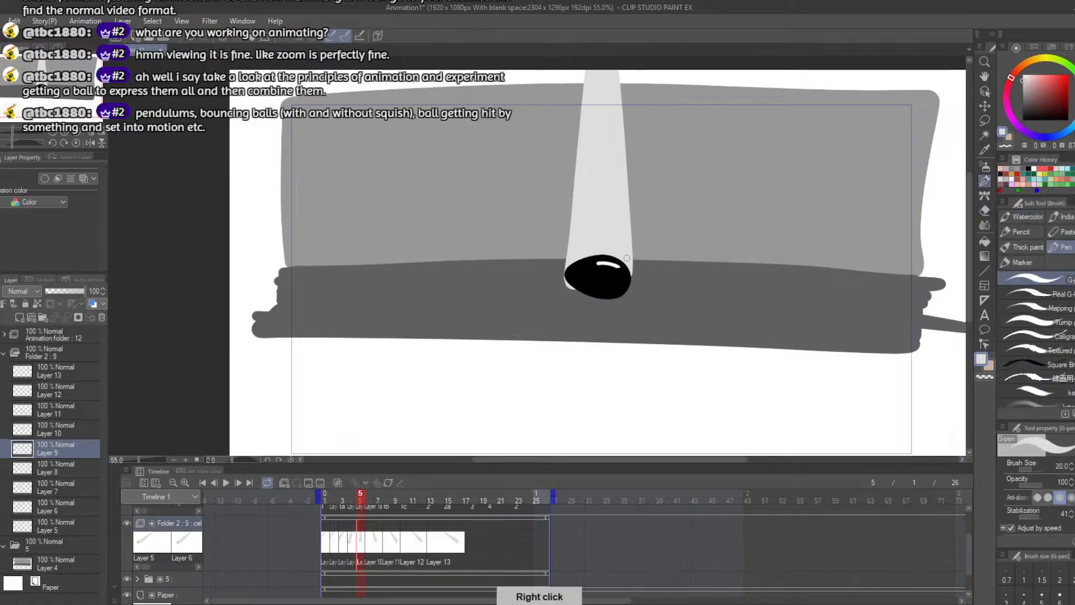
left_click_drag(629, 251, 632, 296)
left_click_drag(571, 229, 563, 295)
key("ctrl+z")
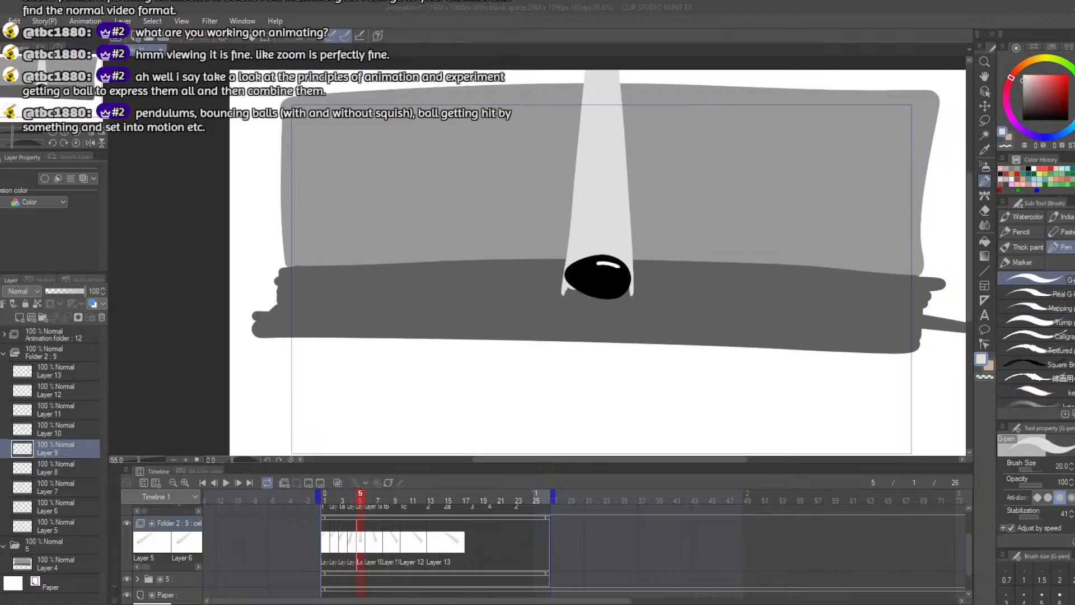
left_click_drag(564, 290, 630, 297)
key("ctrl+z")
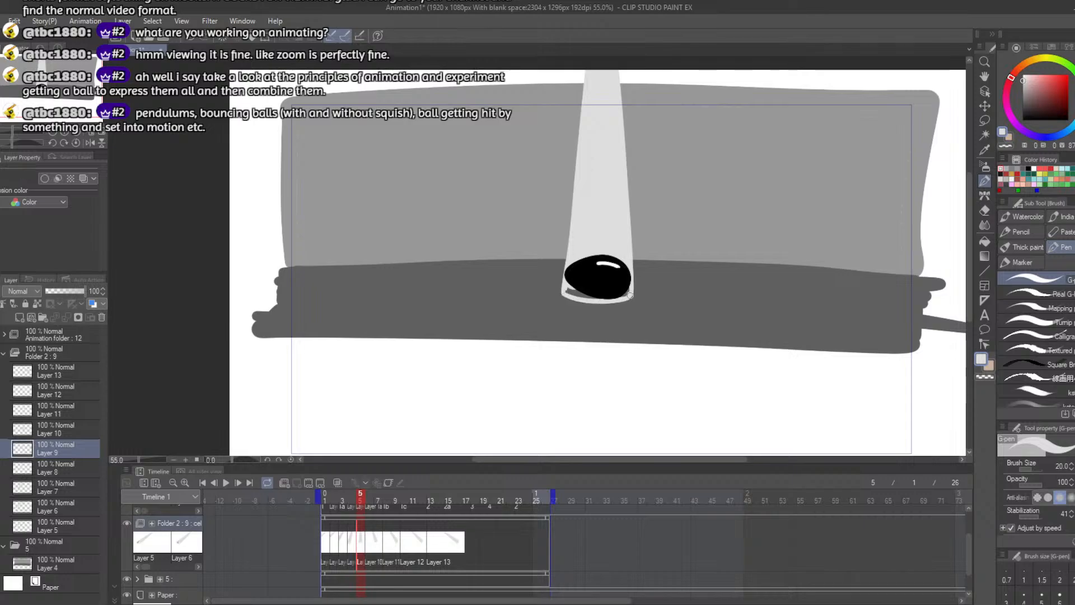
mouse_move(628, 295)
left_mouse_down()
mouse_move(570, 292)
mouse_move(583, 291)
left_mouse_up()
Step: Outline and fill the ball's cast shadow in the light pool on frame 5, using the darker shadow grey
key("b")
left_click(1006, 168)
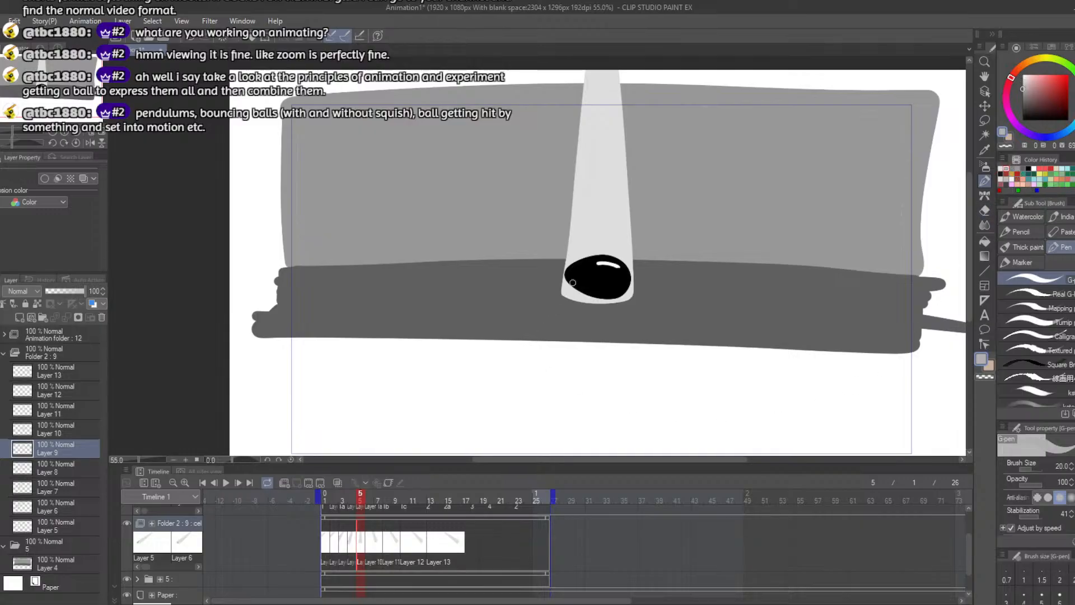
key("ctrl+z")
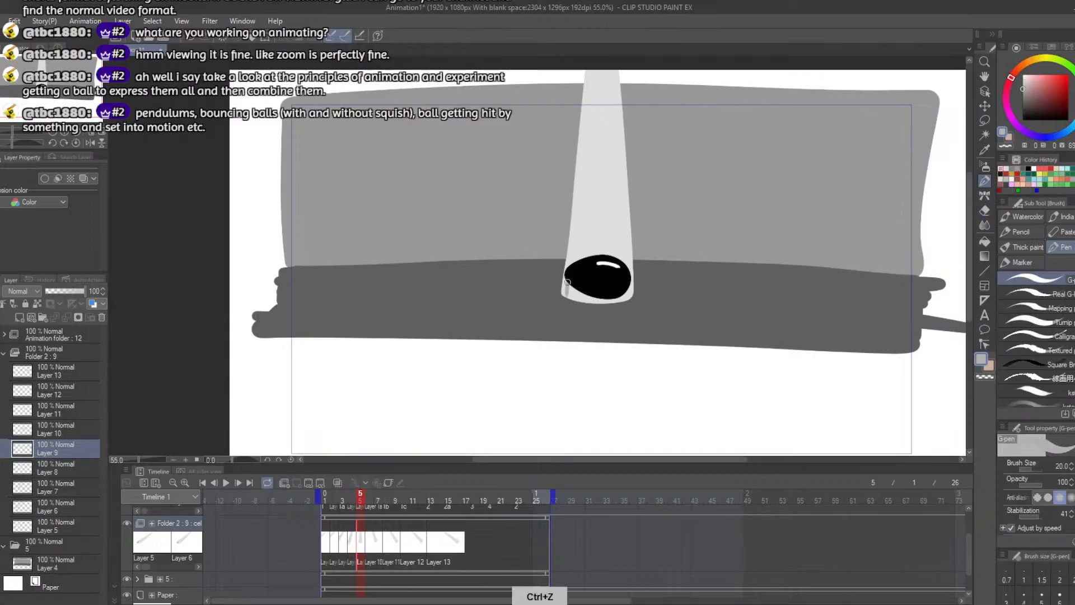
mouse_move(567, 279)
left_mouse_down()
mouse_move(564, 294)
mouse_move(565, 283)
left_mouse_up()
key("ctrl+z")
left_click_drag(630, 297, 628, 291)
key("ctrl+z")
key("g")
left_click(581, 291)
Step: Erase a small dark contact shadow directly beneath the ball on frame 5
key("e")
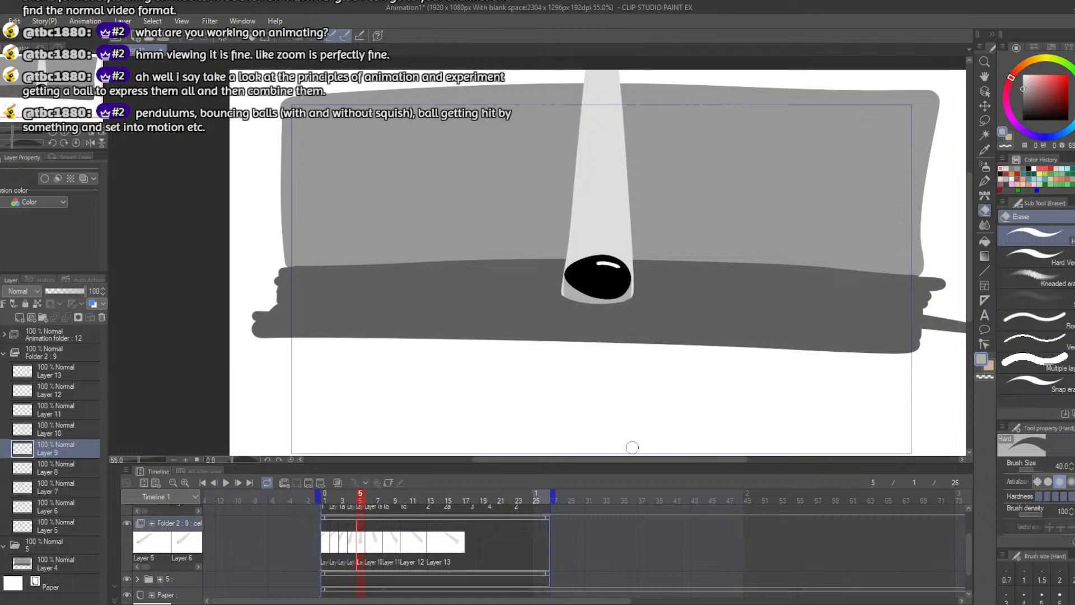
key("b")
key("e")
left_click_drag(593, 294, 616, 298)
key("ctrl+z")
key("ctrl")
Step: Draw the light pool's side edge and curved bottom edge around the ball on frame 6 in the beam's light grey
mouse_move(358, 496)
left_mouse_down()
mouse_move(348, 496)
mouse_move(369, 500)
left_mouse_up()
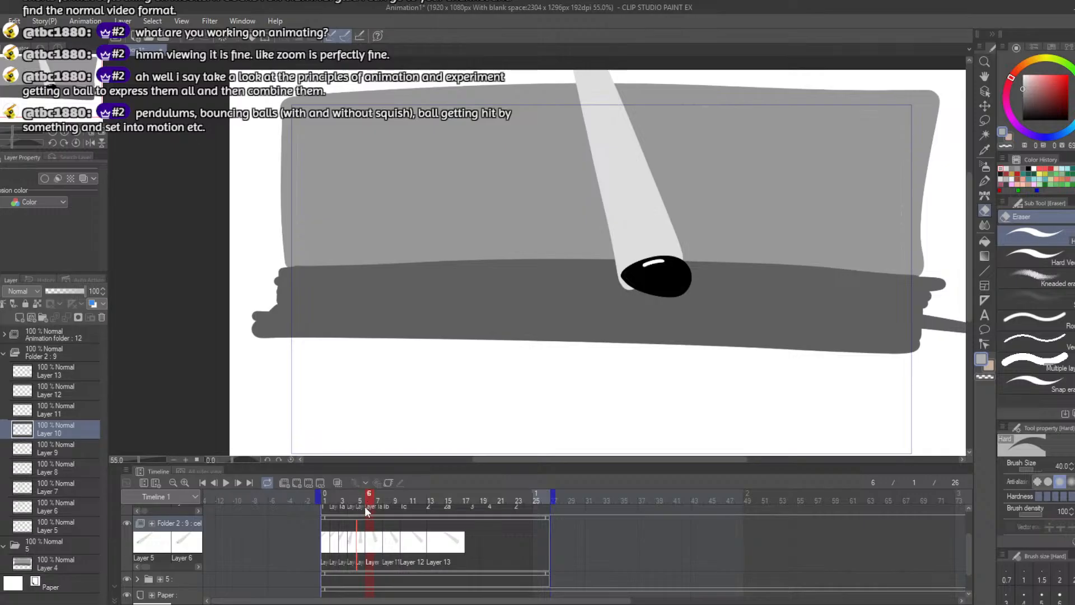
left_click(363, 543)
left_click(372, 545)
key("b")
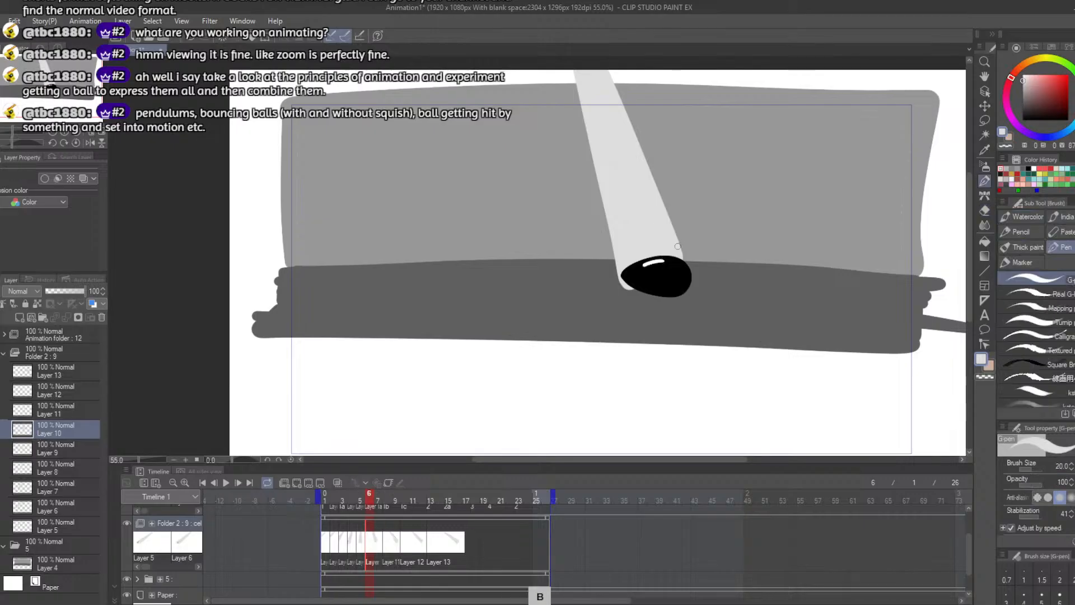
left_click_drag(678, 246, 695, 293)
key("ctrl+z")
left_click_drag(670, 219, 700, 291)
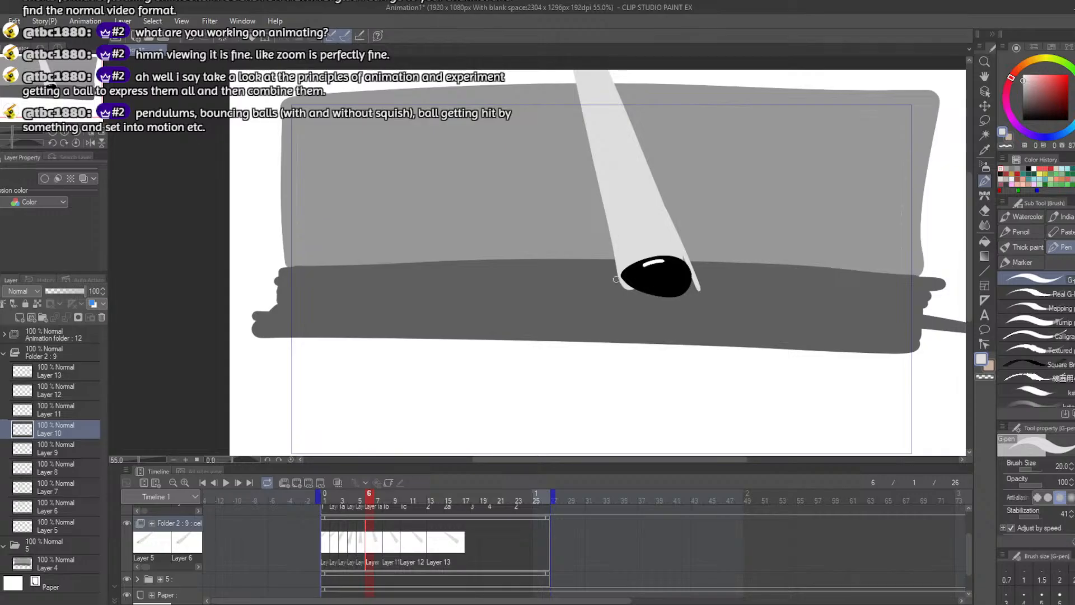
mouse_move(621, 291)
left_mouse_down()
mouse_move(681, 303)
mouse_move(699, 290)
left_mouse_up()
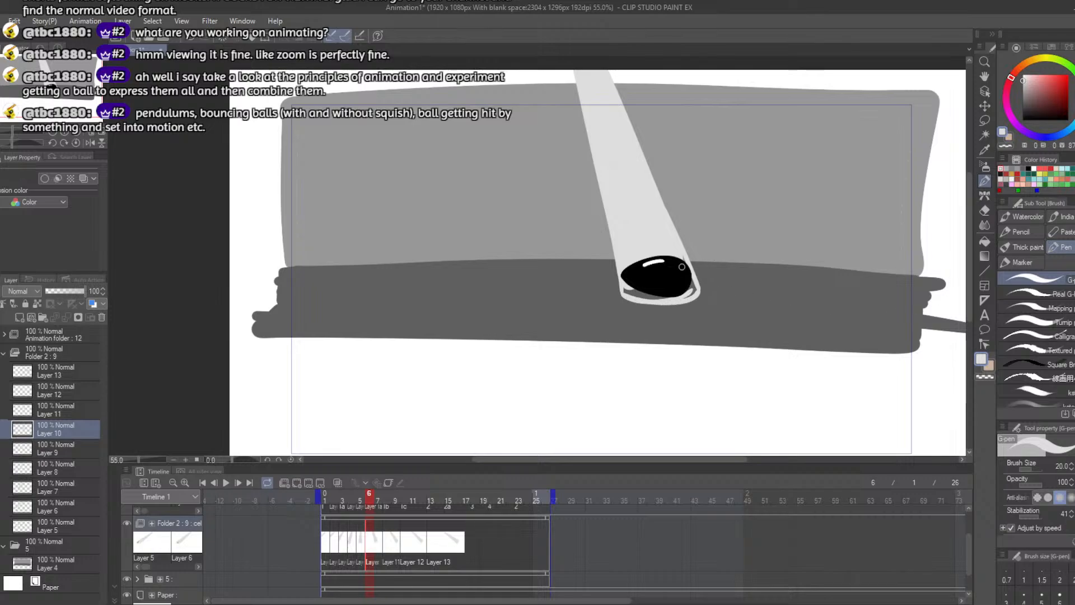
Step: Enlarge the pen to size 40 and paint in the light pool's remaining gaps beneath the ball on frame 6
key("bracketright")
key("bracketright")
key("bracketright")
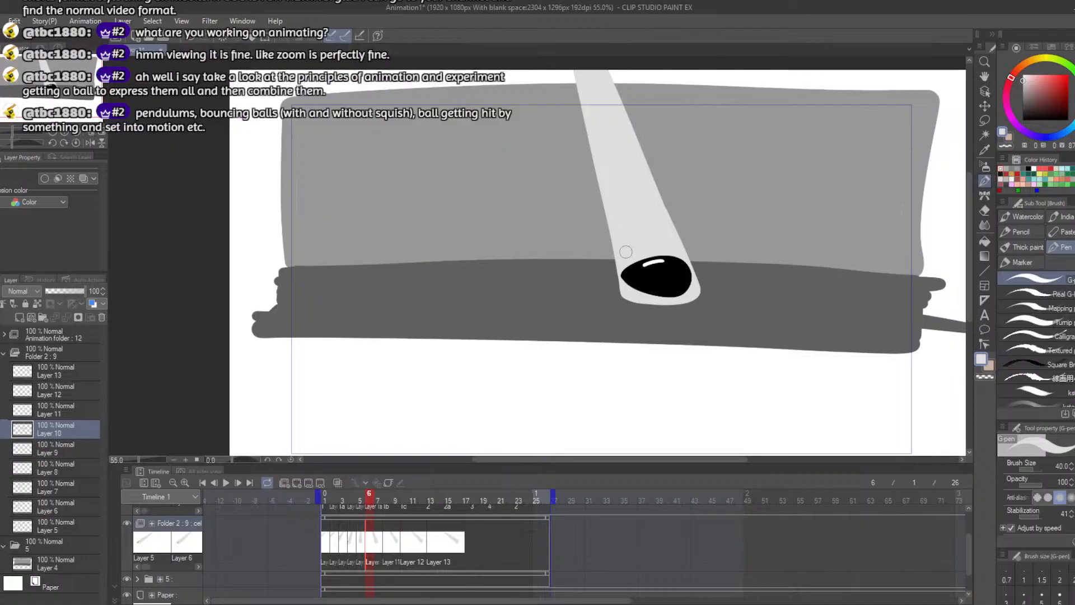
key("alt+Tab")
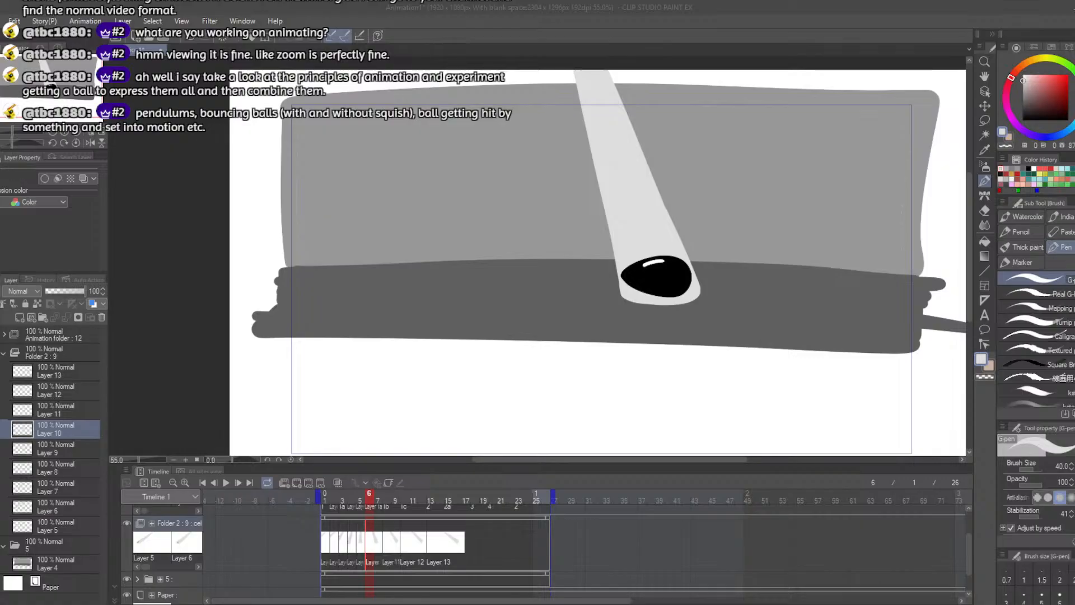
left_click(631, 285)
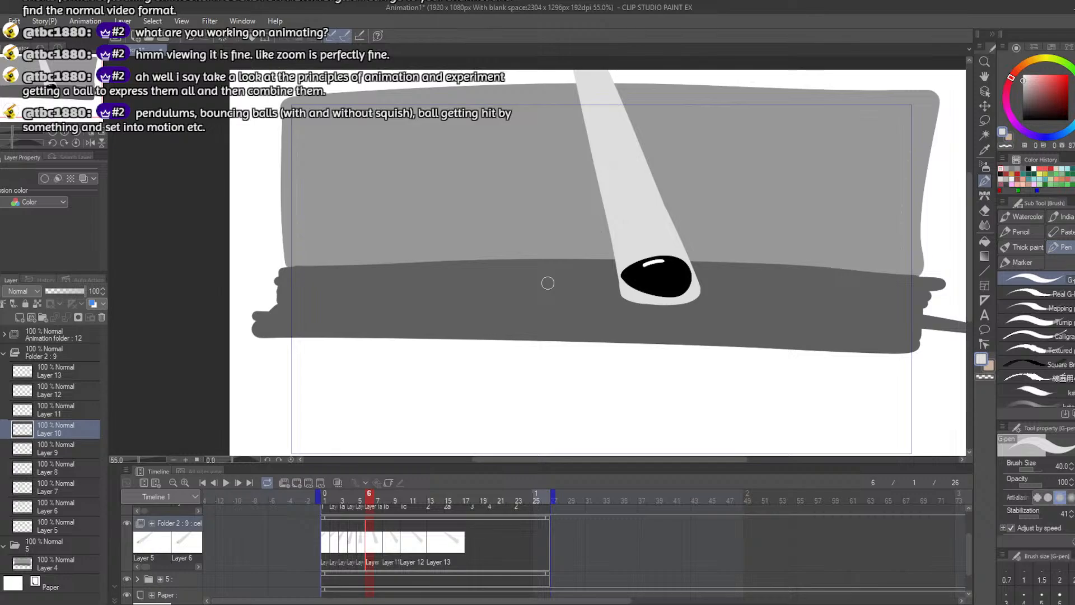
Step: Outline and fill the ball's cast shadow in the light pool on frame 6 with the shadow grey, comparing it with frame 5
left_click(1006, 168)
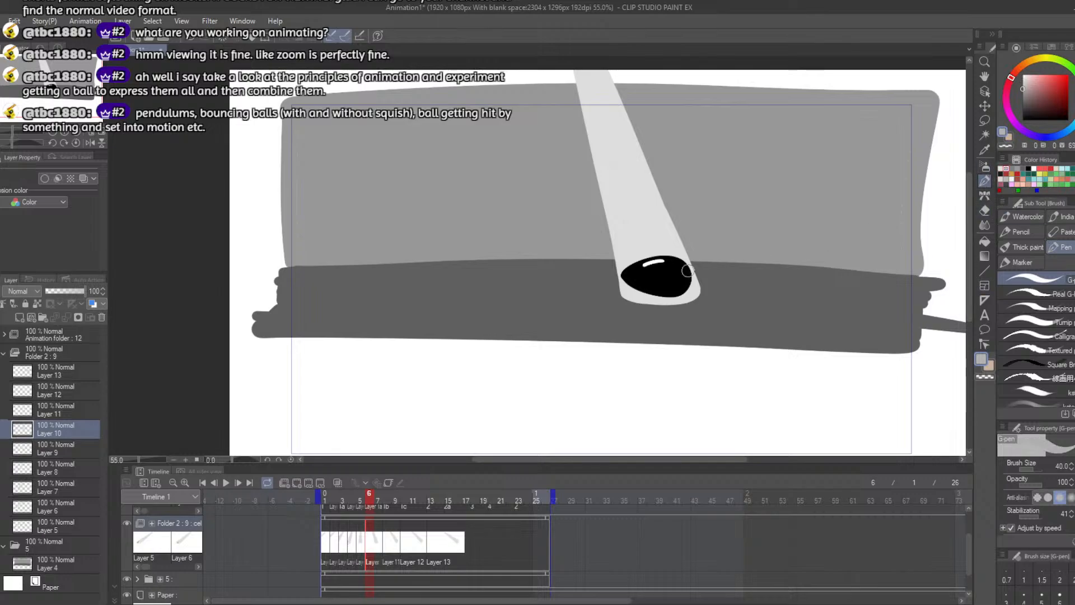
key("ctrl+z")
left_click_drag(624, 289, 623, 291)
key("ctrl+z")
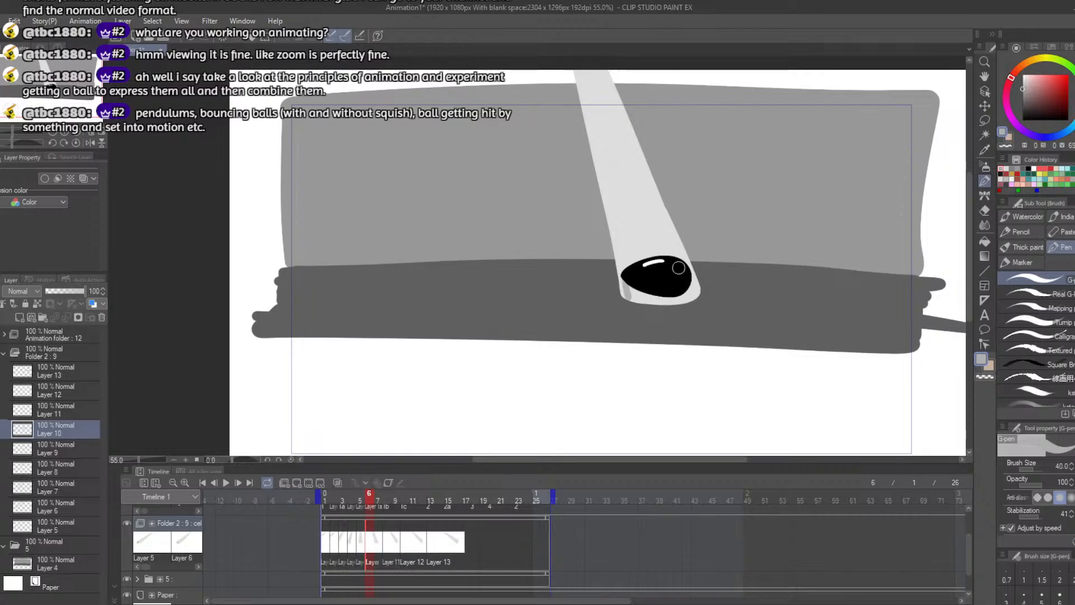
left_click_drag(691, 294, 690, 287)
key("g")
mouse_move(360, 498)
left_mouse_down()
mouse_move(339, 496)
mouse_move(366, 498)
mouse_move(373, 562)
left_mouse_up()
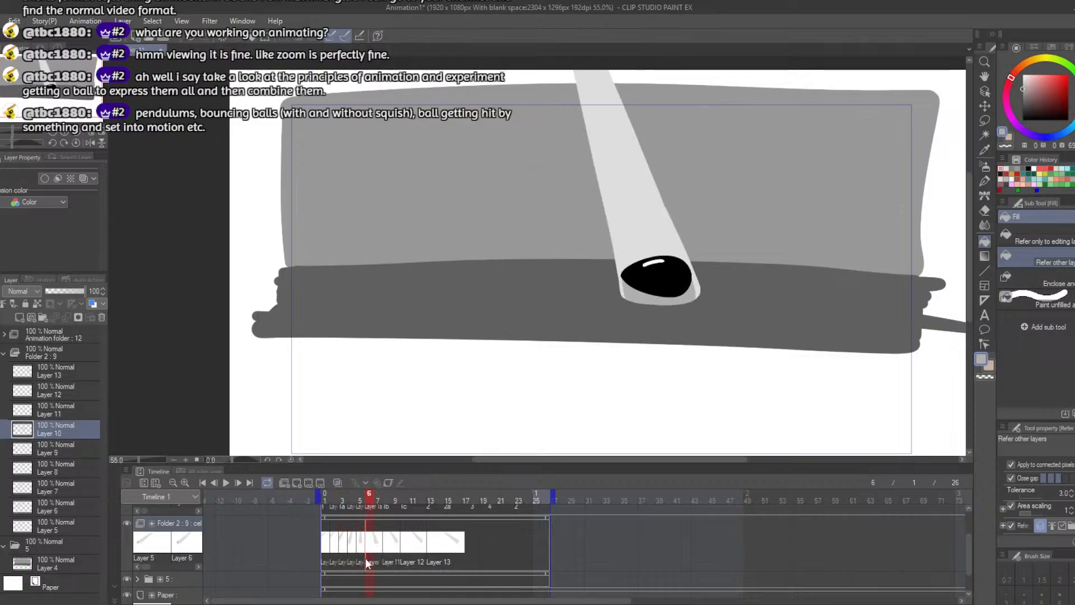
left_click(361, 545)
left_click(367, 545)
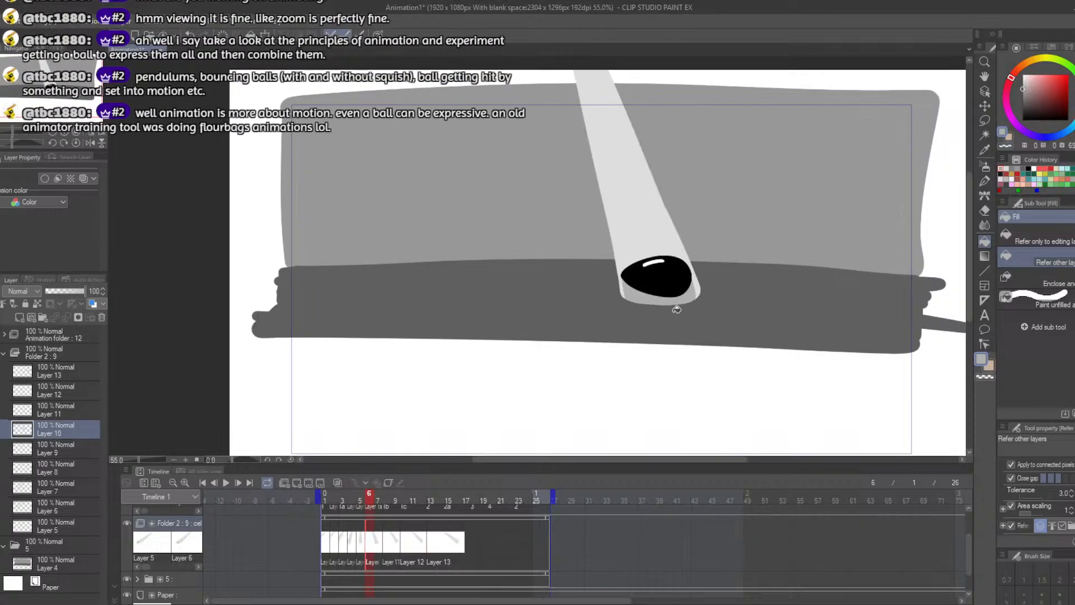
Step: Try to erase a small dark contact shadow directly beneath the ball on frame 6
key("e")
left_click_drag(677, 294, 632, 291)
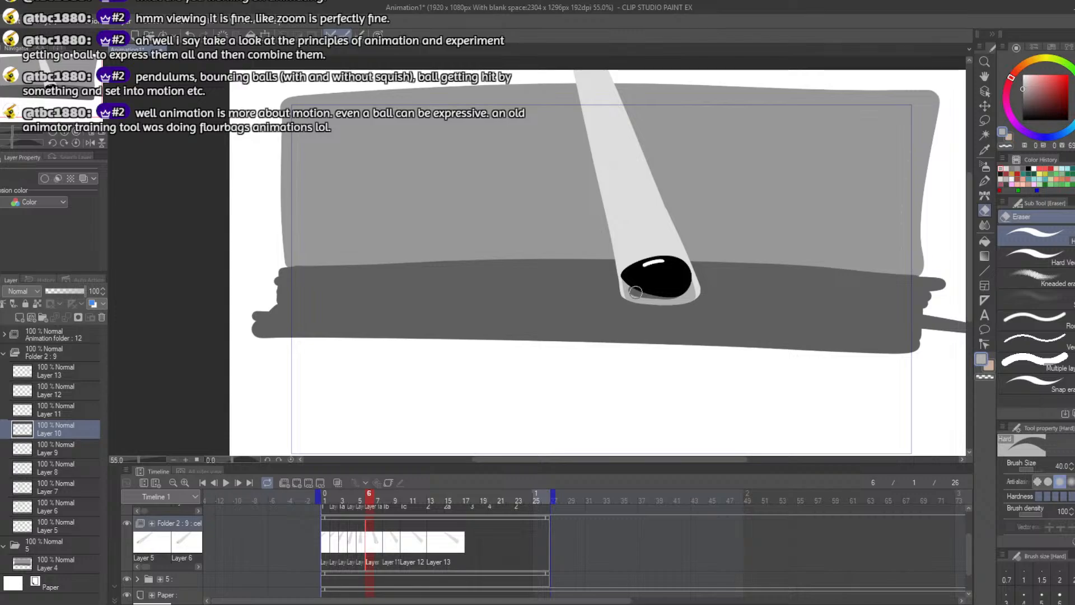
key("ctrl+z")
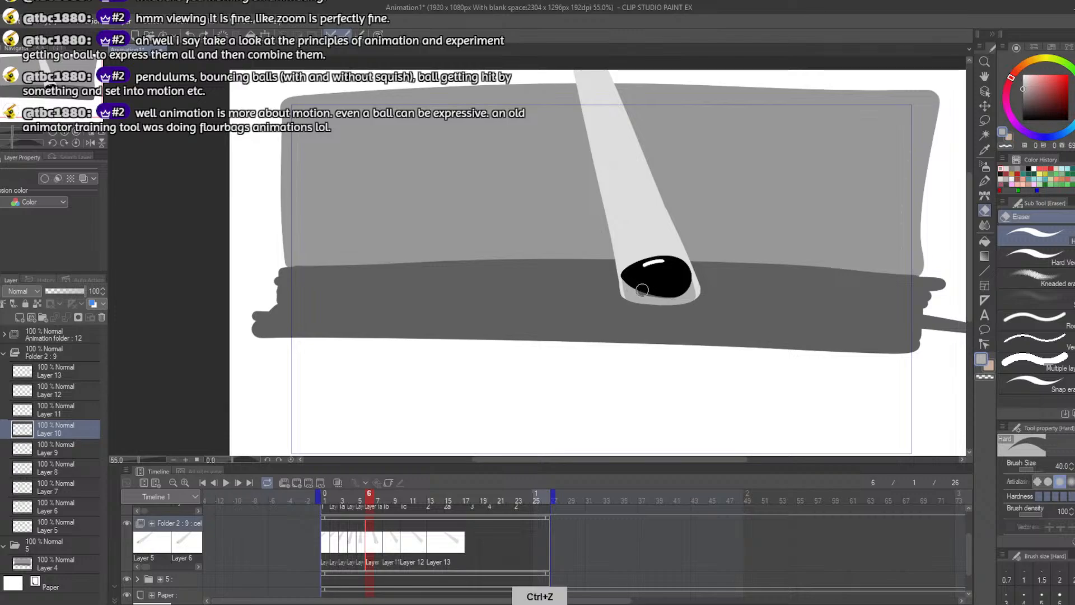
left_click_drag(631, 304, 642, 288)
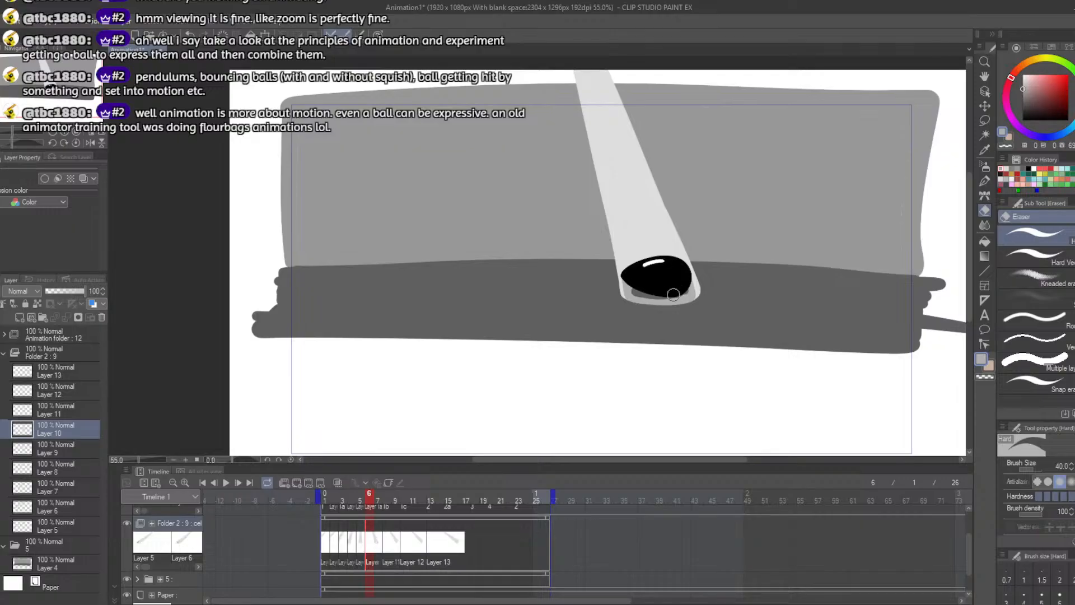
key("ctrl+z")
key("ctrl+z")
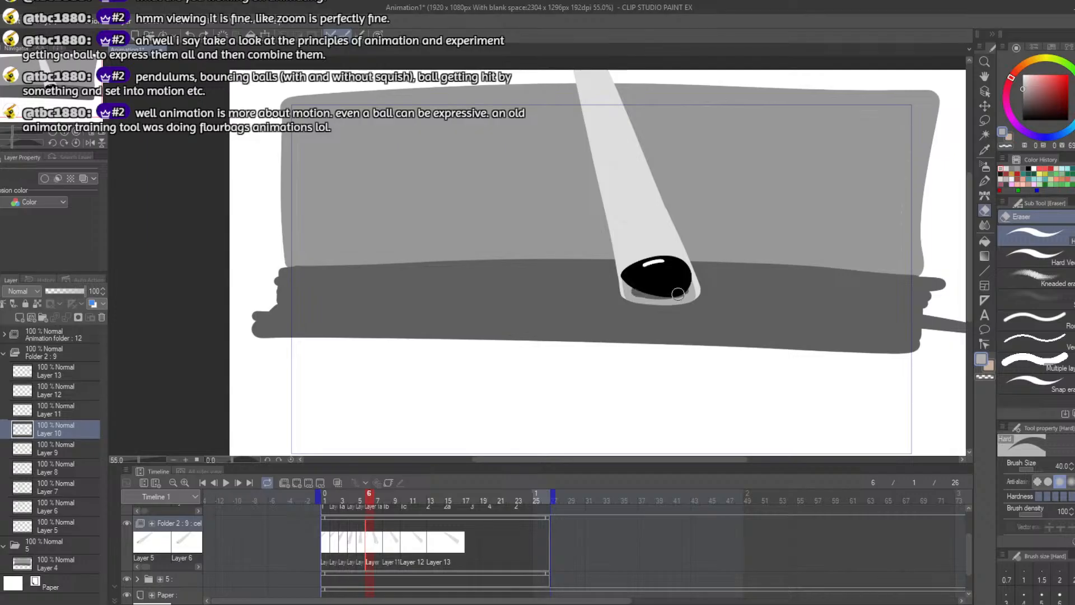
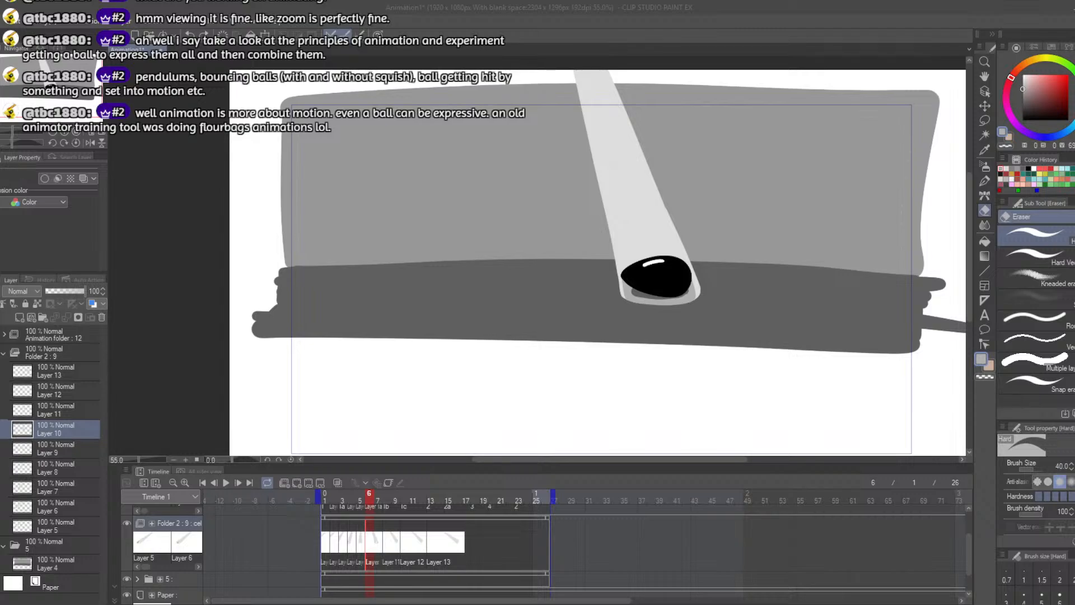
Step: Switch to the web browser and look through the flour sack image results for animation exercises, pose sheets and jump references
left_click_drag(280, 0, 429, 0)
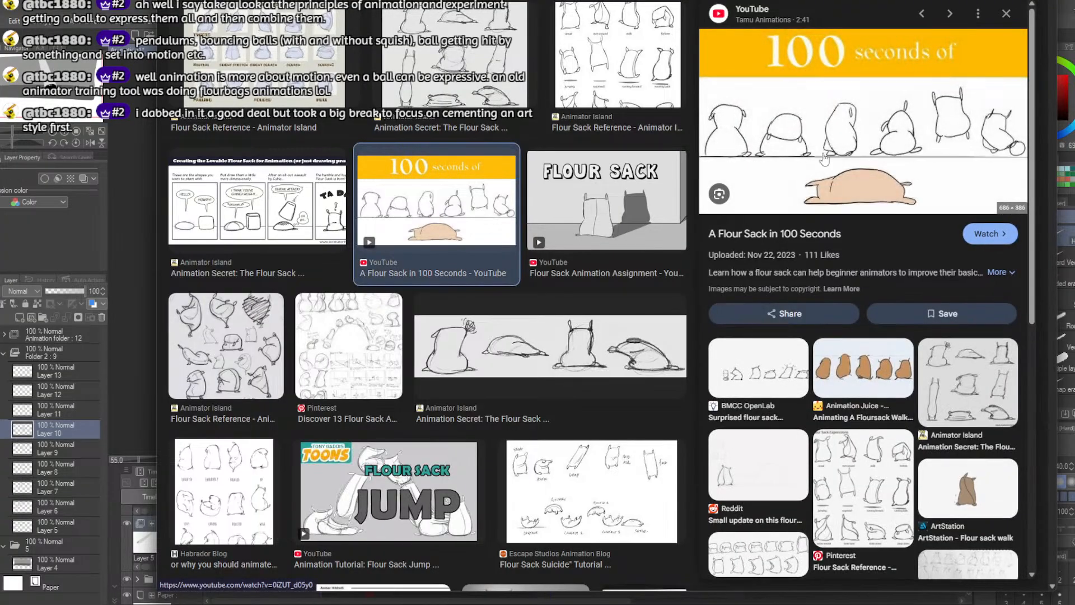
left_click(622, 202)
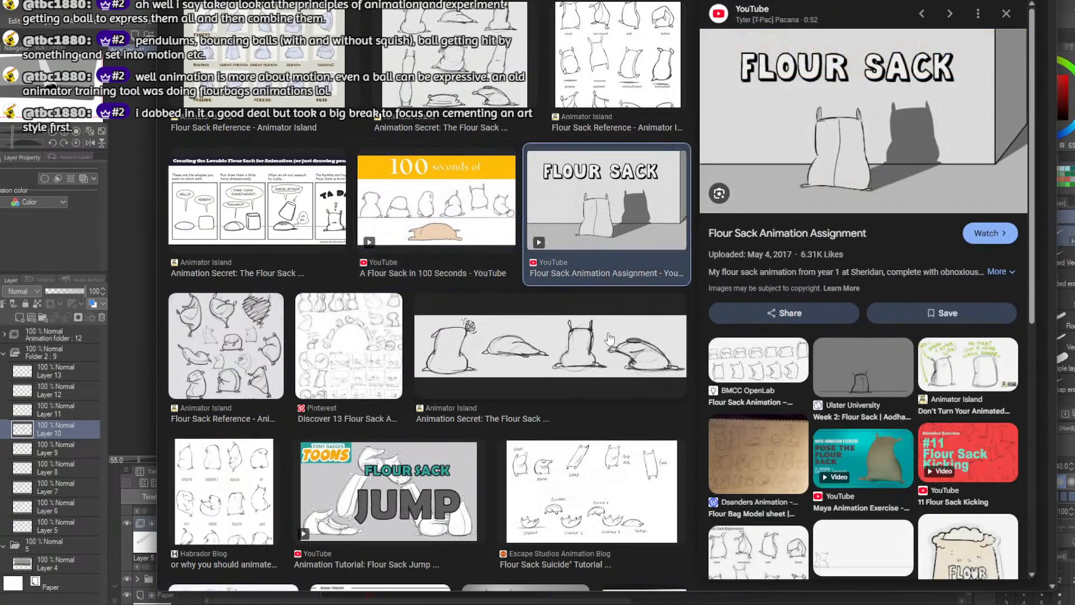
left_click(609, 340)
left_click(373, 213)
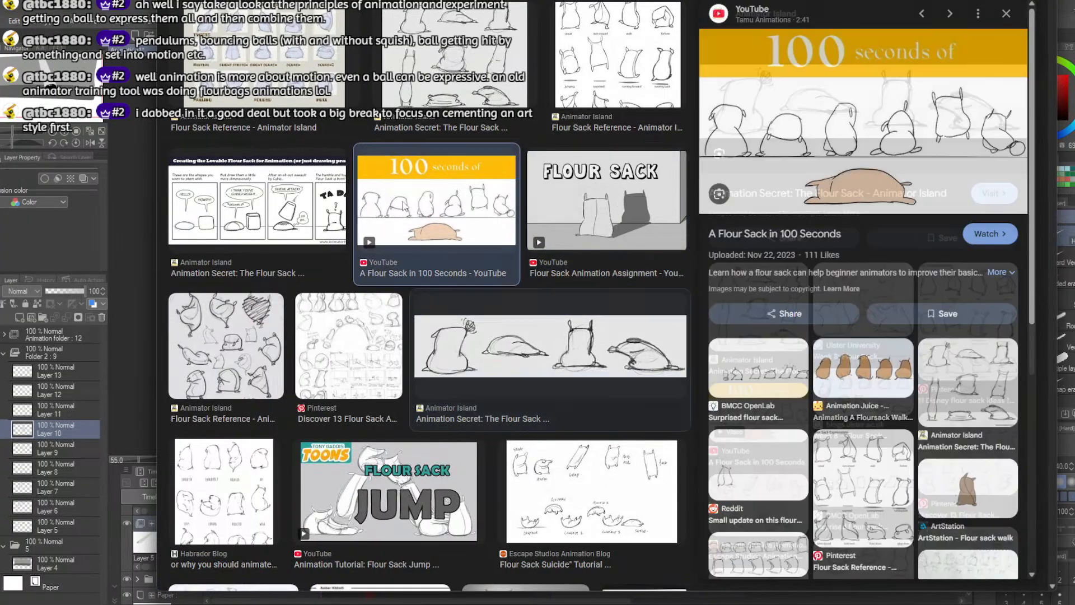
left_click(281, 202)
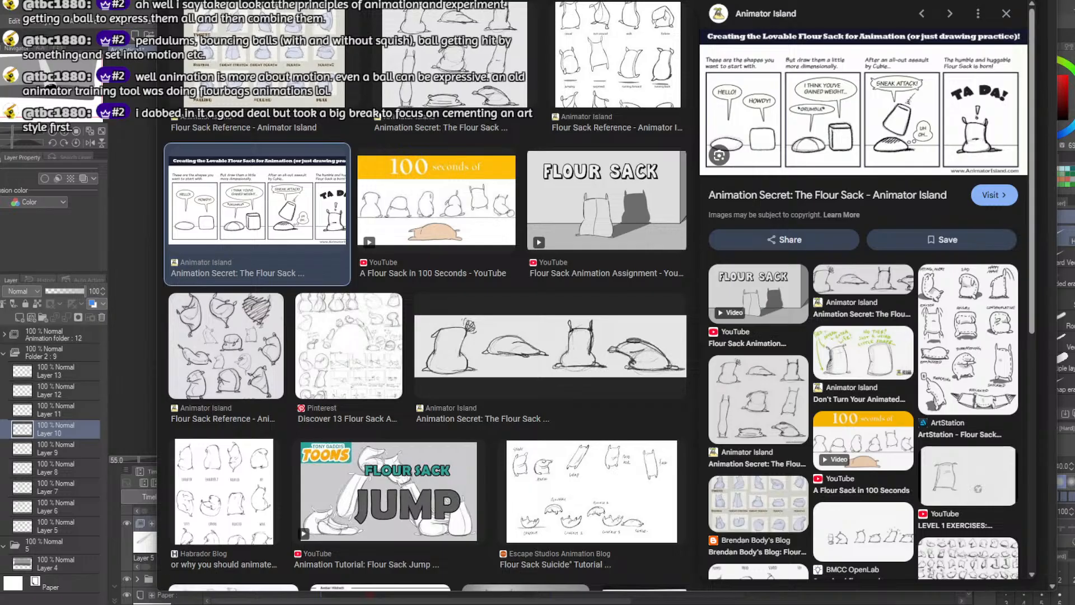
scroll(488, 307, "down", 4)
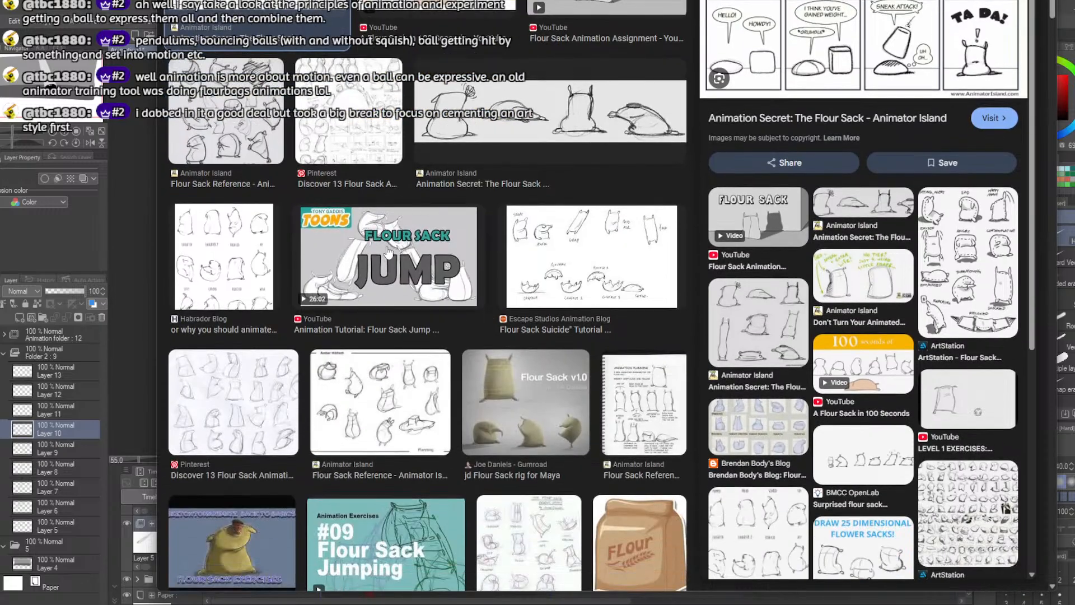
left_click(389, 251)
left_click(543, 262)
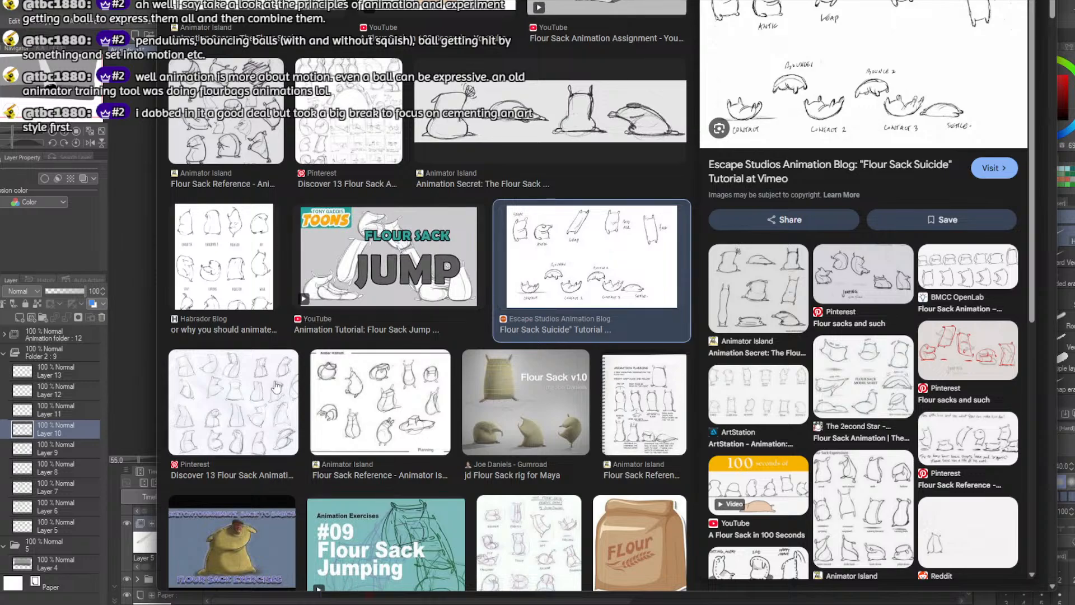
left_click(234, 399)
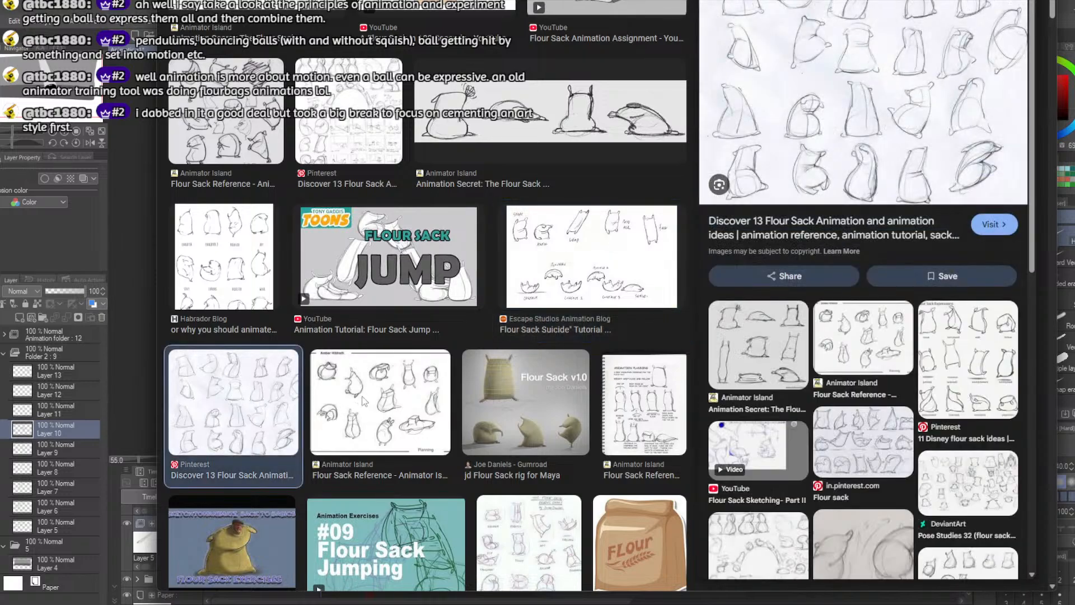
left_click(363, 402)
left_click(643, 413)
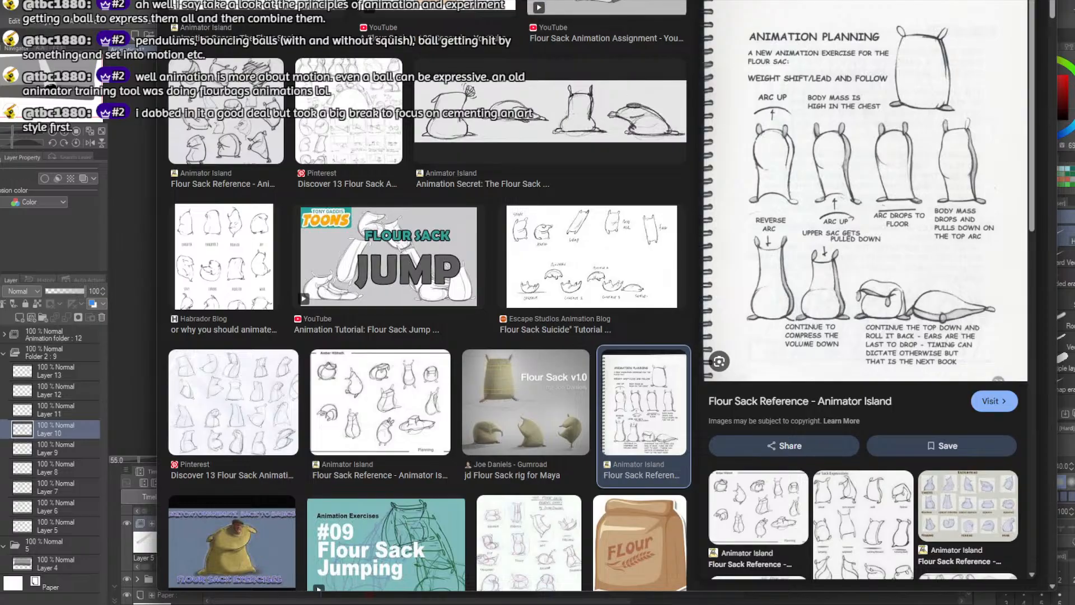
scroll(570, 361, "down", 7)
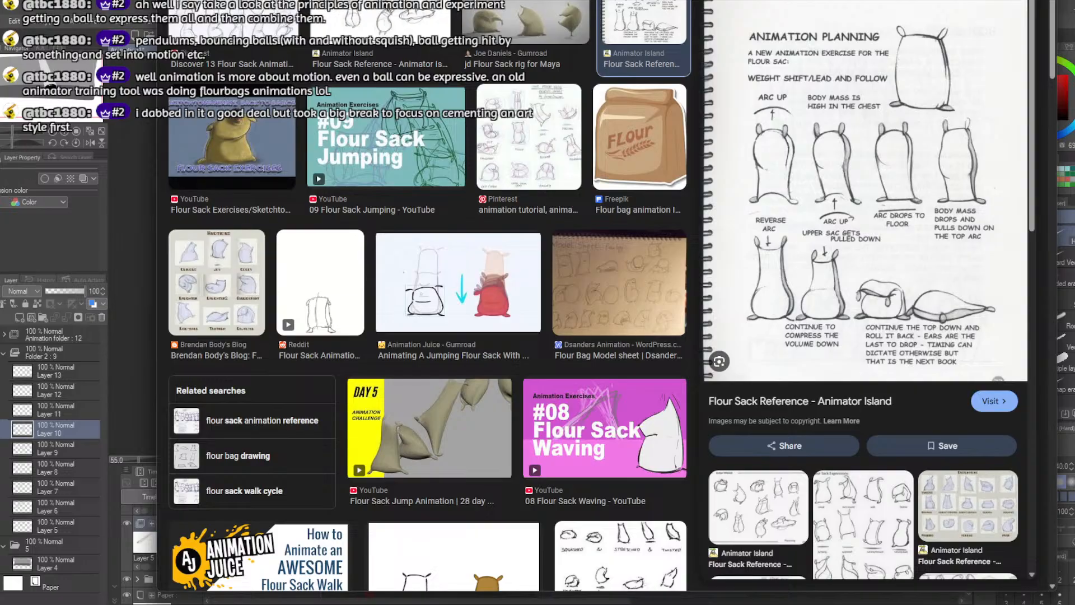
key("alt+Tab")
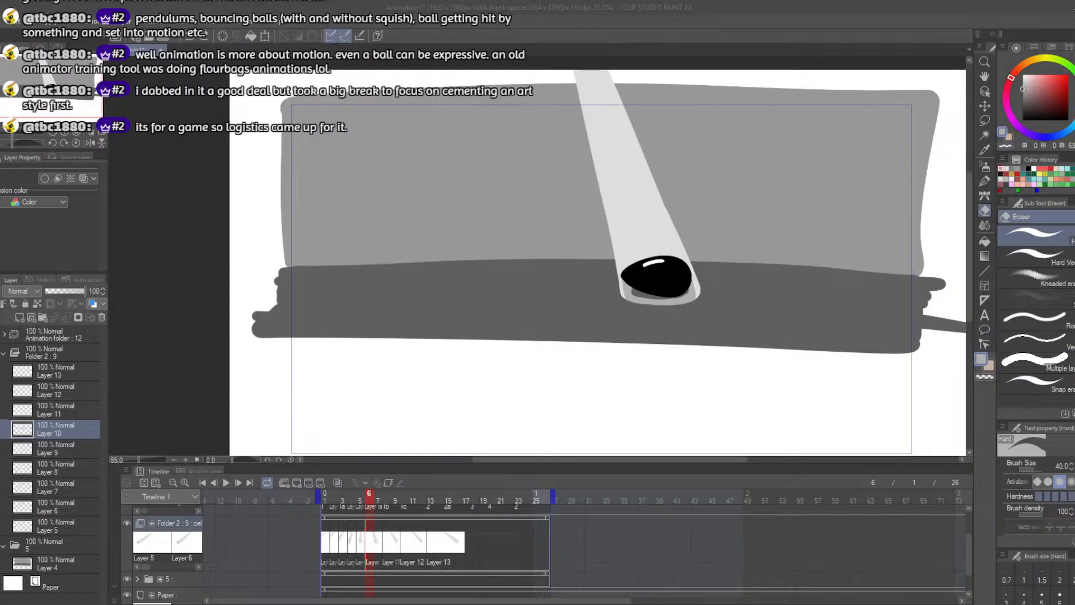
Step: Return to Clip Studio Paint and save the animation file
left_click(3, 21)
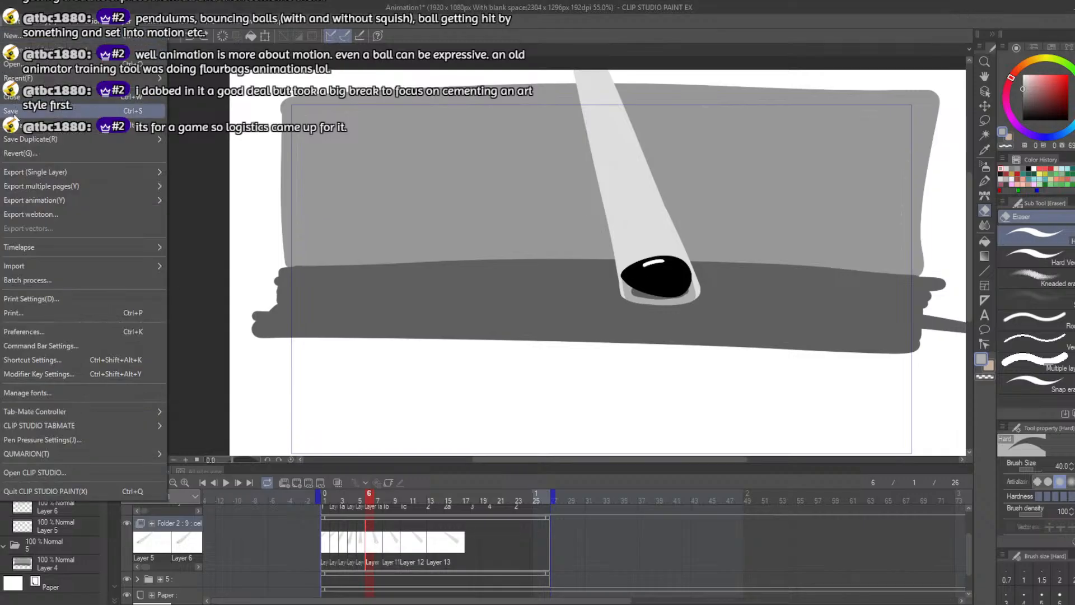
left_click(14, 114)
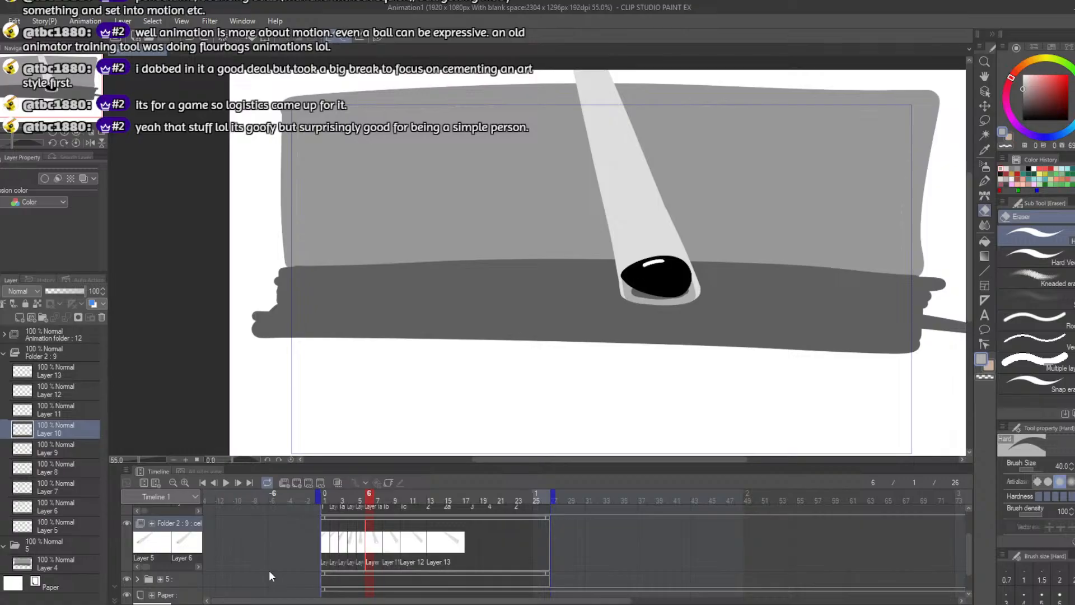
Step: Erase a thin dark contact shadow directly beneath the ball on frame 6, undoing and retrying the strokes until the shape fits
mouse_move(369, 500)
left_mouse_down()
mouse_move(387, 497)
mouse_move(369, 499)
left_mouse_up()
key("ctrl+z")
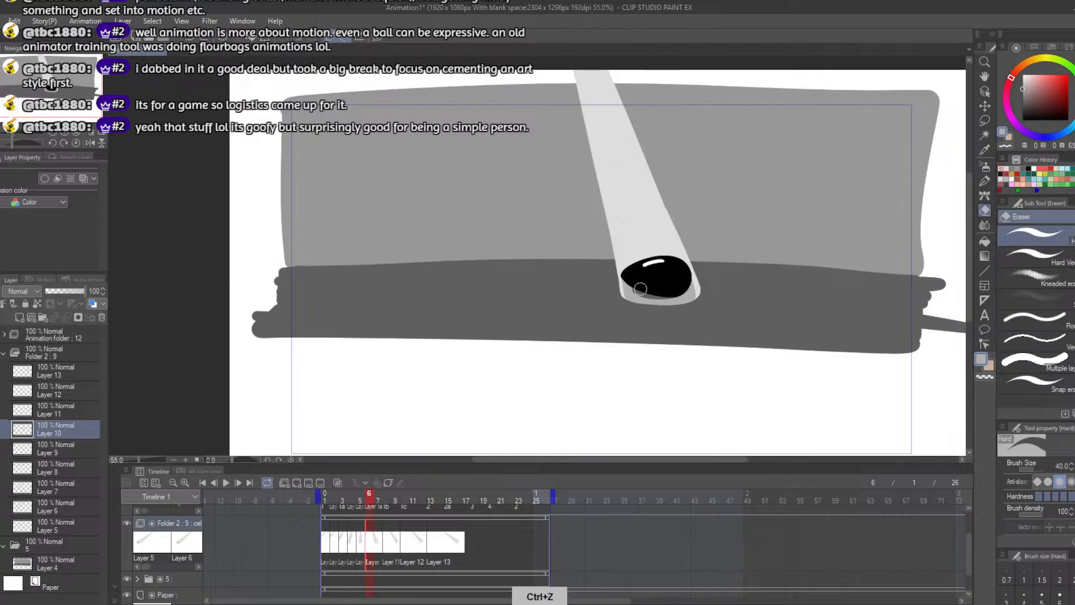
key("b")
key("ctrl+z")
key("ctrl+z")
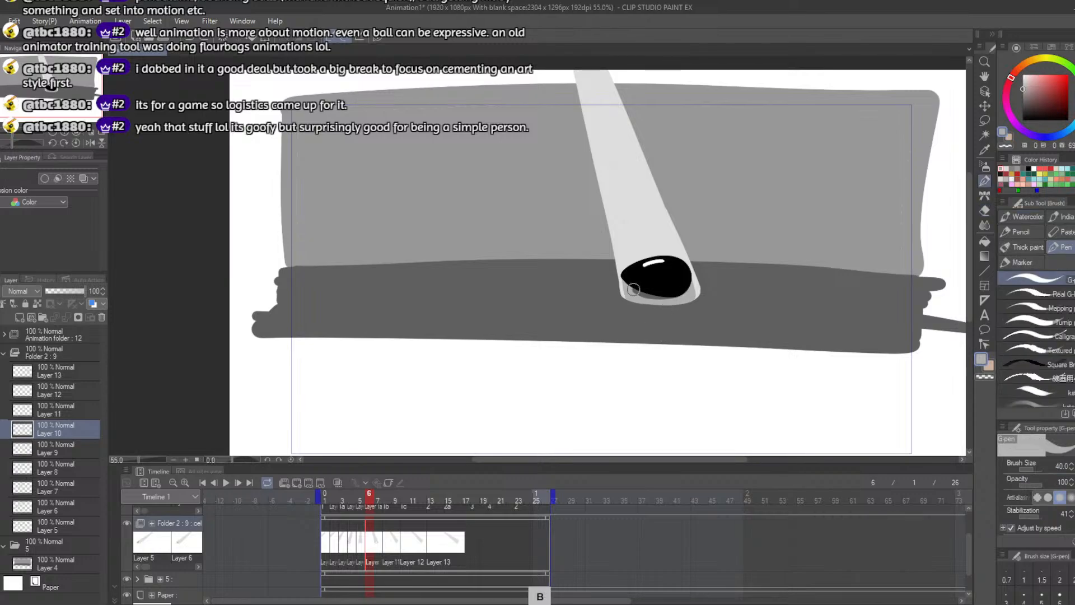
key("e")
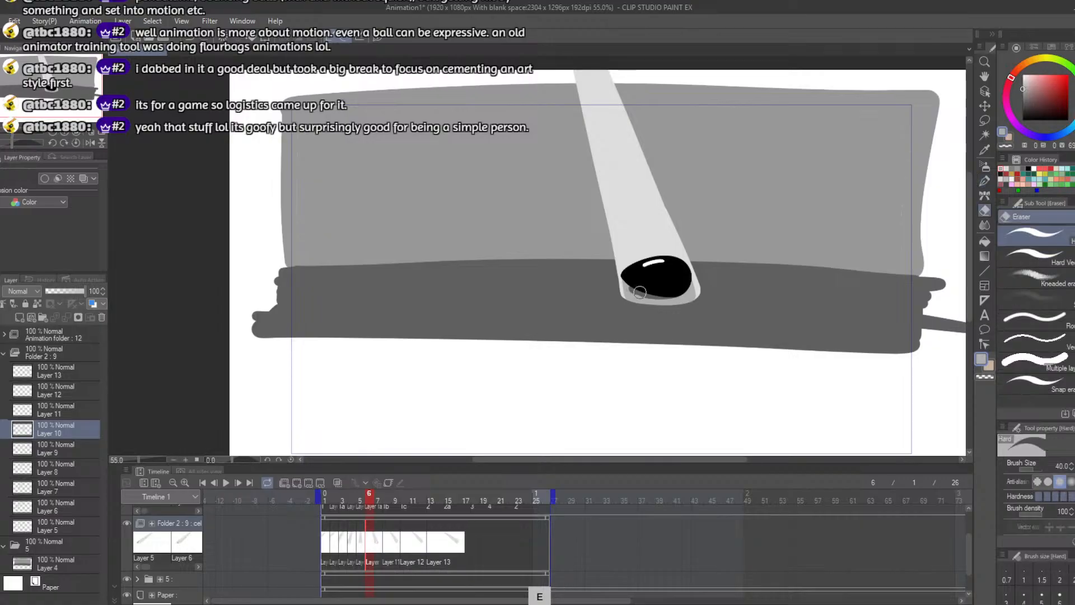
key("ctrl+z")
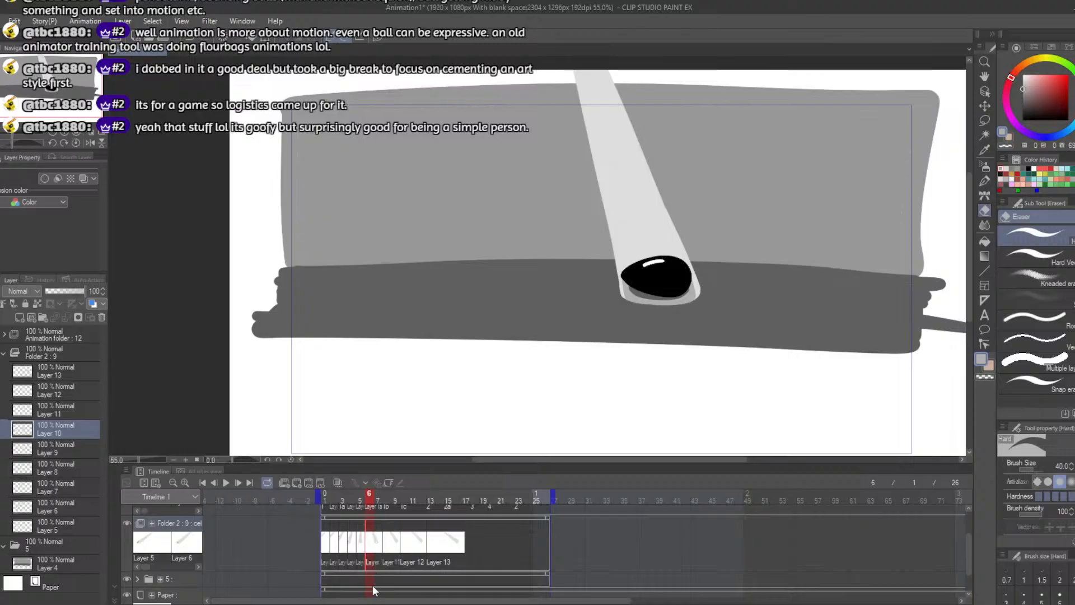
Step: Transform the light beam drawing shared by frames 8 and 9, rotating it toward the ball after comparing it with frame 6
left_click(386, 503)
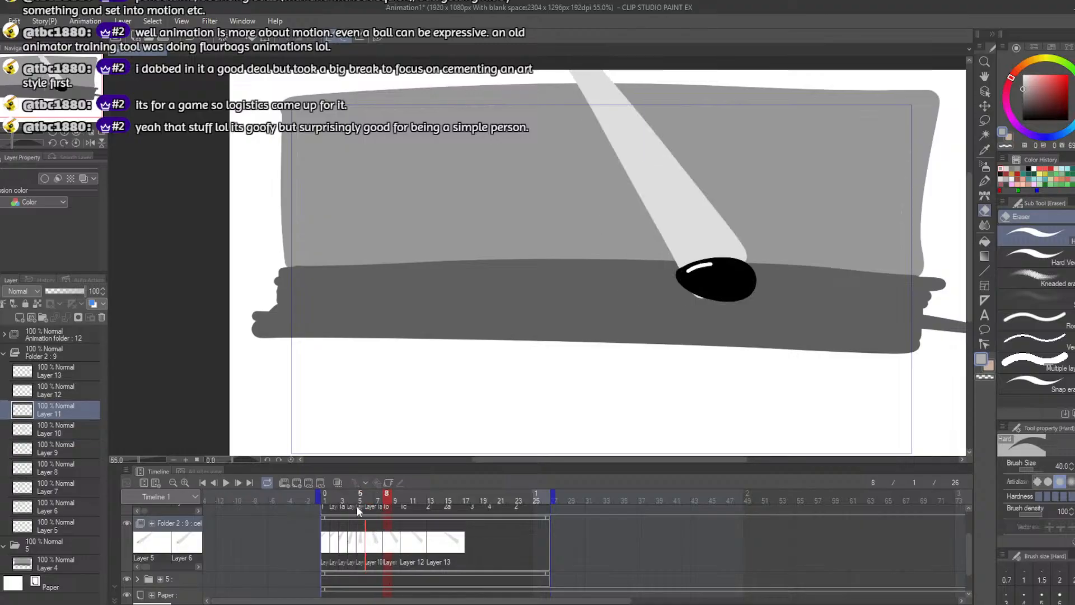
left_click(367, 499)
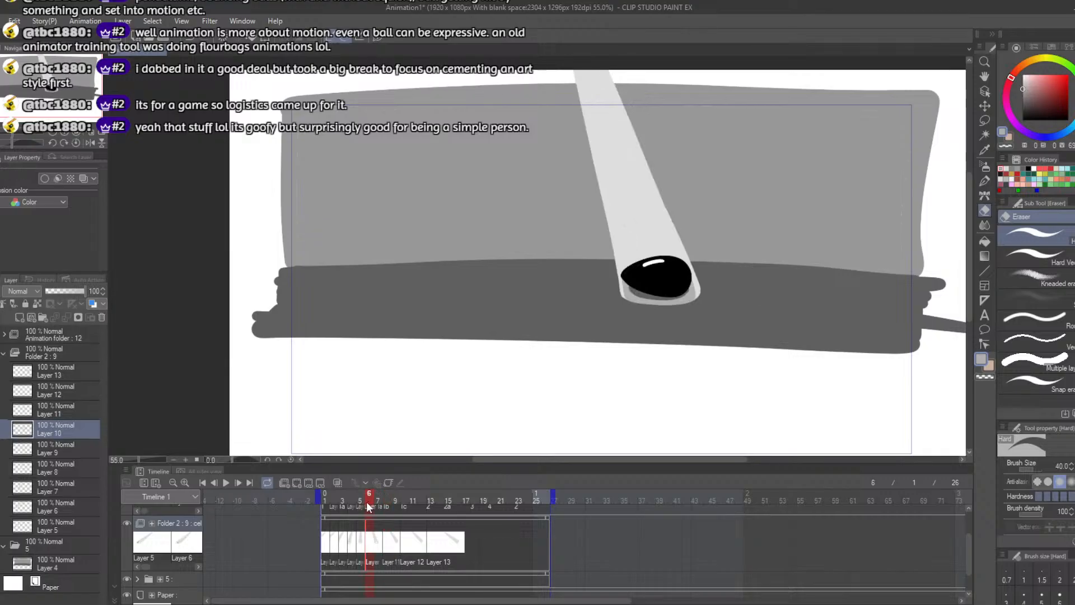
left_click(386, 504)
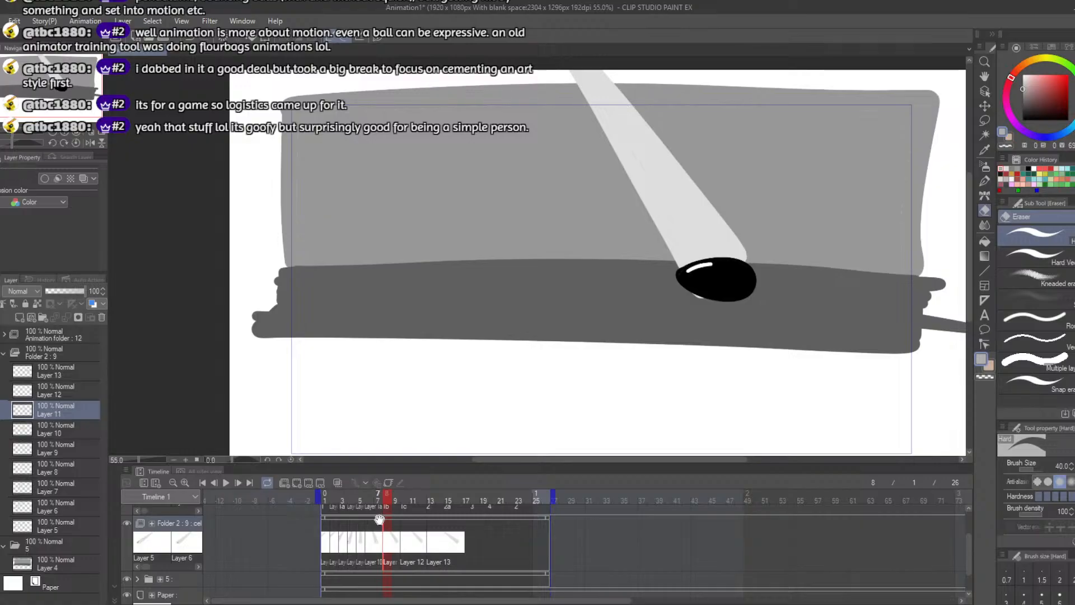
left_click(395, 540)
key("ctrl+t")
left_click_drag(548, 311, 515, 297)
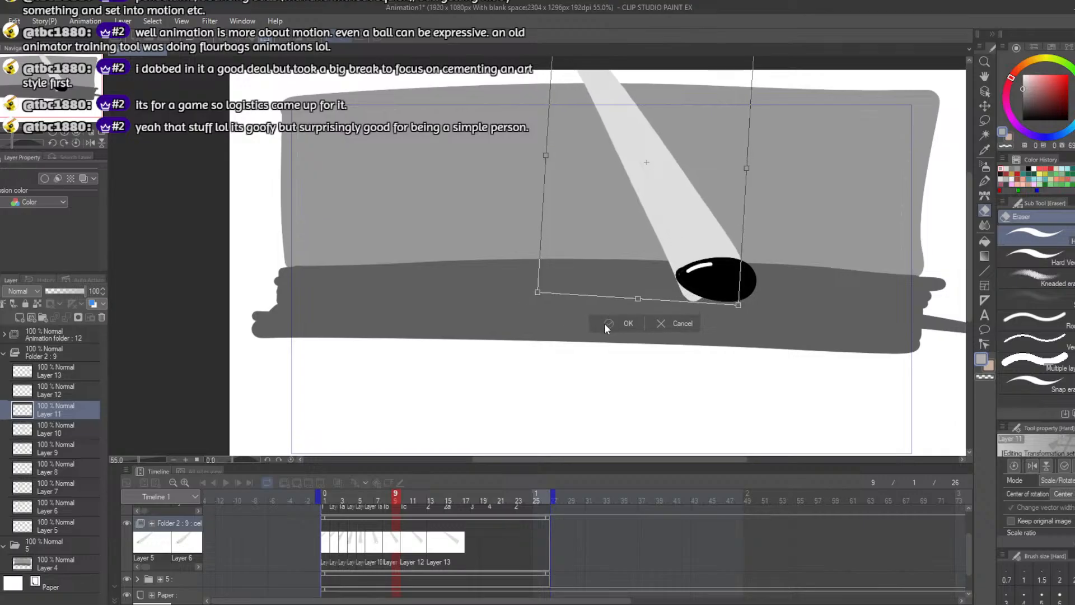
left_click(608, 323)
Step: Extend the light beam on frame 8 into a rounded pool around the ball using the beam's own colour, and trim its lower edge
left_click(378, 547)
left_click(391, 547)
key("b")
left_click_drag(636, 106, 769, 279)
key("ctrl+z")
right_click(657, 169)
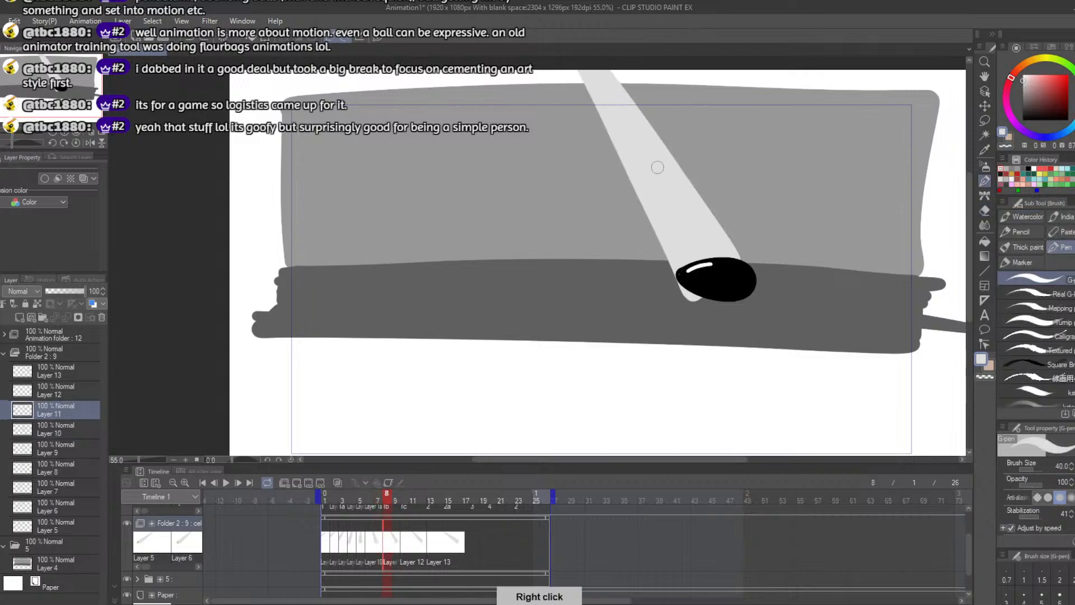
mouse_move(618, 85)
left_mouse_down()
mouse_move(768, 286)
mouse_move(762, 302)
mouse_move(706, 309)
mouse_move(687, 292)
mouse_move(743, 304)
mouse_move(759, 285)
mouse_move(750, 292)
left_mouse_up()
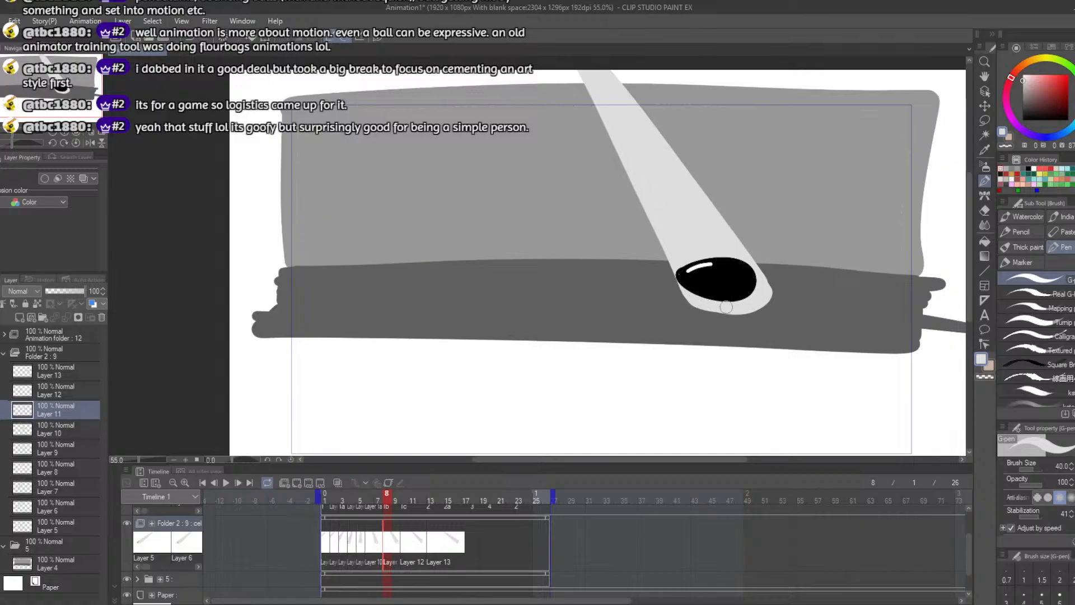
key("e")
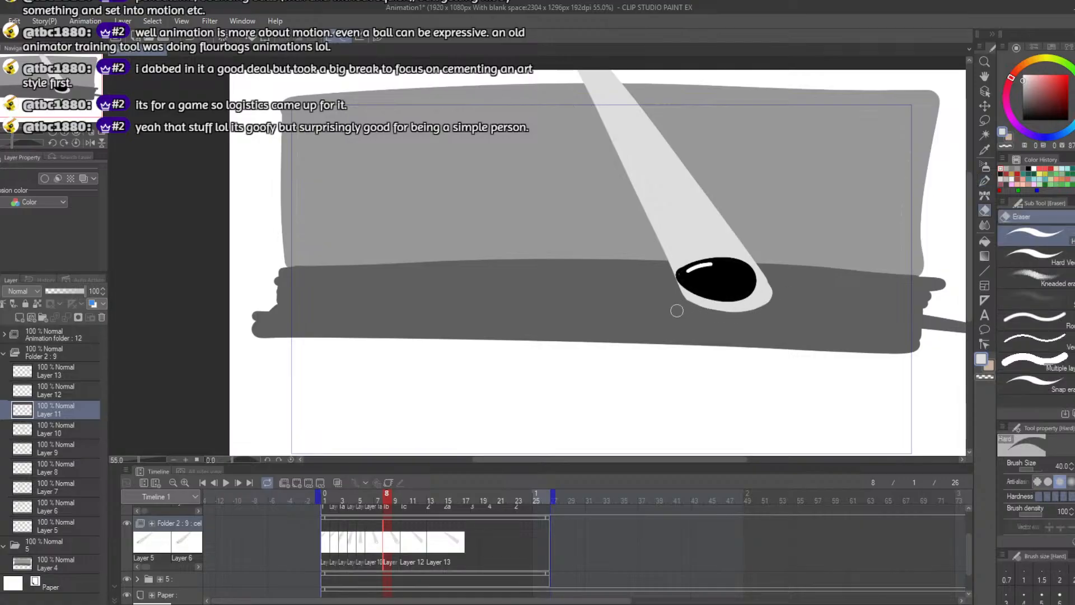
key("b")
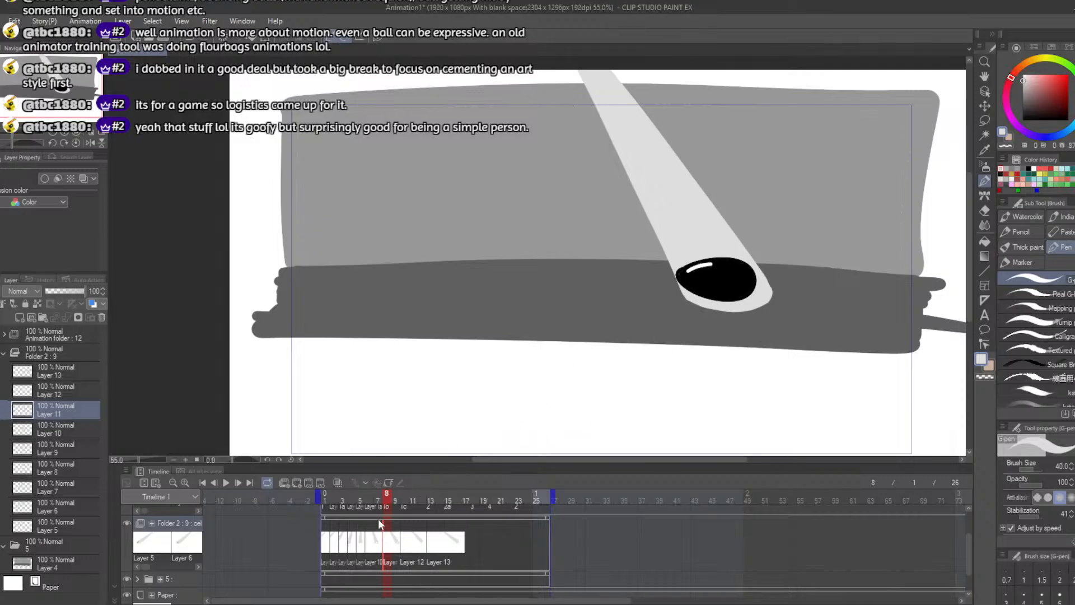
Step: Outline and fill the ball's cast shadow in the light pool on frame 9 with the shadow grey sampled from frame 7
left_click_drag(383, 499, 387, 499)
left_click(375, 541)
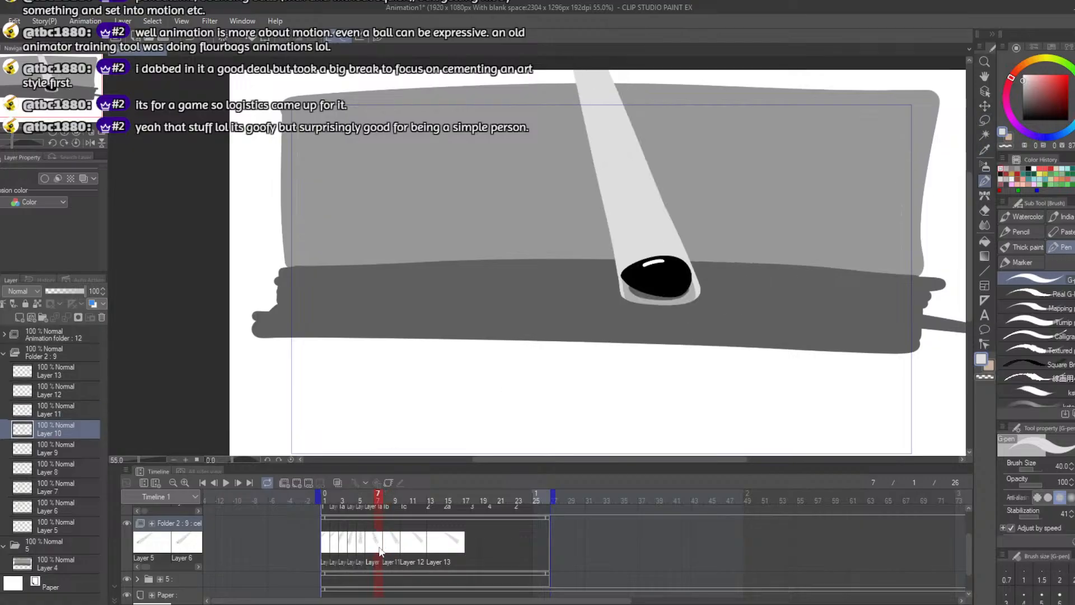
right_click(627, 295)
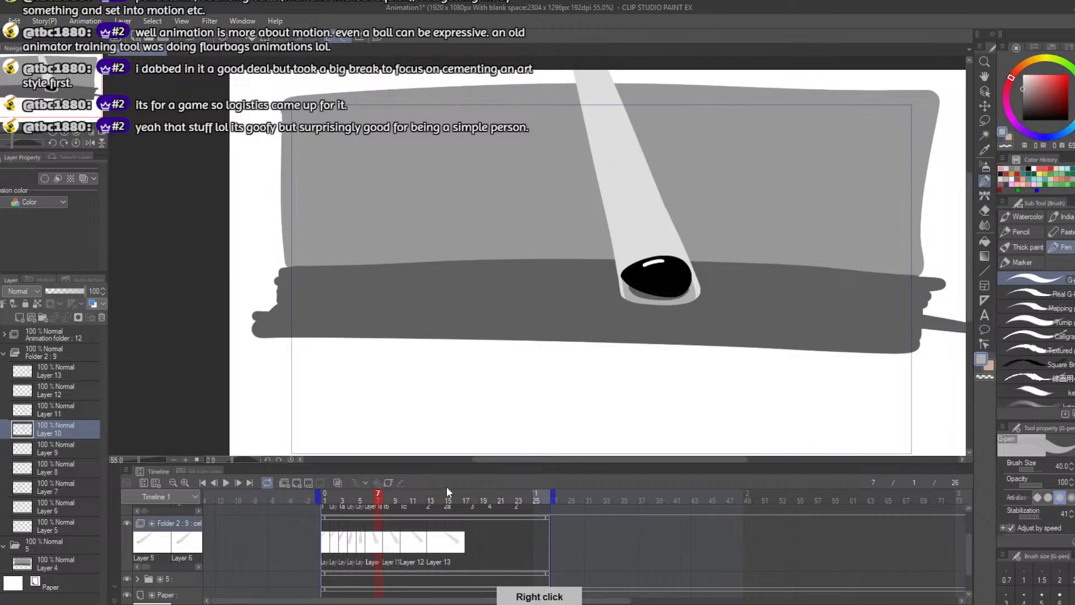
left_click(396, 546)
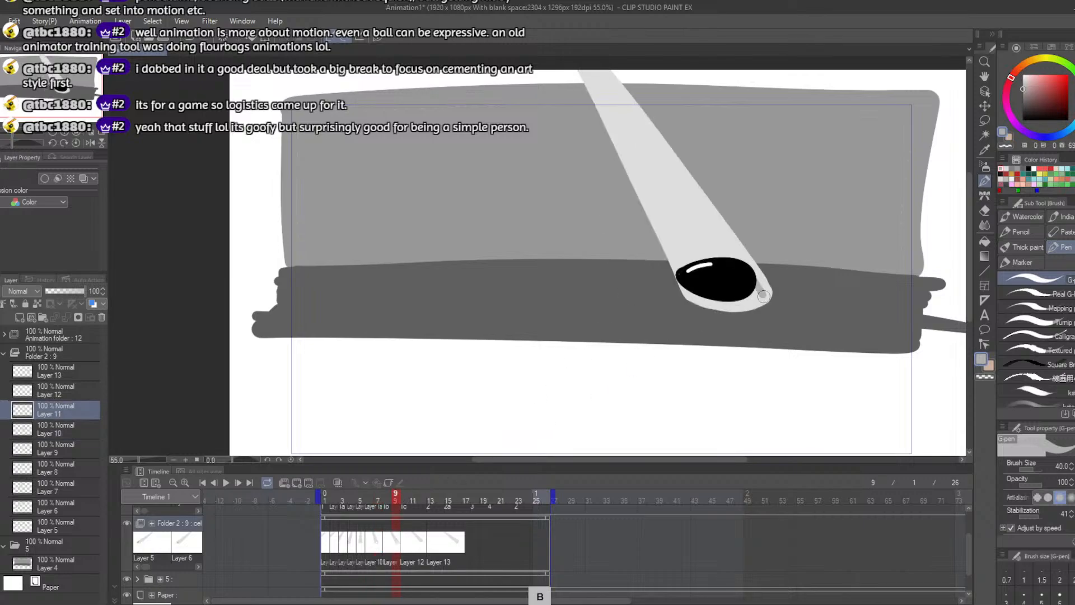
key("ctrl+z")
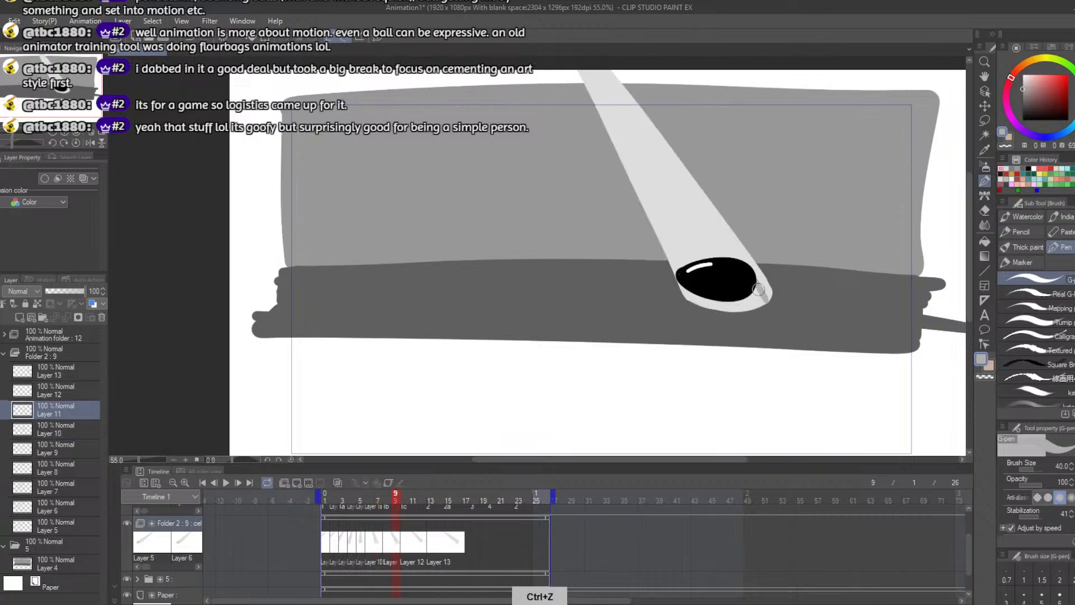
key("ctrl+z")
key("ctrl+z")
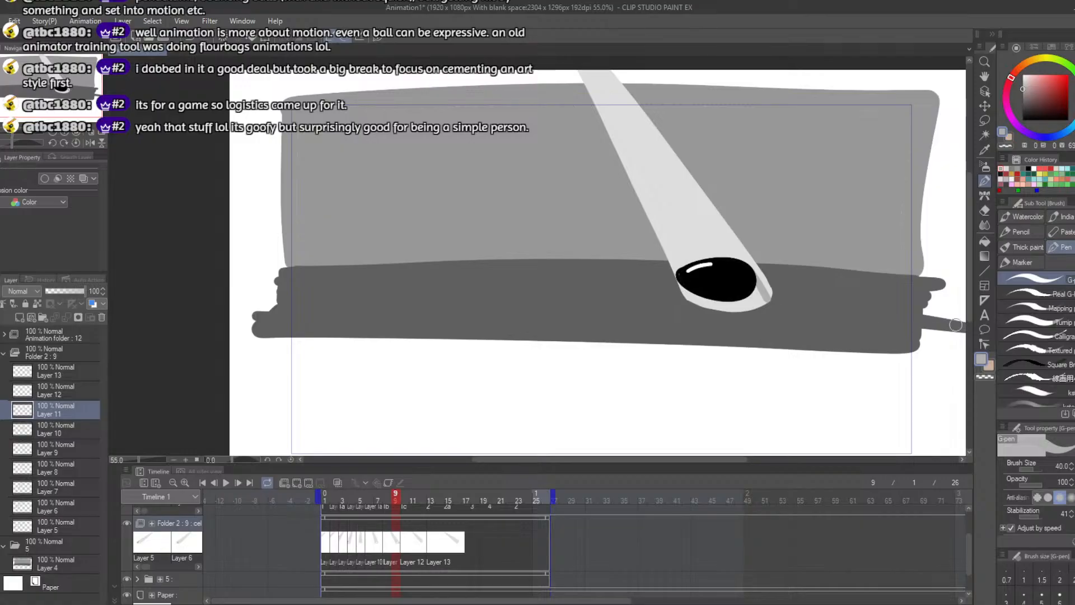
left_click(985, 241)
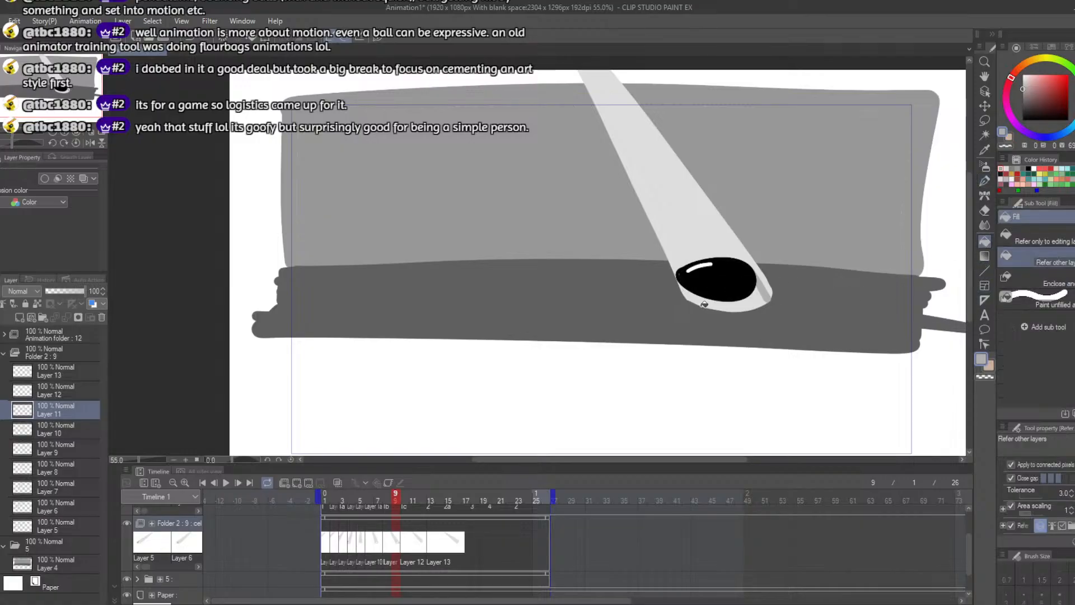
left_click(701, 312)
key("ctrl+z")
key("ctrl+z")
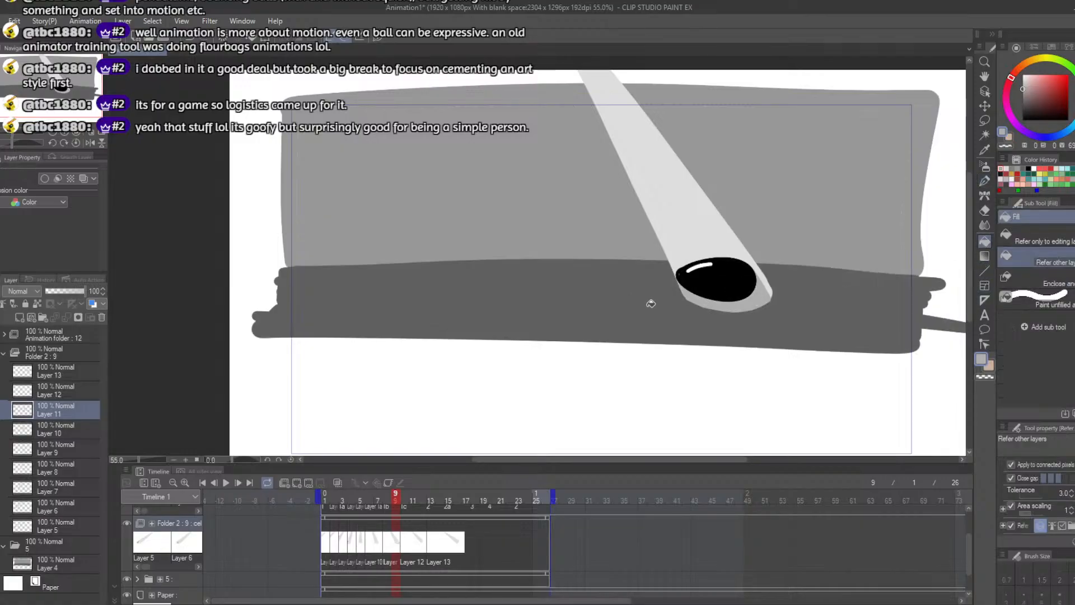
Step: Erase a dark contact shadow beneath the ball on frame 9 and save the animation file
key("e")
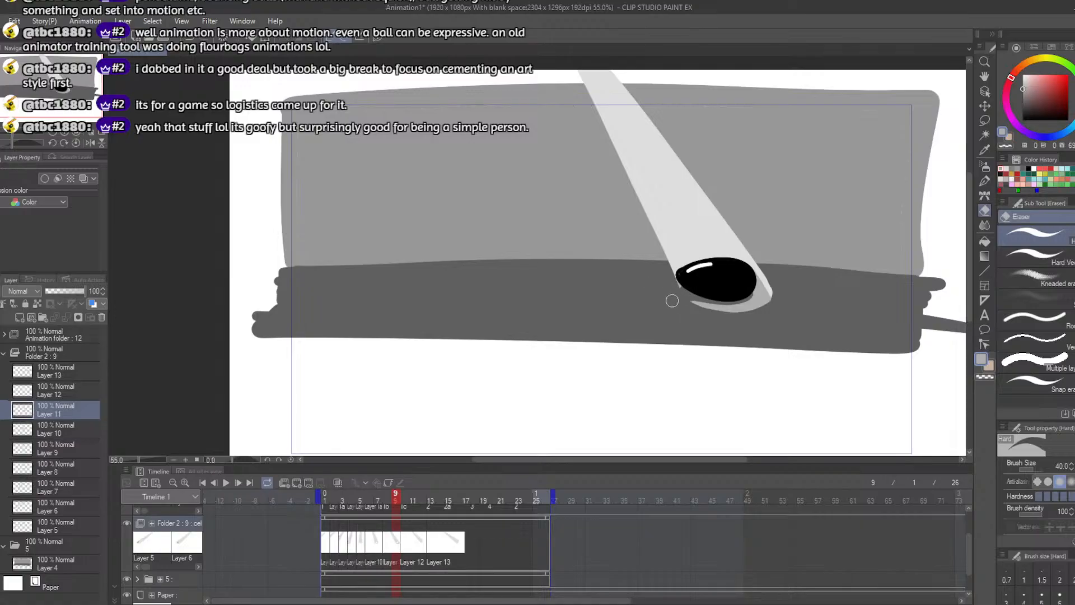
key("ctrl+z")
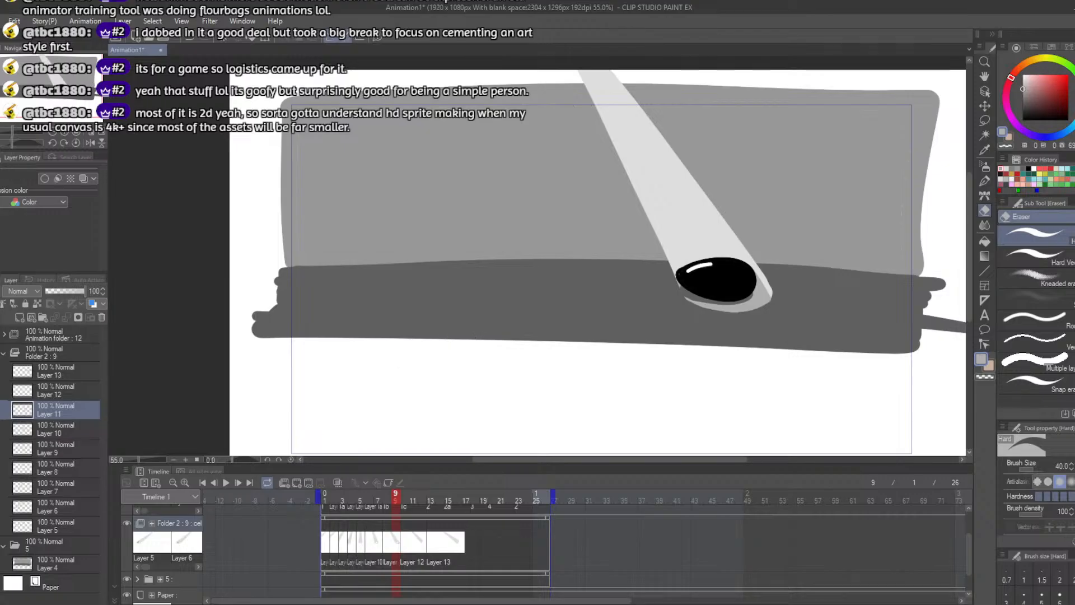
left_click(2, 20)
left_click(11, 116)
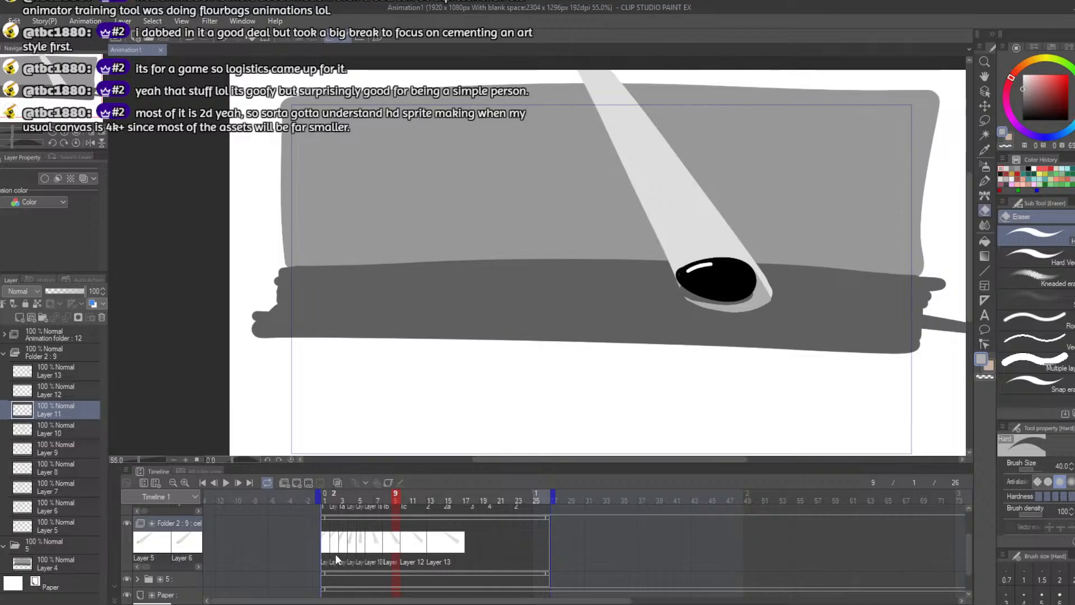
Step: Flip between frames 7 to 10 to compare the beam, light pool and shadow positions around the ball
left_click(390, 548)
left_click(404, 500)
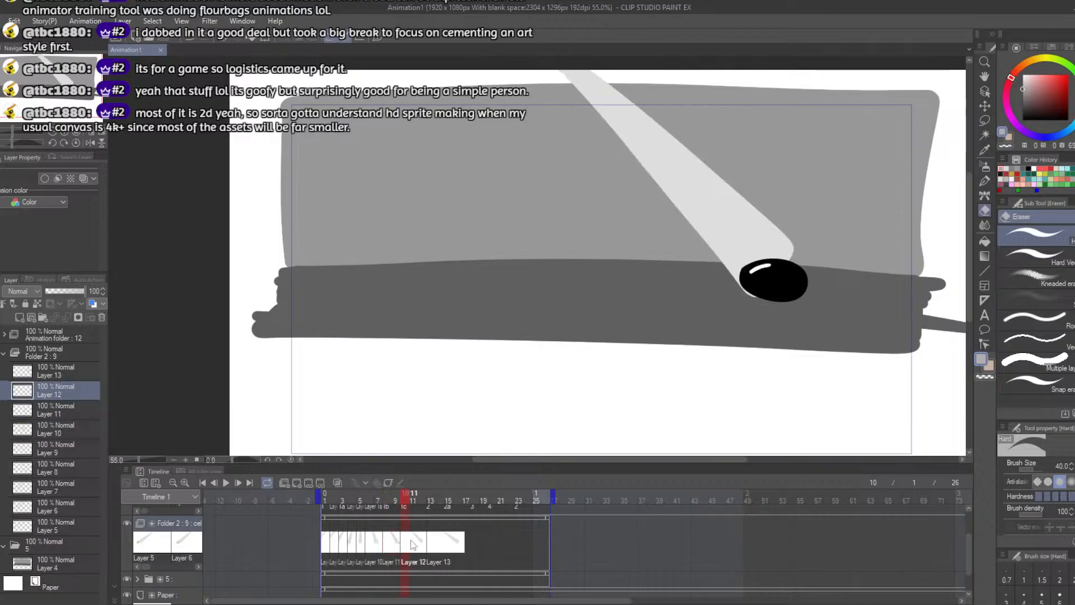
left_click(392, 539)
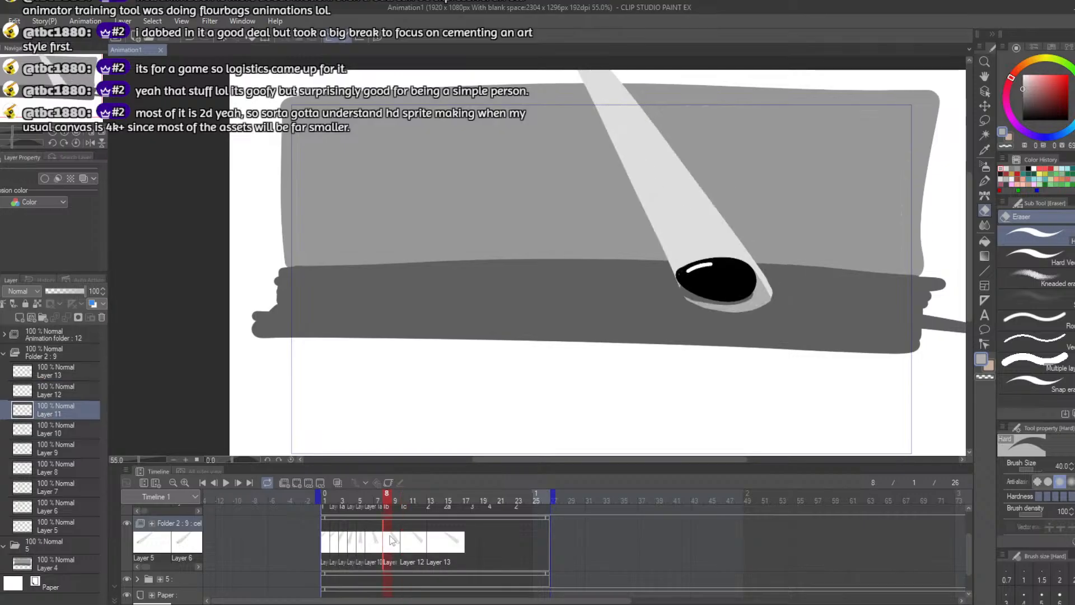
left_click(404, 506)
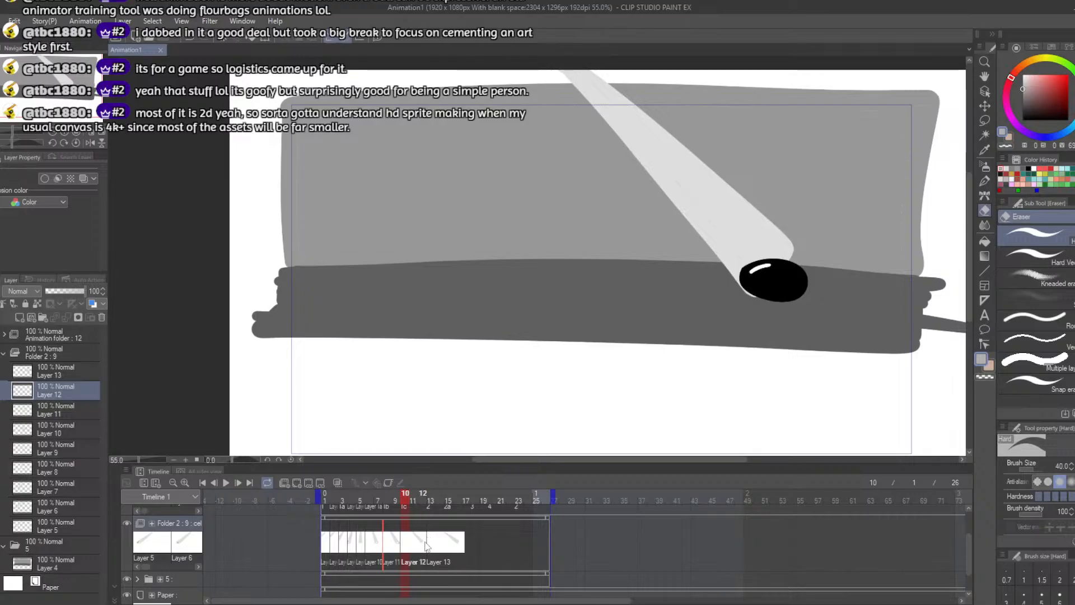
left_click(395, 549)
left_click(407, 553)
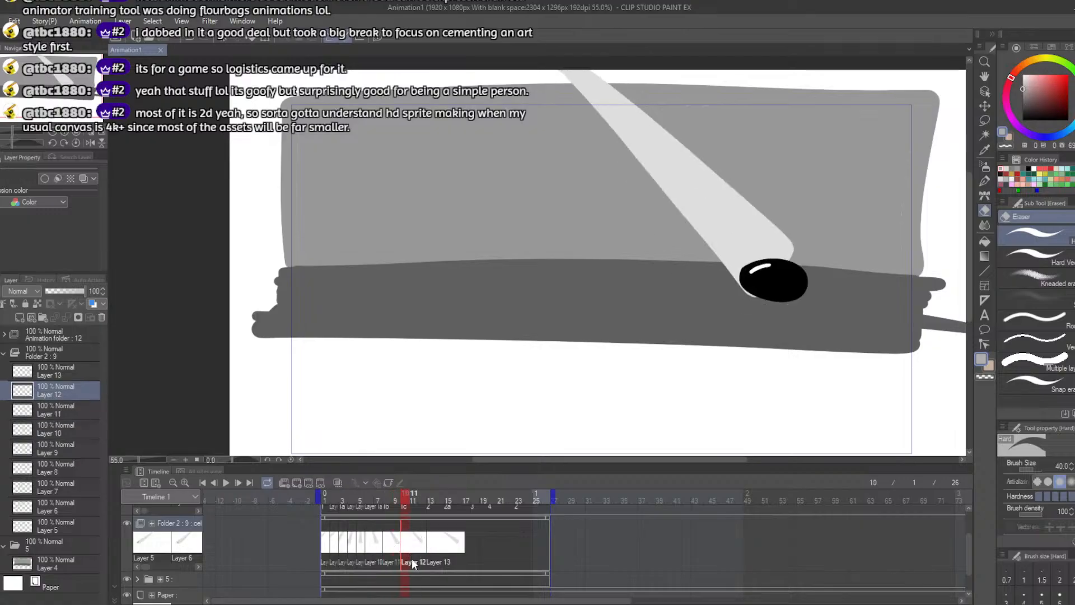
left_click(396, 551)
left_click(410, 553)
left_click(383, 506)
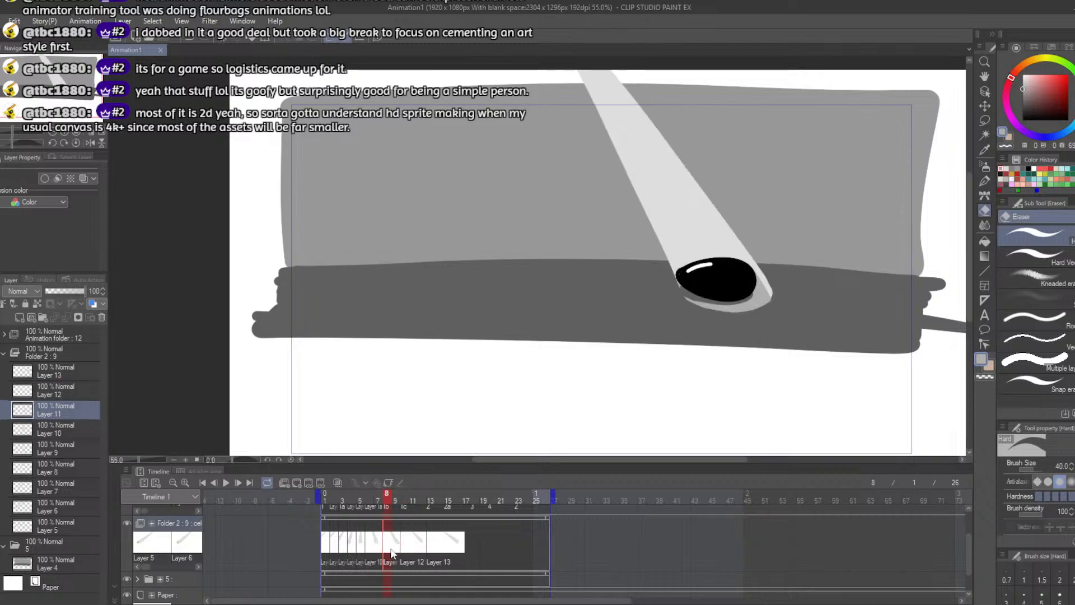
left_click(376, 507)
left_click(383, 507)
left_click(407, 506)
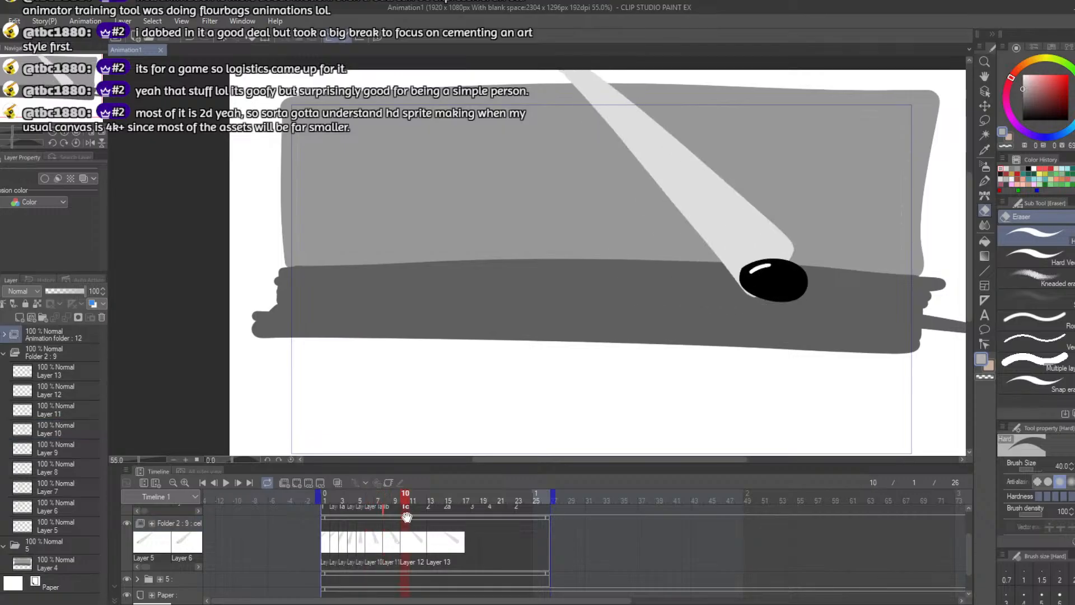
Step: Outline the light pool around the ball on frame 11 with the sampled beam colour, extending the beam's edge past the ball
left_click(413, 507)
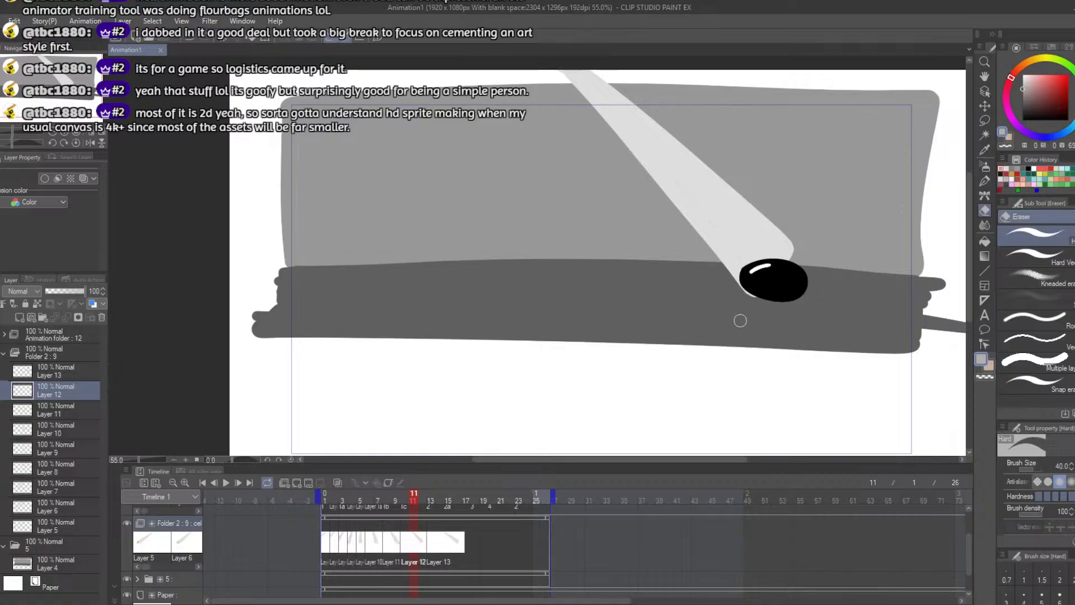
right_click(739, 219)
left_click_drag(777, 234, 819, 275)
key("ctrl+z")
key("b")
key("ctrl+z")
left_click_drag(756, 216, 817, 275)
key("ctrl+z")
left_click_drag(763, 221, 832, 281)
key("ctrl+z")
left_click_drag(772, 233, 841, 294)
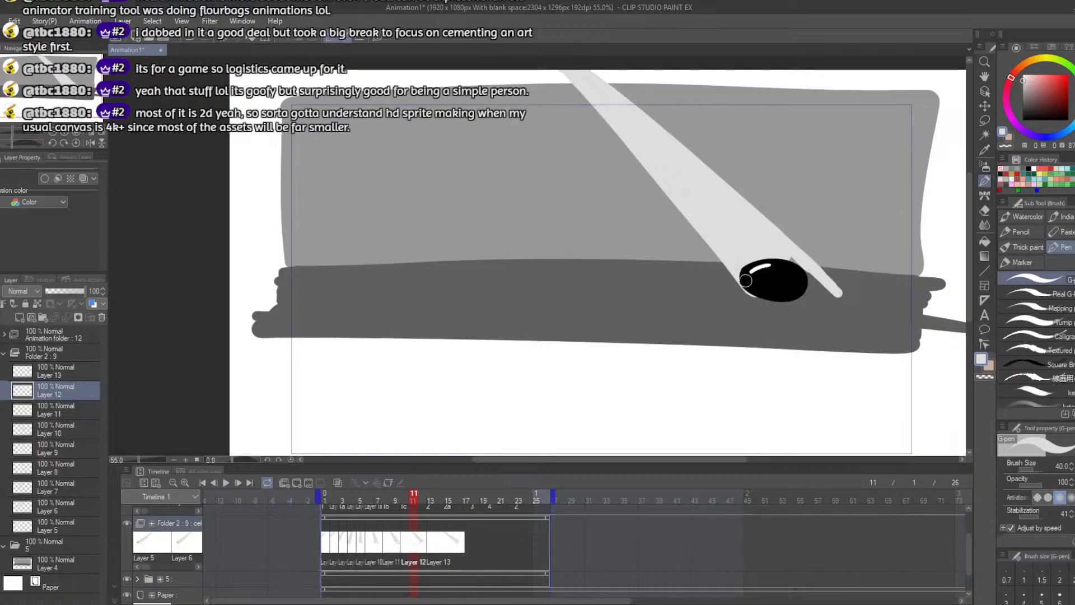
mouse_move(748, 291)
left_mouse_down()
mouse_move(798, 308)
mouse_move(843, 297)
left_mouse_up()
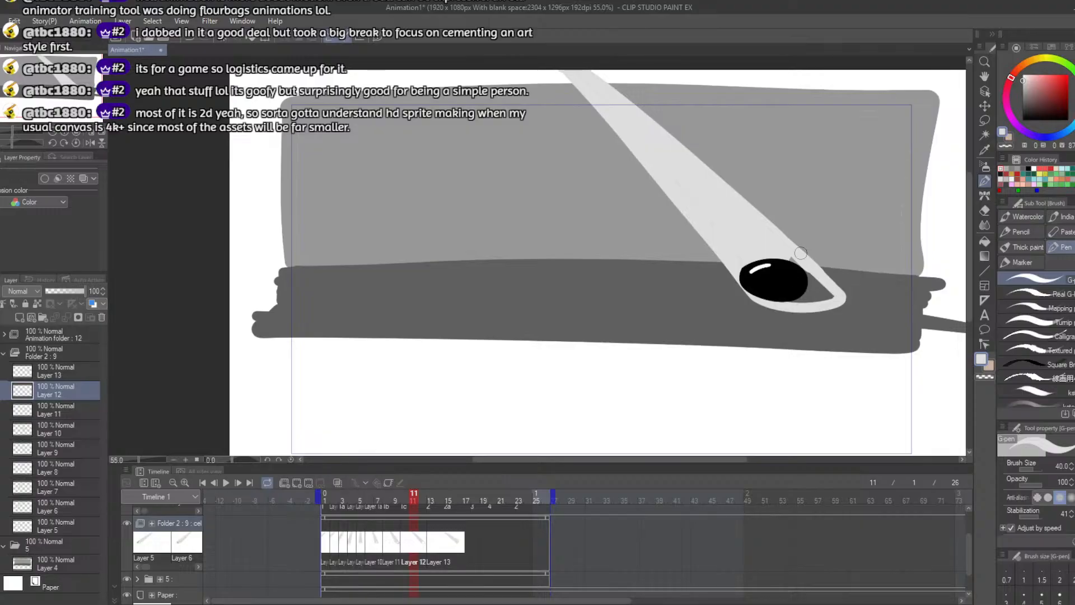
Step: Paint in the gap between the ball and the pool outline on frame 11 and widen the beam's outer edge
mouse_move(819, 276)
left_mouse_down()
mouse_move(828, 297)
mouse_move(801, 292)
mouse_move(809, 297)
left_mouse_up()
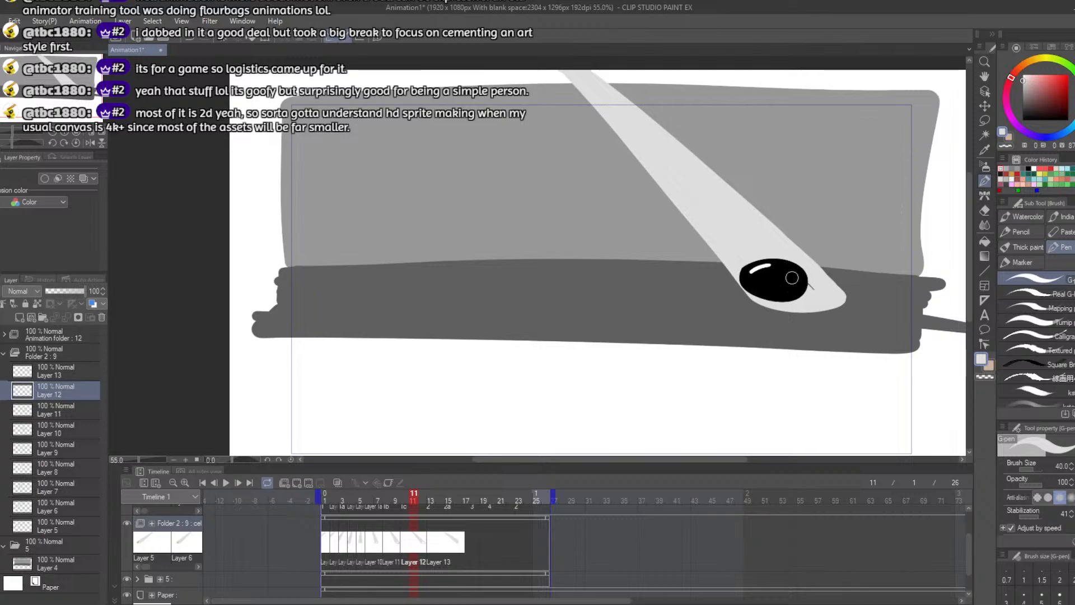
left_click_drag(777, 237, 843, 297)
key("ctrl+z")
left_click_drag(780, 235, 842, 296)
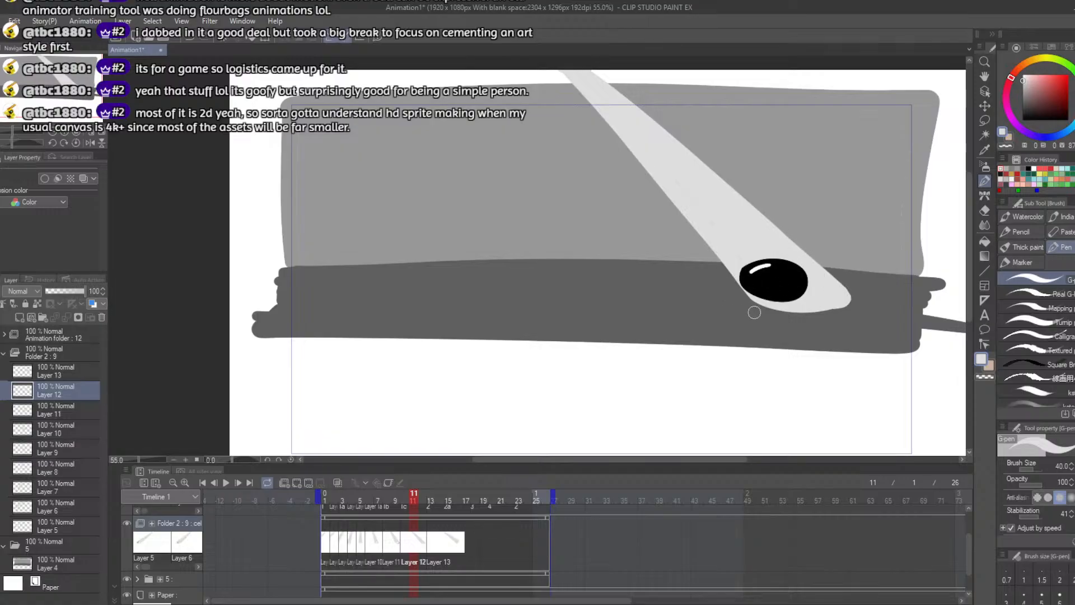
key("e")
mouse_move(851, 292)
left_mouse_down()
mouse_move(820, 319)
mouse_move(851, 297)
mouse_move(775, 311)
left_mouse_up()
key("ctrl+z")
key("ctrl+z")
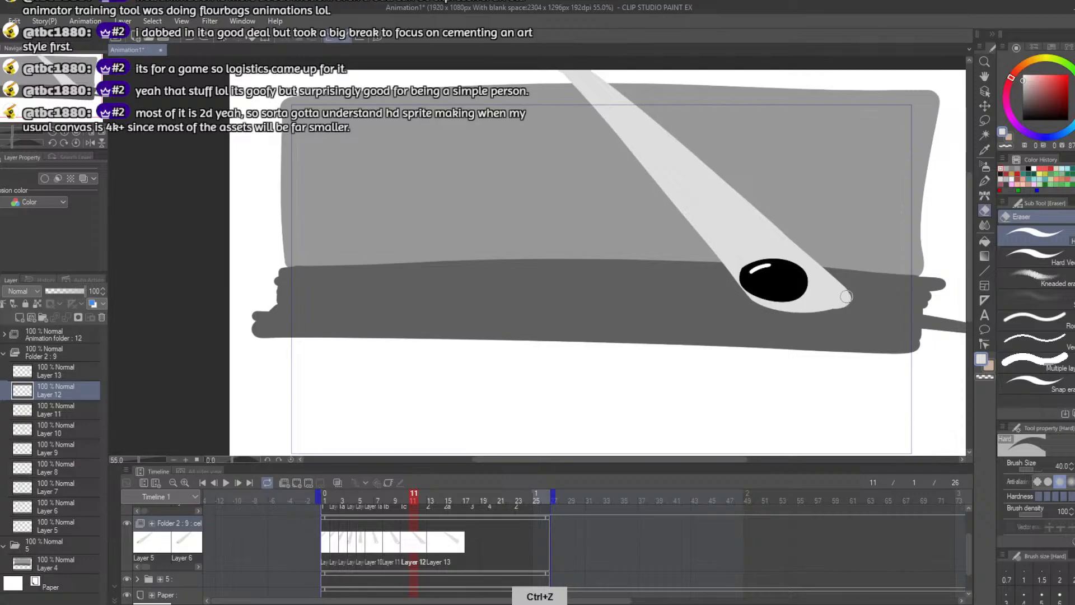
Step: Round out the light pool's lower rim beneath the ball on frame 11 with the G-pen in the beam colour
key("b")
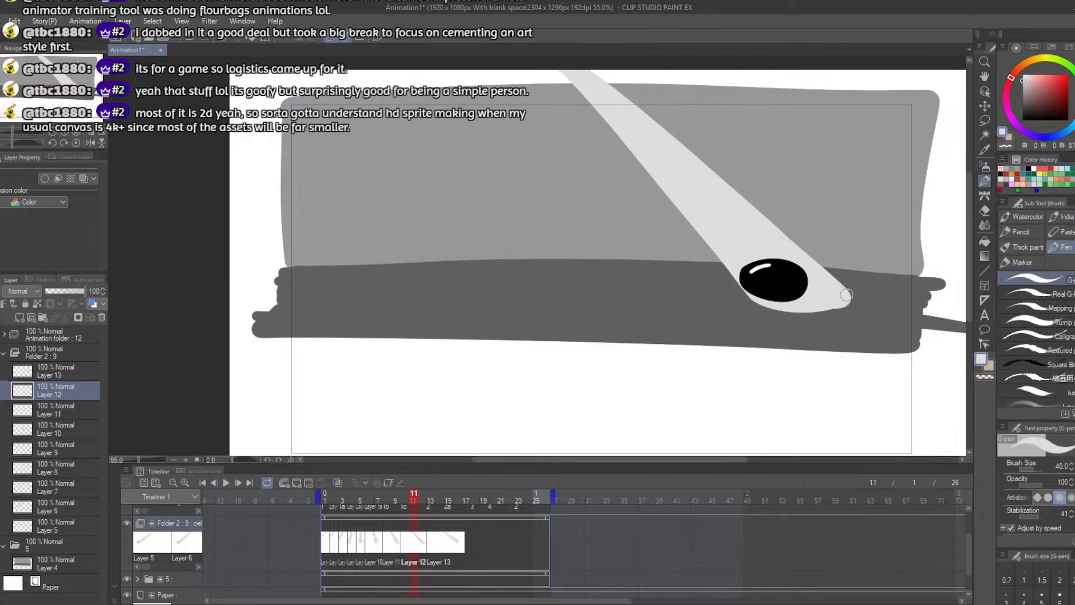
left_click_drag(846, 299, 791, 315)
key("ctrl+z")
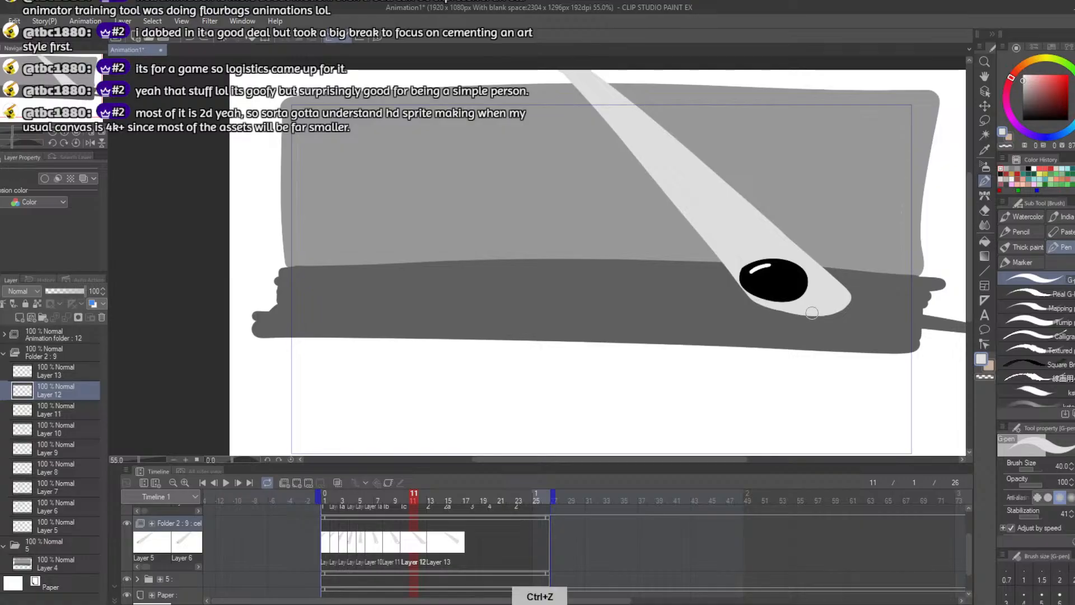
mouse_move(410, 503)
left_mouse_down()
mouse_move(394, 503)
mouse_move(411, 503)
left_mouse_up()
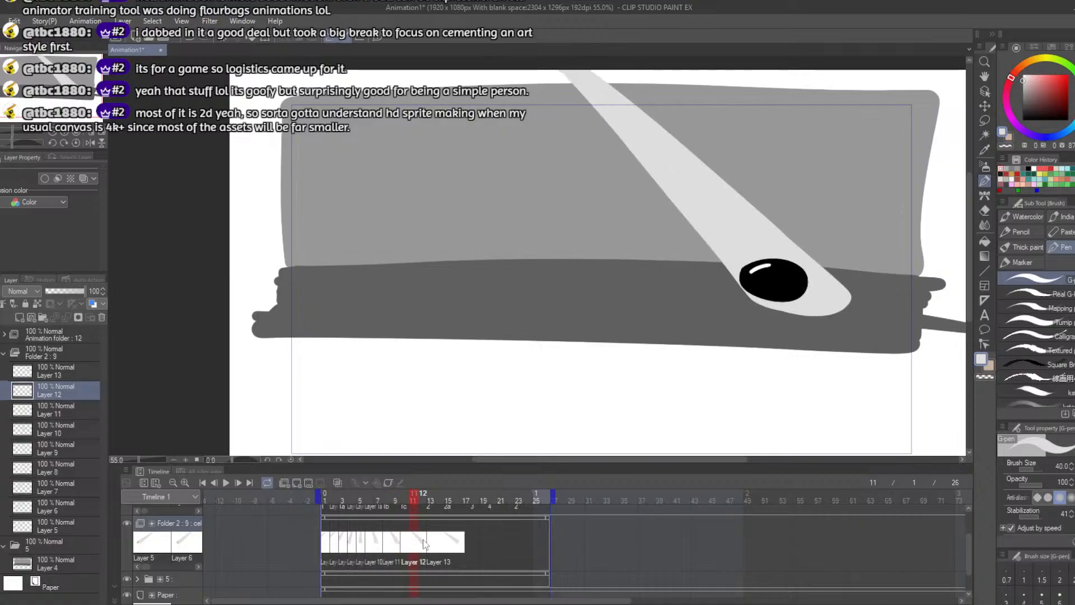
left_click_drag(823, 312, 752, 292)
key("ctrl+z")
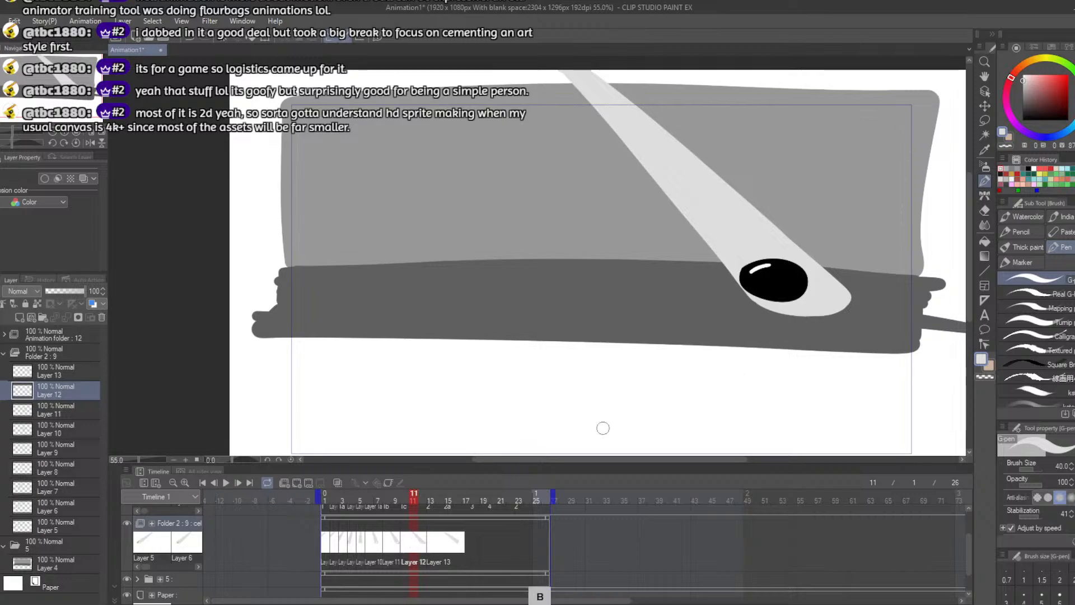
Step: Draw the cast shadow's outer edge on frame 11 in a darker recent grey, from the ball's side to the light pool's rim
left_click(1006, 168)
left_click_drag(793, 274, 840, 306)
key("ctrl+z")
key("ctrl+z")
left_click_drag(799, 273, 831, 305)
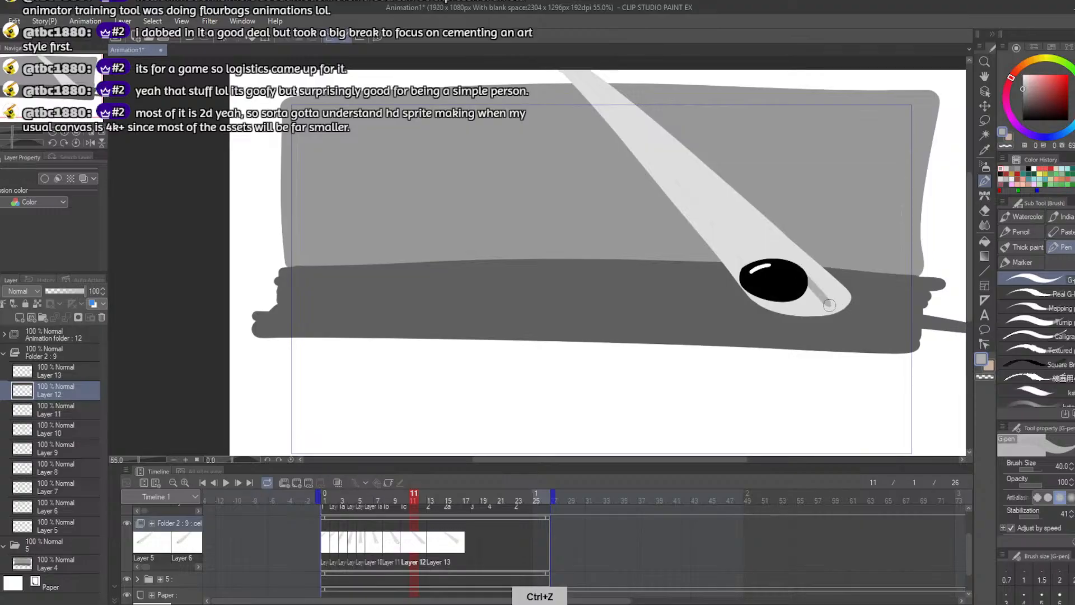
key("ctrl+z")
left_click_drag(801, 272, 839, 308)
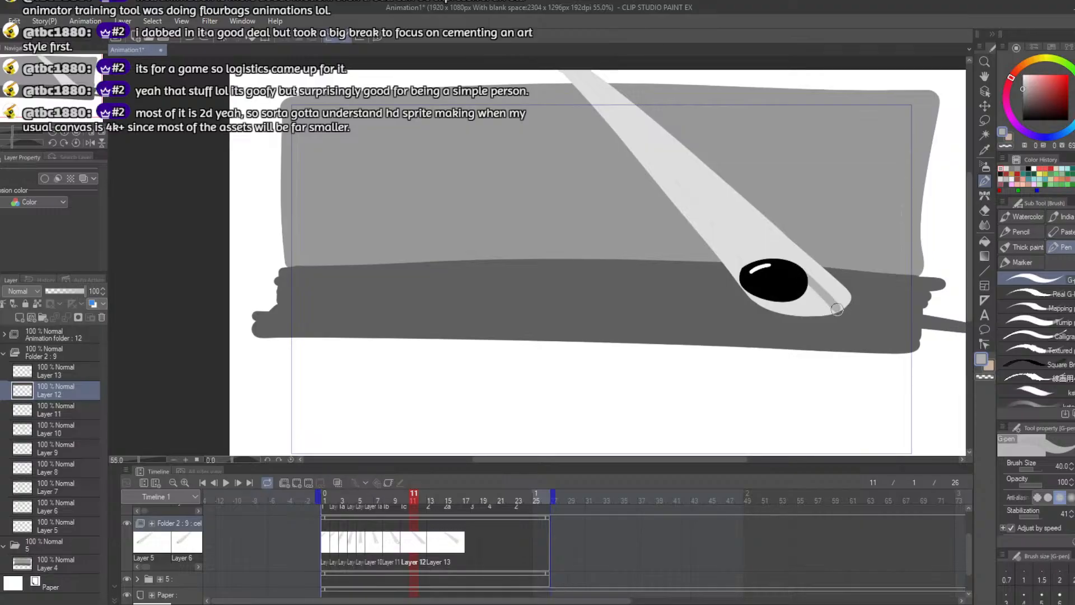
Step: Close the cast shadow's edge on the ball's opposite side and fill the enclosed pool area with the shadow grey
left_click_drag(742, 284, 758, 301)
key("ctrl+z")
key("ctrl+z")
key("ctrl+z")
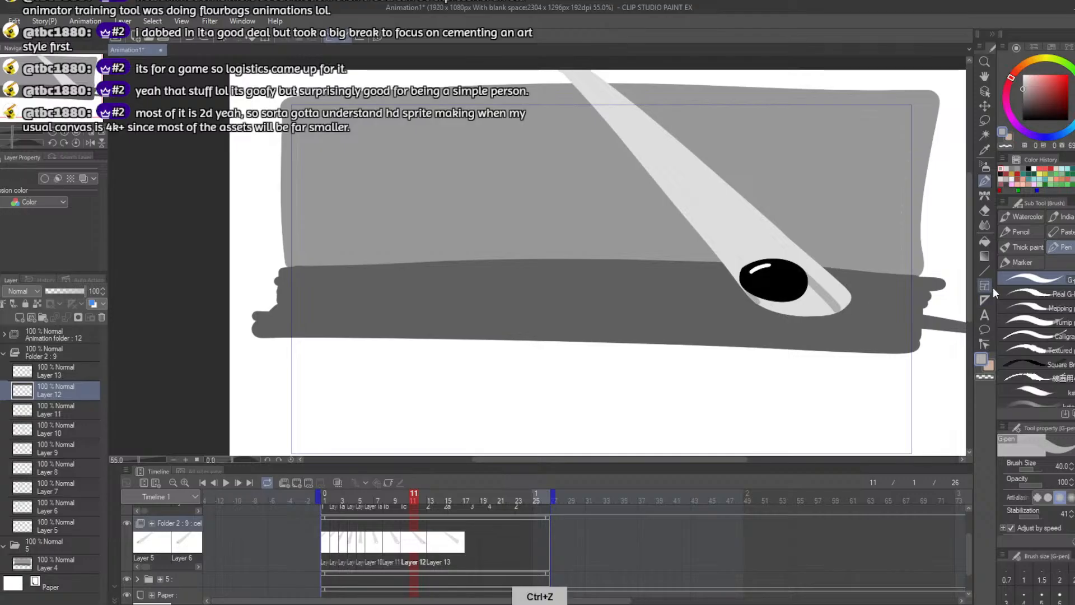
key("g")
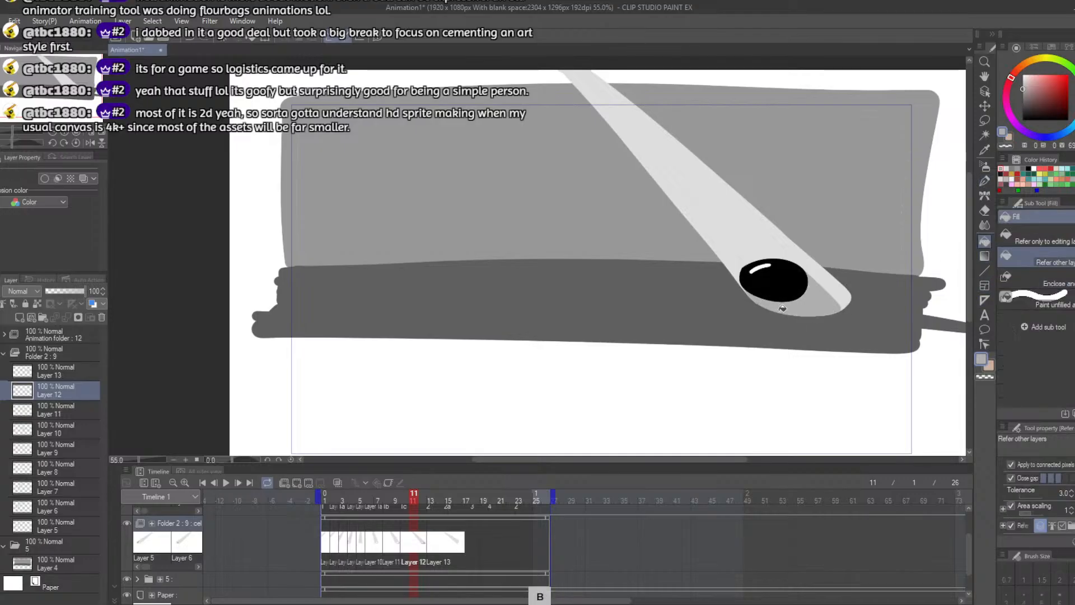
key("p")
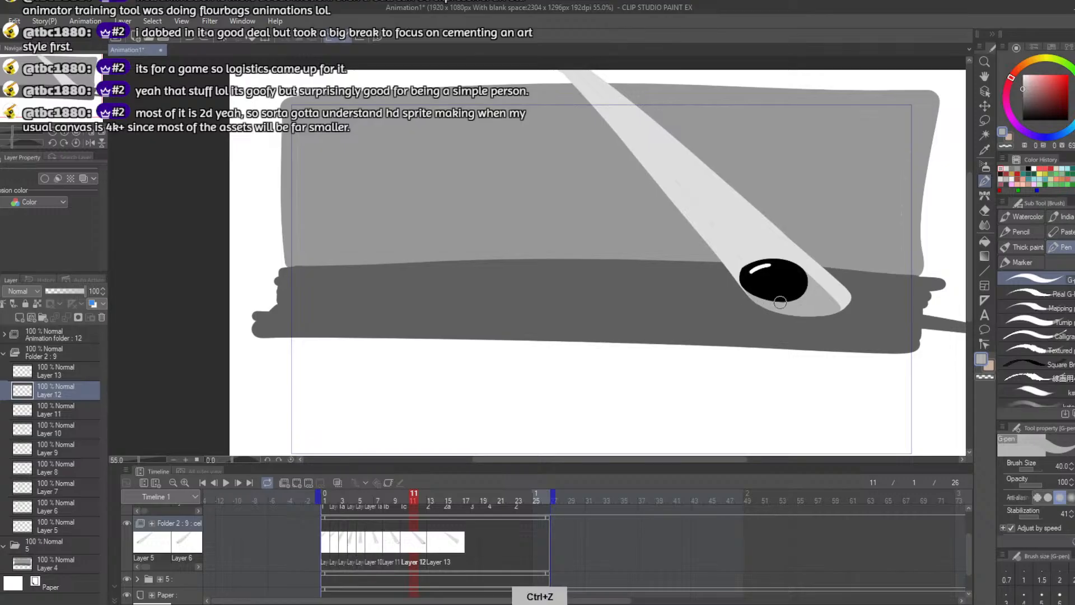
Step: Erase a thin dark contact shadow along the ball's underside on frame 11, redoing the stroke until its curve fits
key("e")
key("ctrl+z")
left_click_drag(799, 299, 749, 296)
key("ctrl+z")
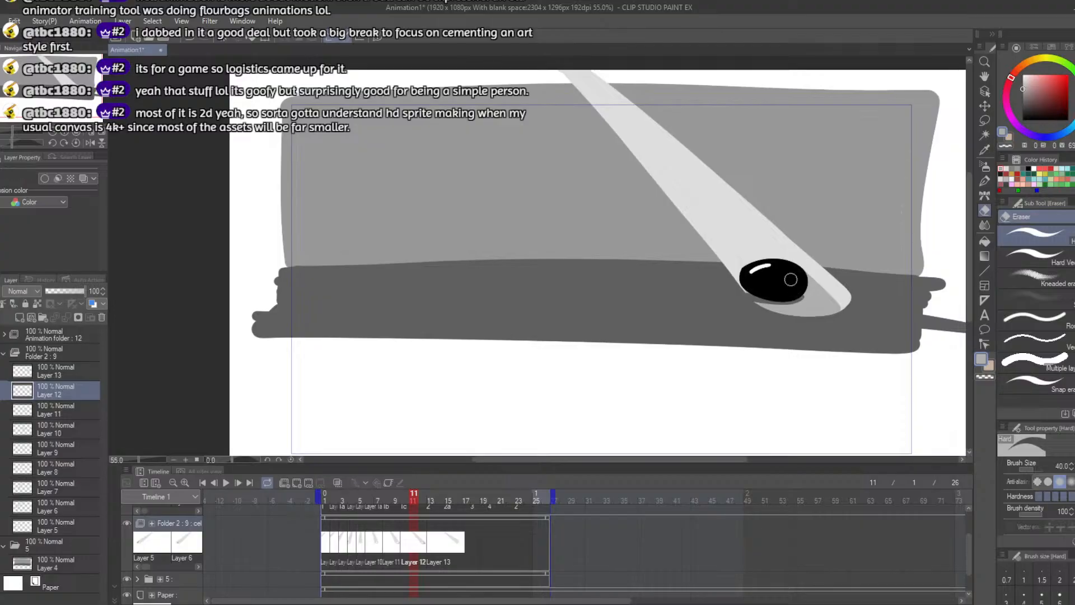
key("ctrl+z")
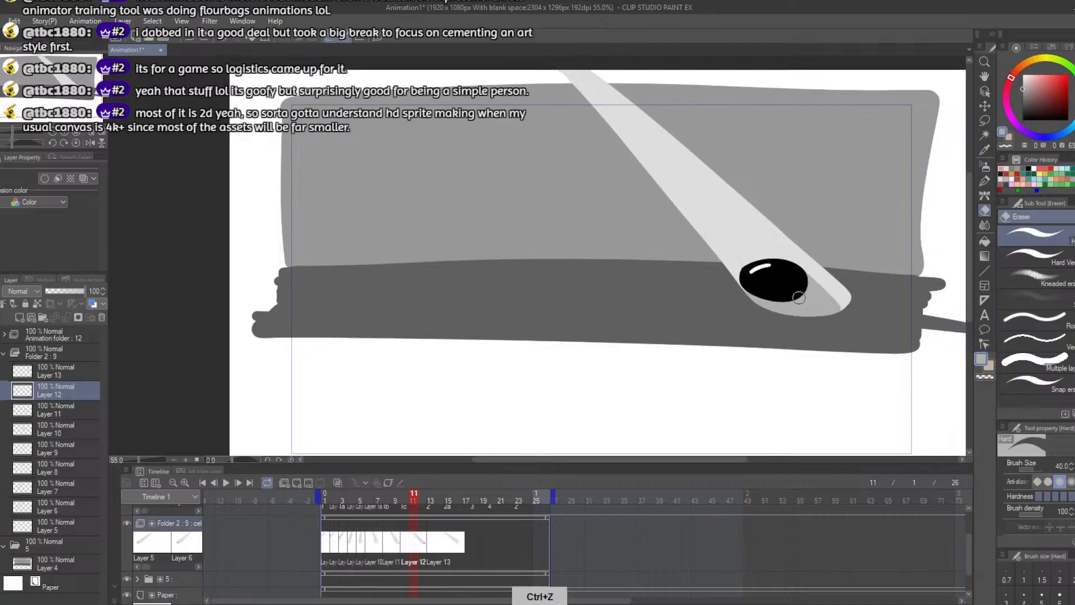
left_click_drag(791, 302, 752, 297)
key("ctrl+z")
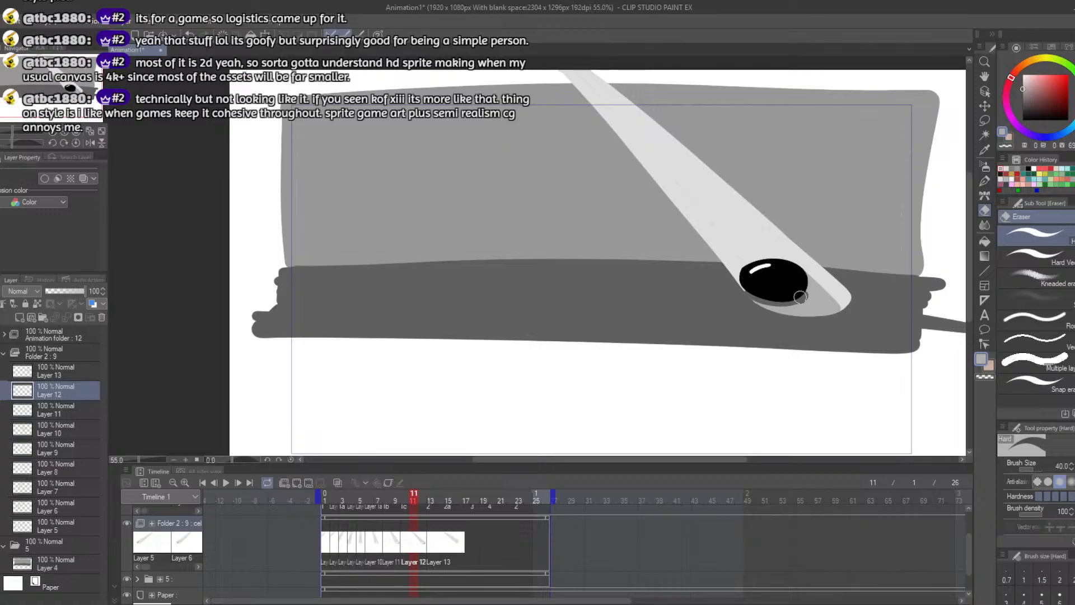
key("ctrl+z")
key("ctrl+z")
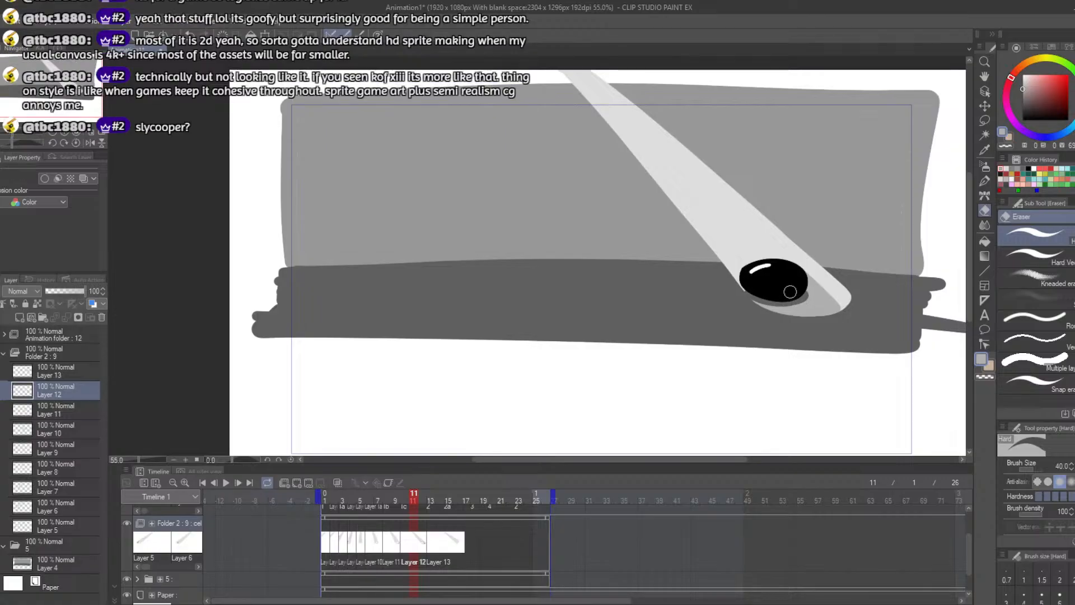
key("ctrl+z")
key("ctrl+z")
key("ctrl+z")
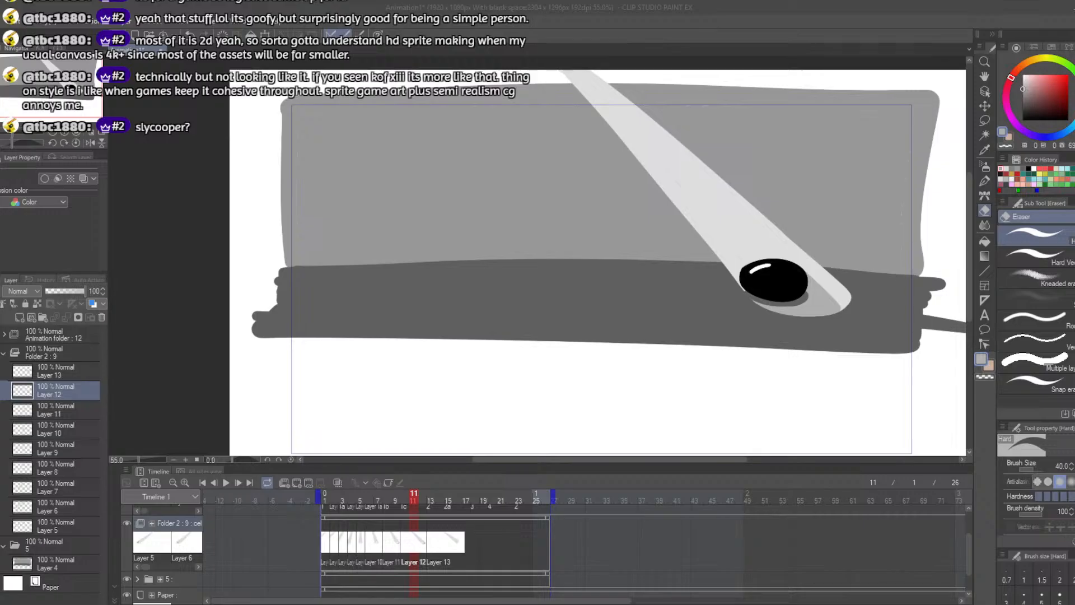
Step: Switch to the browser's image results and examine the art style in several Sly Cooper artworks and game screenshots
left_click_drag(503, 0, 513, 0)
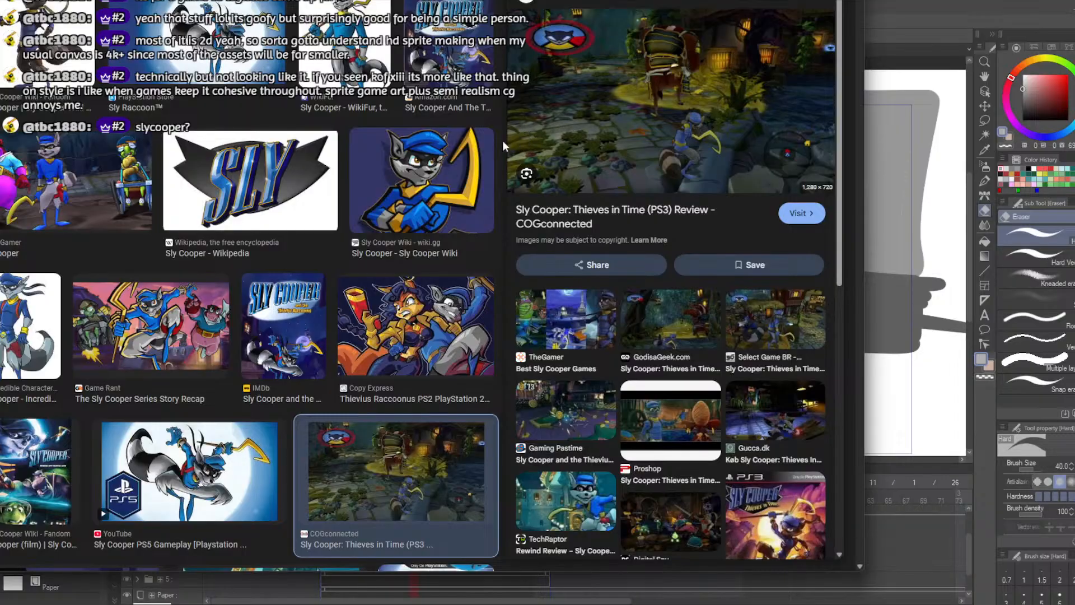
left_click(415, 161)
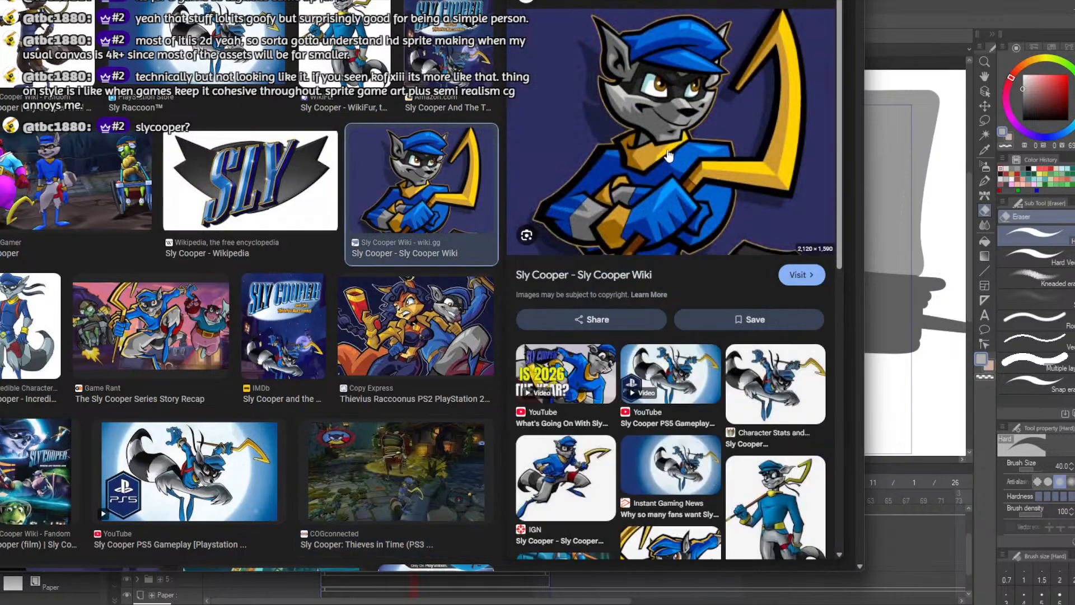
left_click(418, 330)
left_click(151, 336)
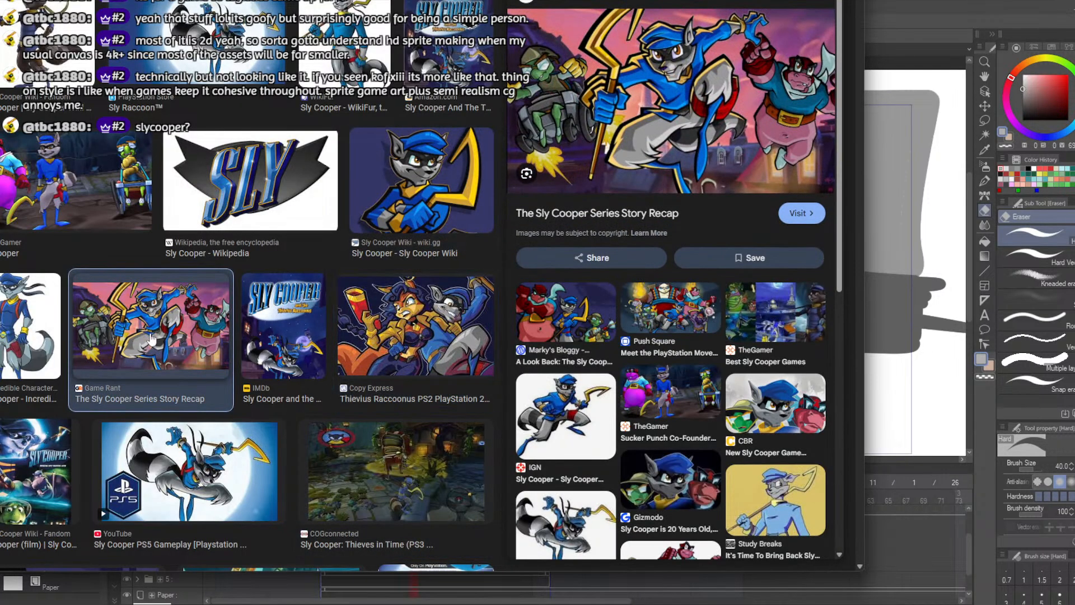
left_click(674, 387)
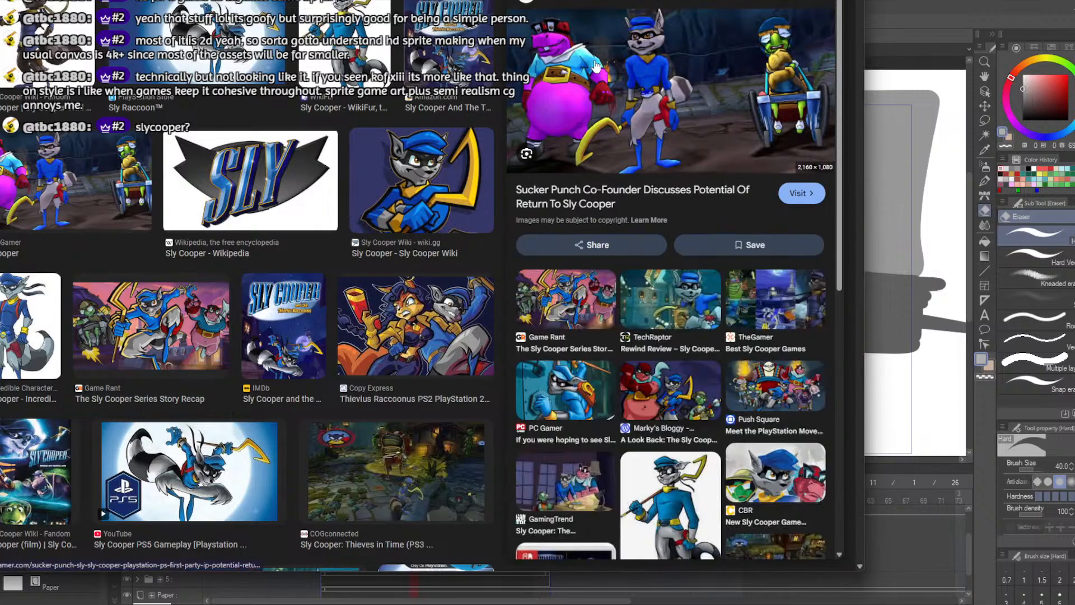
left_click_drag(594, 0, 640, 0)
scroll(339, 324, "down", 7)
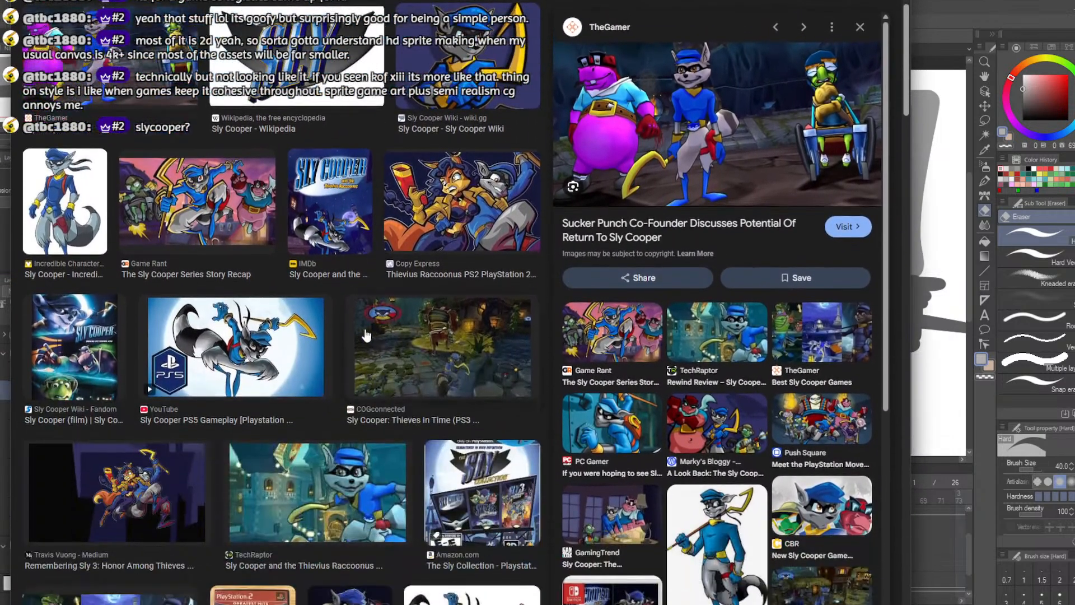
left_click(340, 324)
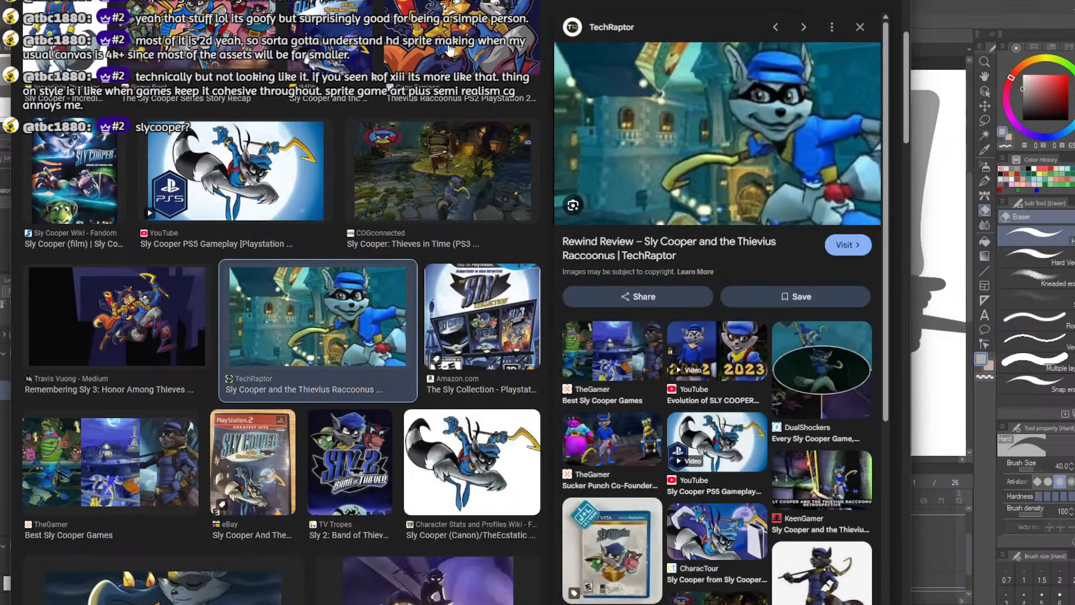
Step: Search for The King of Fighters XIII images and examine the sprite and background style in several gameplay screenshots and artworks
left_click_drag(640, 0, 447, 0)
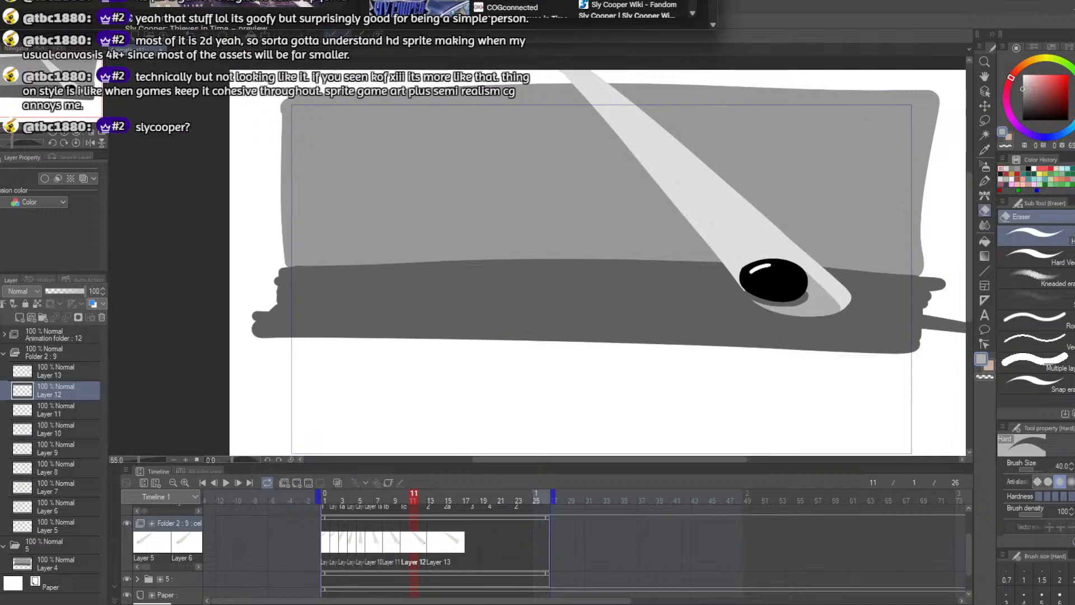
key("Return")
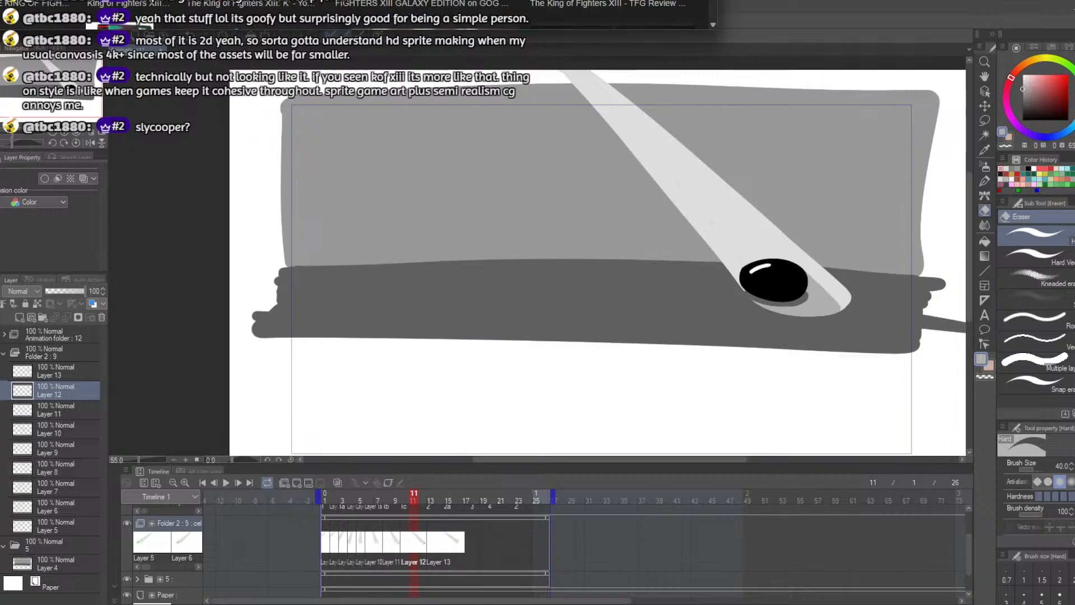
left_click_drag(269, 0, 502, 0)
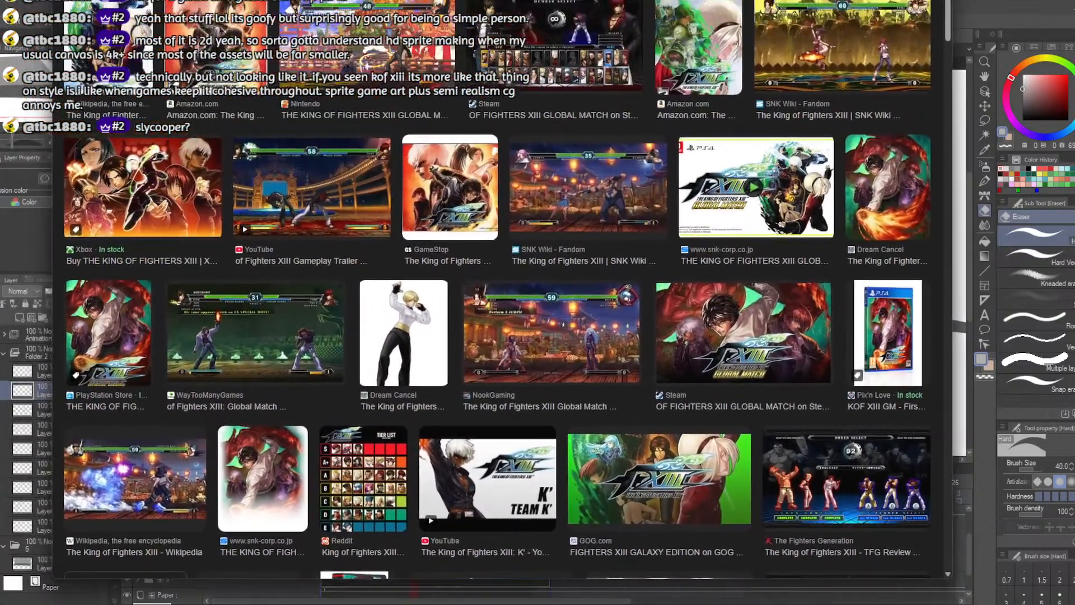
left_click(157, 188)
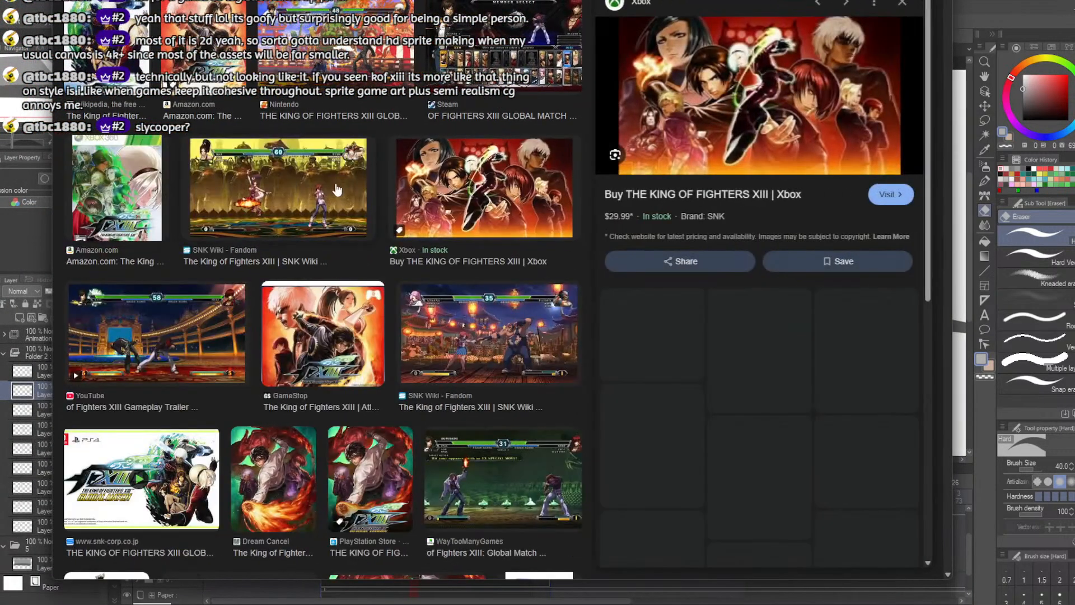
left_click(374, 59)
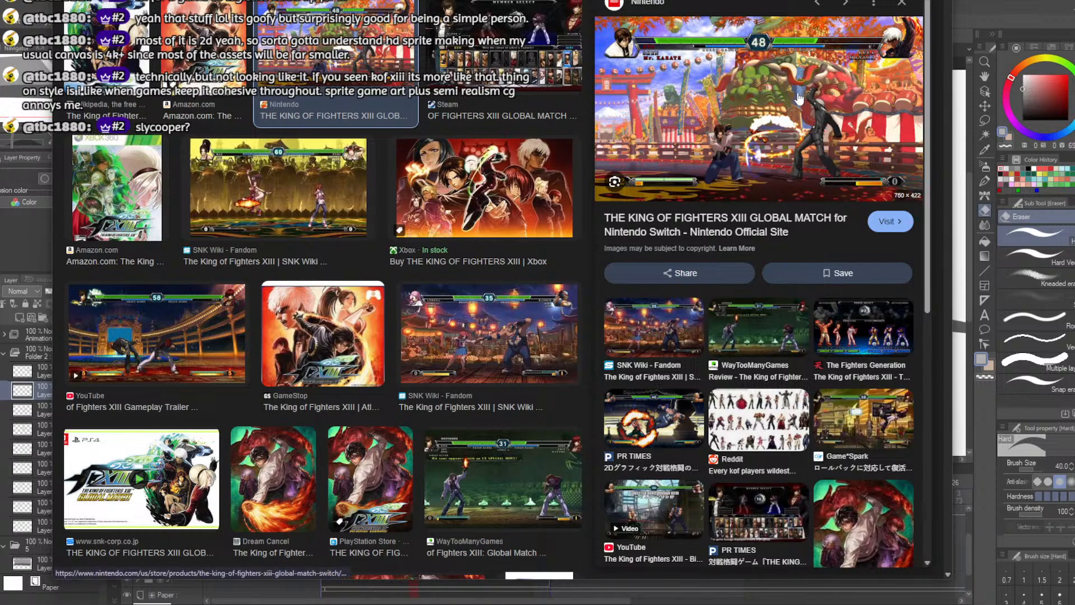
left_click(488, 333)
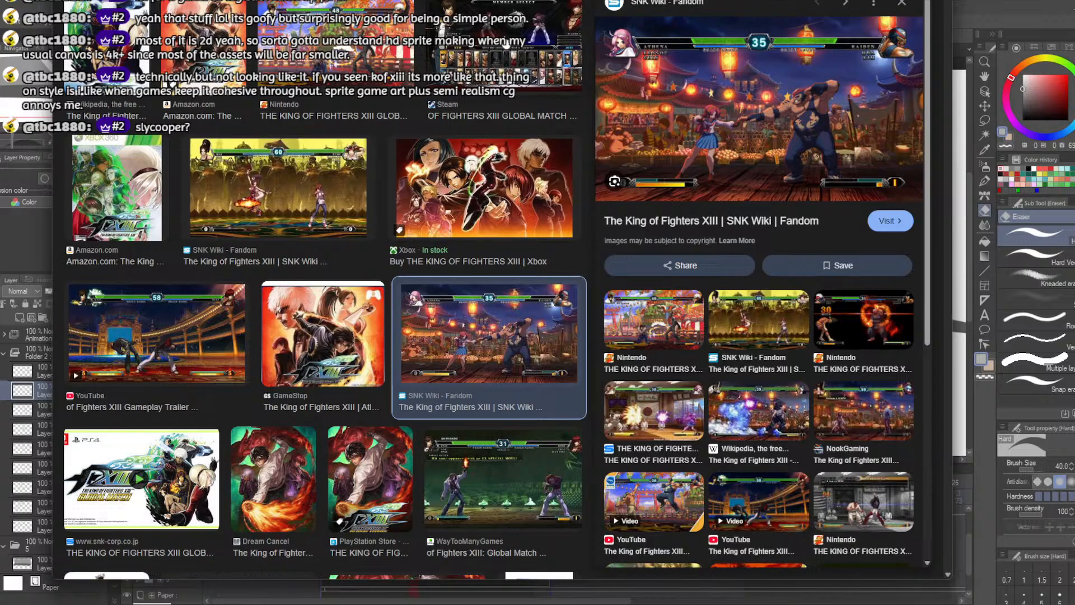
left_click(504, 53)
left_click(492, 191)
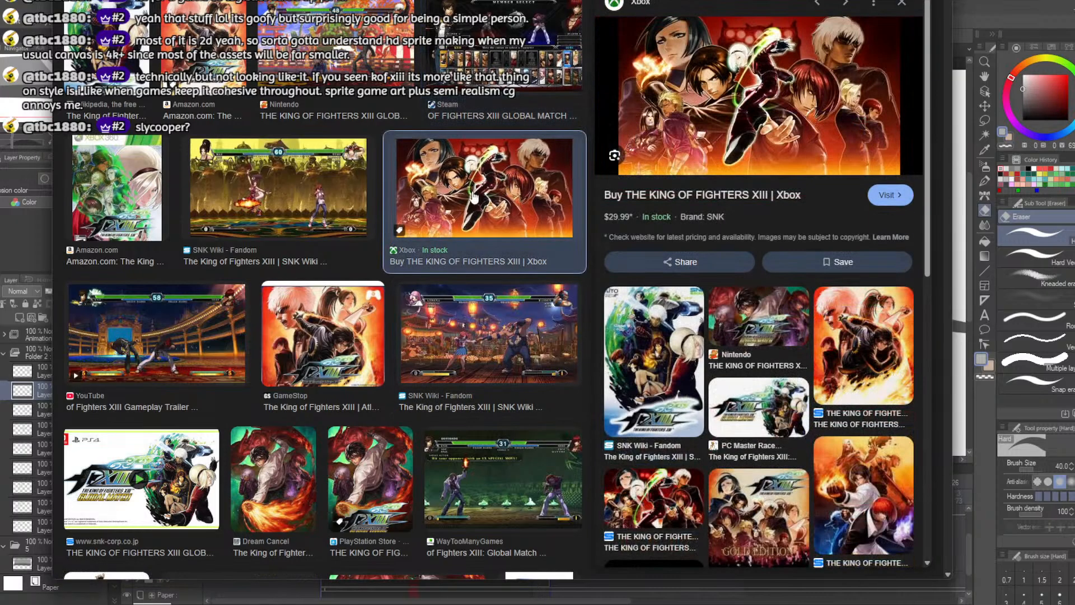
left_click(325, 193)
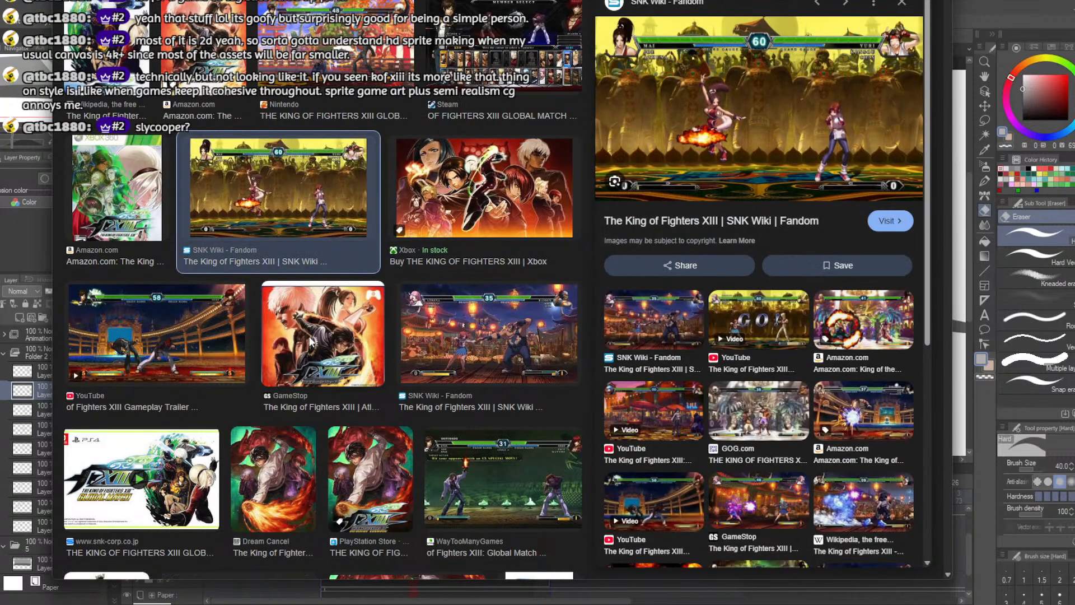
left_click(330, 328)
left_click(486, 336)
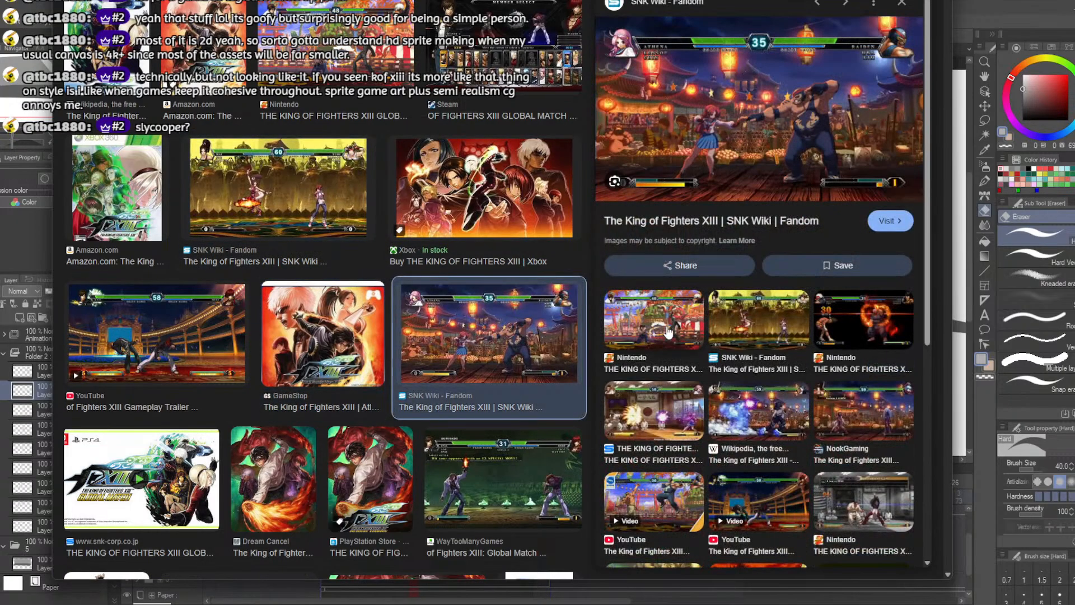
left_click(202, 328)
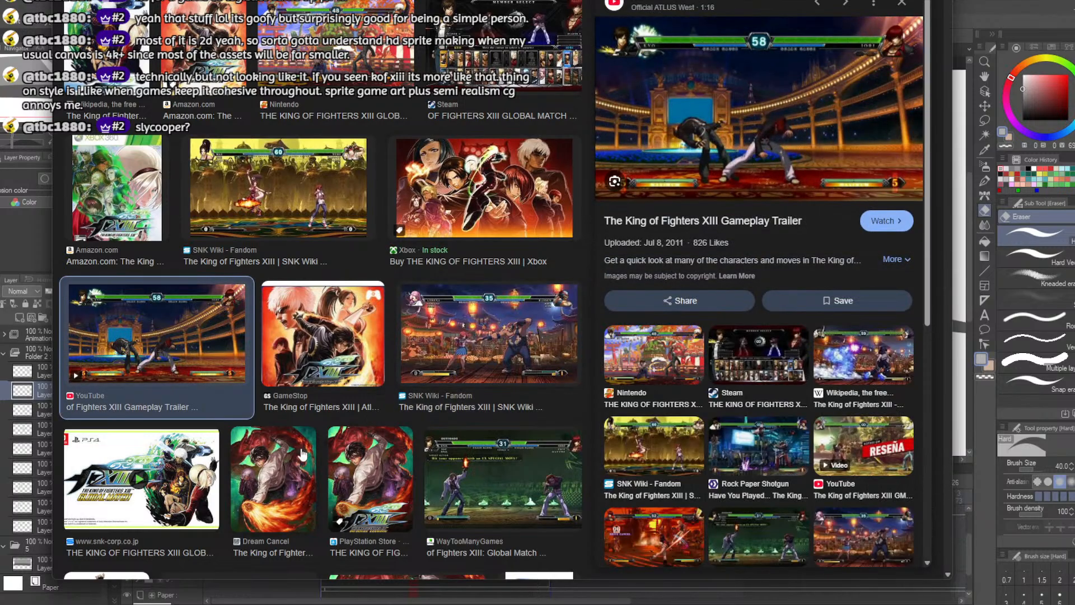
left_click(471, 465)
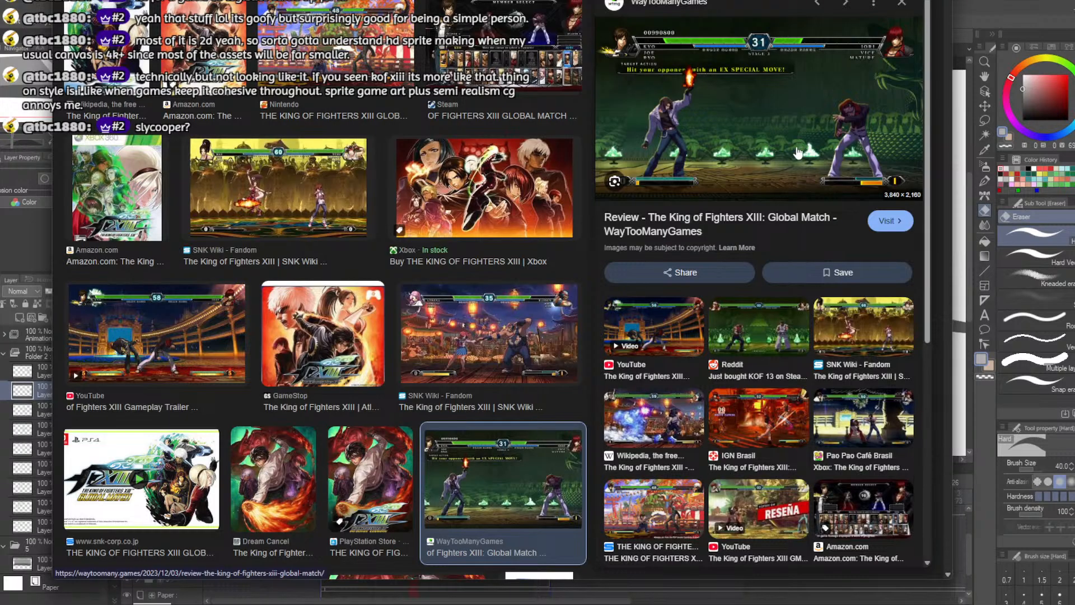
Step: Return to Clip Studio Paint and scrub the timeline around frame 11 and on to frame 13 to compare the beam and shadows
key("alt+Tab")
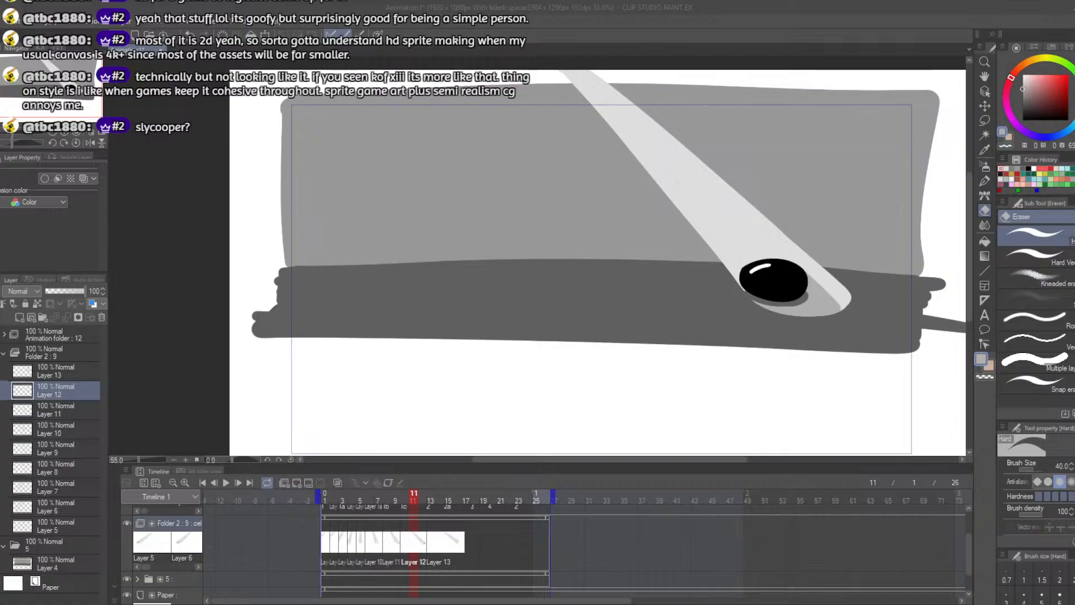
mouse_move(412, 498)
left_mouse_down()
mouse_move(397, 498)
mouse_move(406, 500)
left_mouse_up()
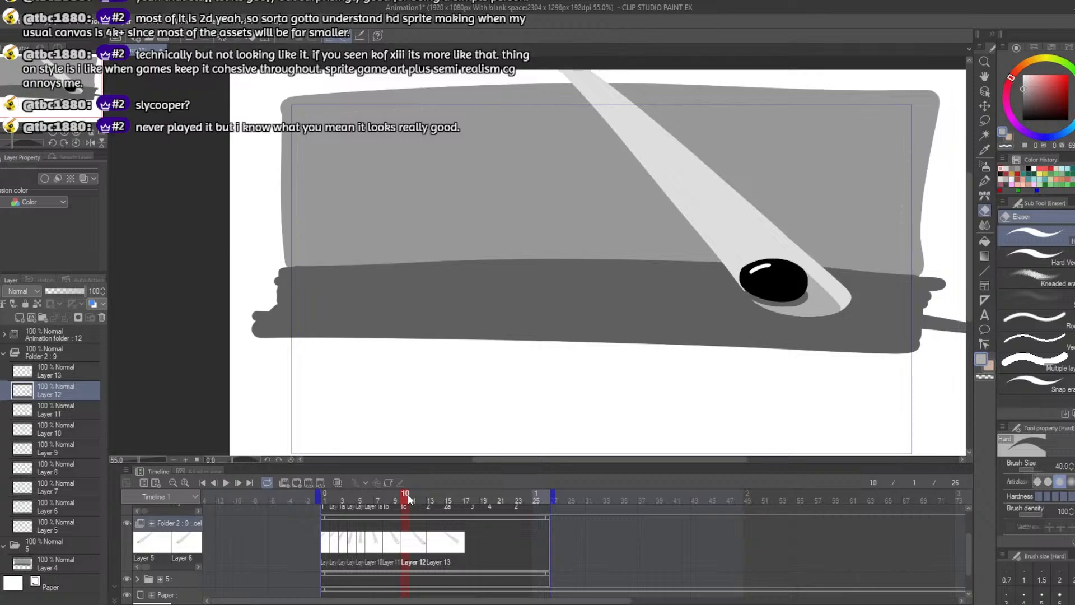
mouse_move(389, 498)
left_mouse_down()
mouse_move(407, 509)
mouse_move(409, 498)
mouse_move(429, 499)
left_mouse_up()
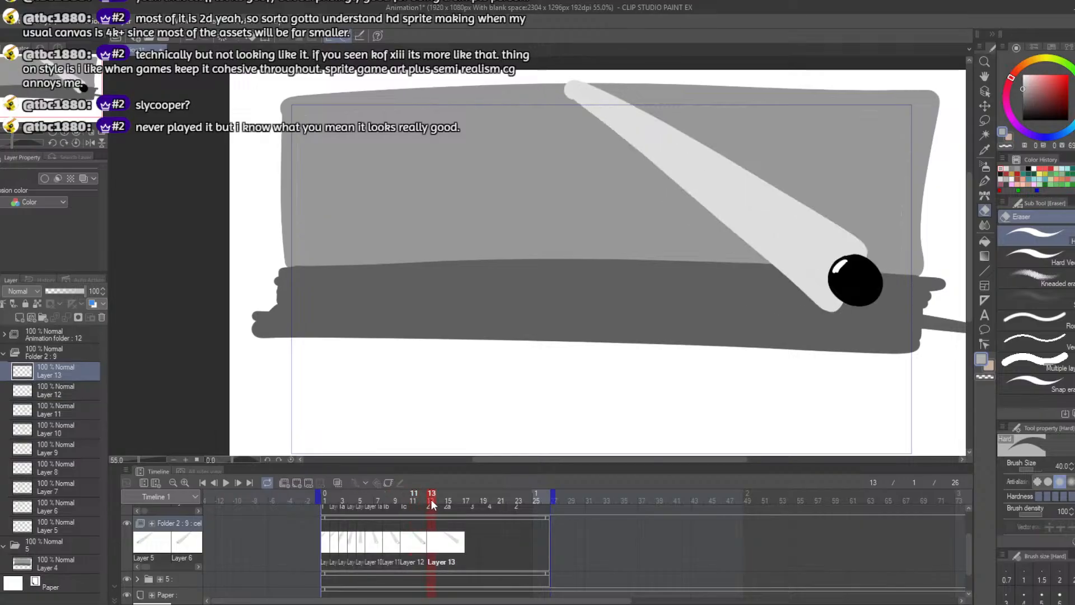
Step: On frame 14, brush the light pool's upper edge past the ball down to the floor, redoing the stroke until its line fits
left_click(438, 543)
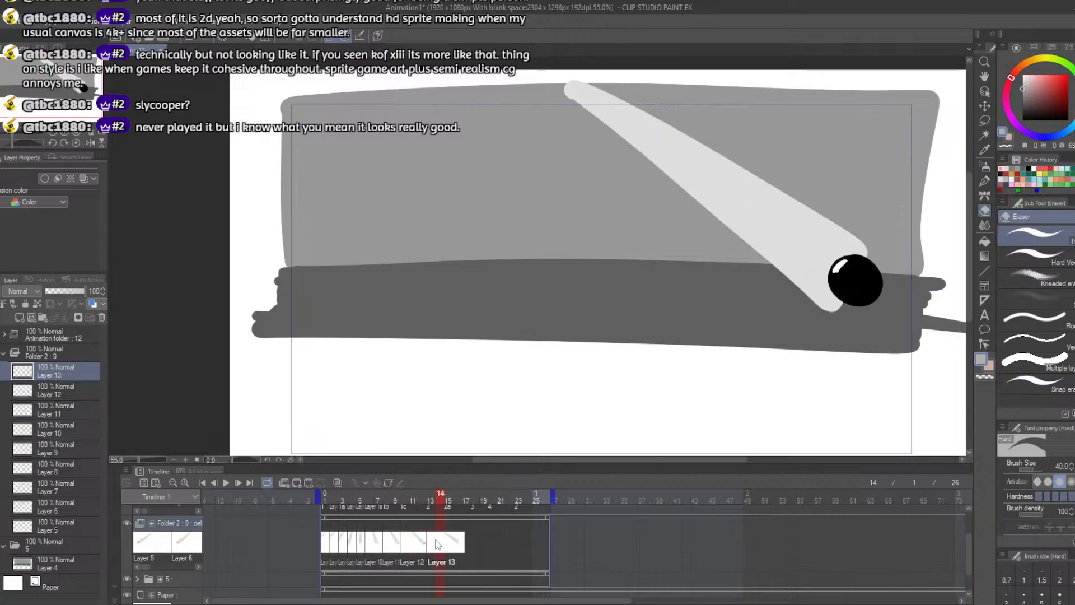
key("b")
left_click_drag(840, 232, 872, 253)
key("ctrl+z")
right_click(817, 240)
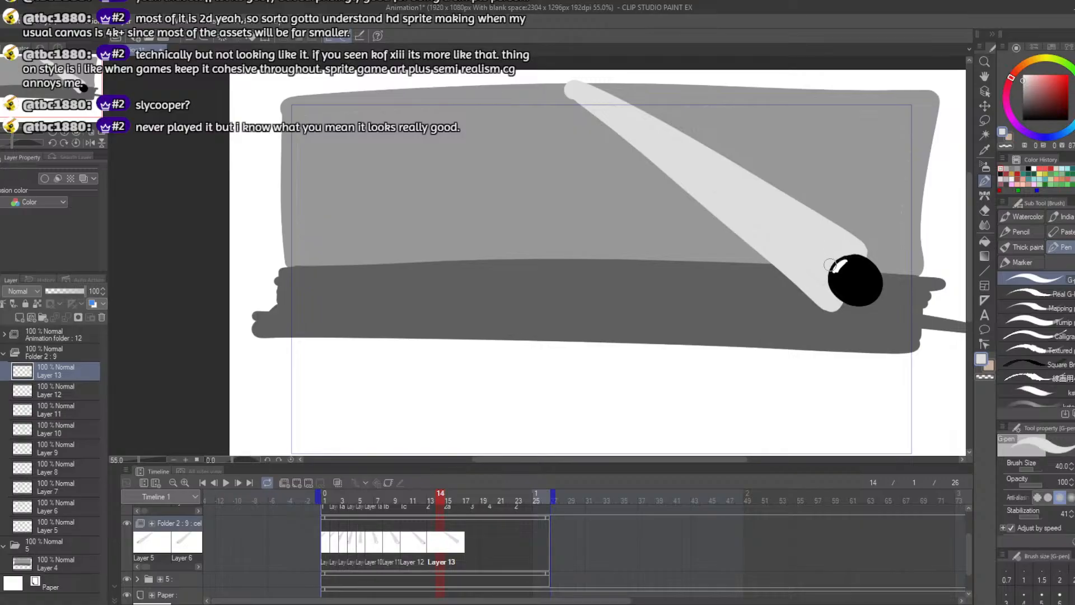
left_click_drag(832, 272, 845, 265)
key("ctrl+z")
key("ctrl+z")
left_click_drag(849, 235, 905, 284)
key("ctrl+z")
left_click_drag(834, 229, 912, 287)
key("ctrl+z")
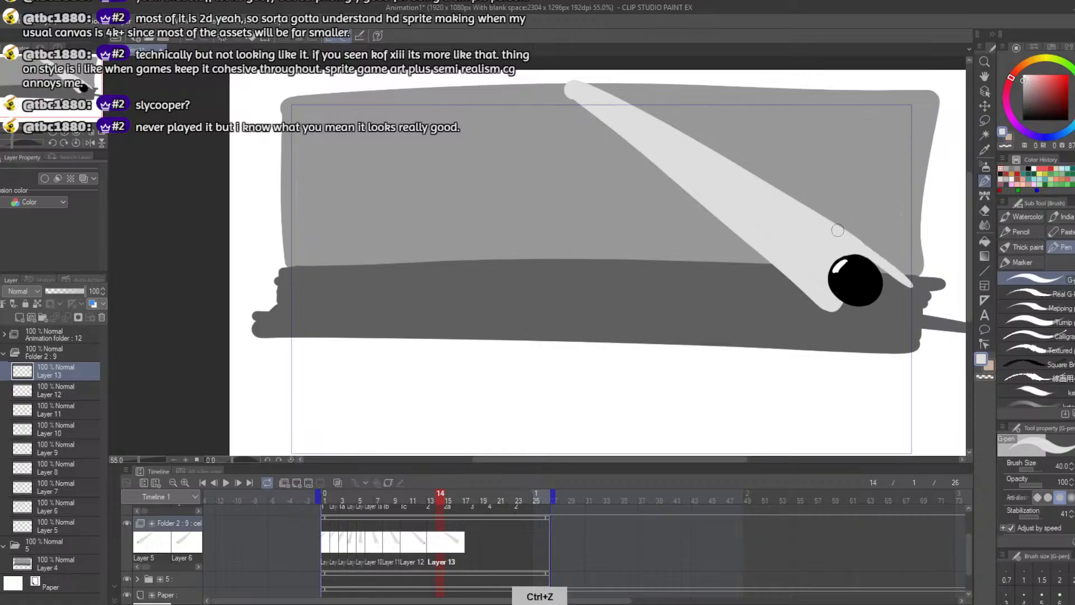
left_click_drag(850, 235, 920, 288)
key("ctrl+z")
left_click_drag(836, 230, 916, 290)
key("ctrl+z")
left_click_drag(844, 234, 919, 290)
key("ctrl+z")
Step: Brush the light pool's lower edge beneath the ball on frame 14 and paint in the gap around the ball with the light colour
mouse_move(824, 306)
left_mouse_down()
mouse_move(856, 316)
mouse_move(912, 306)
left_mouse_up()
key("ctrl+z")
left_click_drag(828, 305, 917, 307)
key("ctrl+z")
mouse_move(827, 303)
left_mouse_down()
mouse_move(862, 317)
mouse_move(920, 298)
left_mouse_up()
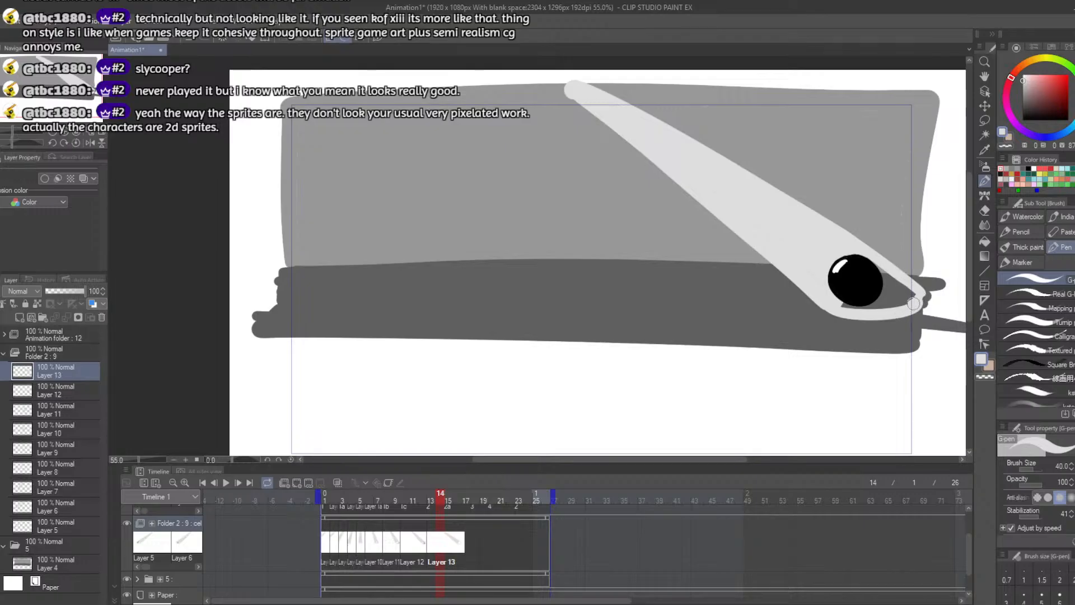
mouse_move(906, 290)
left_mouse_down()
mouse_move(873, 266)
mouse_move(912, 292)
mouse_move(871, 297)
mouse_move(894, 288)
mouse_move(869, 277)
mouse_move(896, 297)
mouse_move(842, 302)
mouse_move(877, 308)
left_mouse_up()
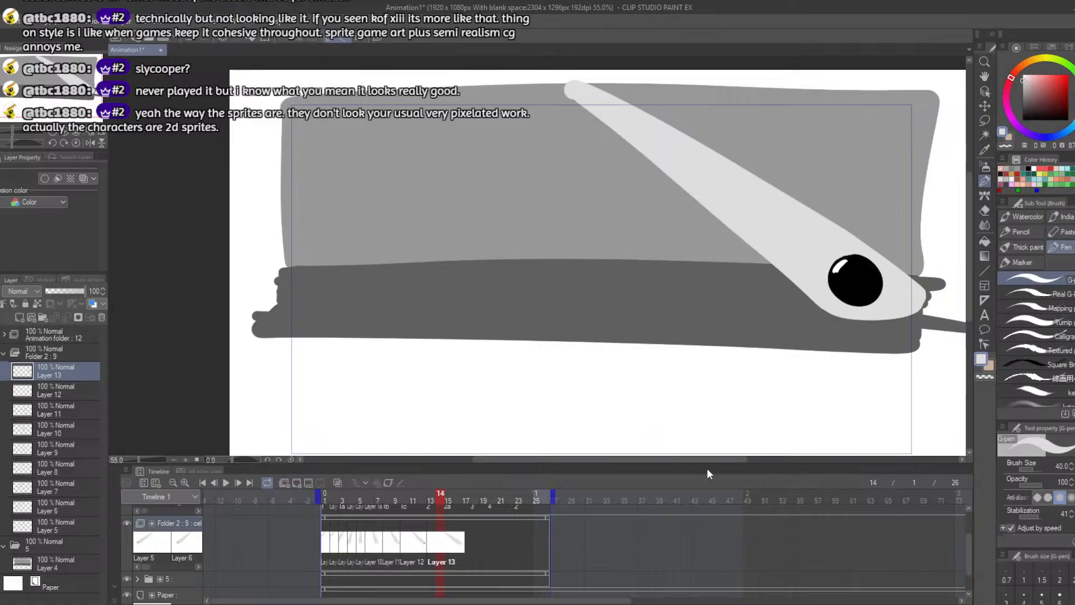
Step: Brush the upper edge of the cast shadow in grey from behind the ball to the far tip of the light pool
left_click(1011, 166)
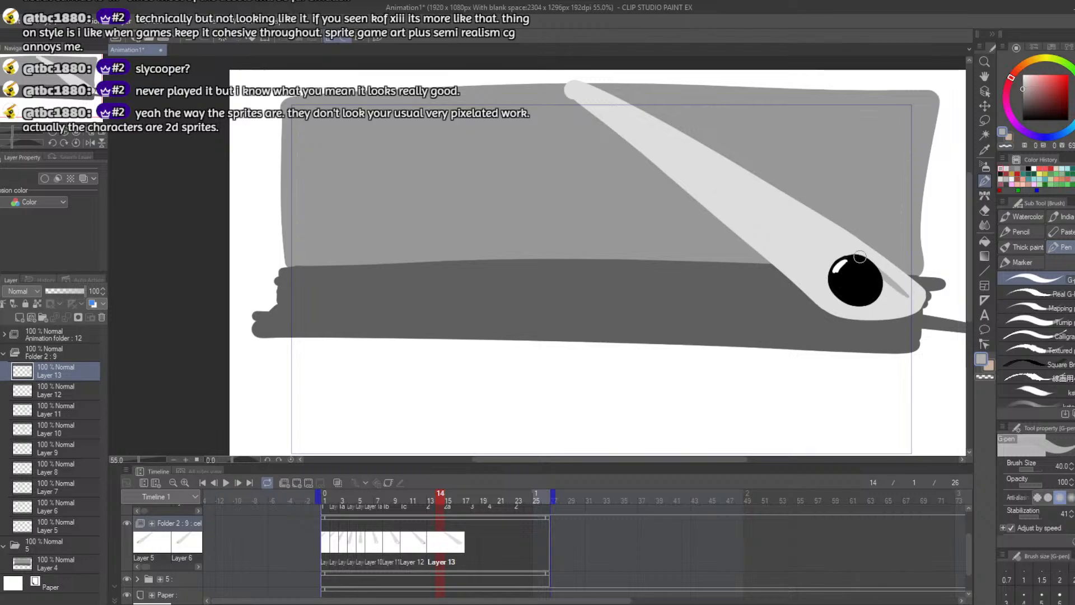
key("ctrl+z")
left_click_drag(895, 284, 918, 305)
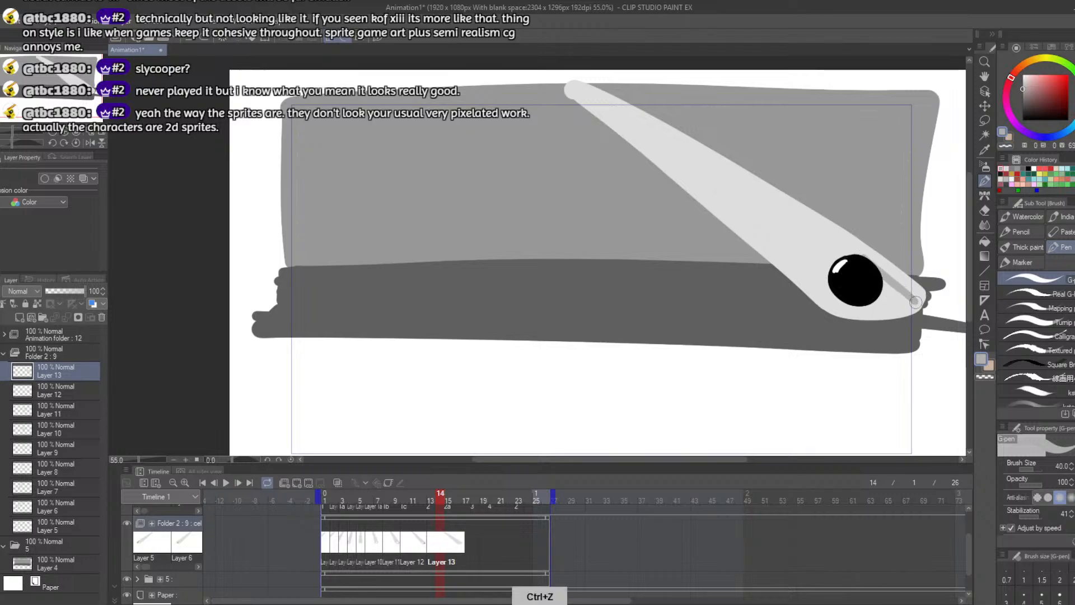
Step: Trim the light pool's lower edge and far tip on frame 14 with the eraser into a shallower curve
key("e")
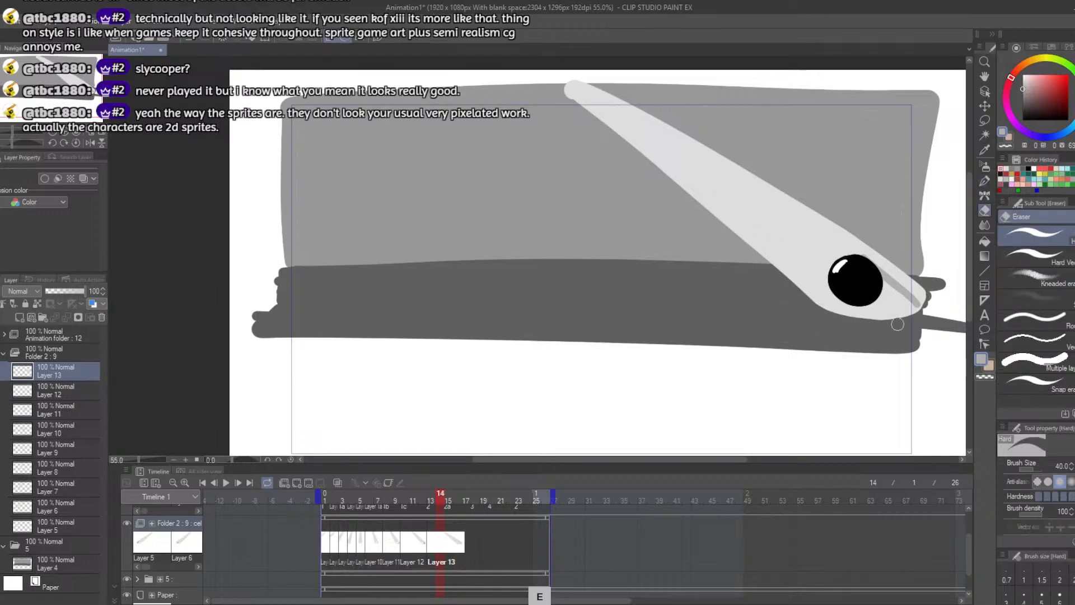
key("ctrl+z")
left_click_drag(813, 306, 923, 296)
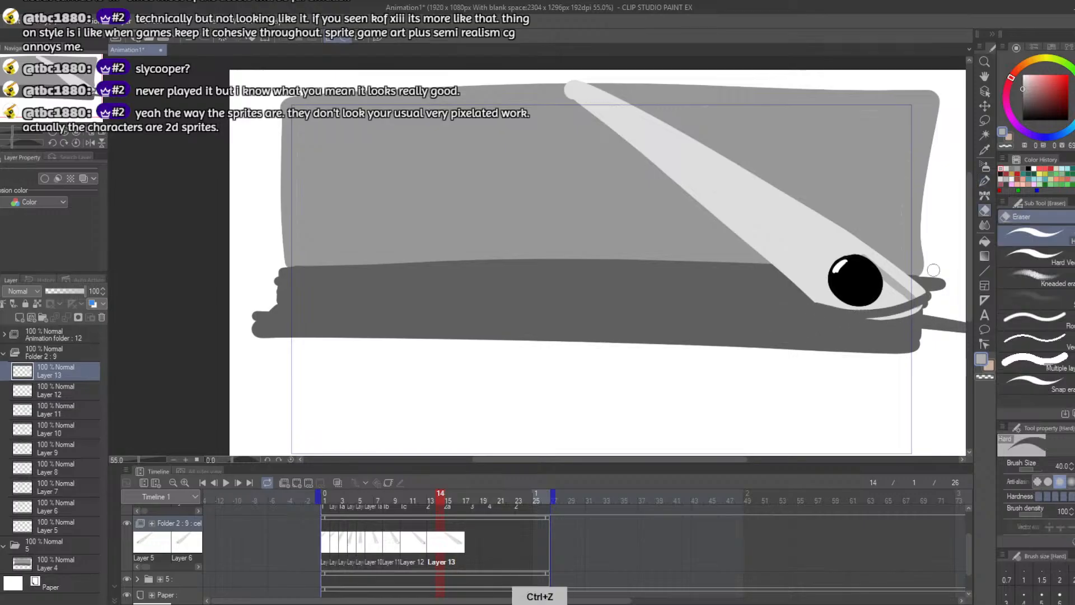
key("ctrl+z")
left_click_drag(812, 308, 923, 295)
left_click_drag(874, 323, 934, 300)
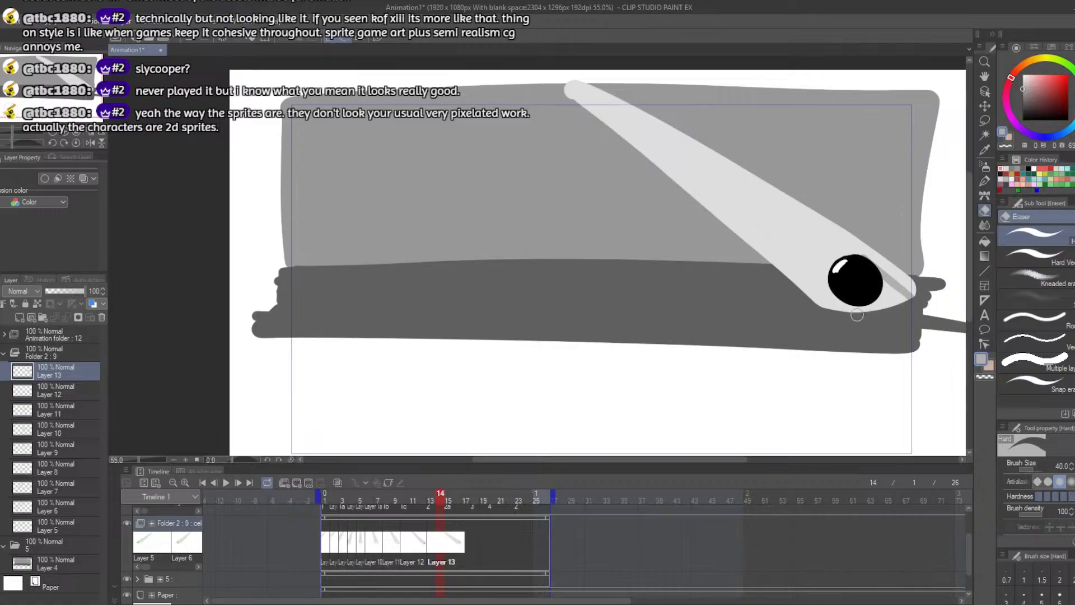
Step: Brush grey along the ball's underside and fill the cast shadow area inside the light pool on frame 14
key("b")
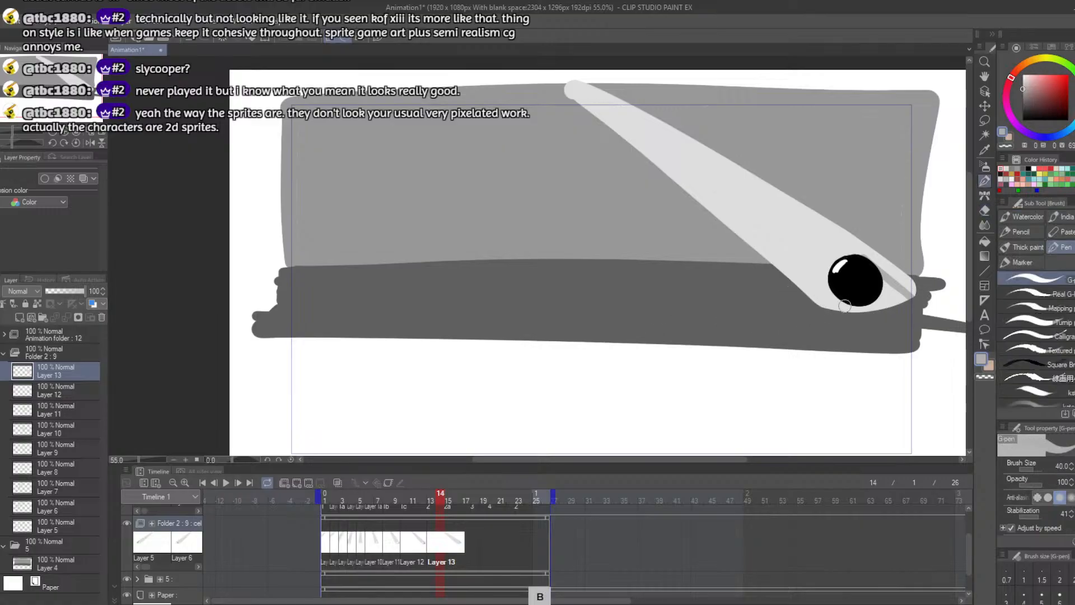
right_click(894, 287)
key("b")
key("ctrl+z")
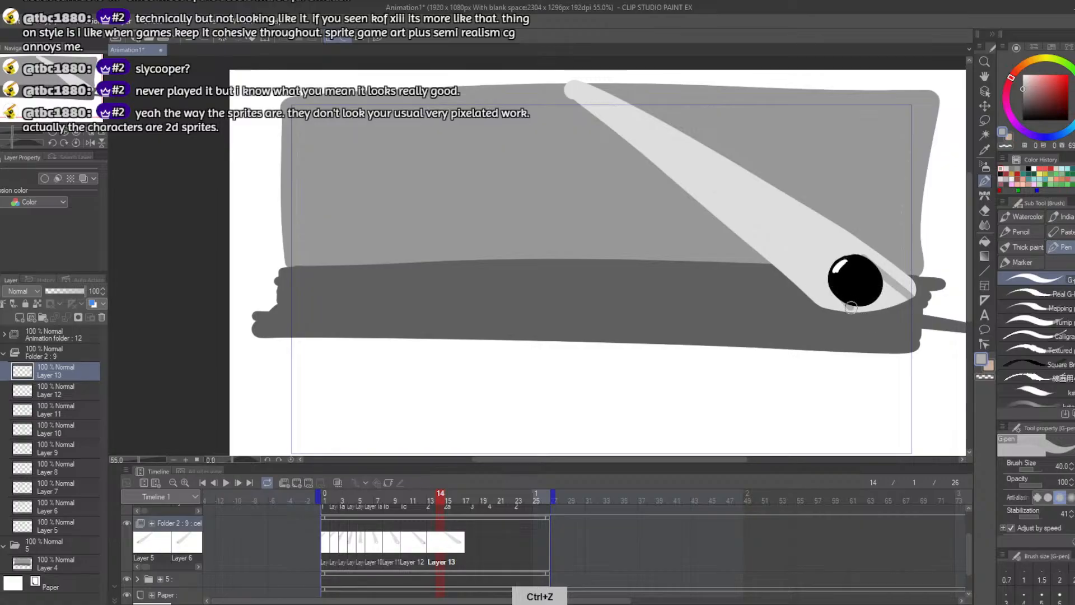
key("g")
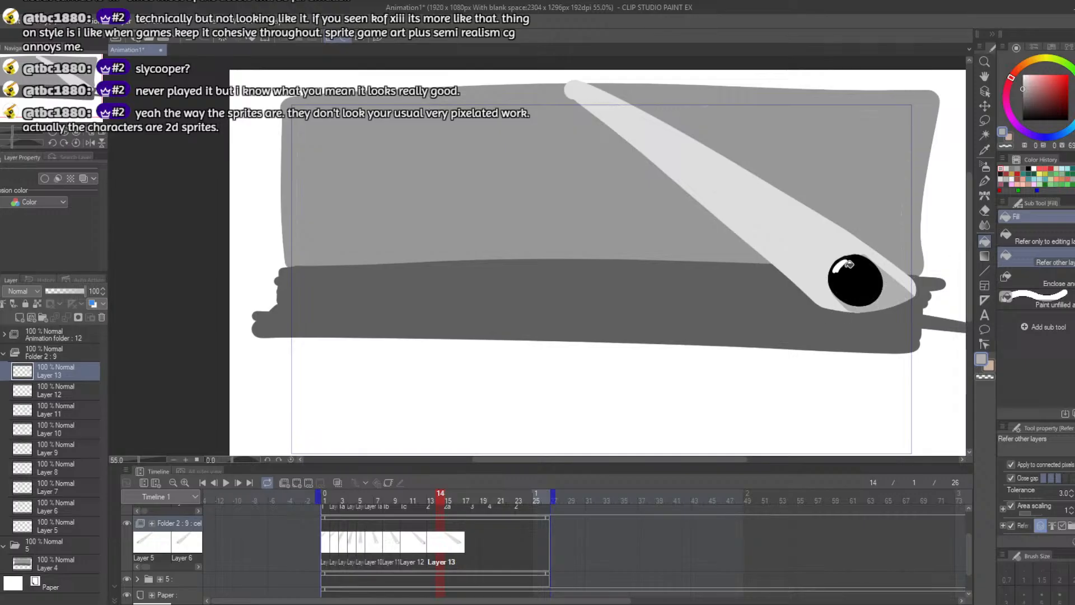
key("b")
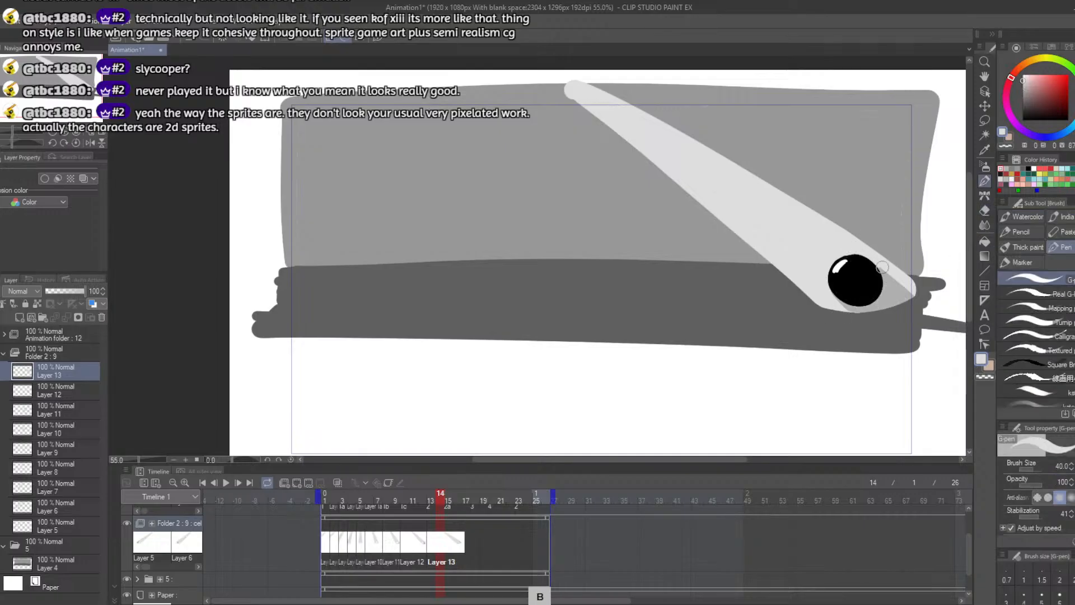
Step: Erase a thin dark contact shadow along the ball's underside on frame 14, redoing the stroke until its curve fits
key("e")
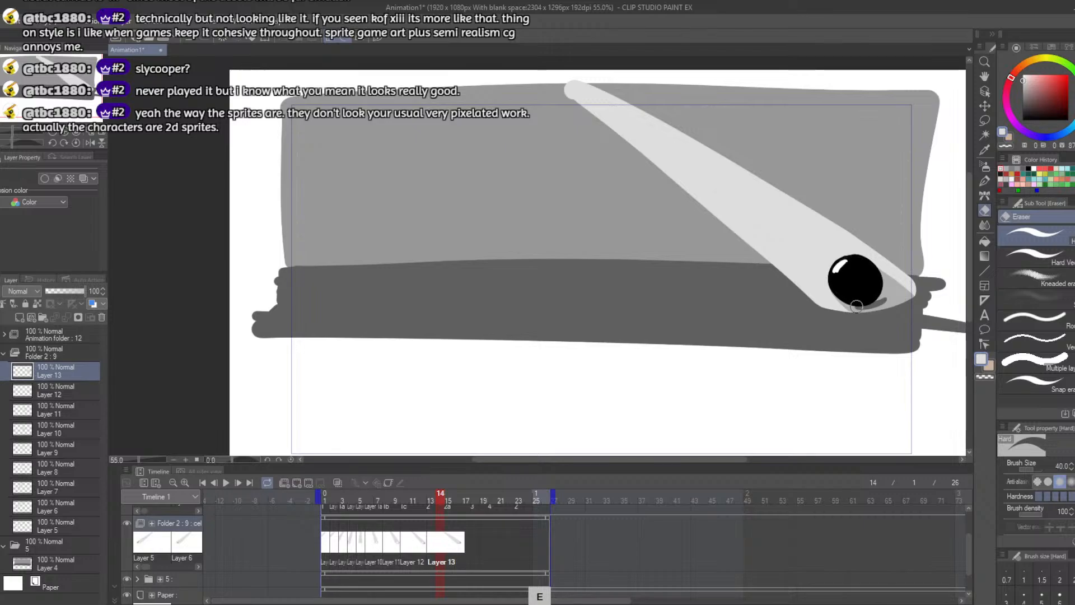
key("ctrl+z")
left_click_drag(876, 304, 849, 301)
key("ctrl+z")
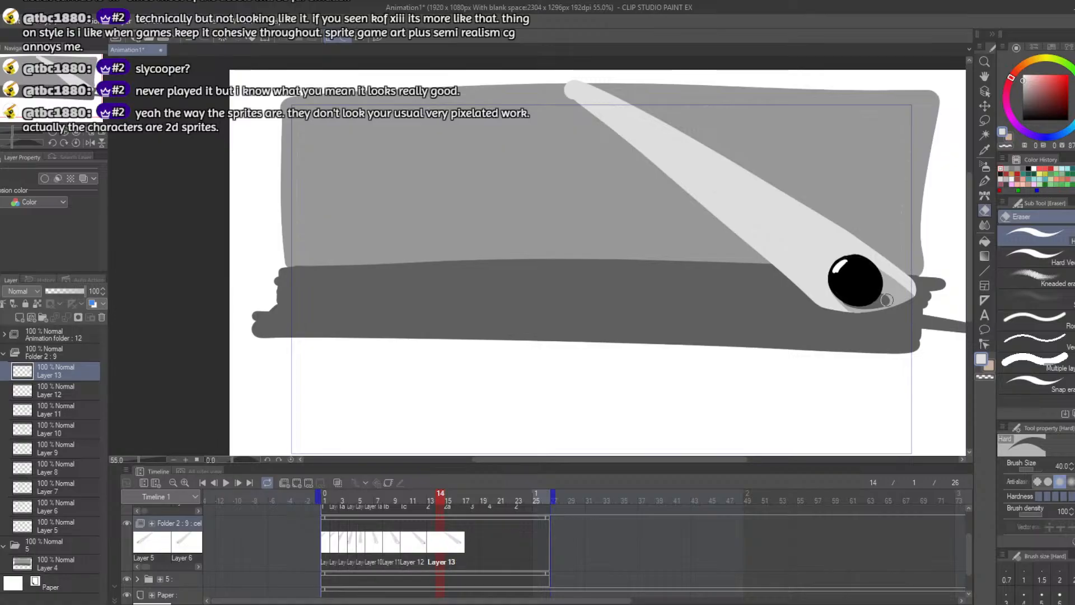
key("ctrl+z")
Step: Go back to frame 6, cover its contact shadow with the cast-shadow grey and erase it again shifted toward the ball's shaded side
left_click_drag(437, 502, 390, 508)
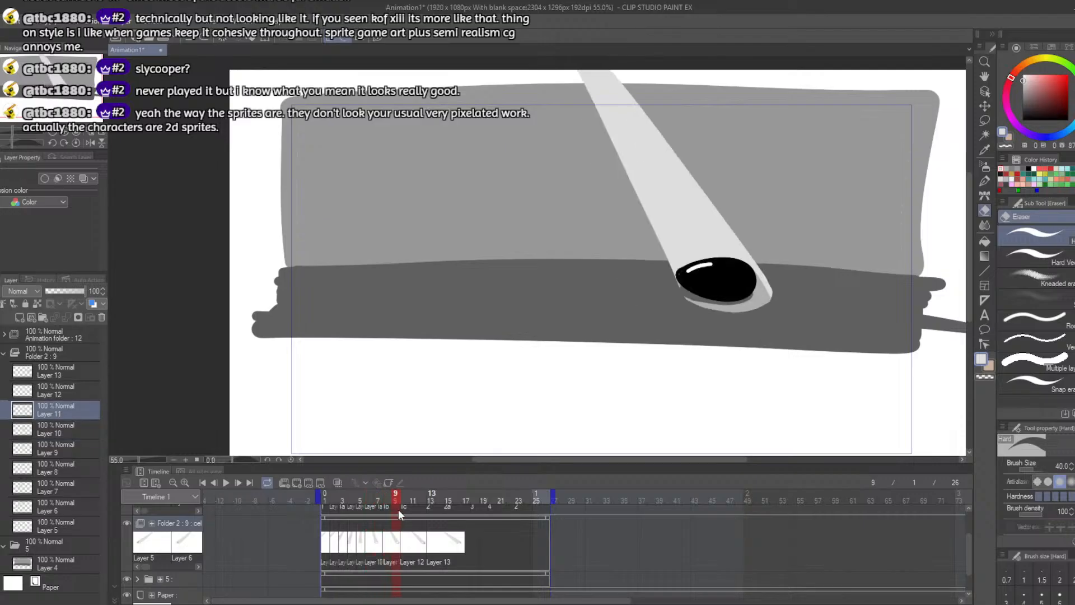
left_click_drag(392, 509, 368, 508)
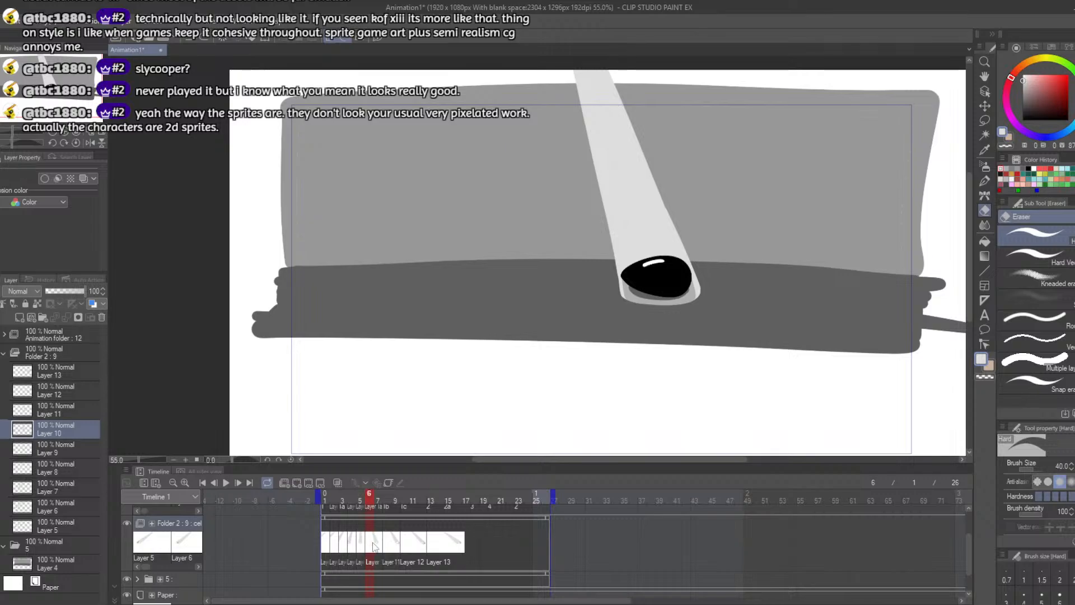
right_click(633, 290)
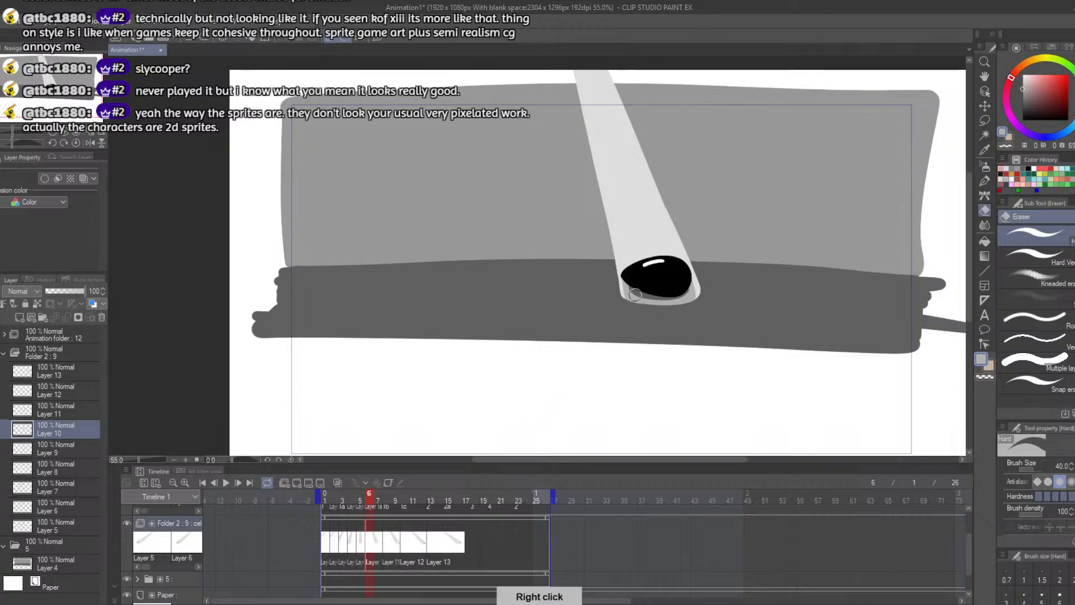
key("p")
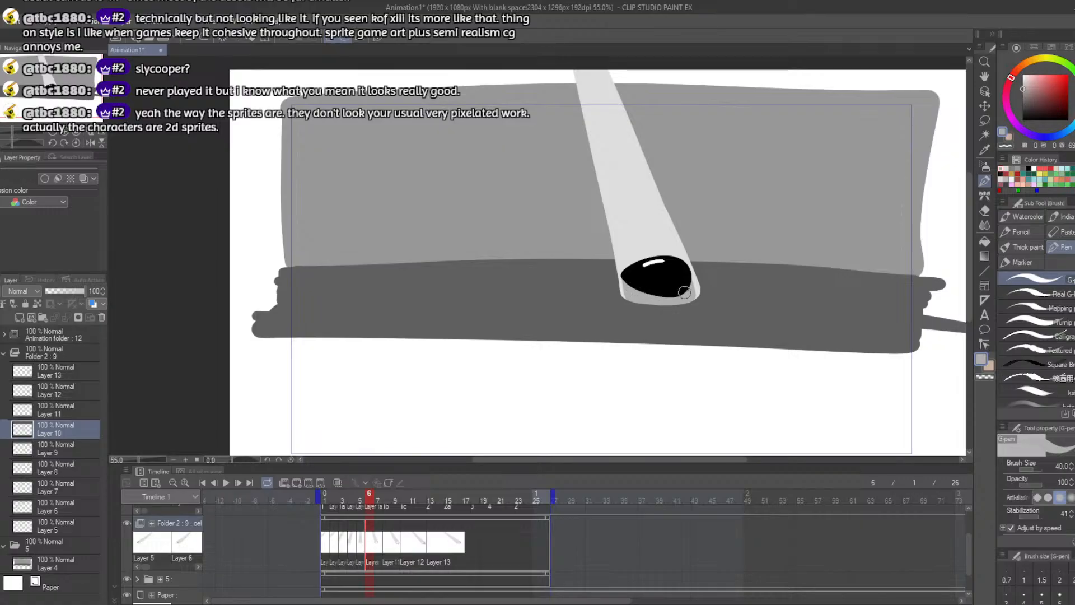
key("b")
key("e")
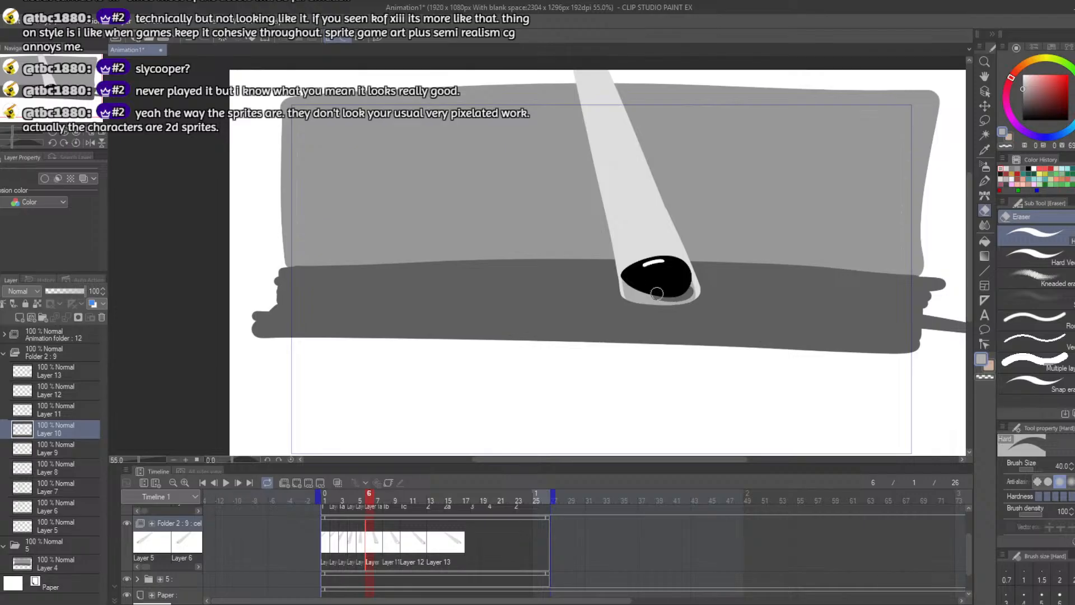
key("ctrl+z")
key("ctrl+z")
key("ctrl+z")
mouse_move(364, 499)
left_mouse_down()
mouse_move(351, 499)
mouse_move(369, 499)
left_mouse_up()
key("ctrl+z")
Step: On frame 8, cover the contact shadow with the cast-shadow grey and erase a new one extending past the ball's shaded side
left_click_drag(384, 507, 392, 508)
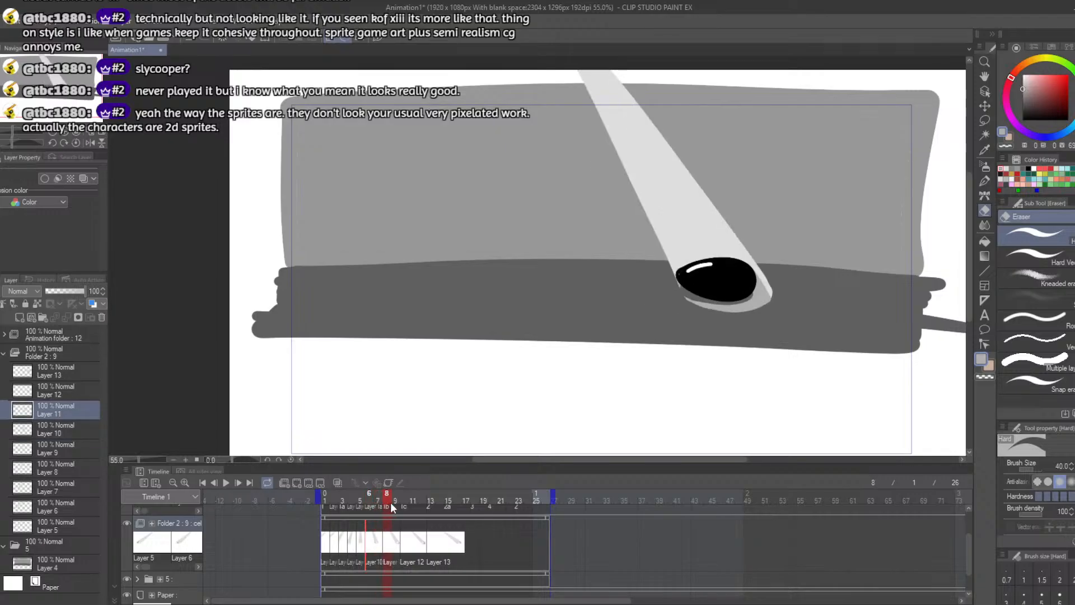
right_click(726, 305)
key("p")
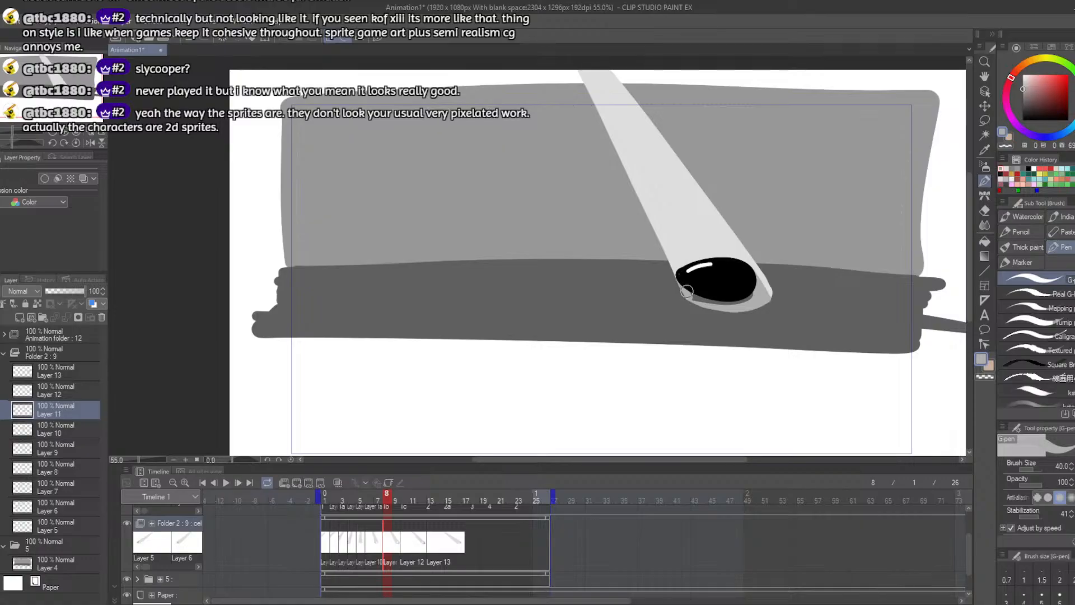
left_click_drag(688, 290, 753, 296)
key("e")
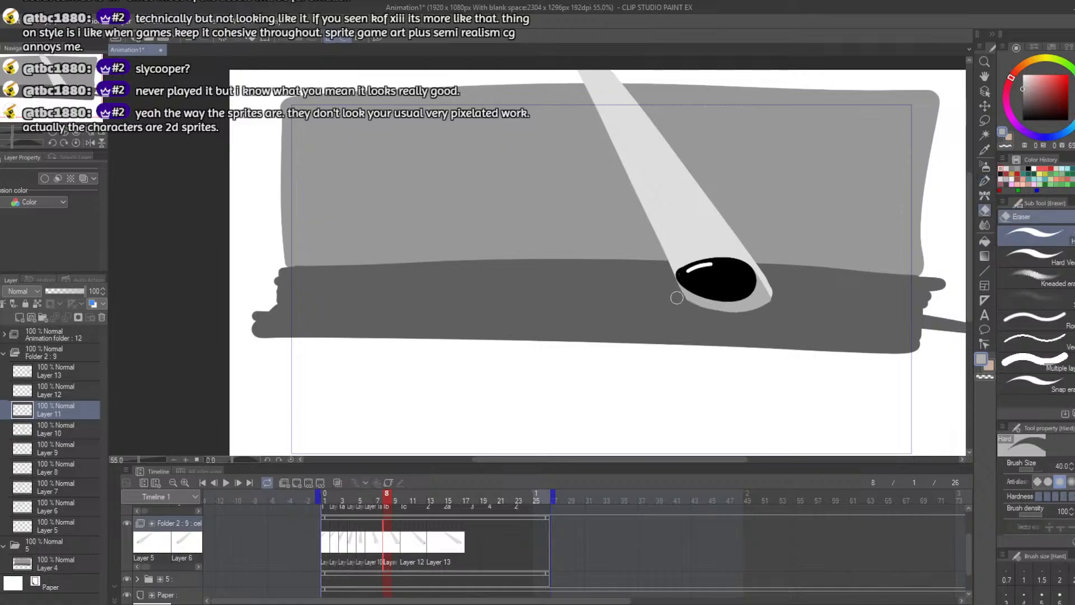
key("p")
key("e")
mouse_move(751, 295)
left_mouse_down()
mouse_move(702, 295)
mouse_move(715, 298)
left_mouse_up()
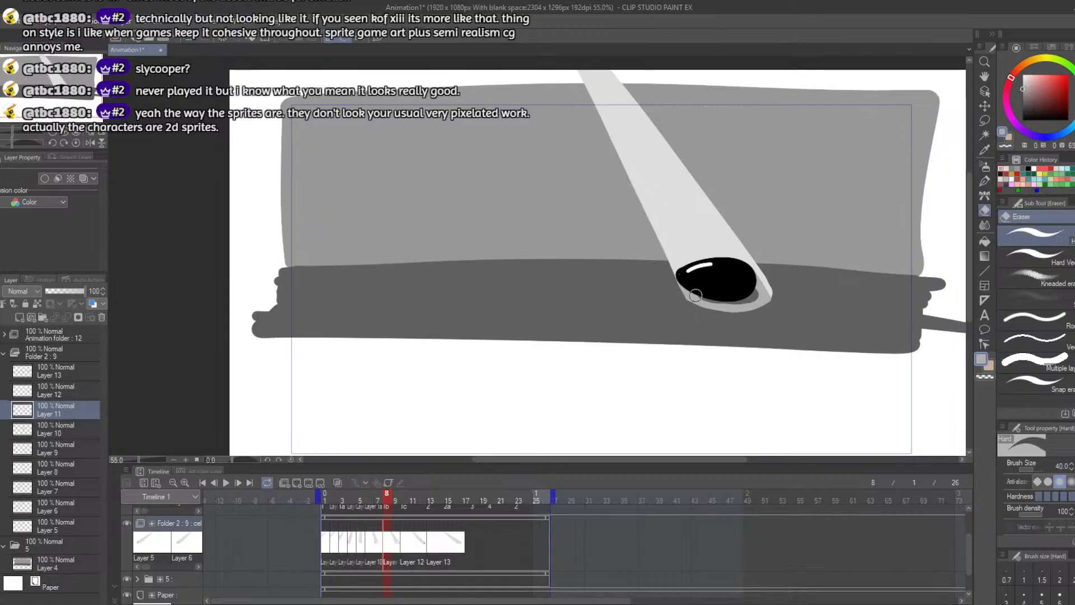
key("ctrl+z")
Step: On frame 11, cover the contact shadow beneath the ball with the cast-shadow grey using brush strokes and a fill
left_click(375, 504)
left_click_drag(378, 504, 411, 507)
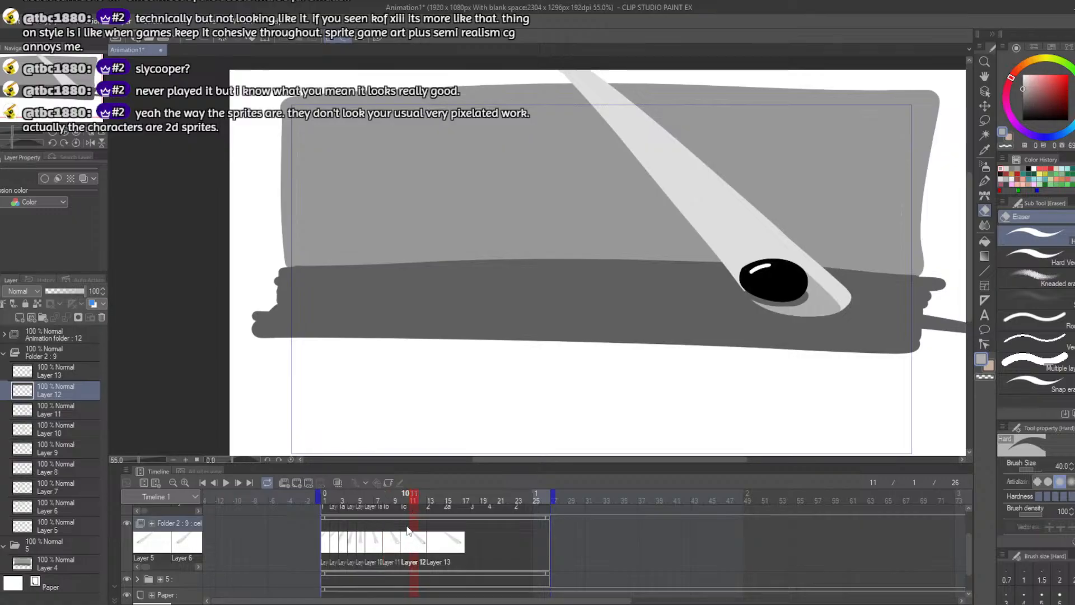
right_click(806, 305)
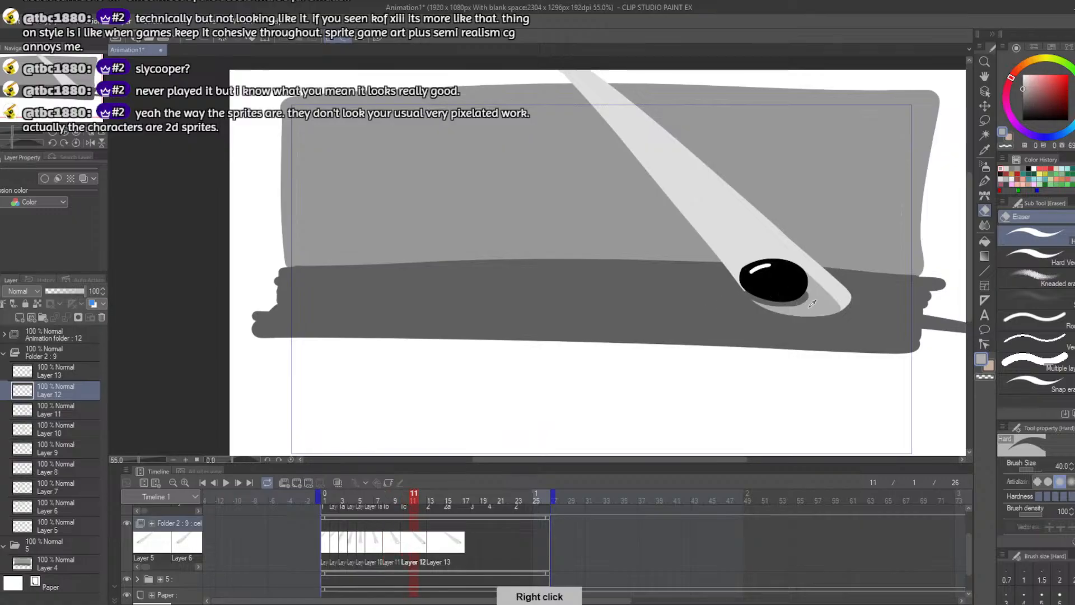
key("b")
mouse_move(760, 303)
left_mouse_down()
mouse_move(749, 294)
mouse_move(760, 304)
left_mouse_up()
key("ctrl+z")
key("ctrl+z")
key("ctrl+z")
left_click(985, 241)
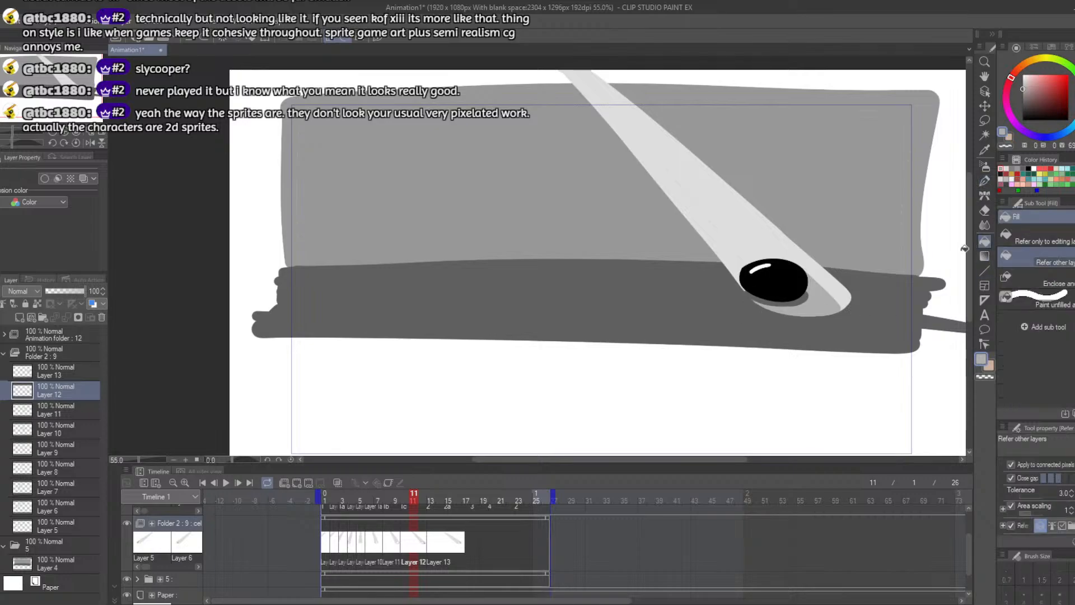
left_click(775, 302)
key("ctrl+z")
key("b")
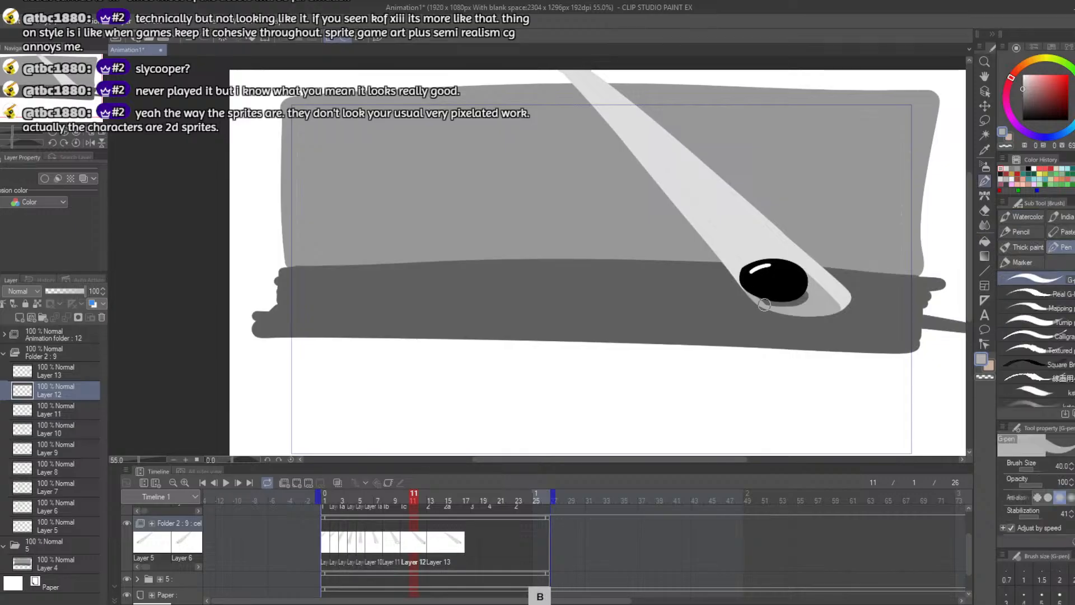
left_click(984, 240)
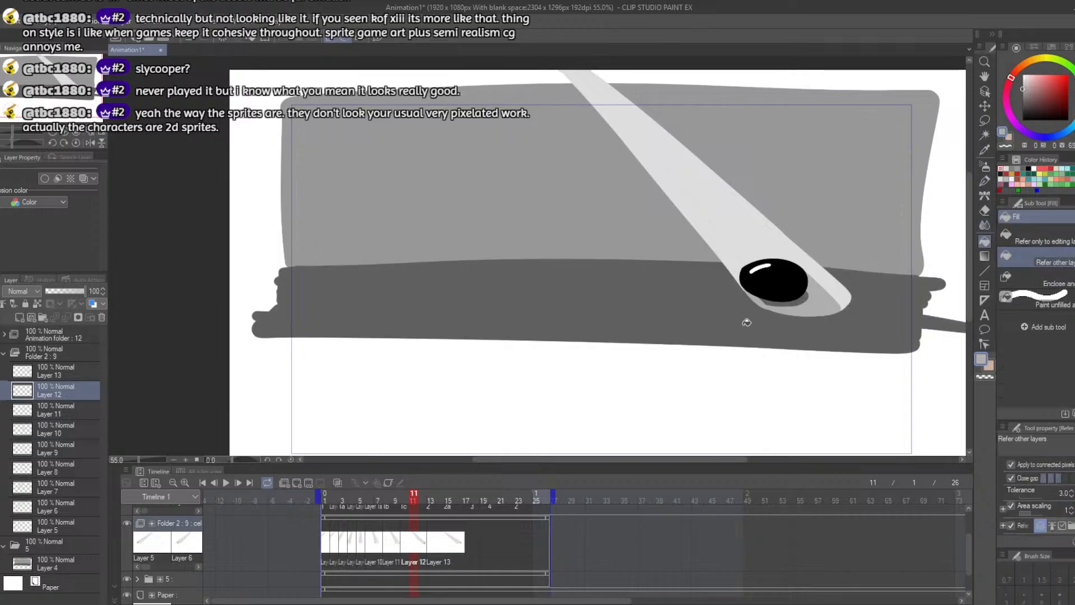
left_click(775, 302)
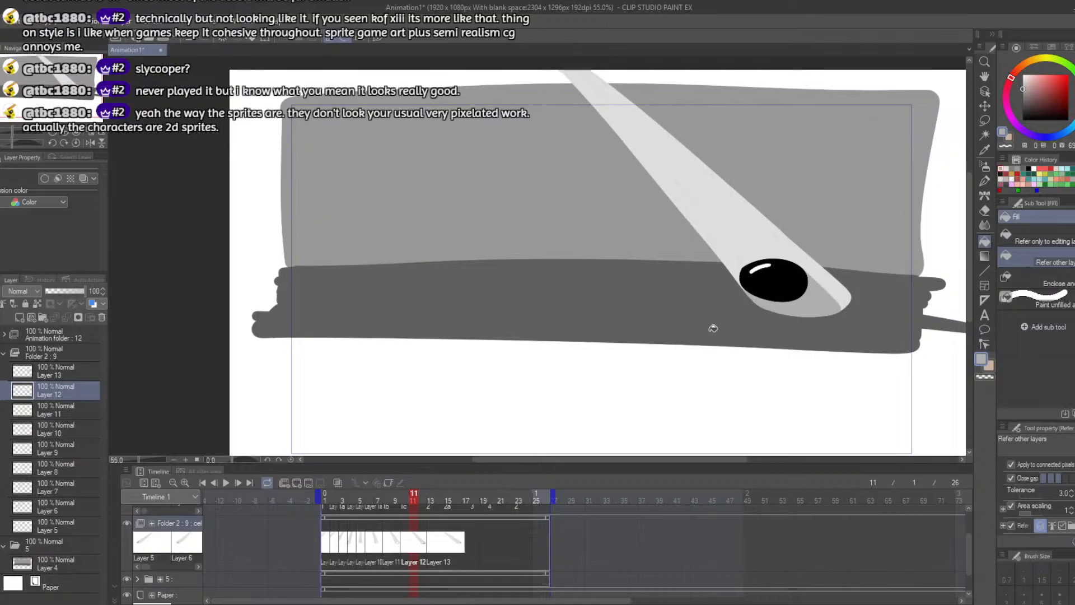
Step: Erase a new contact shadow under the ball on frame 11 that reaches past its shaded side, redoing the stroke until it fits
key("b")
key("e")
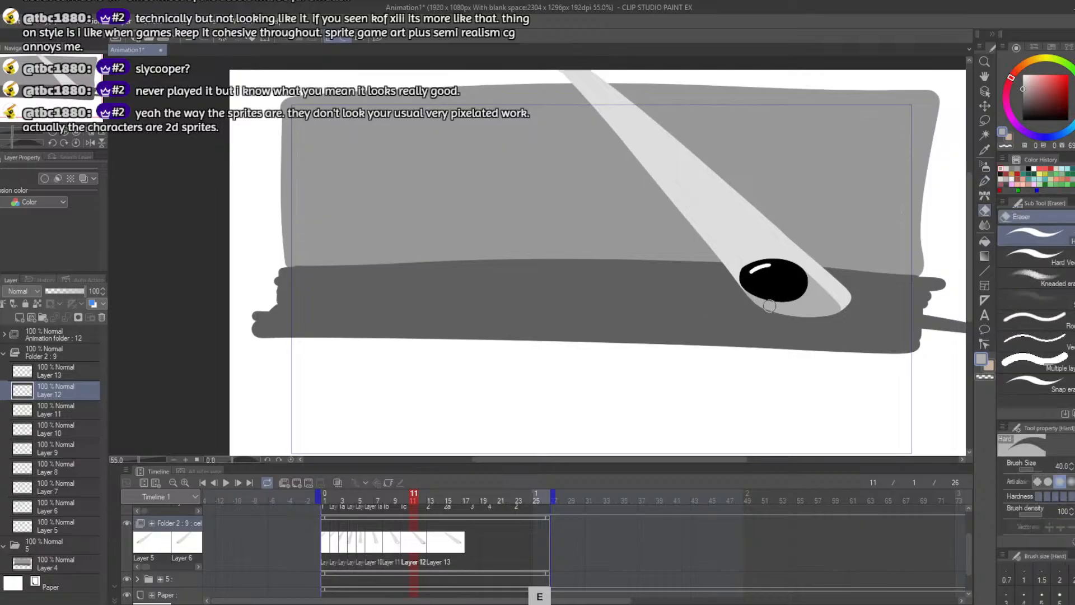
key("ctrl+z")
mouse_move(809, 291)
left_mouse_down()
mouse_move(747, 303)
mouse_move(802, 295)
mouse_move(754, 293)
mouse_move(810, 295)
left_mouse_up()
key("ctrl+z")
key("ctrl+z")
key("ctrl+z")
key("ctrl+z")
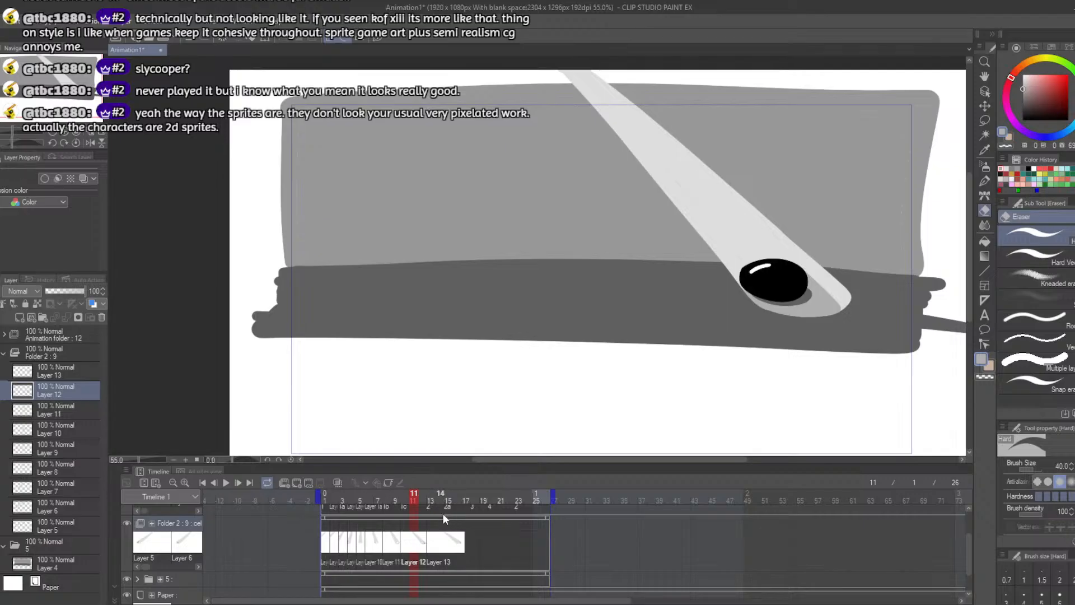
Step: Return to frame 14 and save the animation file
left_click_drag(412, 502, 438, 507)
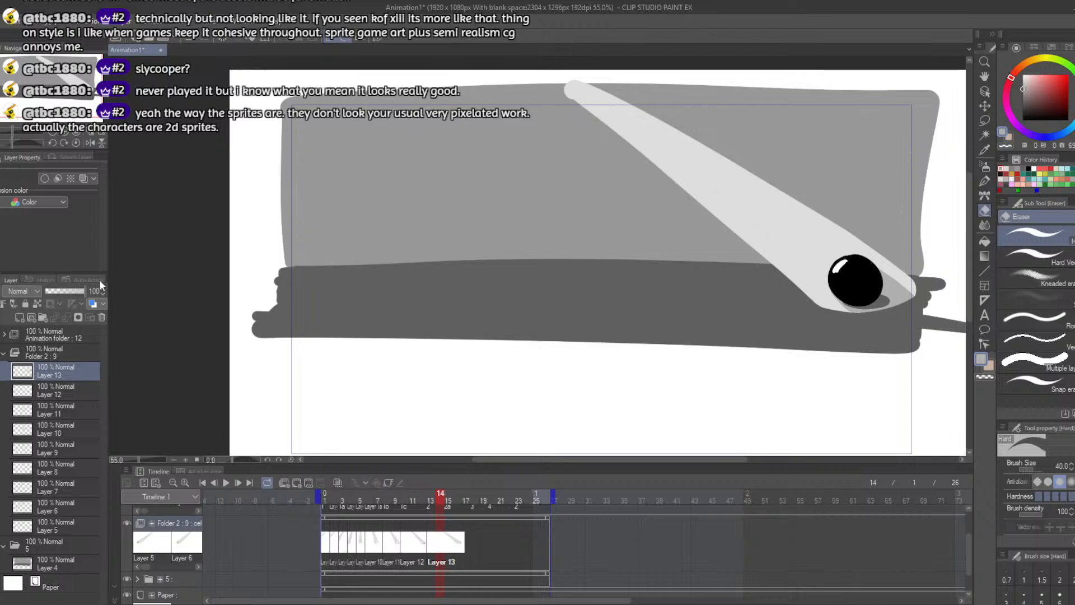
left_click(4, 21)
left_click(33, 97)
Step: Scrub the timeline forward from frame 14 and back to frame 15 to examine how the ball moves against the held beam
left_click(435, 552)
left_click_drag(439, 502, 493, 509)
left_click_drag(498, 511, 448, 506)
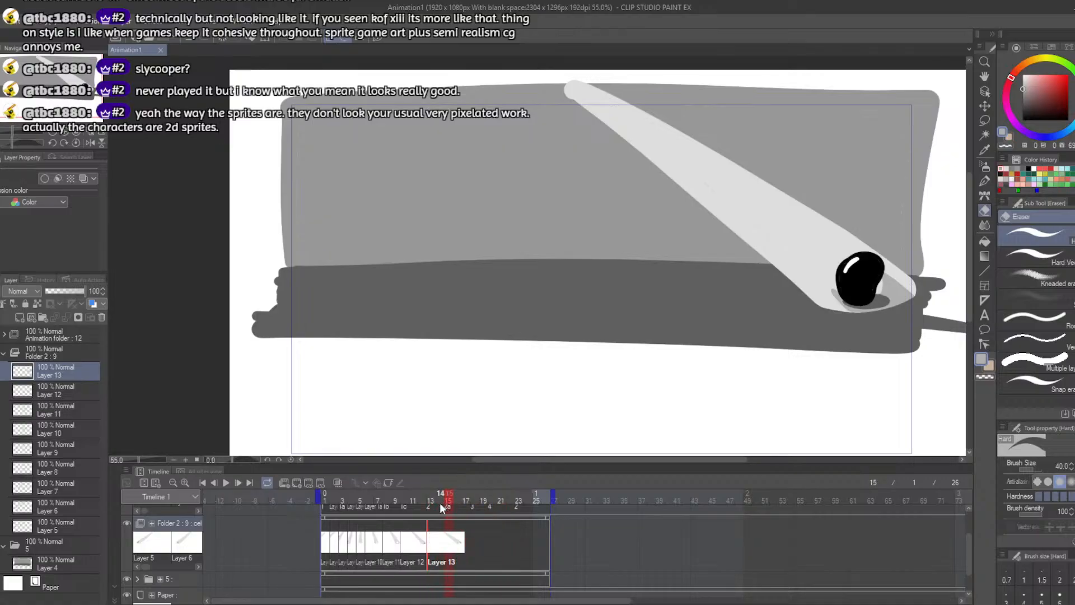
Step: Duplicate Layer 13 and assign Layer 14 to frame 15 on the Folder 2 track, comparing it with frame 14
right_click(57, 370)
left_click(98, 146)
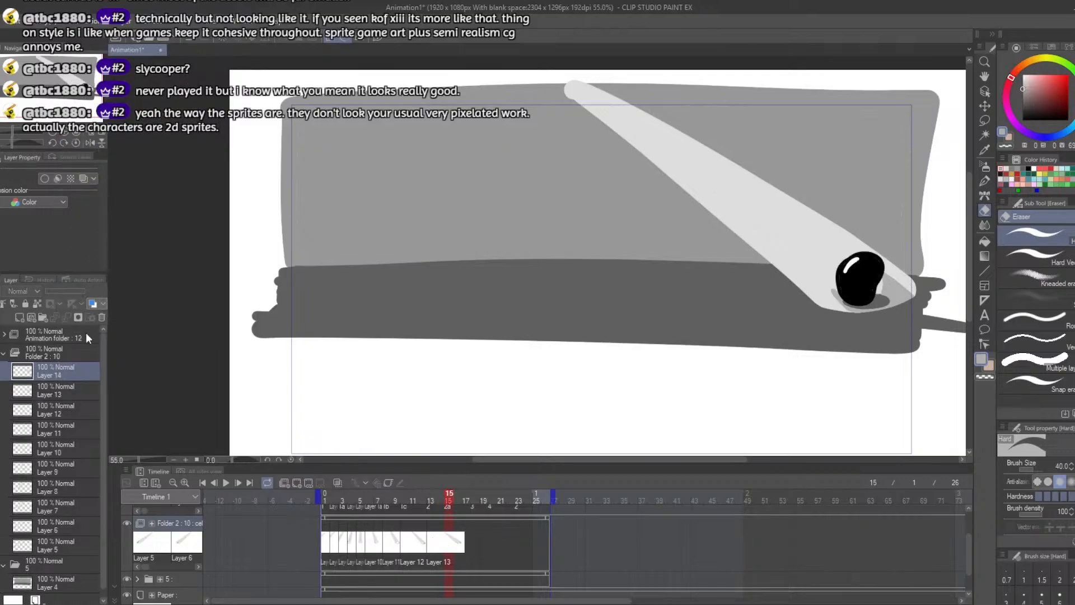
right_click(448, 544)
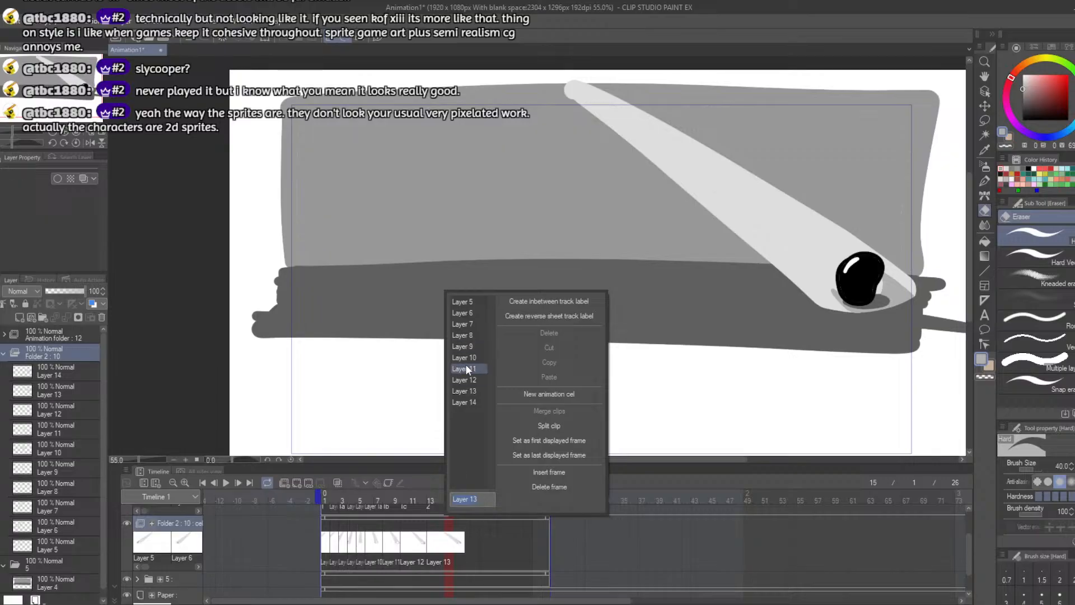
left_click(464, 401)
left_click(444, 505)
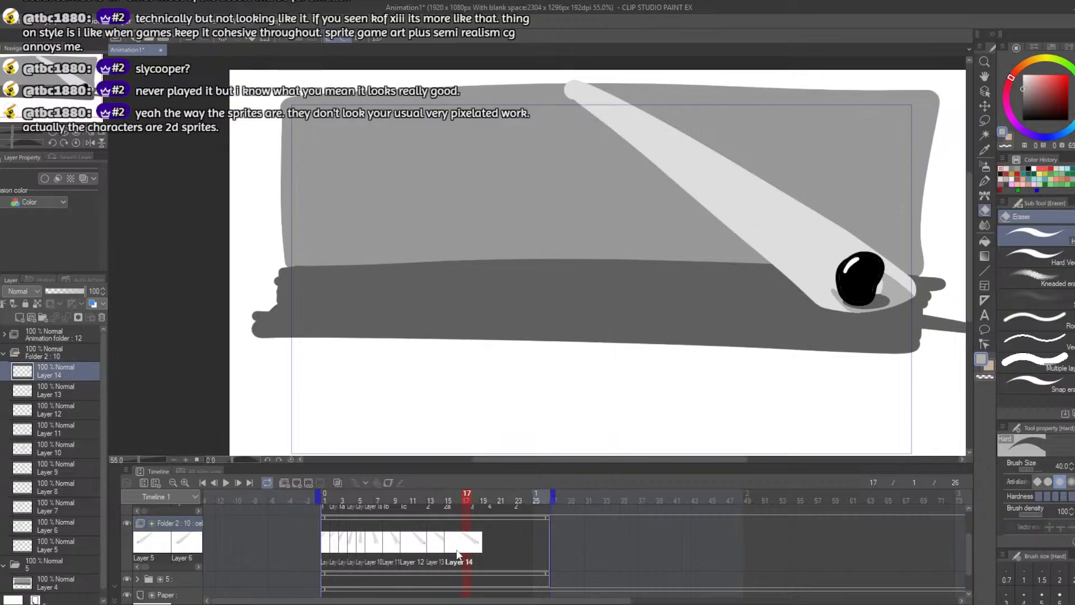
left_click(438, 500)
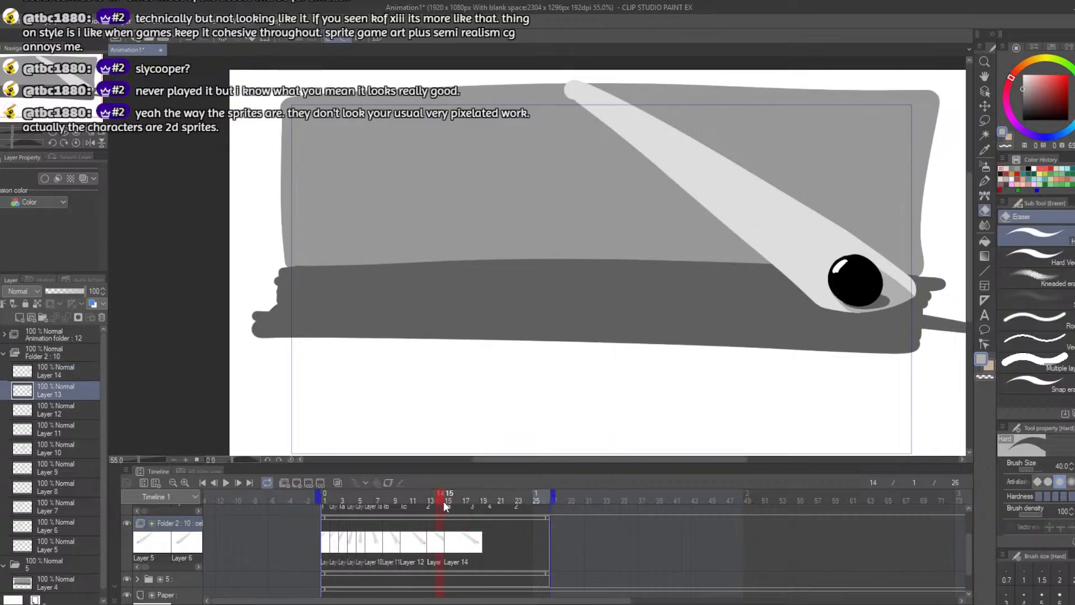
left_click(448, 501)
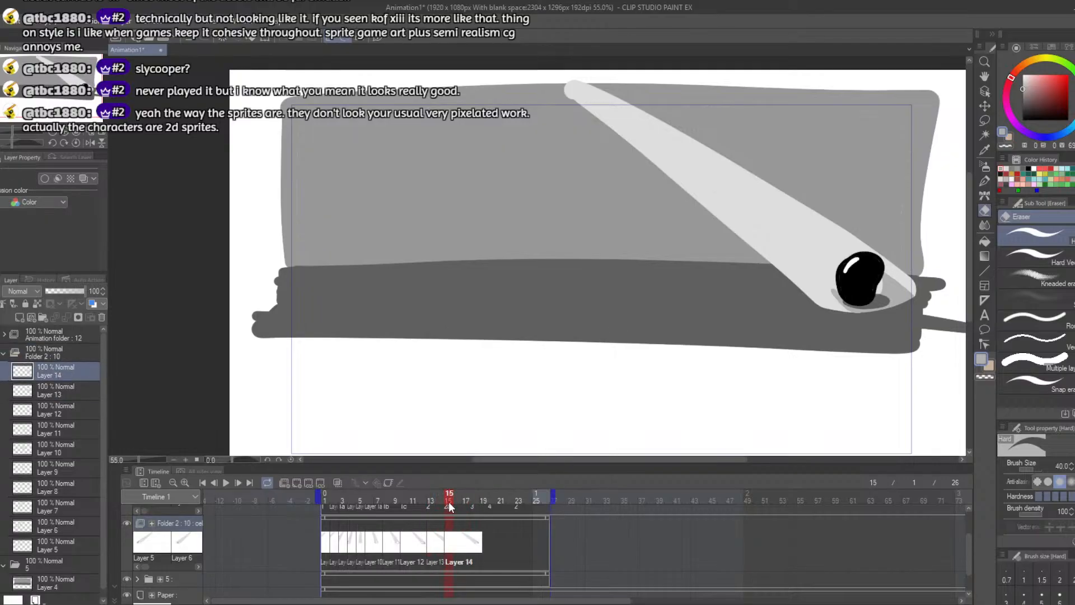
Step: On frame 16, paint over the shadow showing on the ball's lit side with the beam's light grey
left_click(459, 547)
key("p")
right_click(826, 276)
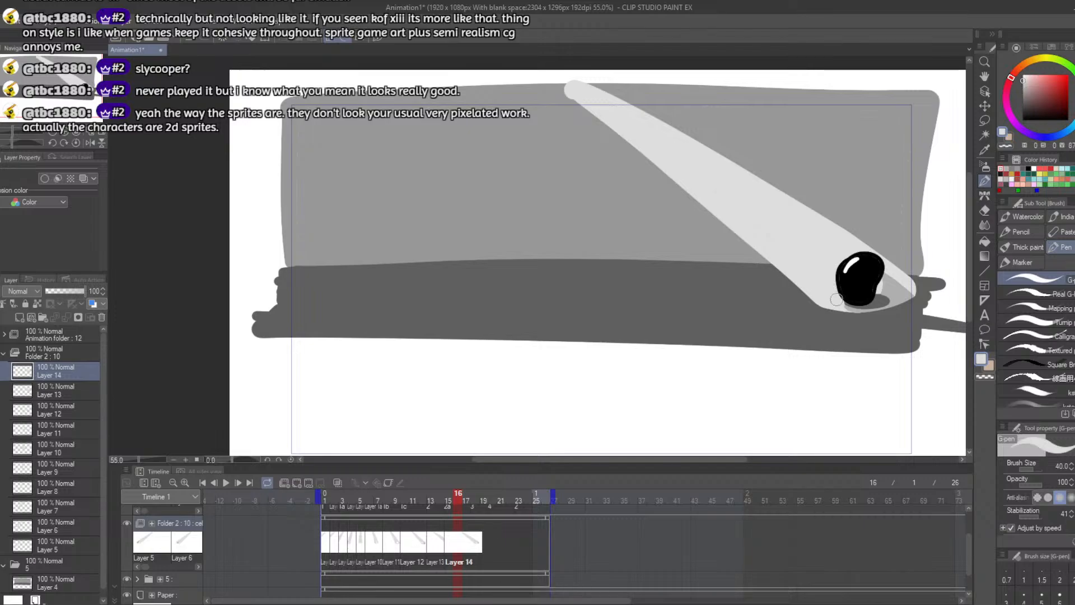
key("ctrl")
Step: Fill the light gap beside the dented ball with cast-shadow grey and retouch the contact shadow's edges with brush and eraser
right_click(867, 288)
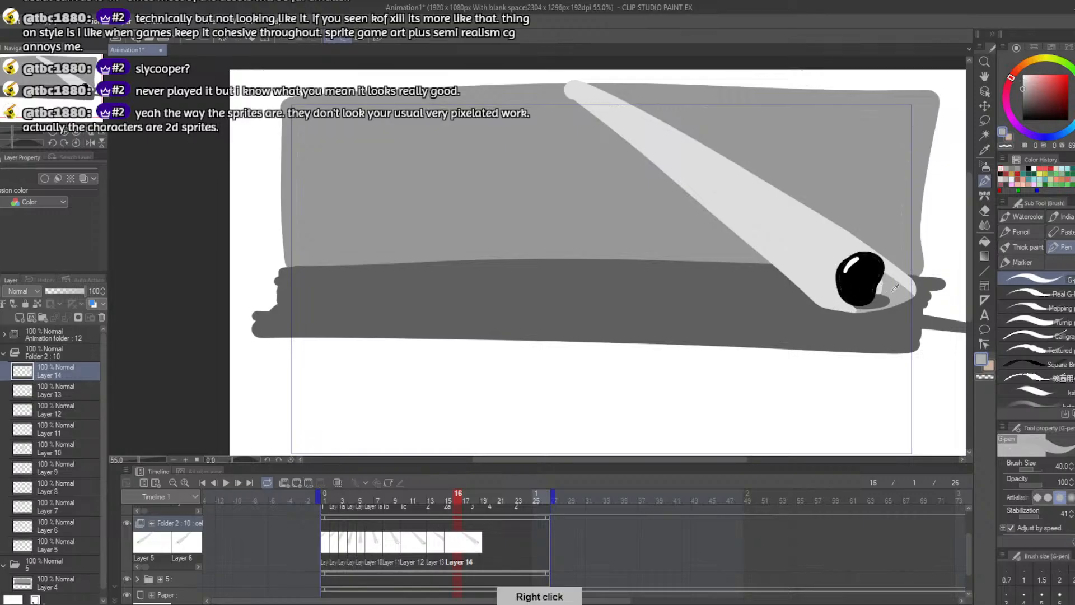
key("ctrl")
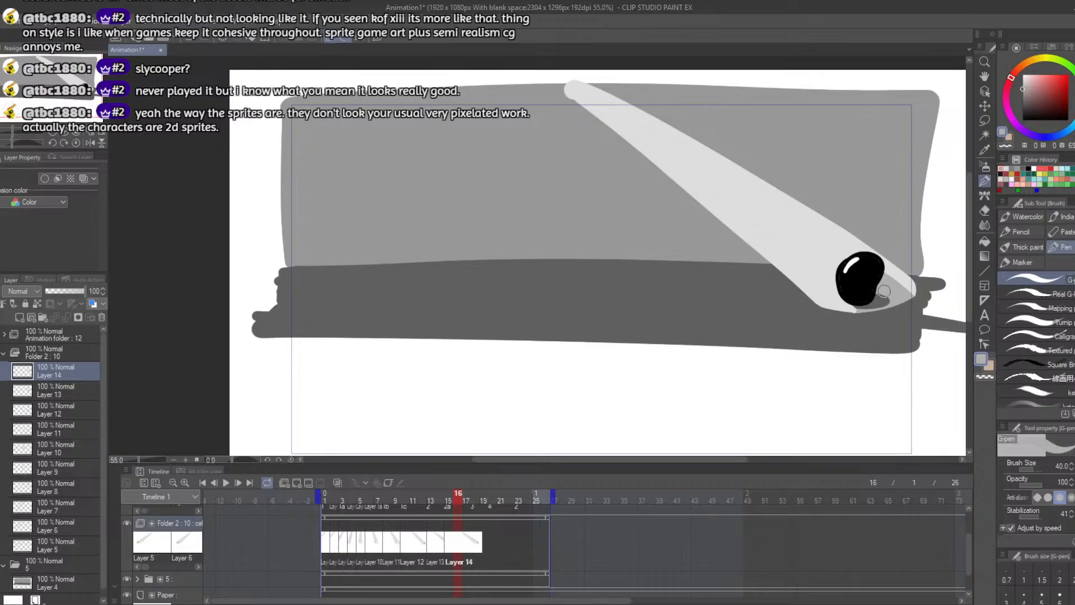
right_click(862, 312)
key("ctrl+z")
right_click(865, 306)
key("b")
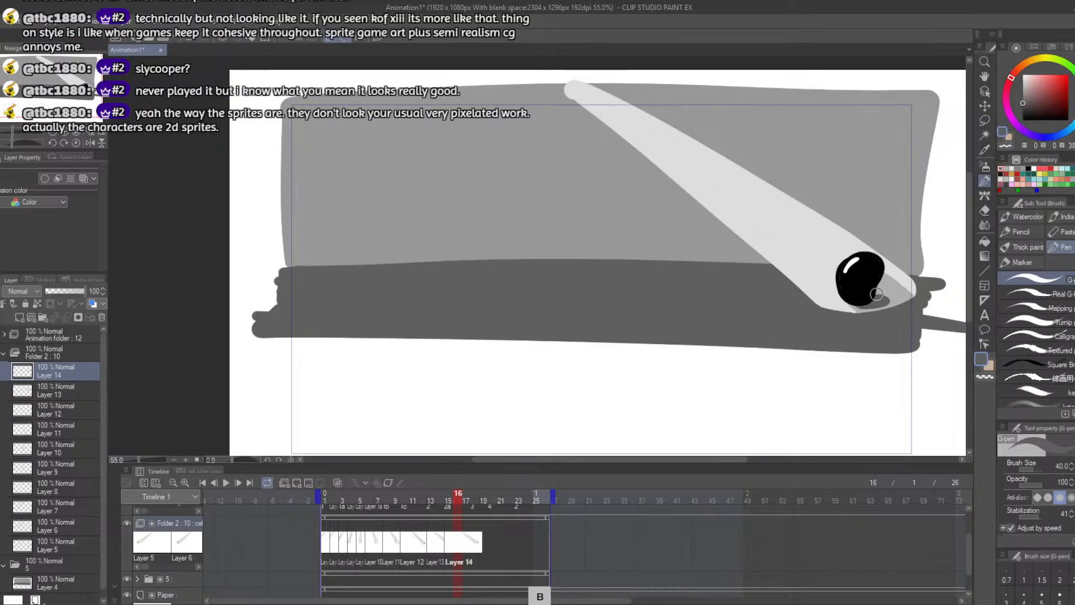
right_click(870, 299)
key("ctrl+z")
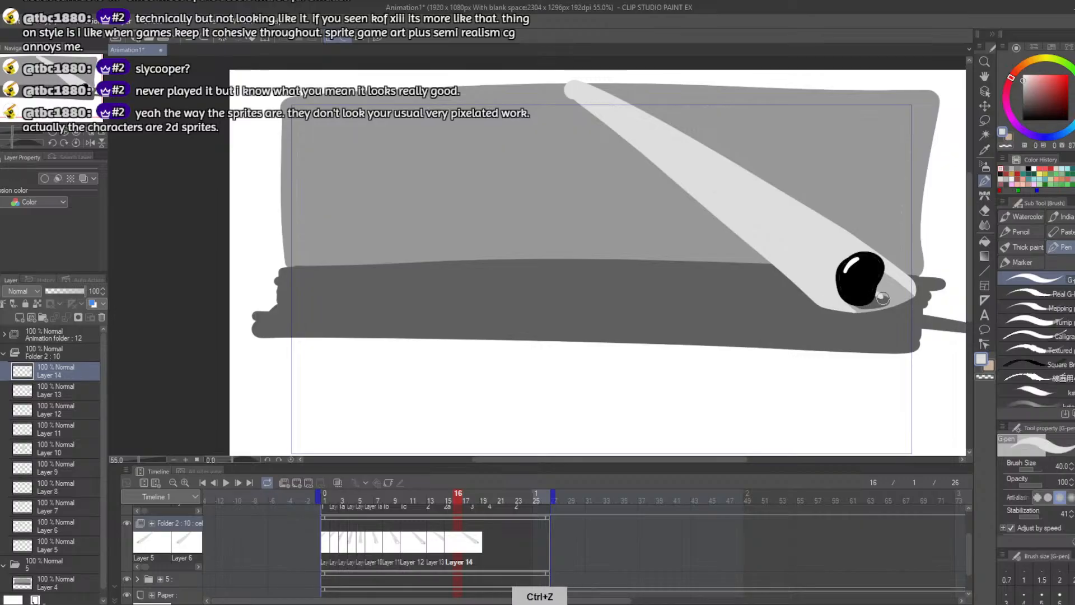
key("e")
key("ctrl+z")
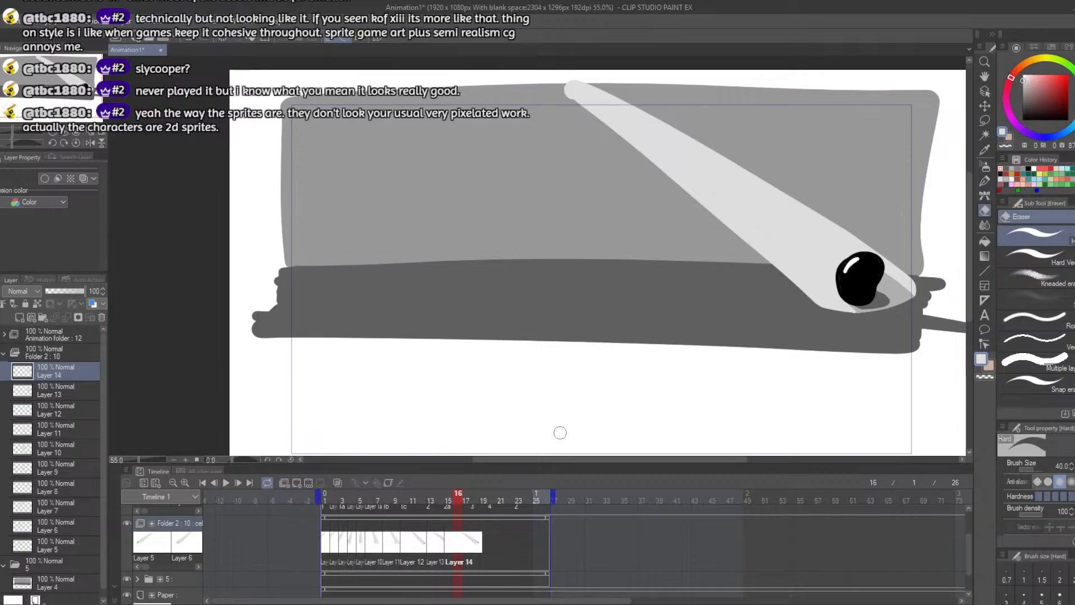
Step: Duplicate Layer 14 and assign Layer 15 to frame 20 on the Folder 2 track
left_click_drag(451, 501, 490, 544)
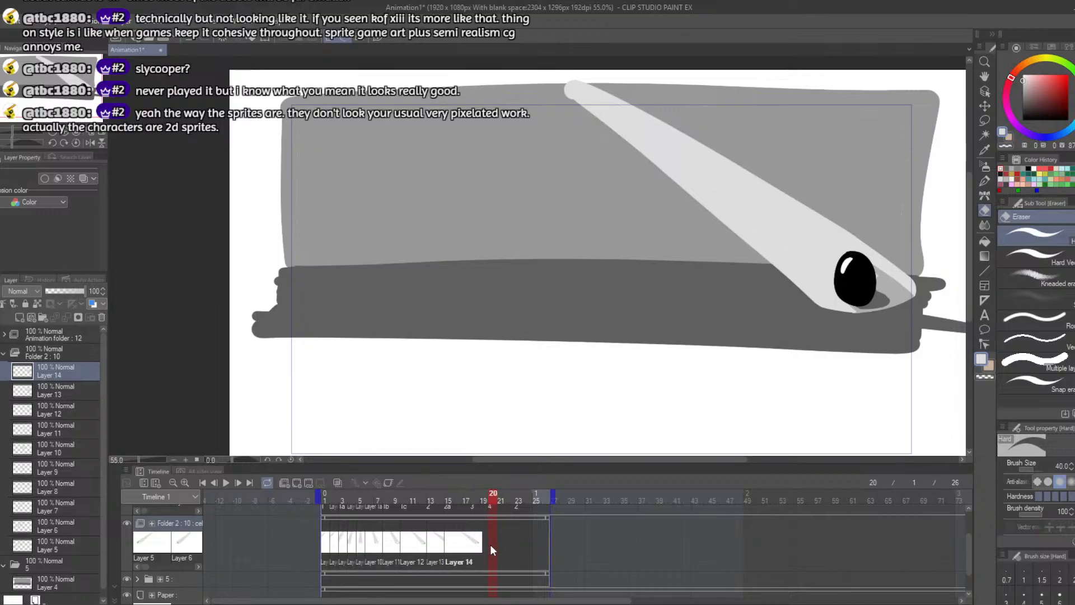
right_click(56, 371)
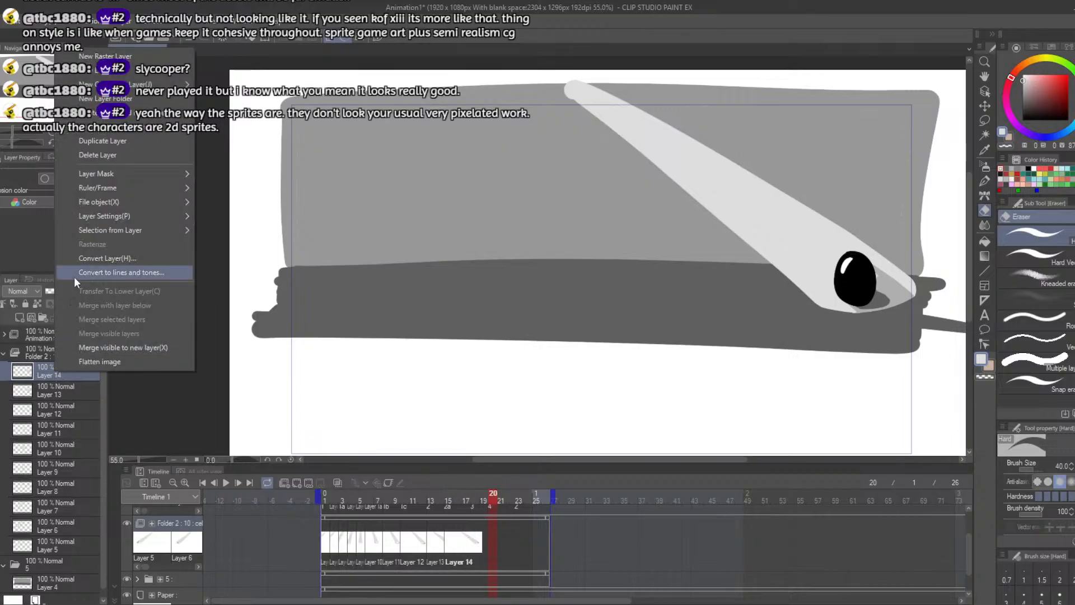
left_click(87, 154)
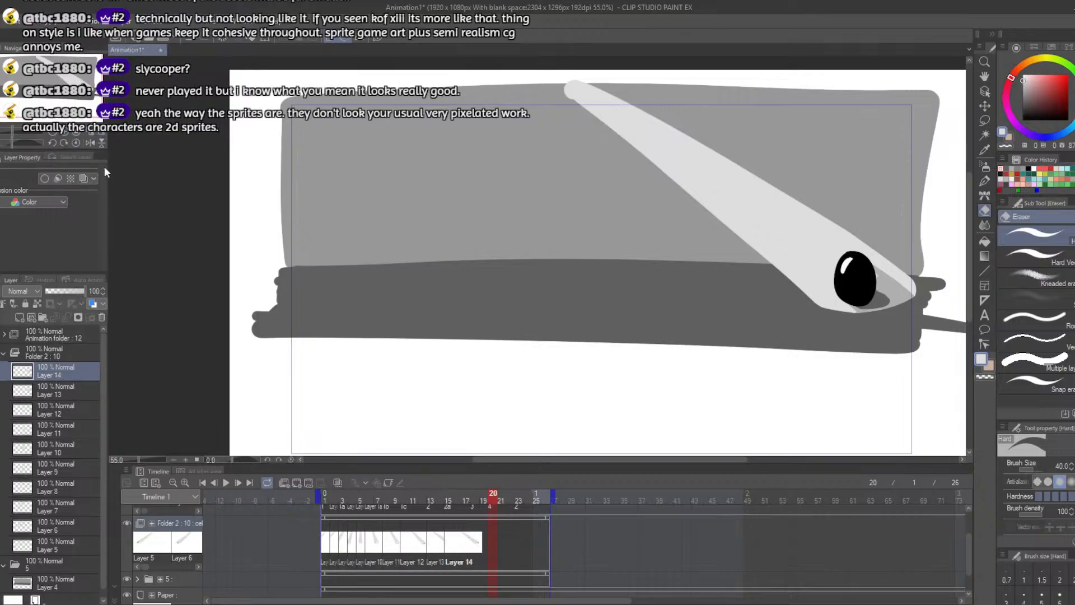
right_click(492, 543)
left_click(509, 413)
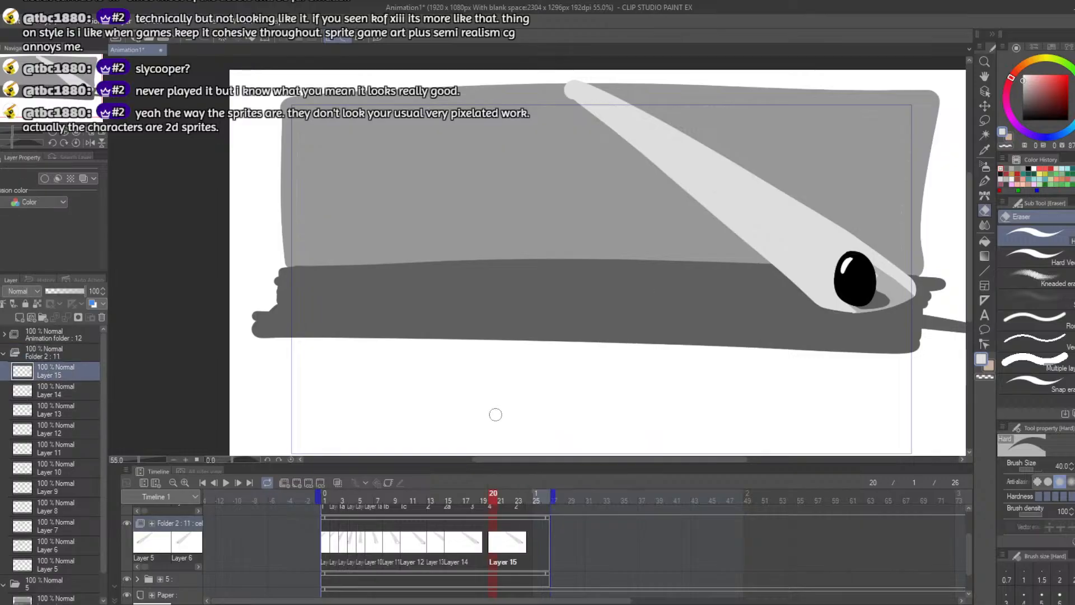
Step: On frame 20, clean up the shadows around the narrow ball with sampled greys and shorten the contact shadow's outer end
key("ctrl+z")
key("b")
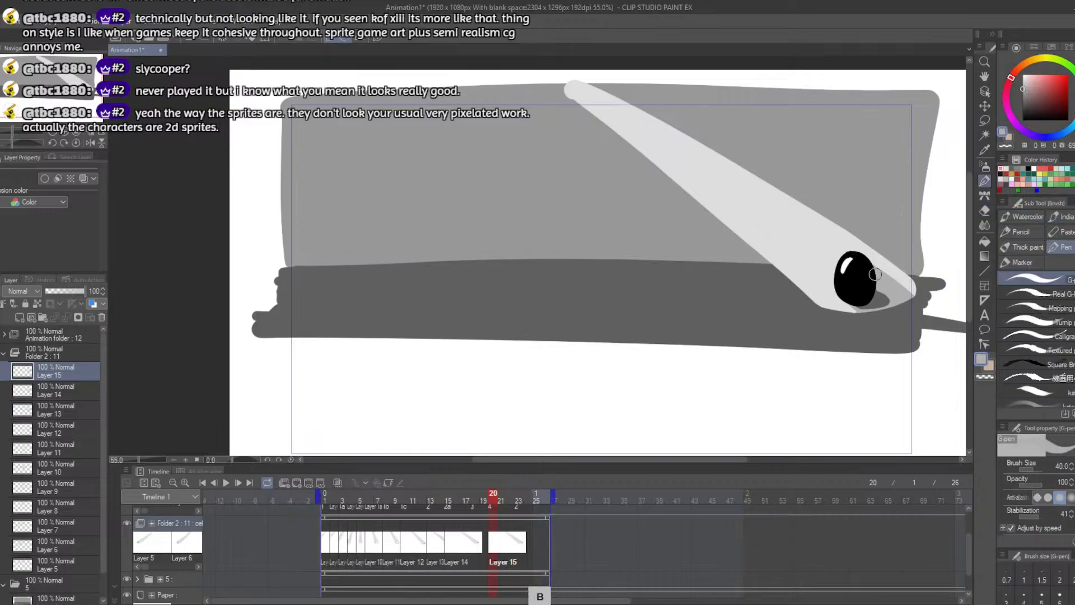
right_click(855, 309)
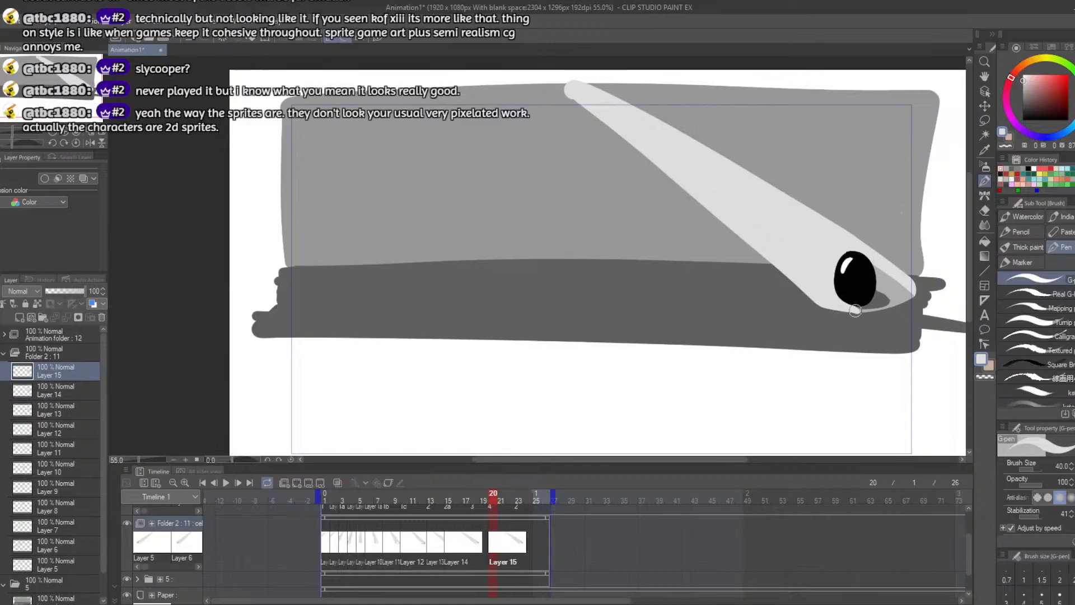
key("ctrl+z")
right_click(880, 300)
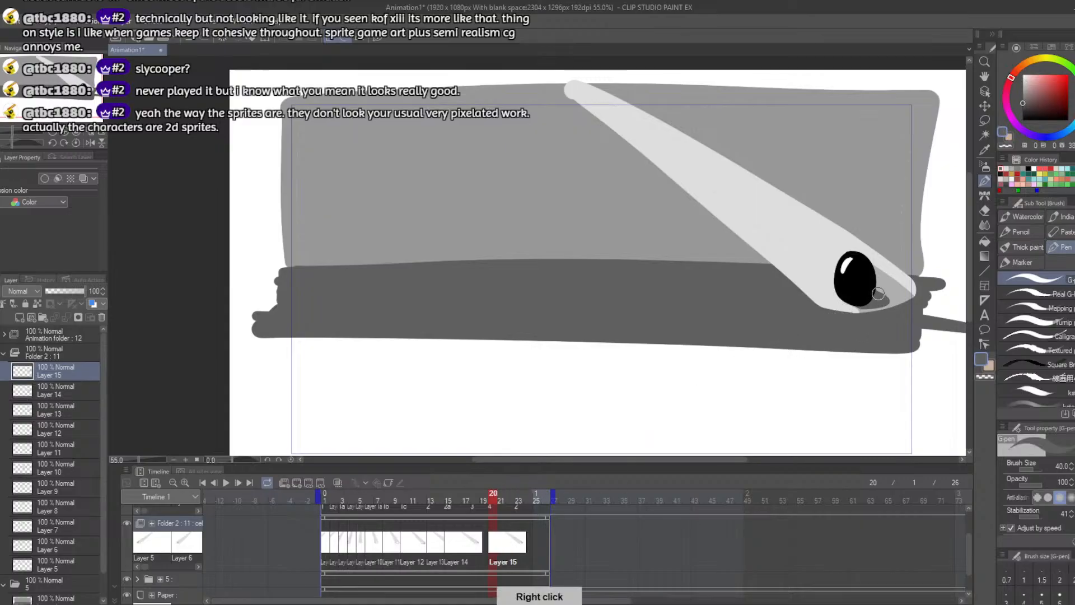
key("ctrl+z")
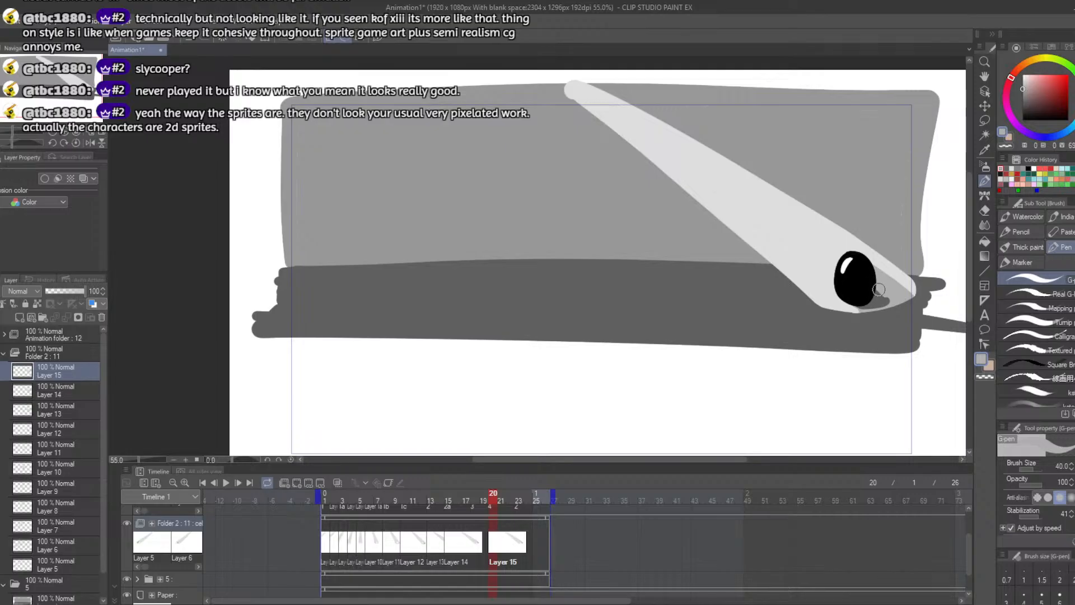
key("ctrl")
key("e")
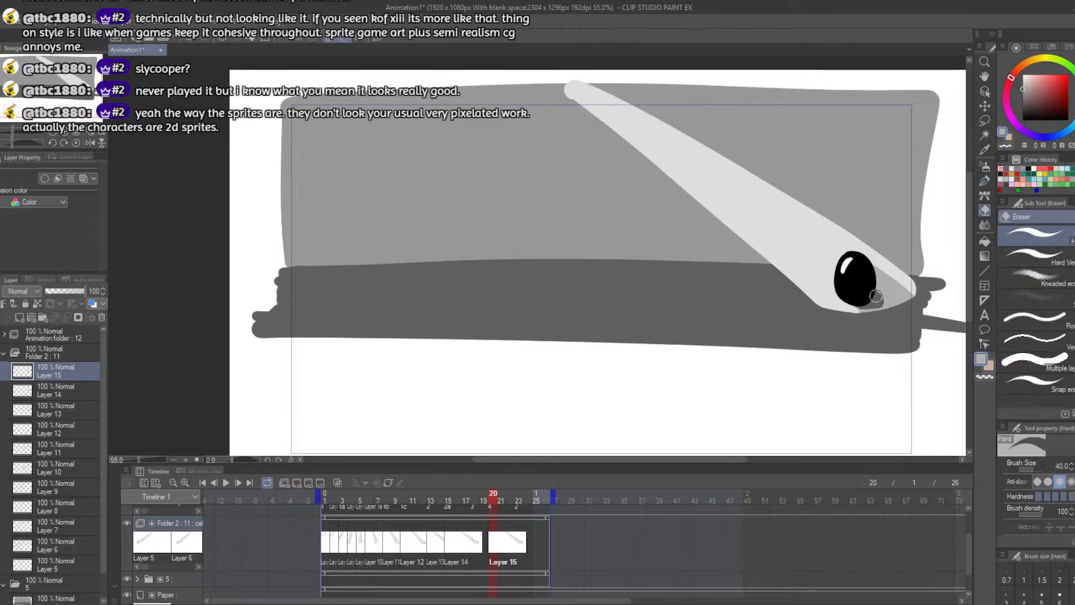
Step: Reshape the contact shadow on frame 20 into a smaller patch hugging the ball's shaded underside, redoing strokes until it fits
left_click_drag(872, 303, 879, 301)
key("ctrl+z")
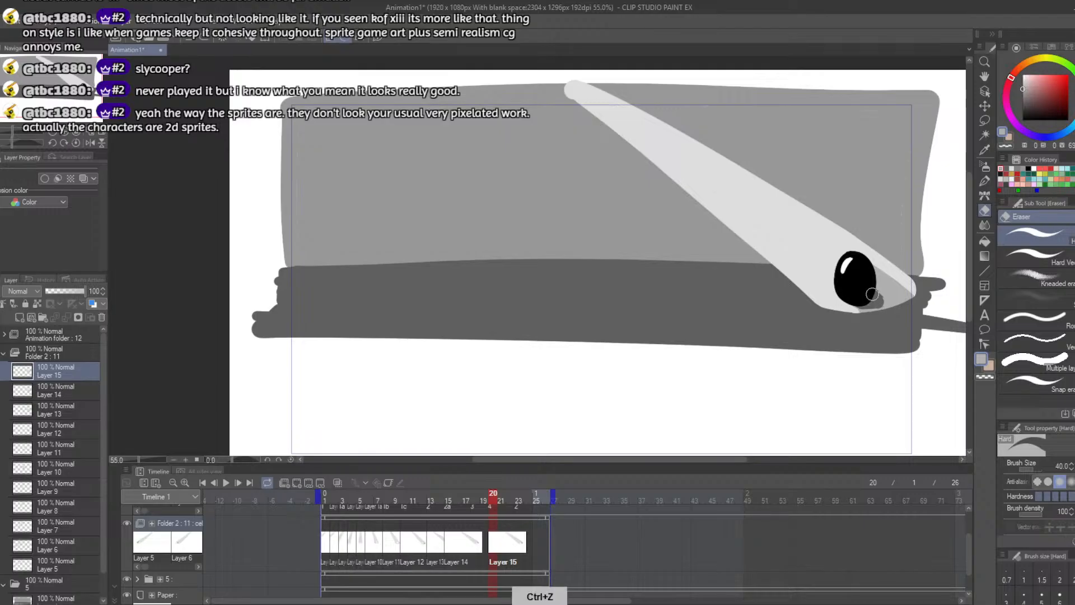
right_click(890, 295)
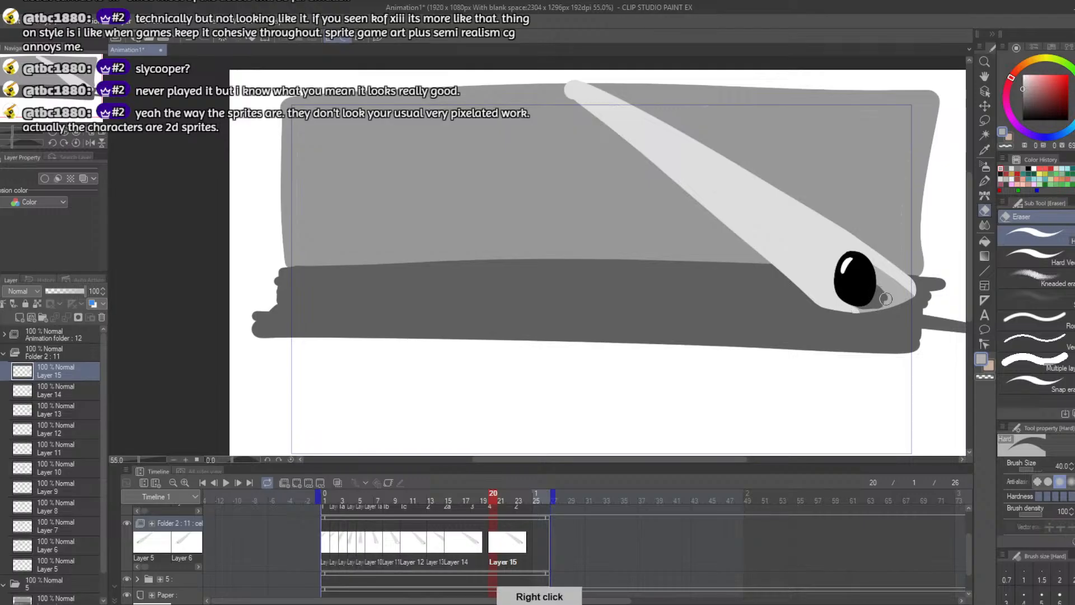
key("ctrl+z")
key("p")
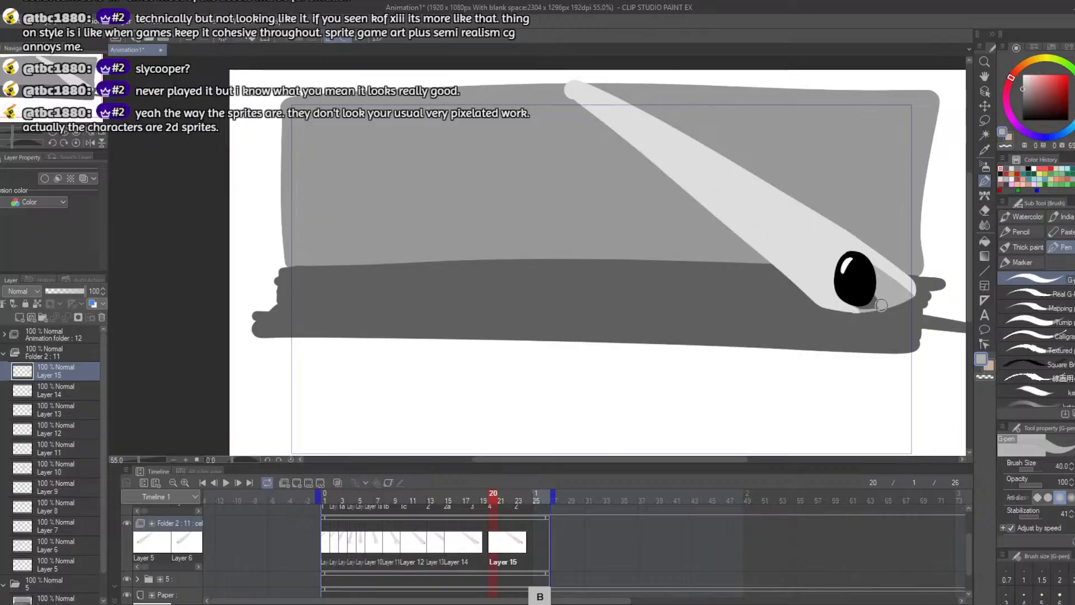
right_click(864, 284)
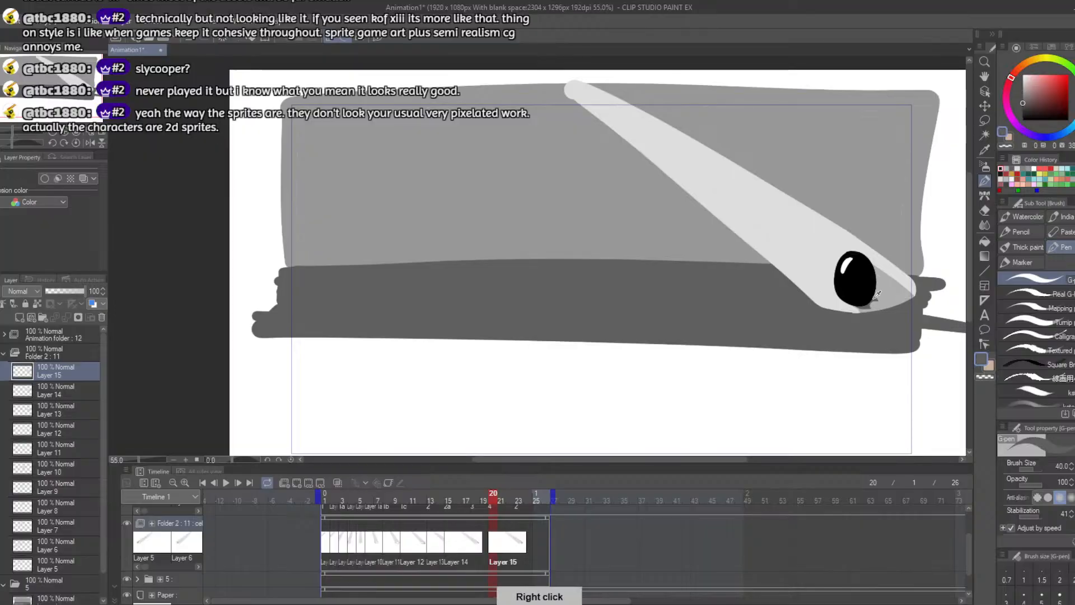
key("e")
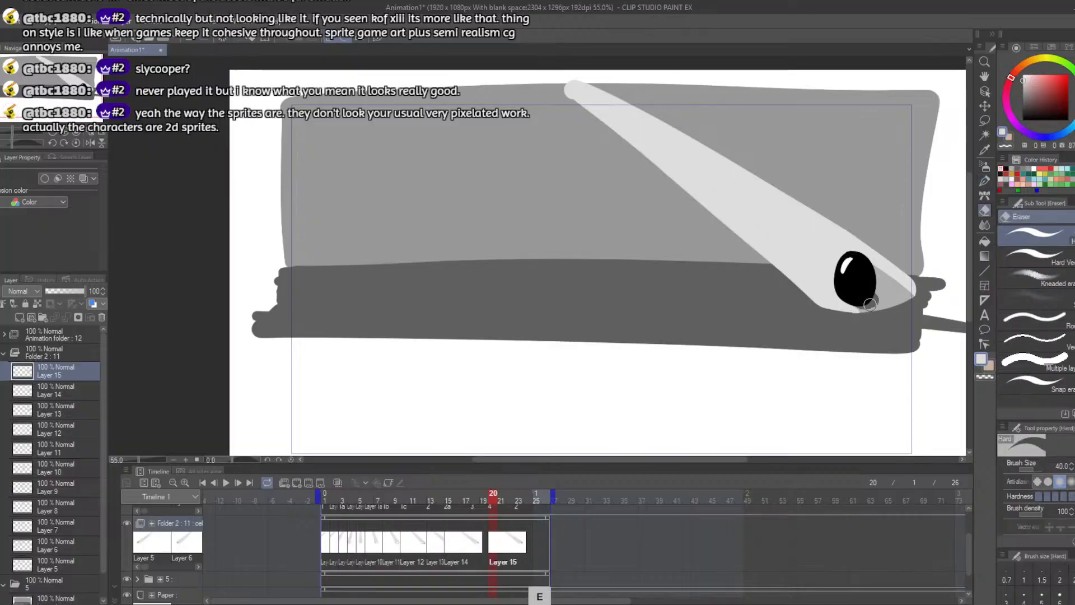
key("ctrl+z")
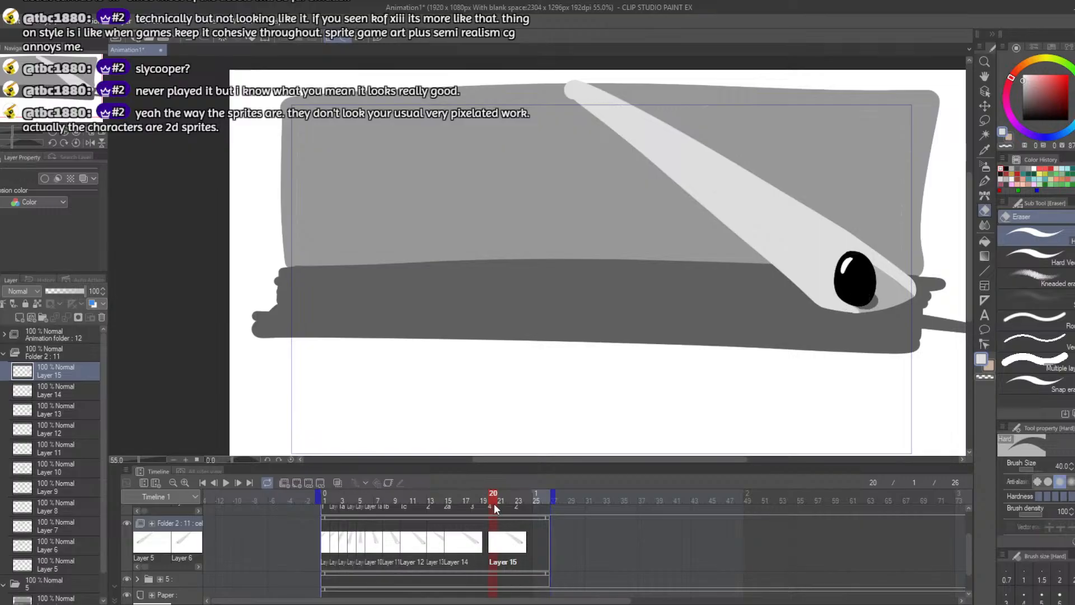
Step: Assign Layer 13 to frame 23 on the Folder 2 track, where the ball is round again
mouse_move(505, 501)
left_mouse_down()
mouse_move(522, 503)
mouse_move(432, 505)
mouse_move(518, 515)
left_mouse_up()
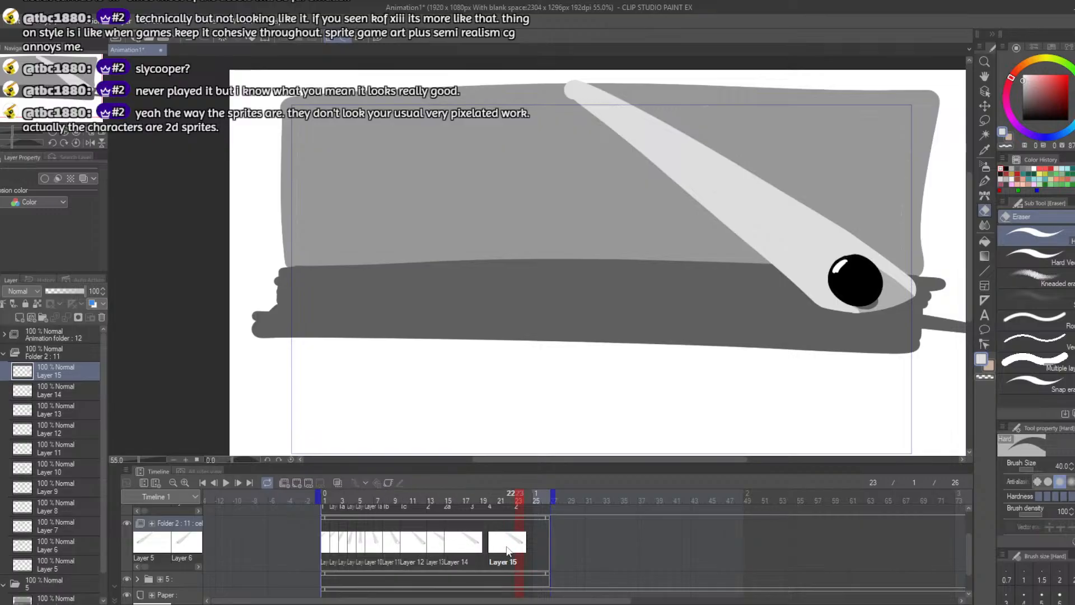
right_click(526, 549)
left_click(534, 390)
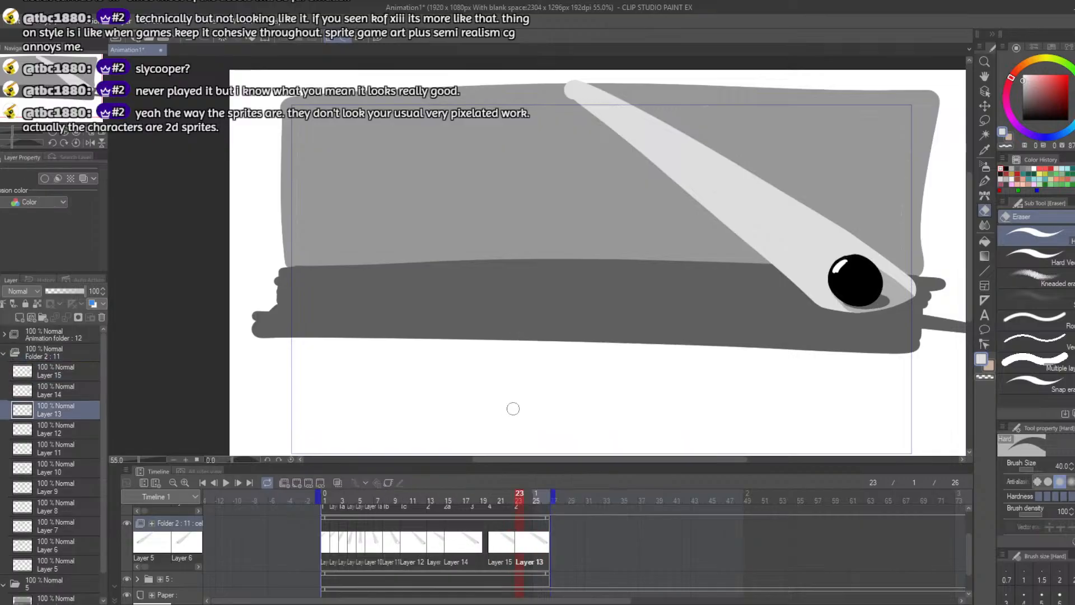
Step: Play the looping animation from frame 1 to review the beam and shadow motion with the whole canvas in view, and stop playback
left_click_drag(519, 506, 181, 517)
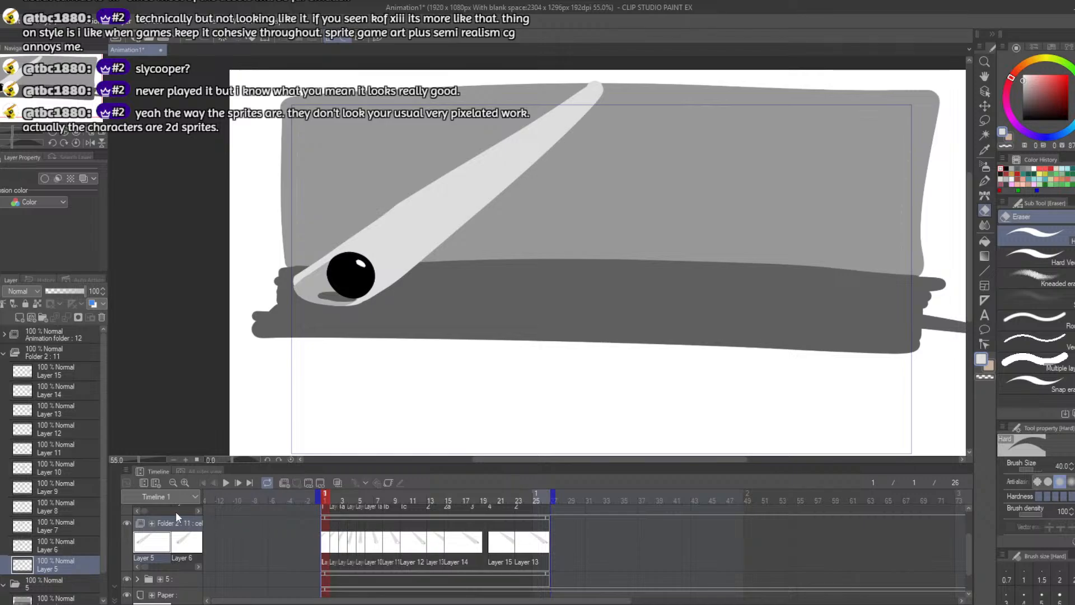
left_click(226, 482)
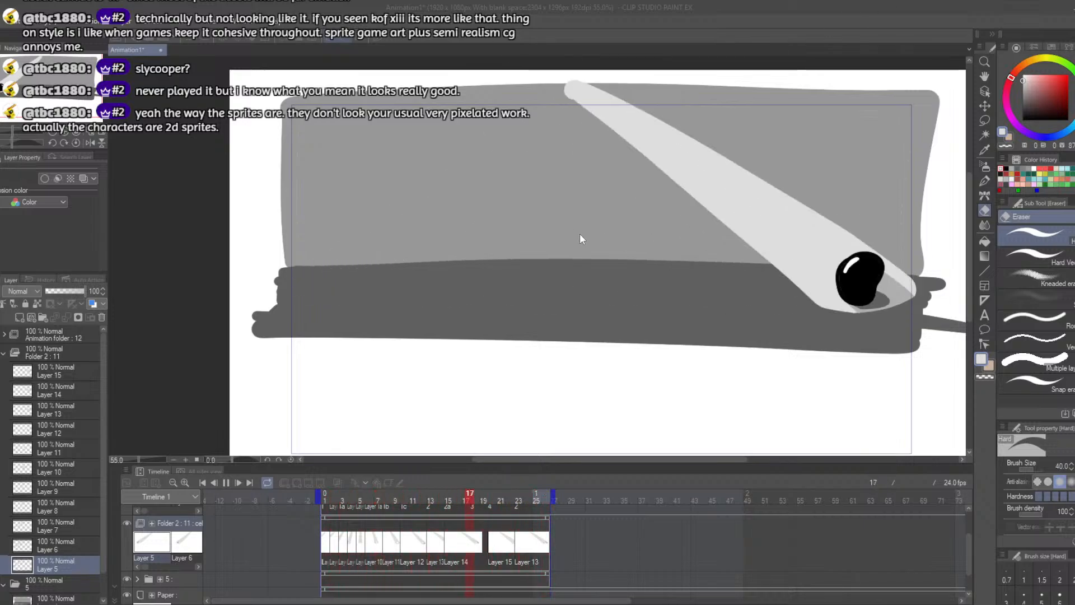
scroll(579, 233, "down", 2)
left_click_drag(614, 460, 629, 458)
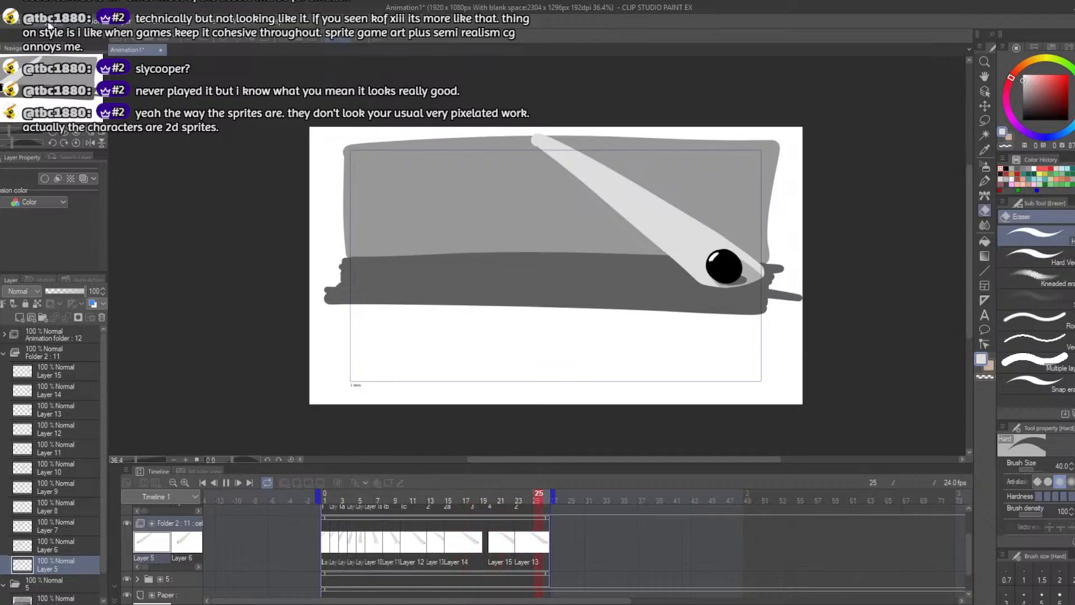
left_click(12, 27)
left_click(235, 84)
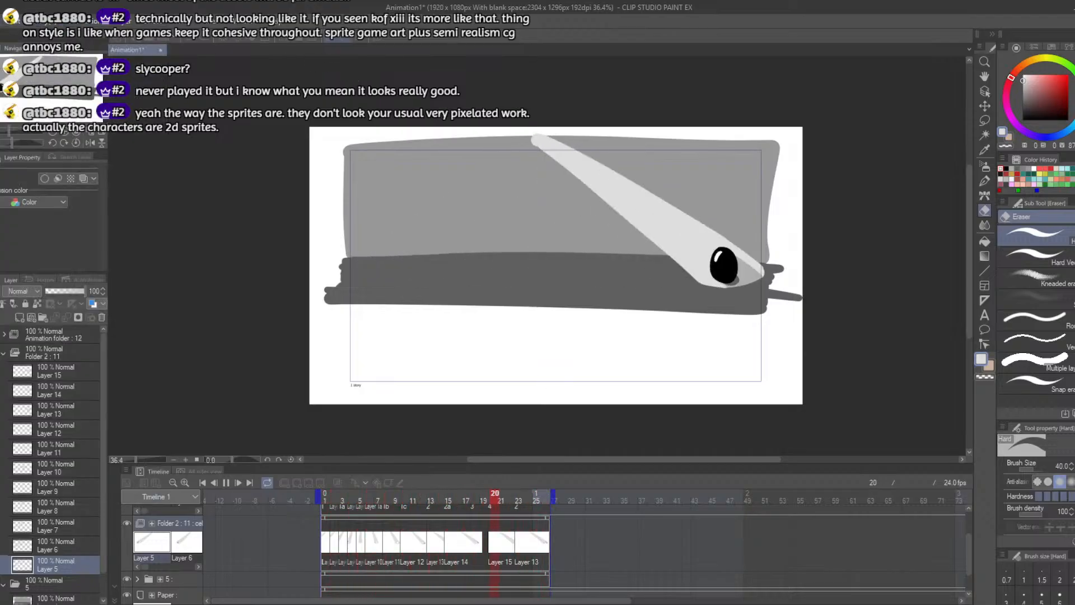
scroll(966, 241, "up", 2)
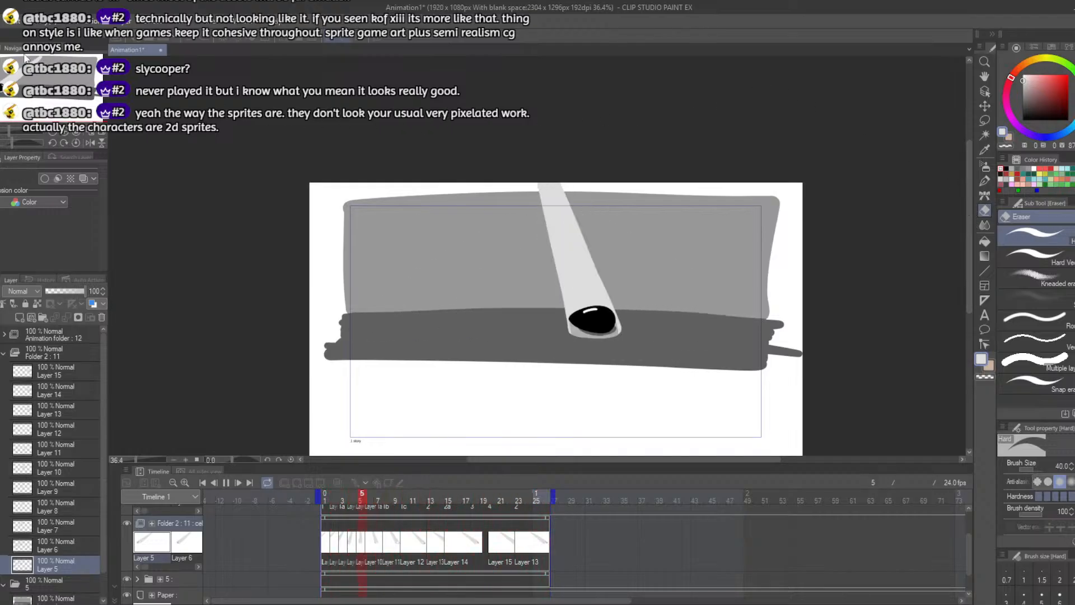
left_click(11, 24)
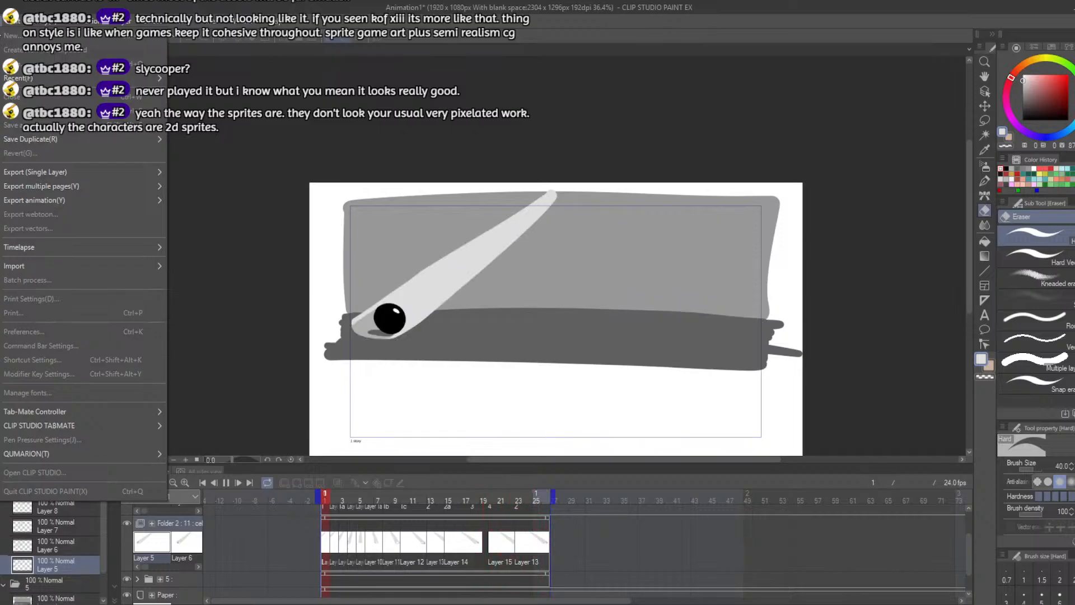
left_click(9, 23)
left_click(226, 482)
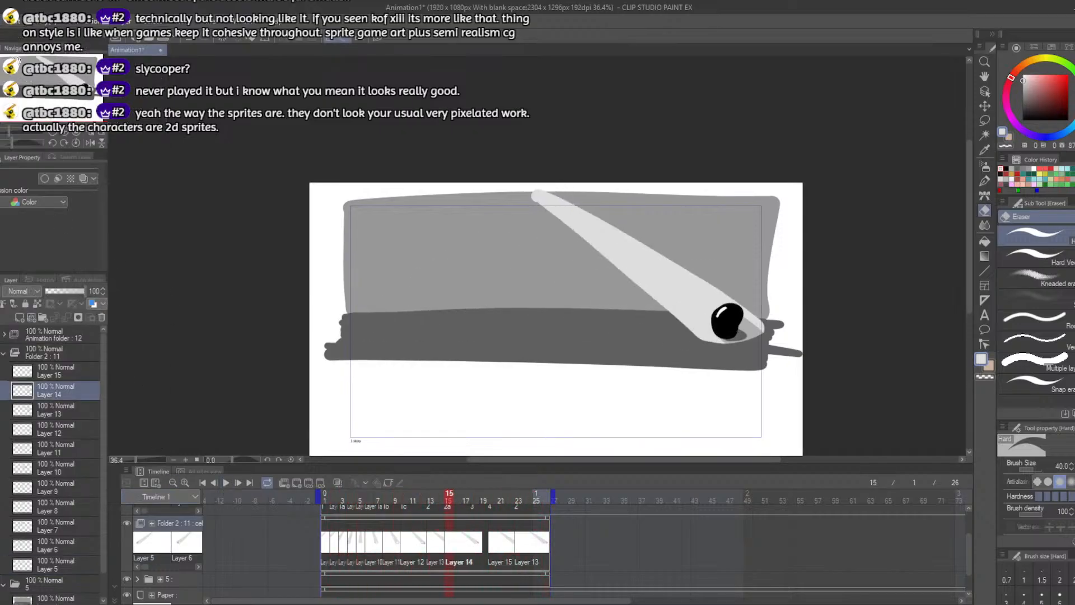
Step: Save the project and export frames 1 to 26 as the animated GIF Animation1.gif at 560 × 315 px, 8 fps, with unlimited looping
left_click(10, 23)
left_click(39, 112)
left_click(8, 22)
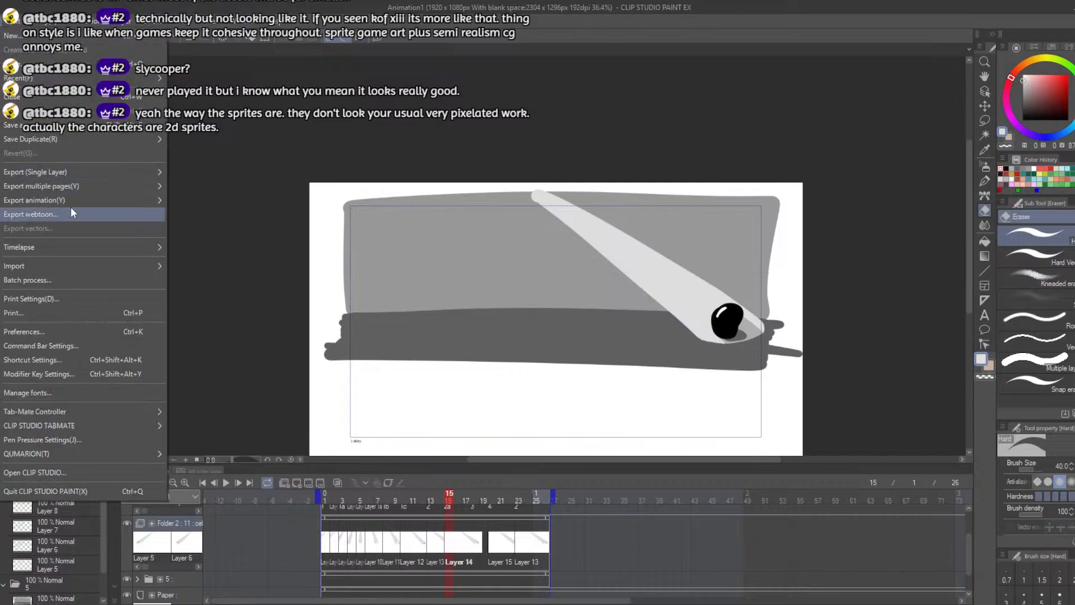
mouse_move(106, 170)
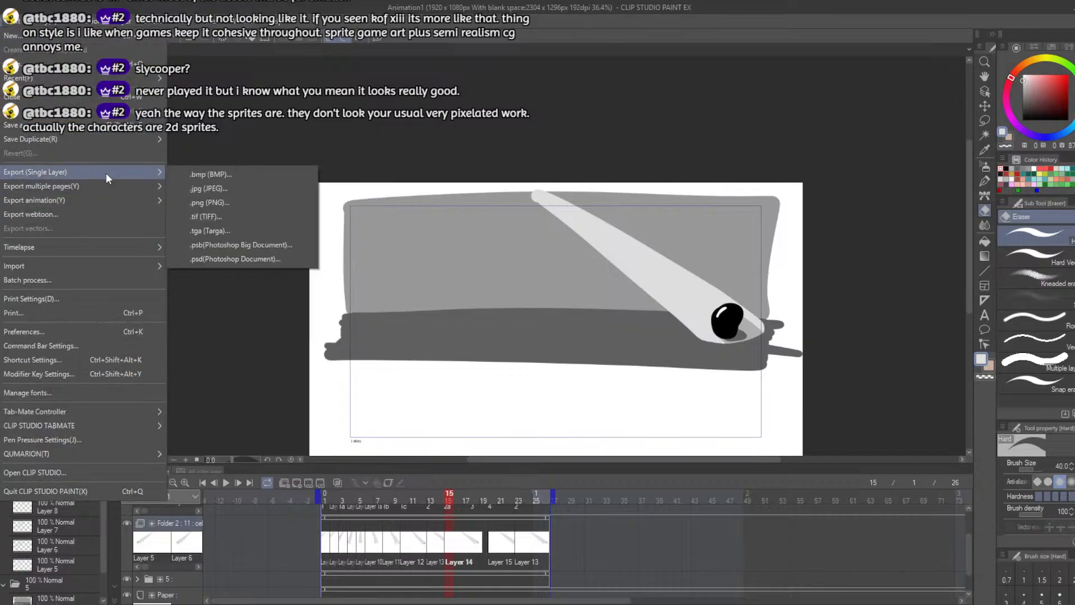
mouse_move(121, 202)
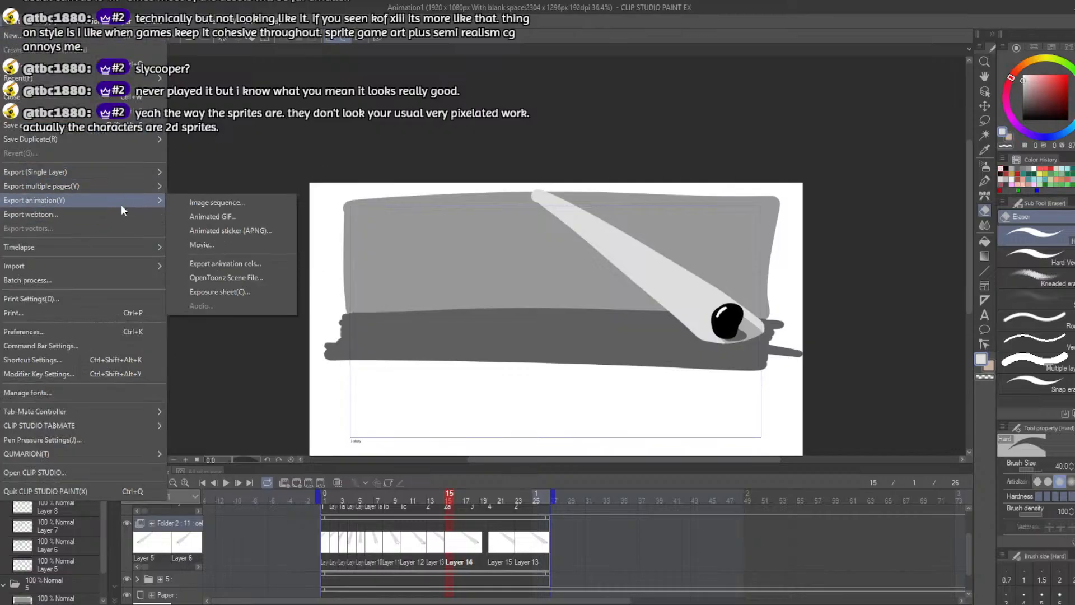
left_click(238, 217)
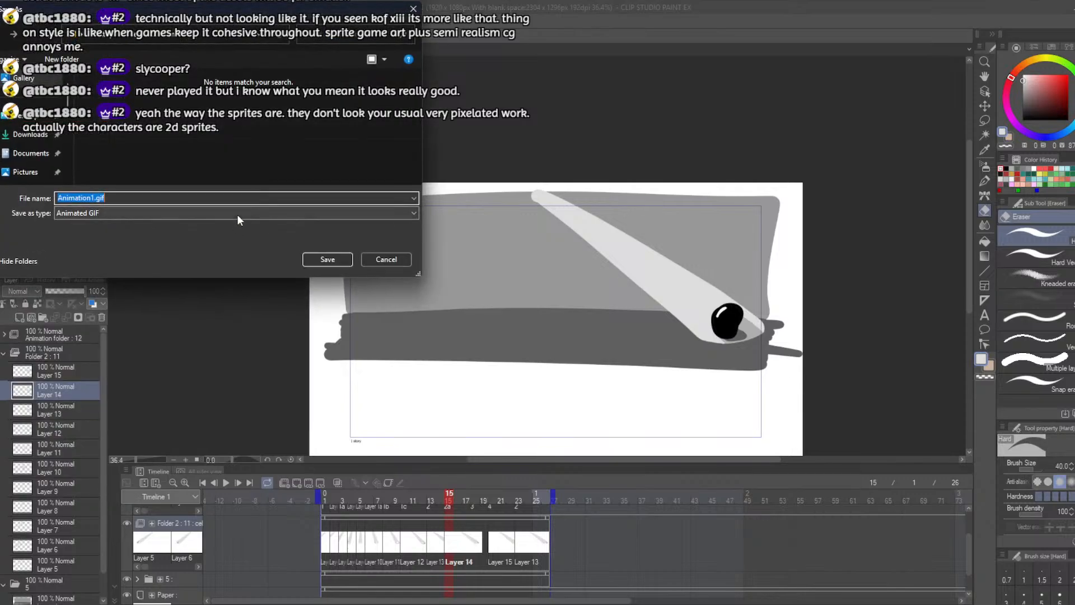
left_click(327, 259)
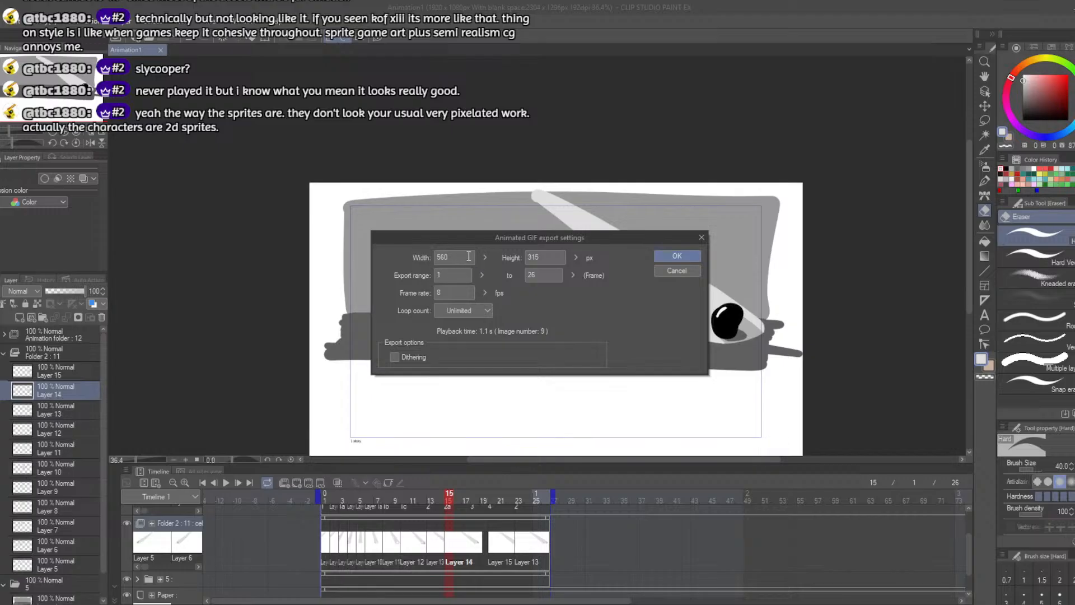
left_click(670, 256)
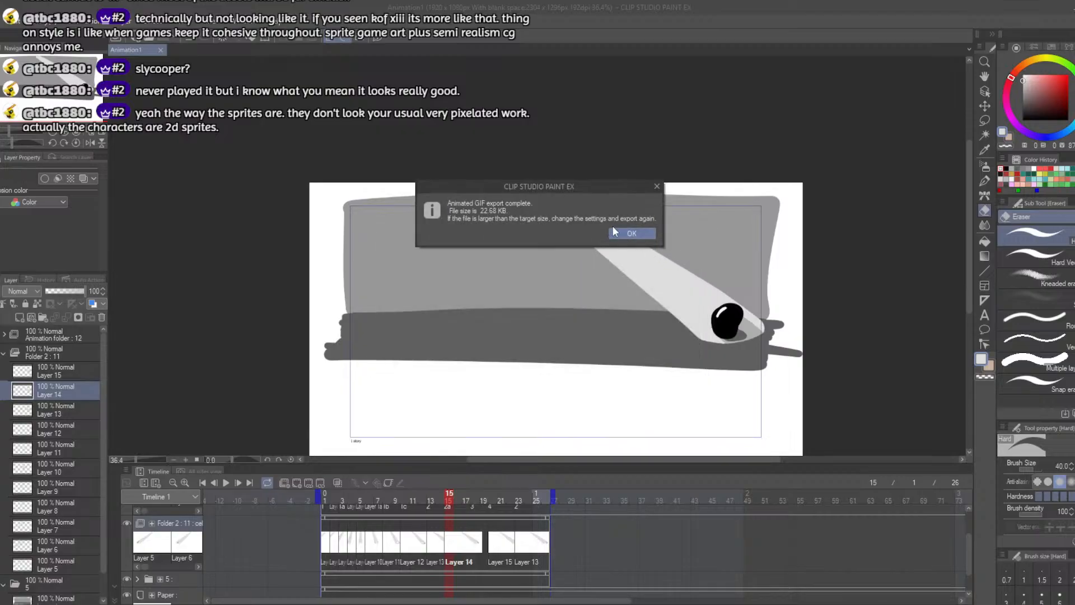
left_click(627, 234)
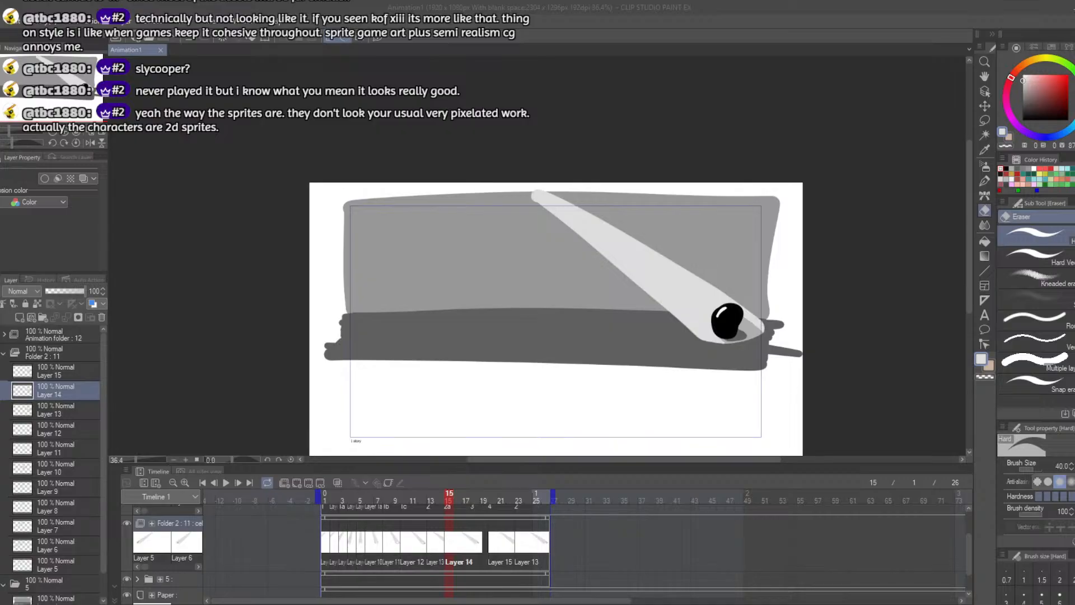
Step: Review the exported Animation1.gif looping in the image viewer at different magnifications, and close the viewer
left_click_drag(571, 0, 543, 21)
scroll(502, 265, "up", 3)
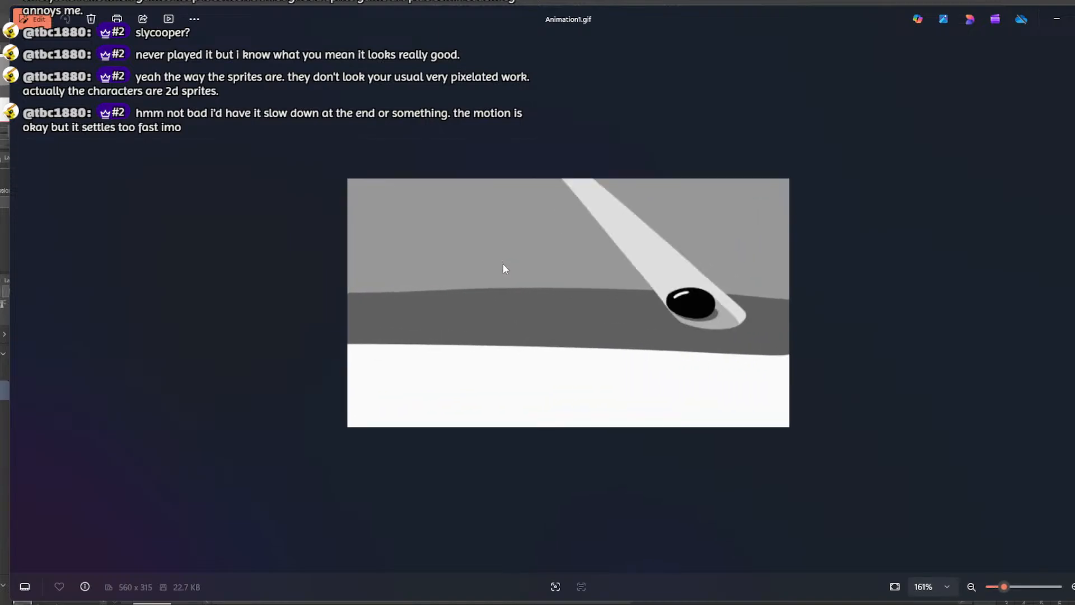
scroll(502, 264, "down", 2)
scroll(502, 264, "down", 1)
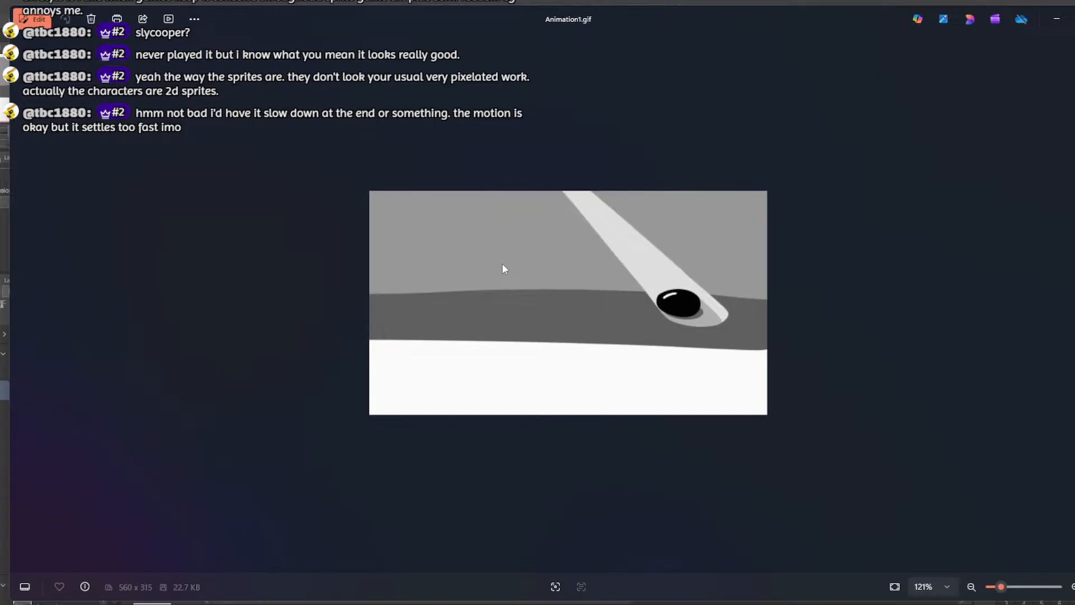
left_click_drag(653, 15, 546, 54)
left_click(1000, 59)
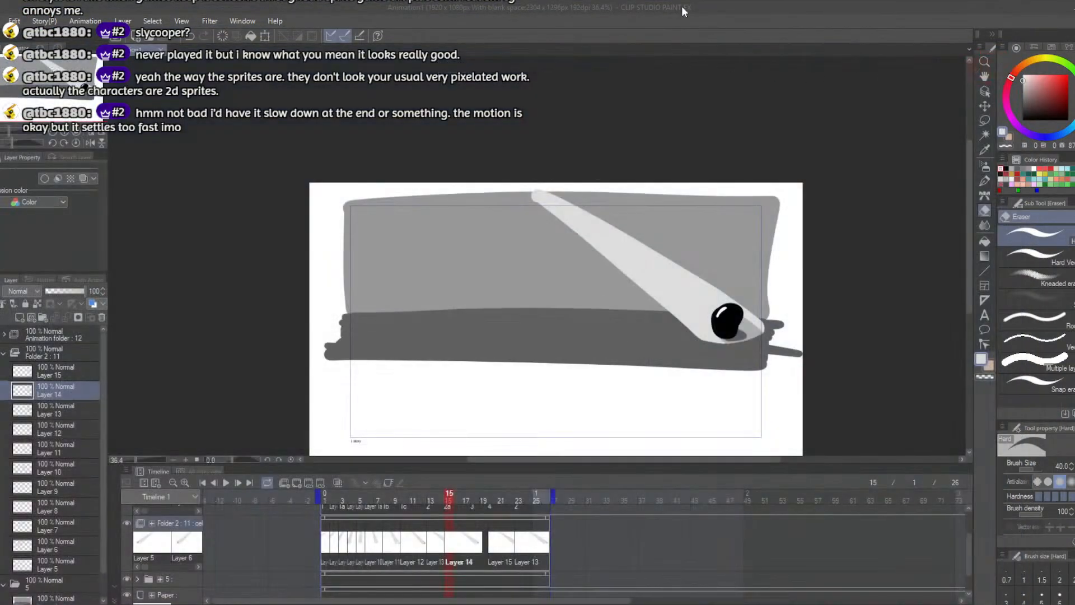
Step: Select Layer 4, sample the floor's dark grey, and try to flood-fill the white area below the floor, undoing each fill
left_click(983, 242)
scroll(28, 571, "down", 1)
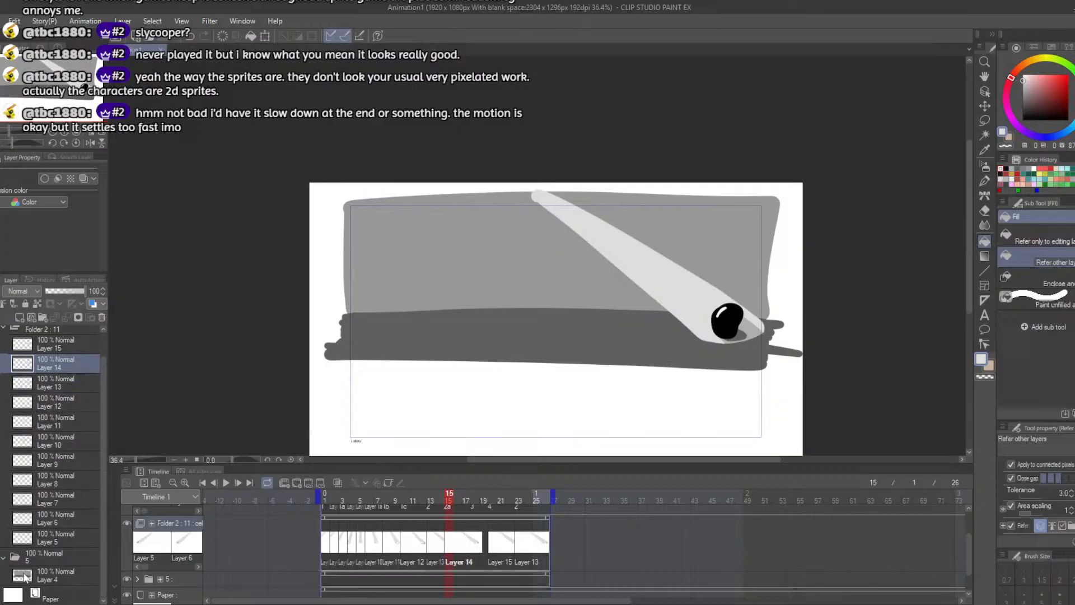
left_click(26, 577)
left_click(441, 388)
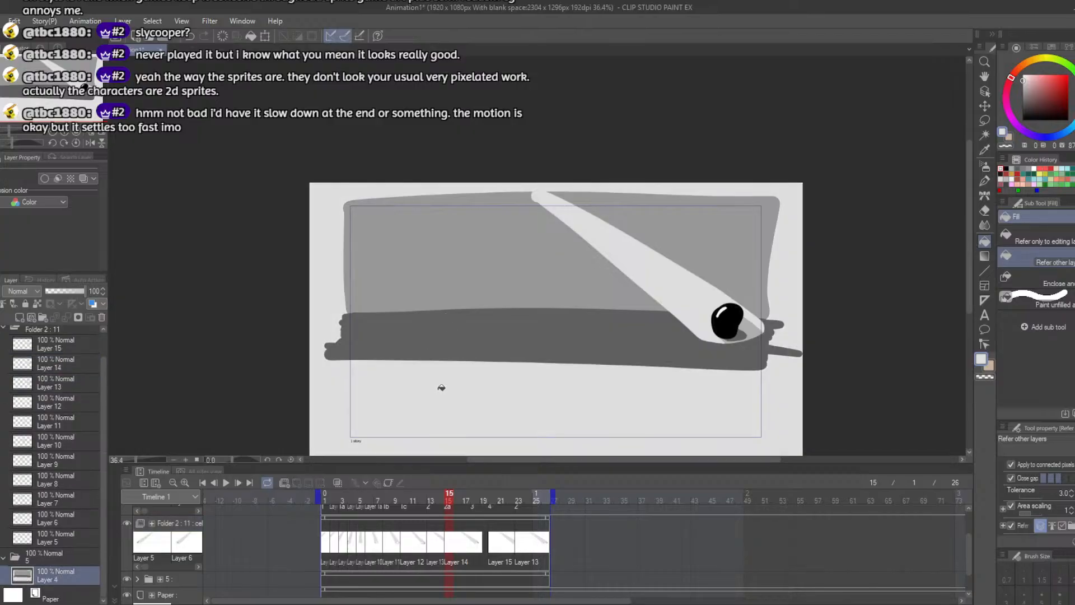
key("ctrl+z")
right_click(440, 344)
left_click(447, 406)
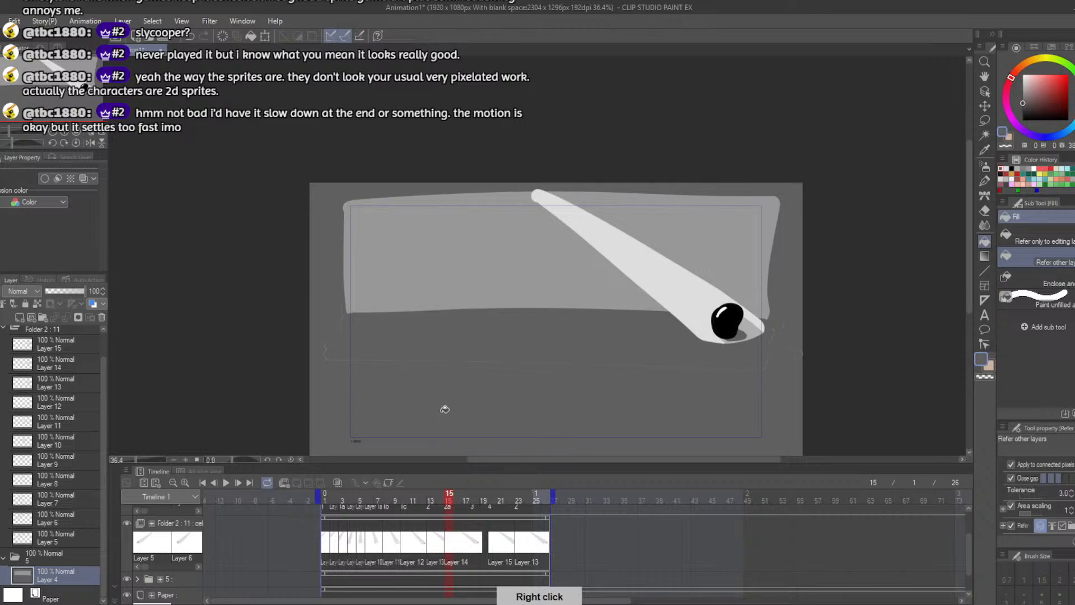
key("ctrl+z")
Step: Outline the white area below the floor along the frame border with the pen, and fill the enclosed area with the same dark grey
key("p")
mouse_move(350, 356)
left_mouse_down()
mouse_move(351, 432)
mouse_move(451, 434)
mouse_move(741, 430)
mouse_move(756, 361)
left_mouse_up()
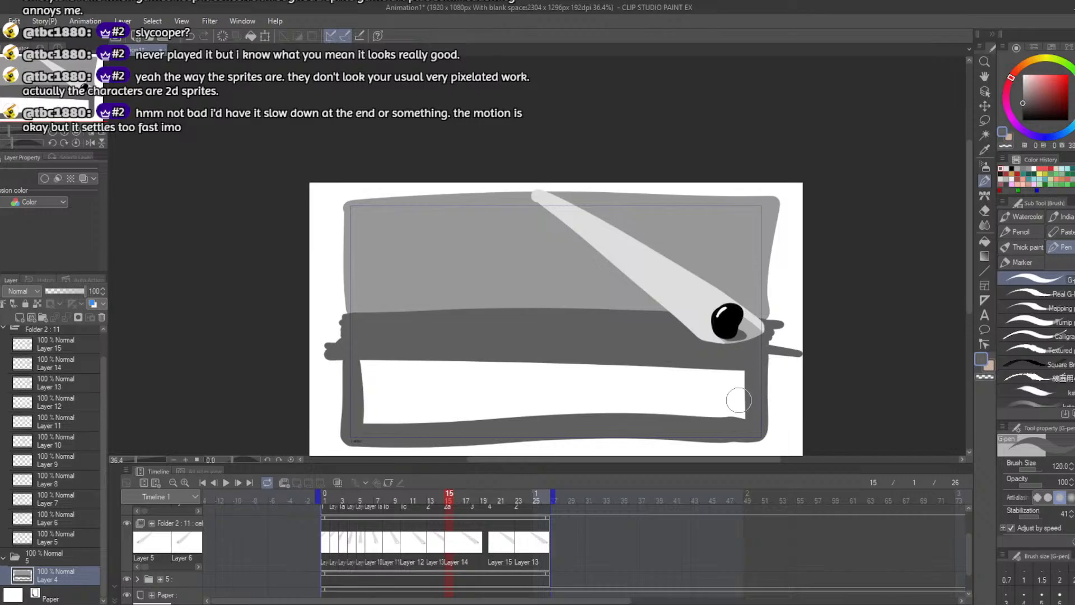
left_click(985, 245)
left_click(523, 401)
key("b")
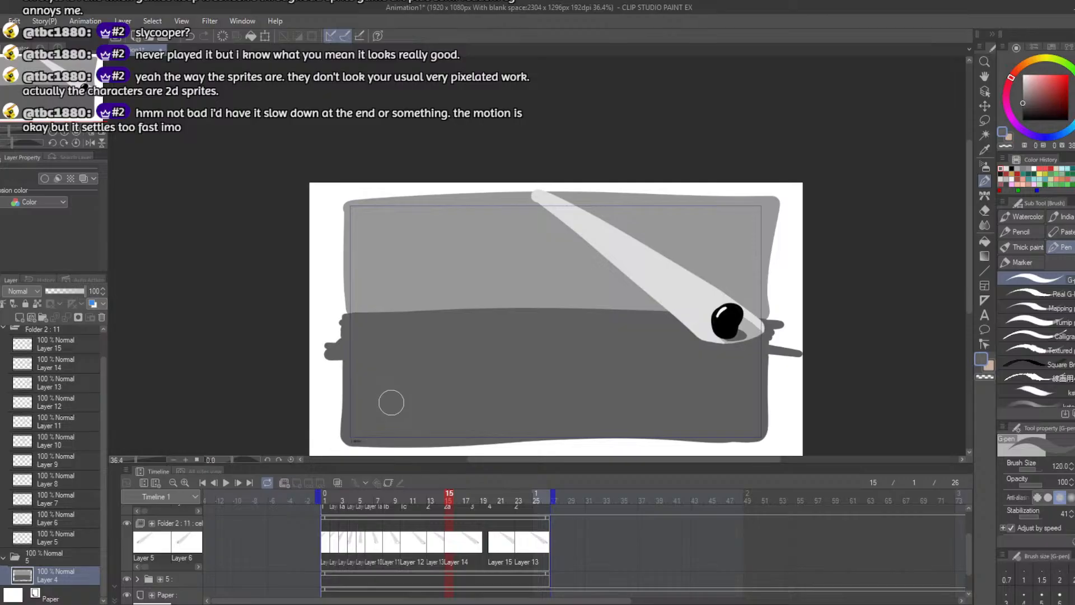
Step: Save the project and export the animated GIF again, replacing the existing Animation1.gif
left_click(14, 20)
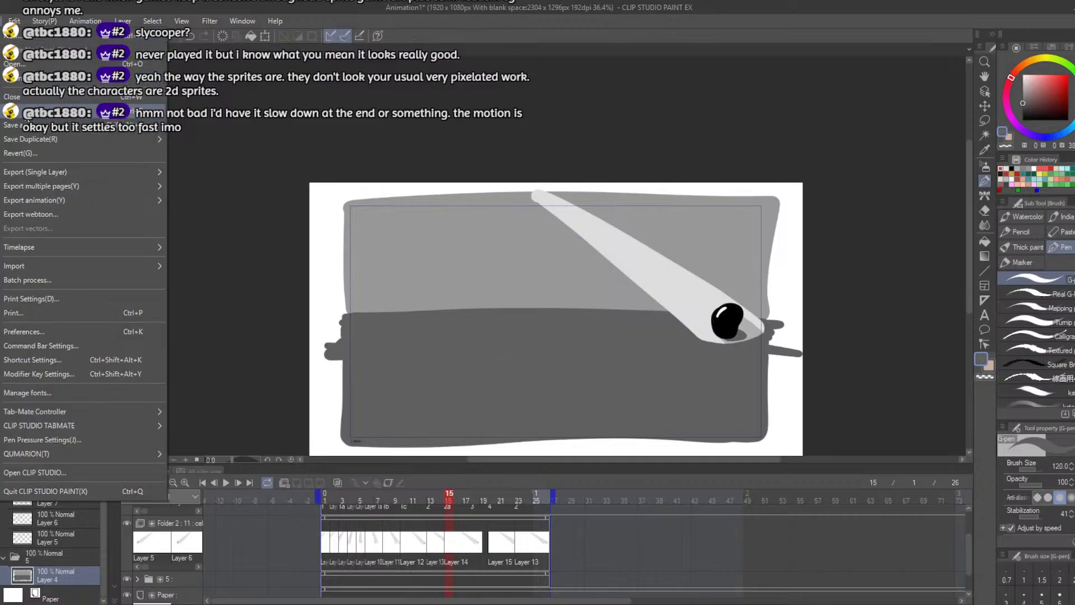
left_click(16, 110)
left_click(12, 21)
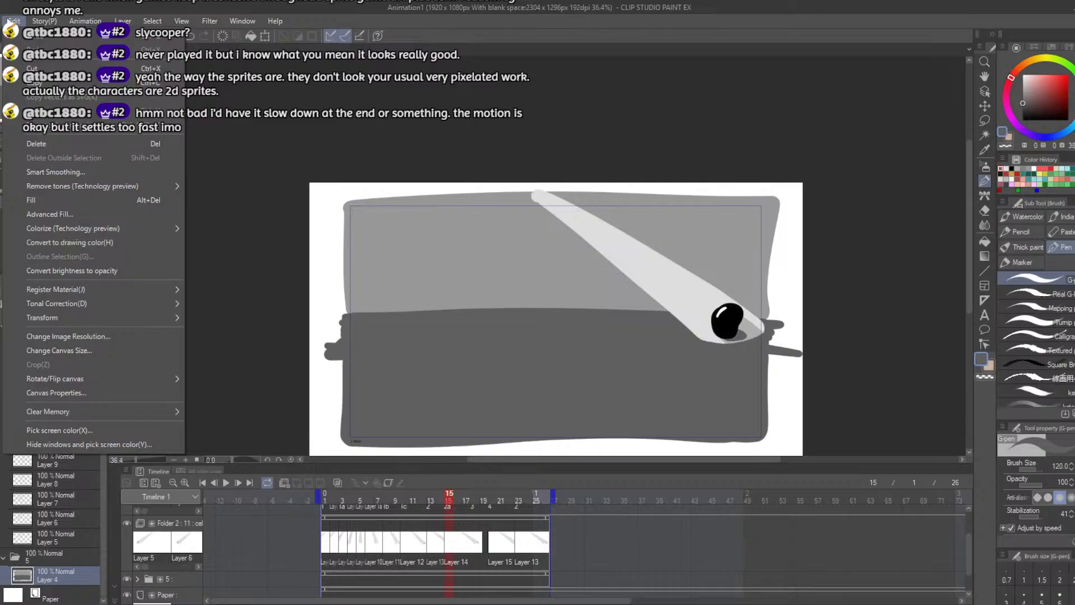
mouse_move(2, 21)
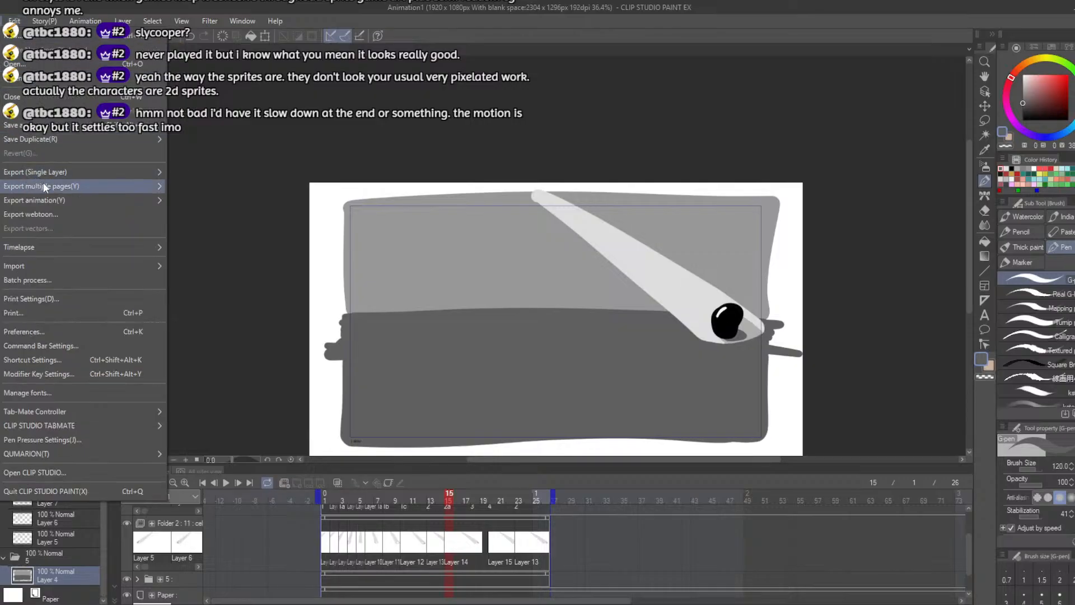
left_click(249, 218)
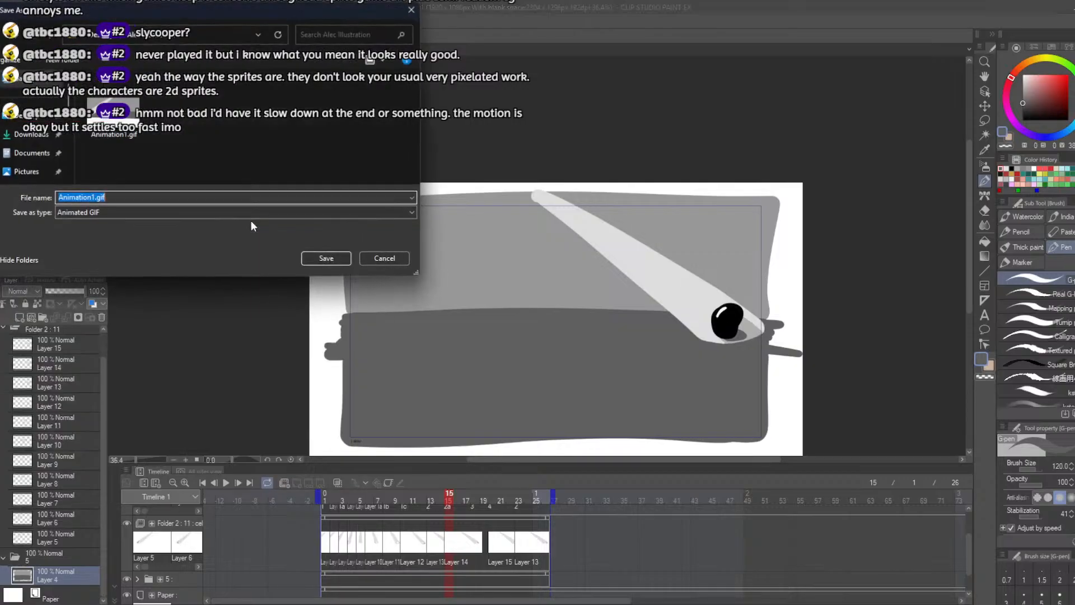
left_click(323, 261)
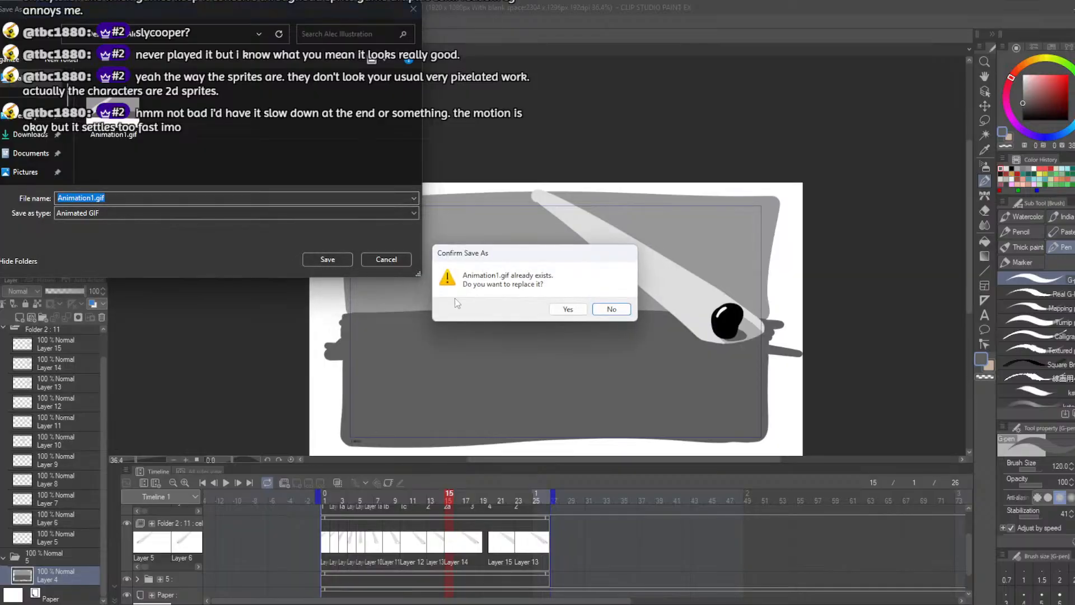
left_click(566, 310)
left_click(674, 260)
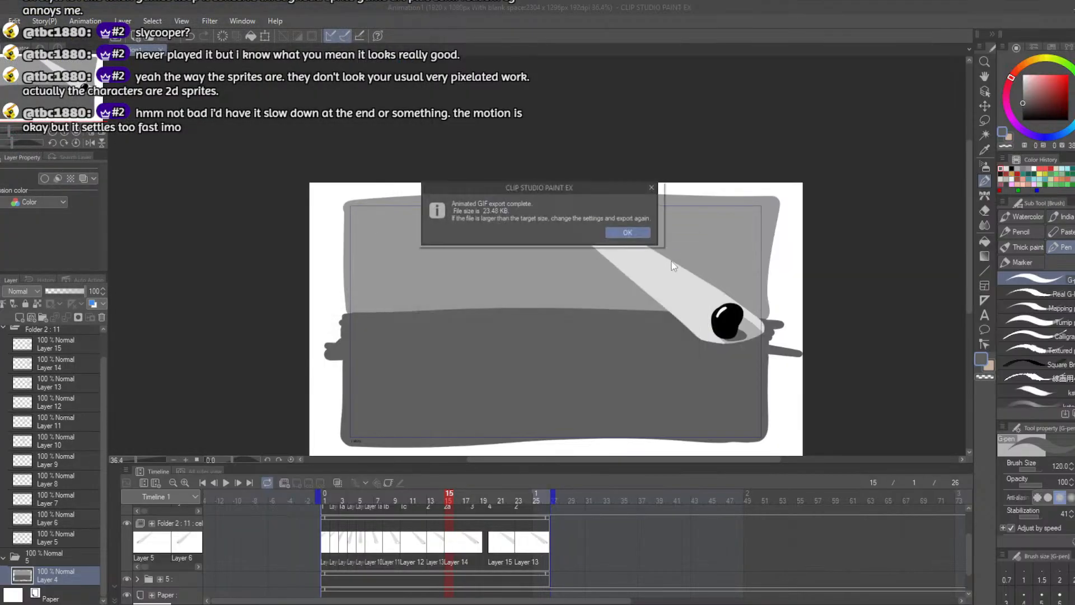
left_click(631, 233)
Step: Start a movie export with MP4 as the file type and choose the illustration folder as its destination
left_click(8, 21)
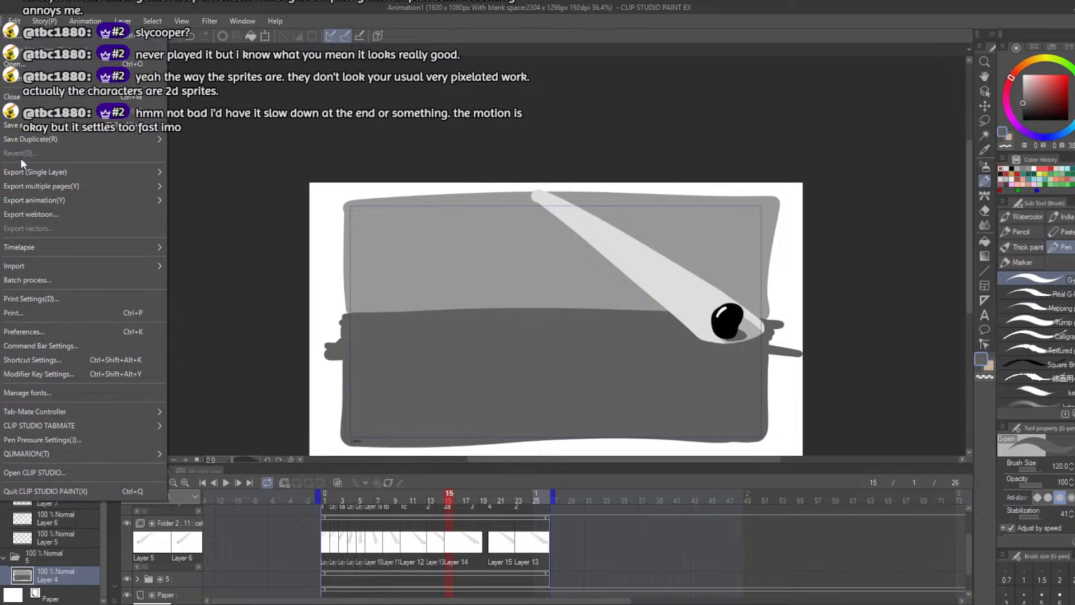
mouse_move(48, 200)
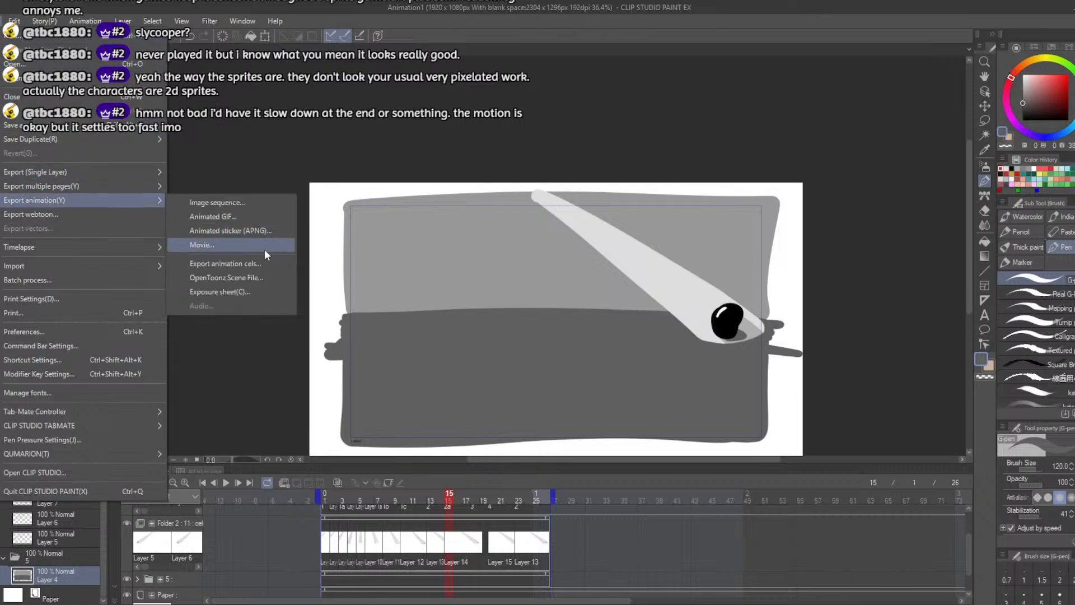
left_click(265, 248)
left_click(156, 215)
left_click(160, 233)
scroll(31, 151, "down", 3)
left_click(29, 116)
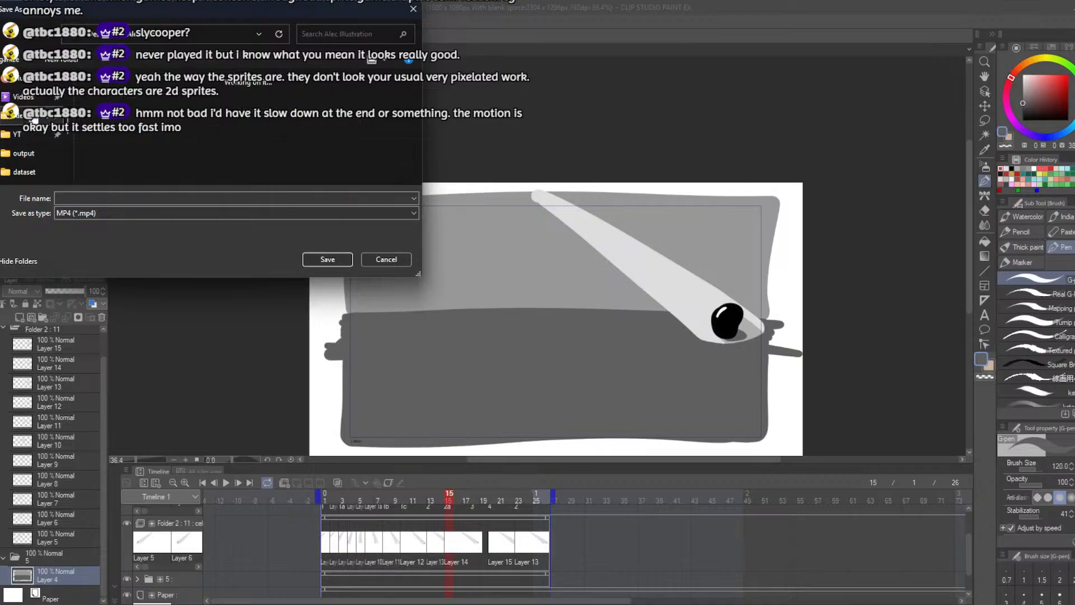
Step: Name the movie file Animation1 and confirm the save location
left_click(168, 200)
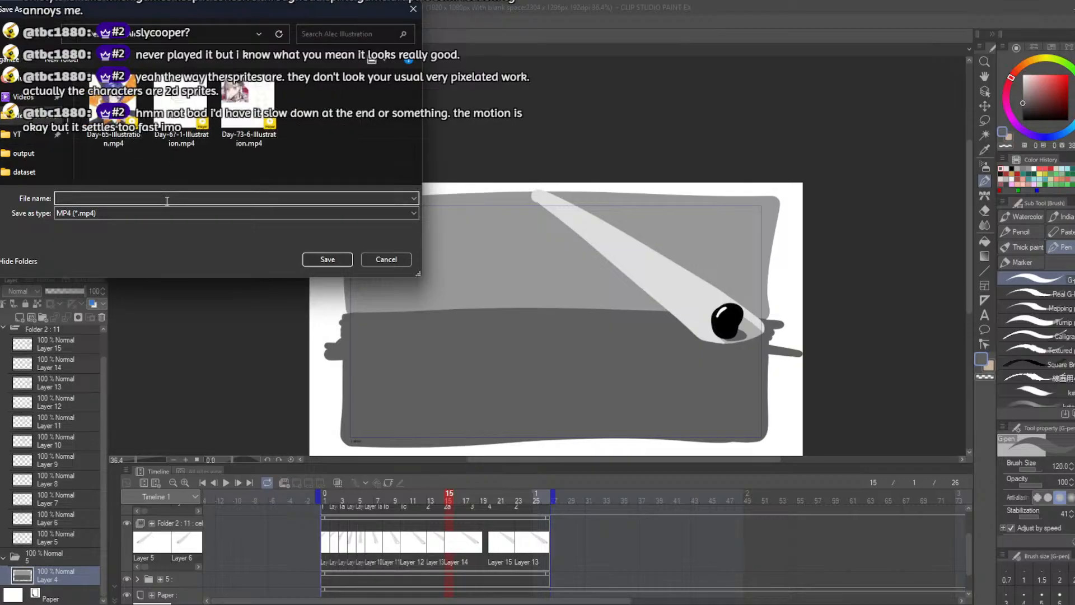
type("anf")
key("BackSpace")
key("BackSpace")
key("BackSpace")
type("A")
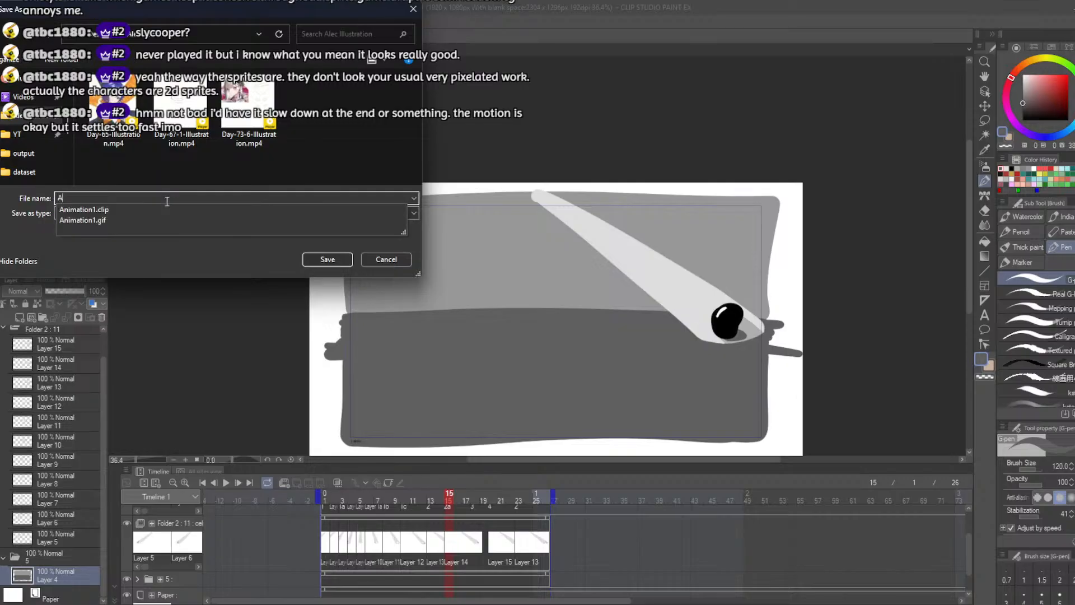
type("nim")
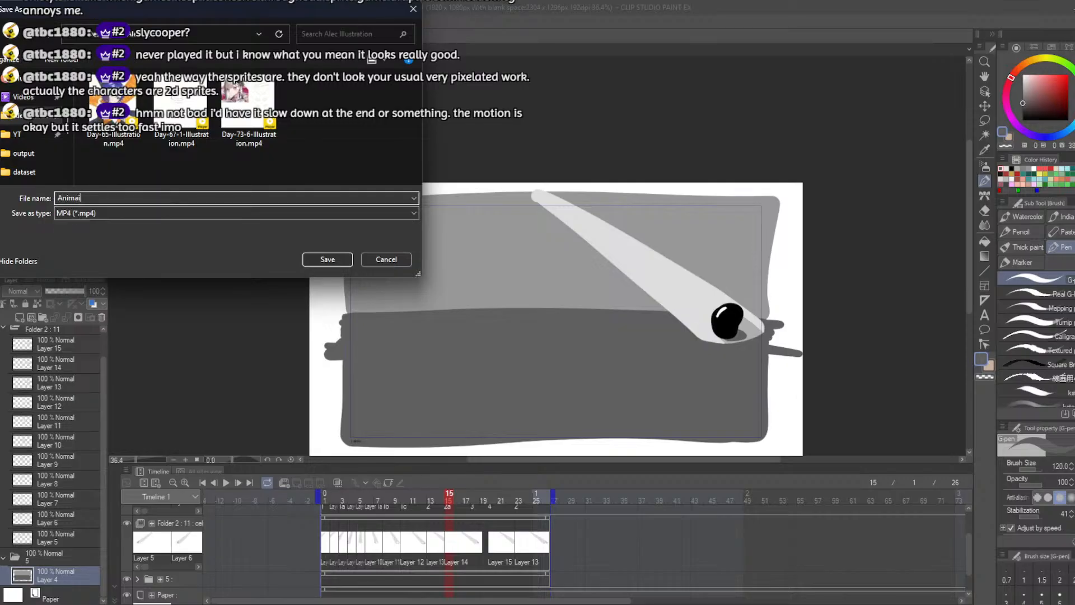
type("ation1")
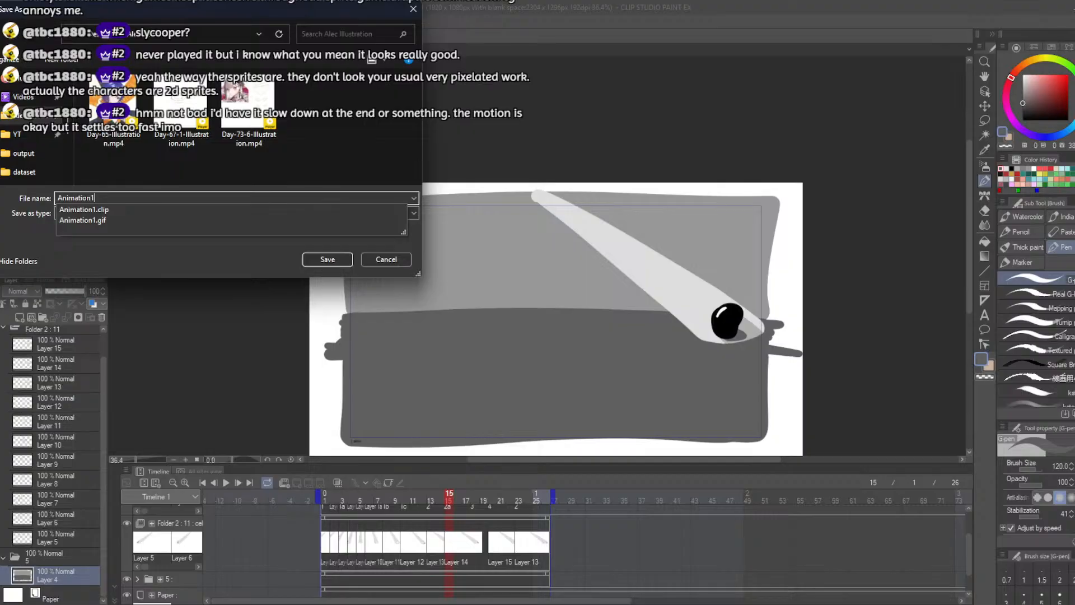
key("Return")
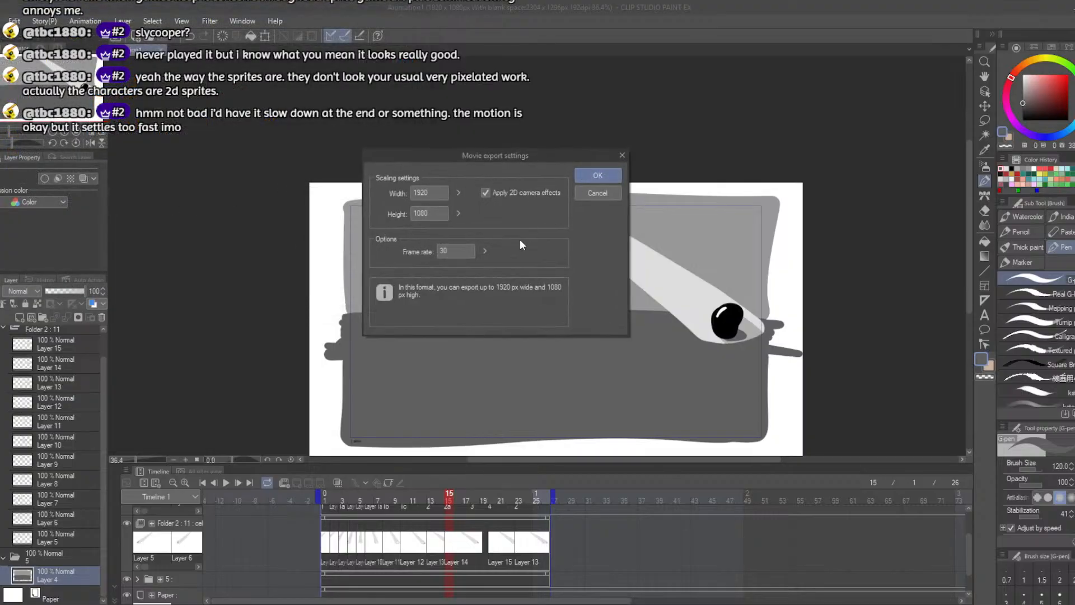
Step: Edit the frame rate in the movie export settings and export the movie
double_click(454, 249)
type("35")
key("BackSpace")
left_click(597, 172)
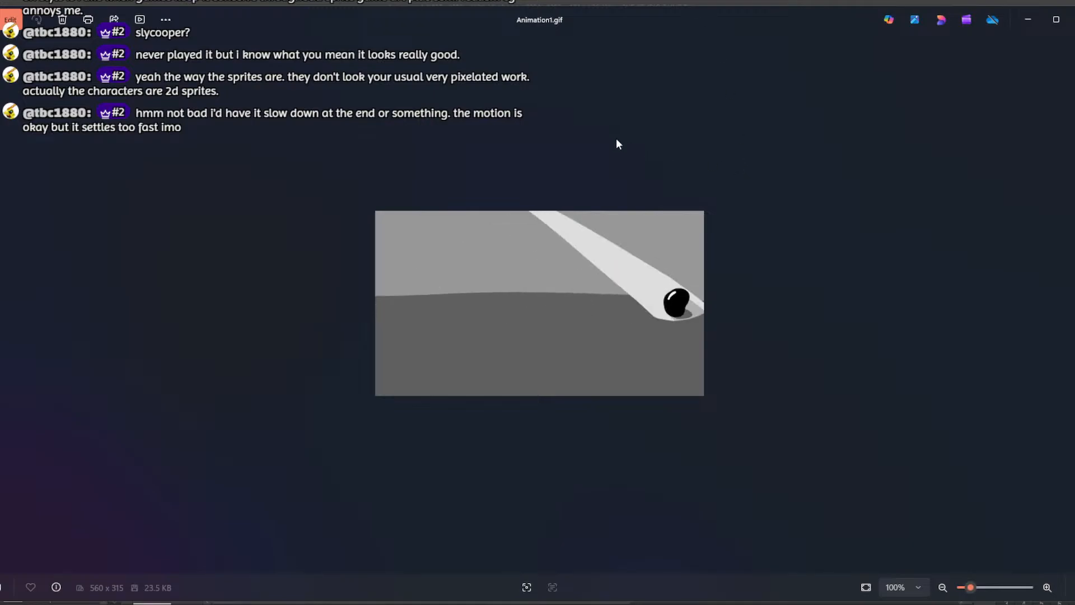
Step: Review the replaced Animation1.gif in the image viewer with the filled floor, and close the viewer
scroll(576, 363, "up", 2)
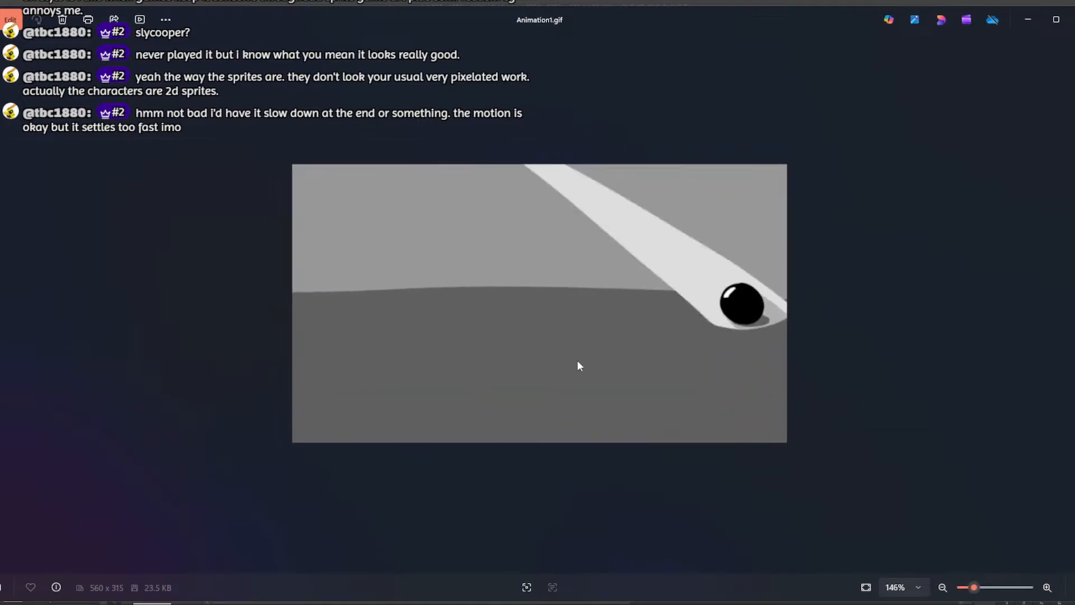
scroll(577, 362, "up", 1)
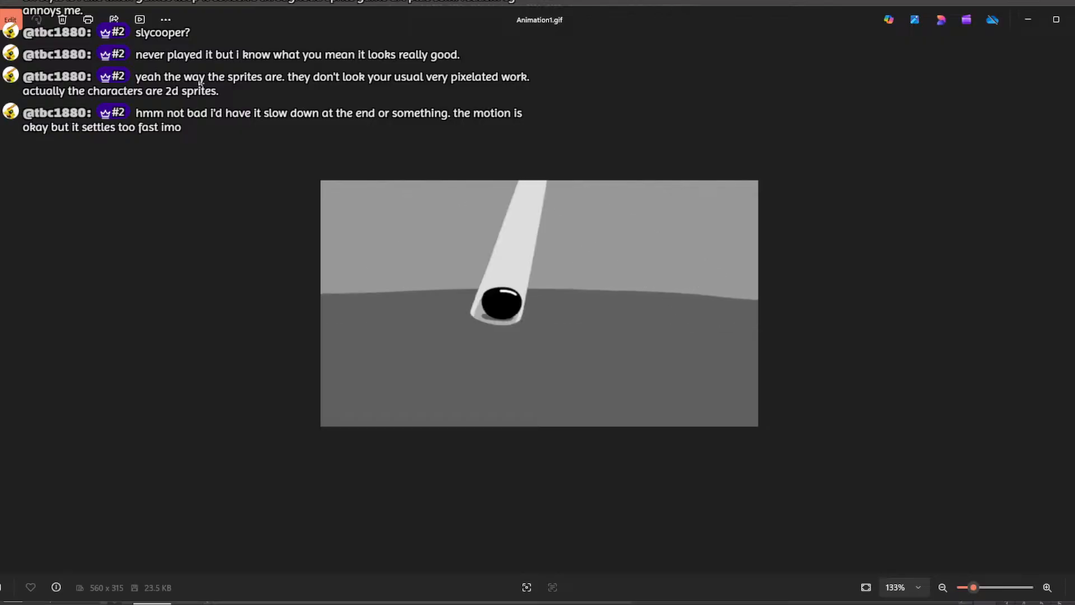
double_click(499, 22)
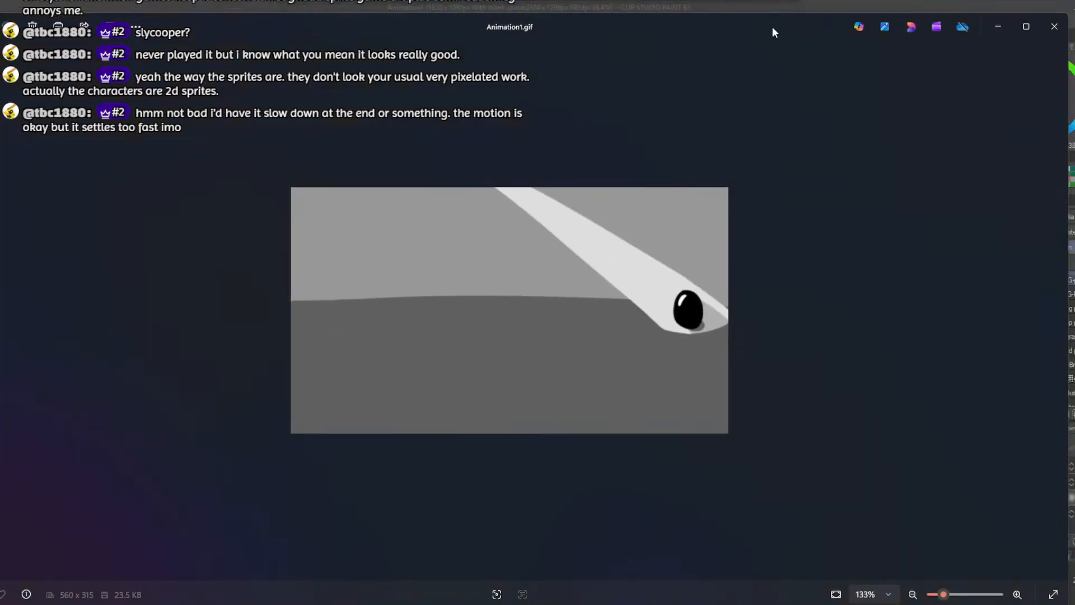
left_click(1052, 29)
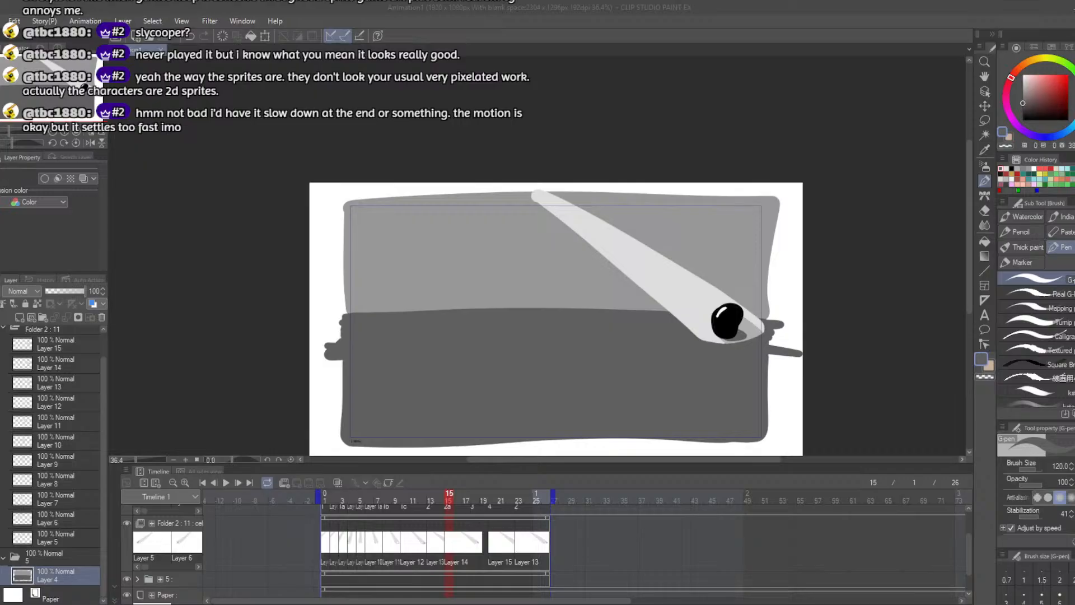